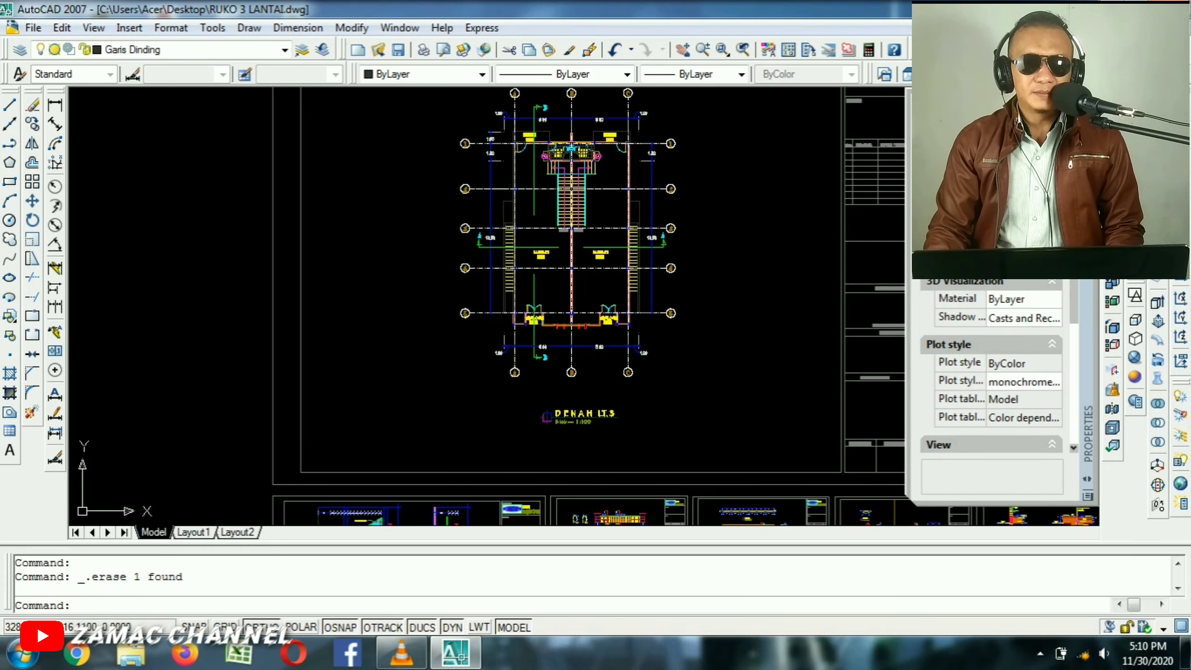
Examine the front, left, rear and right elevation drawings and the section sheets A-A and B-B.
{"action": "mouse_move", "coordinate": [732, 498]}
{"action": "middle_mouse_down"}
{"action": "mouse_move", "coordinate": [730, 196]}
{"action": "mouse_move", "coordinate": [489, 582]}
{"action": "middle_mouse_up"}
{"action": "middle_click_drag", "start_coordinate": [703, 275], "coordinate": [403, 641]}
{"action": "mouse_move", "coordinate": [717, 206]}
{"action": "middle_mouse_down"}
{"action": "mouse_move", "coordinate": [549, 369]}
{"action": "mouse_move", "coordinate": [441, 517]}
{"action": "middle_mouse_up"}
{"action": "mouse_move", "coordinate": [484, 264]}
{"action": "middle_mouse_down"}
{"action": "mouse_move", "coordinate": [511, 521]}
{"action": "mouse_move", "coordinate": [559, 565]}
{"action": "middle_mouse_up"}
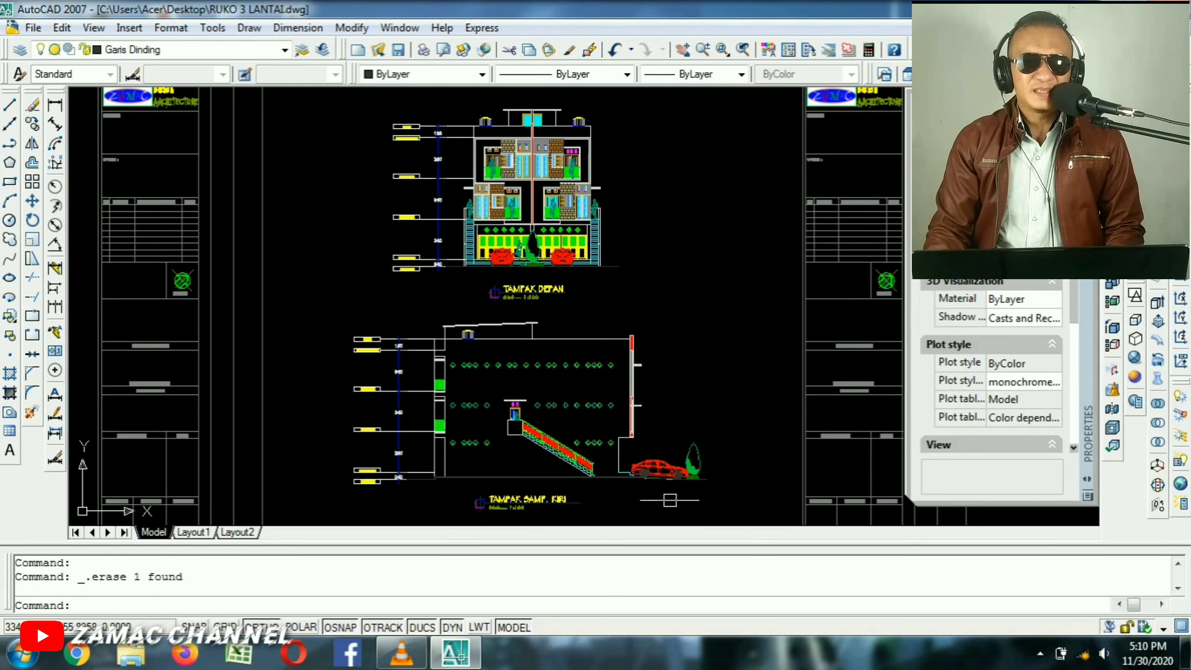
{"action": "mouse_move", "coordinate": [669, 500]}
{"action": "middle_mouse_down"}
{"action": "mouse_move", "coordinate": [687, 230]}
{"action": "mouse_move", "coordinate": [667, 311]}
{"action": "middle_mouse_up"}
{"action": "mouse_move", "coordinate": [671, 393]}
{"action": "middle_mouse_down"}
{"action": "mouse_move", "coordinate": [675, 308]}
{"action": "mouse_move", "coordinate": [690, 321]}
{"action": "middle_mouse_up"}
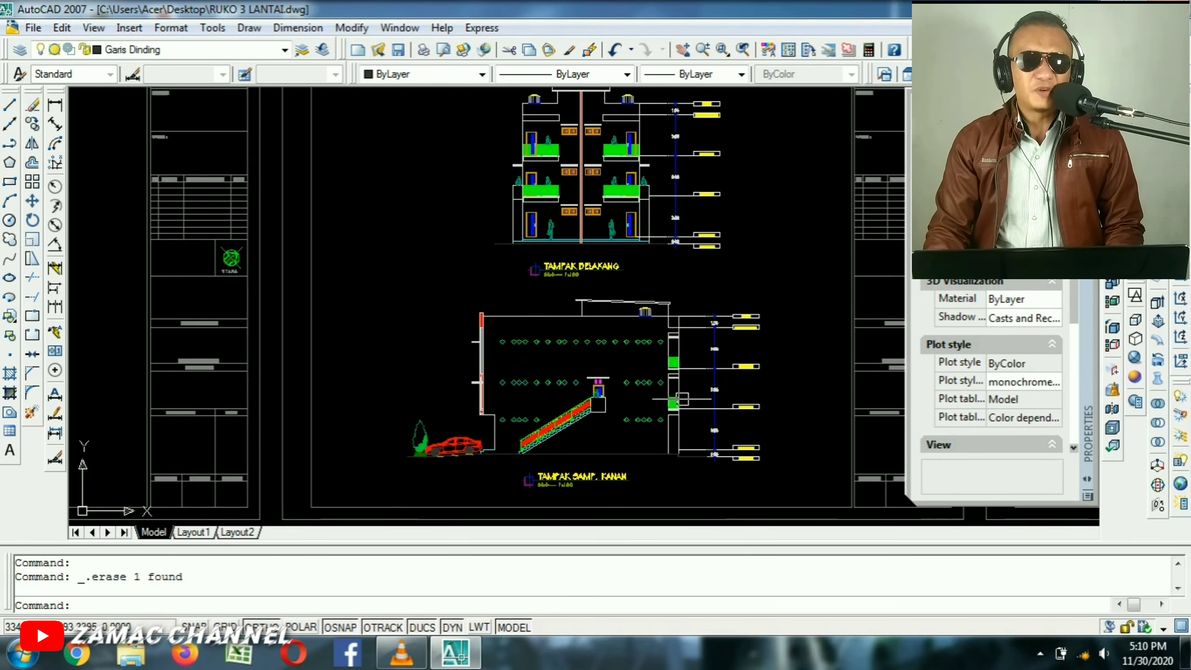
{"action": "middle_click_drag", "start_coordinate": [682, 399], "coordinate": [676, 165]}
{"action": "mouse_move", "coordinate": [680, 441]}
{"action": "middle_mouse_down"}
{"action": "mouse_move", "coordinate": [675, 264]}
{"action": "mouse_move", "coordinate": [682, 270]}
{"action": "middle_mouse_up"}
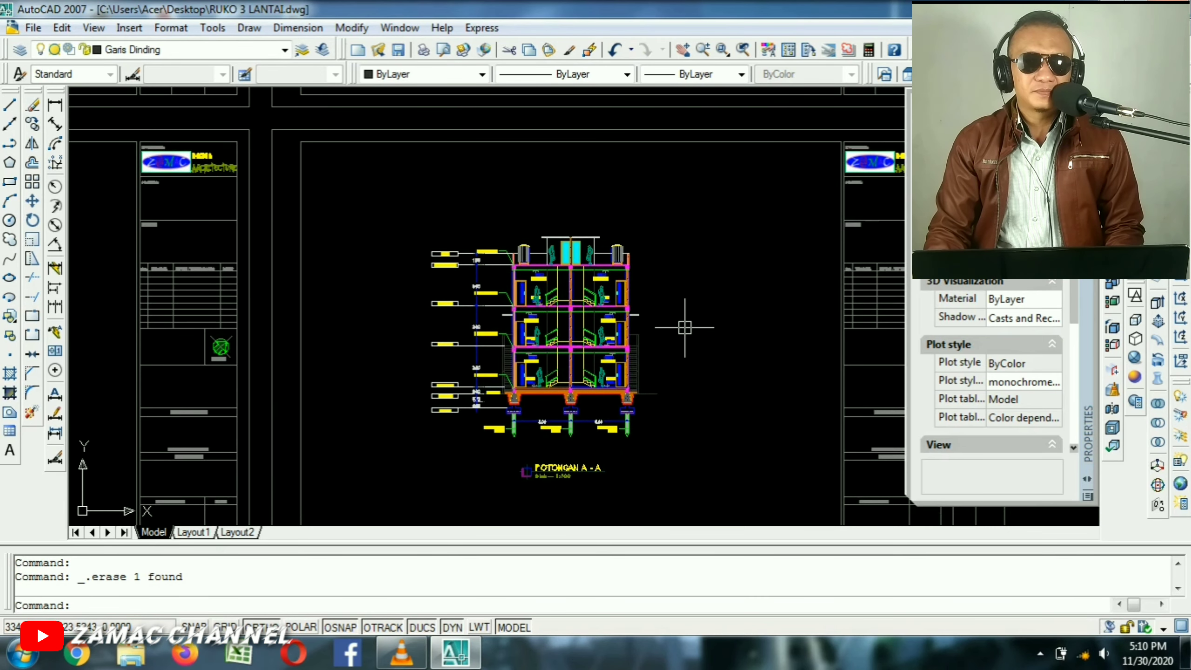
{"action": "middle_click_drag", "start_coordinate": [778, 290], "coordinate": [122, 268]}
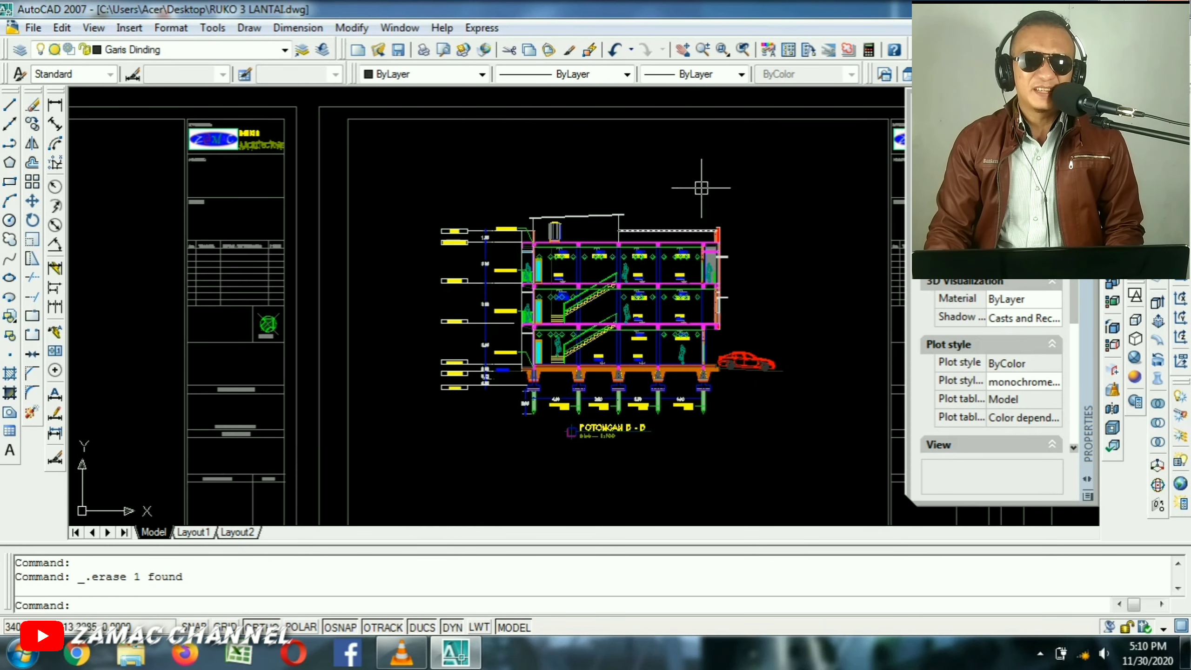
Examine the floor pattern plans (Denah Pola) for LT.1, LT.2 and LT.3.
{"action": "middle_click_drag", "start_coordinate": [701, 168], "coordinate": [668, 486]}
{"action": "middle_click_drag", "start_coordinate": [670, 121], "coordinate": [659, 503]}
{"action": "middle_click_drag", "start_coordinate": [629, 223], "coordinate": [594, 478]}
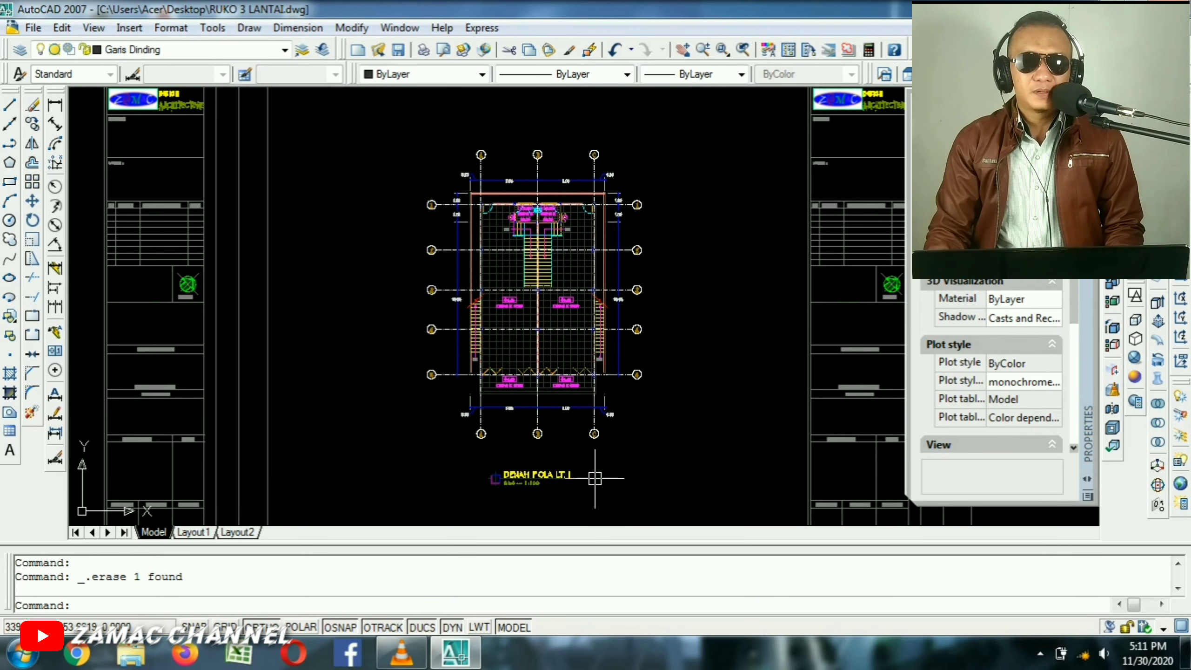
{"action": "middle_click_drag", "start_coordinate": [604, 473], "coordinate": [587, 202]}
{"action": "middle_click_drag", "start_coordinate": [586, 420], "coordinate": [622, 199]}
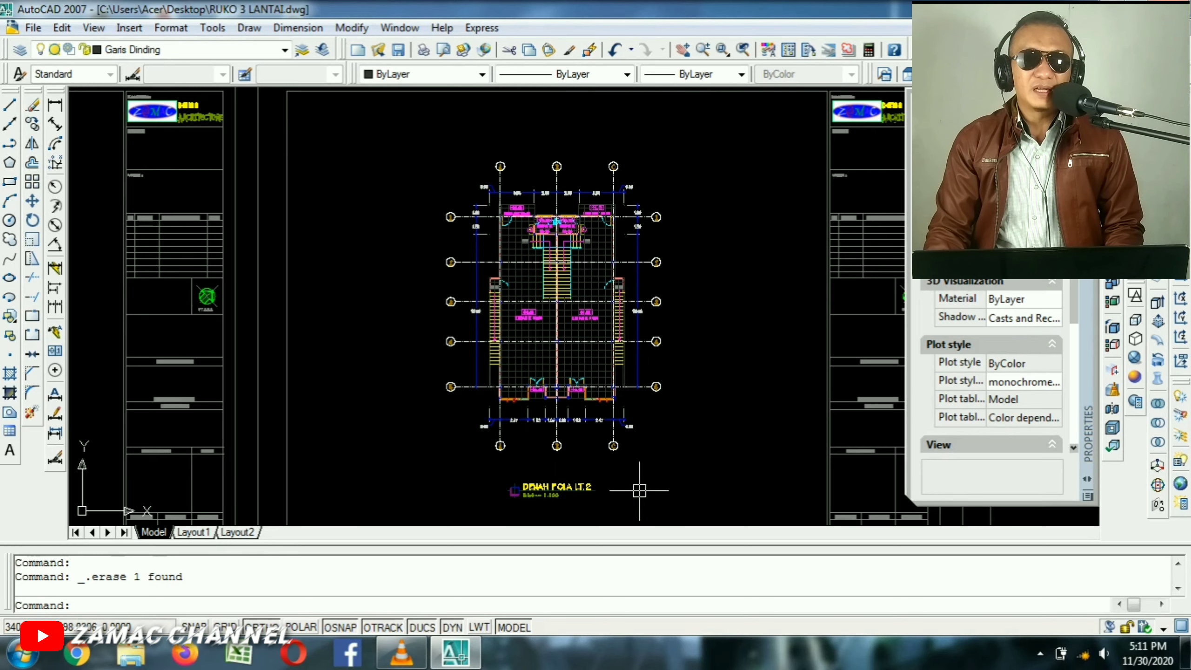
{"action": "middle_click_drag", "start_coordinate": [639, 490], "coordinate": [597, 216]}
{"action": "mouse_move", "coordinate": [691, 452]}
{"action": "middle_mouse_down"}
{"action": "mouse_move", "coordinate": [396, 291]}
{"action": "mouse_move", "coordinate": [145, 287]}
{"action": "middle_mouse_up"}
{"action": "mouse_move", "coordinate": [808, 431]}
{"action": "middle_mouse_down"}
{"action": "mouse_move", "coordinate": [712, 412]}
{"action": "mouse_move", "coordinate": [651, 437]}
{"action": "middle_mouse_up"}
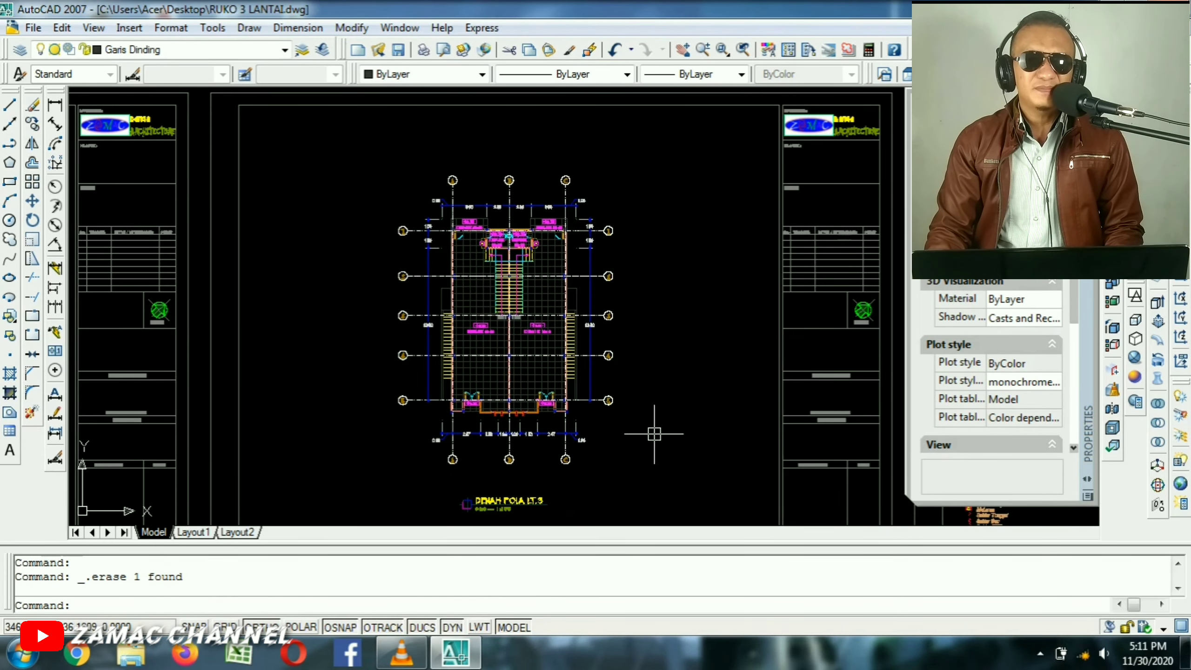
Examine the foundation plan (Denah Fondasi) and the first-floor sloof and column plan.
{"action": "middle_click_drag", "start_coordinate": [630, 263], "coordinate": [651, 479]}
{"action": "middle_click_drag", "start_coordinate": [620, 179], "coordinate": [591, 515]}
{"action": "mouse_move", "coordinate": [458, 167]}
{"action": "middle_mouse_down"}
{"action": "mouse_move", "coordinate": [468, 228]}
{"action": "mouse_move", "coordinate": [543, 387]}
{"action": "middle_mouse_up"}
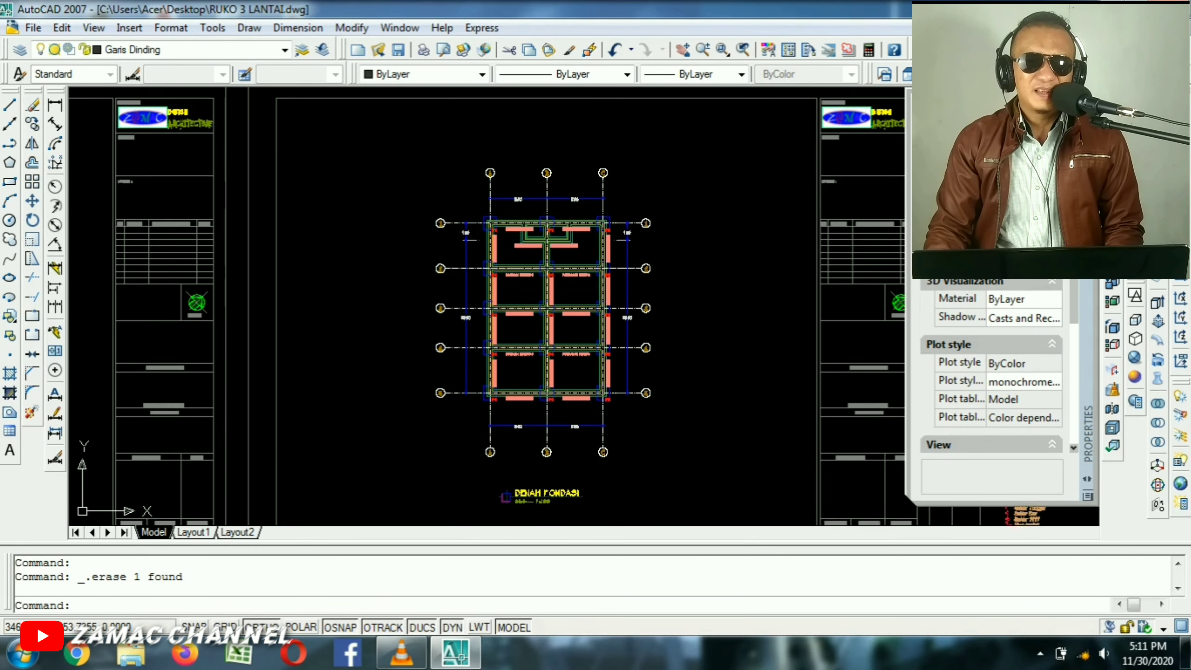
{"action": "middle_click_drag", "start_coordinate": [611, 493], "coordinate": [635, 206]}
{"action": "mouse_move", "coordinate": [635, 421]}
{"action": "middle_mouse_down"}
{"action": "mouse_move", "coordinate": [574, 186]}
{"action": "mouse_move", "coordinate": [572, 200]}
{"action": "middle_mouse_up"}
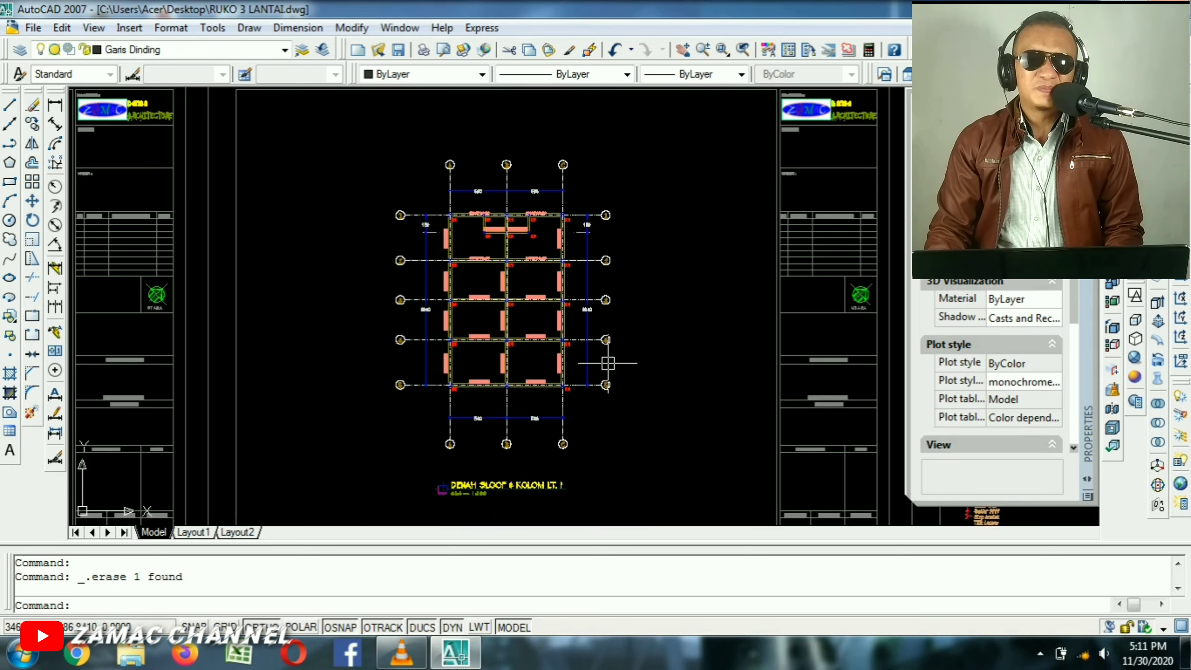
Examine the ceiling and electrical installation plans for LT.1, LT.2 and LT.3, including their Keterangan symbol legends.
{"action": "mouse_move", "coordinate": [858, 422]}
{"action": "middle_mouse_down"}
{"action": "mouse_move", "coordinate": [346, 216]}
{"action": "mouse_move", "coordinate": [328, 240]}
{"action": "middle_mouse_up"}
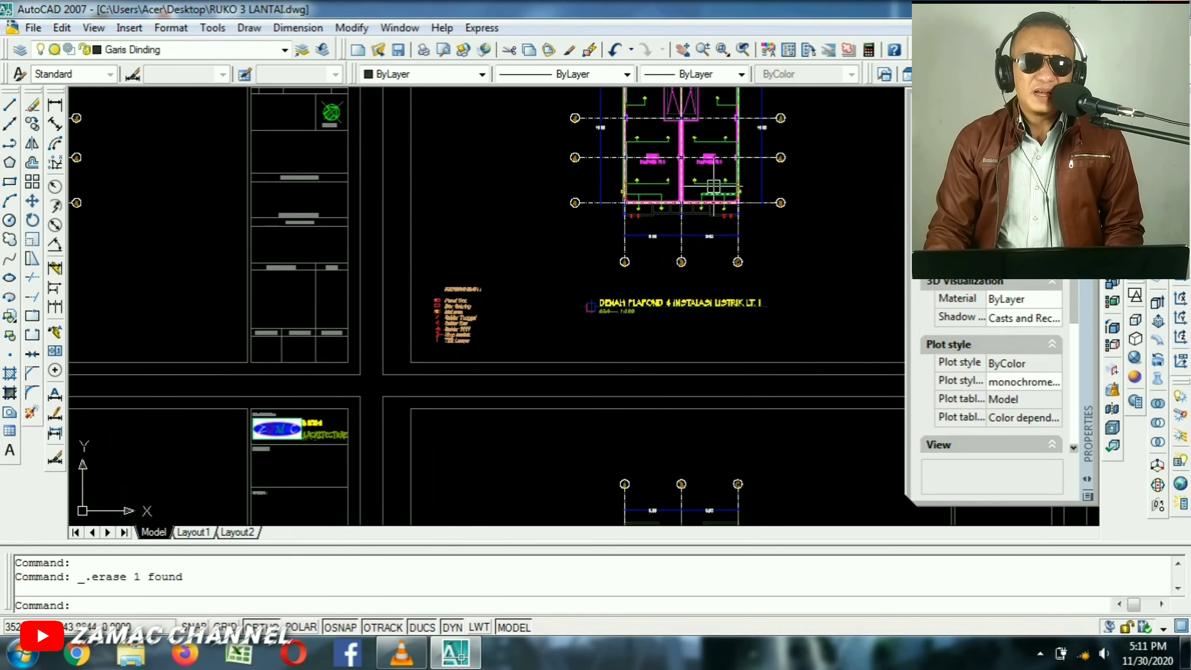
{"action": "mouse_move", "coordinate": [714, 179]}
{"action": "middle_mouse_down"}
{"action": "mouse_move", "coordinate": [521, 391]}
{"action": "mouse_move", "coordinate": [542, 332]}
{"action": "middle_mouse_up"}
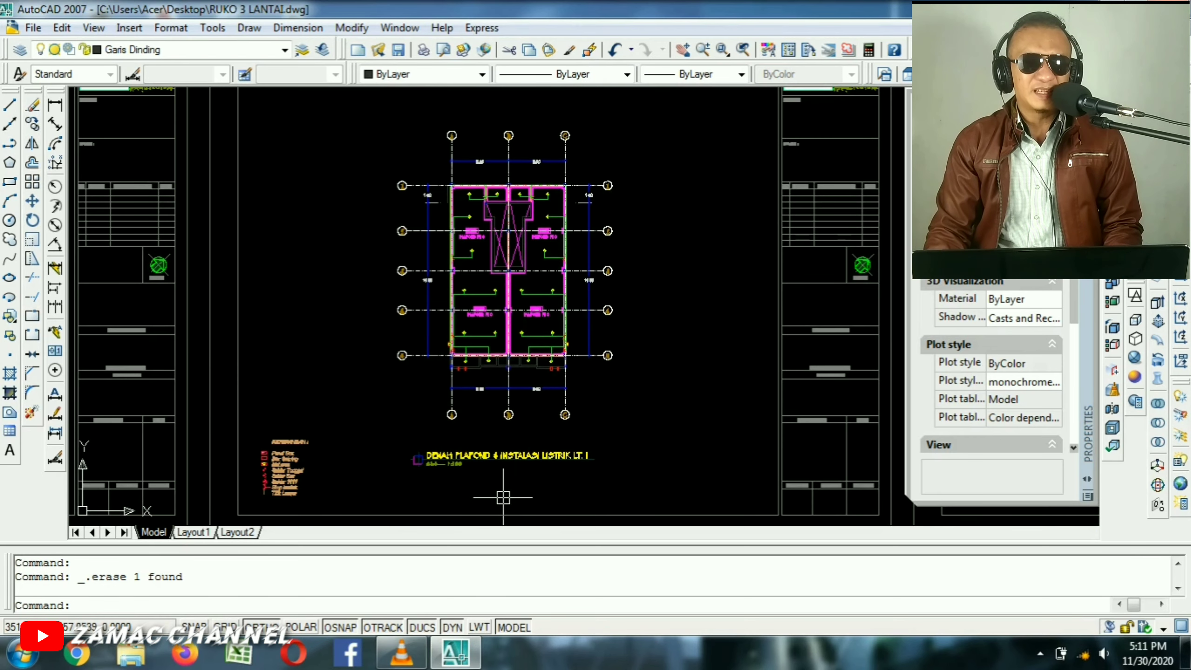
{"action": "scroll", "coordinate": [300, 473], "scroll_direction": "up", "scroll_amount": 6}
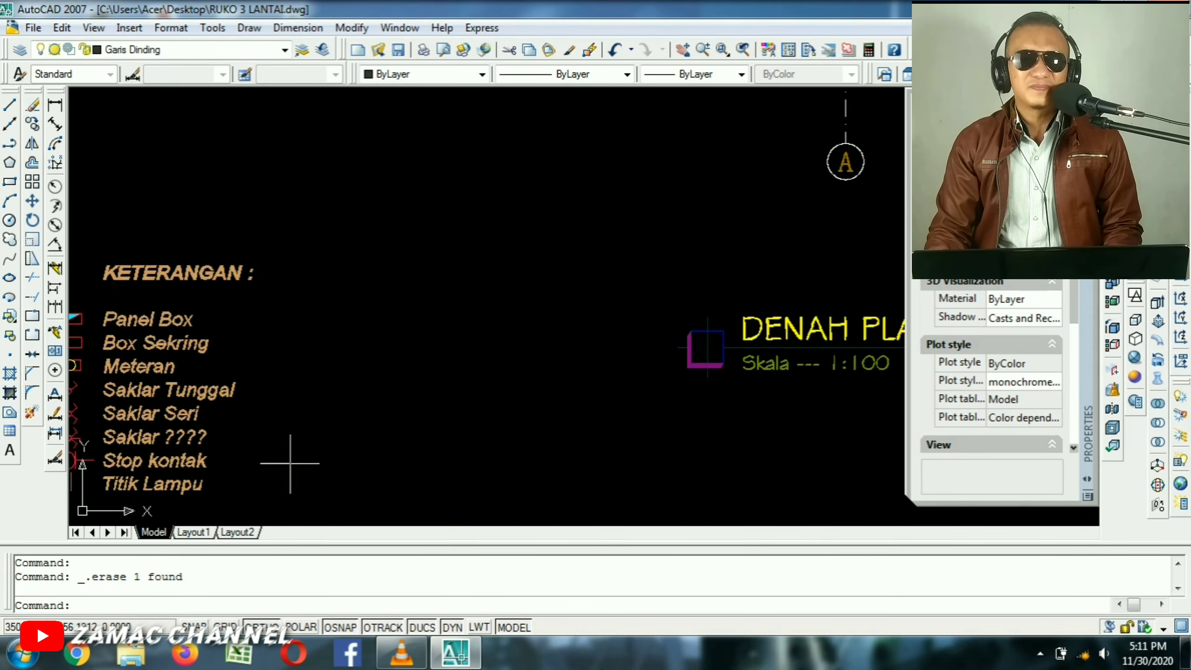
{"action": "scroll", "coordinate": [529, 377], "scroll_direction": "down", "scroll_amount": 4}
{"action": "middle_click_drag", "start_coordinate": [672, 461], "coordinate": [571, 275]}
{"action": "scroll", "coordinate": [544, 427], "scroll_direction": "up", "scroll_amount": 1}
{"action": "middle_click_drag", "start_coordinate": [544, 427], "coordinate": [544, 397]}
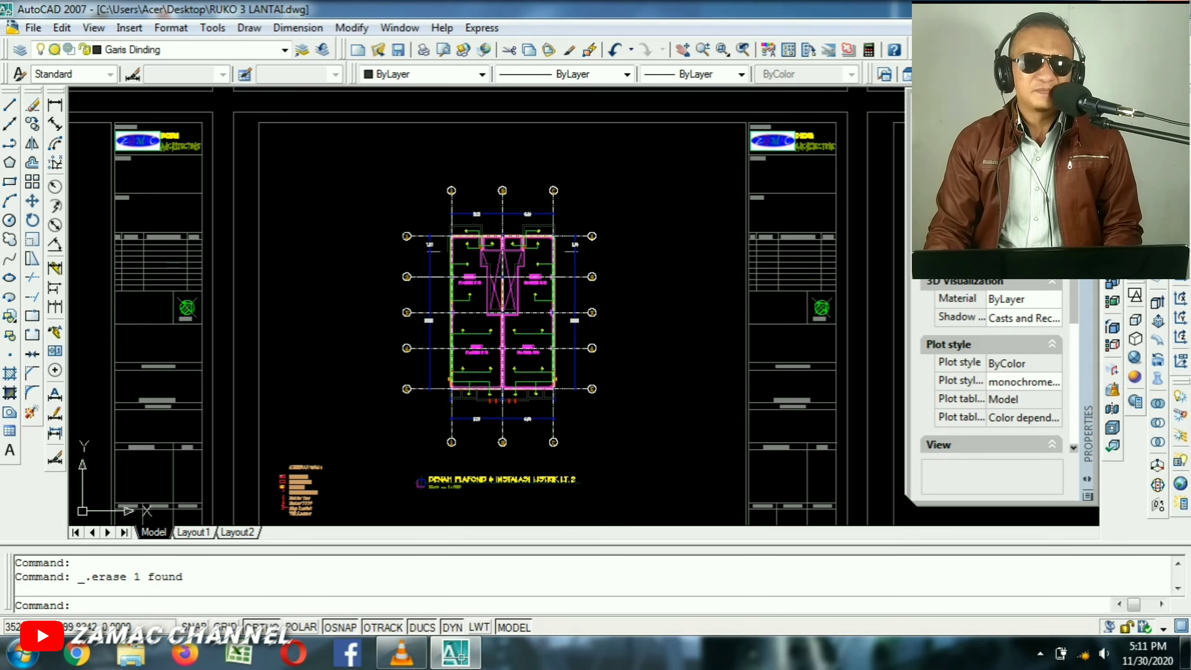
{"action": "scroll", "coordinate": [610, 361], "scroll_direction": "down", "scroll_amount": 1}
{"action": "scroll", "coordinate": [372, 385], "scroll_direction": "up", "scroll_amount": 4}
{"action": "scroll", "coordinate": [510, 435], "scroll_direction": "down", "scroll_amount": 5}
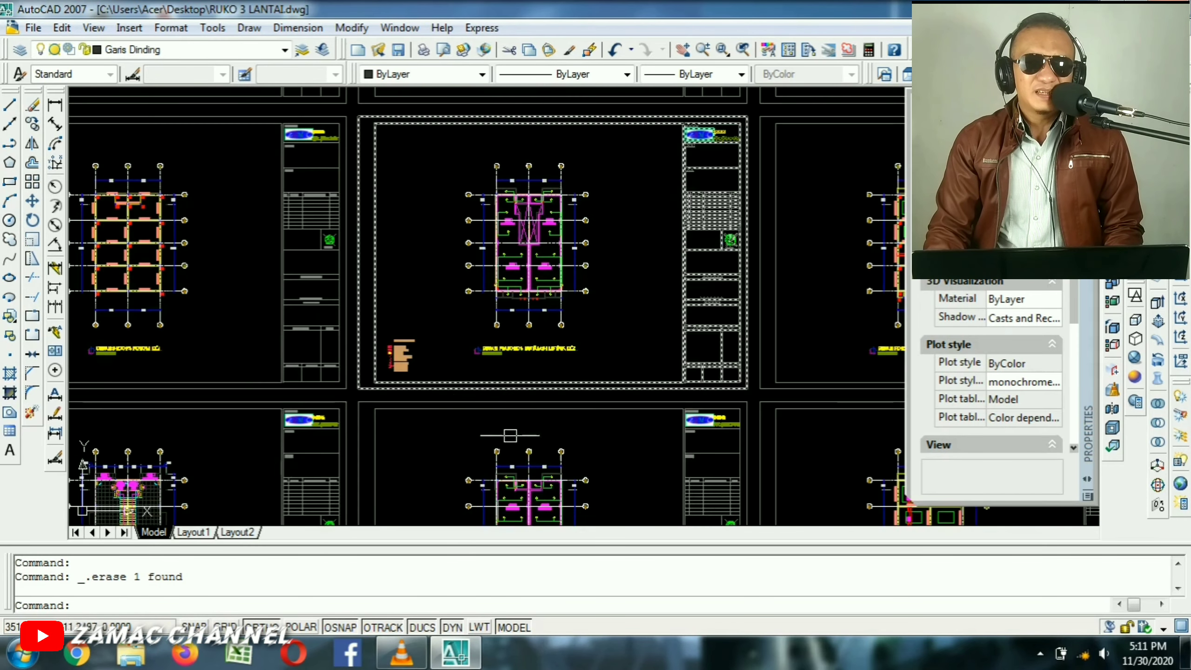
{"action": "scroll", "coordinate": [510, 436], "scroll_direction": "down", "scroll_amount": 1}
{"action": "scroll", "coordinate": [510, 436], "scroll_direction": "up", "scroll_amount": 5}
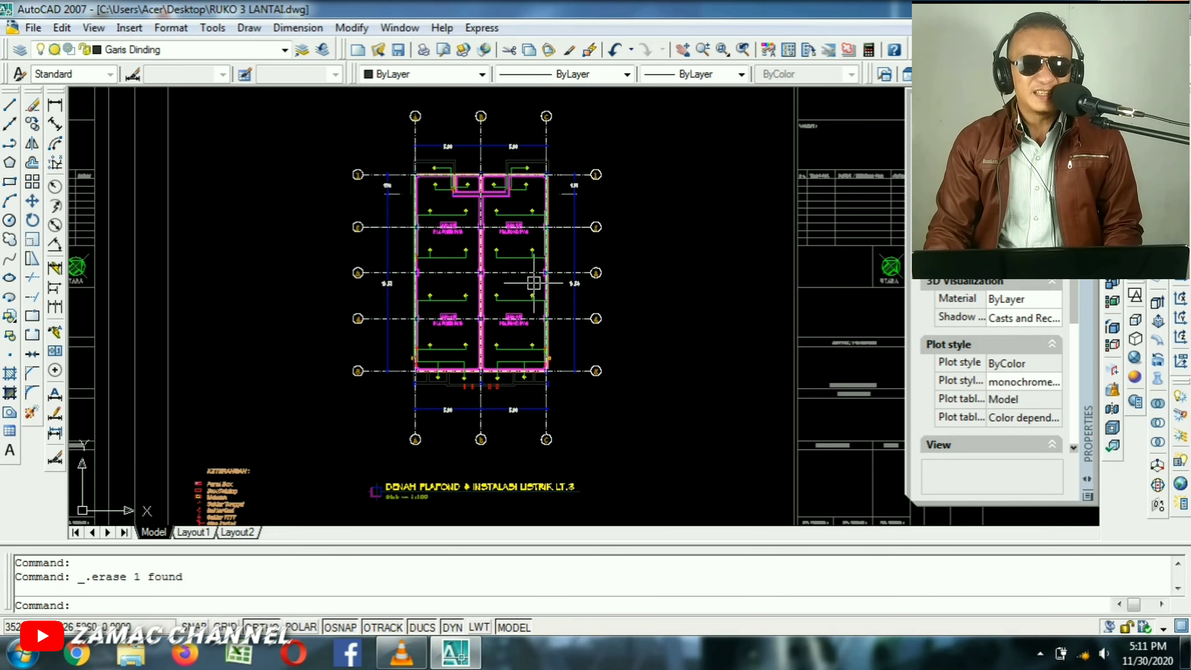
{"action": "scroll", "coordinate": [196, 497], "scroll_direction": "up", "scroll_amount": 4}
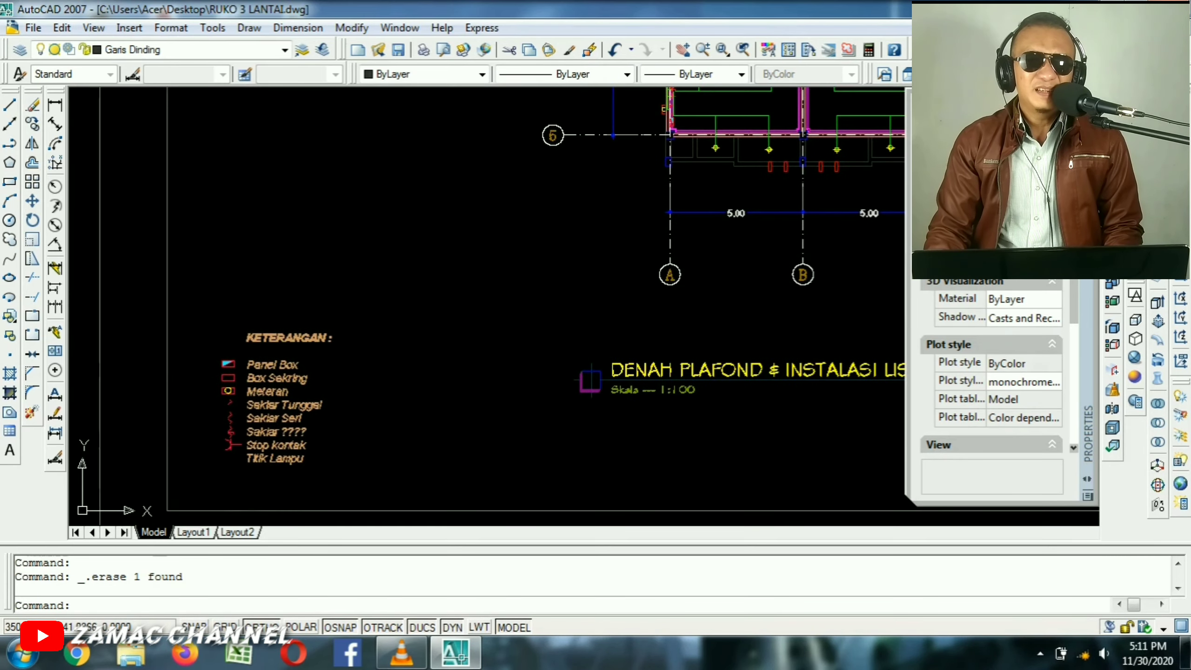
Examine the column, beam and slab reinforcement plans for LT.2 and LT.3 and the roof-level ring beam plan.
{"action": "scroll", "coordinate": [461, 329], "scroll_direction": "down", "scroll_amount": 5}
{"action": "middle_click_drag", "start_coordinate": [722, 227], "coordinate": [423, 445]}
{"action": "scroll", "coordinate": [438, 244], "scroll_direction": "up", "scroll_amount": 3}
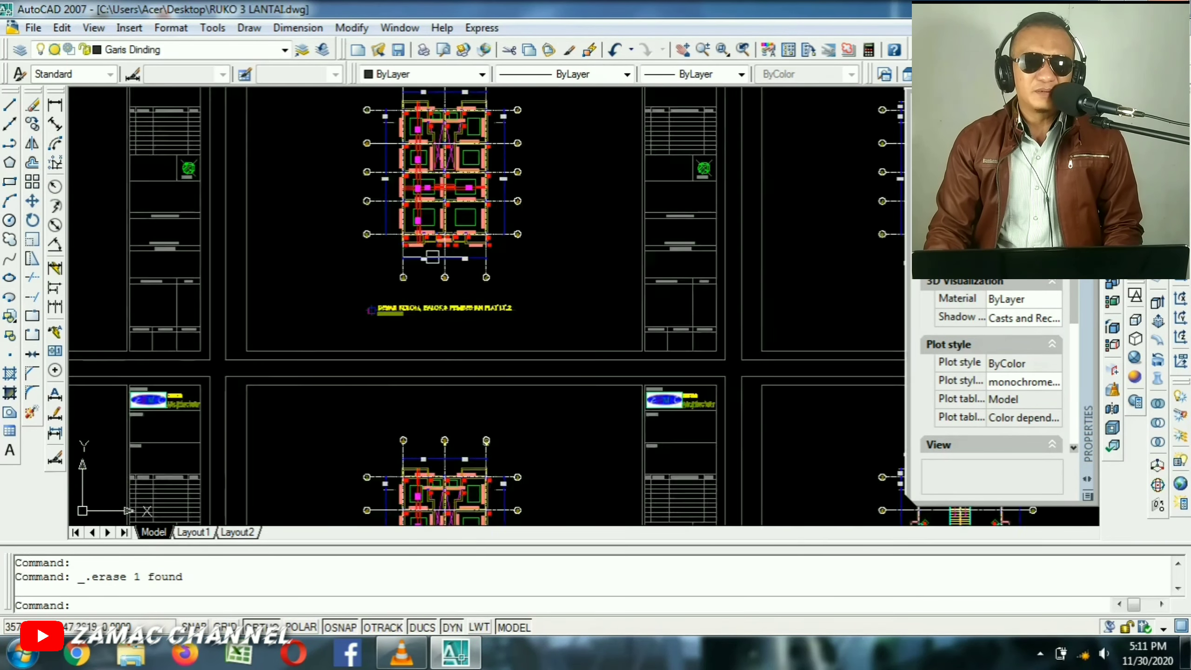
{"action": "middle_click_drag", "start_coordinate": [450, 226], "coordinate": [451, 362]}
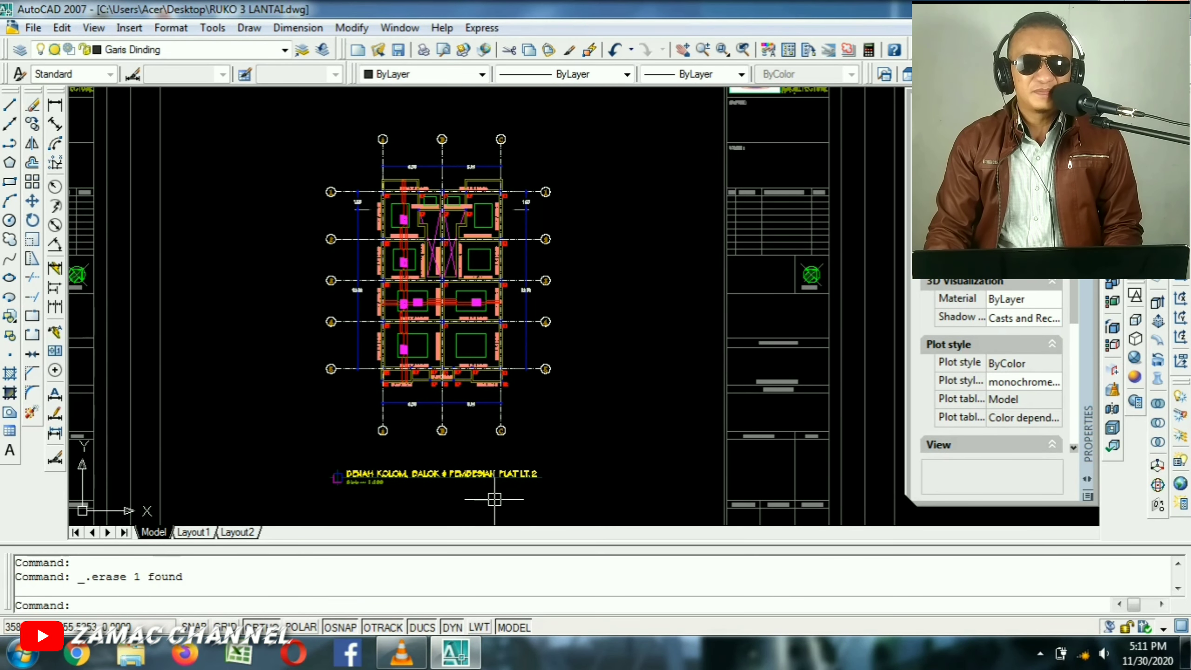
{"action": "mouse_move", "coordinate": [438, 488]}
{"action": "middle_mouse_down"}
{"action": "mouse_move", "coordinate": [488, 299]}
{"action": "mouse_move", "coordinate": [458, 408]}
{"action": "mouse_move", "coordinate": [489, 198]}
{"action": "middle_mouse_up"}
{"action": "middle_click_drag", "start_coordinate": [530, 448], "coordinate": [511, 206]}
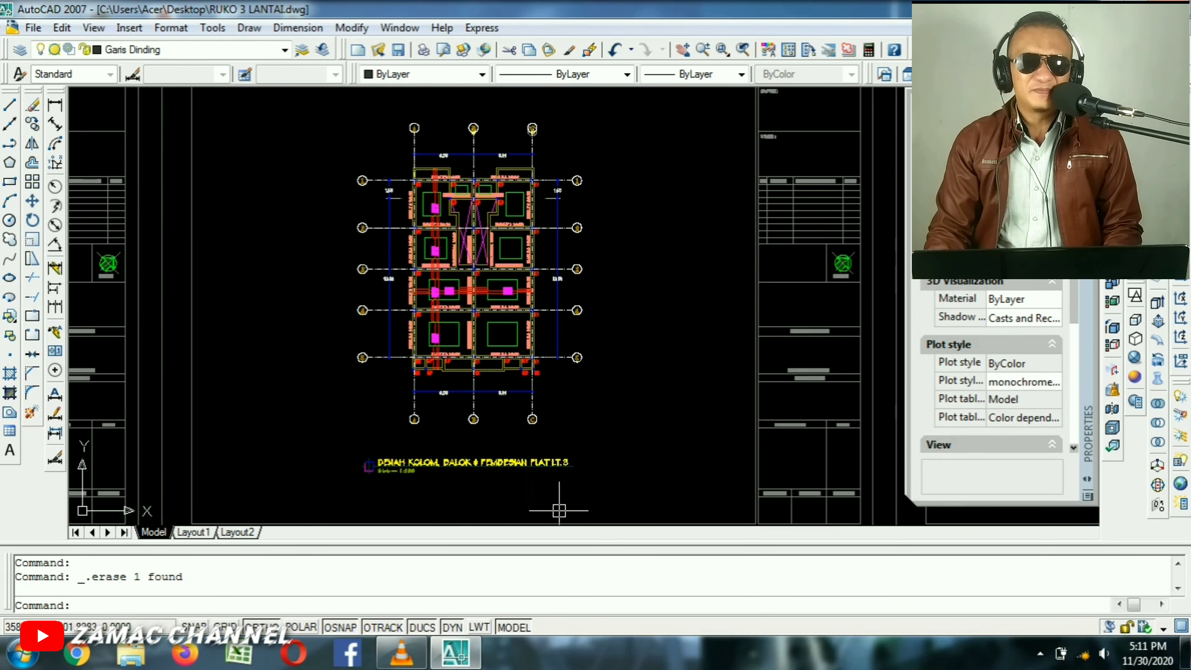
{"action": "middle_click_drag", "start_coordinate": [560, 510], "coordinate": [578, 186]}
{"action": "middle_click_drag", "start_coordinate": [552, 424], "coordinate": [531, 241]}
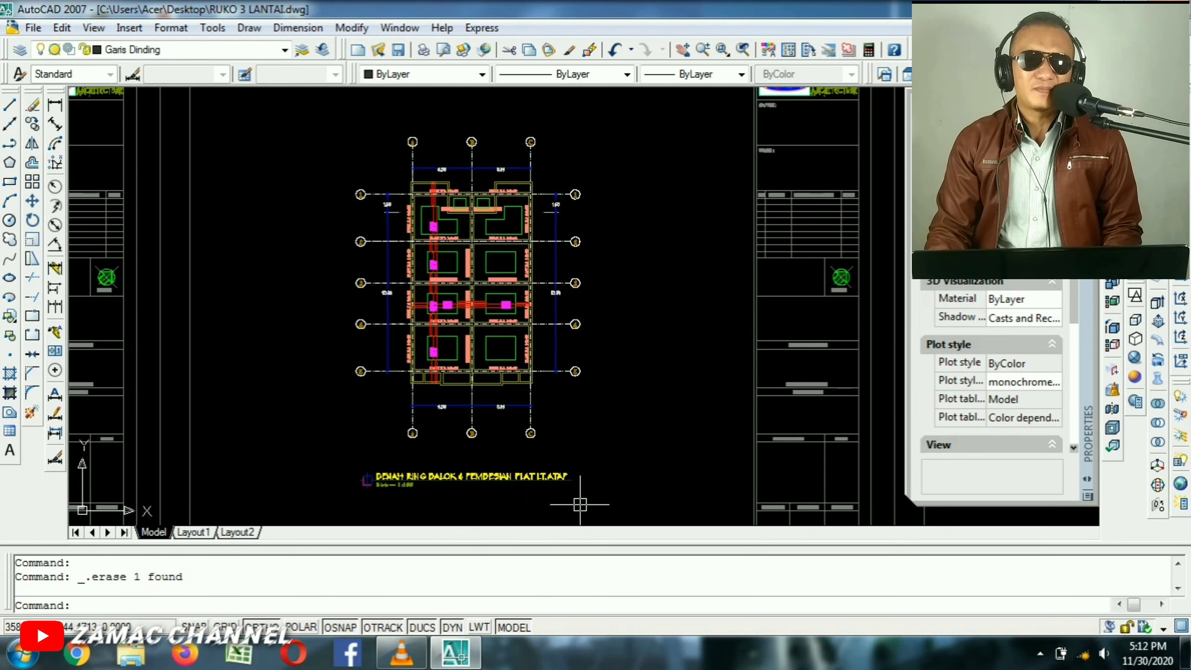
Examine the door and window frame plans (Denah Kusen) for LT.1, LT.2 and LT.3.
{"action": "middle_click_drag", "start_coordinate": [756, 244], "coordinate": [460, 465]}
{"action": "middle_click_drag", "start_coordinate": [814, 143], "coordinate": [723, 272]}
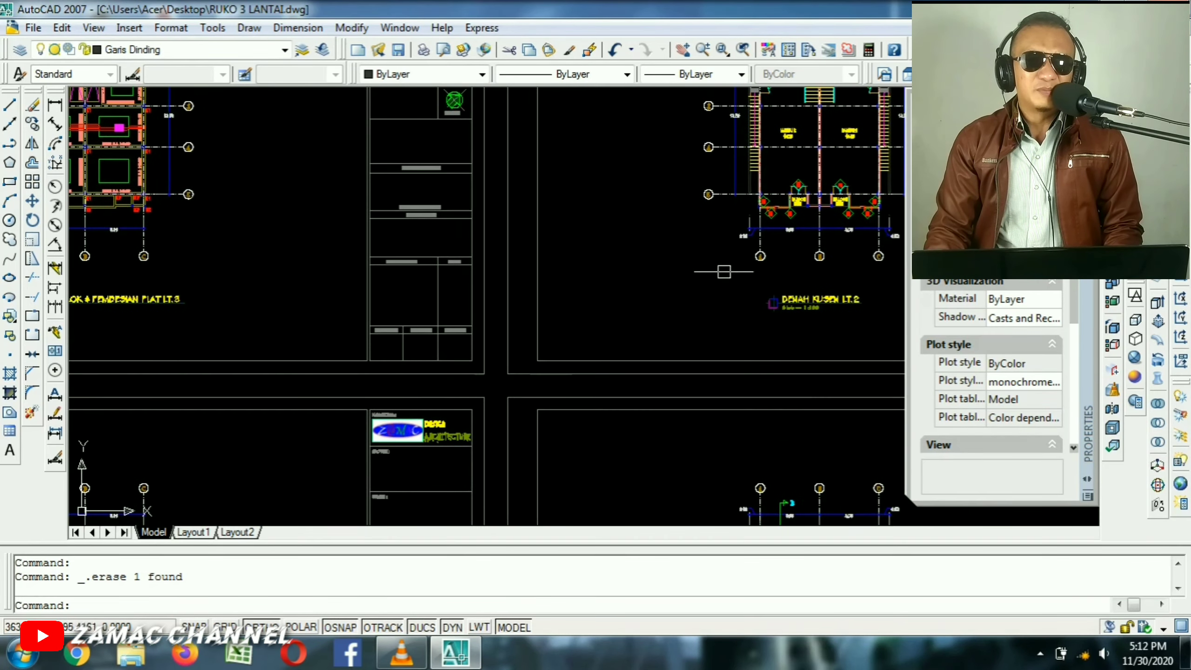
{"action": "middle_click_drag", "start_coordinate": [815, 117], "coordinate": [474, 489]}
{"action": "middle_click_drag", "start_coordinate": [475, 225], "coordinate": [457, 300]}
{"action": "mouse_move", "coordinate": [464, 132]}
{"action": "middle_mouse_down"}
{"action": "mouse_move", "coordinate": [459, 302]}
{"action": "mouse_move", "coordinate": [482, 383]}
{"action": "middle_mouse_up"}
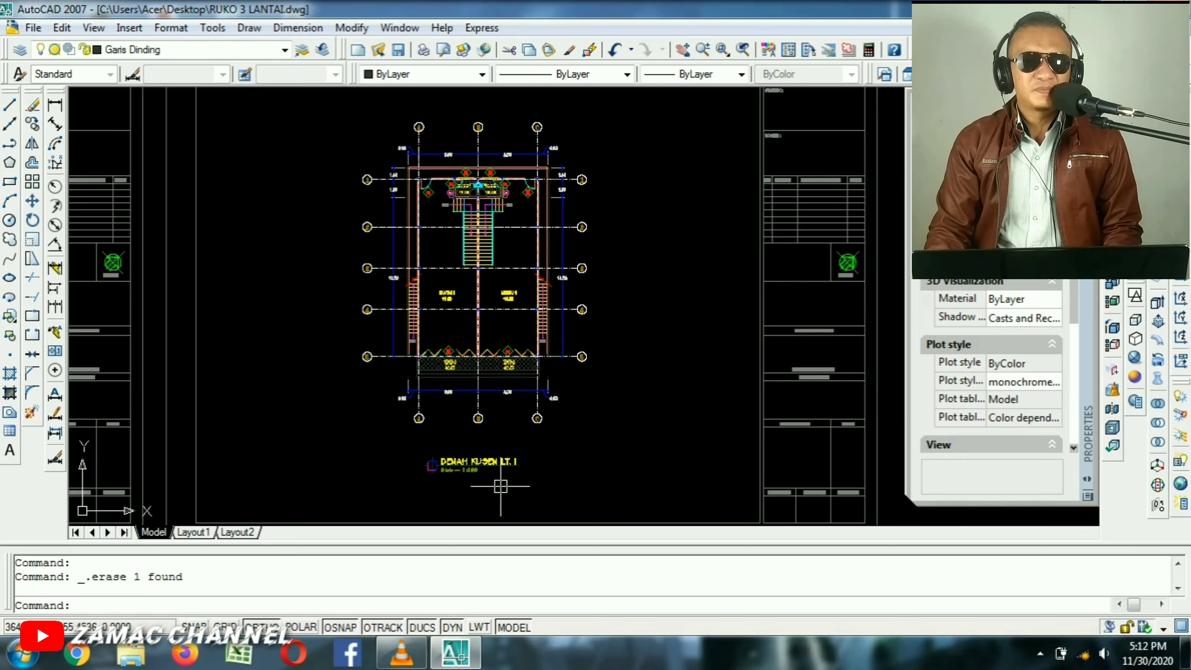
{"action": "middle_click_drag", "start_coordinate": [501, 483], "coordinate": [555, 173]}
{"action": "middle_click_drag", "start_coordinate": [590, 484], "coordinate": [628, 184]}
{"action": "mouse_move", "coordinate": [634, 284]}
{"action": "middle_mouse_down"}
{"action": "mouse_move", "coordinate": [617, 385]}
{"action": "mouse_move", "coordinate": [650, 391]}
{"action": "middle_mouse_up"}
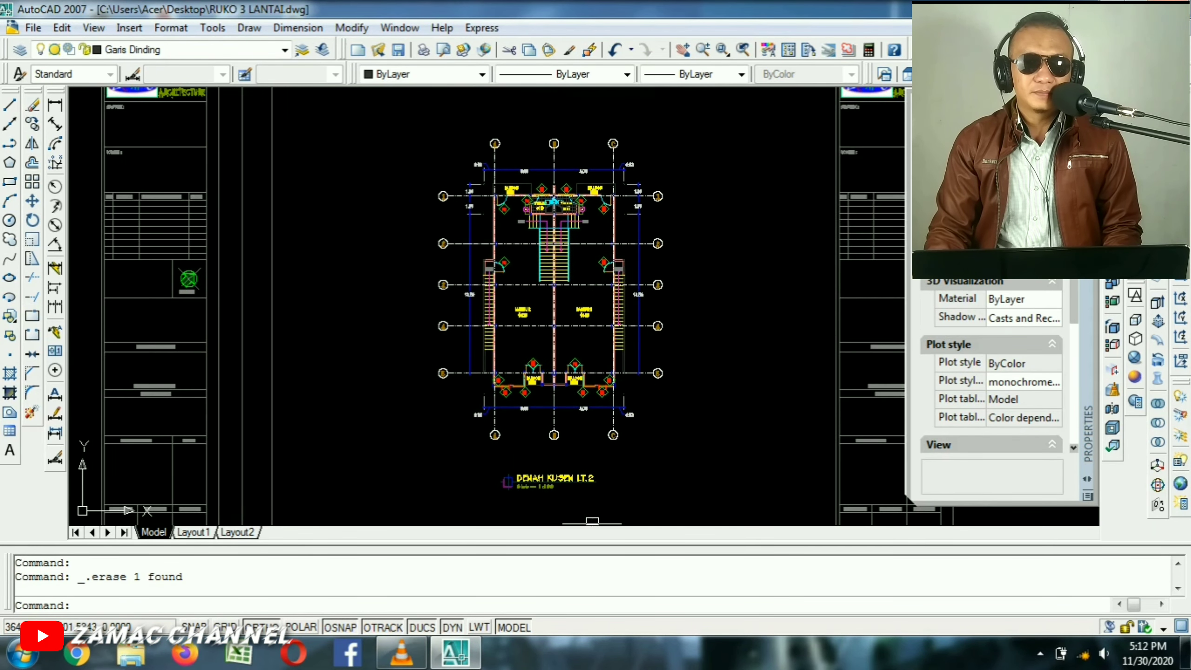
{"action": "middle_click_drag", "start_coordinate": [646, 493], "coordinate": [668, 245]}
{"action": "middle_click_drag", "start_coordinate": [688, 465], "coordinate": [686, 99]}
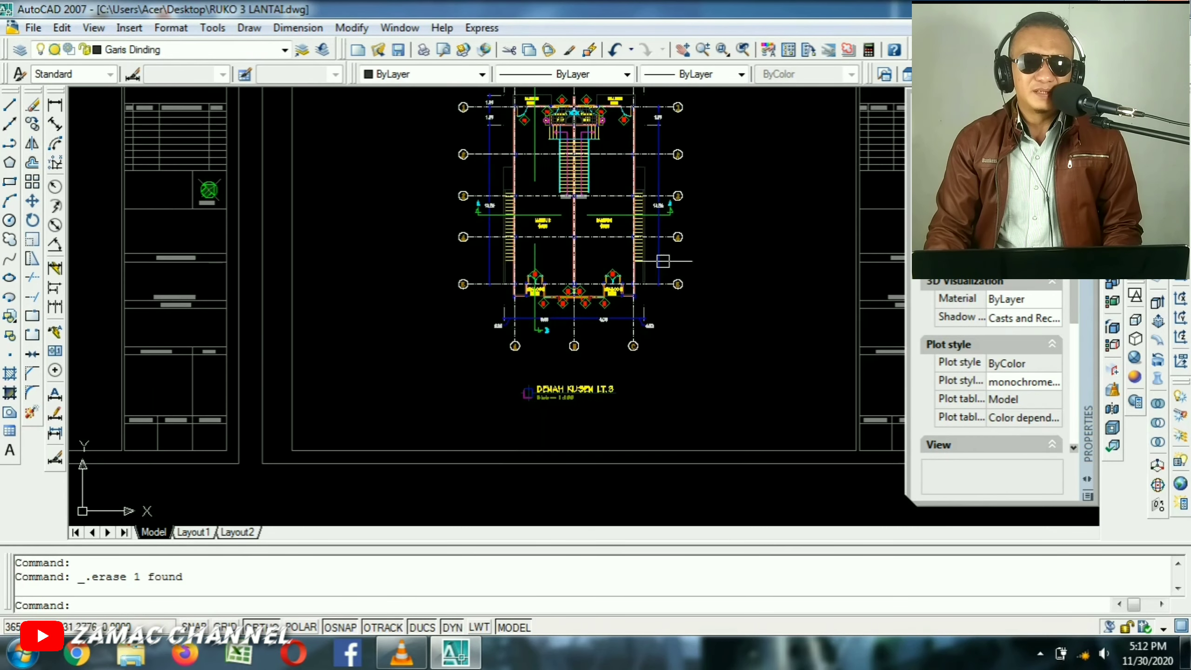
{"action": "mouse_move", "coordinate": [662, 261]}
{"action": "middle_mouse_down"}
{"action": "mouse_move", "coordinate": [645, 371]}
{"action": "mouse_move", "coordinate": [663, 243]}
{"action": "middle_mouse_up"}
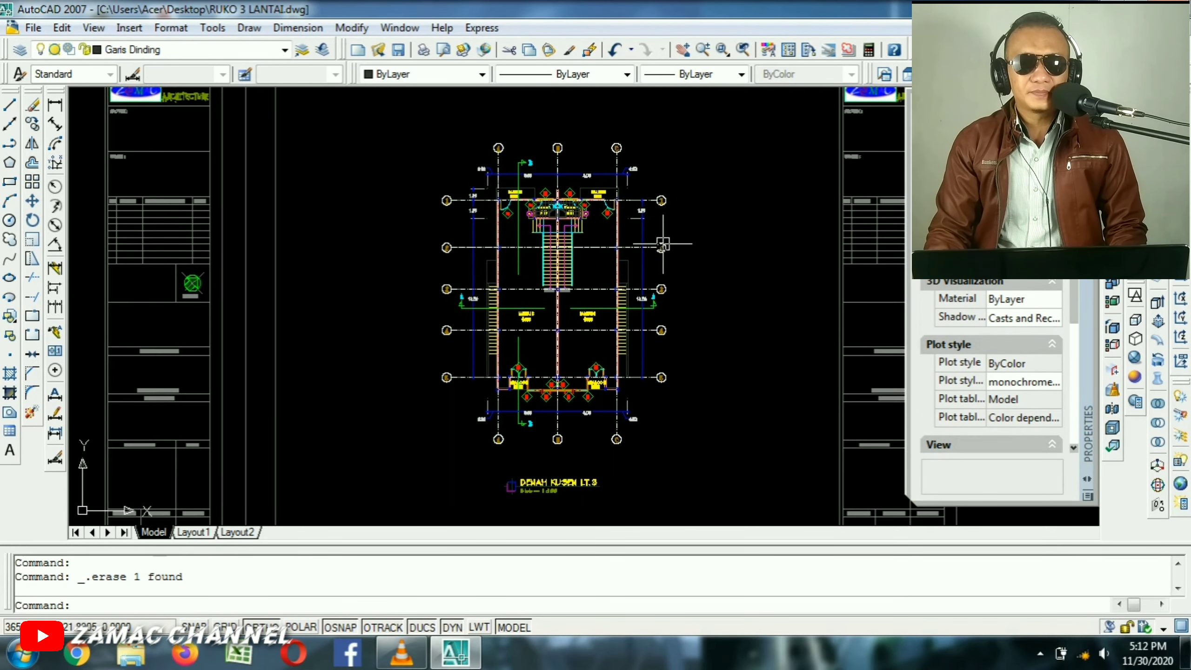
Examine the staircase detail sheet with Potongan 1, Potongan 2 and the LT.1 & LT.2 stair plan.
{"action": "scroll", "coordinate": [662, 244], "scroll_direction": "down", "scroll_amount": 6}
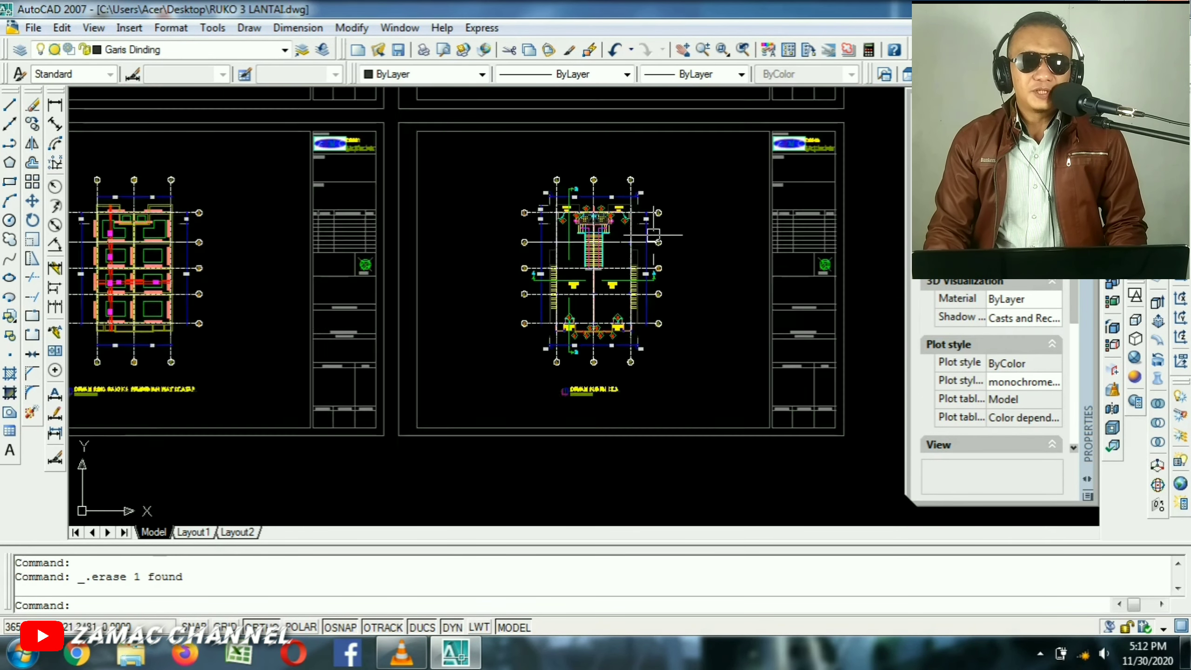
{"action": "middle_click_drag", "start_coordinate": [334, 313], "coordinate": [444, 327]}
{"action": "middle_click_drag", "start_coordinate": [182, 315], "coordinate": [751, 325]}
{"action": "scroll", "coordinate": [612, 315], "scroll_direction": "up", "scroll_amount": 5}
{"action": "middle_click_drag", "start_coordinate": [478, 291], "coordinate": [351, 260]}
{"action": "left_click", "coordinate": [351, 259]}
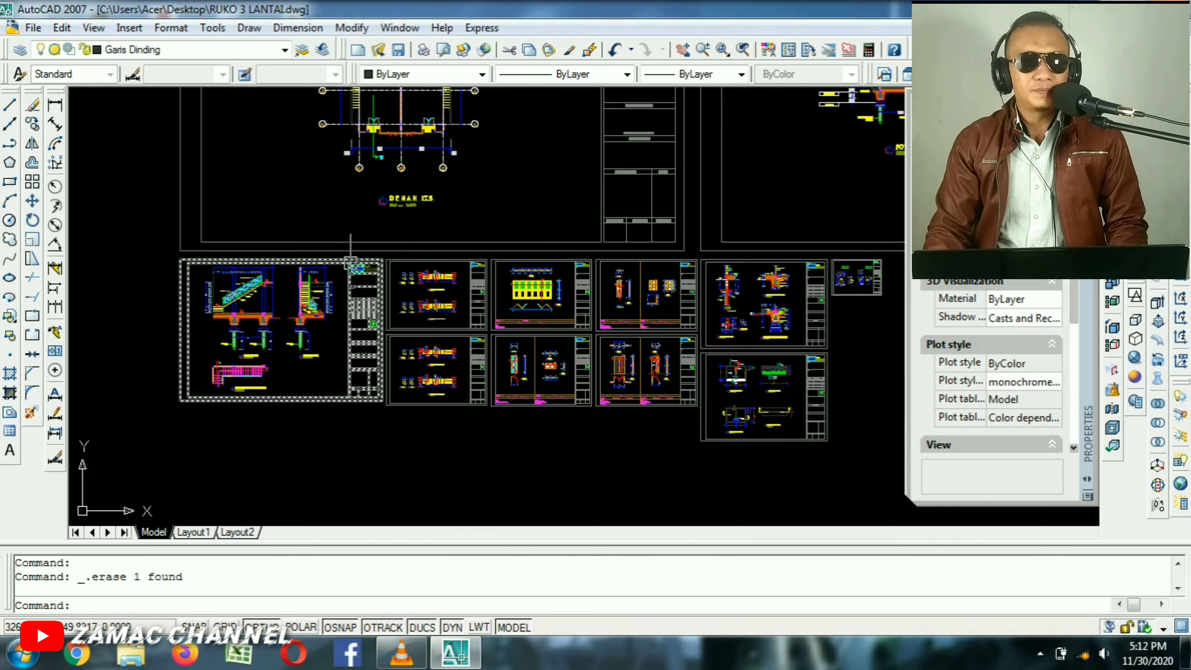
{"action": "scroll", "coordinate": [351, 262], "scroll_direction": "up", "scroll_amount": 5}
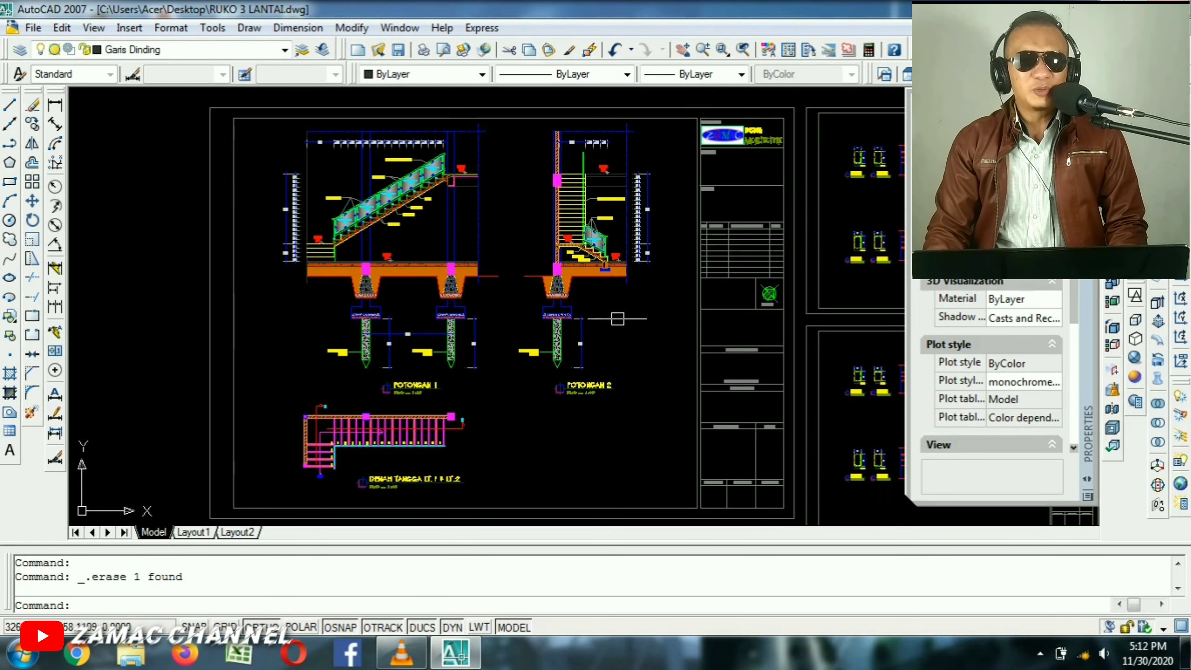
{"action": "mouse_move", "coordinate": [639, 333]}
{"action": "middle_mouse_down"}
{"action": "mouse_move", "coordinate": [611, 297]}
{"action": "mouse_move", "coordinate": [602, 324]}
{"action": "middle_mouse_up"}
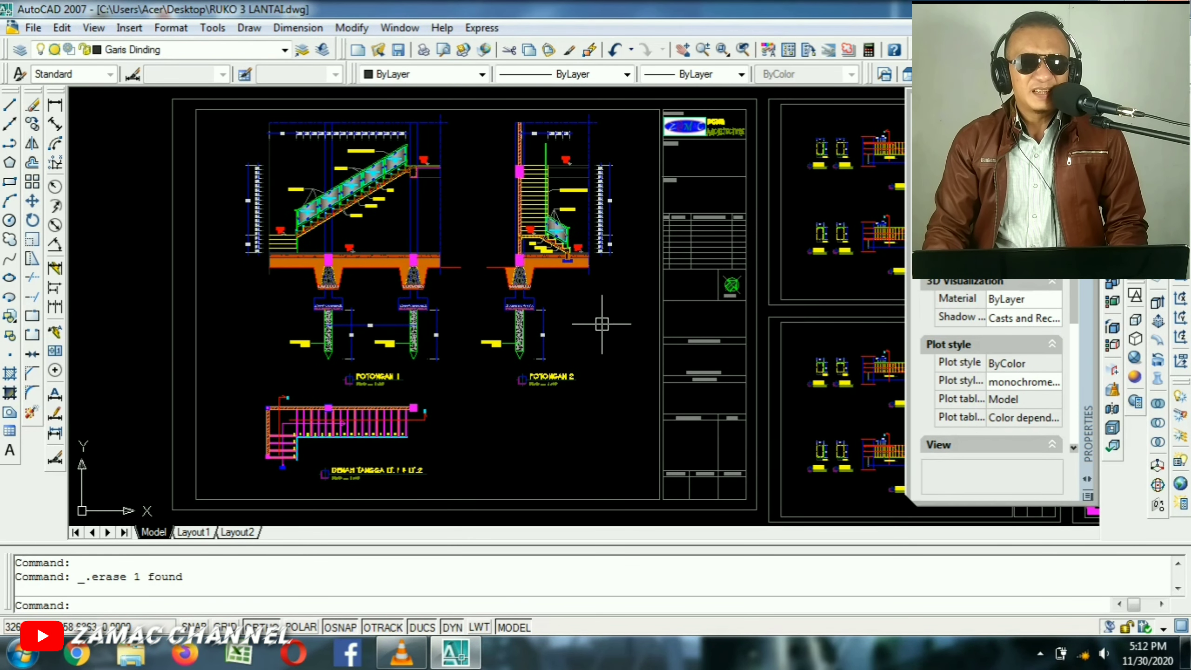
{"action": "scroll", "coordinate": [365, 485], "scroll_direction": "up", "scroll_amount": 3}
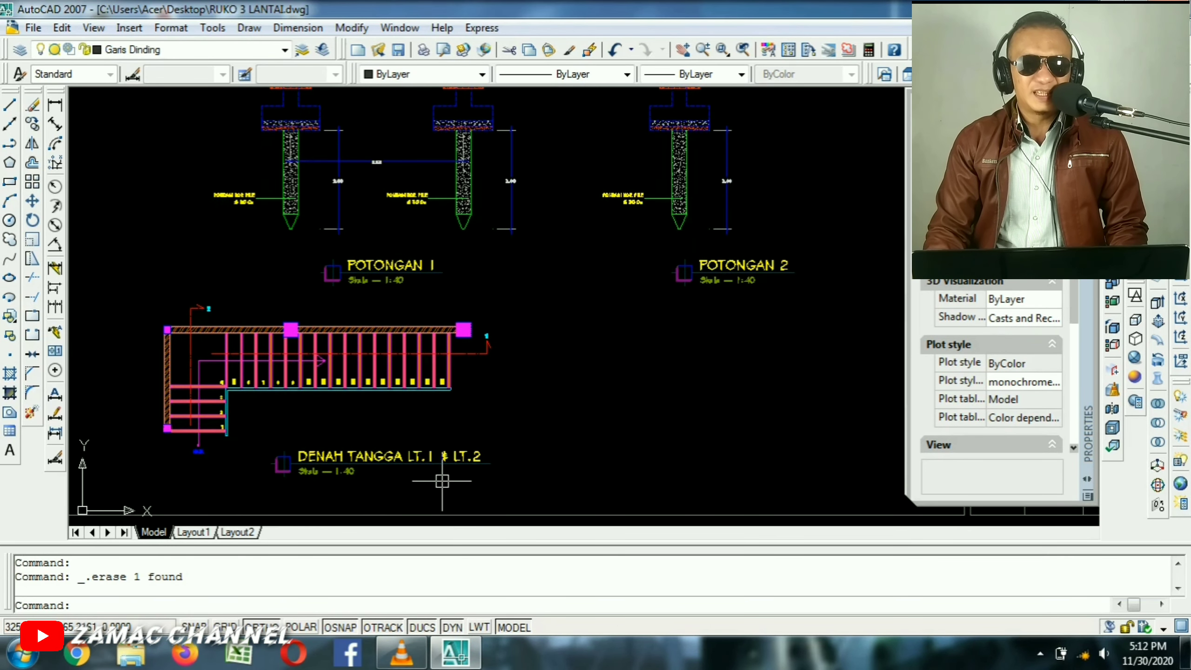
{"action": "scroll", "coordinate": [452, 402], "scroll_direction": "down", "scroll_amount": 4}
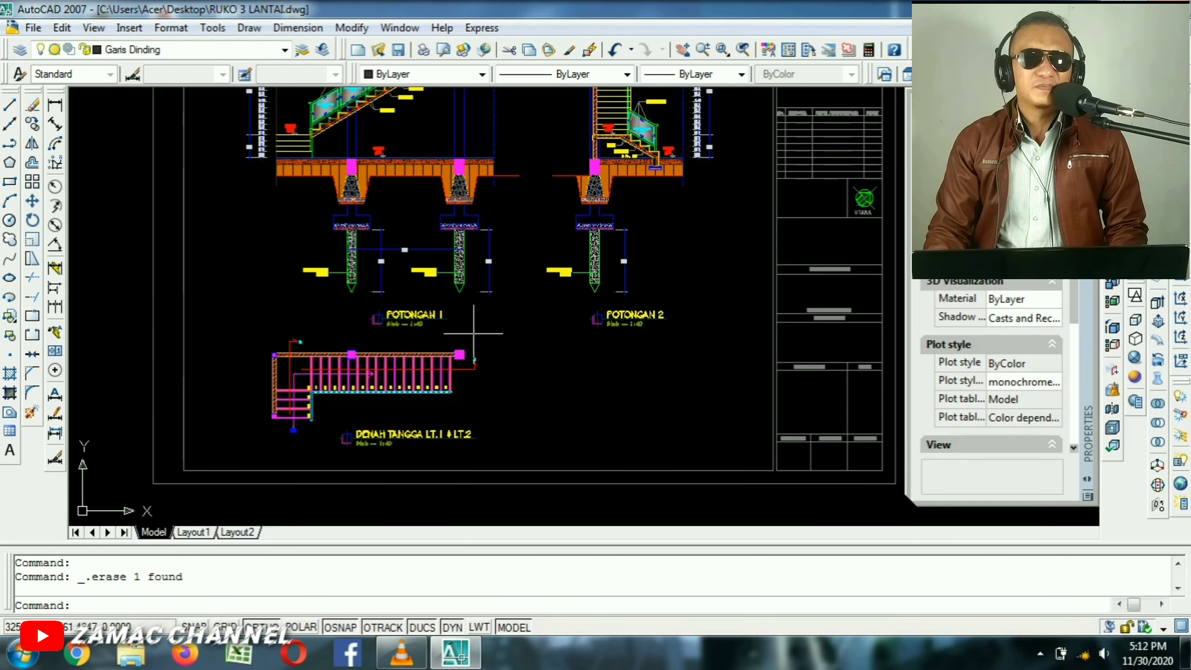
Examine the reinforcement details of the LT.2 30x50 beam and the 30x50 sloof beam.
{"action": "middle_click_drag", "start_coordinate": [706, 216], "coordinate": [459, 223]}
{"action": "scroll", "coordinate": [580, 154], "scroll_direction": "up", "scroll_amount": 4}
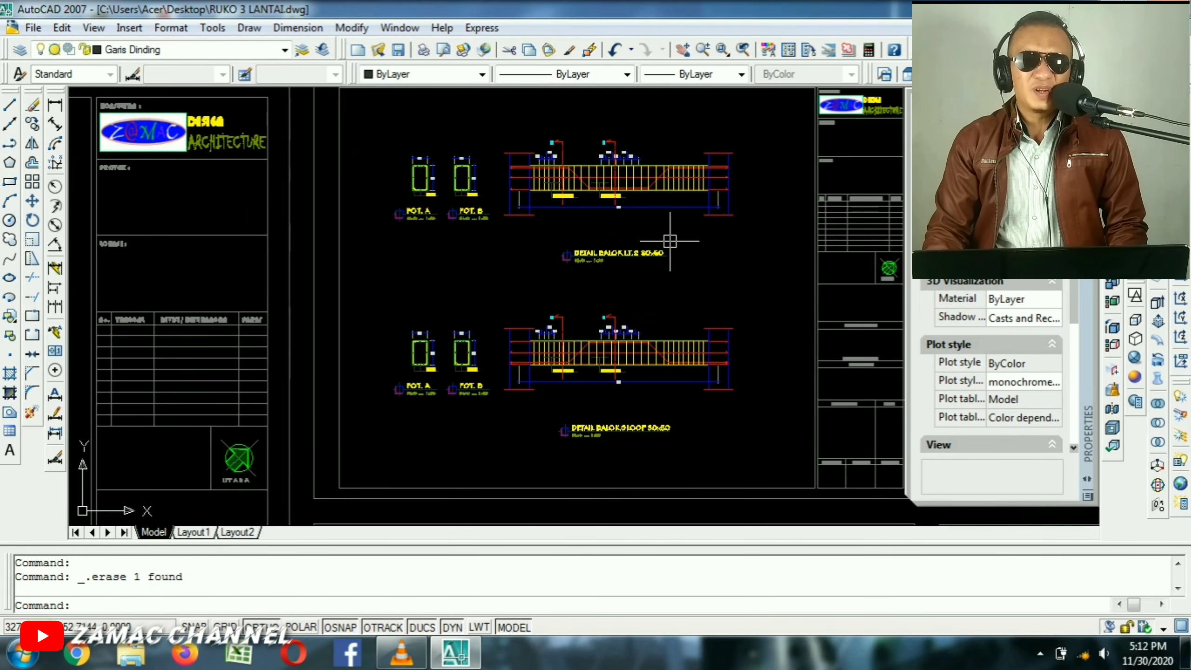
{"action": "scroll", "coordinate": [715, 224], "scroll_direction": "up", "scroll_amount": 2}
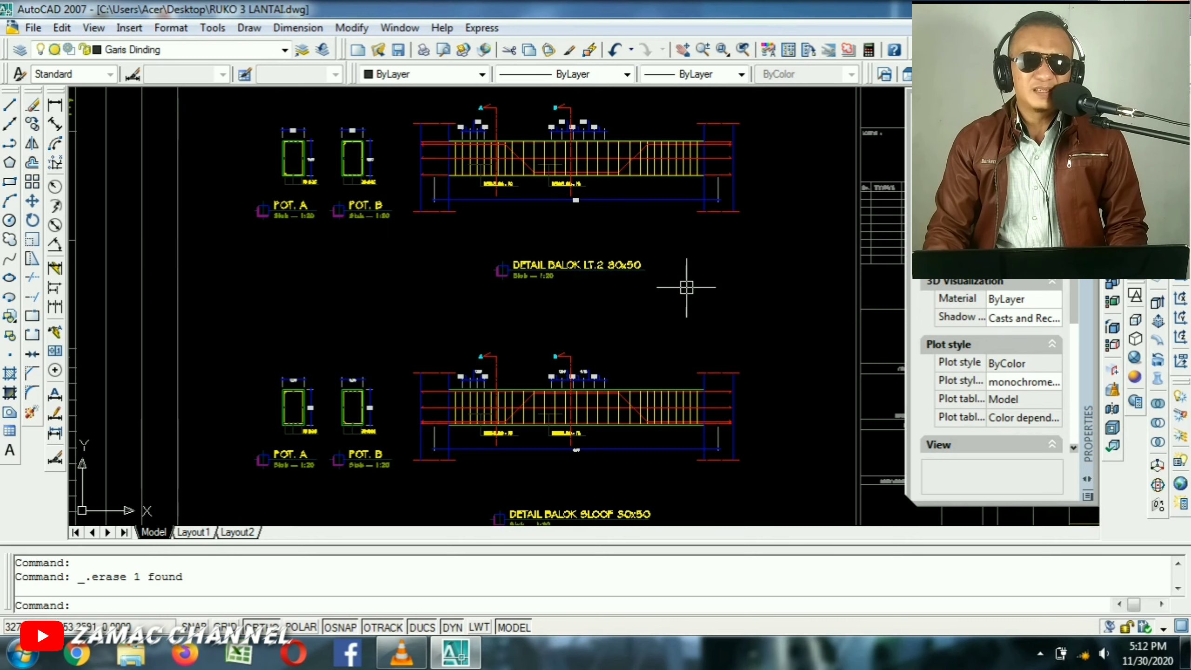
{"action": "middle_click_drag", "start_coordinate": [739, 326], "coordinate": [698, 287]}
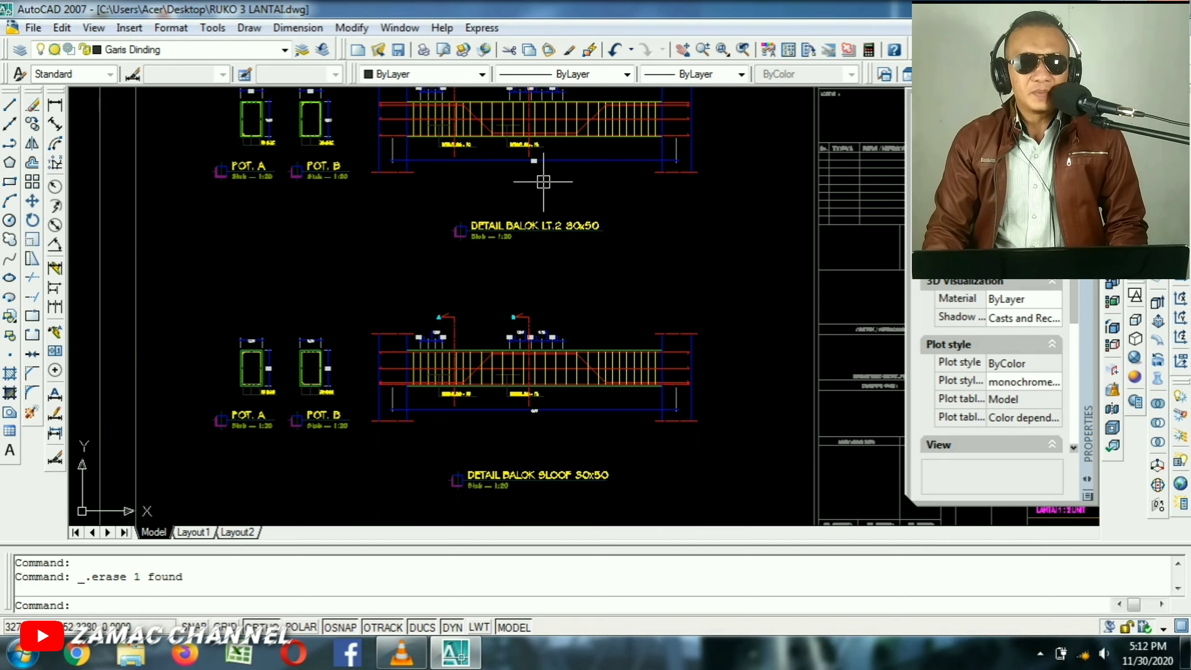
{"action": "middle_click_drag", "start_coordinate": [543, 181], "coordinate": [585, 61]}
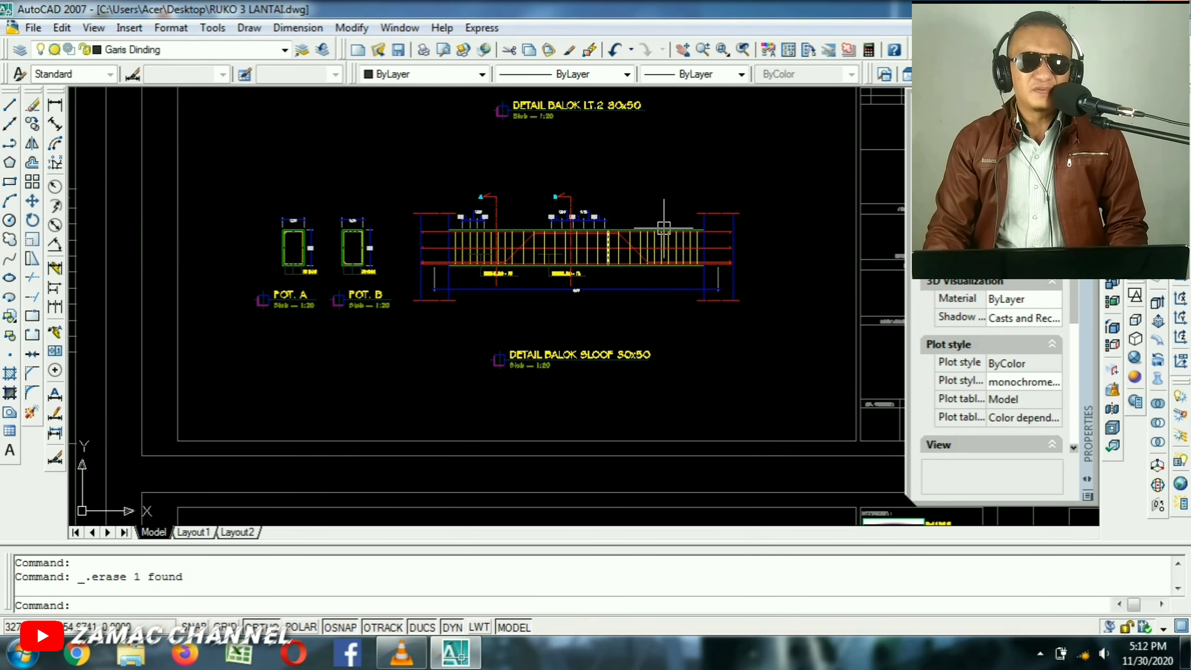
Examine the reinforcement details of the 30x40 ring beam and the LT.3 30x50 beam.
{"action": "middle_click_drag", "start_coordinate": [662, 228], "coordinate": [636, 274]}
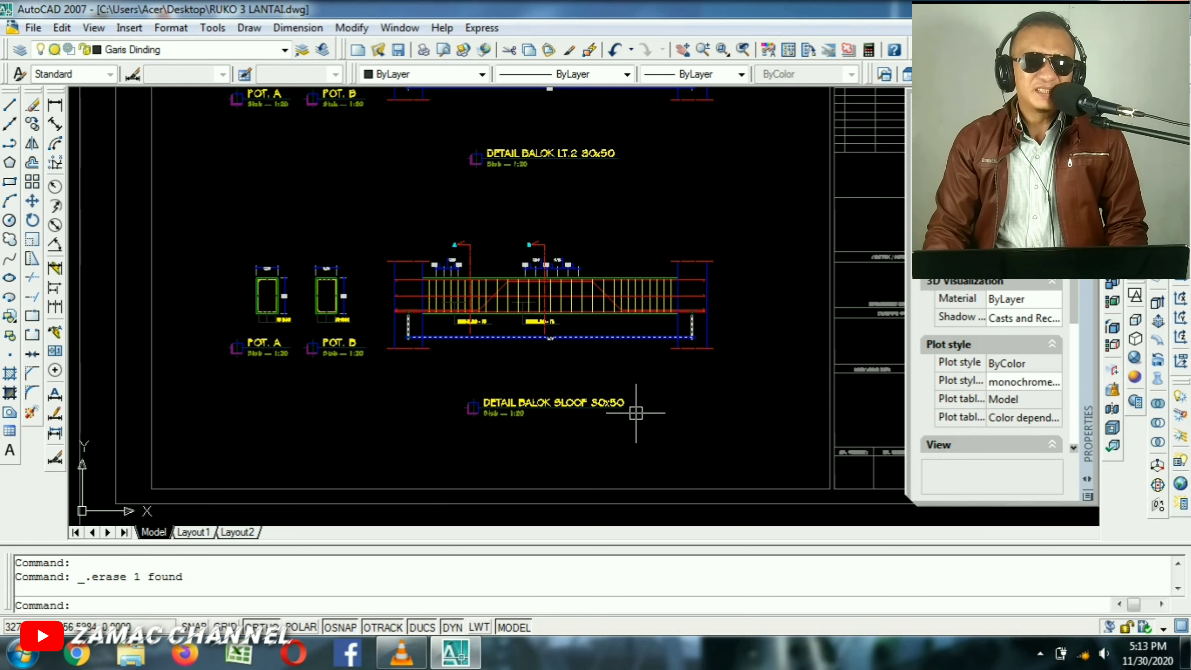
{"action": "middle_click_drag", "start_coordinate": [636, 413], "coordinate": [628, 117]}
{"action": "middle_click_drag", "start_coordinate": [591, 402], "coordinate": [620, 284]}
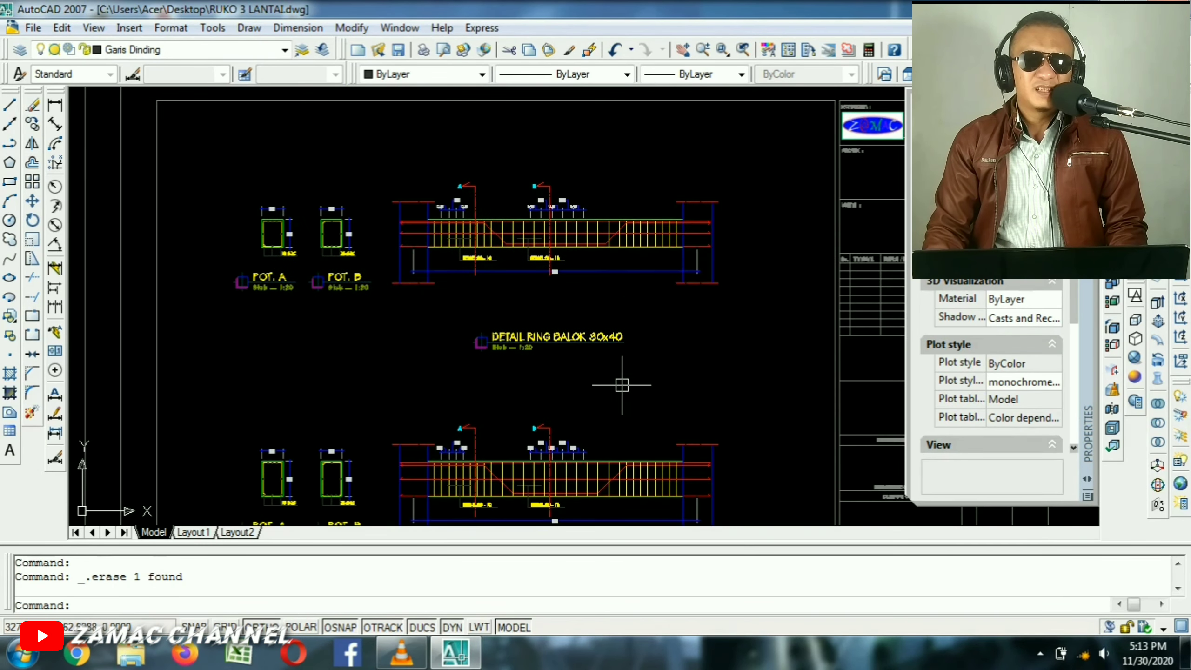
{"action": "middle_click_drag", "start_coordinate": [617, 426], "coordinate": [587, 261]}
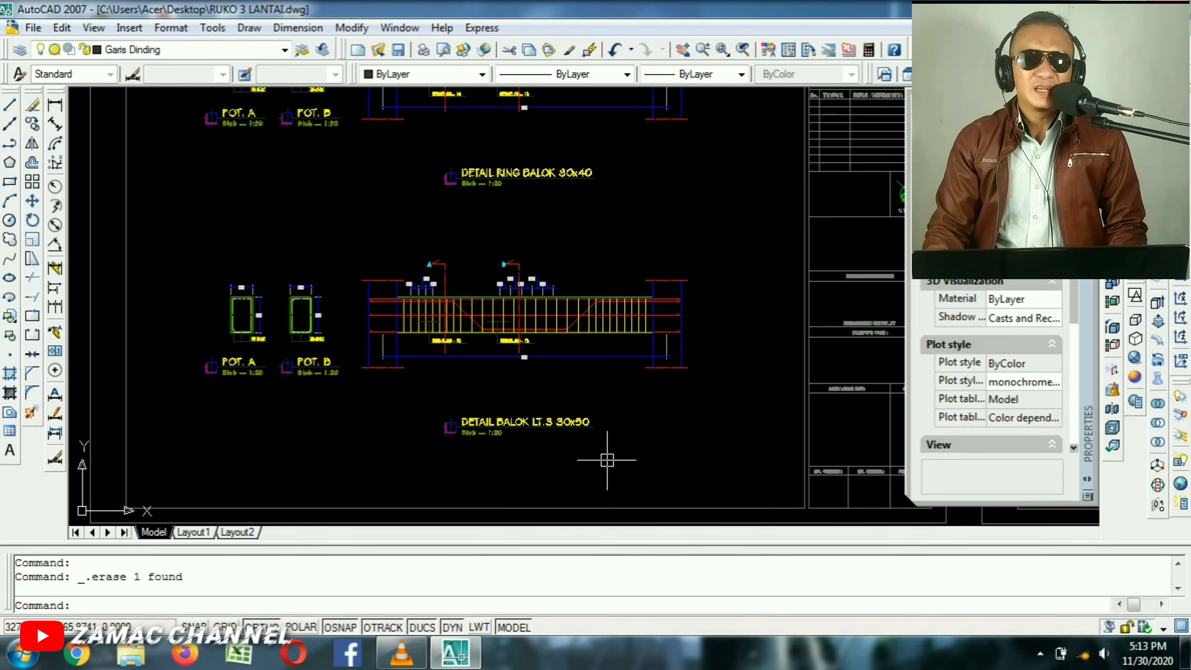
Examine the door and window detail sheets, covering the folding door, the single and double doors and the window types with their sections.
{"action": "scroll", "coordinate": [576, 390], "scroll_direction": "down", "scroll_amount": 2}
{"action": "mouse_move", "coordinate": [752, 261]}
{"action": "middle_mouse_down"}
{"action": "mouse_move", "coordinate": [380, 452]}
{"action": "mouse_move", "coordinate": [205, 416]}
{"action": "middle_mouse_up"}
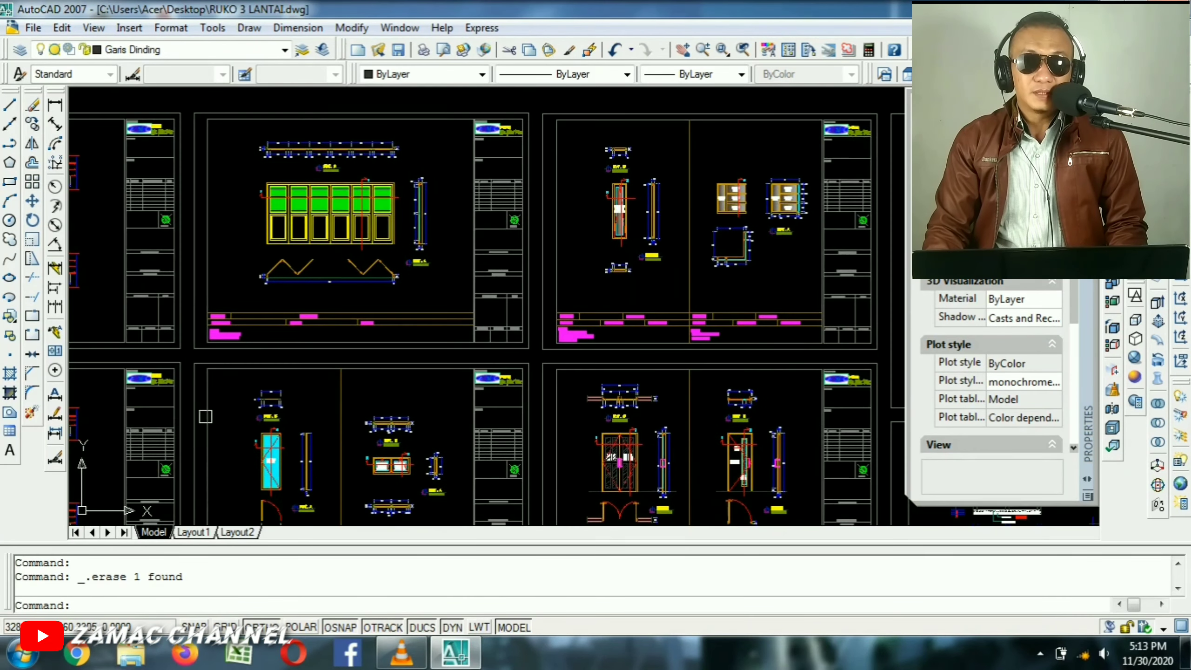
{"action": "middle_click_drag", "start_coordinate": [582, 401], "coordinate": [528, 368]}
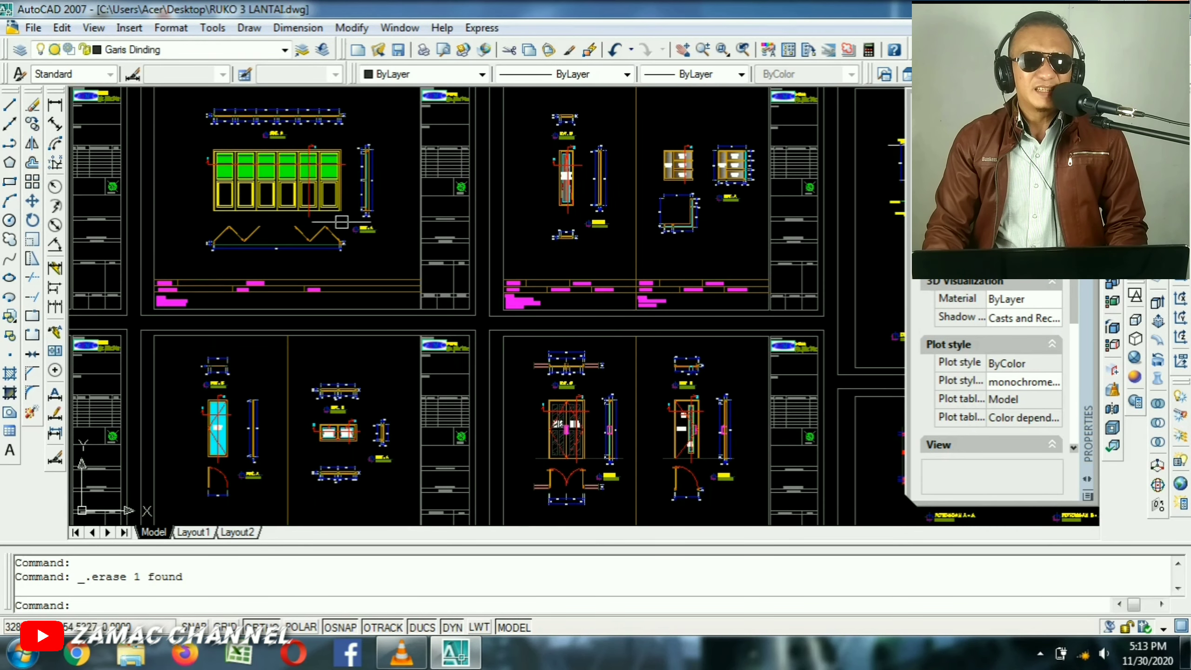
{"action": "scroll", "coordinate": [275, 220], "scroll_direction": "up", "scroll_amount": 2}
{"action": "middle_click_drag", "start_coordinate": [291, 178], "coordinate": [442, 304]}
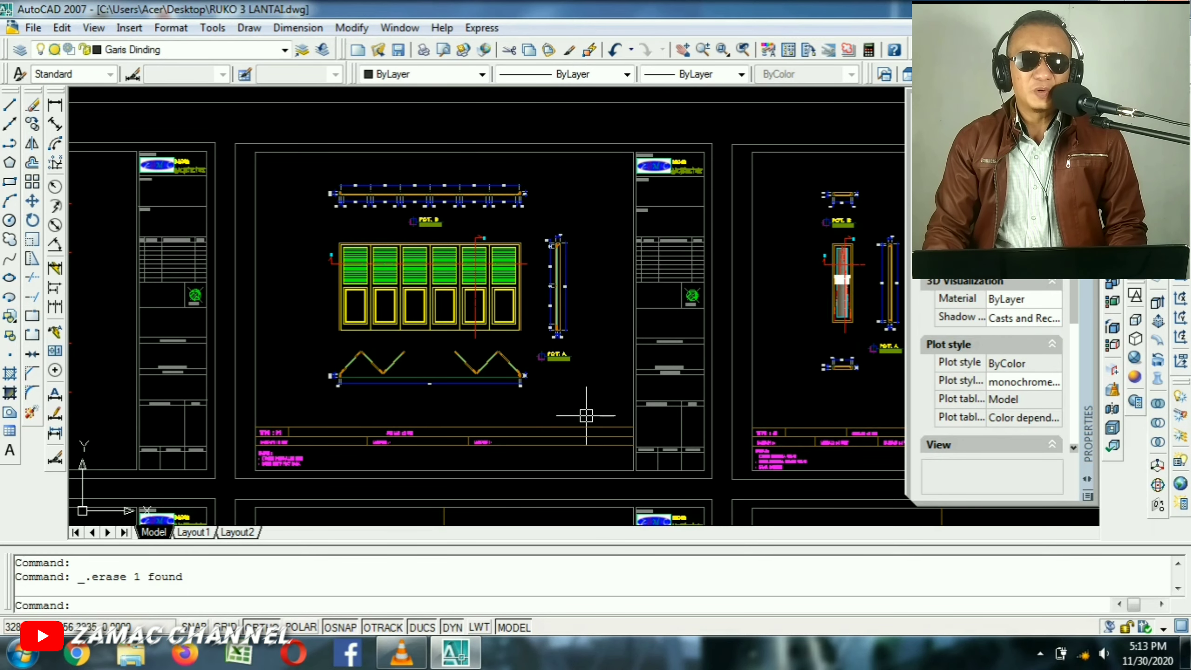
{"action": "middle_click_drag", "start_coordinate": [585, 408], "coordinate": [569, 263]}
{"action": "middle_click_drag", "start_coordinate": [529, 431], "coordinate": [503, 300]}
{"action": "middle_click_drag", "start_coordinate": [783, 346], "coordinate": [585, 331]}
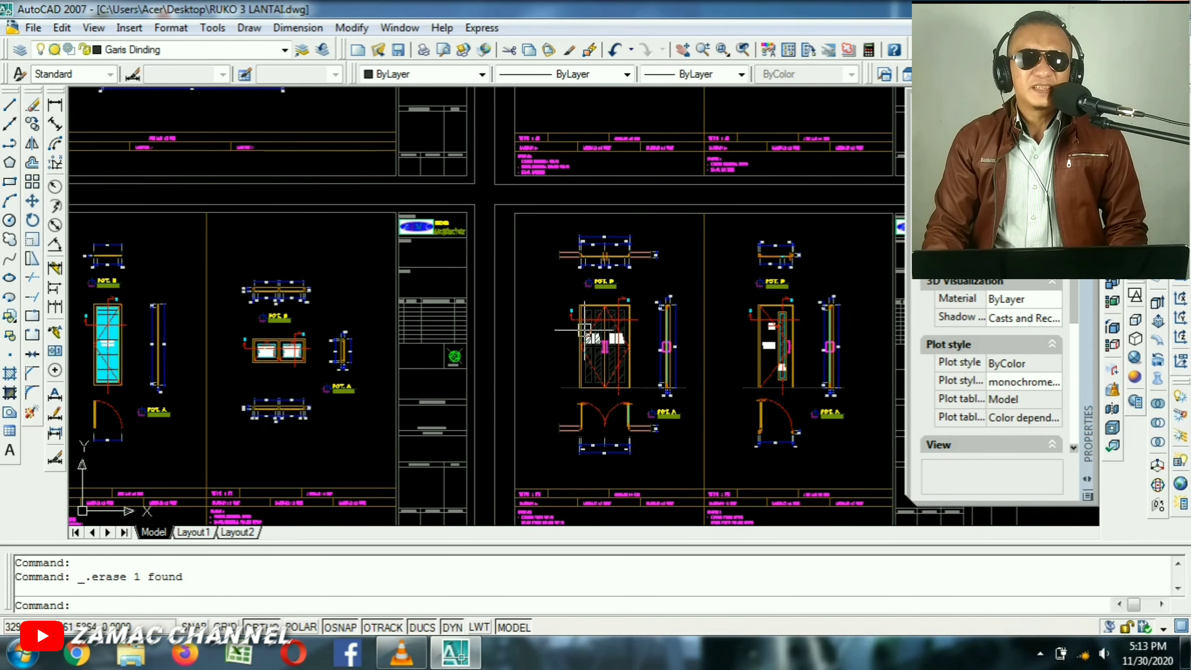
{"action": "mouse_move", "coordinate": [703, 196]}
{"action": "middle_mouse_down"}
{"action": "mouse_move", "coordinate": [573, 442]}
{"action": "mouse_move", "coordinate": [543, 239]}
{"action": "middle_mouse_up"}
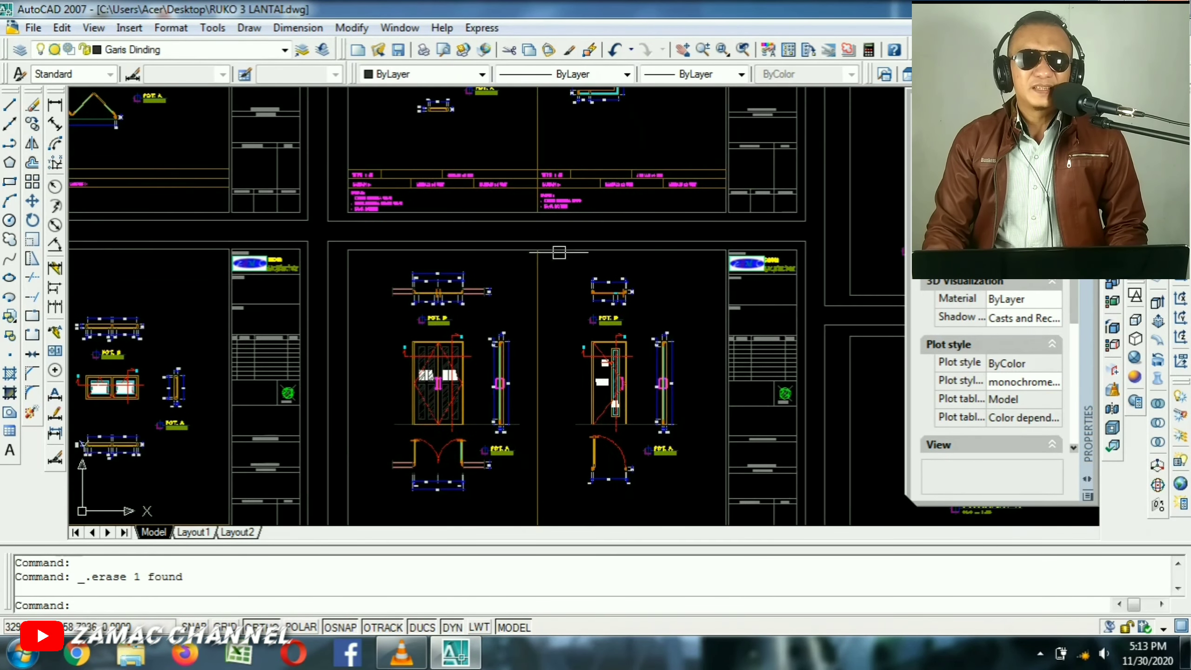
{"action": "mouse_move", "coordinate": [588, 420]}
{"action": "middle_mouse_down"}
{"action": "mouse_move", "coordinate": [632, 240]}
{"action": "mouse_move", "coordinate": [562, 300]}
{"action": "mouse_move", "coordinate": [510, 383]}
{"action": "middle_mouse_up"}
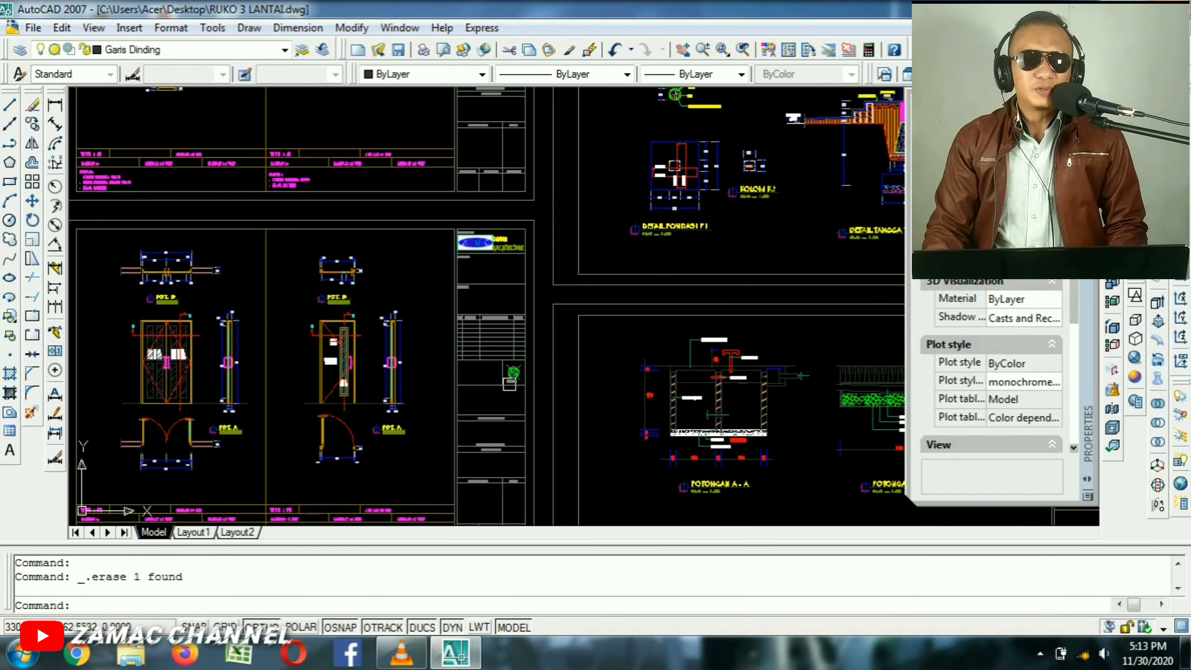
Examine the foundation sheet with the bore pile, the Detail Pondasi Menerus and the Detail Tangga Teras Entrance.
{"action": "middle_click_drag", "start_coordinate": [768, 246], "coordinate": [493, 438]}
{"action": "middle_click_drag", "start_coordinate": [469, 297], "coordinate": [491, 363]}
{"action": "scroll", "coordinate": [424, 352], "scroll_direction": "up", "scroll_amount": 5}
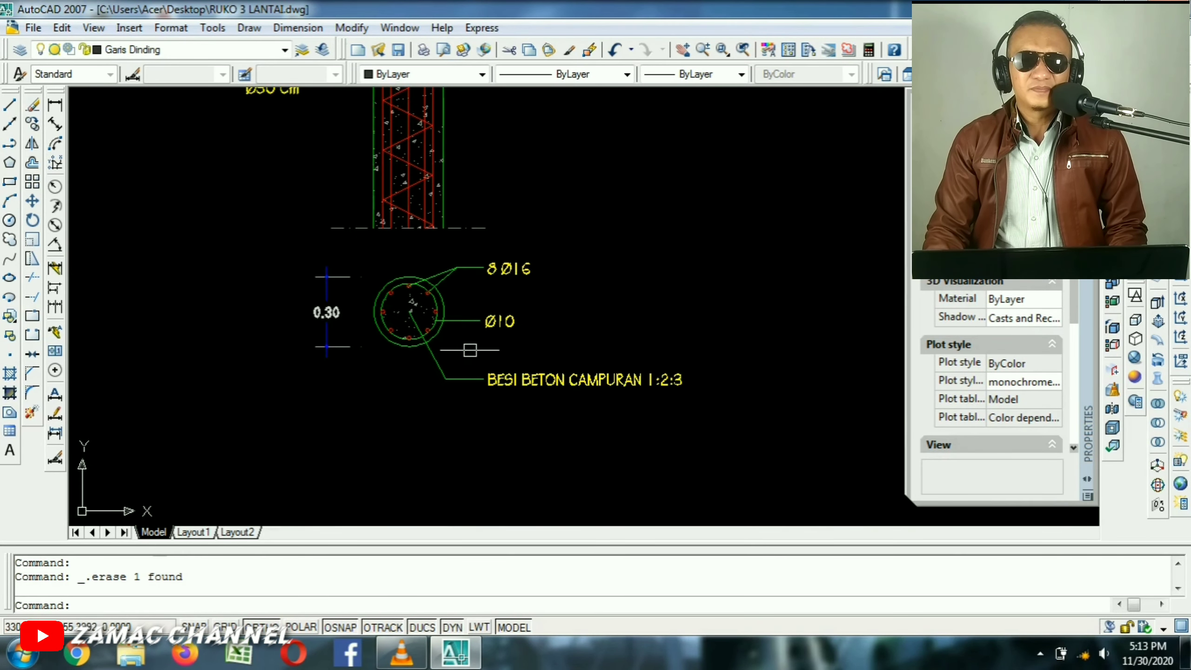
{"action": "scroll", "coordinate": [473, 349], "scroll_direction": "down", "scroll_amount": 6}
{"action": "scroll", "coordinate": [640, 245], "scroll_direction": "up", "scroll_amount": 3}
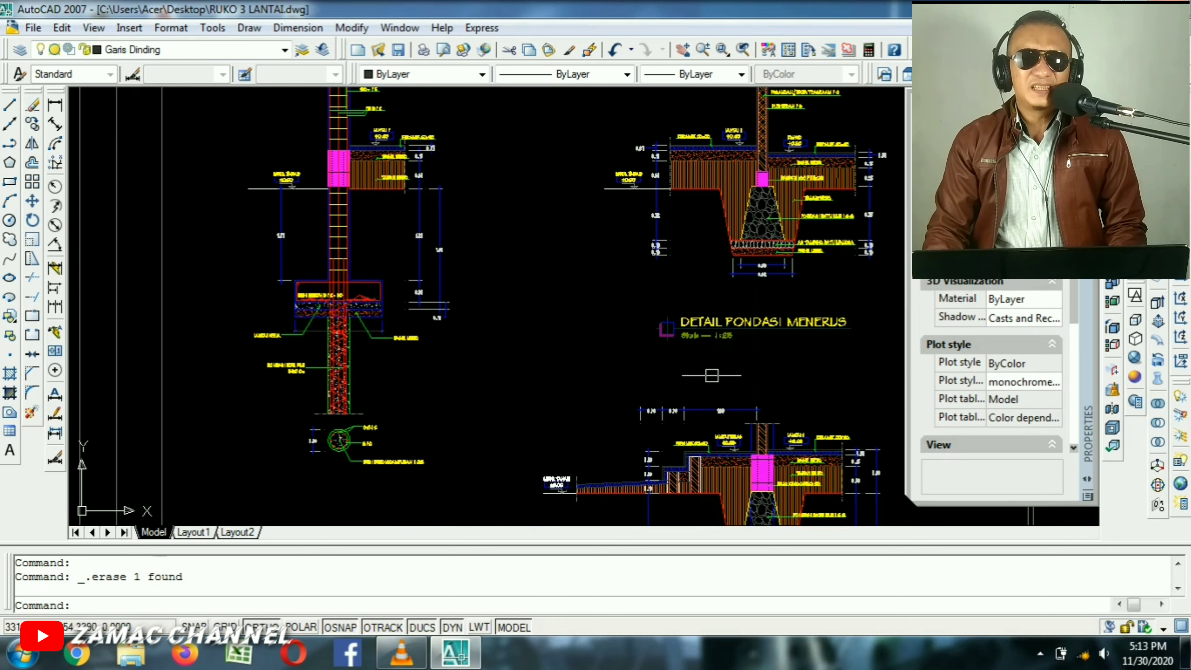
{"action": "middle_click_drag", "start_coordinate": [640, 245], "coordinate": [624, 178]}
{"action": "mouse_move", "coordinate": [747, 239]}
{"action": "middle_mouse_down"}
{"action": "mouse_move", "coordinate": [750, 379]}
{"action": "mouse_move", "coordinate": [751, 246]}
{"action": "middle_mouse_up"}
{"action": "middle_click_drag", "start_coordinate": [490, 424], "coordinate": [588, 329]}
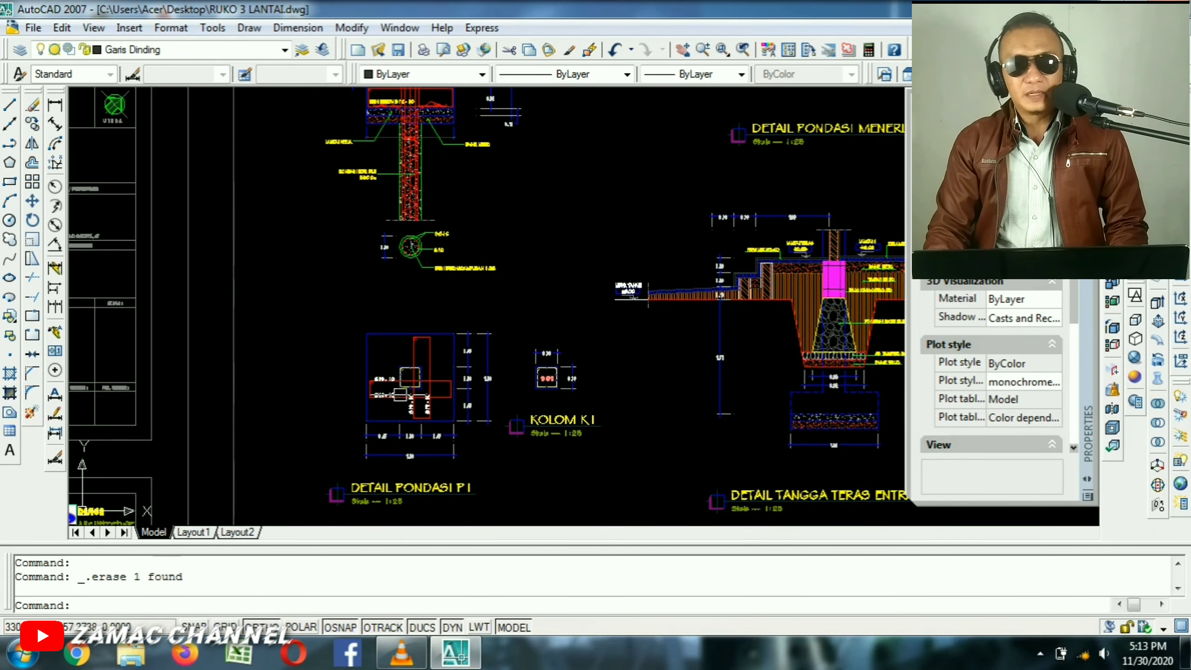
Examine the P1 footing plan, column K1 and the bore pile cross-section with its reinforcement notes up close.
{"action": "scroll", "coordinate": [408, 394], "scroll_direction": "up", "scroll_amount": 3}
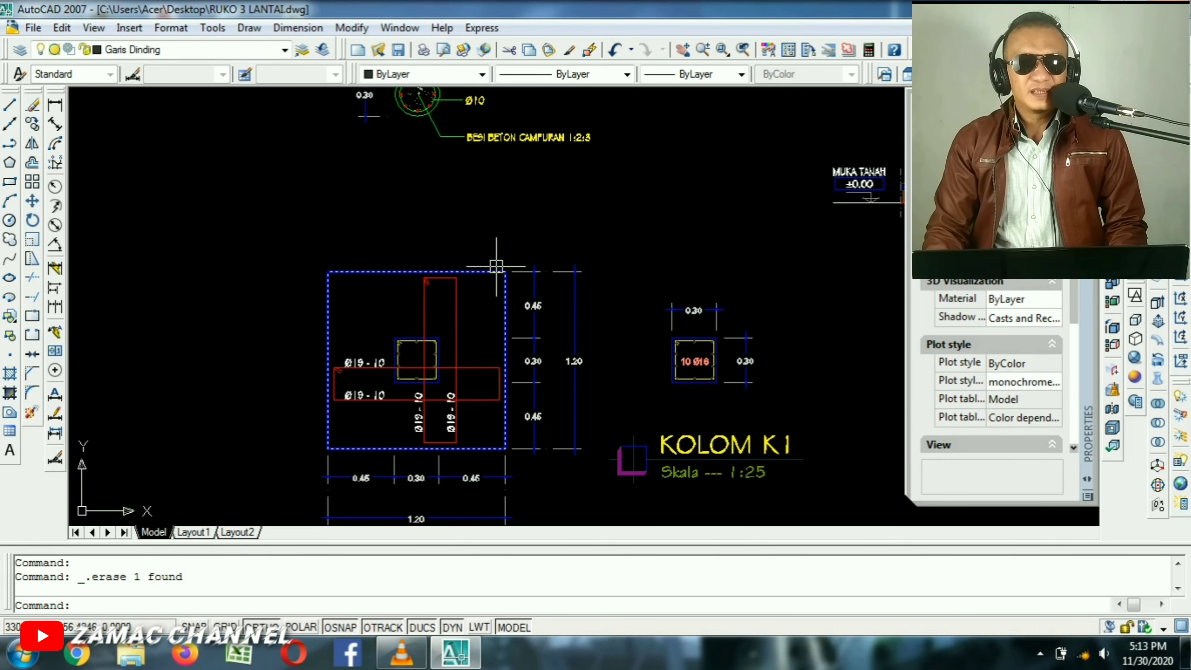
{"action": "mouse_move", "coordinate": [530, 270]}
{"action": "middle_mouse_down"}
{"action": "mouse_move", "coordinate": [543, 402]}
{"action": "mouse_move", "coordinate": [496, 350]}
{"action": "middle_mouse_up"}
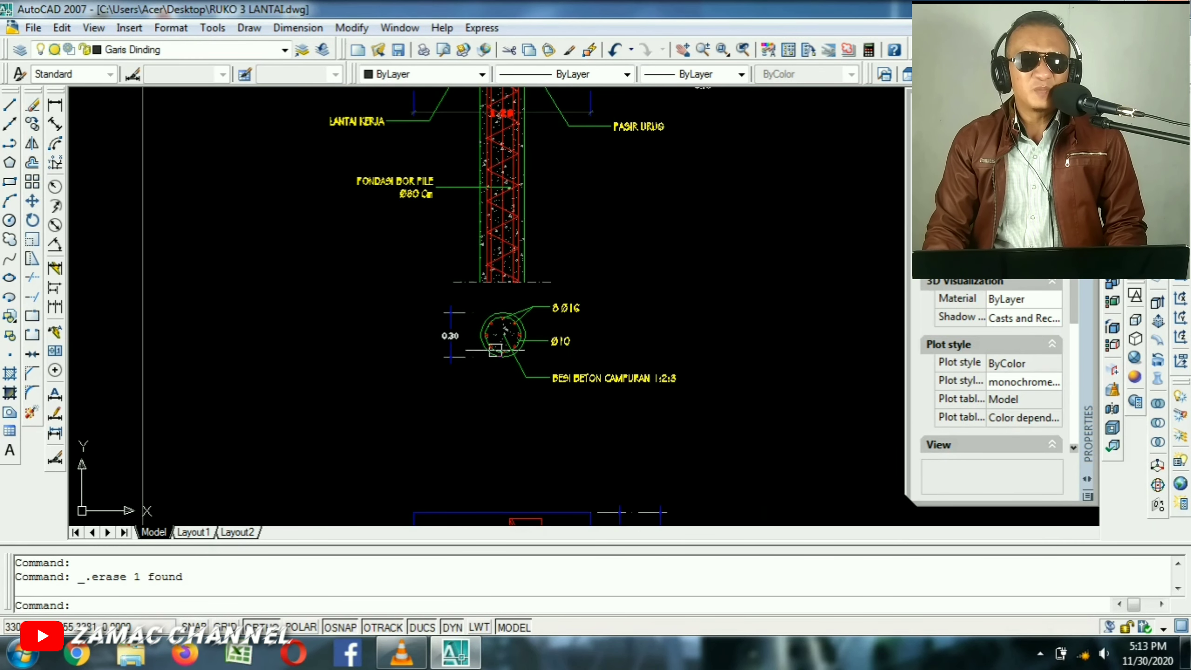
{"action": "middle_click_drag", "start_coordinate": [370, 226], "coordinate": [385, 310]}
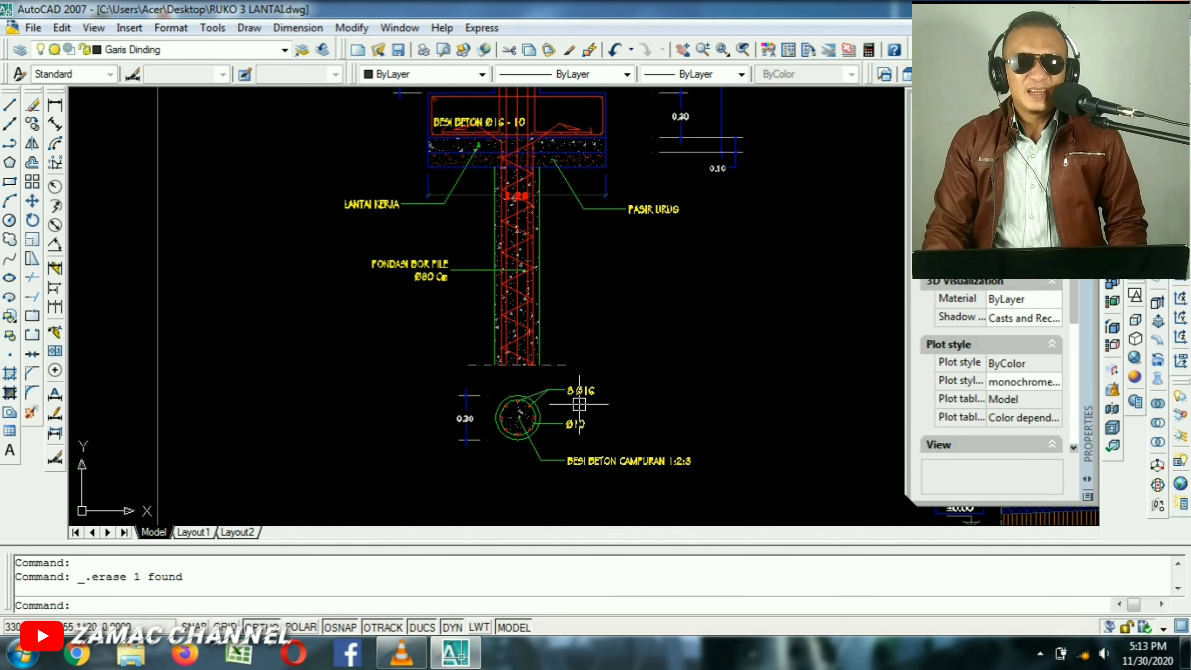
Examine the septic tank sheet with Potongan A-A, Potongan B-B, Denah Septictank and Denah Rembesan.
{"action": "scroll", "coordinate": [547, 246], "scroll_direction": "down", "scroll_amount": 3}
{"action": "middle_click_drag", "start_coordinate": [702, 378], "coordinate": [560, 310]}
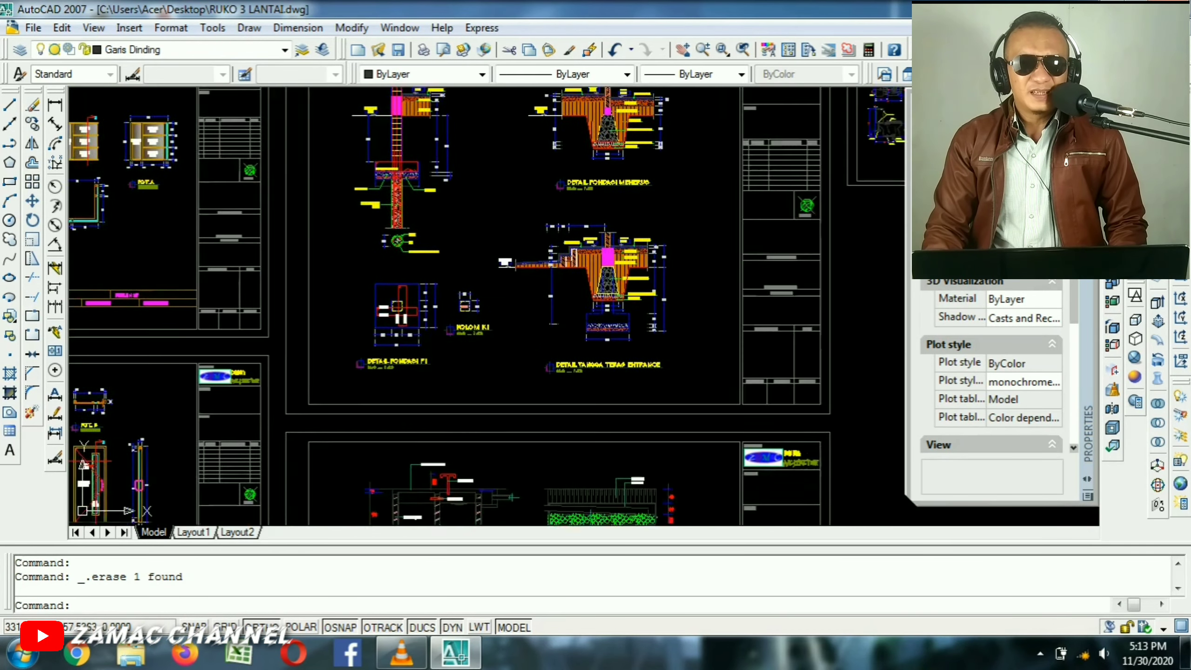
{"action": "middle_click_drag", "start_coordinate": [592, 485], "coordinate": [557, 325]}
{"action": "middle_click_drag", "start_coordinate": [557, 377], "coordinate": [560, 231]}
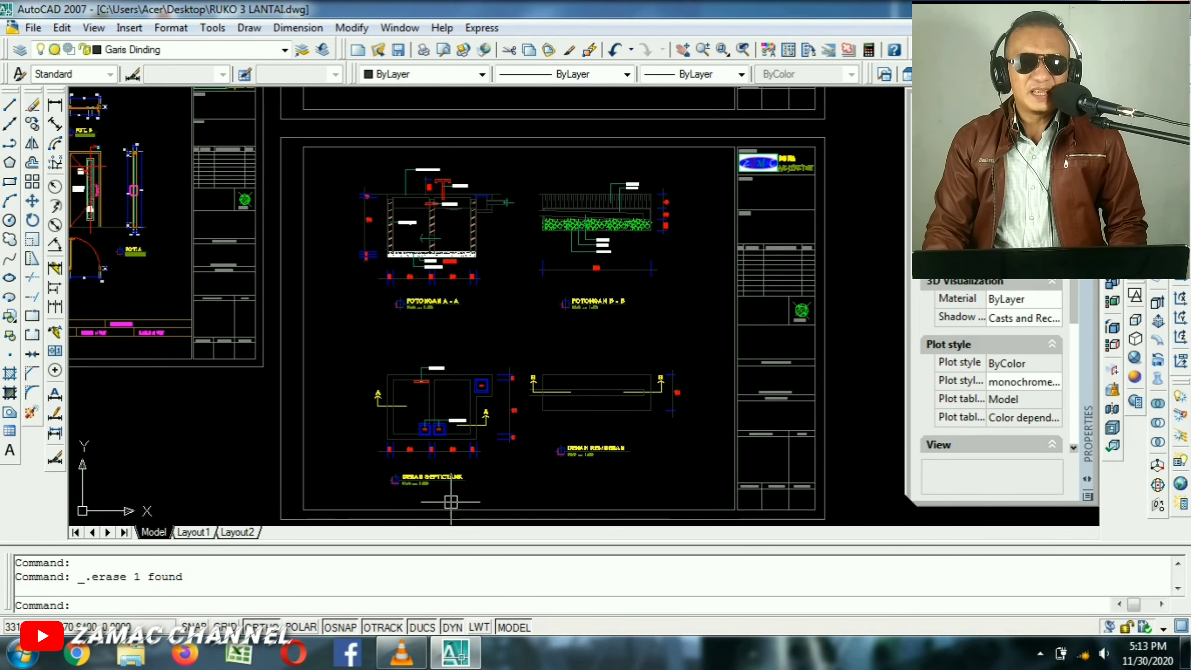
{"action": "scroll", "coordinate": [445, 493], "scroll_direction": "up", "scroll_amount": 2}
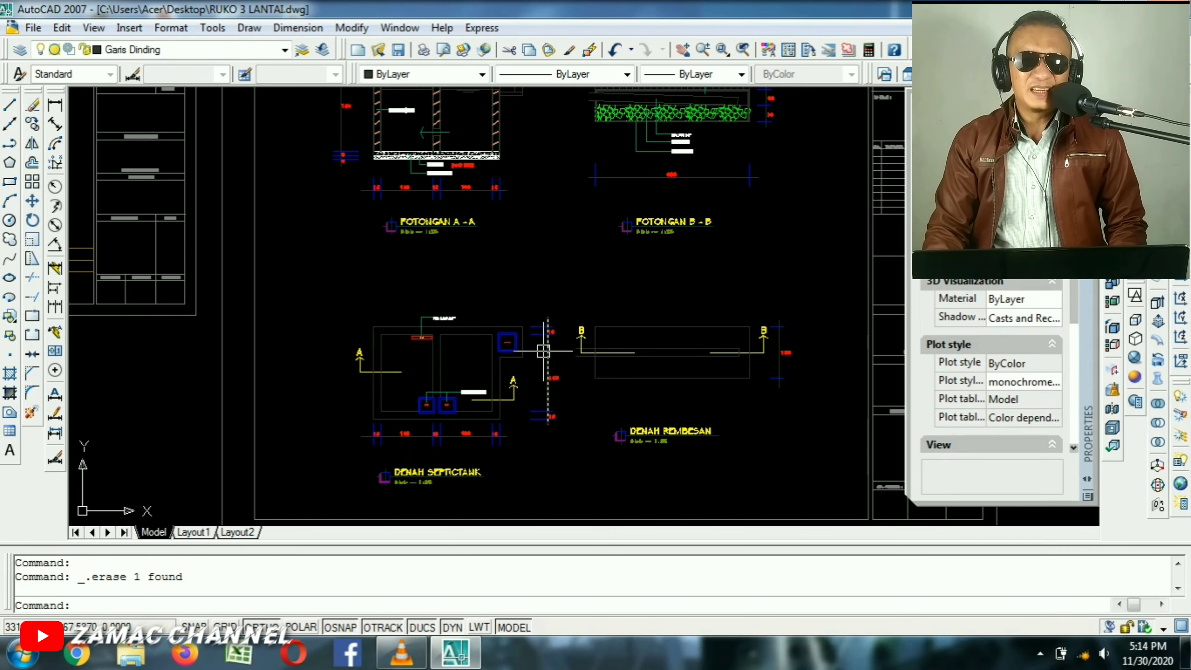
Examine the sanitary fixture sheet with the dimensioned toilet and washbasin views.
{"action": "scroll", "coordinate": [543, 350], "scroll_direction": "down", "scroll_amount": 4}
{"action": "scroll", "coordinate": [703, 242], "scroll_direction": "up", "scroll_amount": 3}
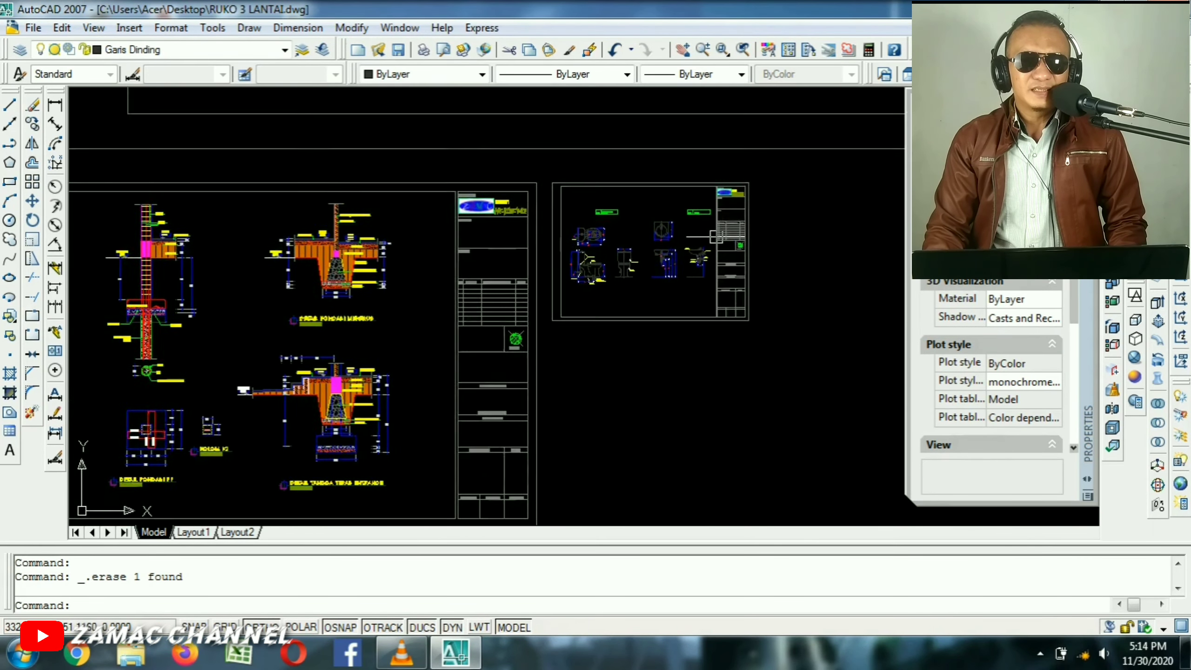
{"action": "scroll", "coordinate": [713, 237], "scroll_direction": "up", "scroll_amount": 3}
{"action": "scroll", "coordinate": [647, 361], "scroll_direction": "up", "scroll_amount": 1}
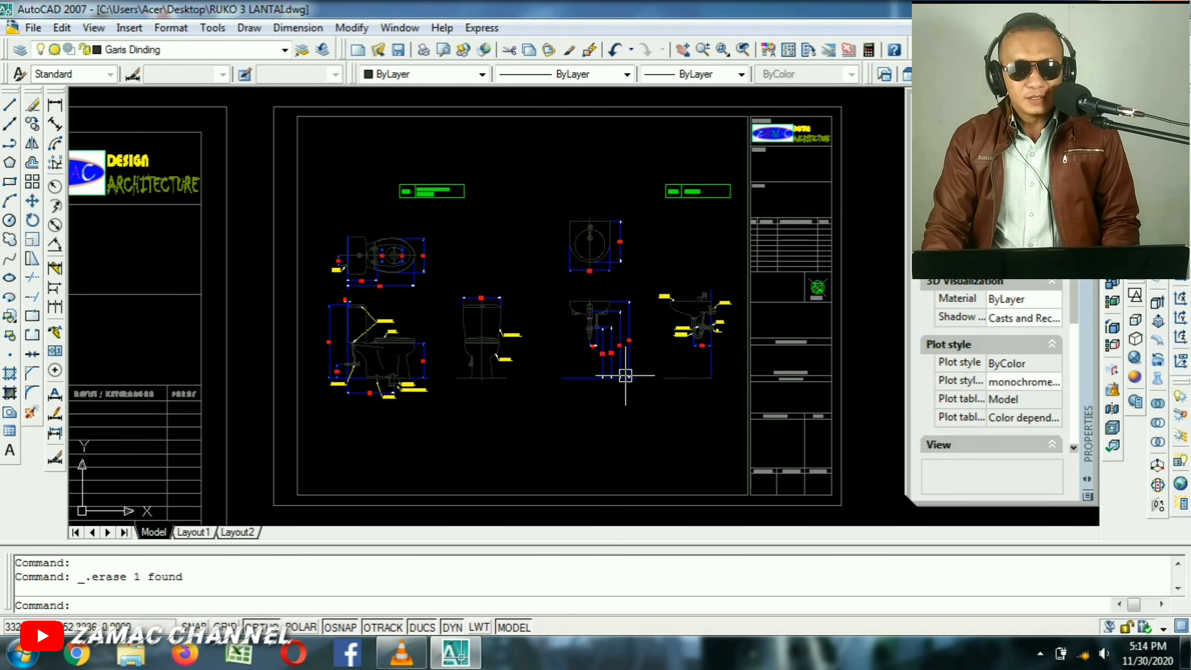
Look over the complete arrangement of drawing sheets, from the cover sheet and floor plans to the small detail sheets.
{"action": "scroll", "coordinate": [625, 375], "scroll_direction": "down", "scroll_amount": 8}
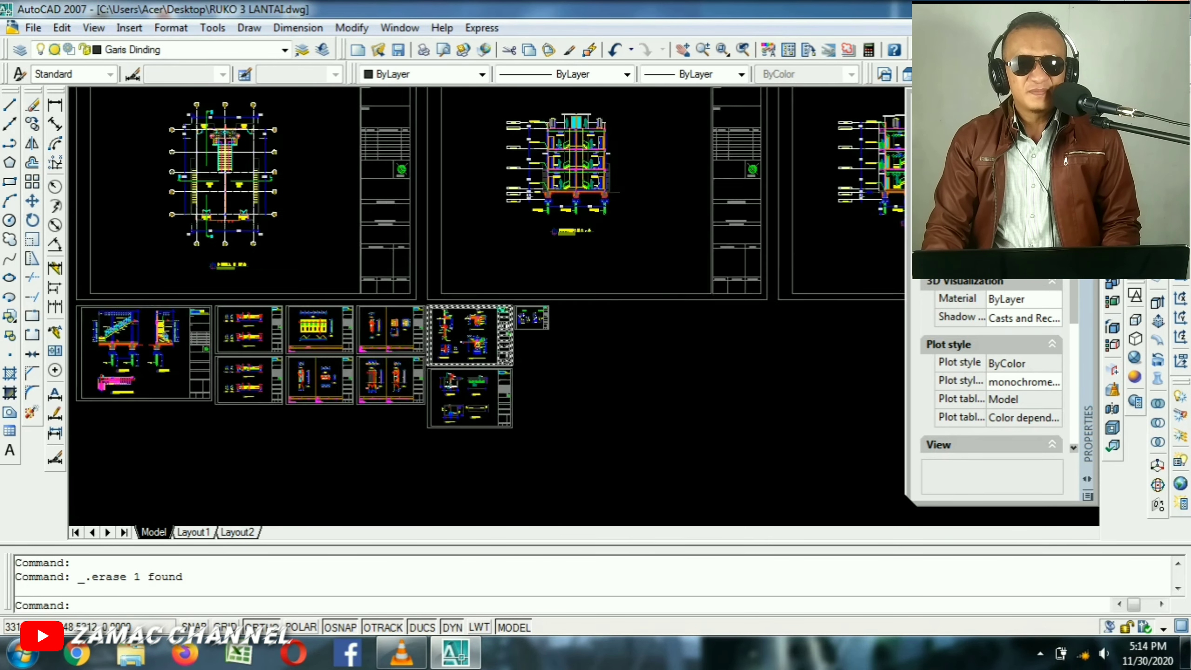
{"action": "middle_click_drag", "start_coordinate": [433, 228], "coordinate": [378, 460]}
{"action": "scroll", "coordinate": [428, 324], "scroll_direction": "down", "scroll_amount": 4}
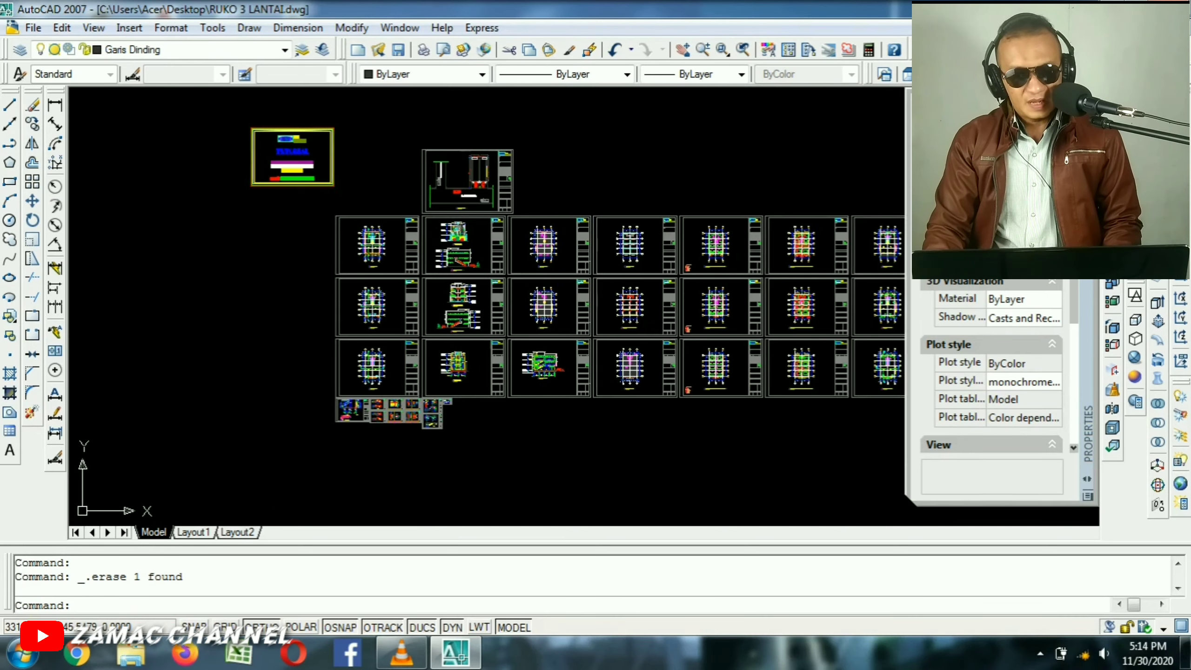
{"action": "scroll", "coordinate": [522, 239], "scroll_direction": "up", "scroll_amount": 3}
{"action": "middle_click_drag", "start_coordinate": [622, 258], "coordinate": [577, 194]}
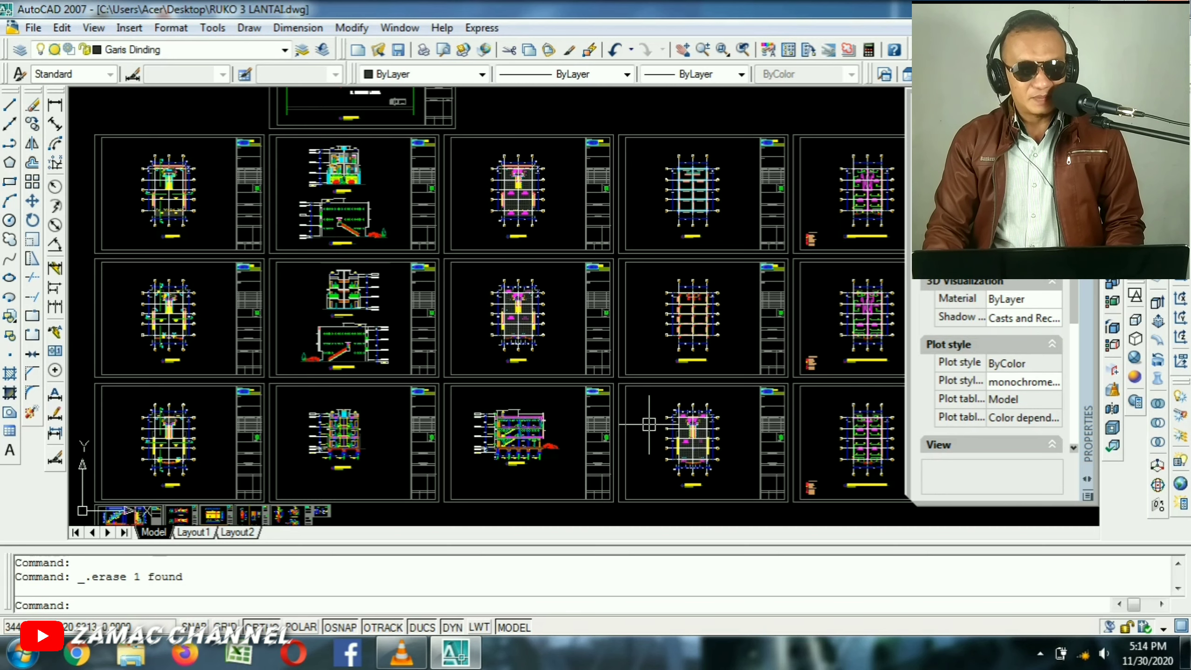
{"action": "middle_click_drag", "start_coordinate": [649, 425], "coordinate": [703, 424]}
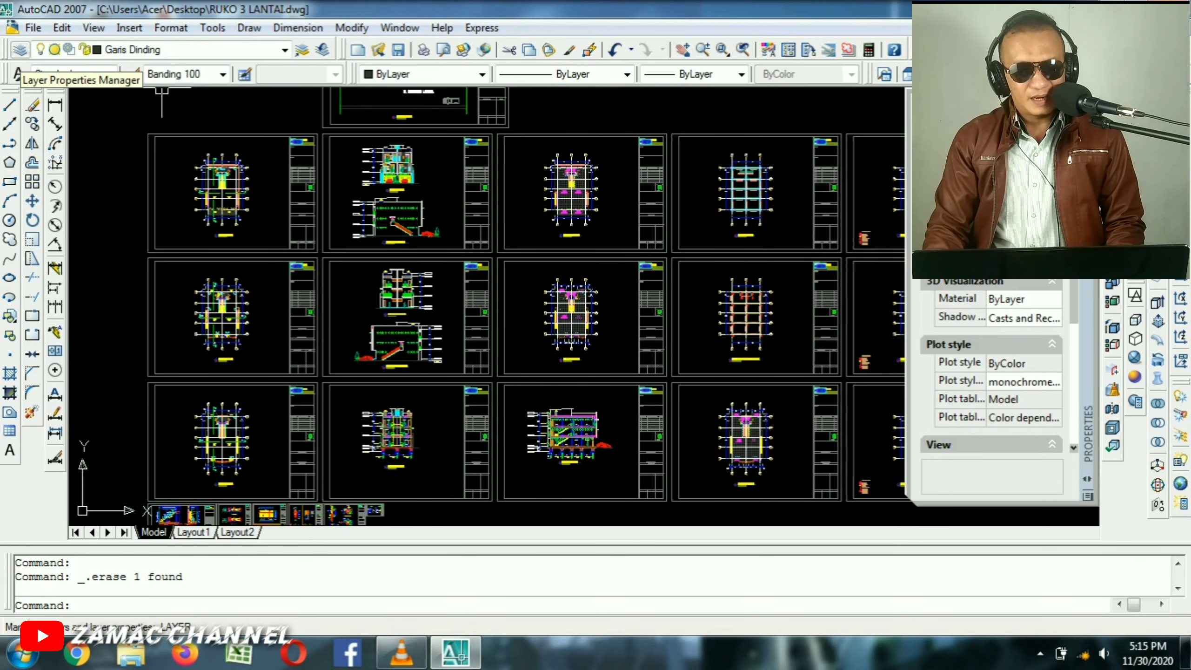
Create three new layers in the Layer Properties Manager.
{"action": "left_click", "coordinate": [19, 50]}
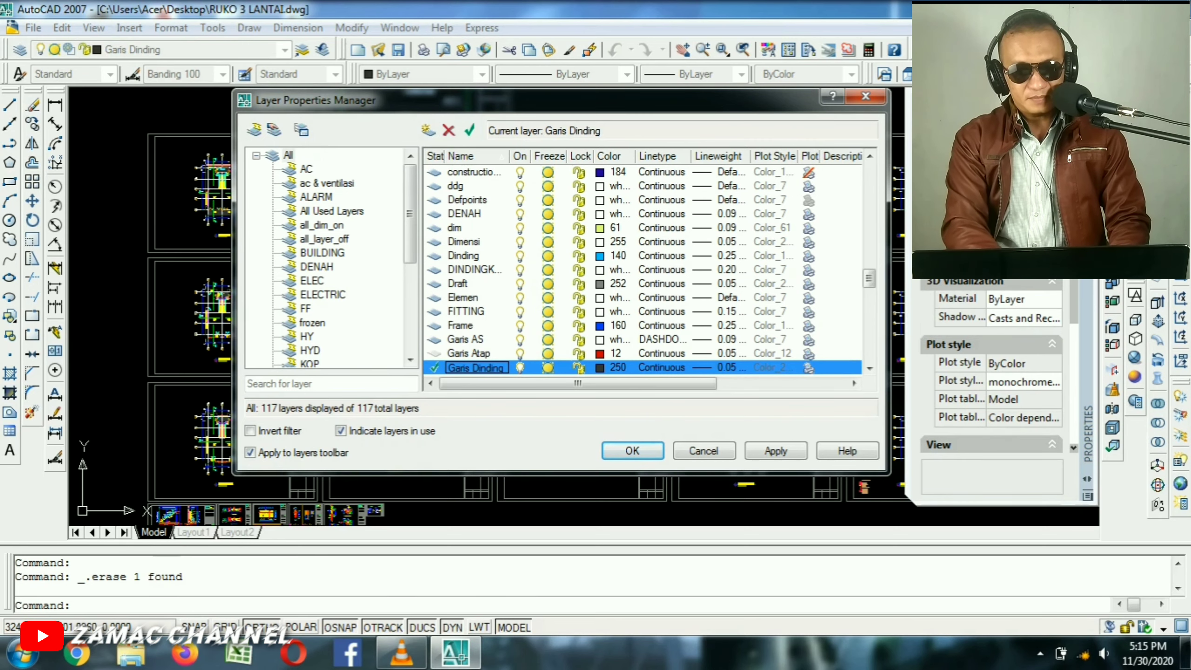
{"action": "key", "text": "alt+n"}
{"action": "key", "text": "alt+n"}
{"action": "key", "text": "alt+n"}
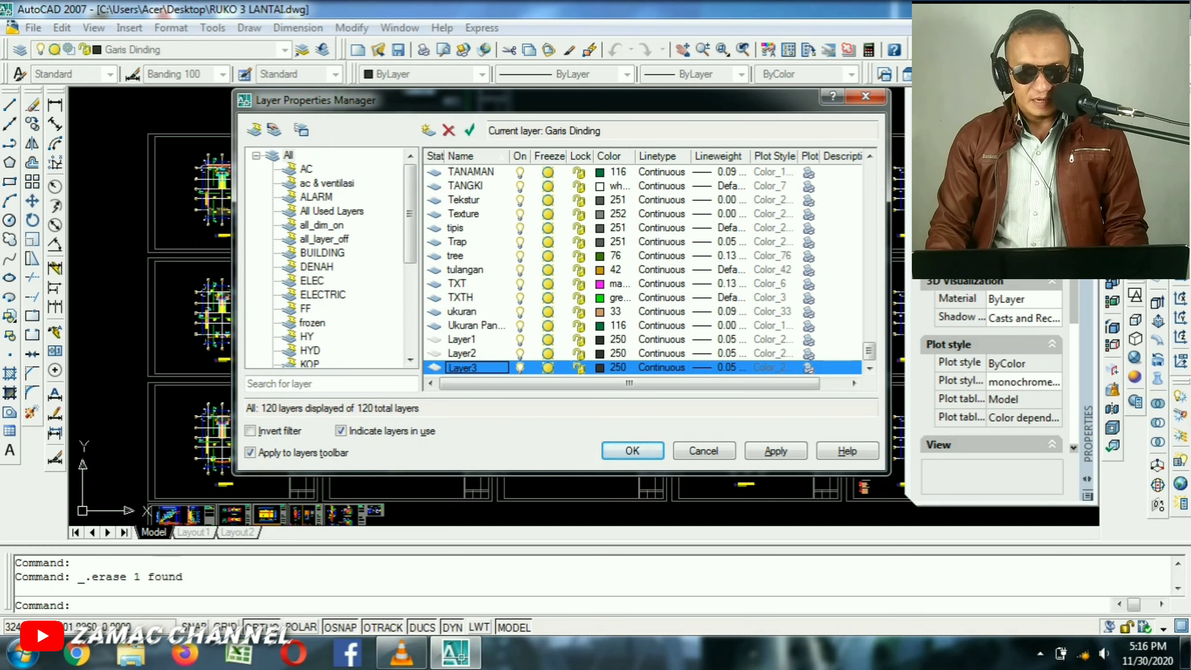
Rename the first new layer, Layer1, as Garis Rabung.
{"action": "left_click", "coordinate": [477, 340]}
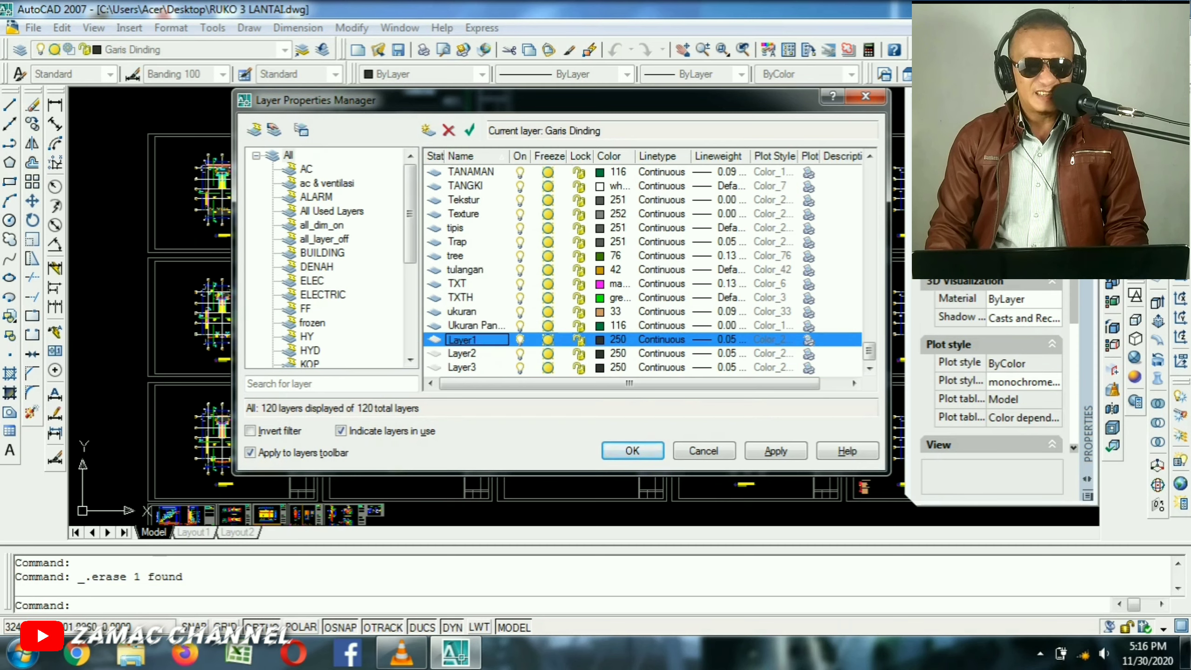
{"action": "left_click", "coordinate": [477, 339]}
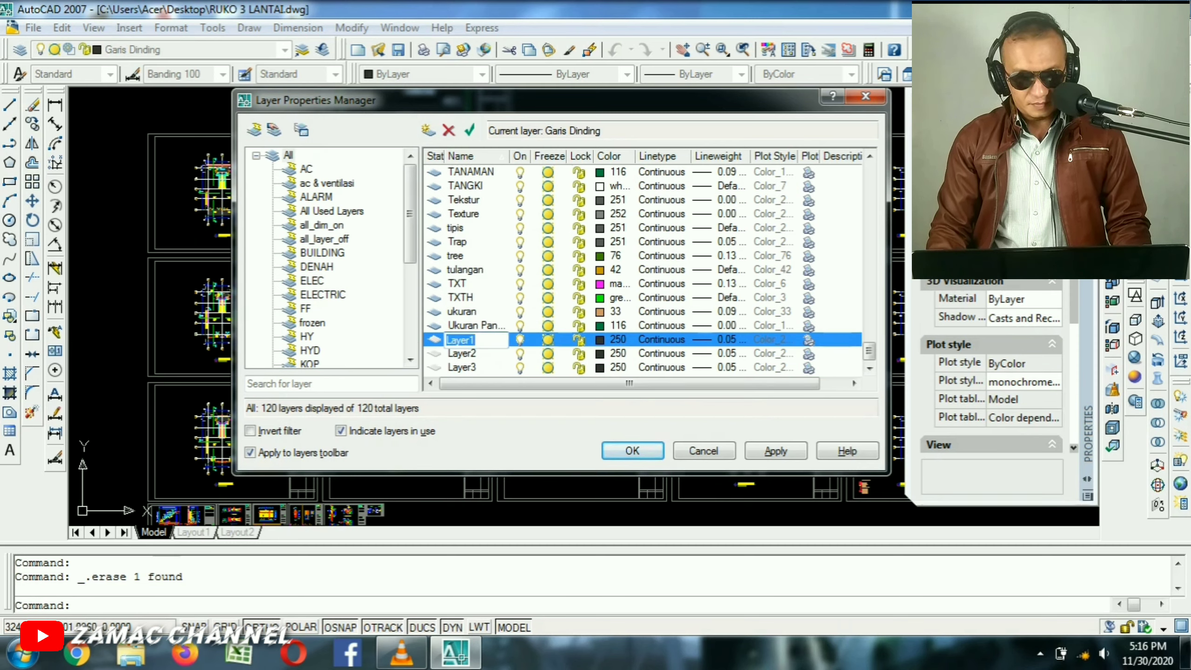
{"action": "type", "text": "Garis Atap"}
{"action": "key", "text": "Return"}
{"action": "key", "text": "Return"}
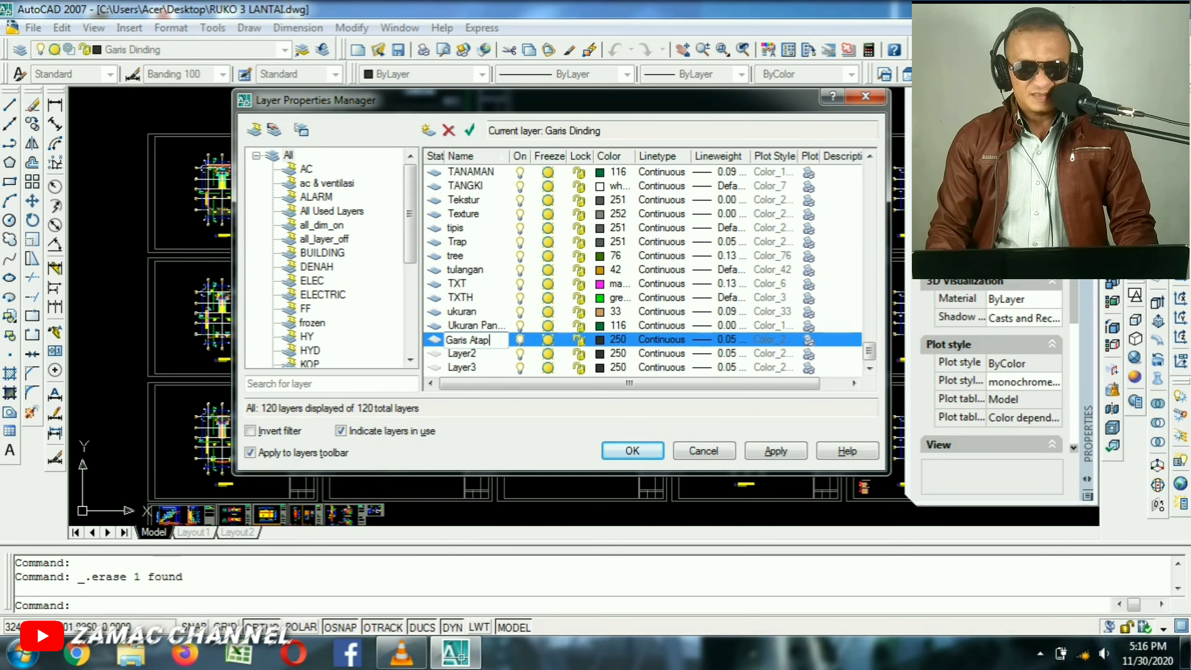
{"action": "key", "text": "BackSpace"}
{"action": "key", "text": "BackSpace"}
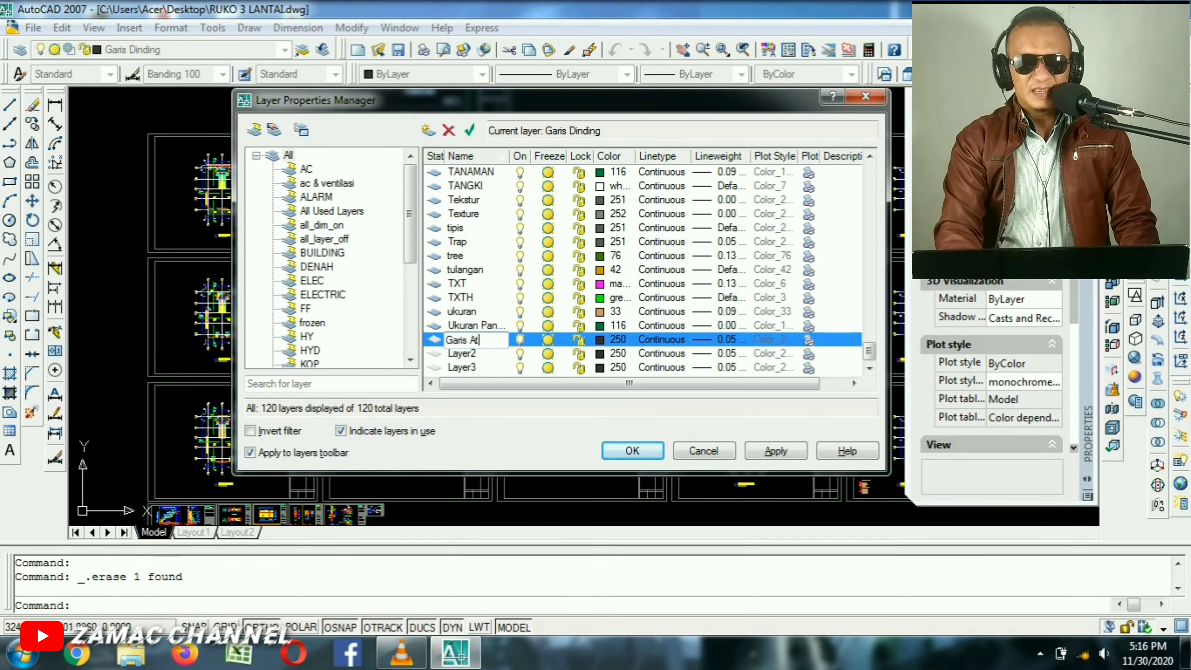
{"action": "key", "text": "BackSpace"}
{"action": "key", "text": "BackSpace"}
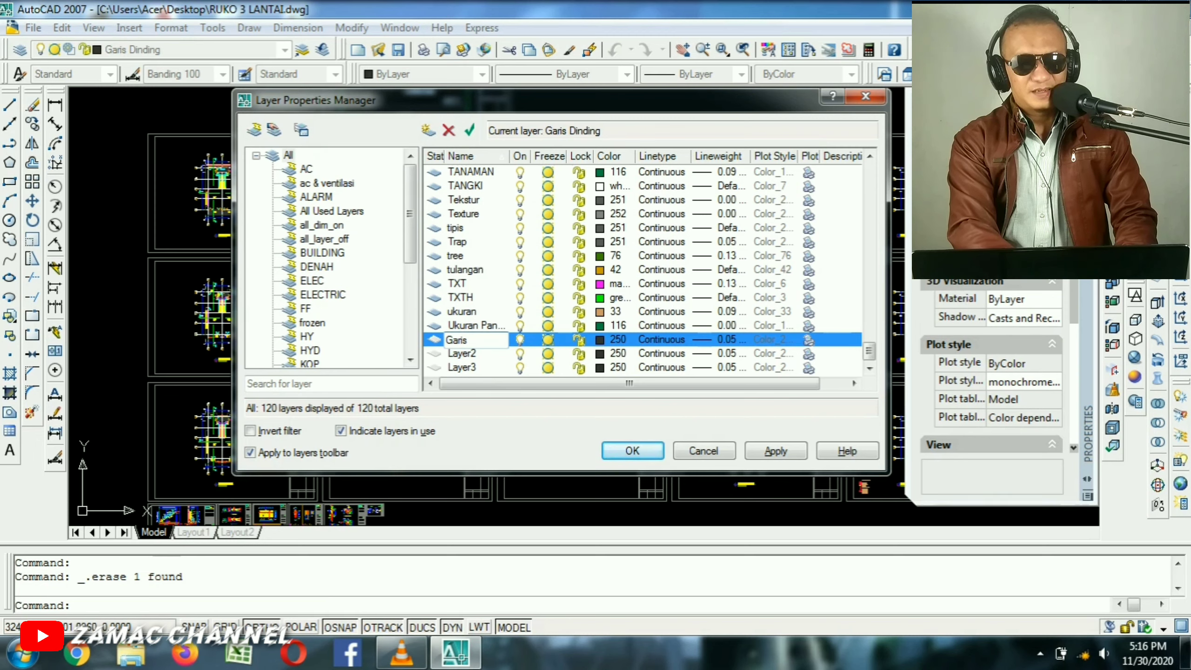
{"action": "type", "text": "abung"}
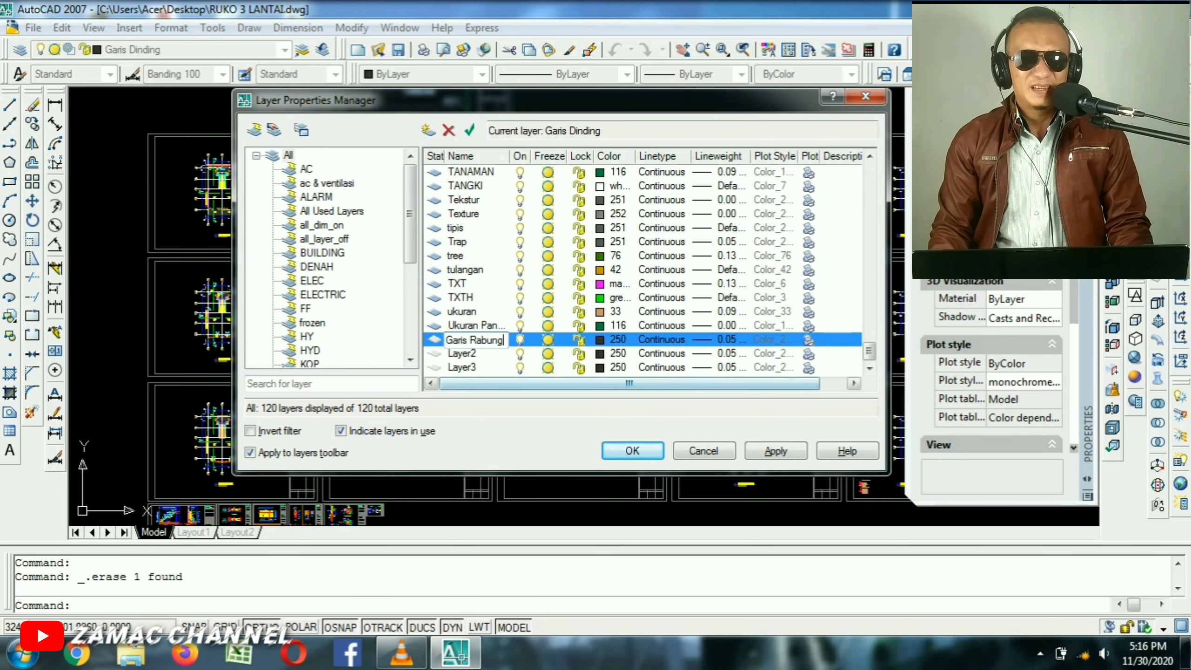
Set the Garis Rabung layer's colour to index 54.
{"action": "left_click", "coordinate": [612, 339]}
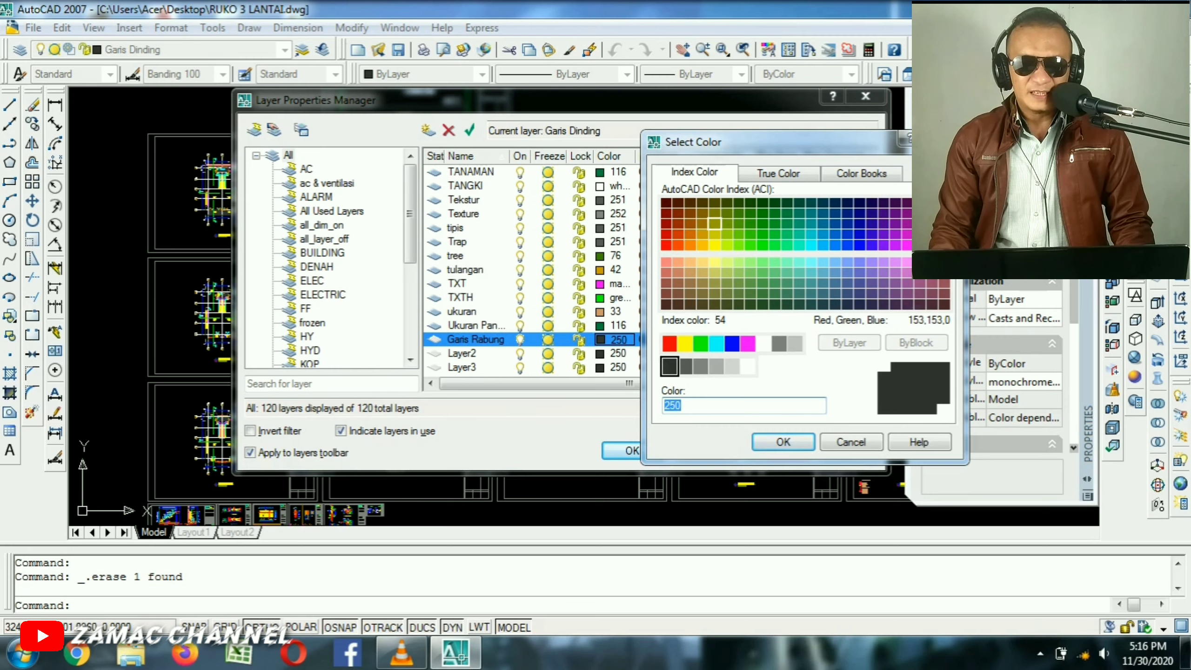
{"action": "left_click", "coordinate": [713, 223]}
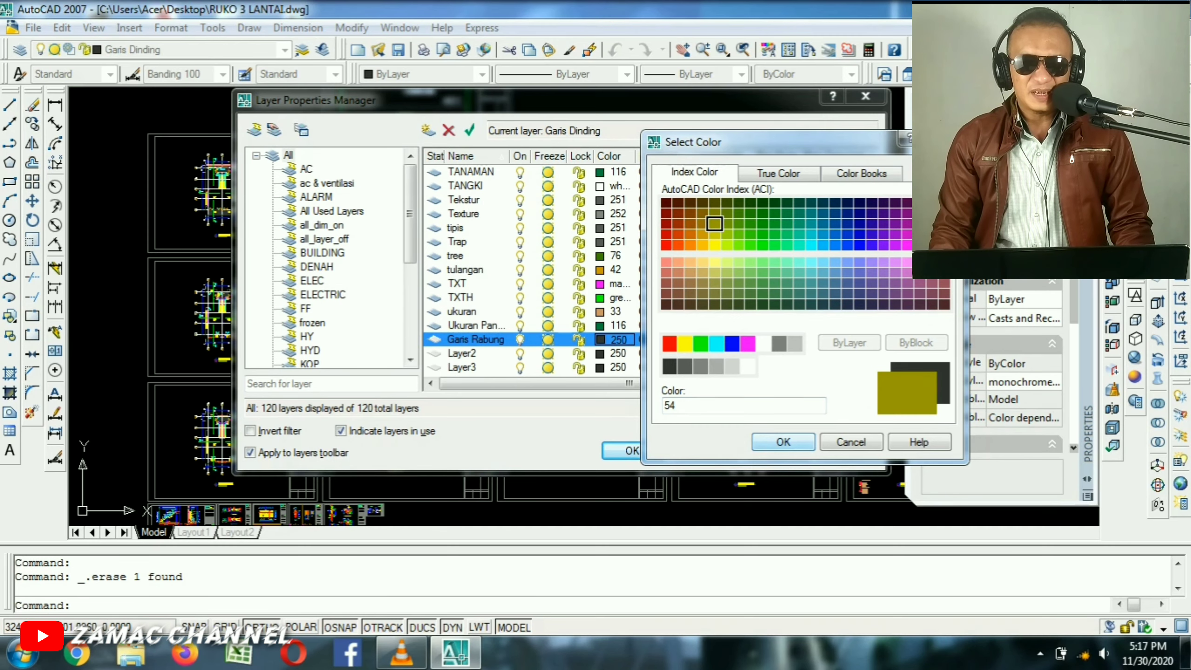
{"action": "left_click", "coordinate": [783, 442]}
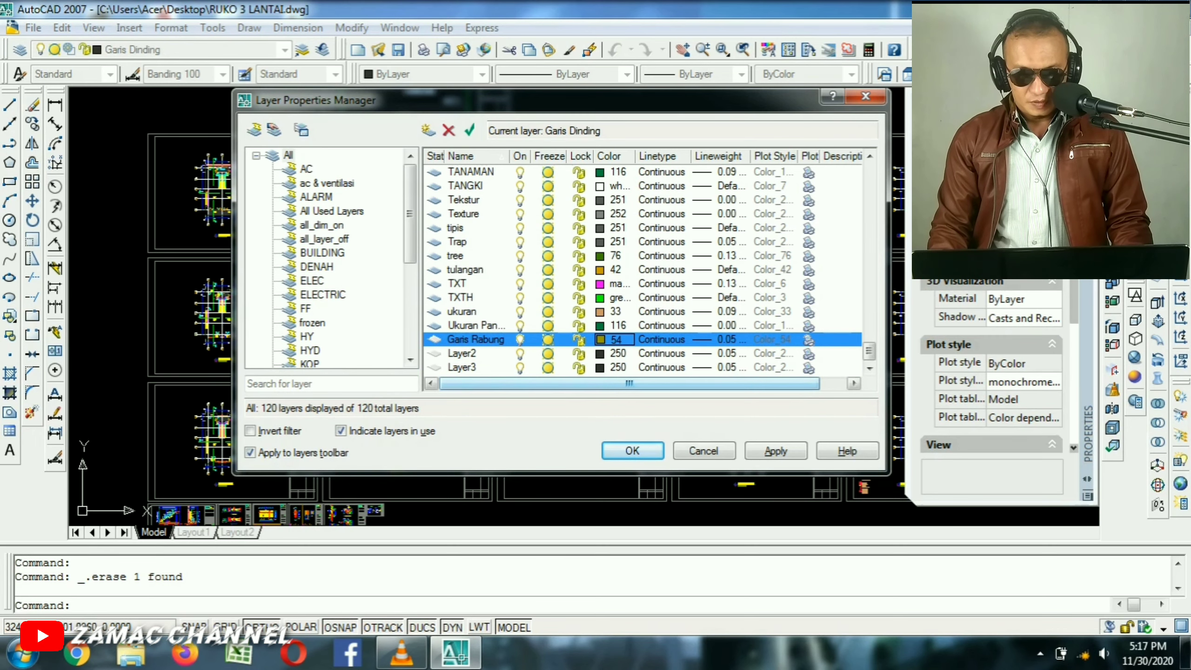
Confirm the layer changes and close the Layer Properties Manager.
{"action": "left_click", "coordinate": [632, 450]}
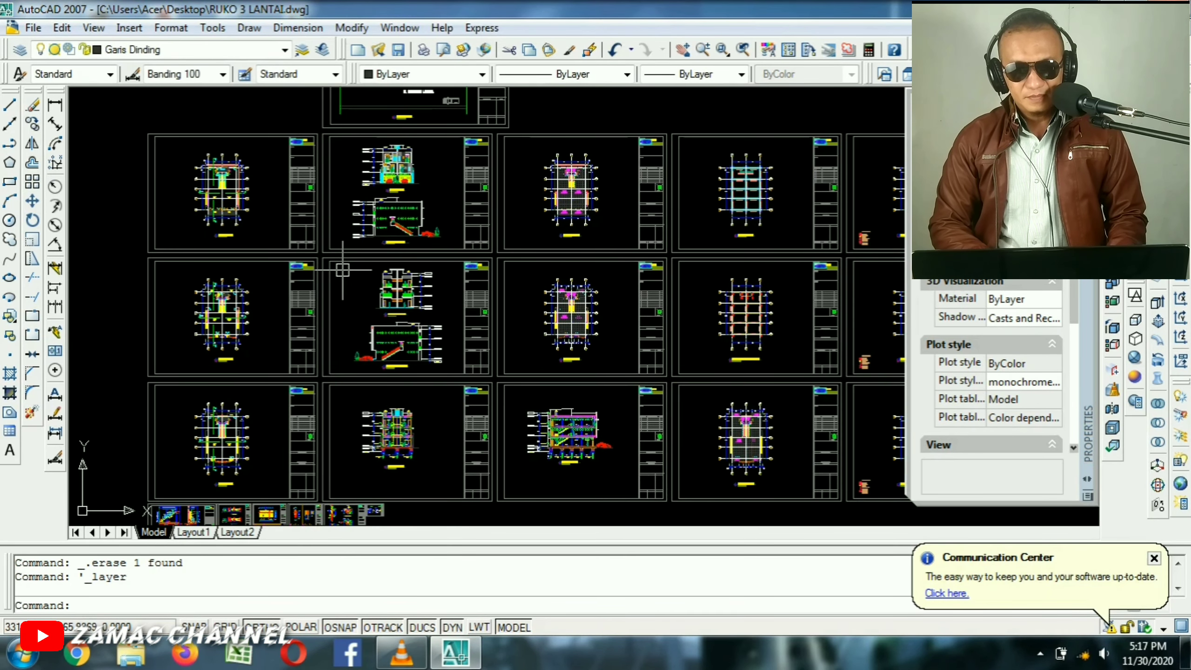
Draw a horizontal line 12 units long in the empty area beside the drawing sheets, checking the ground-floor plan's width dimensions for reference.
{"action": "middle_click_drag", "start_coordinate": [492, 269], "coordinate": [1101, 270]}
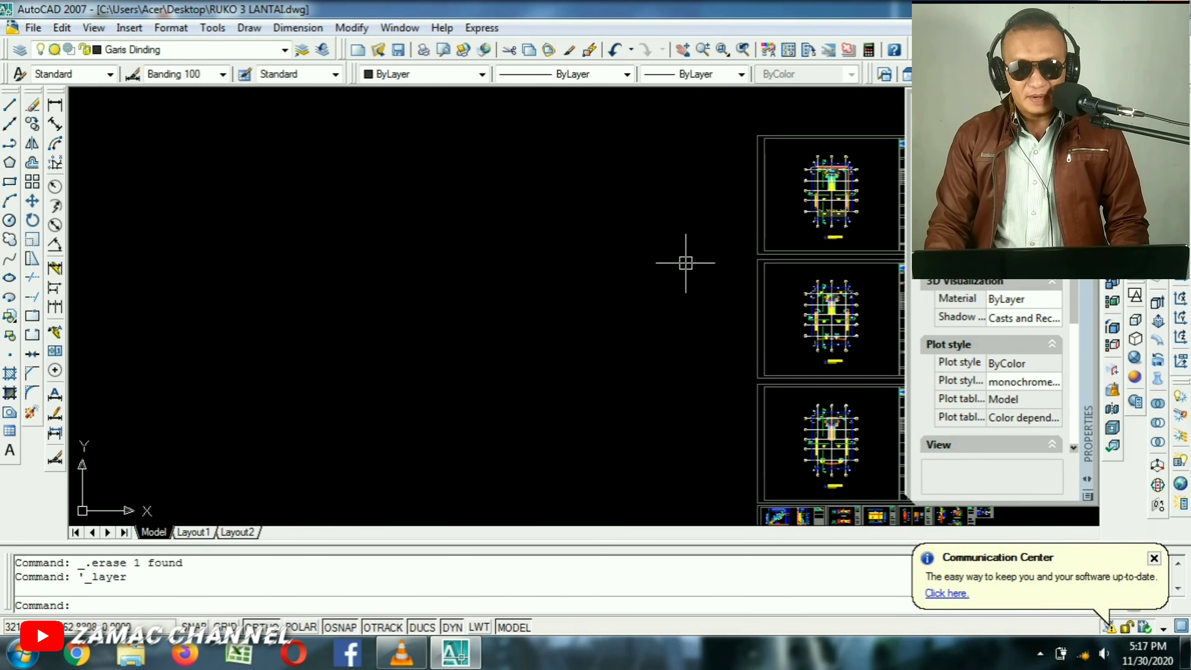
{"action": "mouse_move", "coordinate": [428, 242]}
{"action": "middle_mouse_down"}
{"action": "mouse_move", "coordinate": [465, 245]}
{"action": "mouse_move", "coordinate": [495, 282]}
{"action": "middle_mouse_up"}
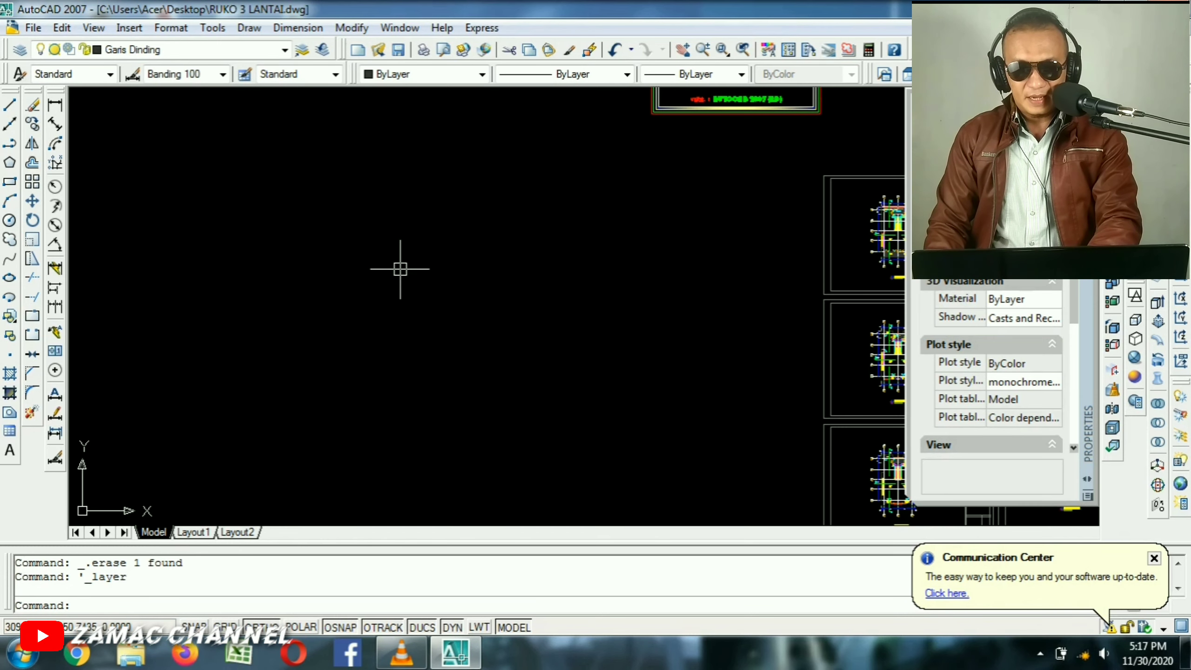
{"action": "type", "text": "l"}
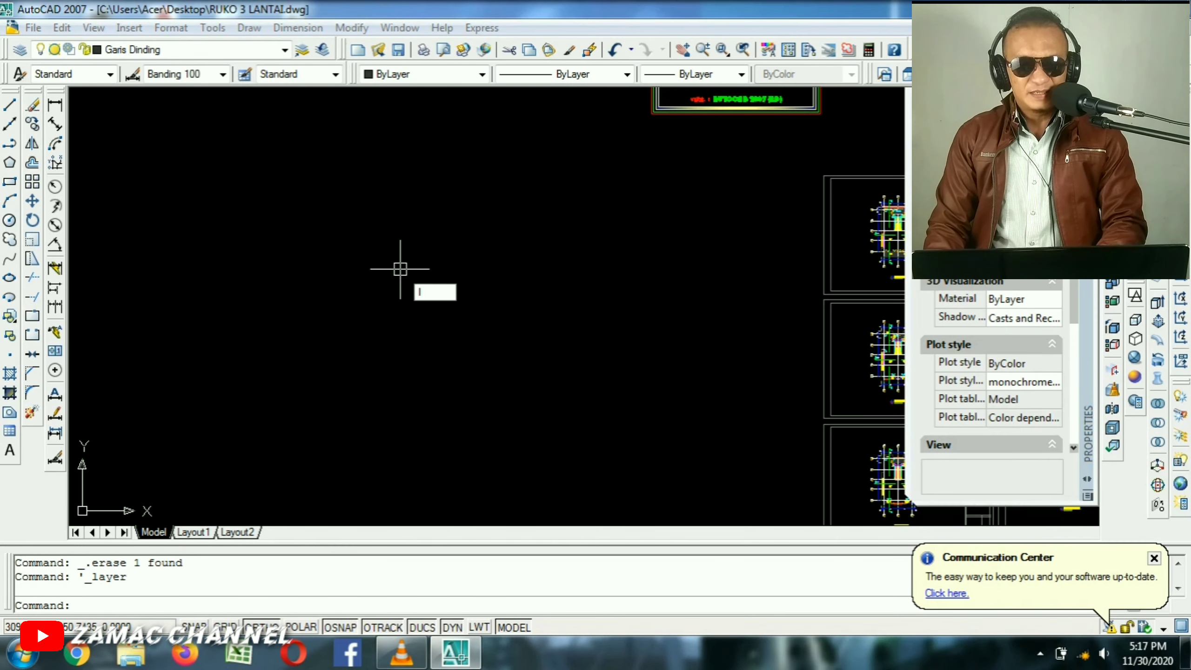
{"action": "key", "text": "Return"}
{"action": "left_click", "coordinate": [304, 251]}
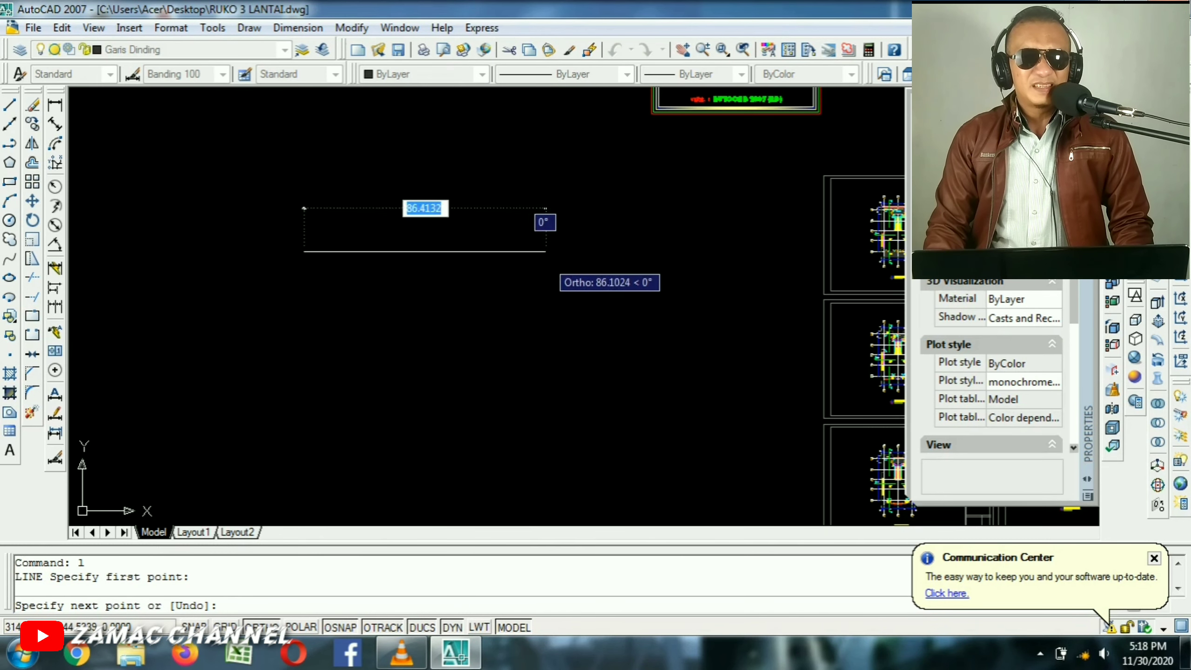
{"action": "scroll", "coordinate": [543, 256], "scroll_direction": "up", "scroll_amount": 1}
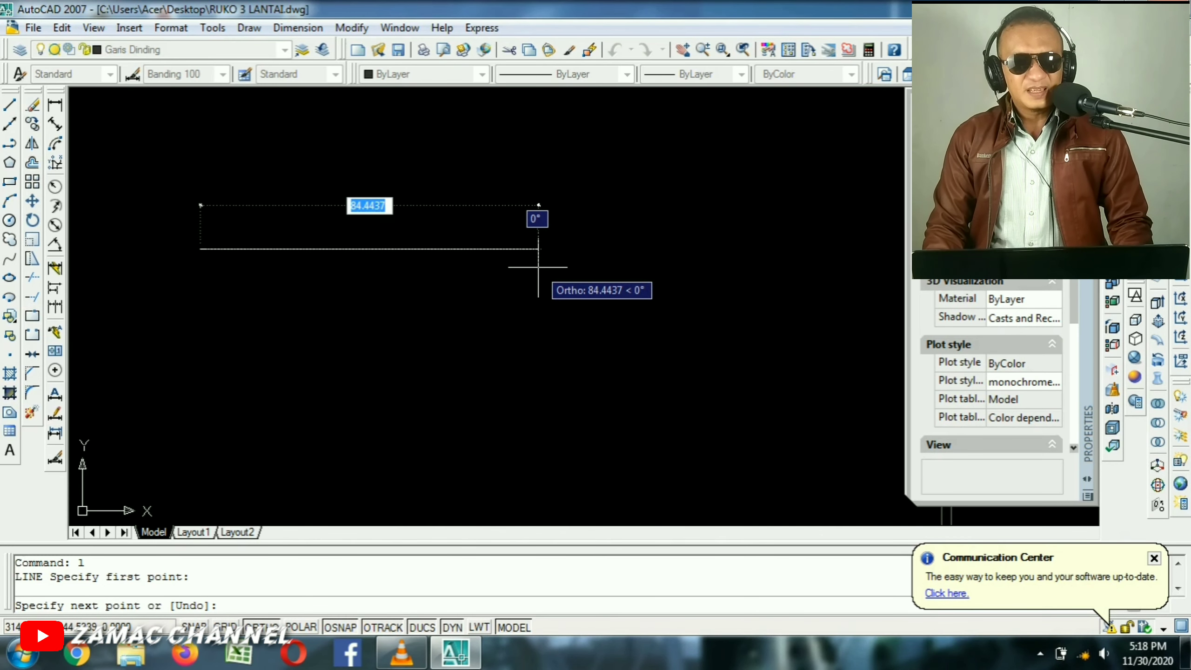
{"action": "scroll", "coordinate": [538, 267], "scroll_direction": "down", "scroll_amount": 2}
{"action": "scroll", "coordinate": [694, 267], "scroll_direction": "up", "scroll_amount": 4}
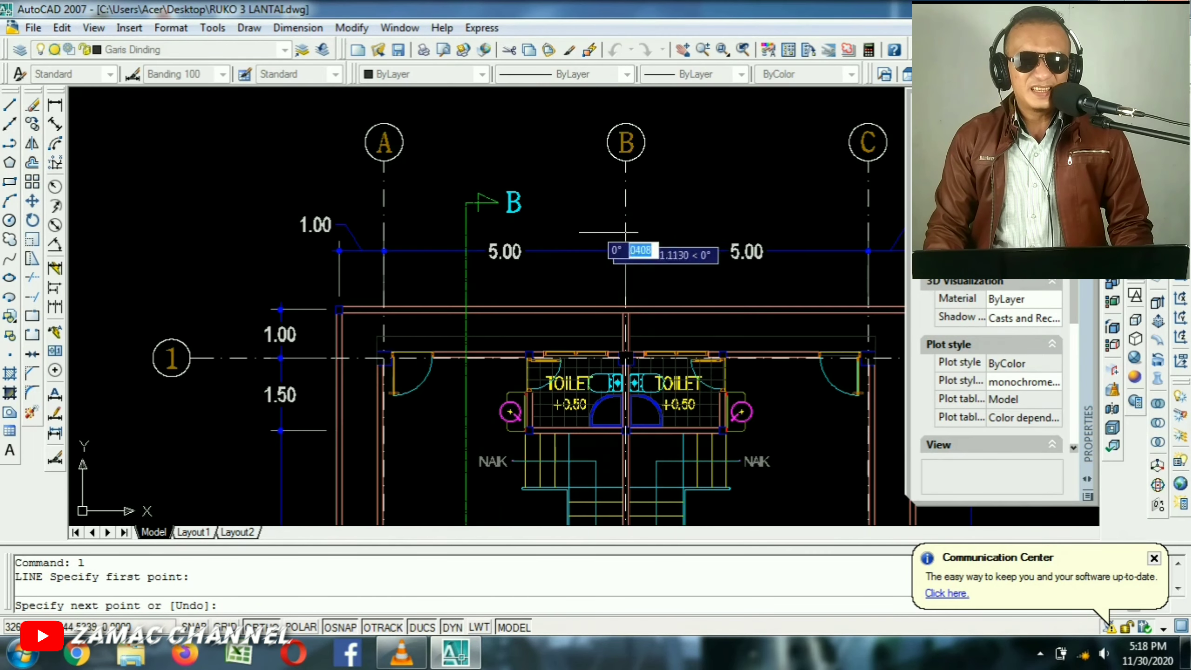
{"action": "scroll", "coordinate": [436, 305], "scroll_direction": "down", "scroll_amount": 6}
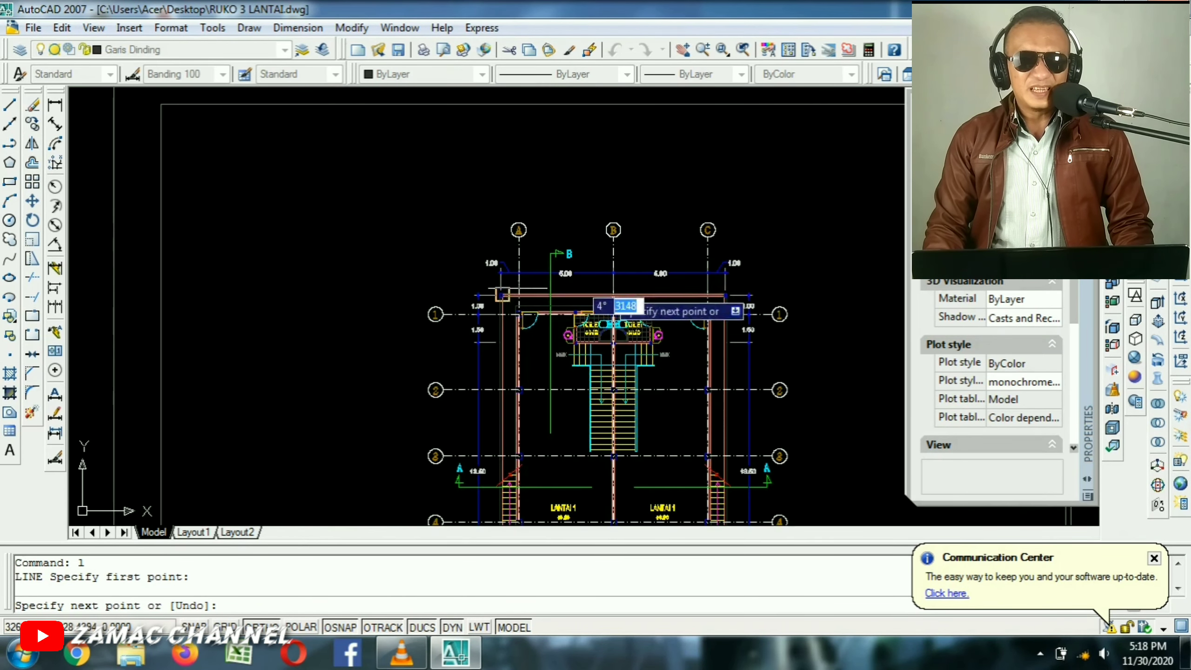
{"action": "scroll", "coordinate": [451, 394], "scroll_direction": "down", "scroll_amount": 2}
{"action": "middle_click_drag", "start_coordinate": [170, 417], "coordinate": [596, 364]}
{"action": "scroll", "coordinate": [440, 373], "scroll_direction": "up", "scroll_amount": 2}
{"action": "type", "text": "12"}
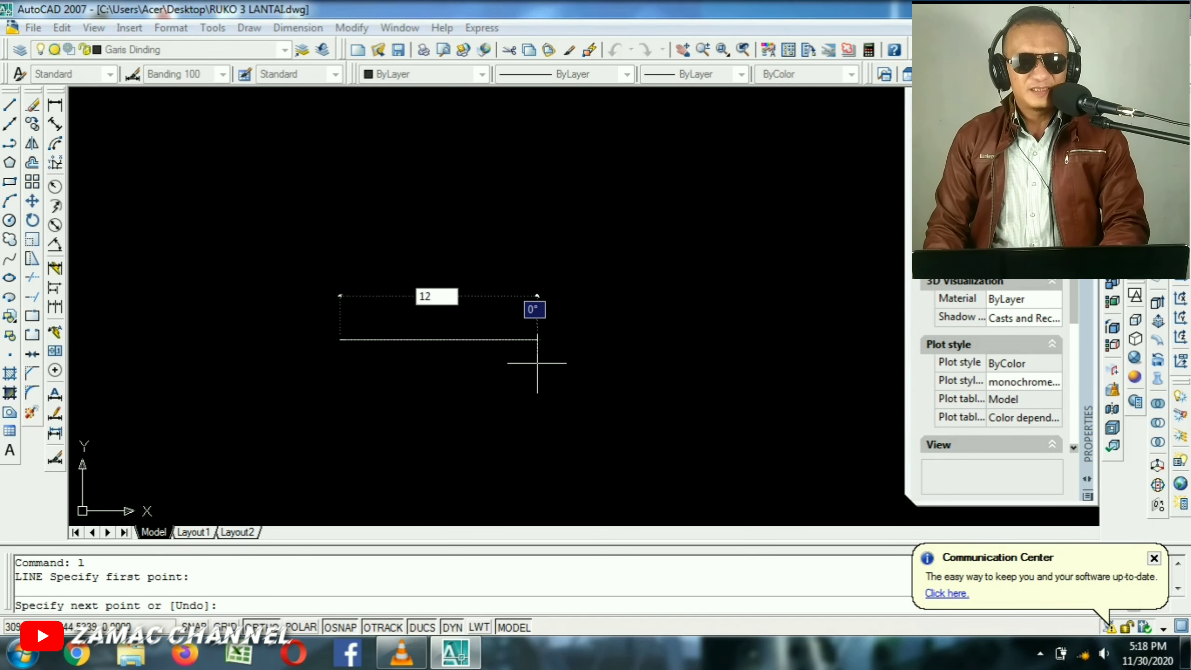
{"action": "key", "text": "Return"}
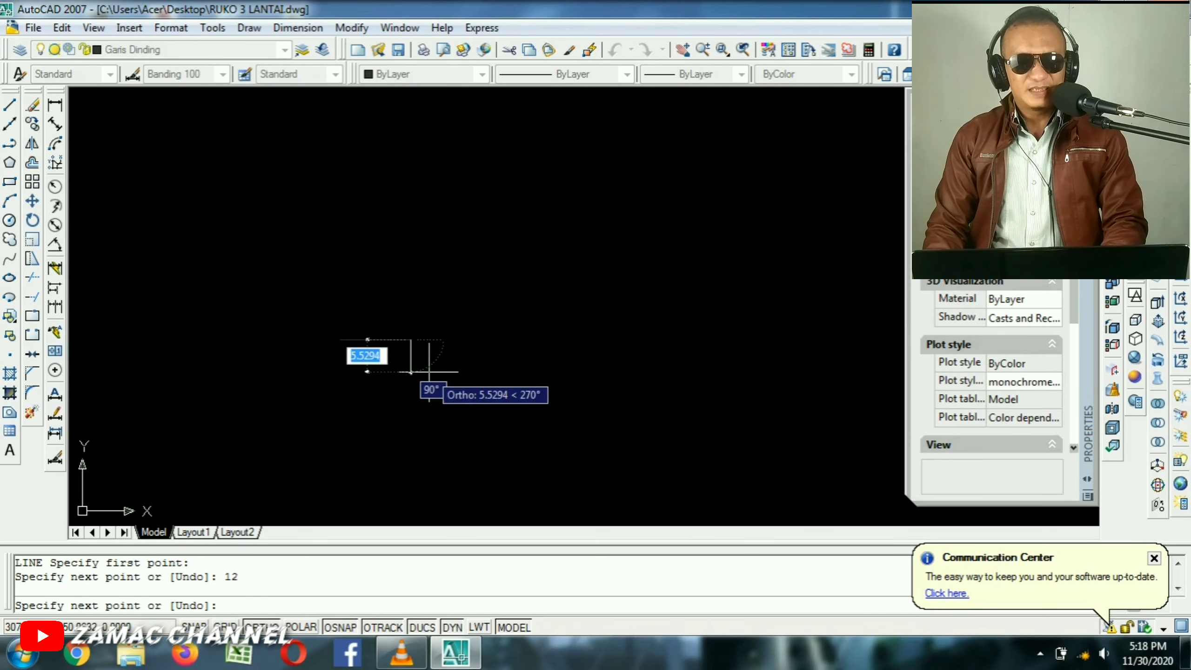
{"action": "key", "text": "Return"}
Offset the 12-unit horizontal line downward by 0.15 to form the wall thickness.
{"action": "scroll", "coordinate": [377, 340], "scroll_direction": "up", "scroll_amount": 2}
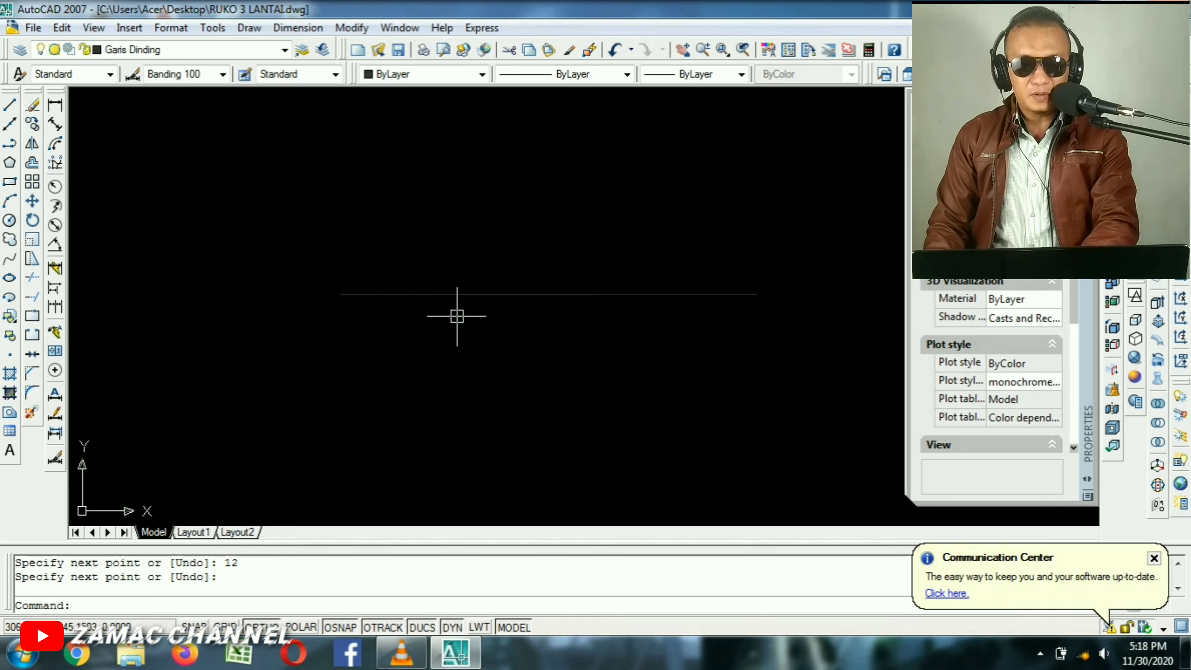
{"action": "type", "text": "o"}
{"action": "key", "text": "Return"}
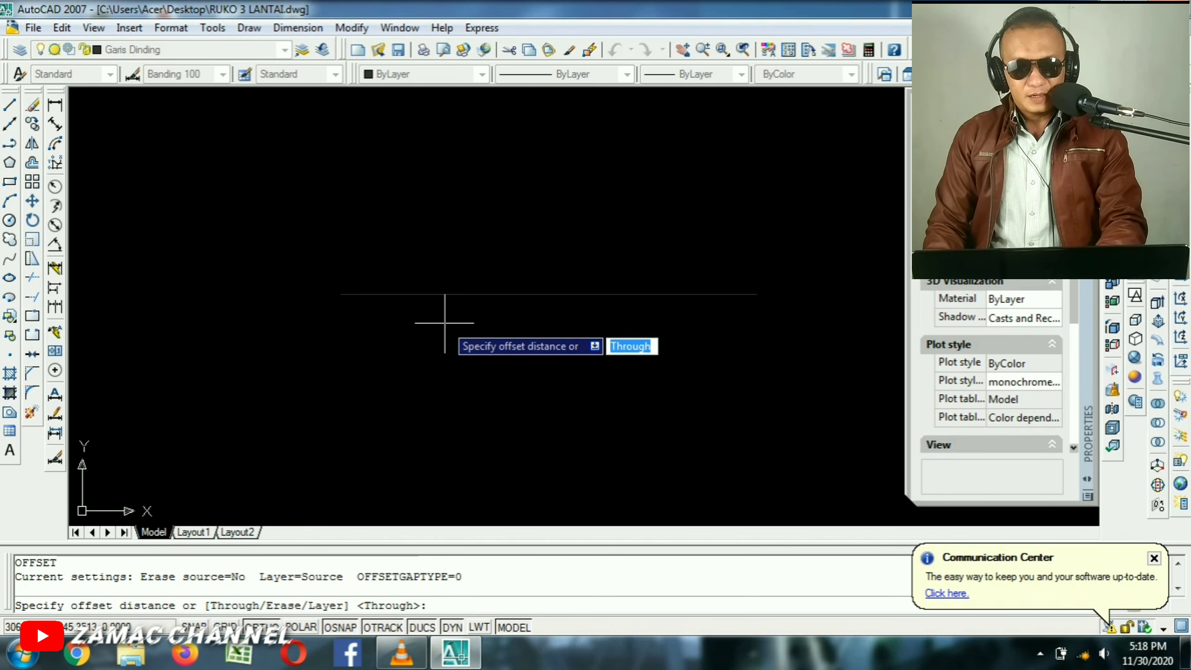
{"action": "type", "text": "."}
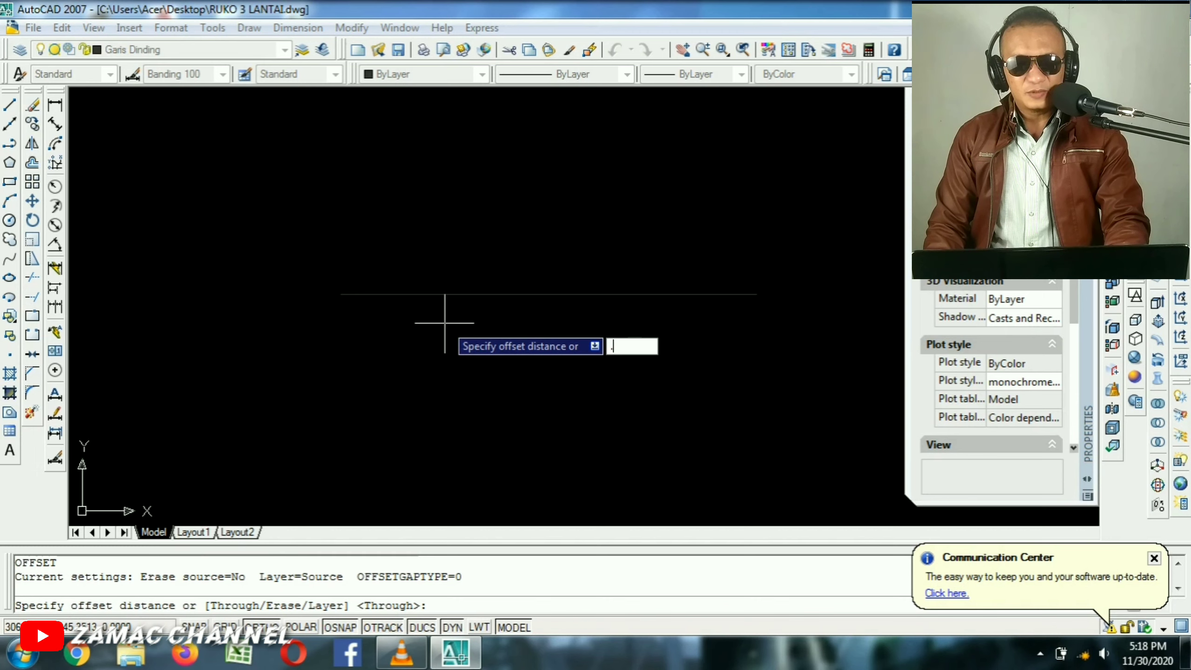
{"action": "type", "text": "15"}
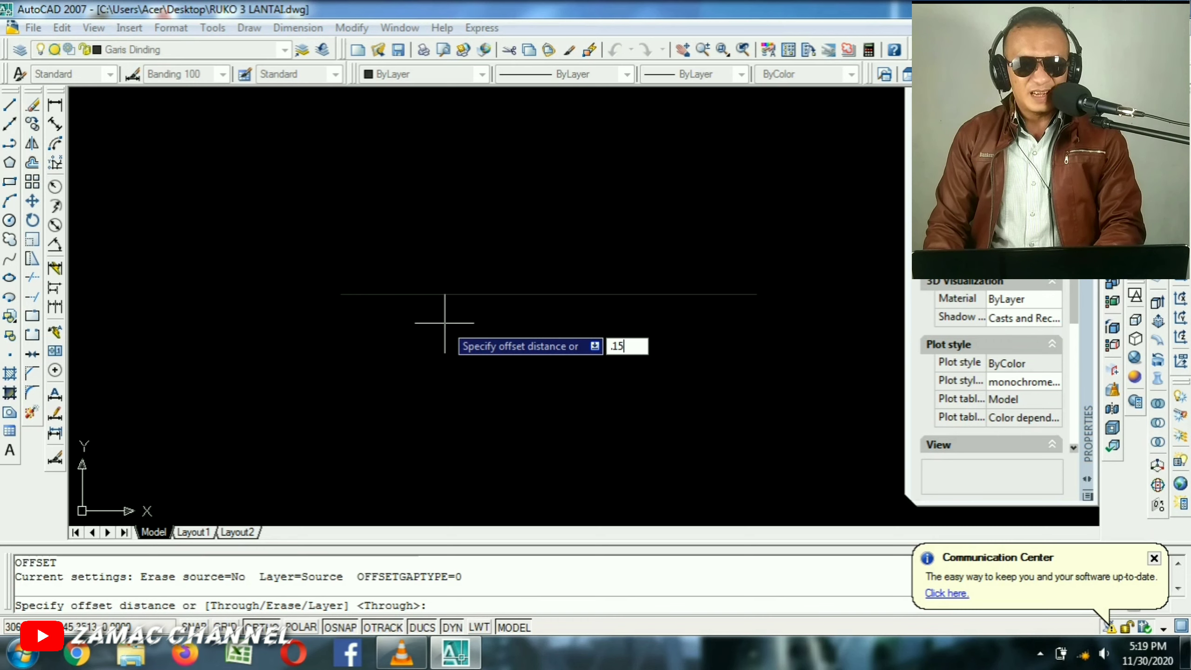
{"action": "key", "text": "Return"}
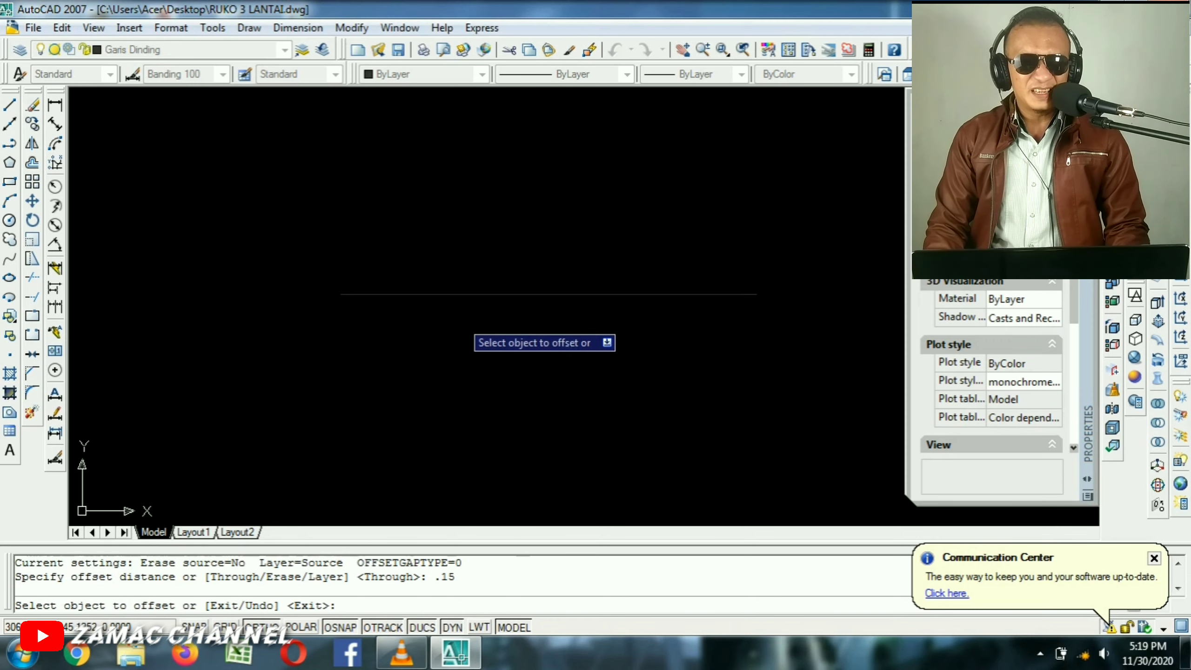
{"action": "left_click", "coordinate": [476, 294]}
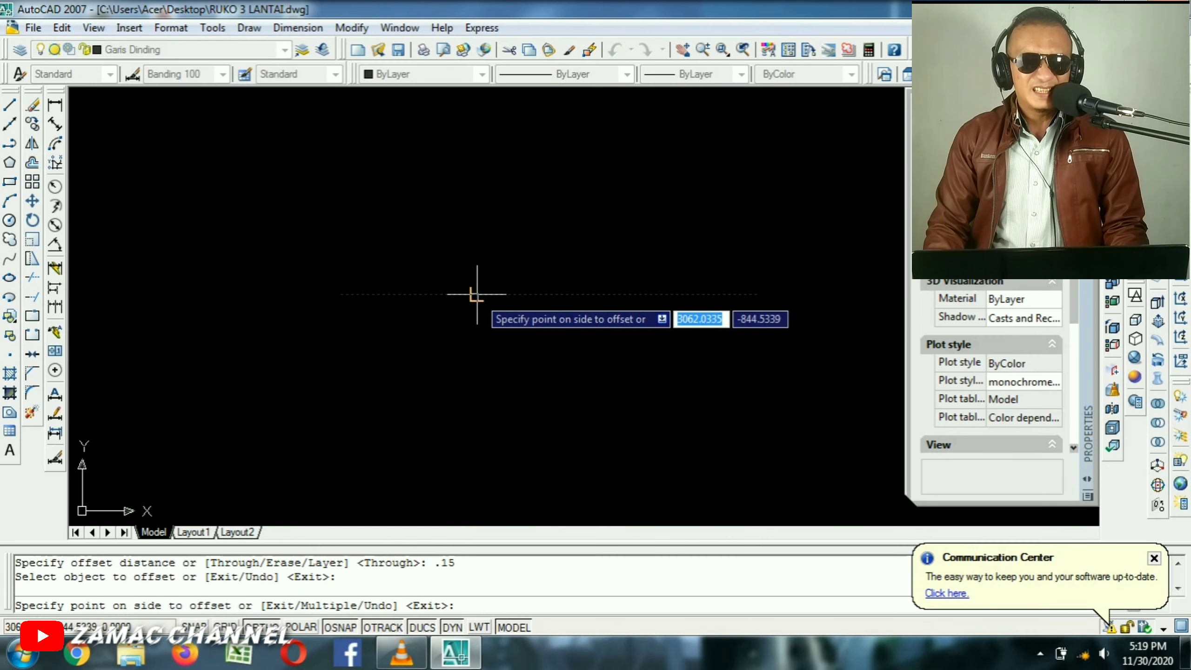
{"action": "left_click", "coordinate": [483, 345]}
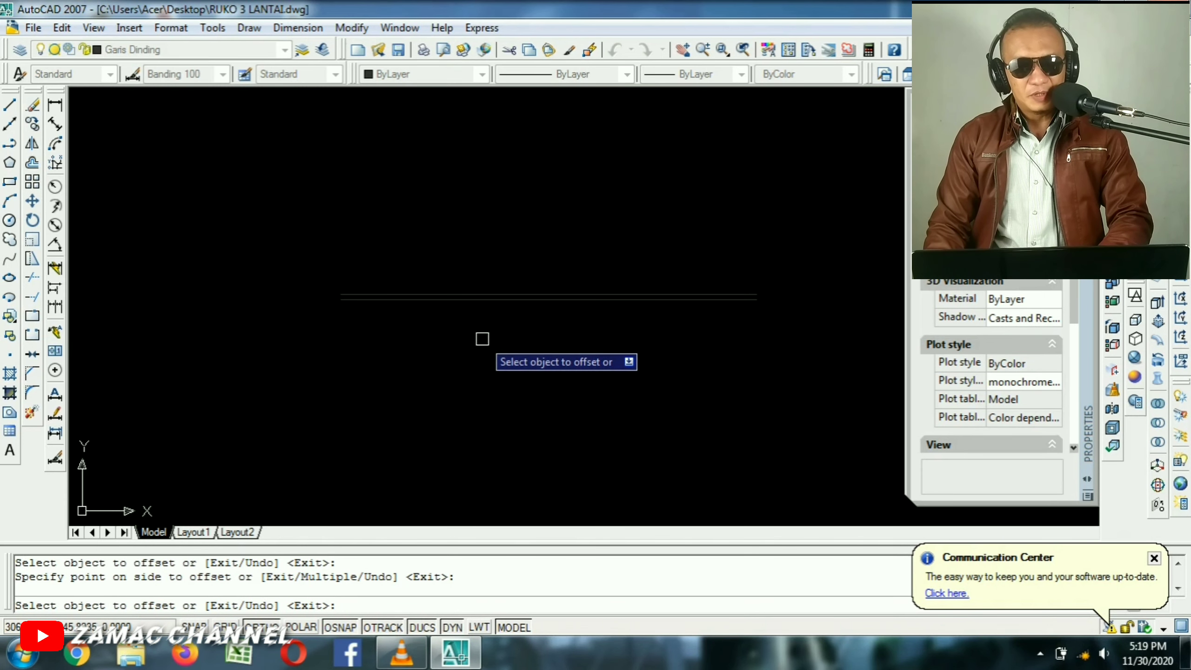
{"action": "key", "text": "Return"}
Draw a vertical line 16 units long downward from the left endpoint of the upper horizontal line.
{"action": "scroll", "coordinate": [462, 327], "scroll_direction": "up", "scroll_amount": 3}
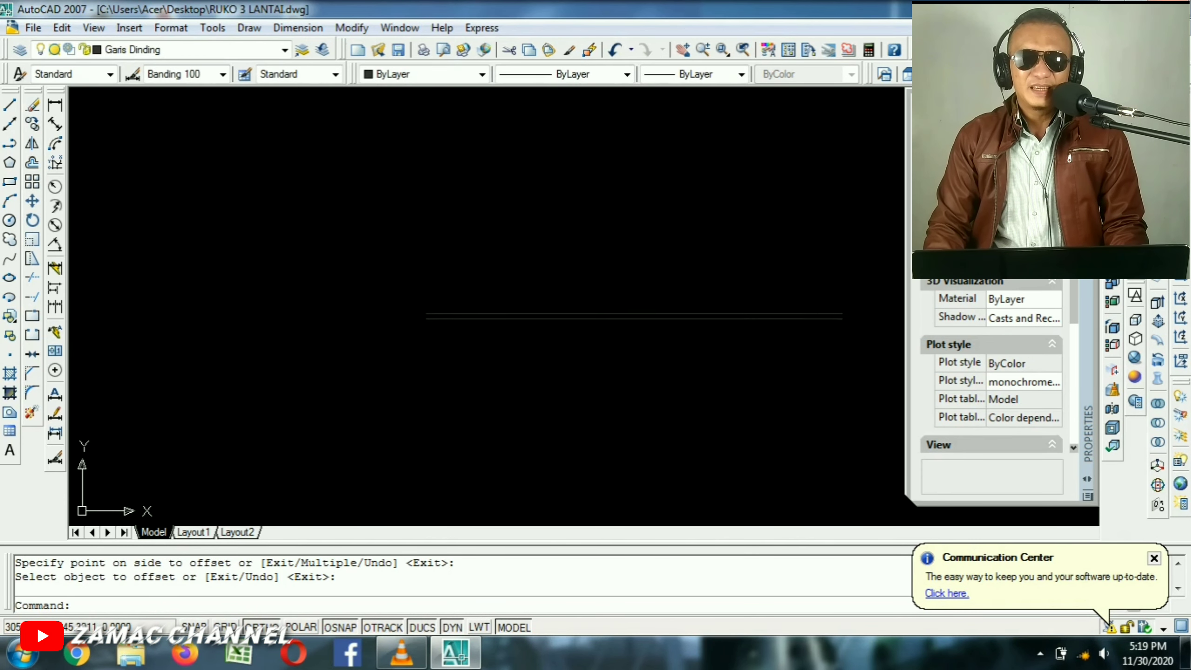
{"action": "middle_click_drag", "start_coordinate": [461, 327], "coordinate": [314, 319]}
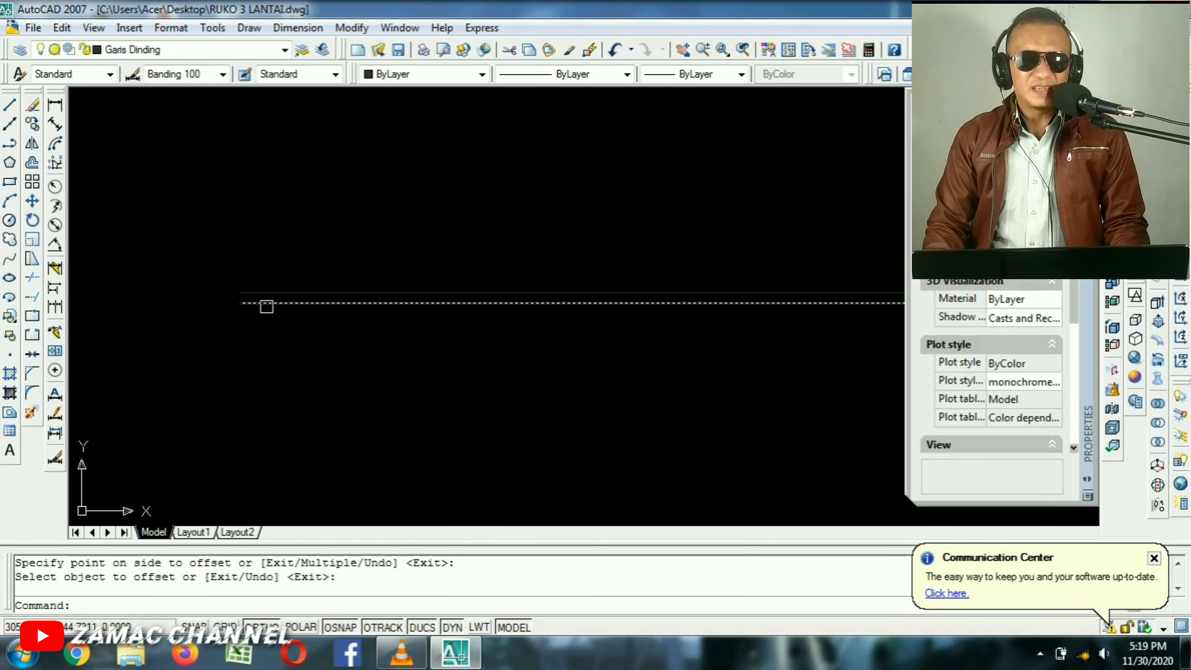
{"action": "scroll", "coordinate": [280, 310], "scroll_direction": "down", "scroll_amount": 3}
{"action": "mouse_move", "coordinate": [427, 325]}
{"action": "middle_mouse_down"}
{"action": "mouse_move", "coordinate": [397, 262]}
{"action": "mouse_move", "coordinate": [413, 233]}
{"action": "middle_mouse_up"}
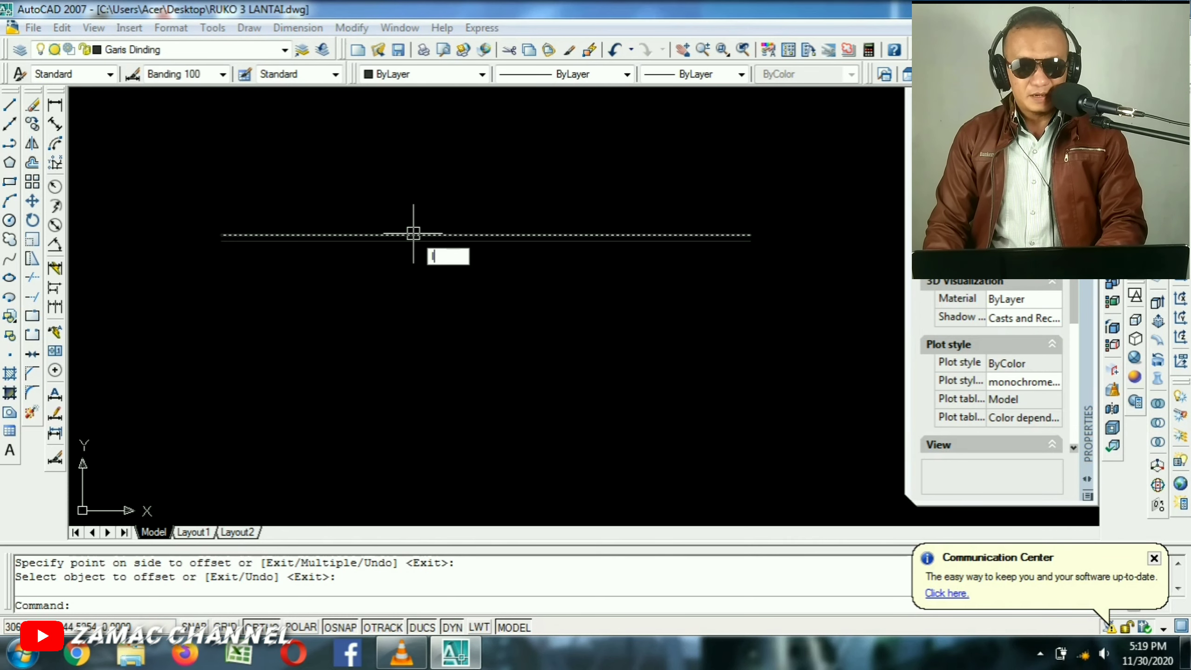
{"action": "type", "text": "l"}
{"action": "key", "text": "Return"}
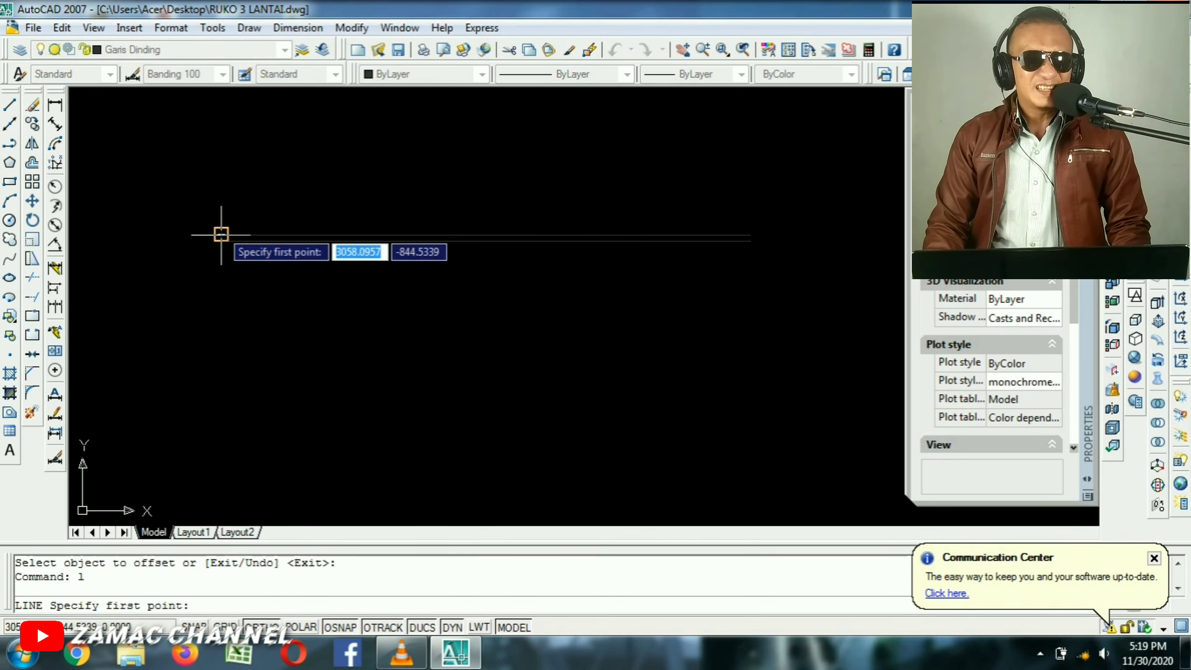
{"action": "scroll", "coordinate": [210, 249], "scroll_direction": "up", "scroll_amount": 3}
{"action": "middle_click_drag", "start_coordinate": [218, 243], "coordinate": [362, 243]}
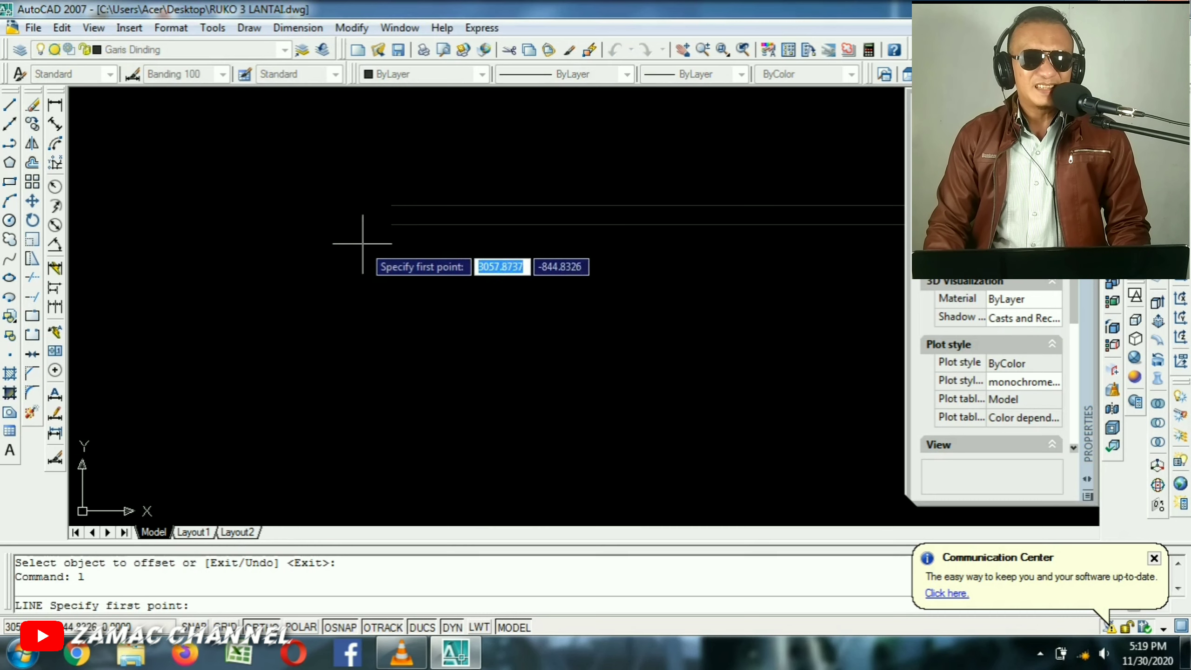
{"action": "left_click", "coordinate": [391, 205]}
{"action": "scroll", "coordinate": [392, 190], "scroll_direction": "down", "scroll_amount": 3}
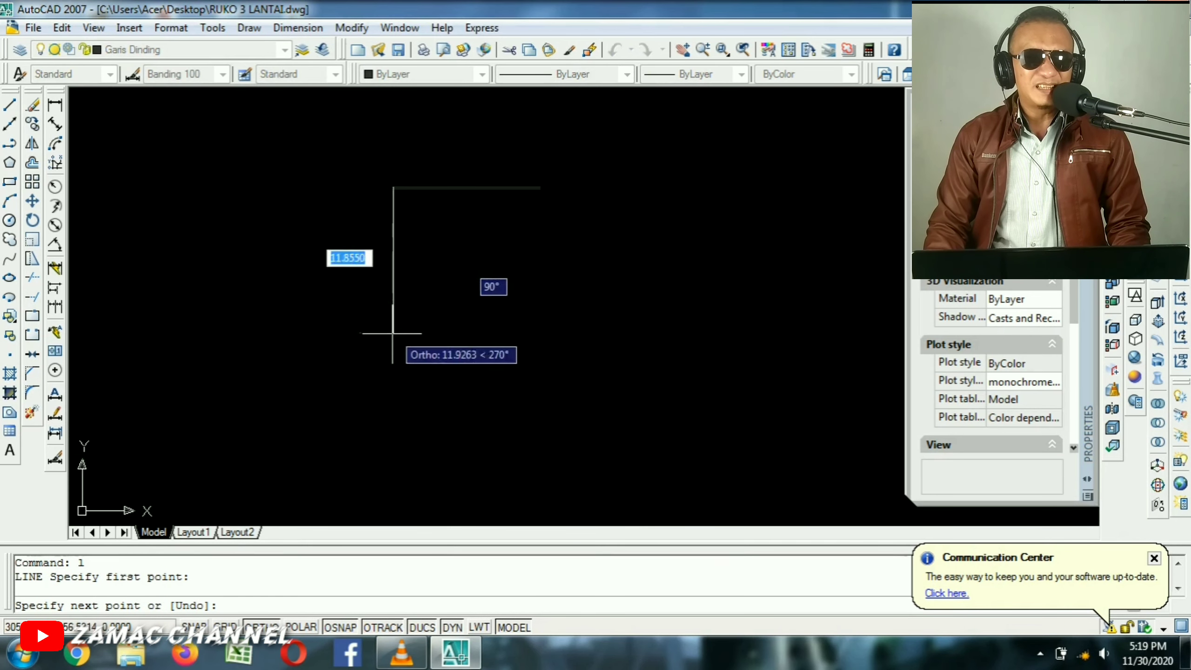
{"action": "scroll", "coordinate": [389, 400], "scroll_direction": "down", "scroll_amount": 3}
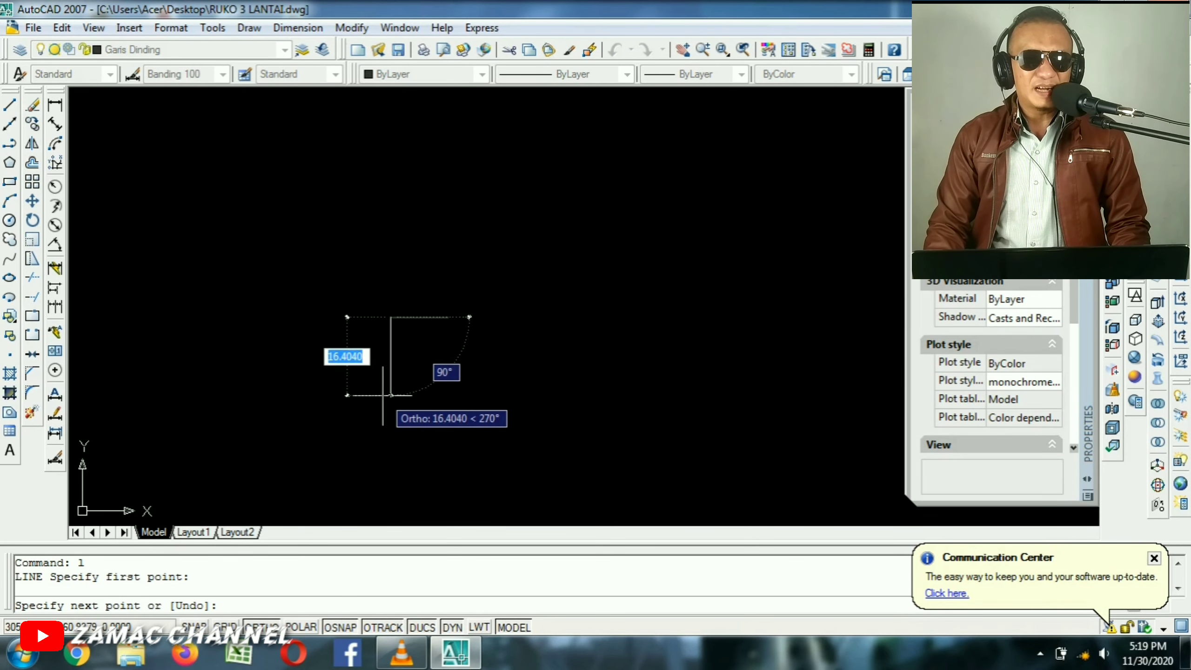
{"action": "scroll", "coordinate": [383, 395], "scroll_direction": "up", "scroll_amount": 3}
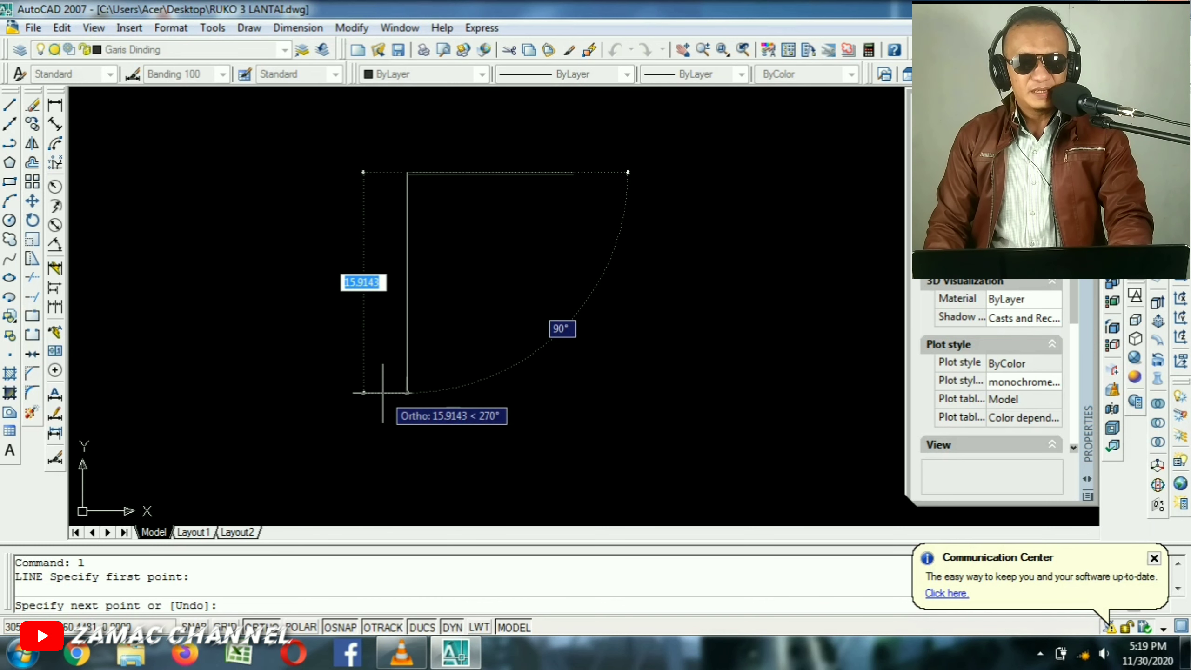
{"action": "type", "text": "16"}
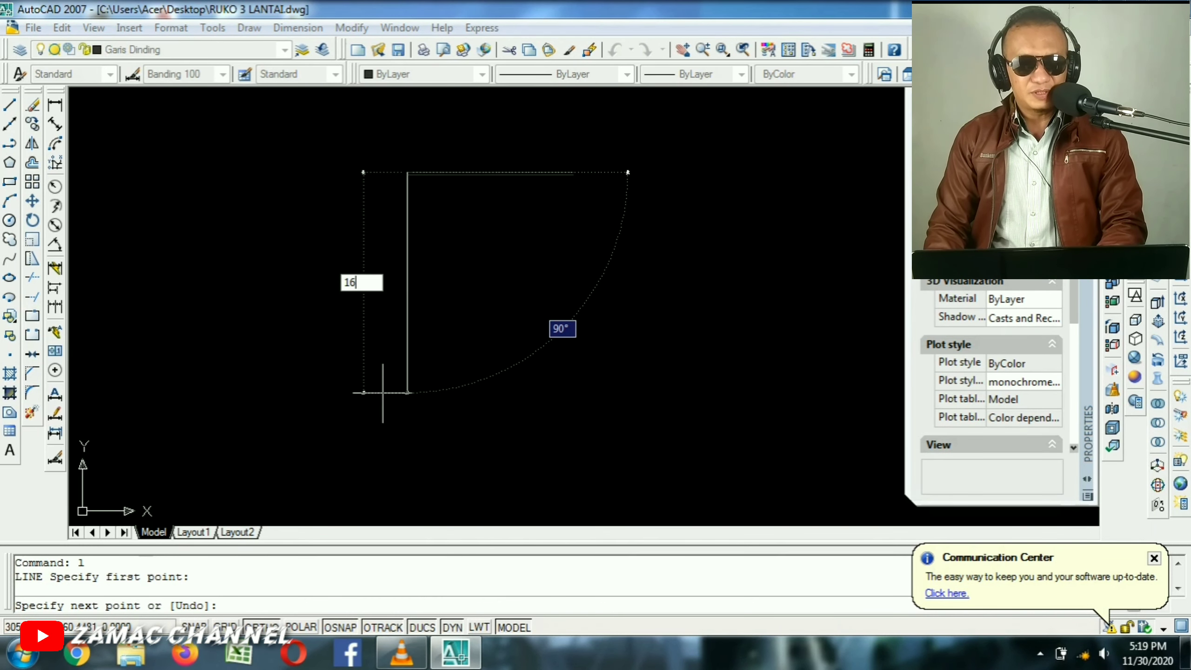
{"action": "key", "text": "Return"}
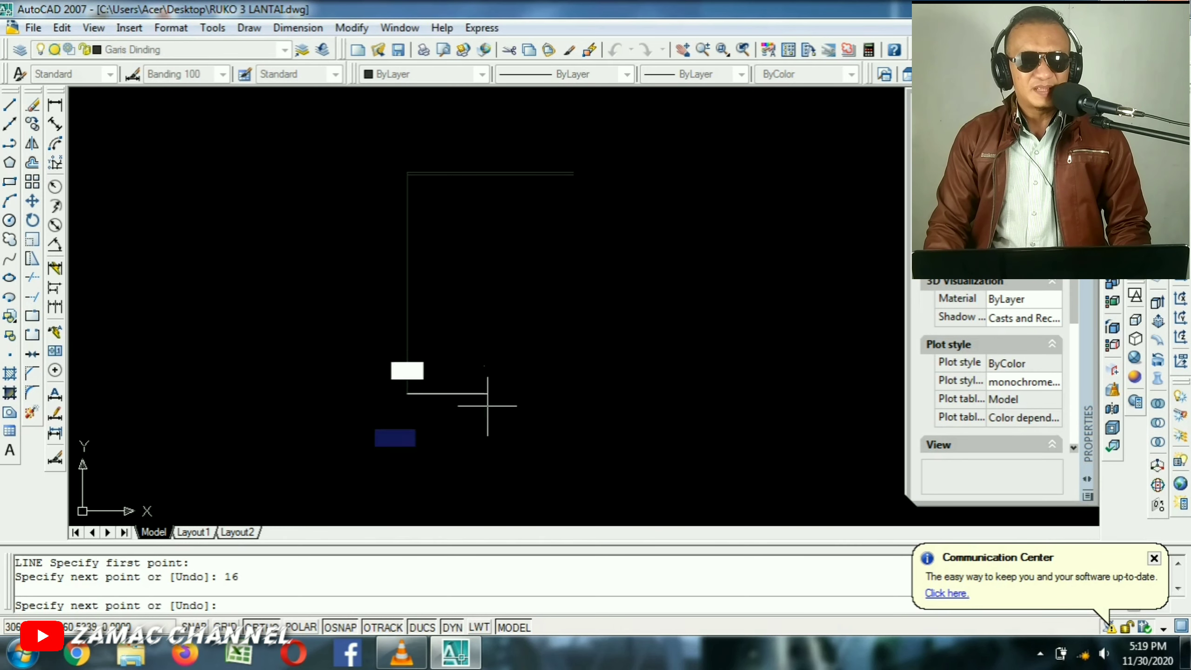
{"action": "key", "text": "Return"}
Offset the 16-unit vertical line 0.15 inward to the right to form the left wall's thickness.
{"action": "scroll", "coordinate": [430, 226], "scroll_direction": "up", "scroll_amount": 2}
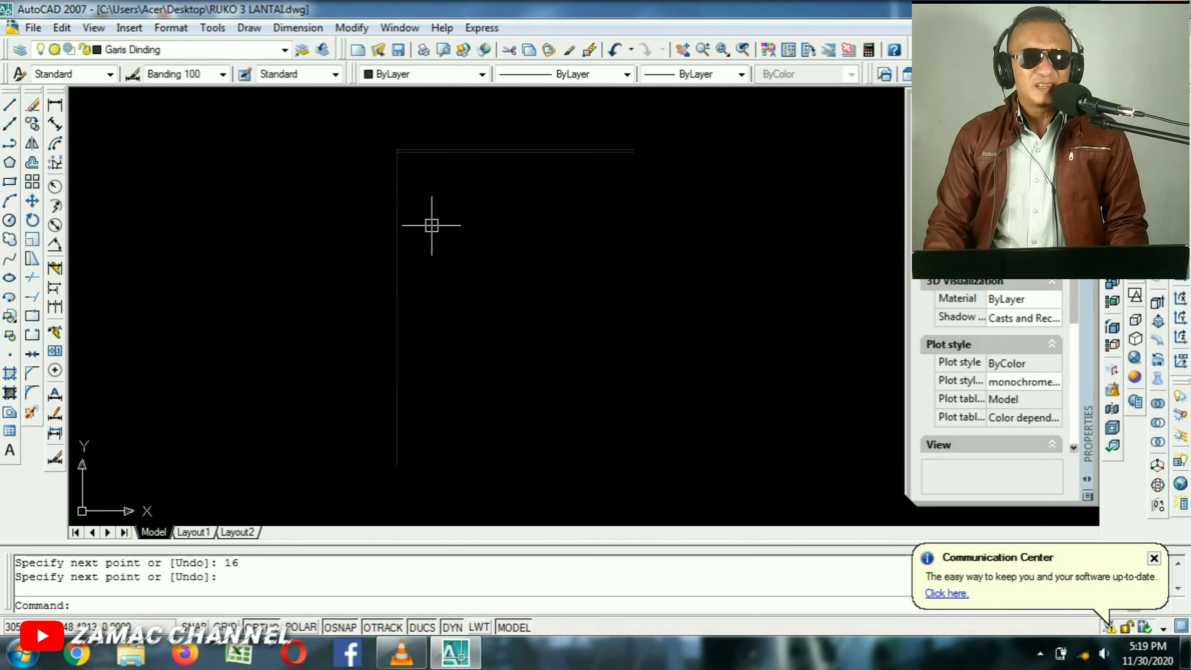
{"action": "middle_click_drag", "start_coordinate": [430, 226], "coordinate": [499, 235]}
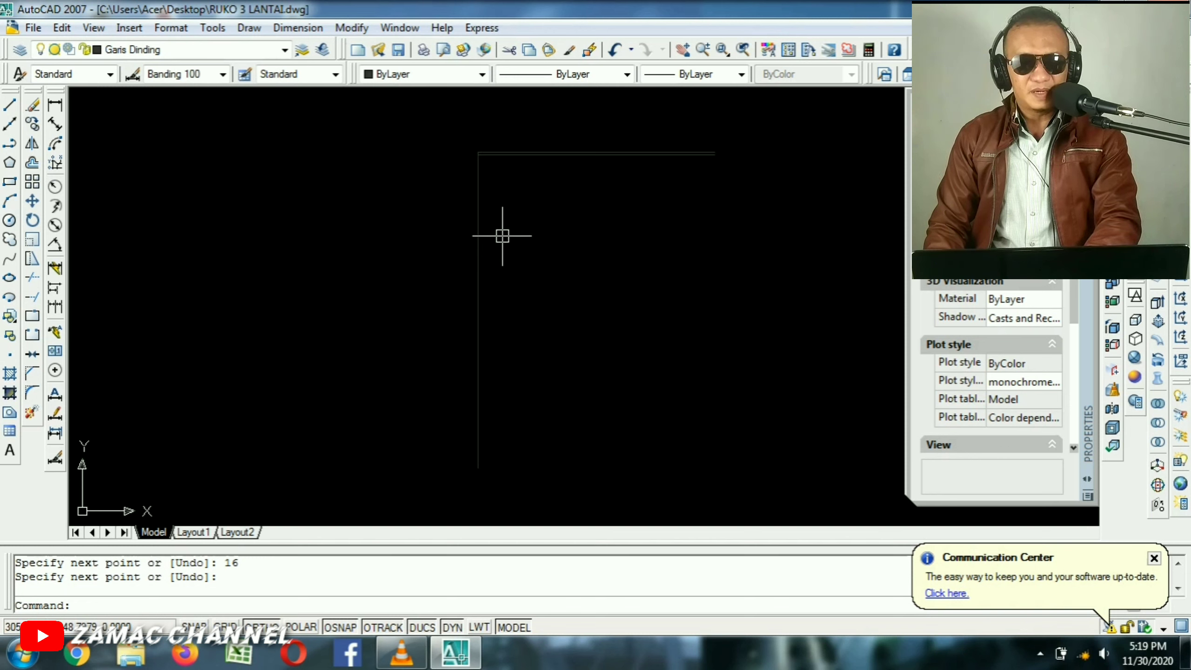
{"action": "type", "text": "o"}
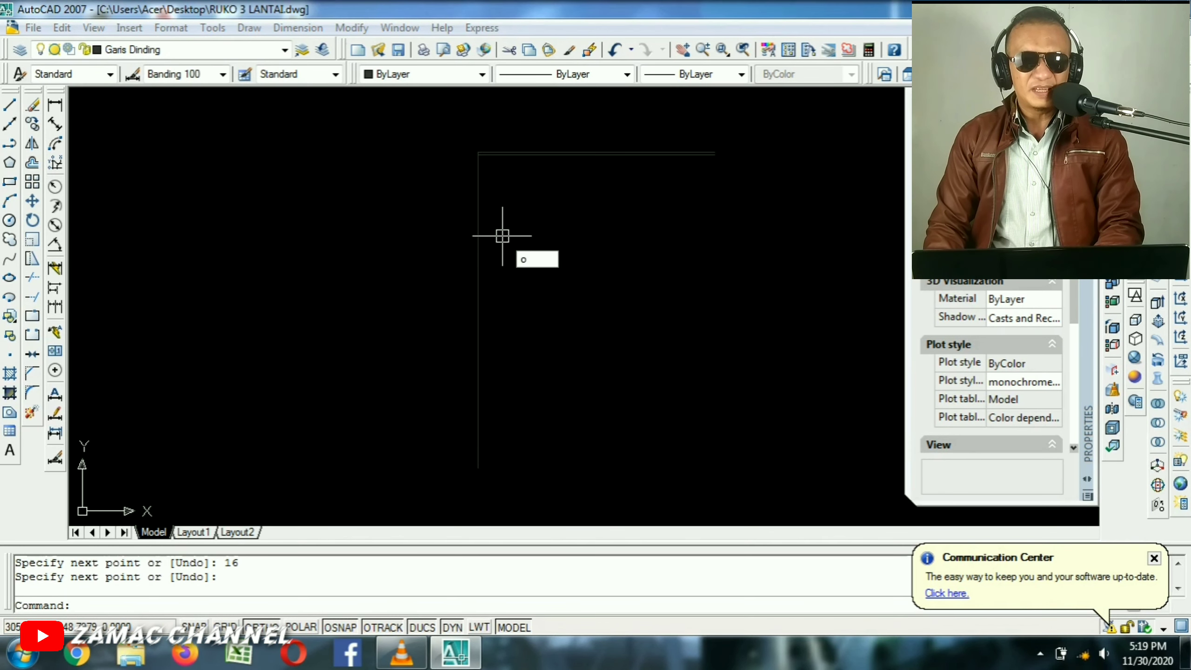
{"action": "key", "text": "Return"}
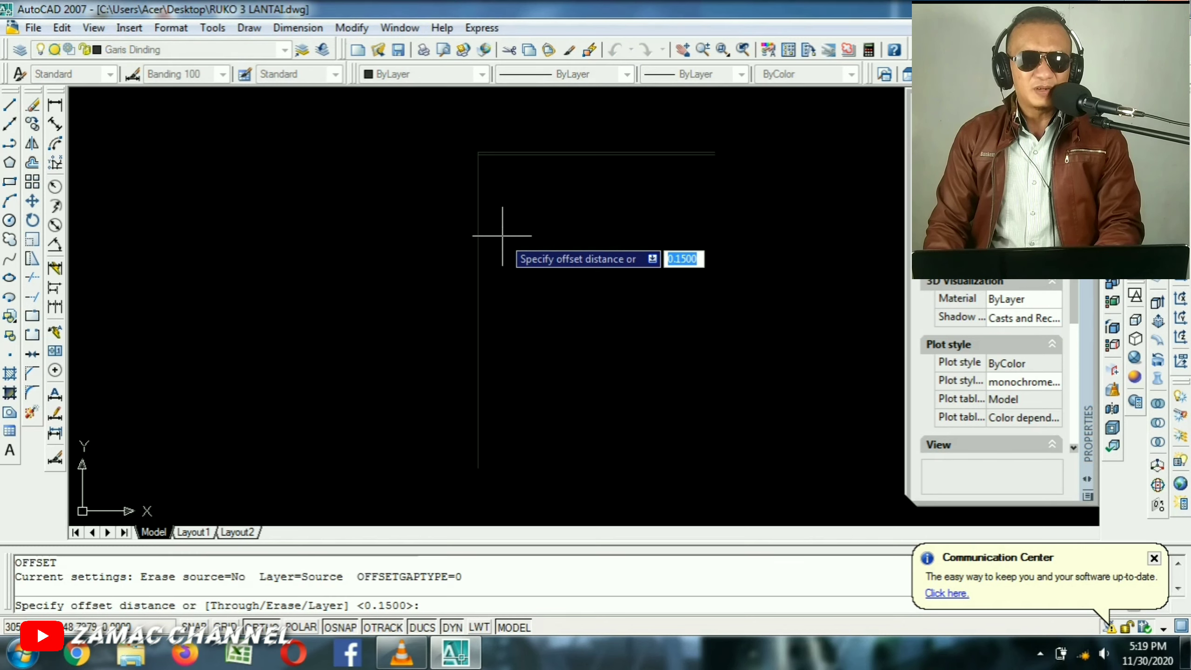
{"action": "key", "text": "Return"}
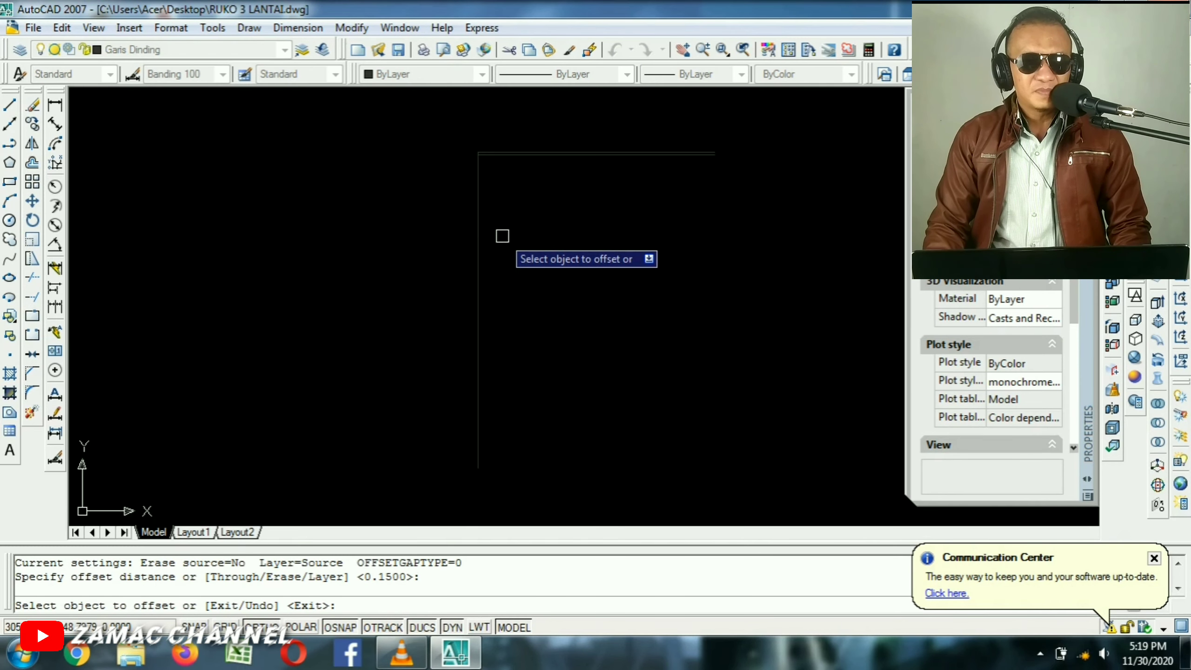
{"action": "left_click", "coordinate": [479, 207]}
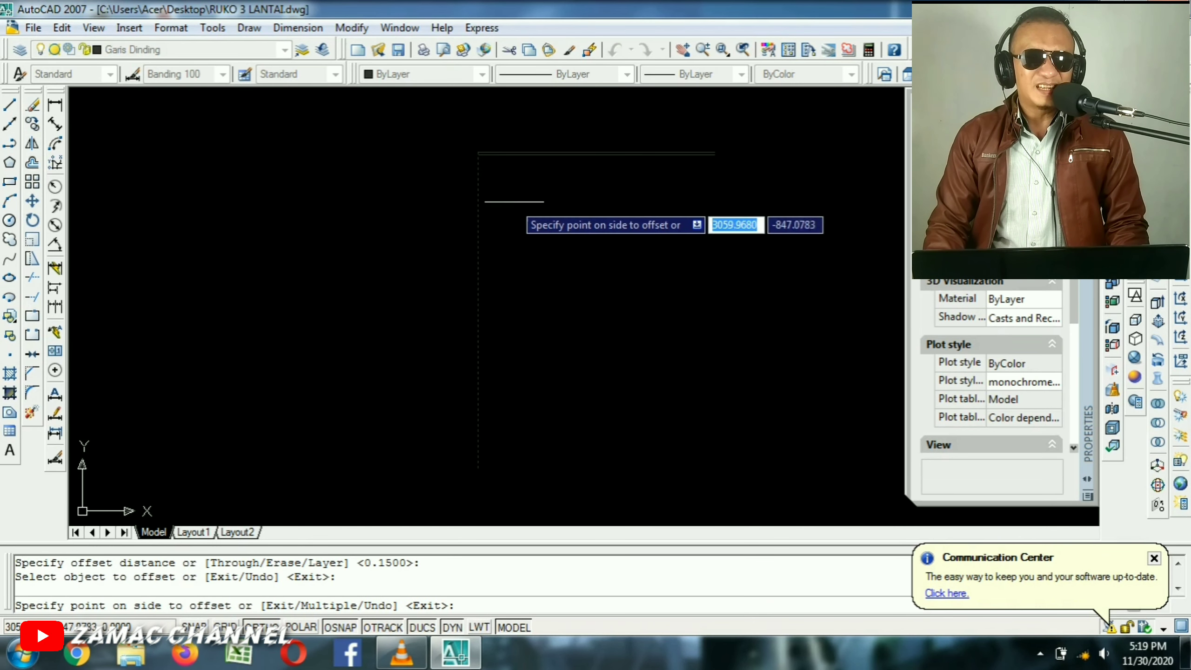
{"action": "left_click", "coordinate": [542, 209]}
{"action": "key", "text": "Return"}
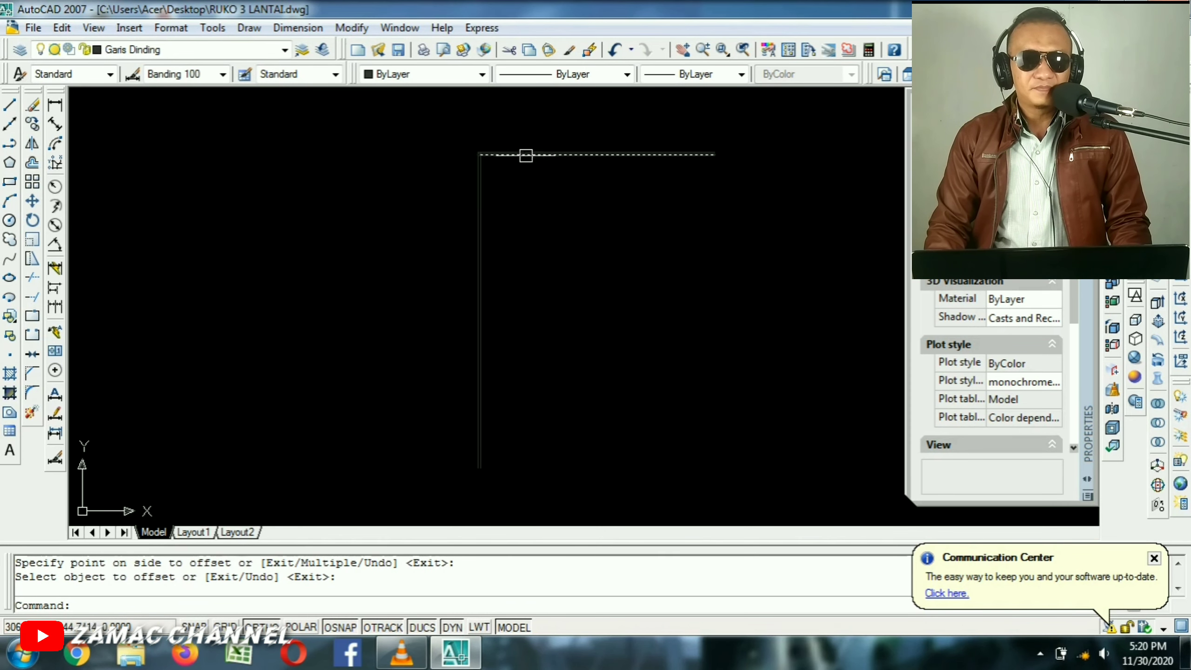
{"action": "scroll", "coordinate": [530, 143], "scroll_direction": "up", "scroll_amount": 4}
{"action": "middle_click_drag", "start_coordinate": [645, 232], "coordinate": [559, 219]}
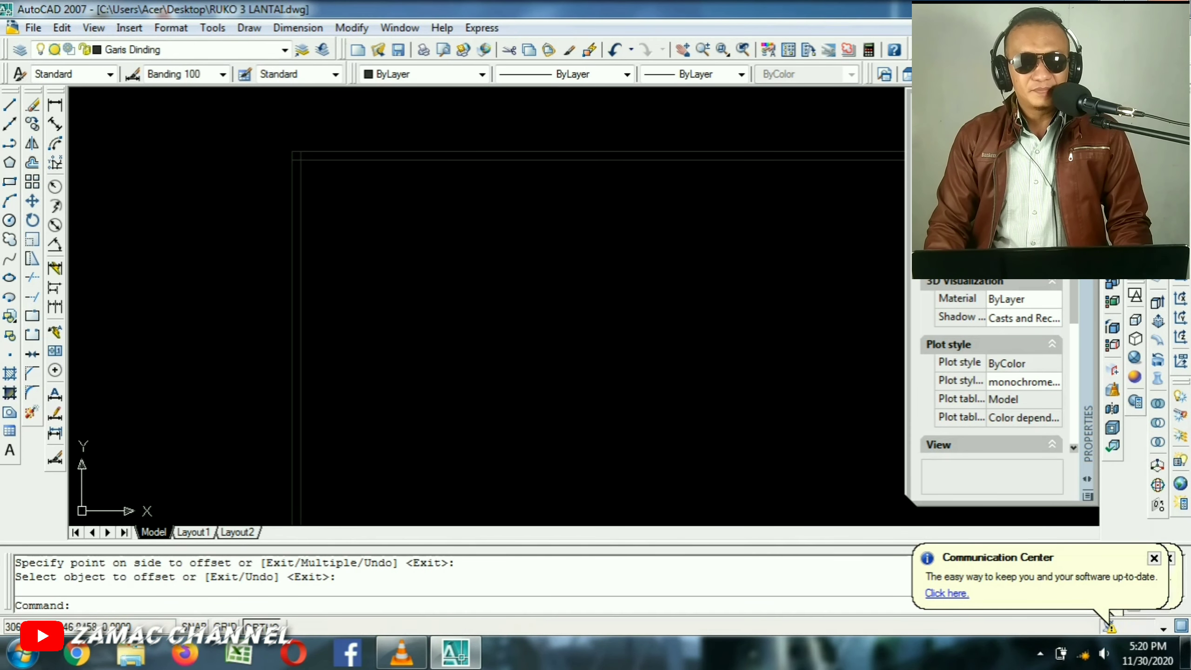
Copy the upper horizontal wall's line pair 1 unit downward, checking the 1.00 spacing on the existing floor plan for reference.
{"action": "middle_click_drag", "start_coordinate": [637, 229], "coordinate": [552, 231]}
{"action": "middle_click_drag", "start_coordinate": [641, 229], "coordinate": [552, 248]}
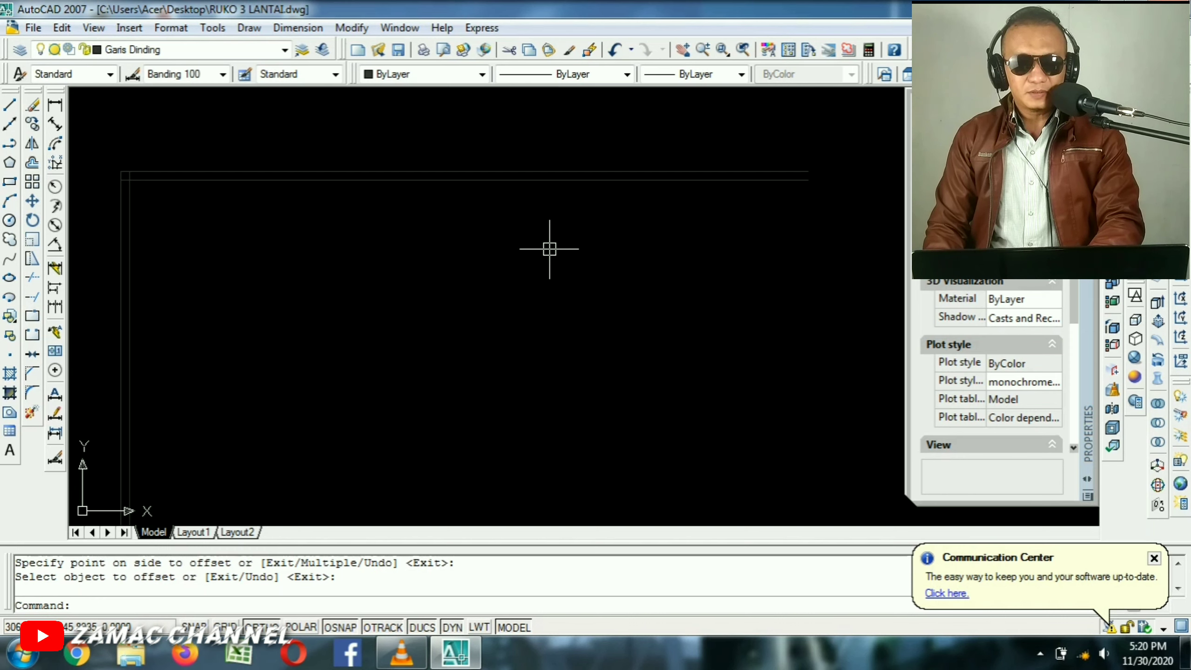
{"action": "type", "text": "co"}
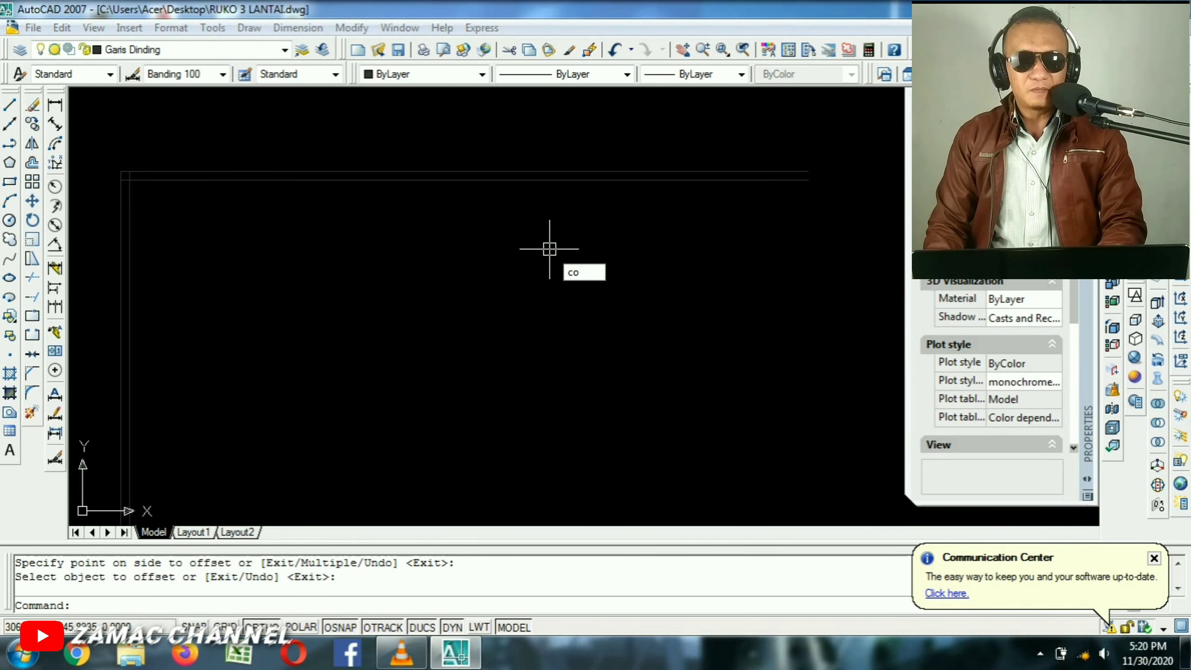
{"action": "key", "text": "Return"}
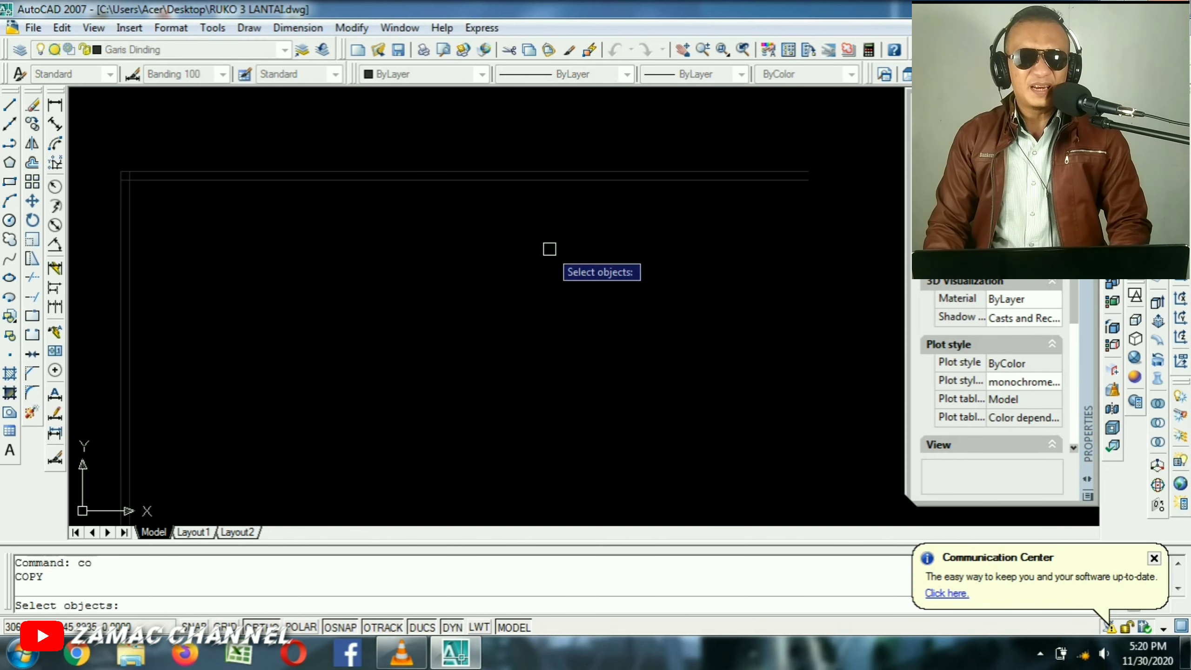
{"action": "left_click", "coordinate": [631, 129]}
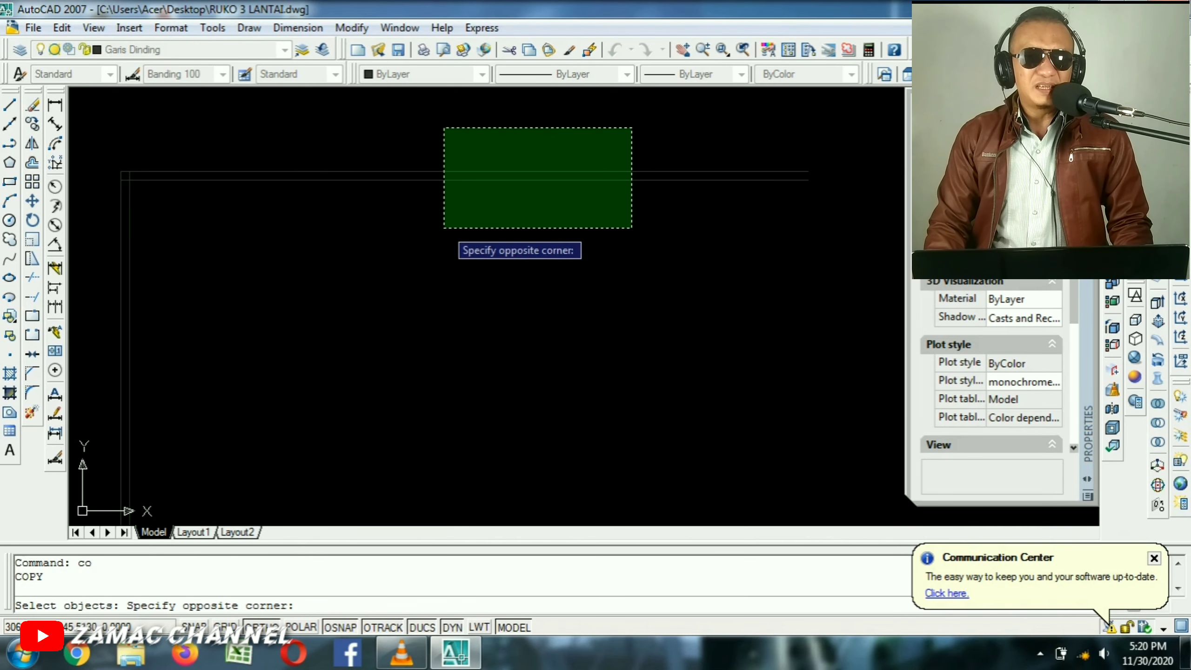
{"action": "left_click", "coordinate": [444, 227]}
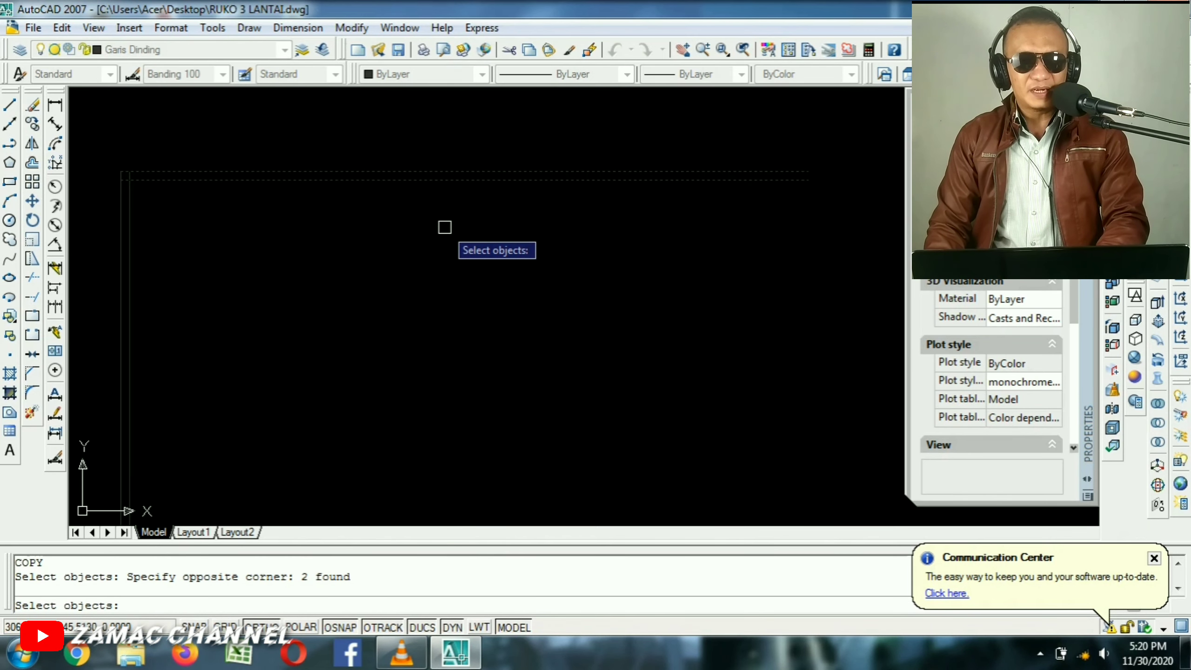
{"action": "key", "text": "Return"}
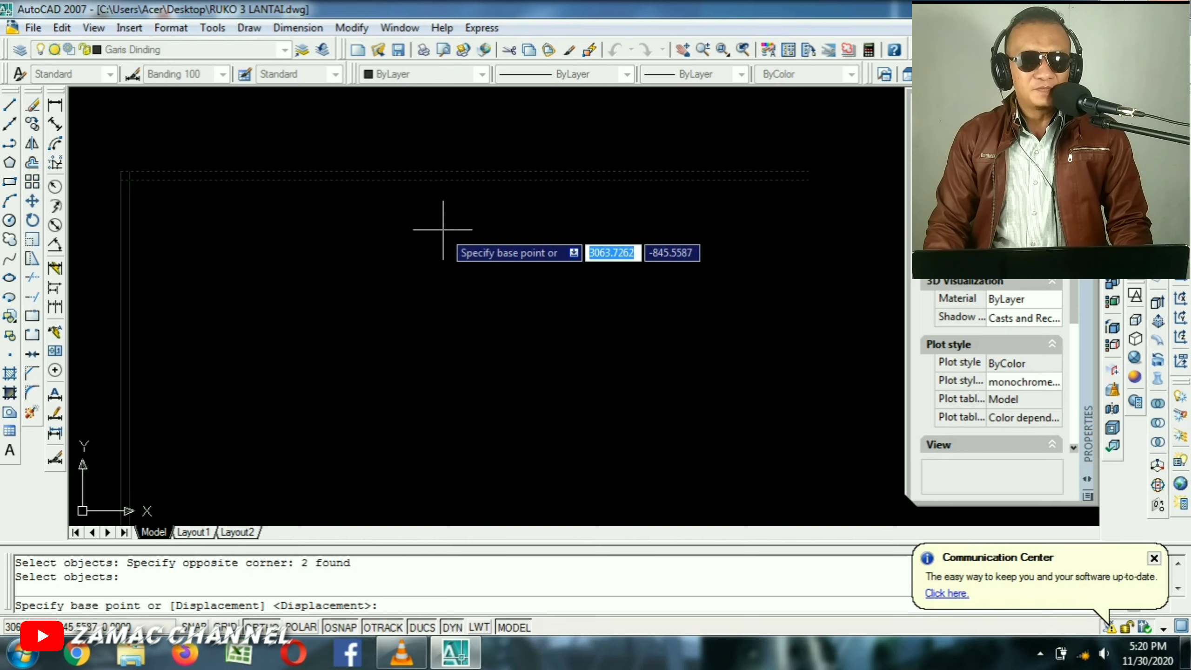
{"action": "left_click", "coordinate": [444, 214]}
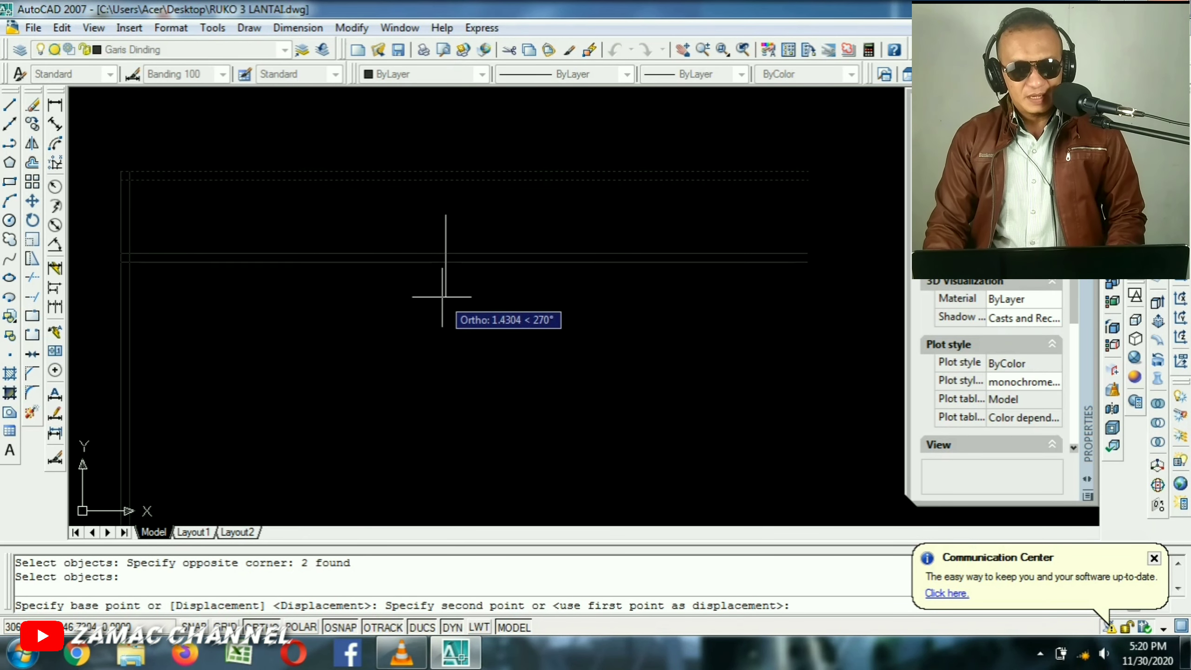
{"action": "scroll", "coordinate": [442, 293], "scroll_direction": "down", "scroll_amount": 2}
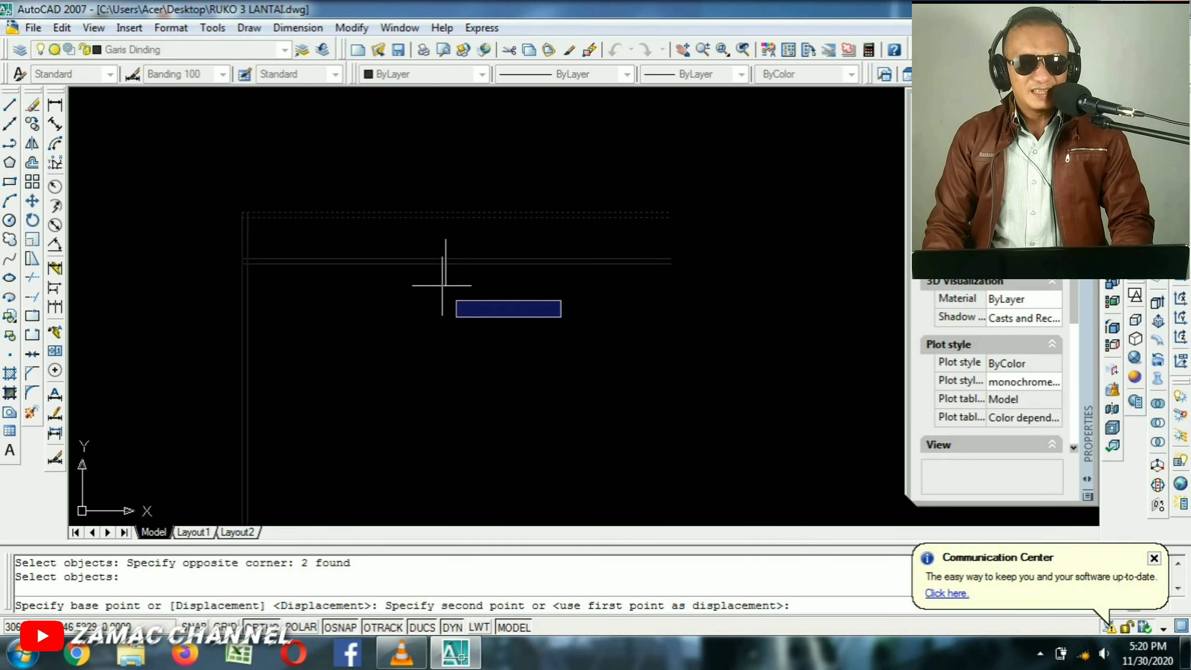
{"action": "scroll", "coordinate": [445, 286], "scroll_direction": "down", "scroll_amount": 4}
{"action": "middle_click_drag", "start_coordinate": [644, 302], "coordinate": [166, 249]}
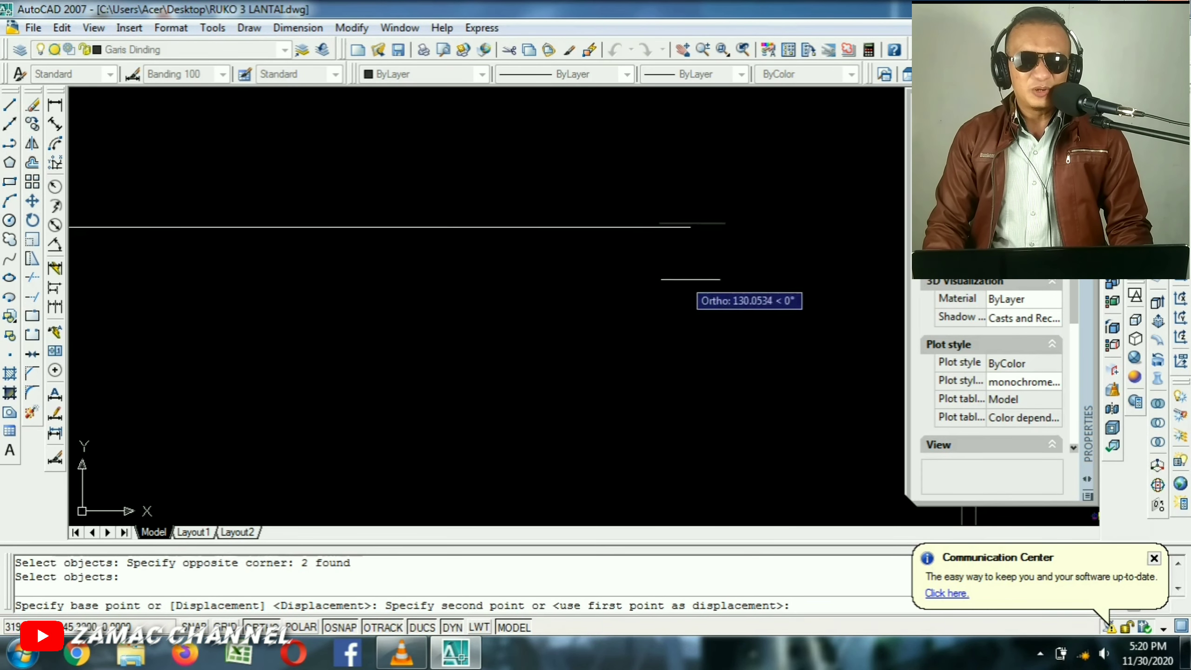
{"action": "middle_click_drag", "start_coordinate": [890, 268], "coordinate": [558, 268]}
{"action": "scroll", "coordinate": [684, 155], "scroll_direction": "up", "scroll_amount": 8}
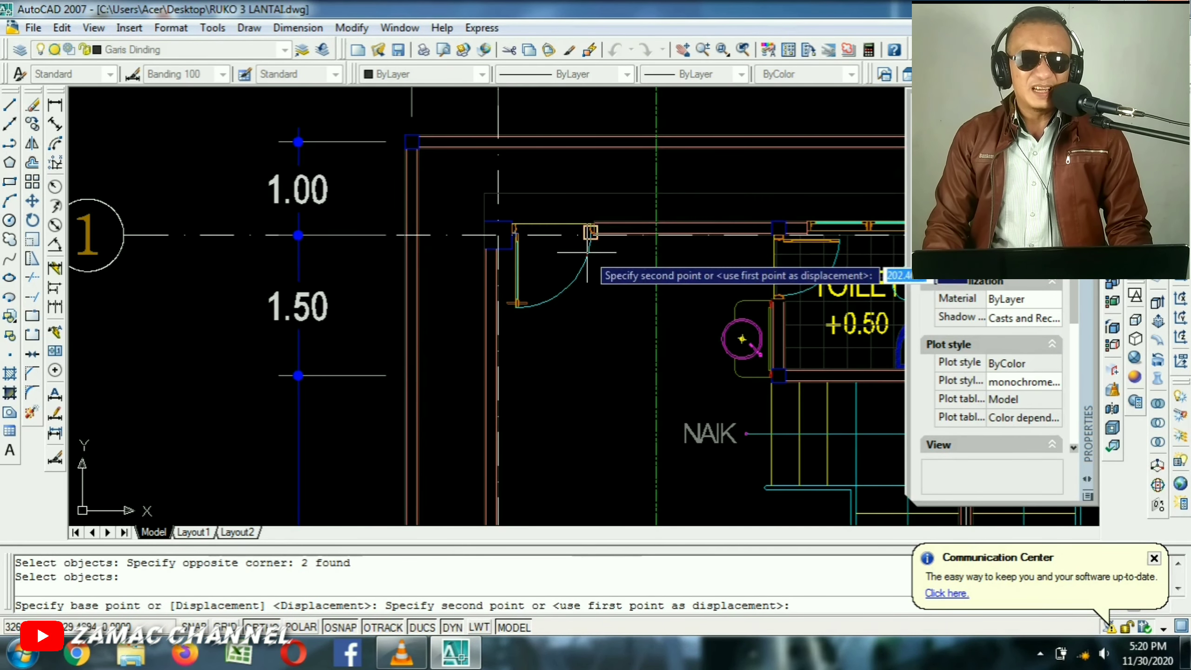
{"action": "scroll", "coordinate": [460, 225], "scroll_direction": "down", "scroll_amount": 6}
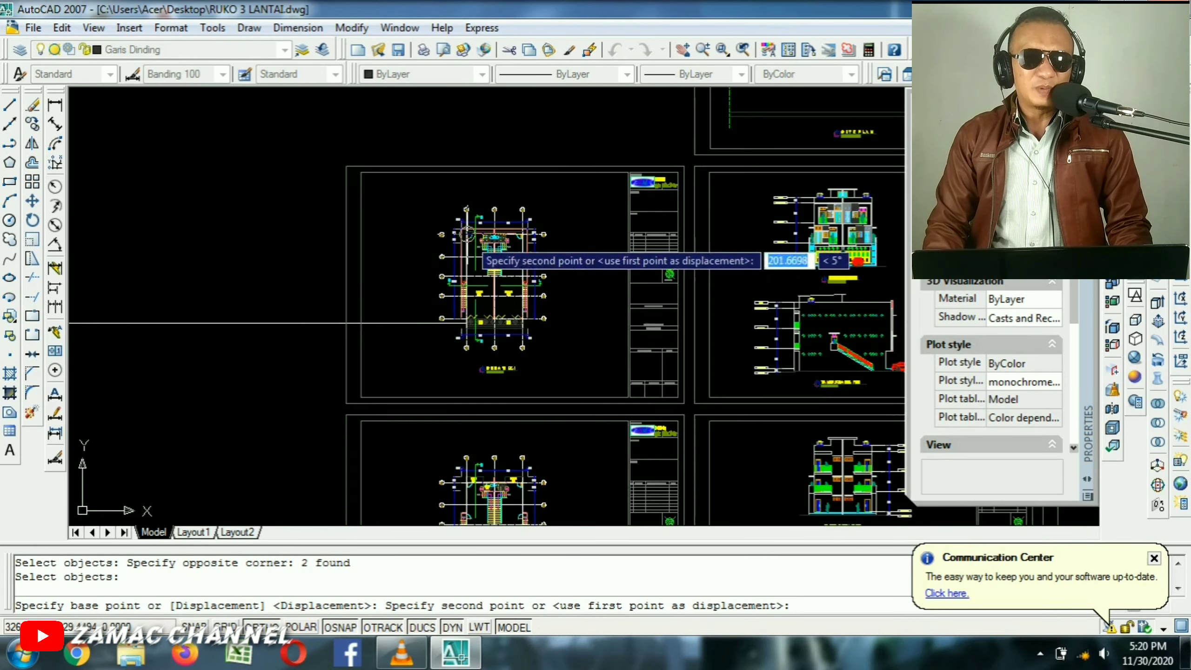
{"action": "scroll", "coordinate": [290, 307], "scroll_direction": "up", "scroll_amount": 5}
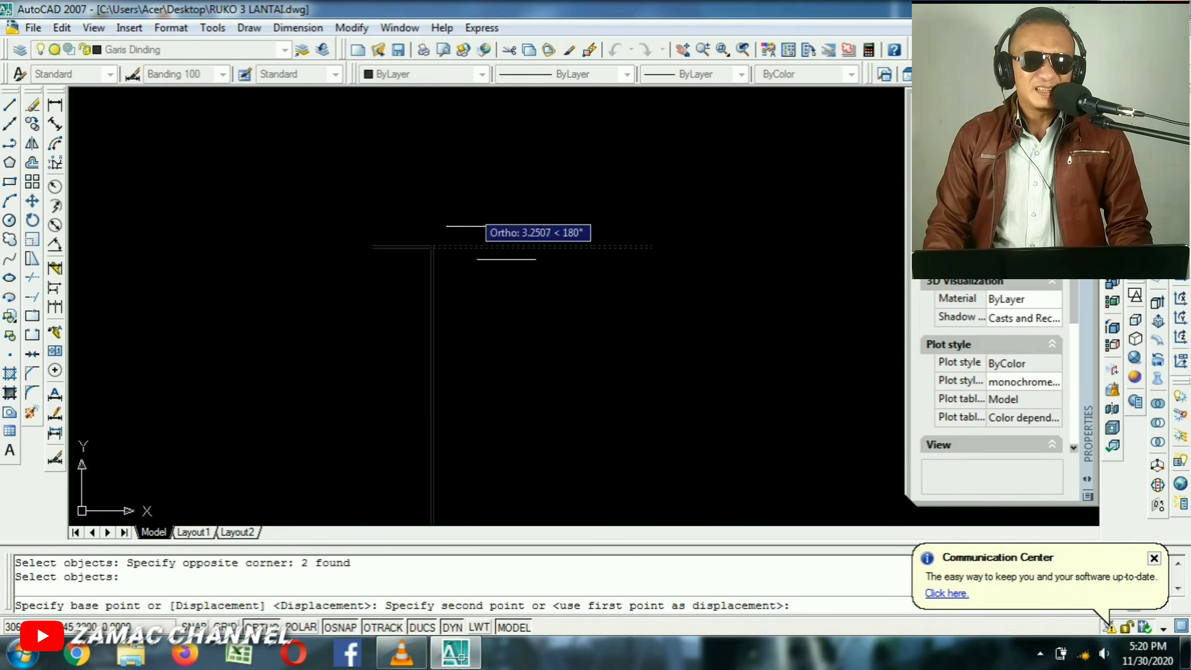
{"action": "scroll", "coordinate": [534, 312], "scroll_direction": "up", "scroll_amount": 4}
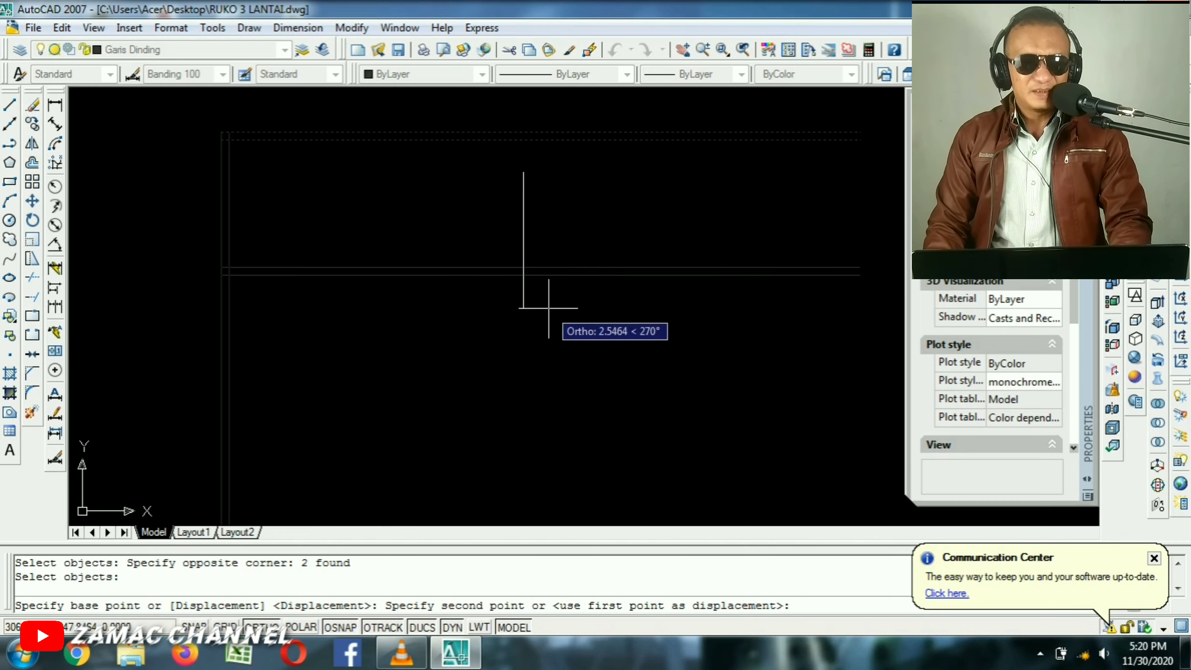
{"action": "type", "text": "1"}
{"action": "key", "text": "Return"}
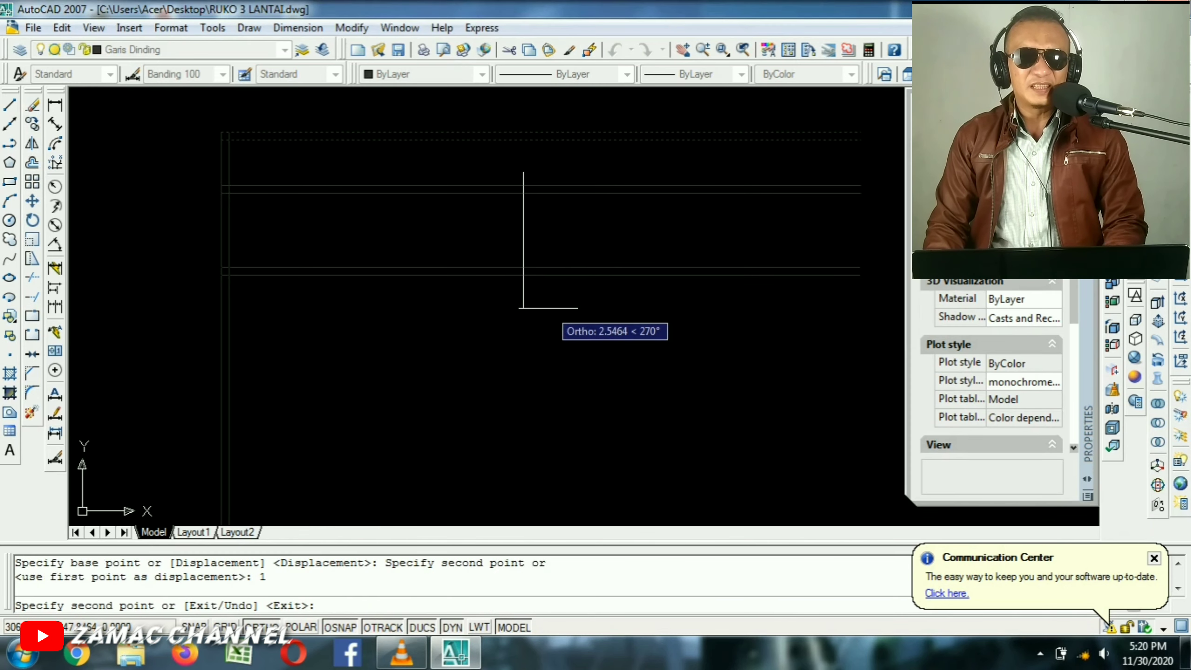
{"action": "key", "text": "Return"}
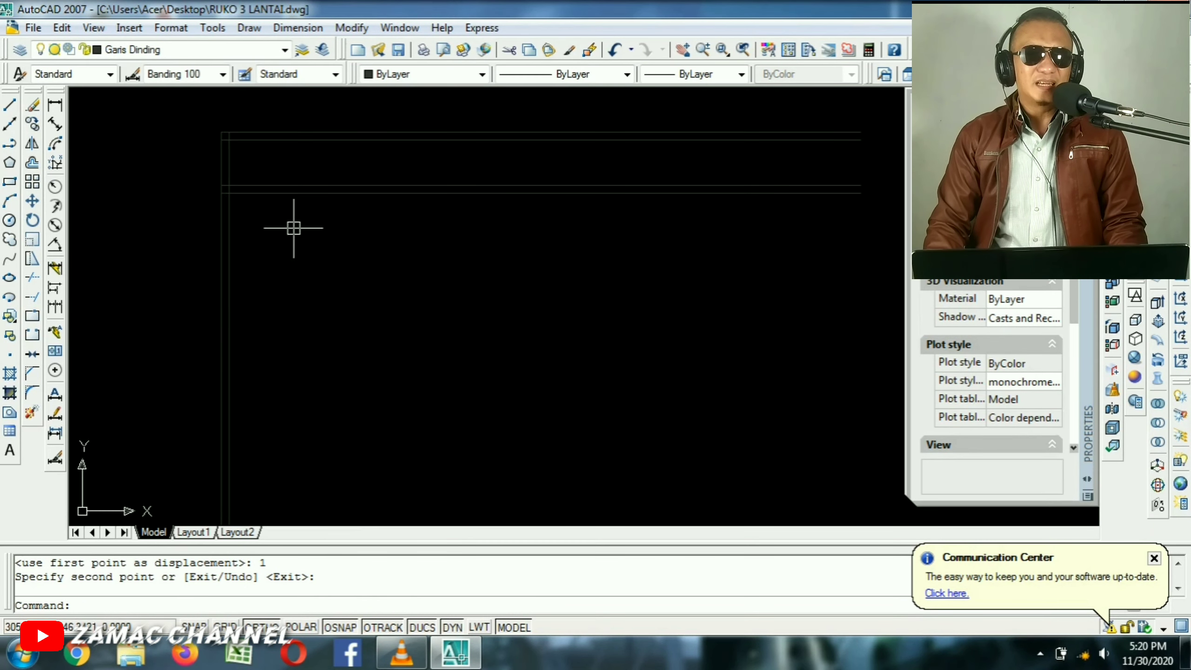
Copy the left vertical wall's line pair 1 unit to the right, into the plan.
{"action": "middle_click_drag", "start_coordinate": [298, 240], "coordinate": [430, 260]}
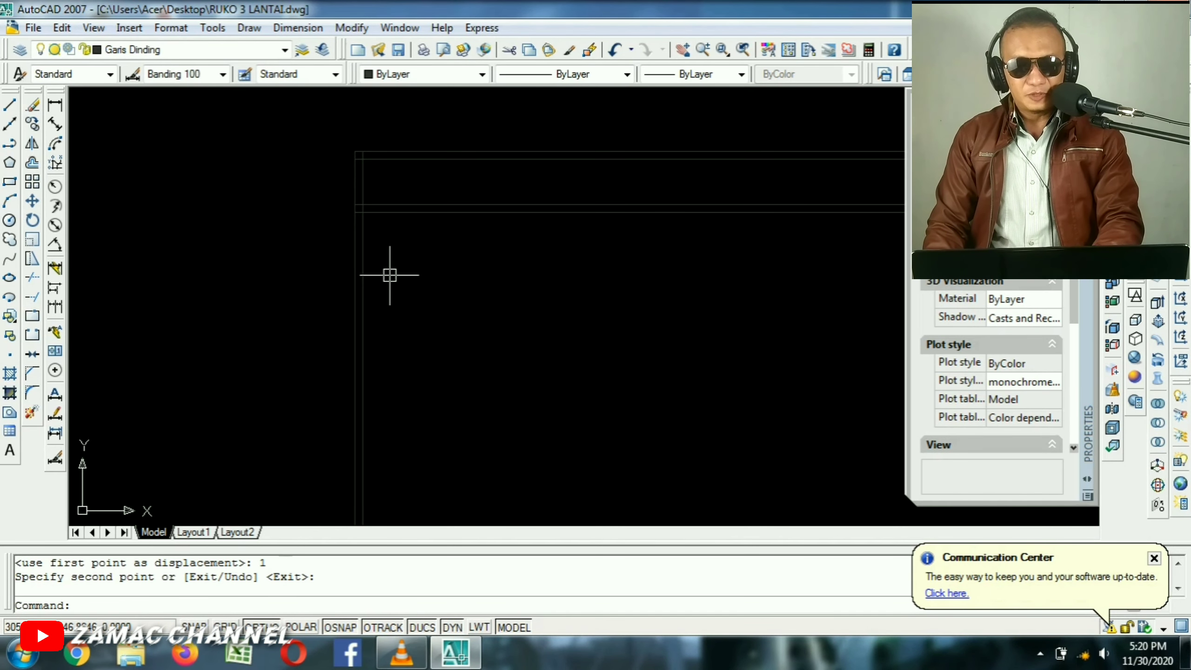
{"action": "type", "text": "co"}
{"action": "key", "text": "Return"}
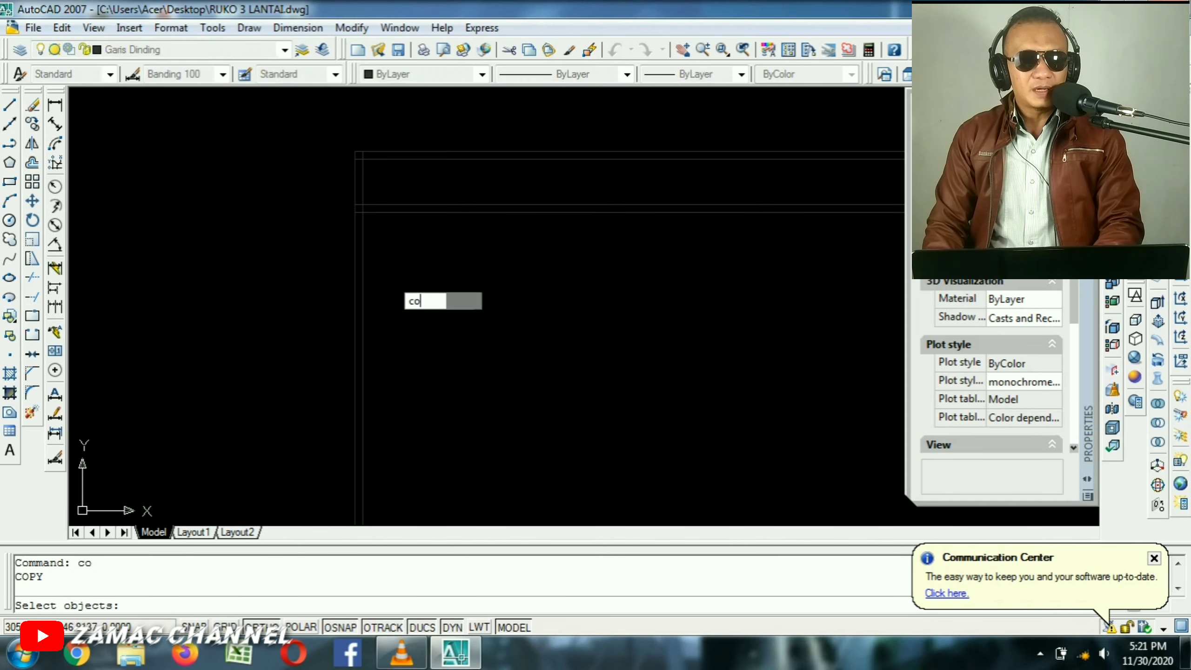
{"action": "left_click", "coordinate": [404, 261]}
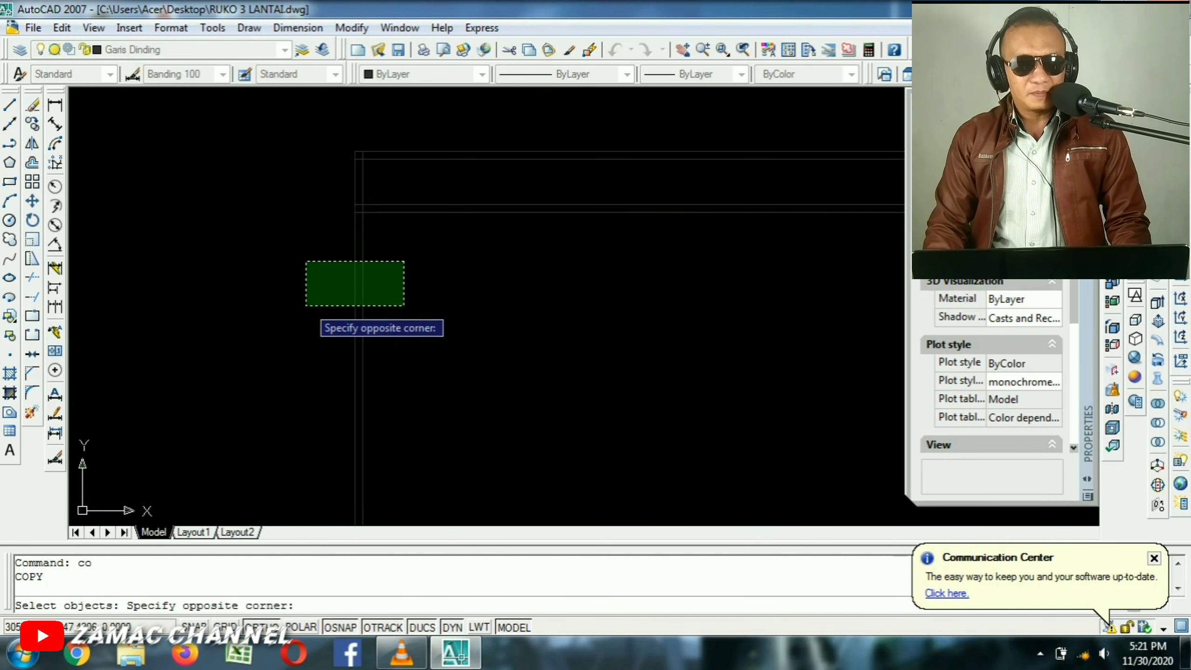
{"action": "left_click", "coordinate": [306, 305]}
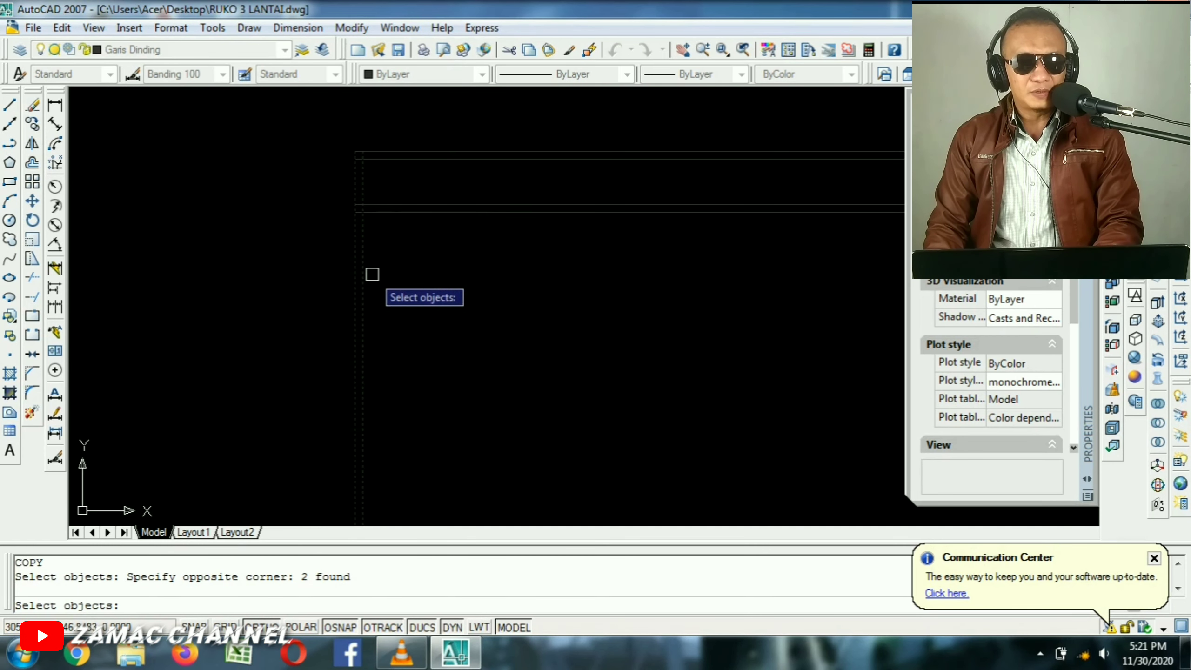
{"action": "key", "text": "Return"}
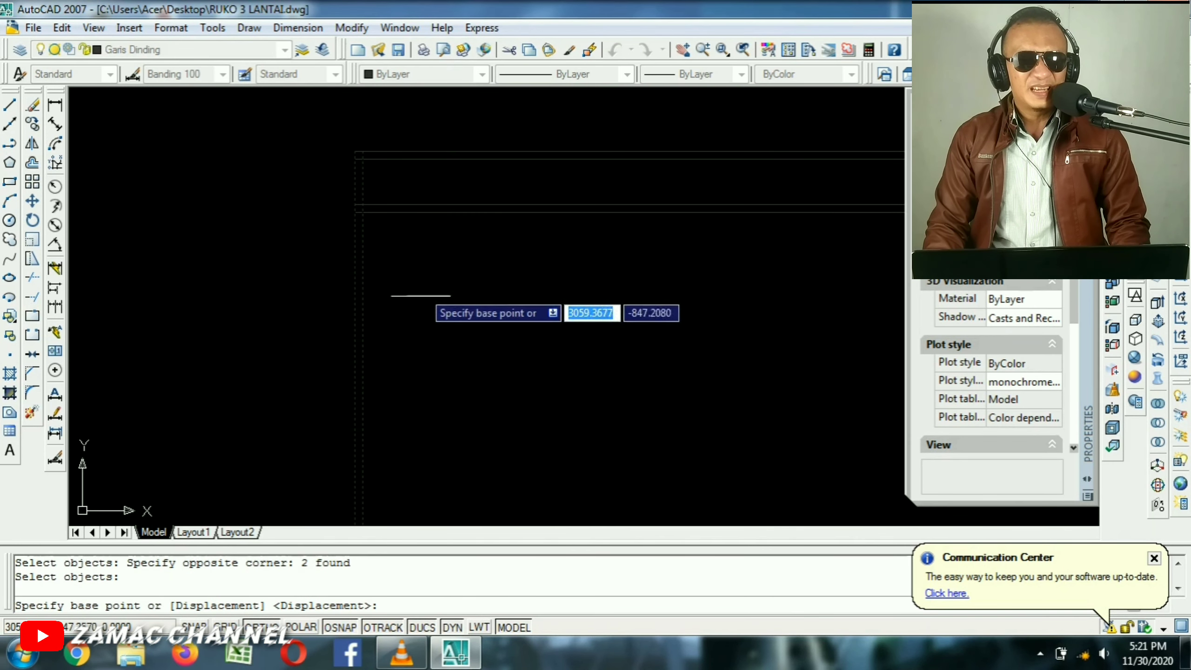
{"action": "left_click", "coordinate": [412, 309]}
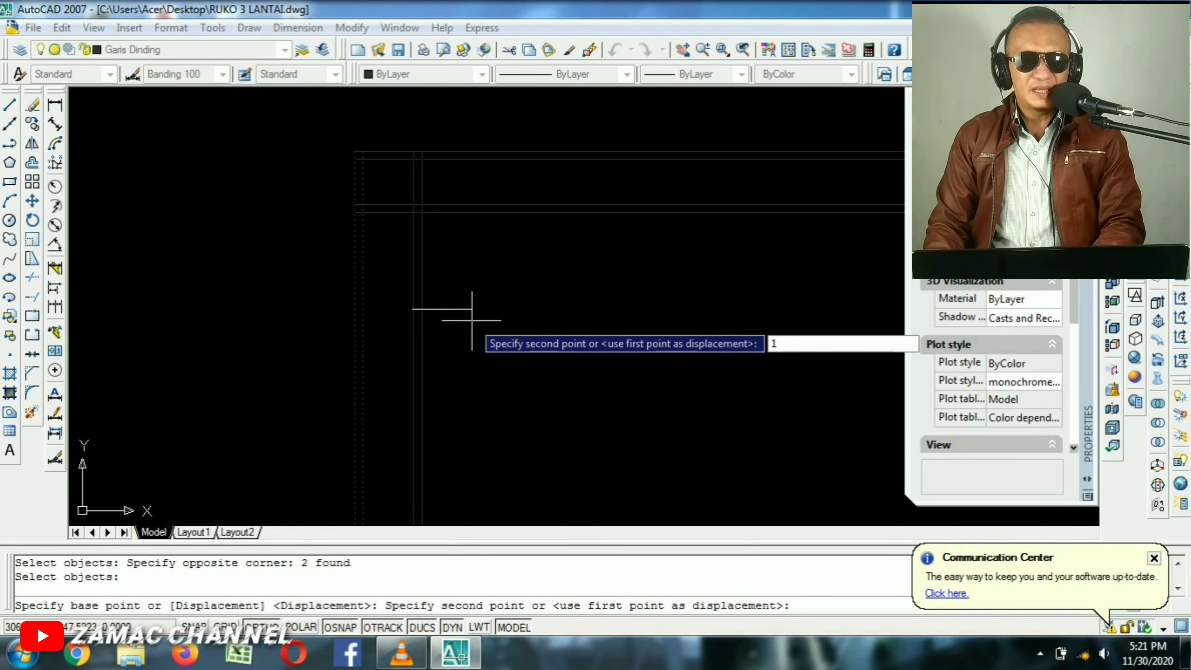
{"action": "key", "text": "Return"}
{"action": "key", "text": "Return"}
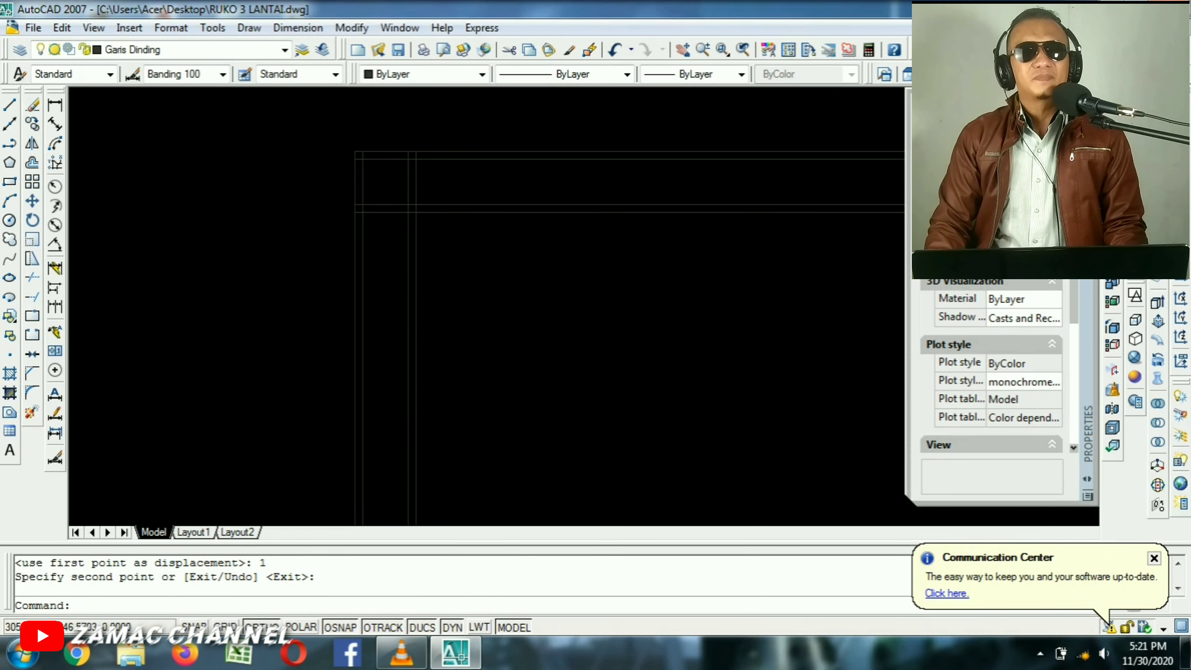
Examine the crossing wall lines around the upper-left corner of the new plan.
{"action": "scroll", "coordinate": [465, 287], "scroll_direction": "up", "scroll_amount": 3}
{"action": "scroll", "coordinate": [374, 171], "scroll_direction": "up", "scroll_amount": 3}
{"action": "scroll", "coordinate": [484, 222], "scroll_direction": "down", "scroll_amount": 8}
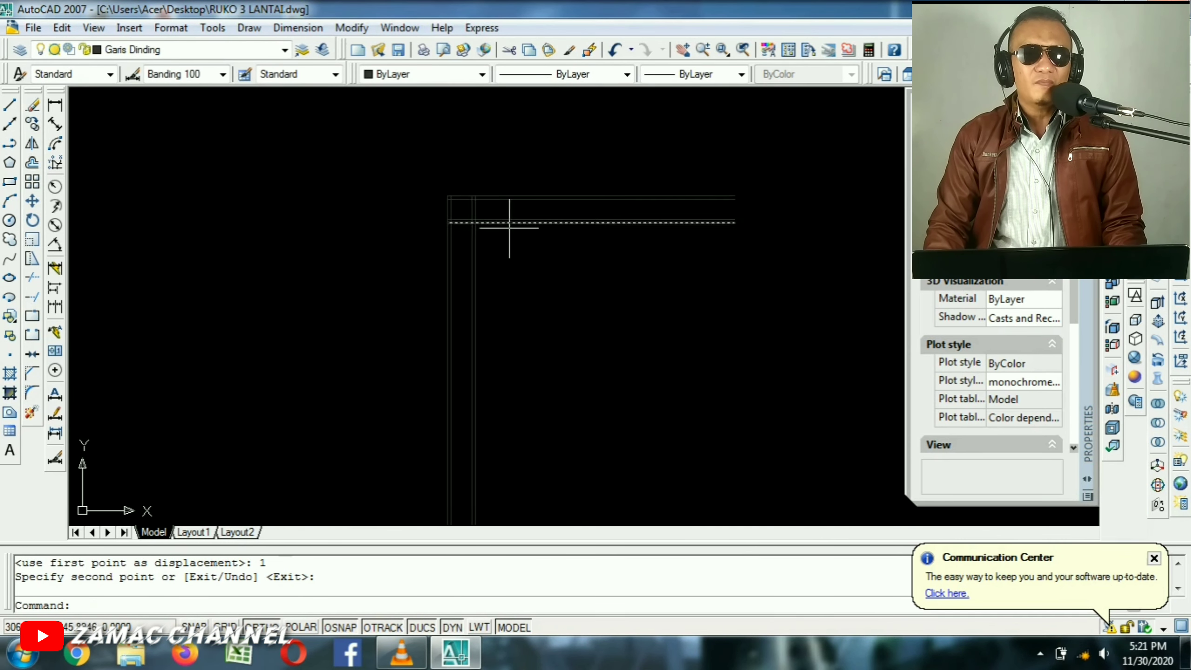
{"action": "middle_click_drag", "start_coordinate": [562, 222], "coordinate": [455, 205]}
{"action": "scroll", "coordinate": [395, 180], "scroll_direction": "up", "scroll_amount": 5}
{"action": "scroll", "coordinate": [387, 211], "scroll_direction": "down", "scroll_amount": 2}
{"action": "scroll", "coordinate": [349, 250], "scroll_direction": "up", "scroll_amount": 3}
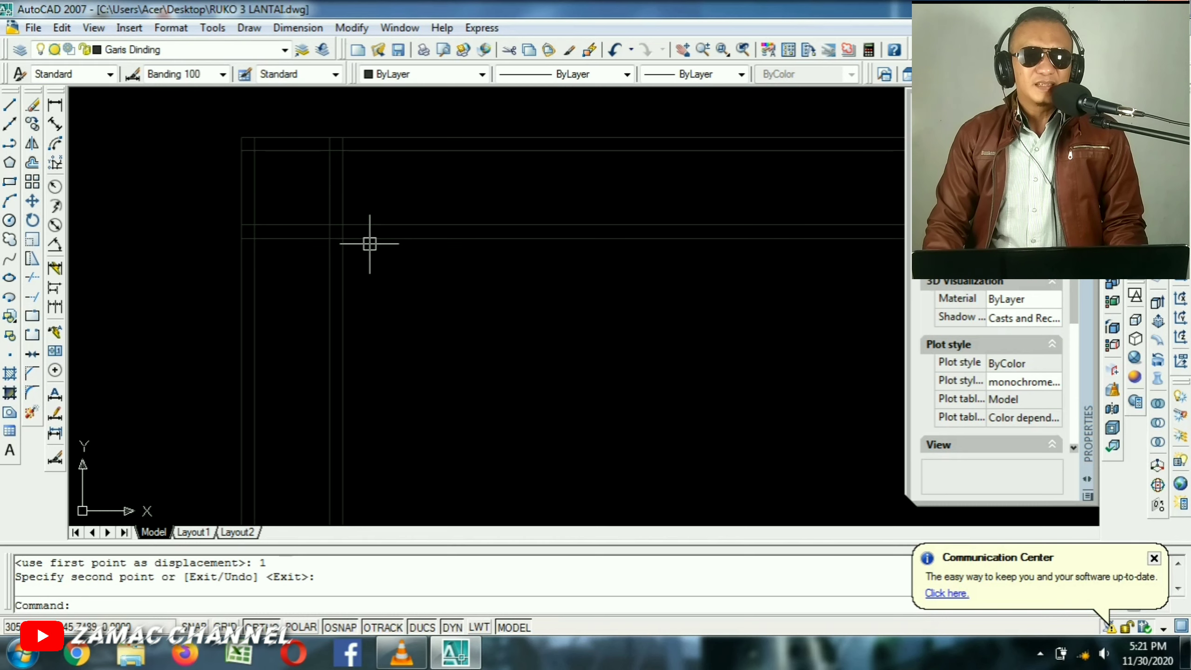
{"action": "scroll", "coordinate": [397, 245], "scroll_direction": "down", "scroll_amount": 10}
{"action": "scroll", "coordinate": [380, 242], "scroll_direction": "up", "scroll_amount": 6}
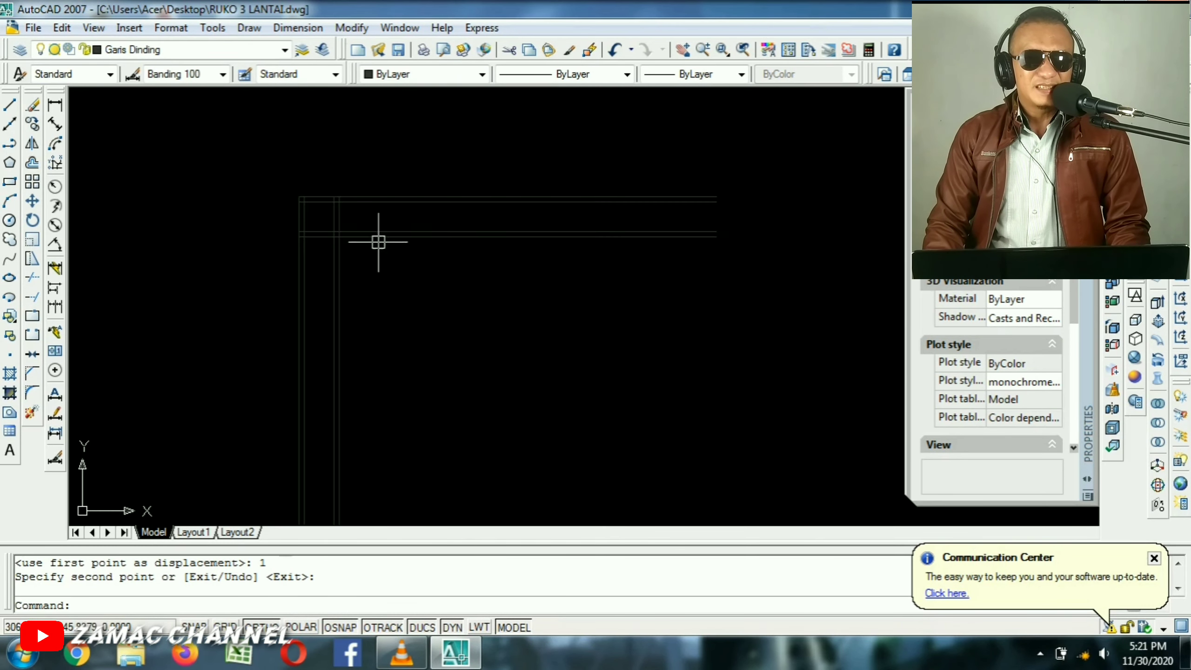
{"action": "type", "text": "c"}
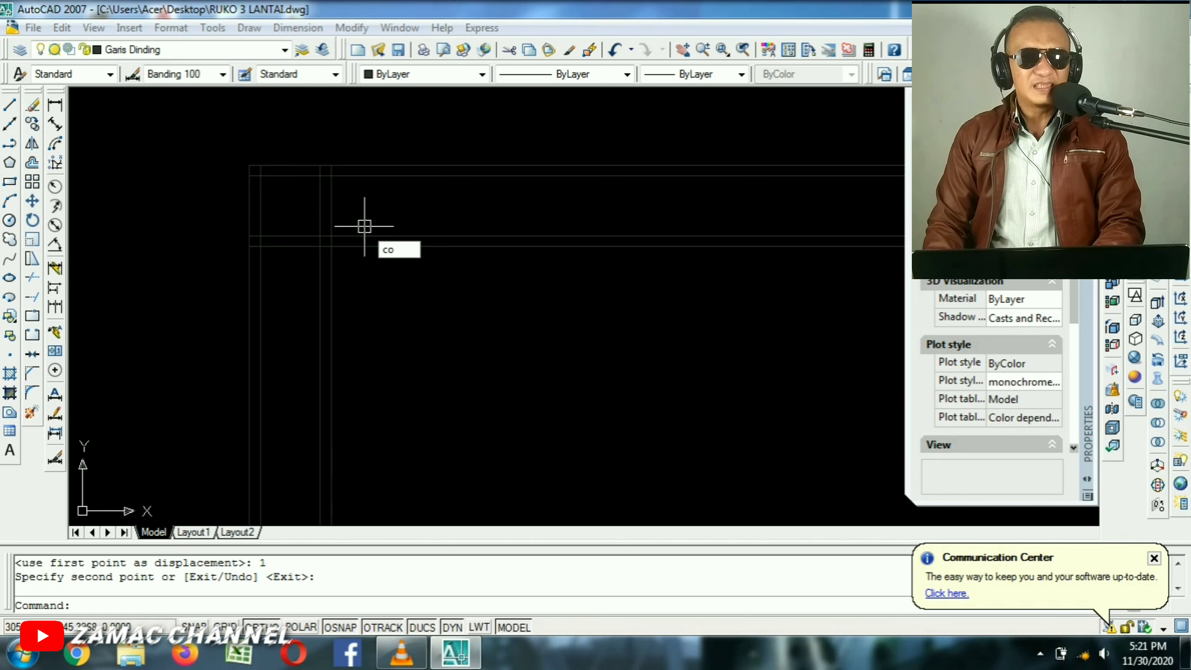
{"action": "type", "text": "o"}
{"action": "key", "text": "Return"}
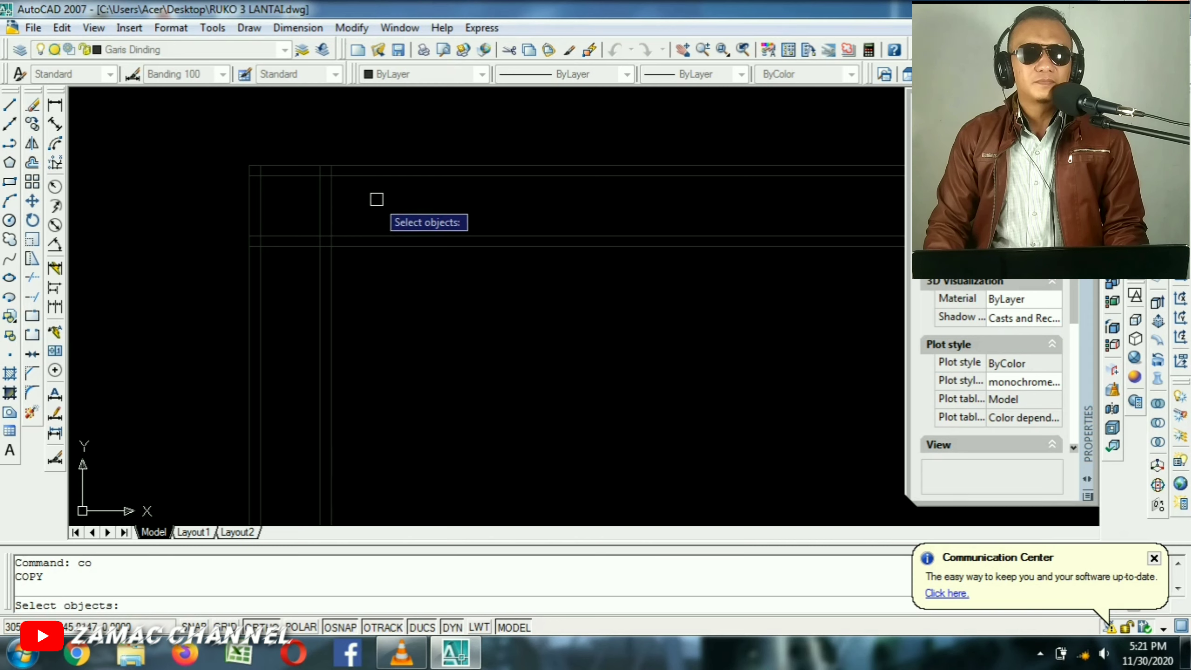
{"action": "key", "text": "Escape"}
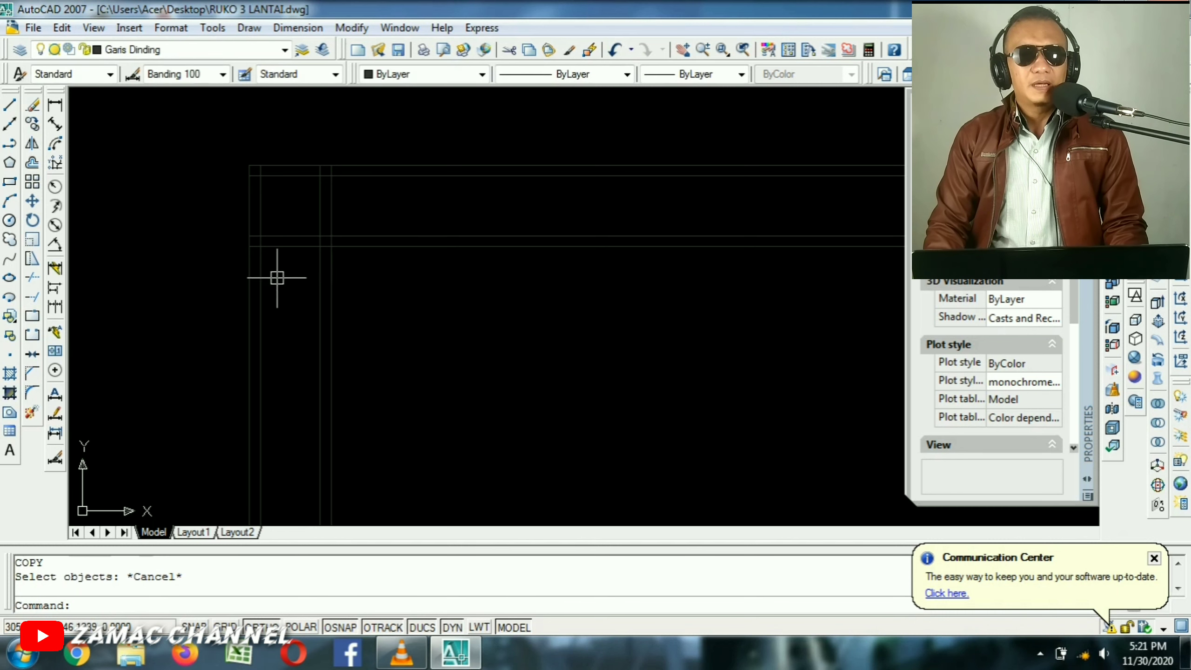
Trim both lines of the inner horizontal wall where they extend left past the inner vertical wall's outer line.
{"action": "middle_click_drag", "start_coordinate": [274, 274], "coordinate": [435, 263]}
{"action": "scroll", "coordinate": [468, 227], "scroll_direction": "up", "scroll_amount": 3}
{"action": "middle_click_drag", "start_coordinate": [564, 243], "coordinate": [500, 346]}
{"action": "middle_click_drag", "start_coordinate": [446, 279], "coordinate": [422, 268]}
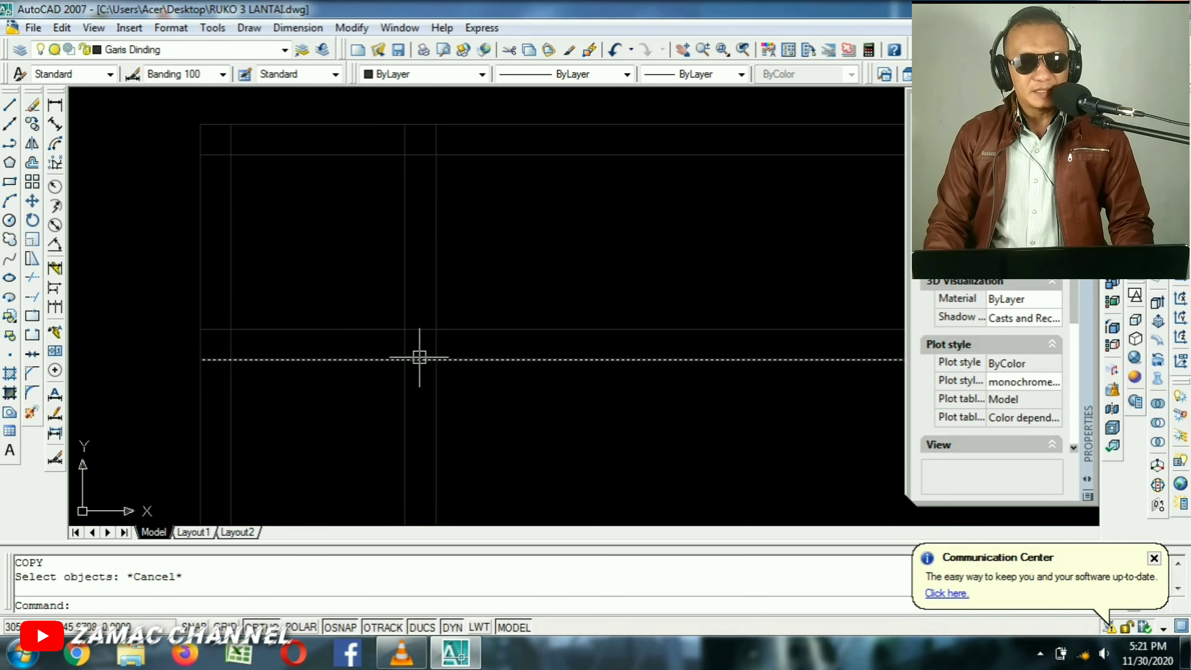
{"action": "scroll", "coordinate": [403, 345], "scroll_direction": "up", "scroll_amount": 2}
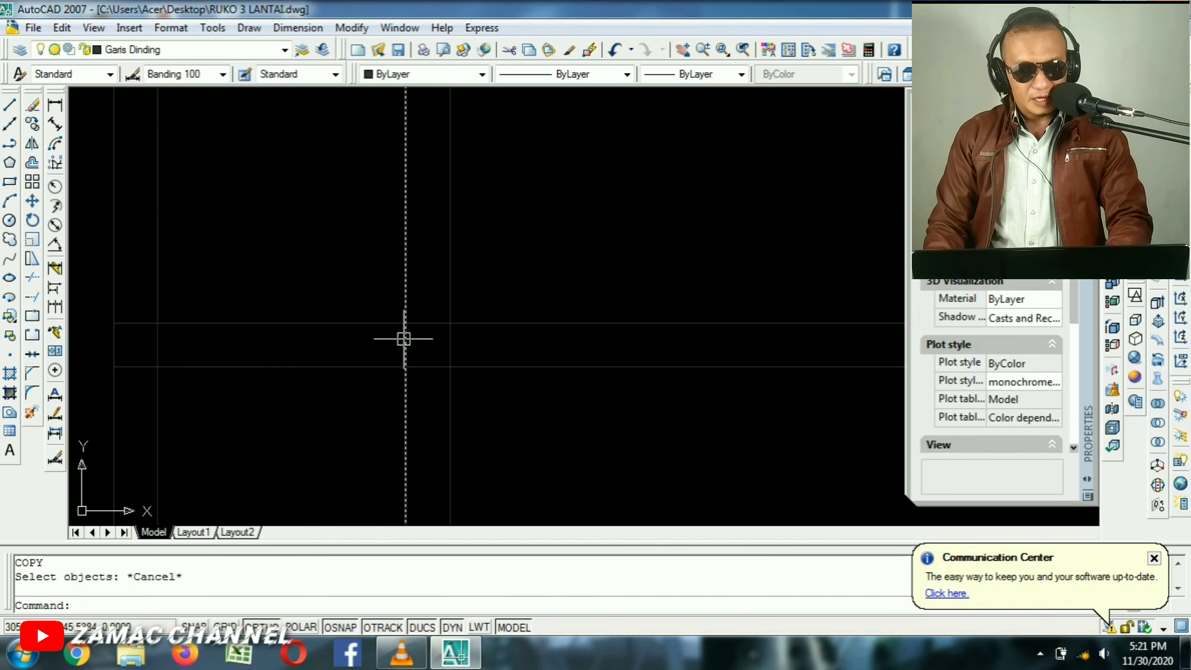
{"action": "type", "text": "t"}
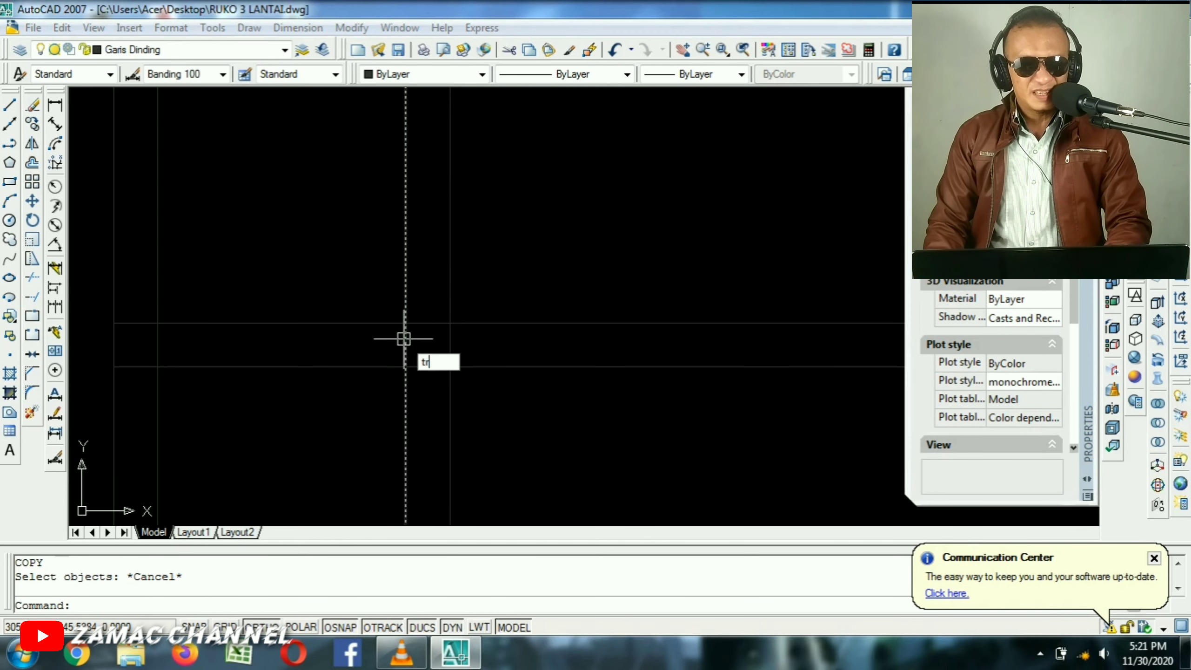
{"action": "type", "text": "r"}
{"action": "key", "text": "Return"}
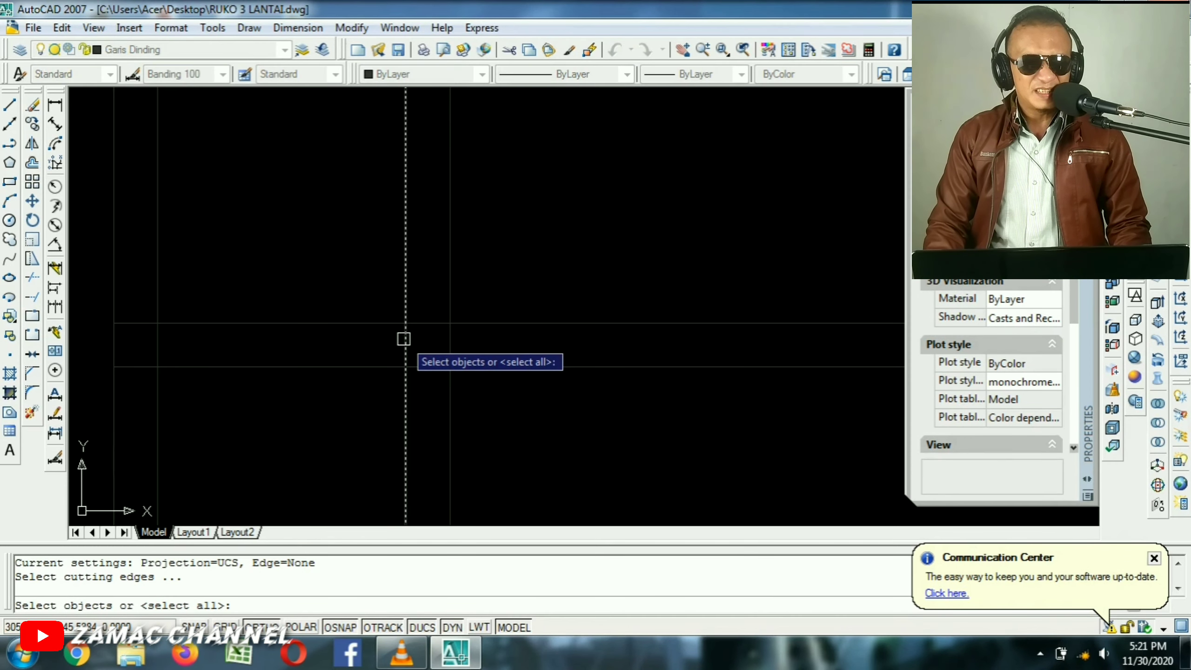
{"action": "left_click", "coordinate": [406, 267]}
{"action": "key", "text": "Return"}
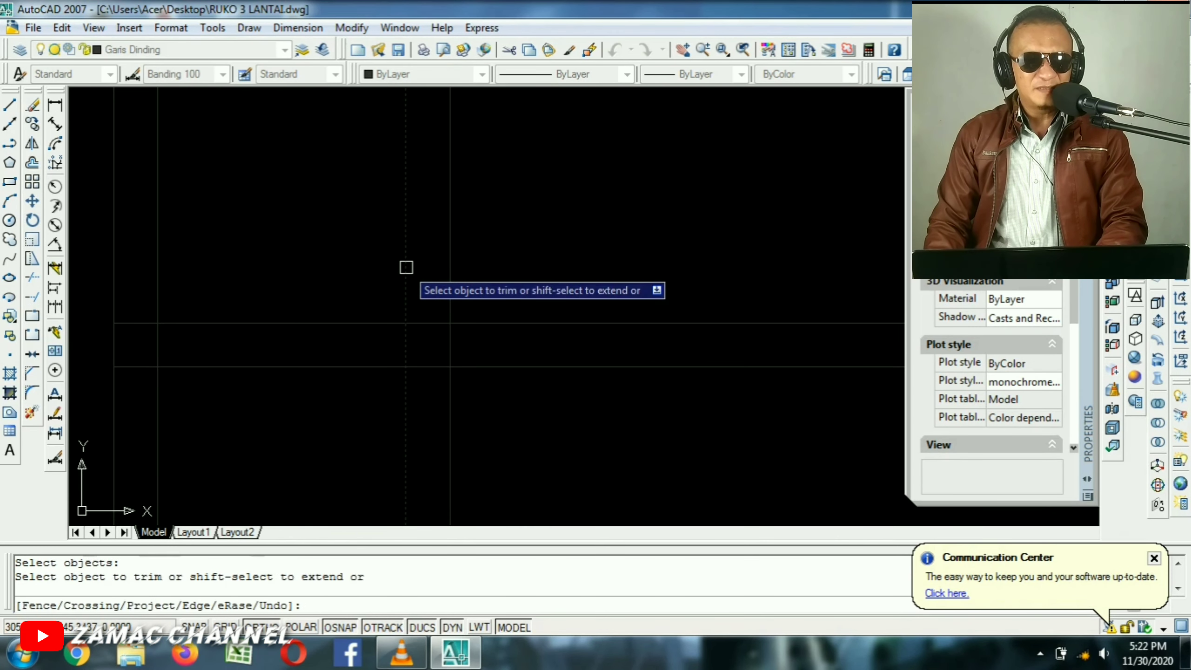
{"action": "left_click", "coordinate": [307, 321]}
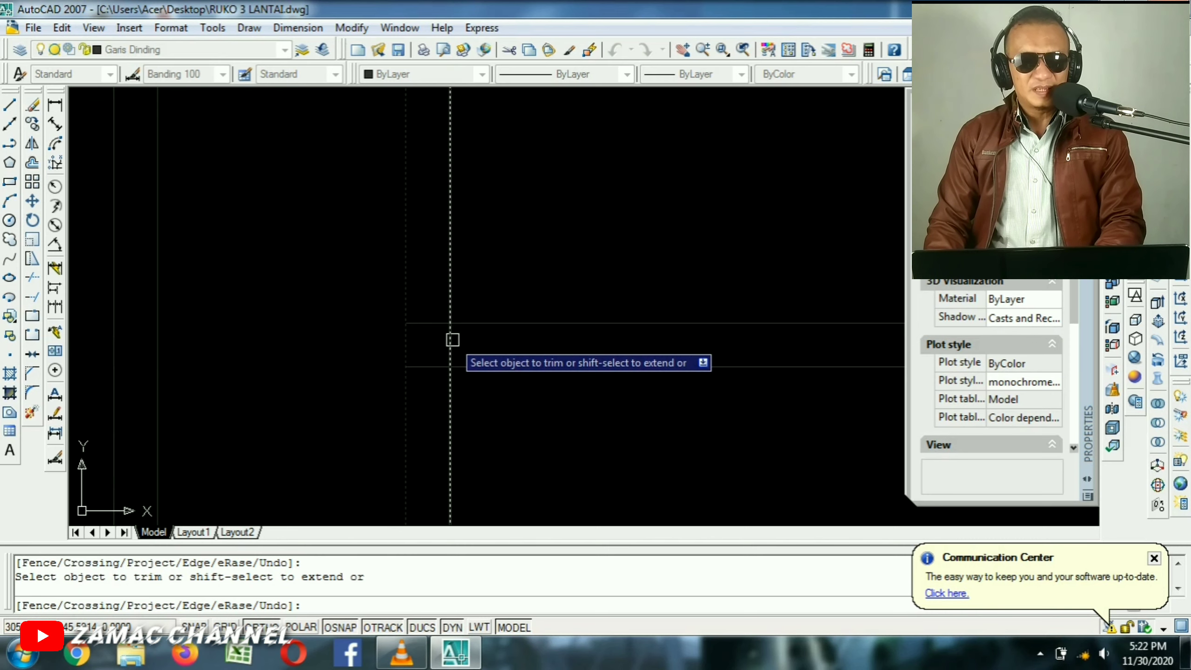
{"action": "key", "text": "Return"}
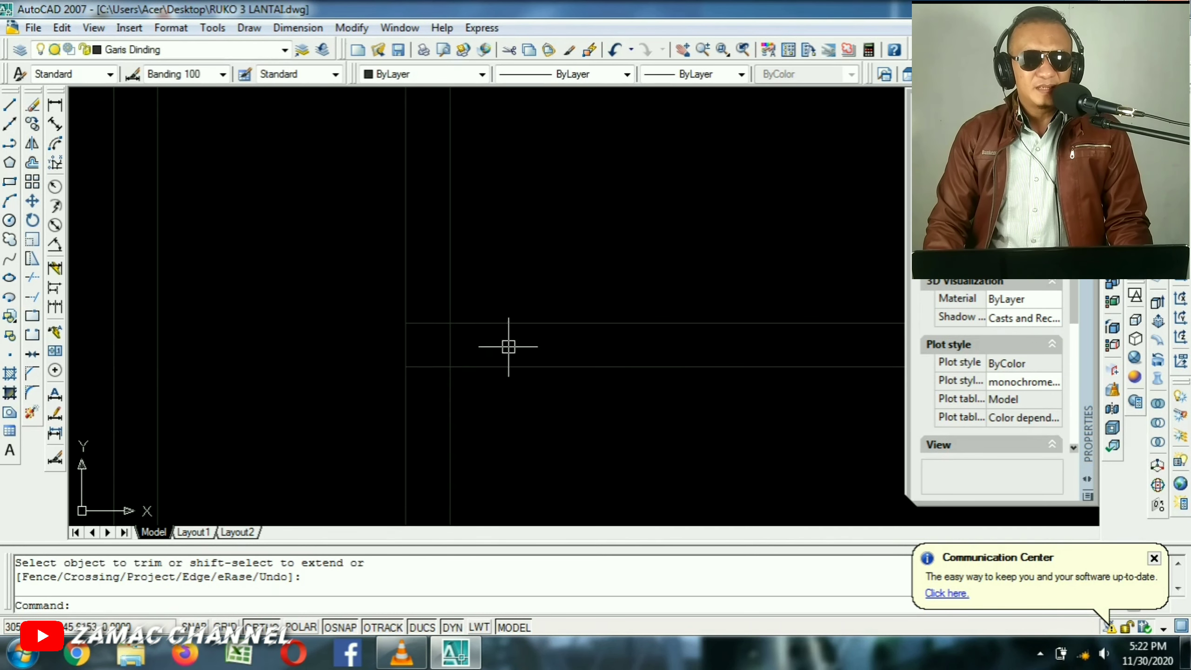
Trim both lines of the inner vertical wall where they extend above the inner horizontal wall's upper line.
{"action": "scroll", "coordinate": [432, 277], "scroll_direction": "down", "scroll_amount": 4}
{"action": "middle_click_drag", "start_coordinate": [431, 277], "coordinate": [461, 340]}
{"action": "scroll", "coordinate": [467, 335], "scroll_direction": "up", "scroll_amount": 3}
{"action": "middle_click_drag", "start_coordinate": [446, 220], "coordinate": [446, 255]}
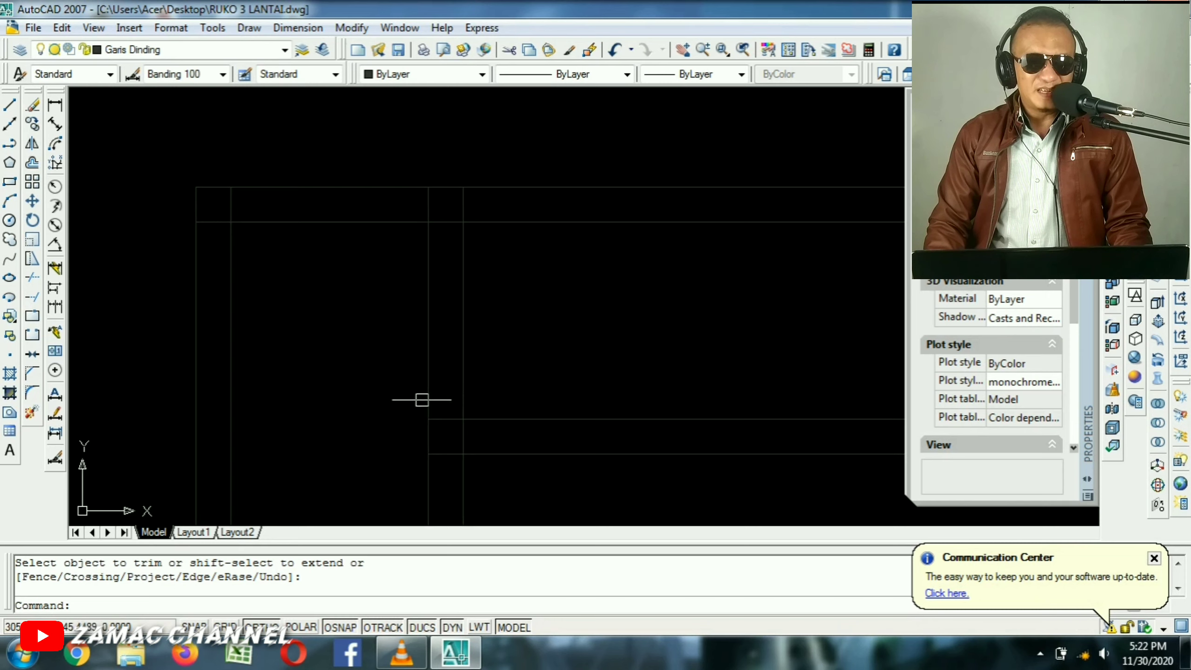
{"action": "scroll", "coordinate": [469, 394], "scroll_direction": "up", "scroll_amount": 2}
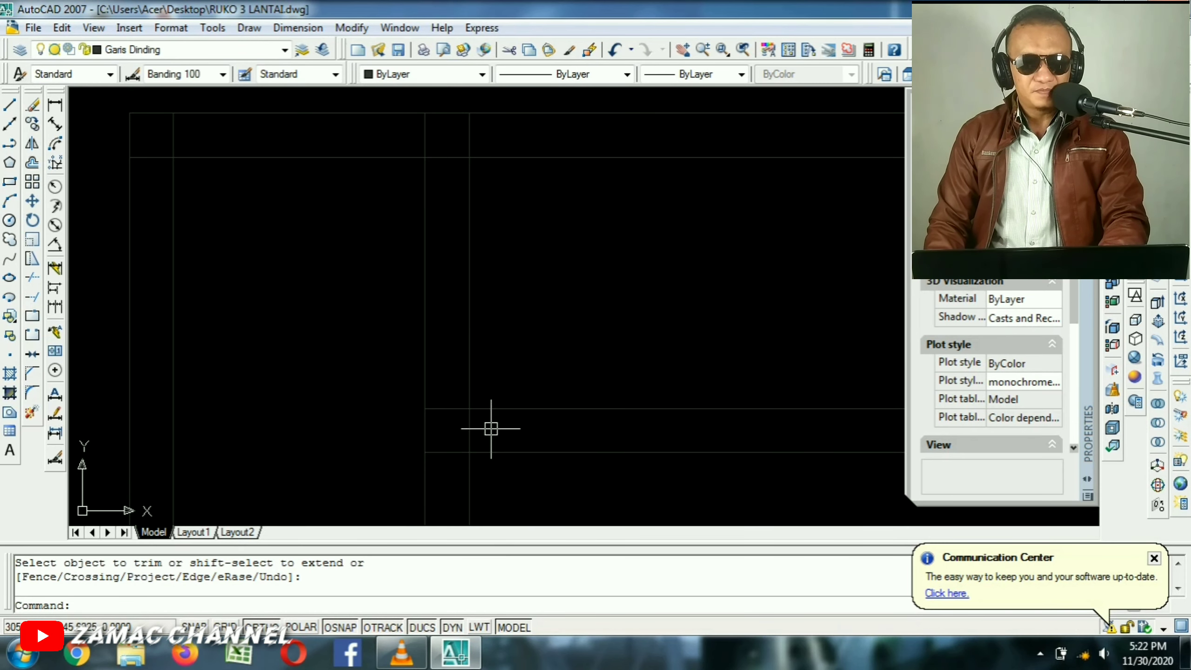
{"action": "type", "text": "tr"}
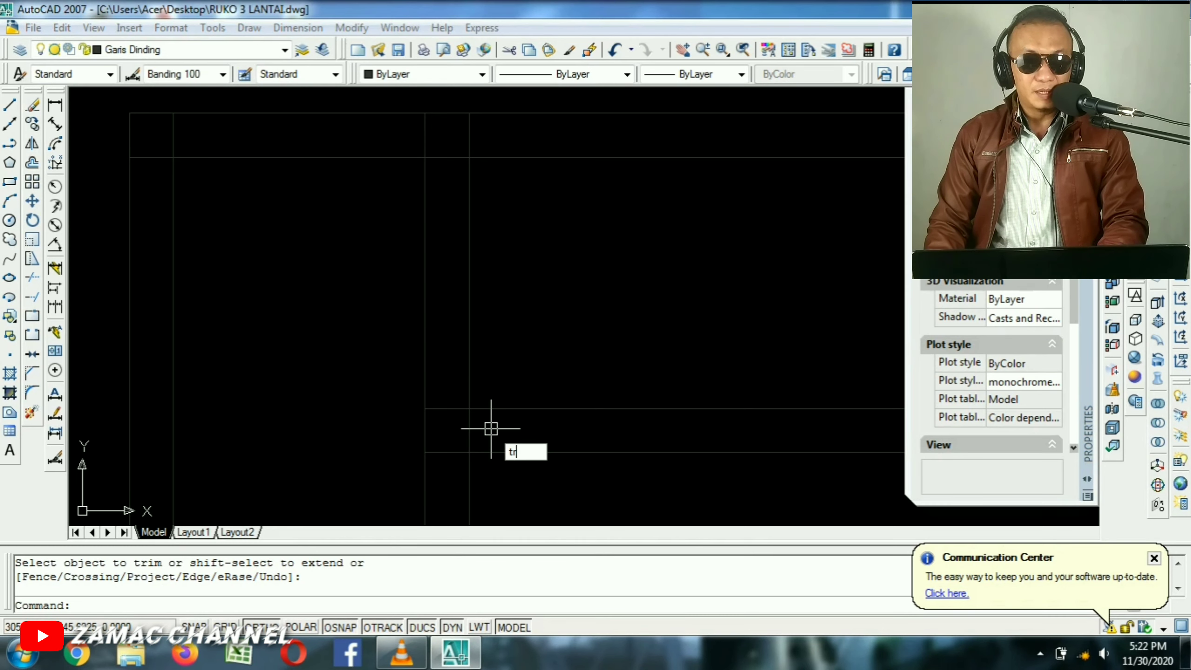
{"action": "key", "text": "Return"}
{"action": "left_click", "coordinate": [498, 409]}
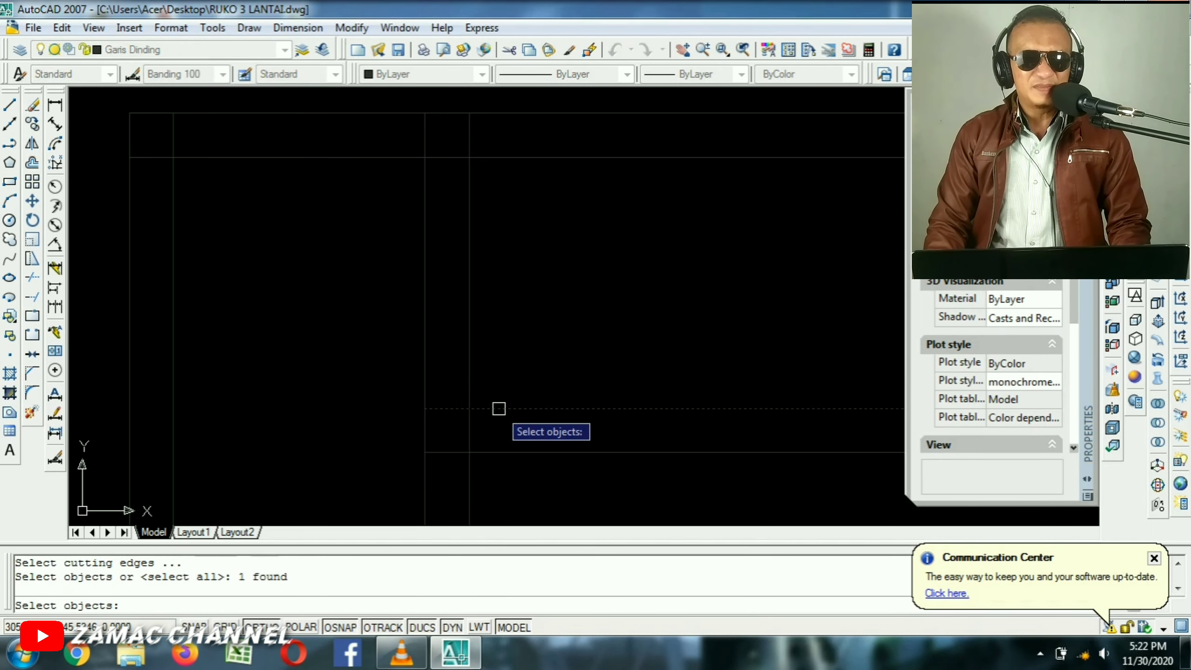
{"action": "key", "text": "Return"}
{"action": "left_click", "coordinate": [525, 254]}
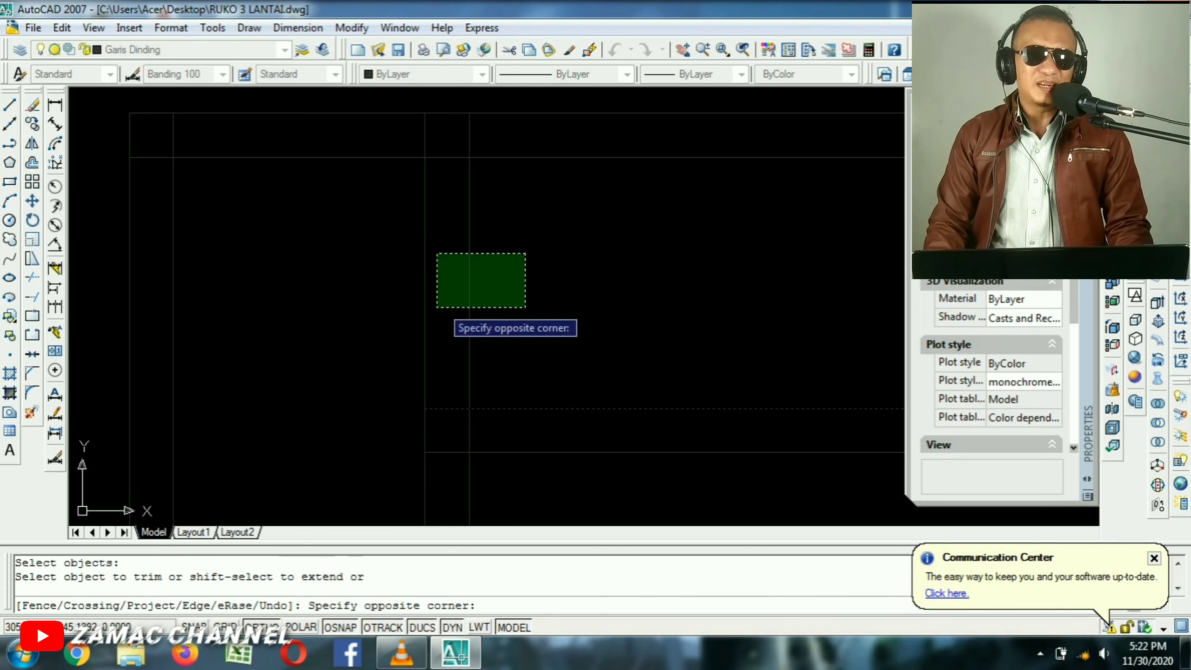
{"action": "left_click", "coordinate": [396, 322]}
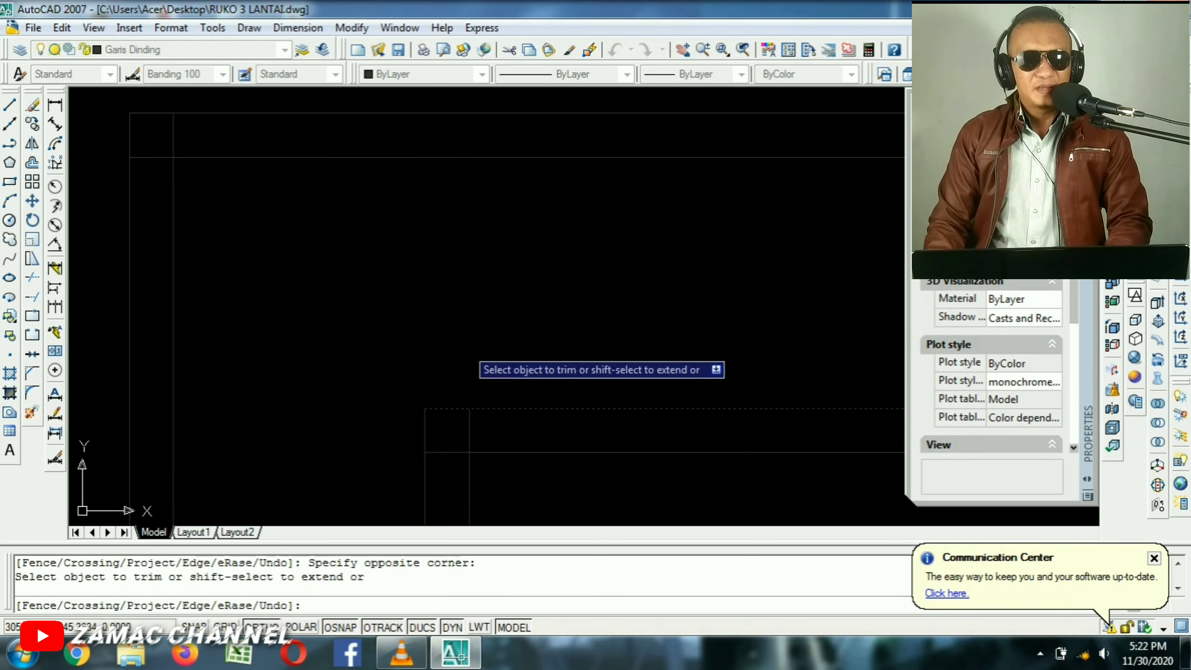
{"action": "key", "text": "Return"}
Draw a 0.4 by 0.4 column rectangle starting from the outer upper-left corner of the inner walls.
{"action": "scroll", "coordinate": [487, 363], "scroll_direction": "down", "scroll_amount": 4}
{"action": "middle_click_drag", "start_coordinate": [591, 380], "coordinate": [493, 359]}
{"action": "middle_click_drag", "start_coordinate": [575, 336], "coordinate": [460, 300]}
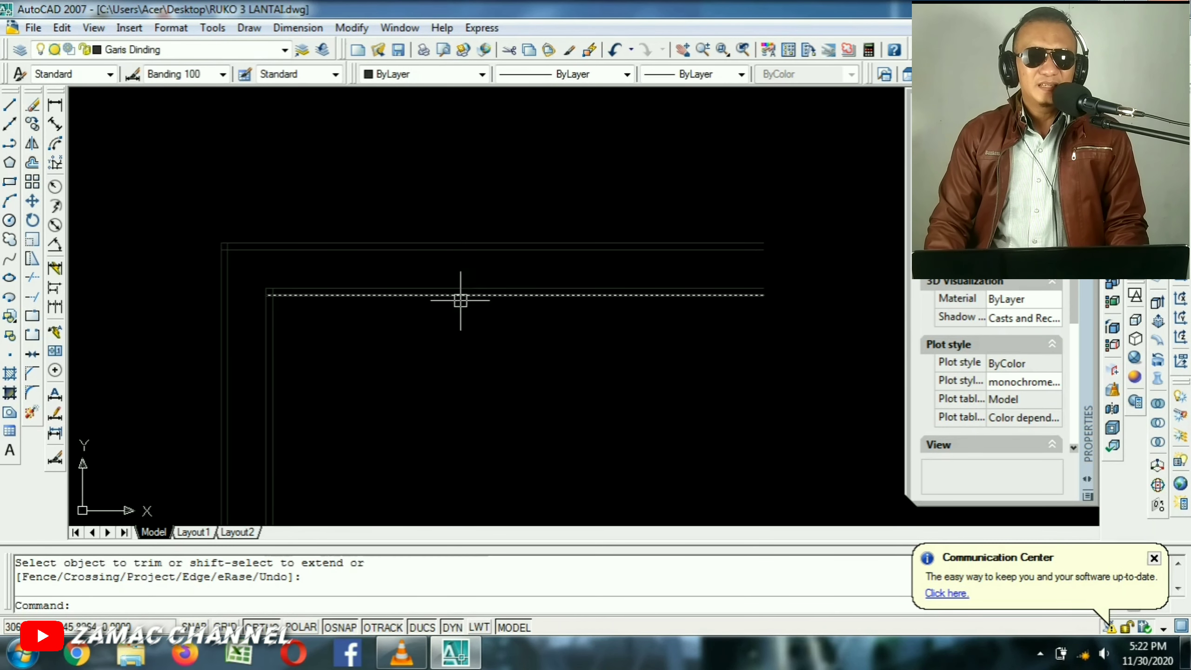
{"action": "middle_click_drag", "start_coordinate": [328, 322], "coordinate": [414, 324]}
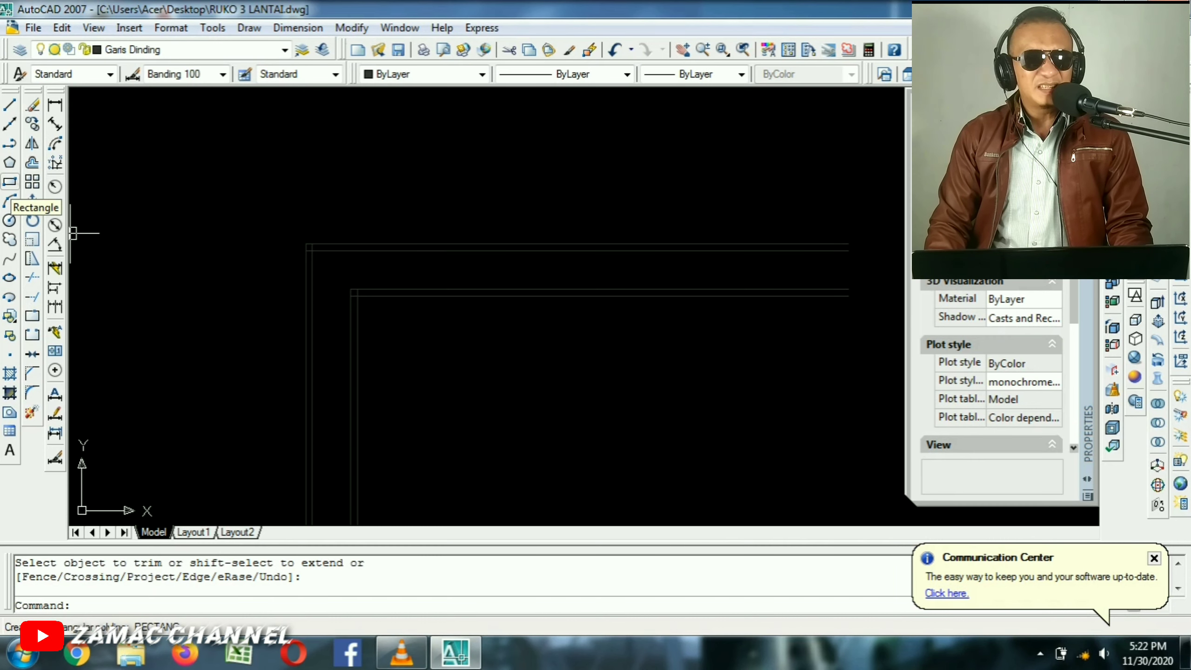
{"action": "left_click", "coordinate": [10, 181]}
{"action": "scroll", "coordinate": [304, 272], "scroll_direction": "up", "scroll_amount": 5}
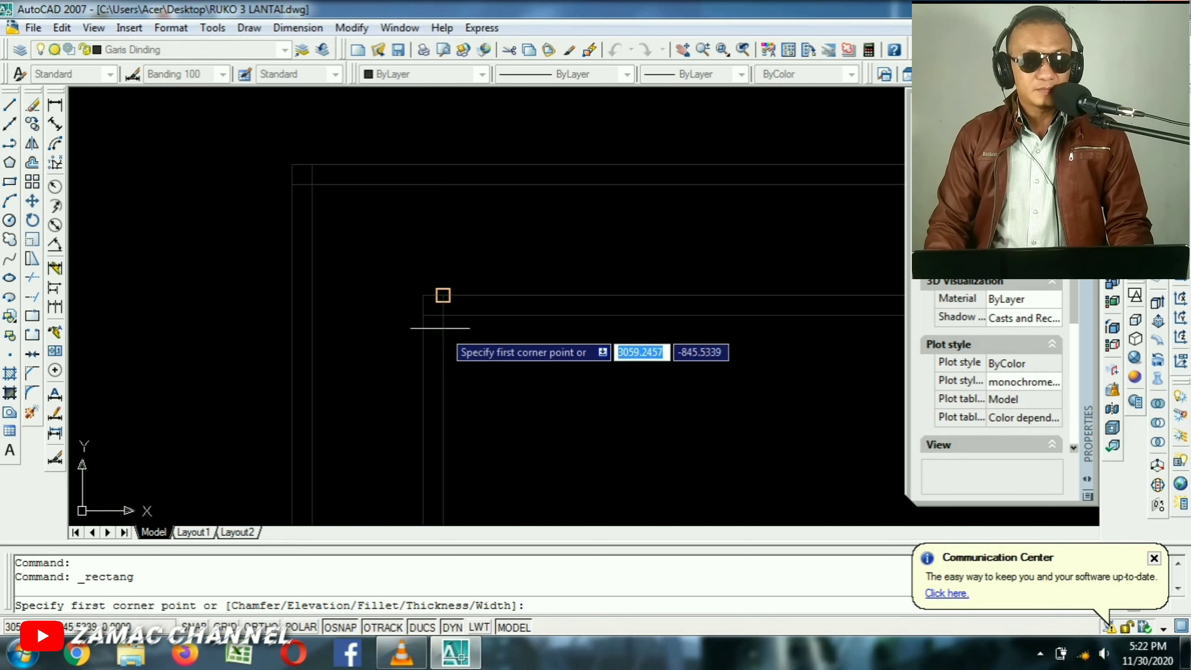
{"action": "scroll", "coordinate": [432, 319], "scroll_direction": "up", "scroll_amount": 3}
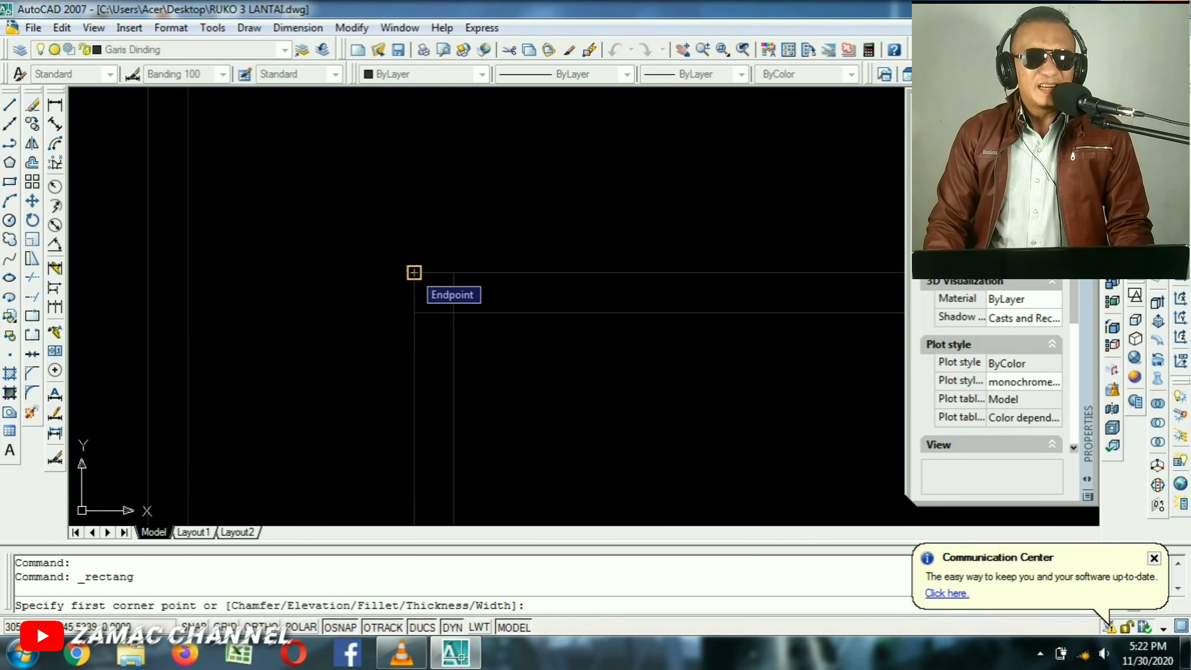
{"action": "scroll", "coordinate": [414, 272], "scroll_direction": "up", "scroll_amount": 3}
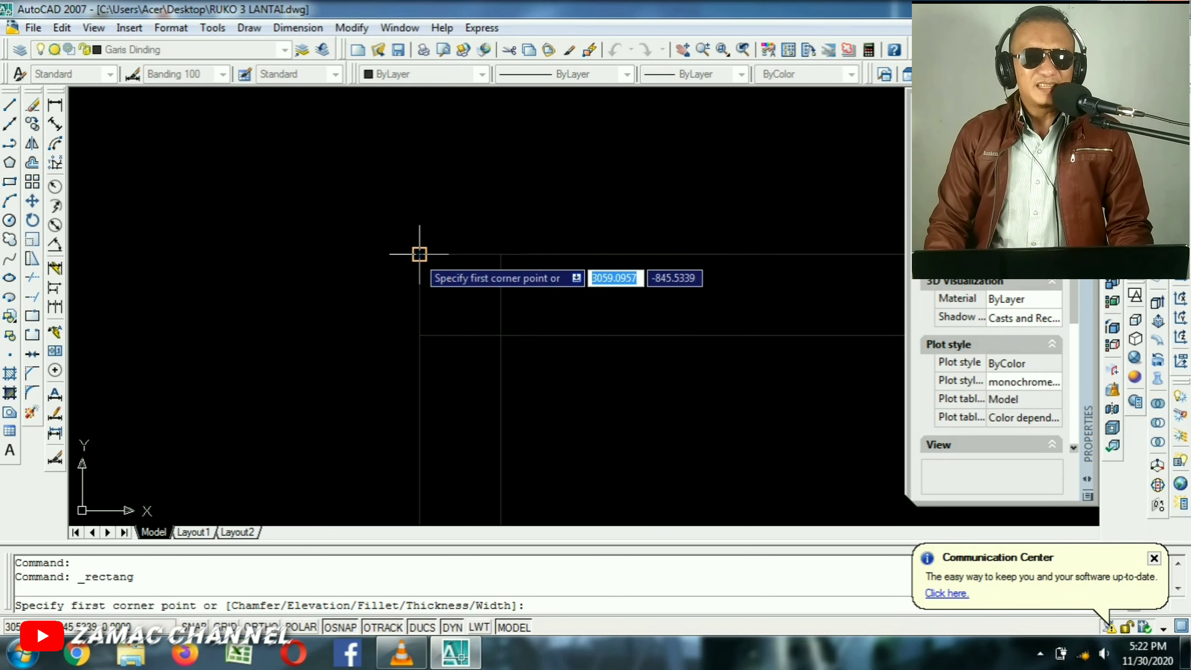
{"action": "left_click", "coordinate": [419, 254]}
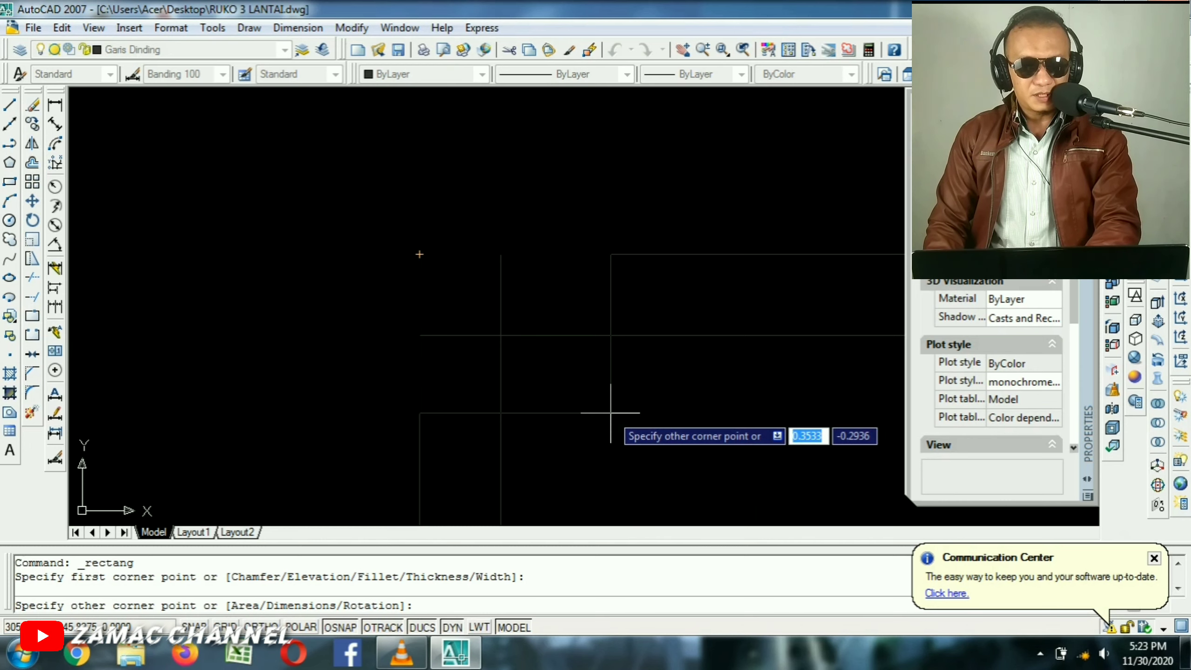
{"action": "type", "text": "-"}
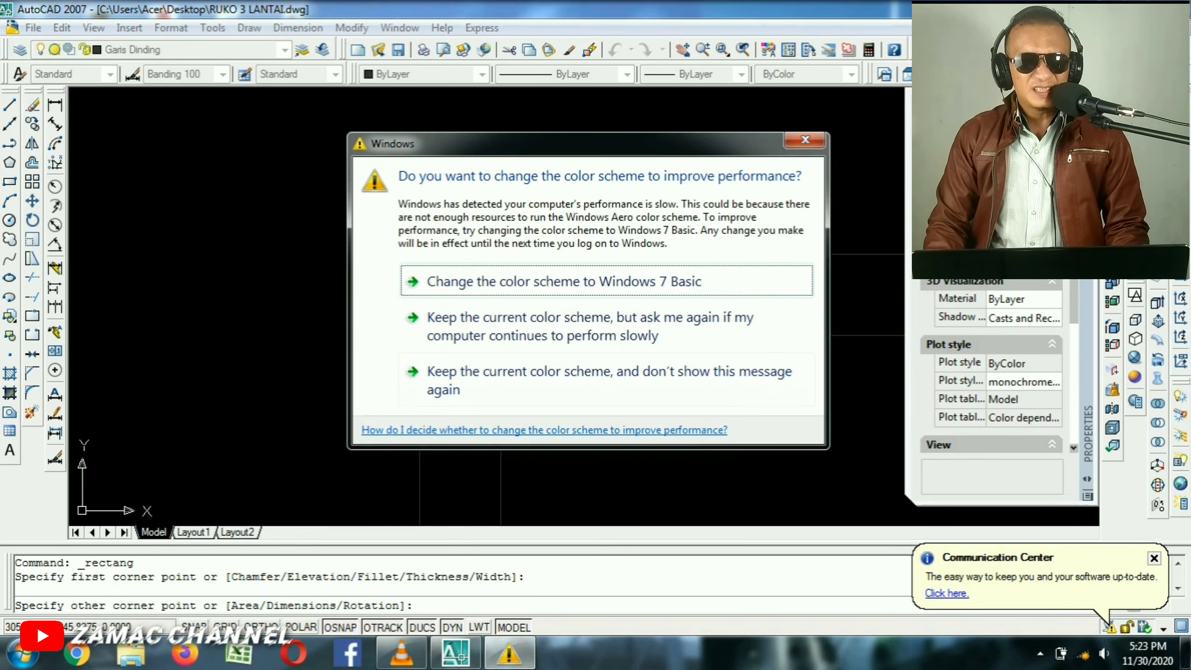
{"action": "left_click", "coordinate": [805, 139]}
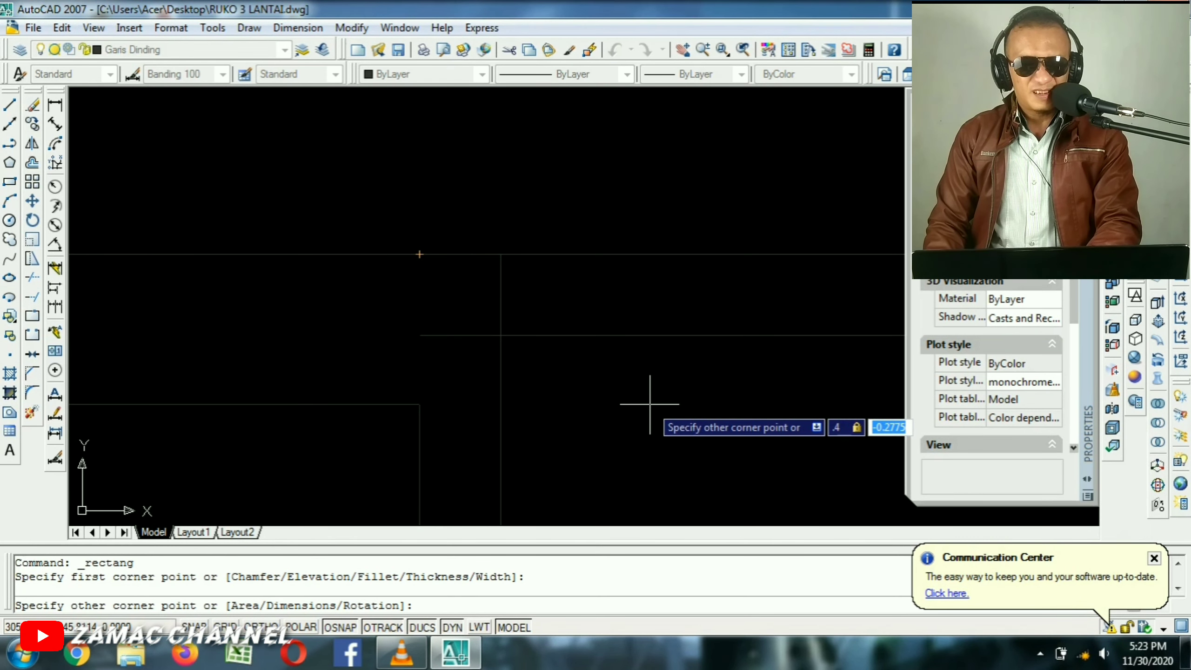
{"action": "type", "text": "."}
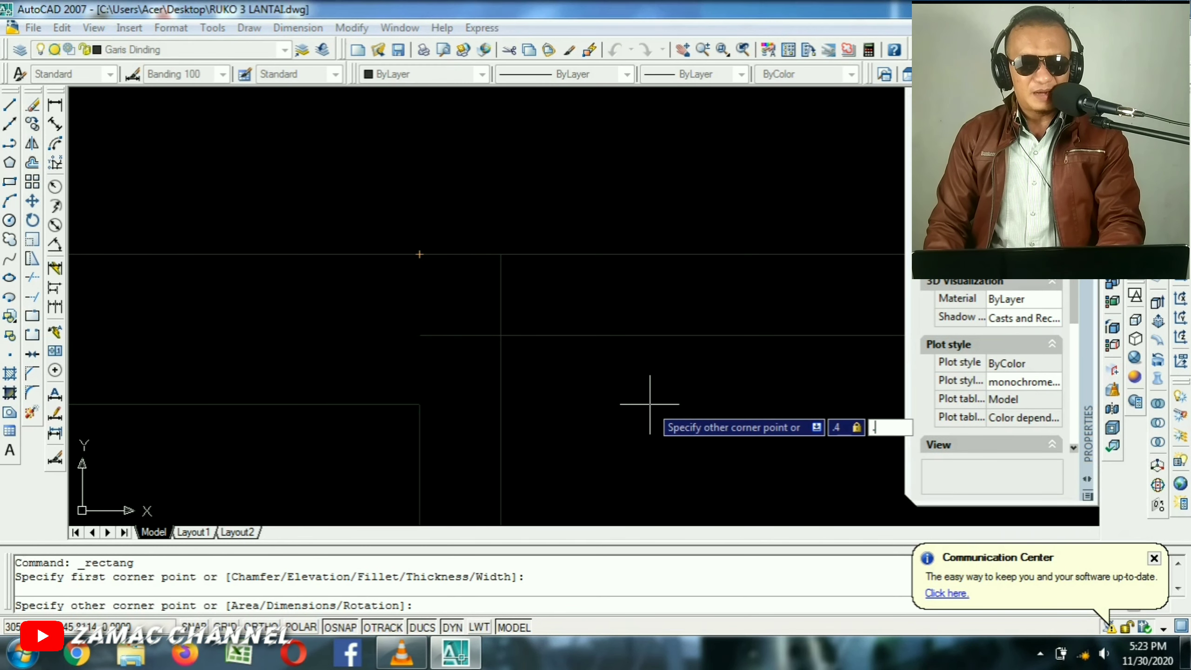
{"action": "type", "text": "4"}
{"action": "key", "text": "Return"}
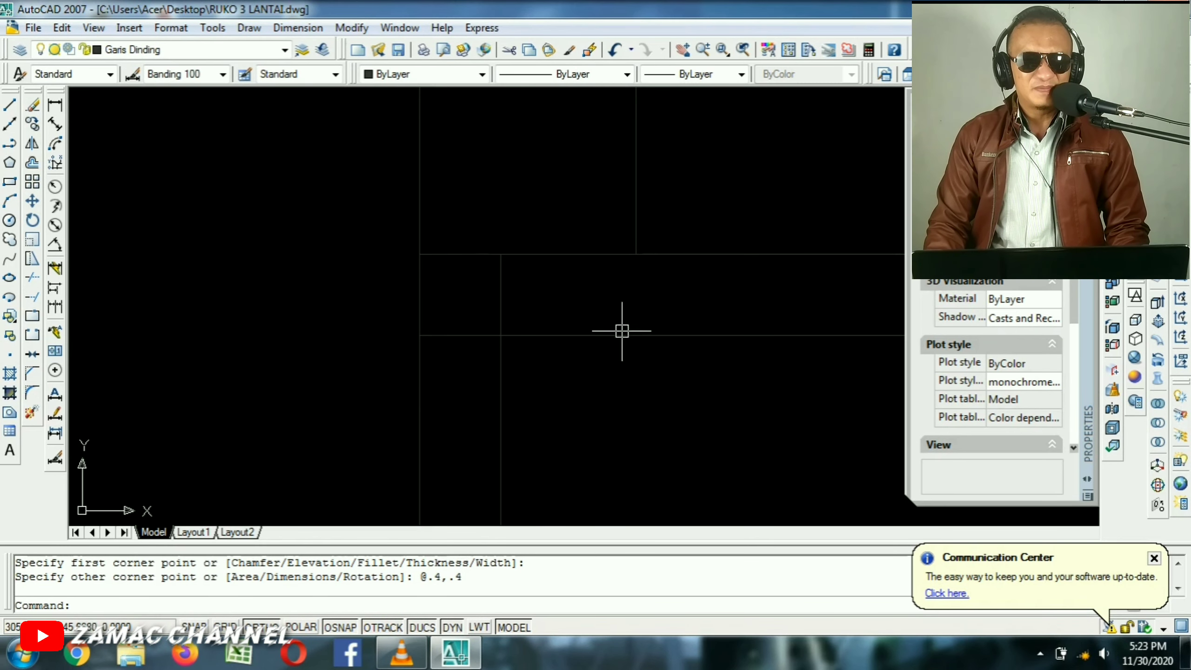
Assign the column square to the Garis kolom layer.
{"action": "scroll", "coordinate": [621, 330], "scroll_direction": "up", "scroll_amount": 4}
{"action": "scroll", "coordinate": [599, 248], "scroll_direction": "up", "scroll_amount": 3}
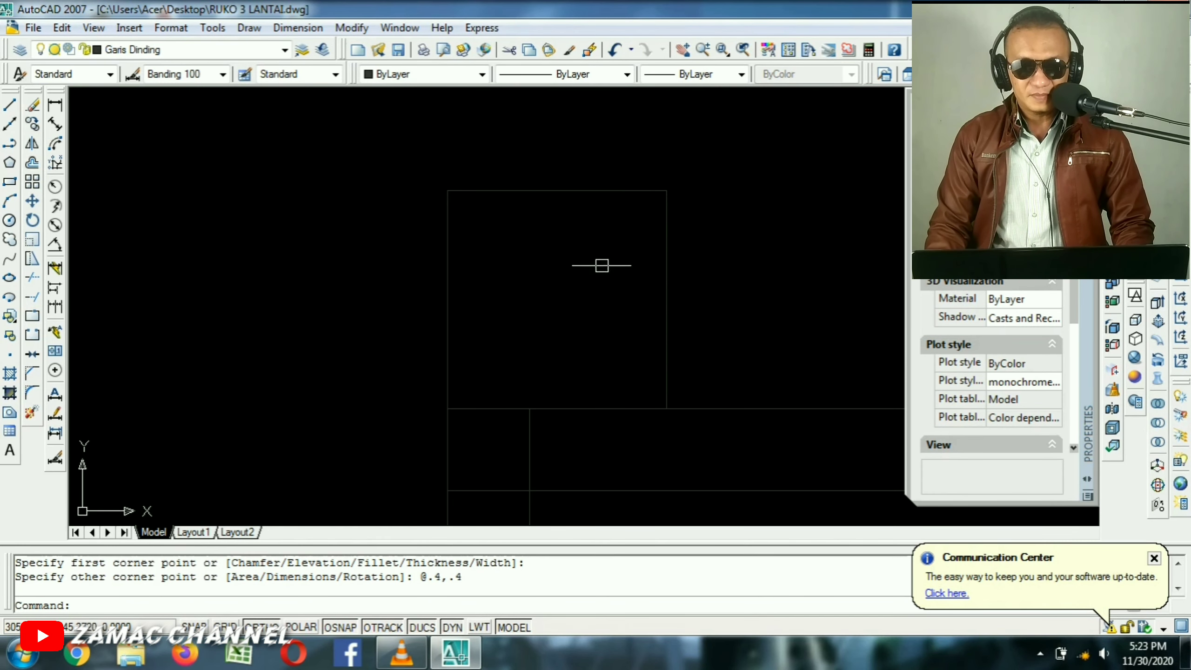
{"action": "left_click", "coordinate": [733, 157]}
{"action": "left_click", "coordinate": [370, 373]}
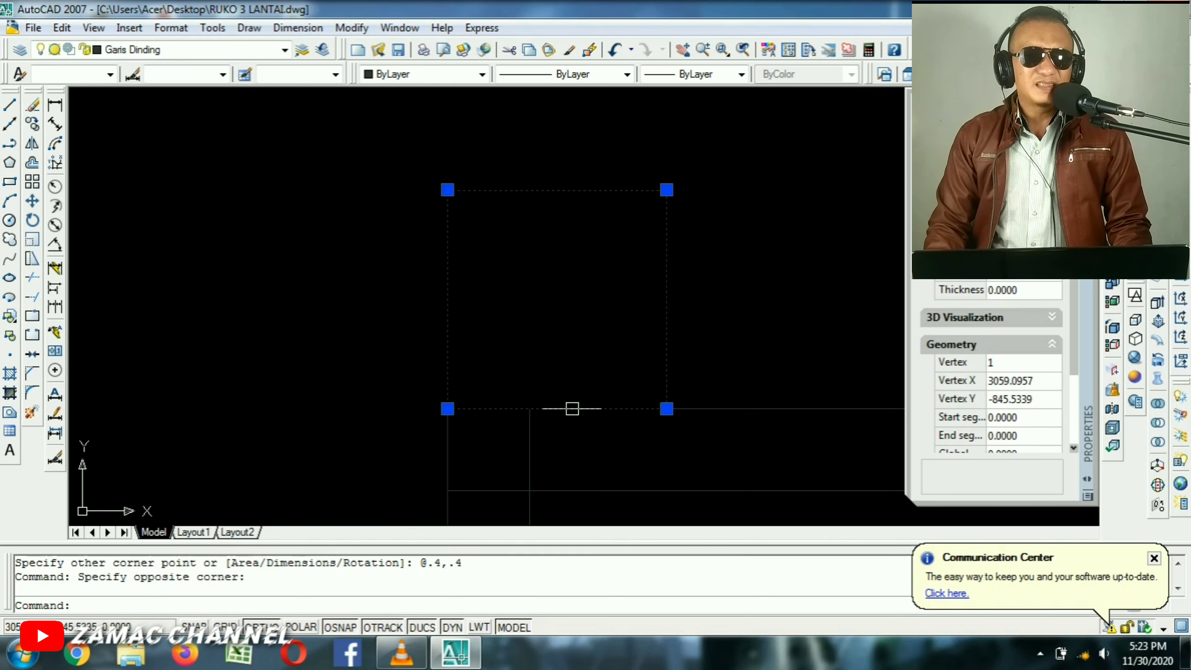
{"action": "left_click", "coordinate": [140, 49]}
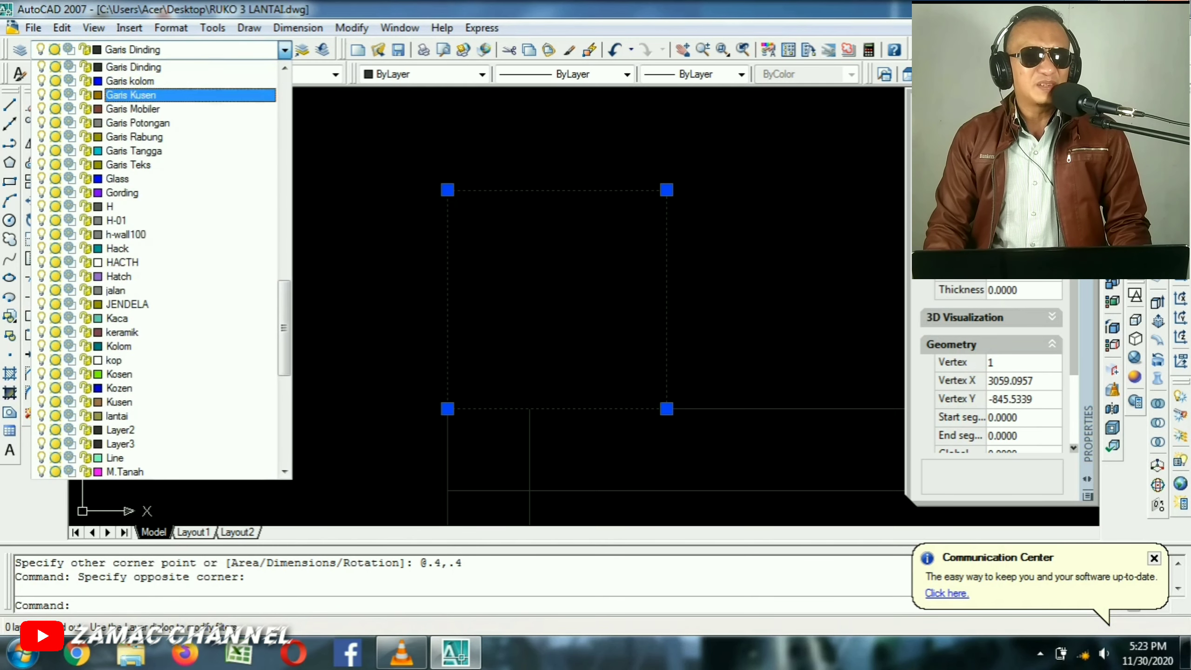
{"action": "left_click", "coordinate": [141, 81]}
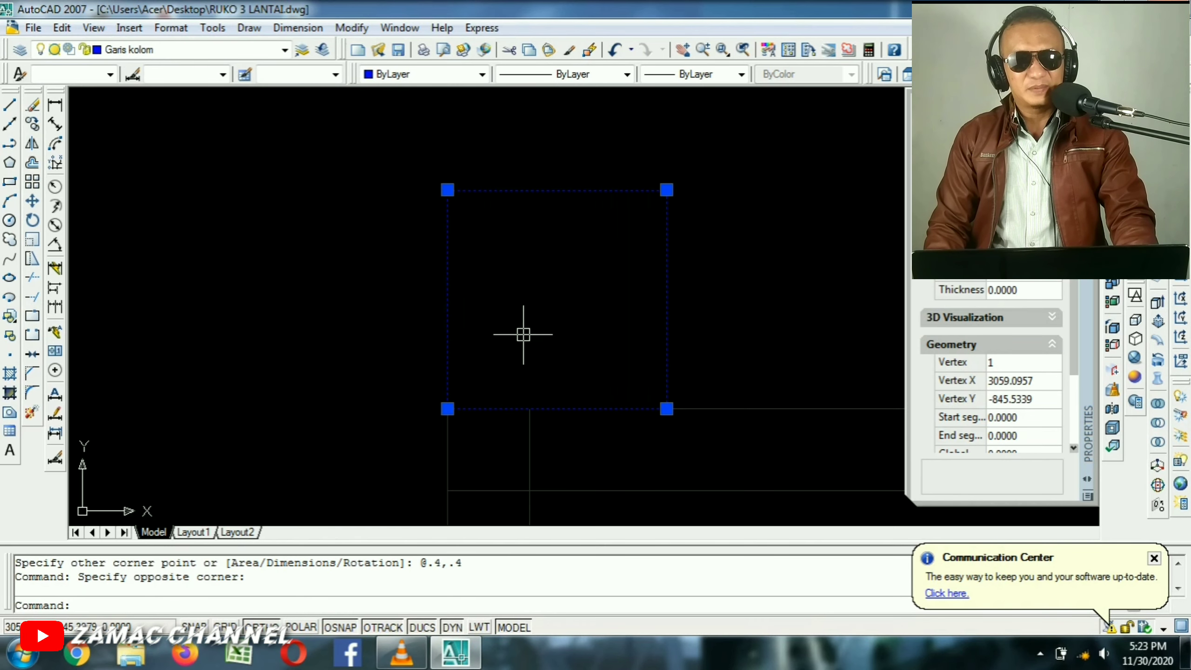
{"action": "key", "text": "Escape"}
Move the column square down by its upper-left corner onto the inner walls' outer corner.
{"action": "scroll", "coordinate": [550, 364], "scroll_direction": "down", "scroll_amount": 4}
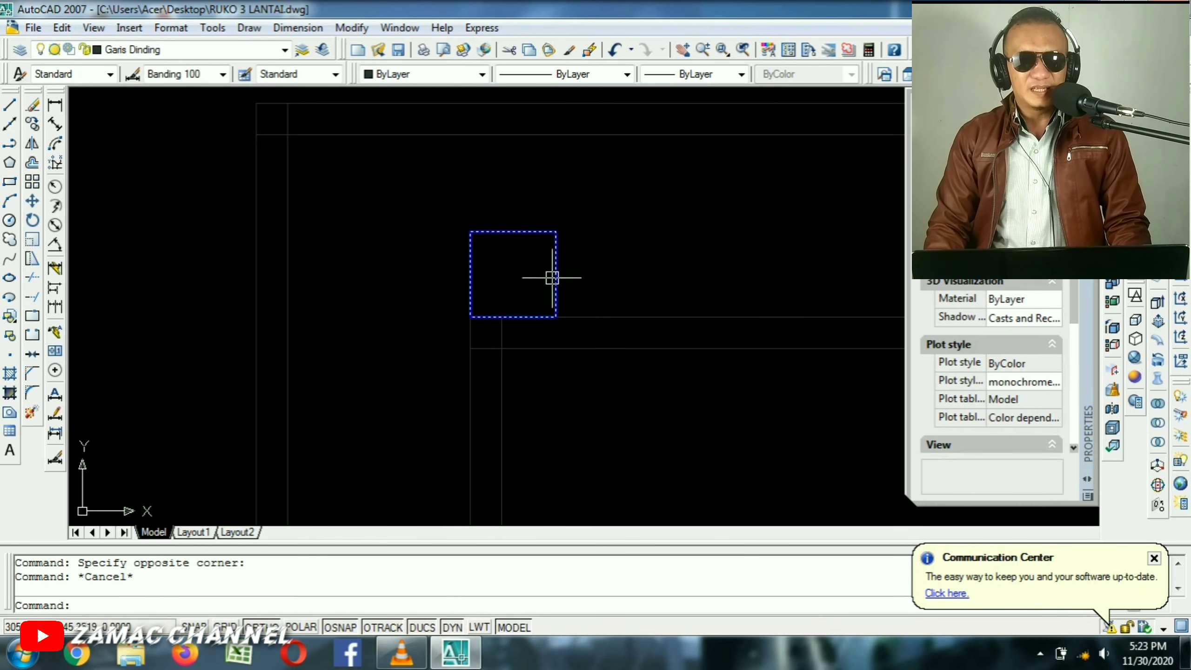
{"action": "scroll", "coordinate": [511, 272], "scroll_direction": "up", "scroll_amount": 2}
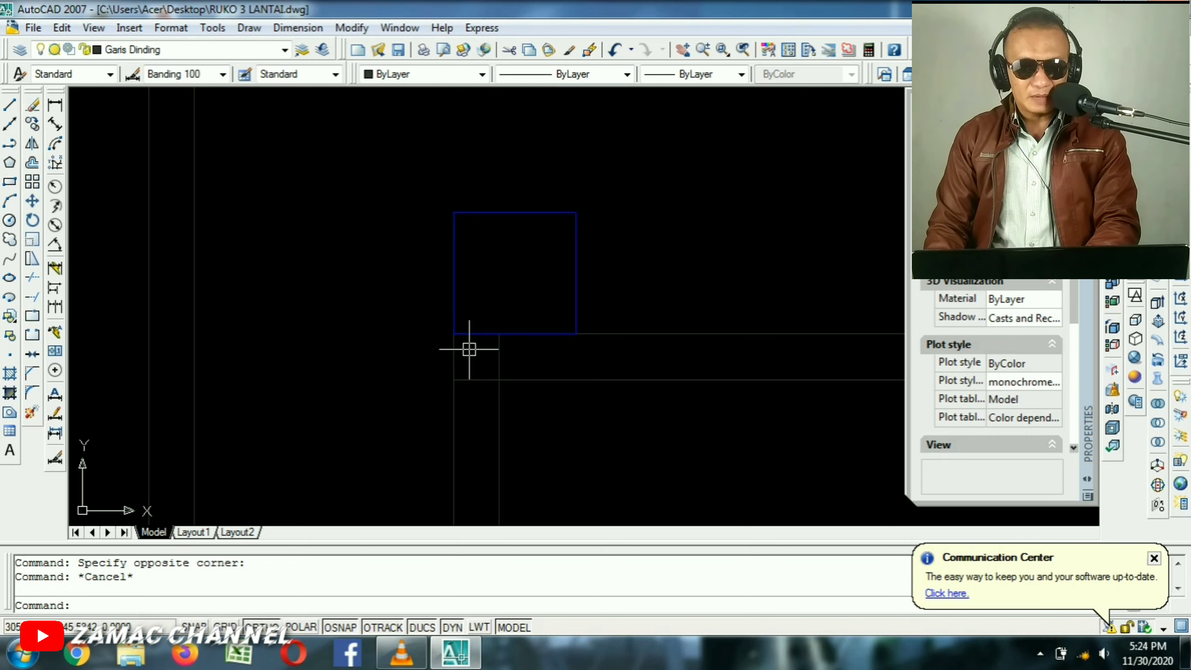
{"action": "type", "text": "m"}
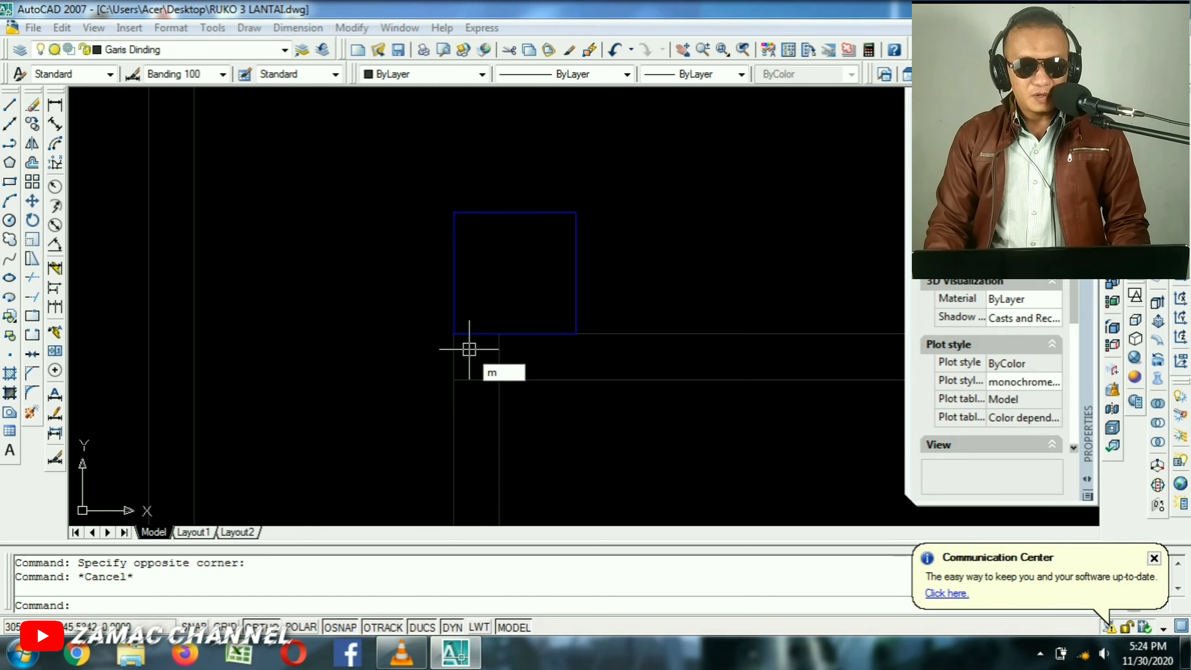
{"action": "key", "text": "Return"}
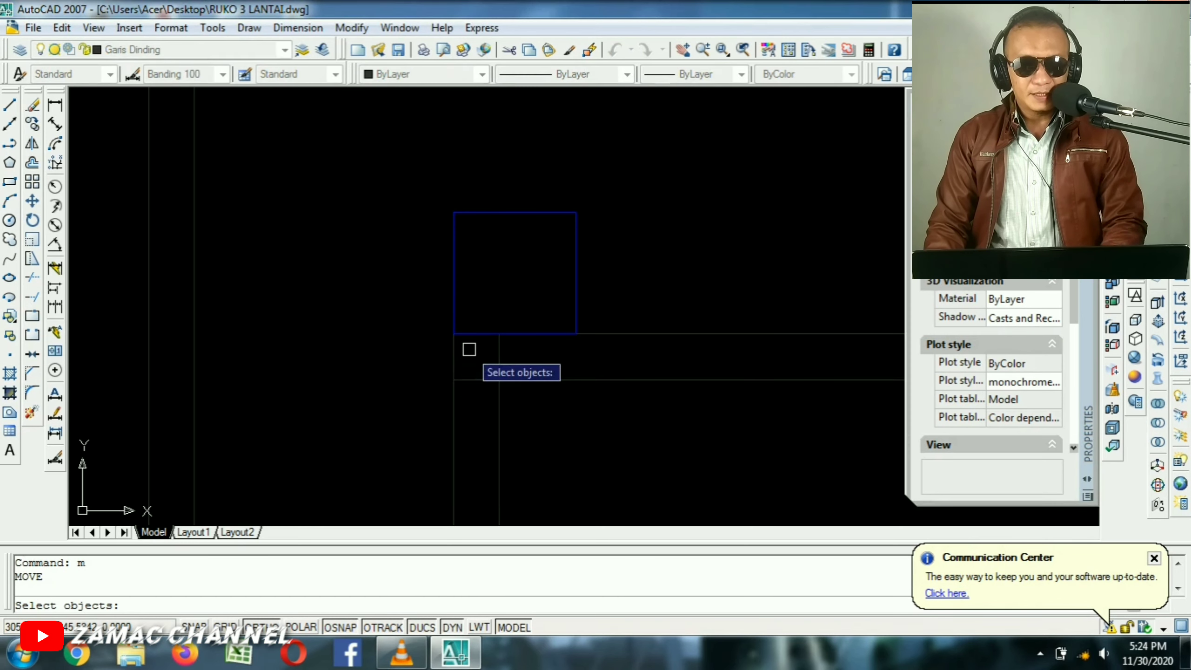
{"action": "left_click", "coordinate": [499, 212]}
{"action": "key", "text": "Return"}
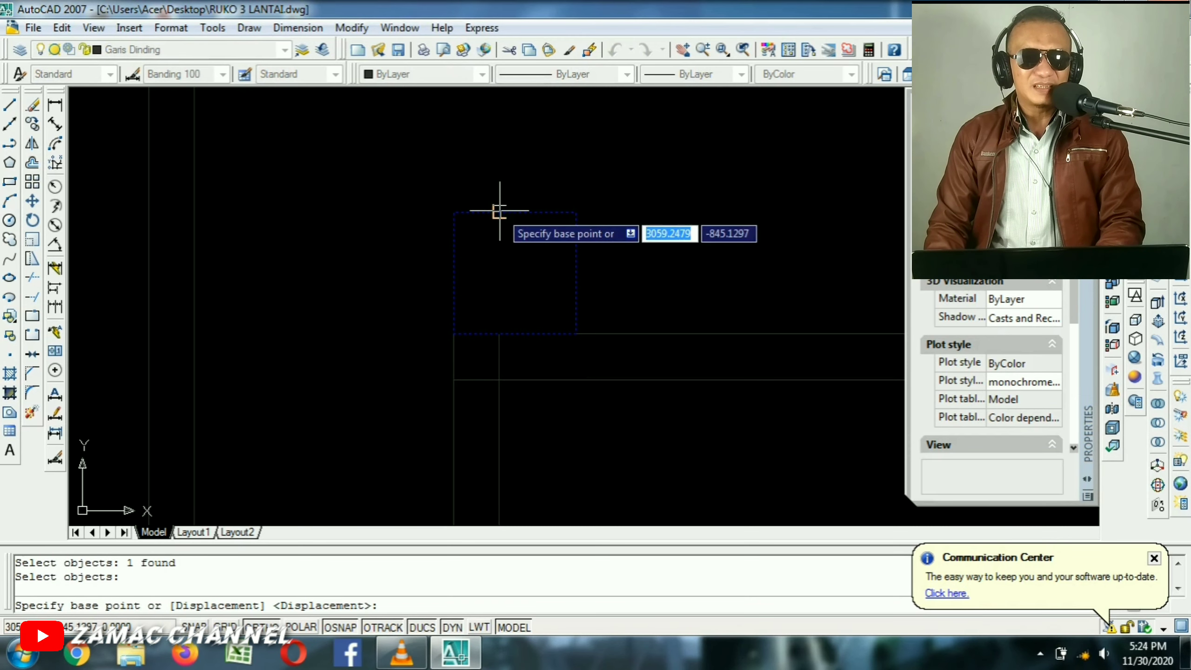
{"action": "left_click", "coordinate": [453, 212]}
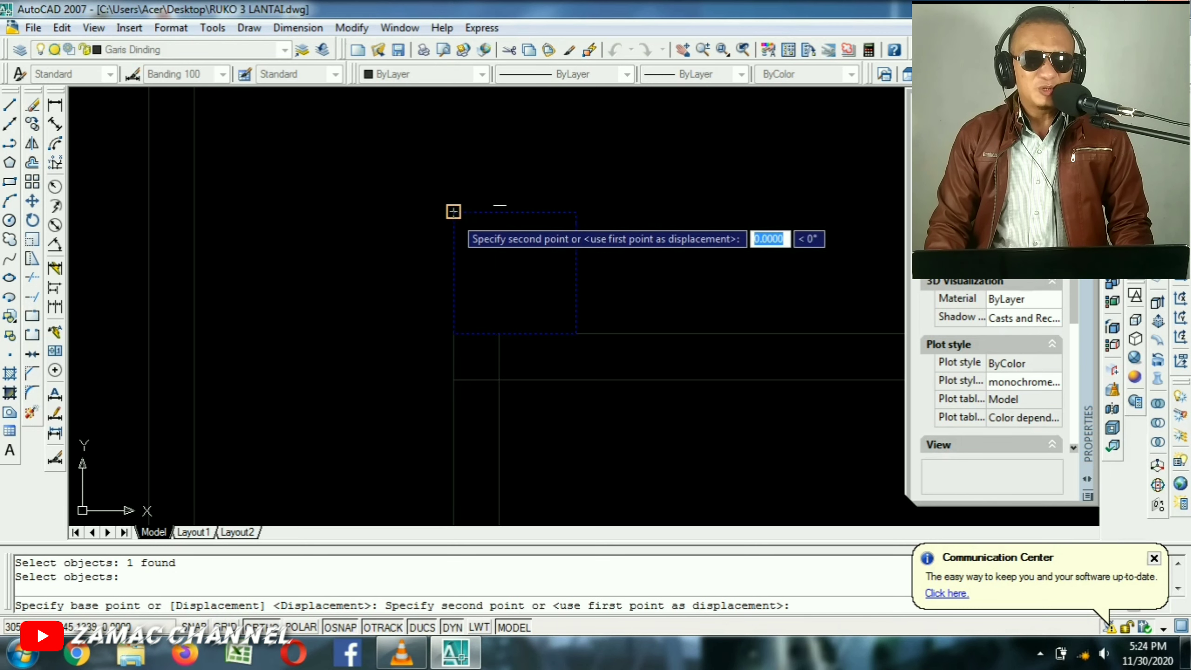
{"action": "left_click", "coordinate": [454, 334]}
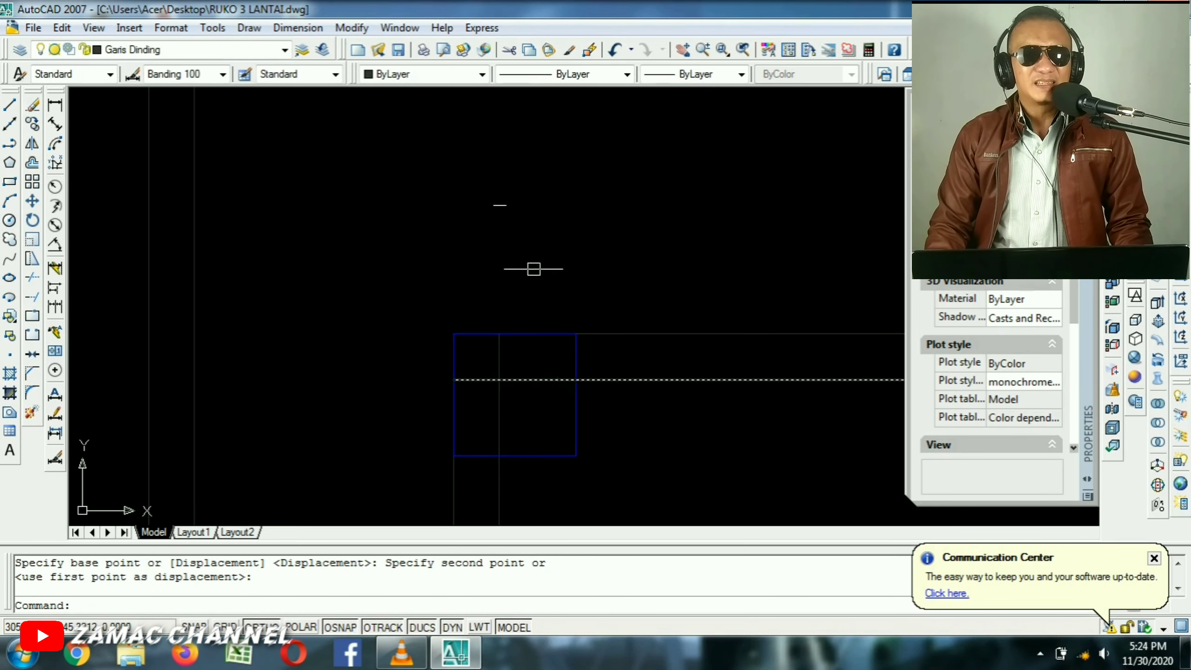
Examine how the column square sits over the wall lines at the inner upper-left corner.
{"action": "scroll", "coordinate": [487, 246], "scroll_direction": "down", "scroll_amount": 3}
{"action": "scroll", "coordinate": [505, 305], "scroll_direction": "up", "scroll_amount": 2}
{"action": "scroll", "coordinate": [465, 185], "scroll_direction": "up", "scroll_amount": 2}
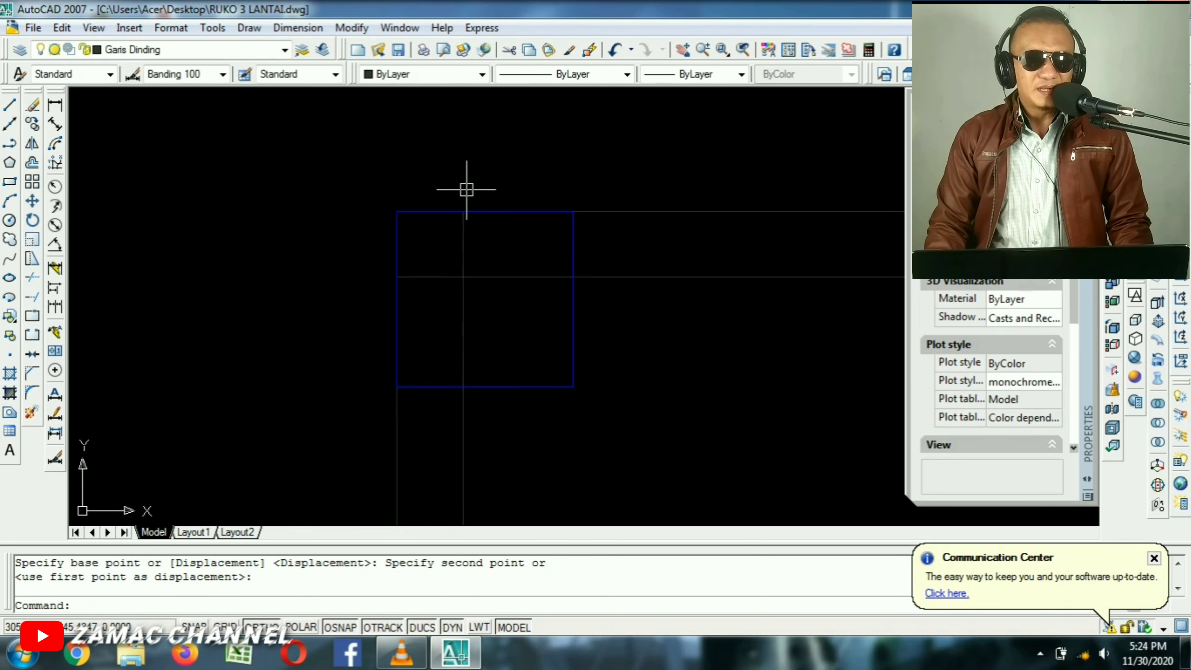
{"action": "scroll", "coordinate": [440, 276], "scroll_direction": "down", "scroll_amount": 4}
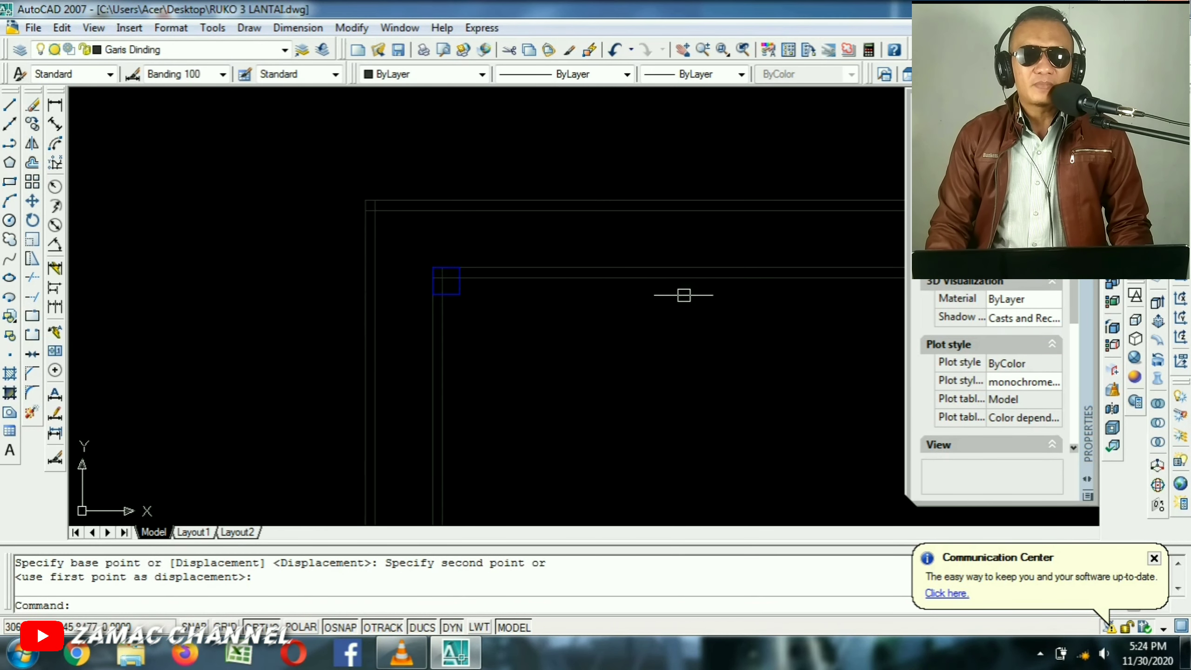
{"action": "middle_click_drag", "start_coordinate": [708, 297], "coordinate": [466, 287]}
{"action": "scroll", "coordinate": [225, 264], "scroll_direction": "up", "scroll_amount": 2}
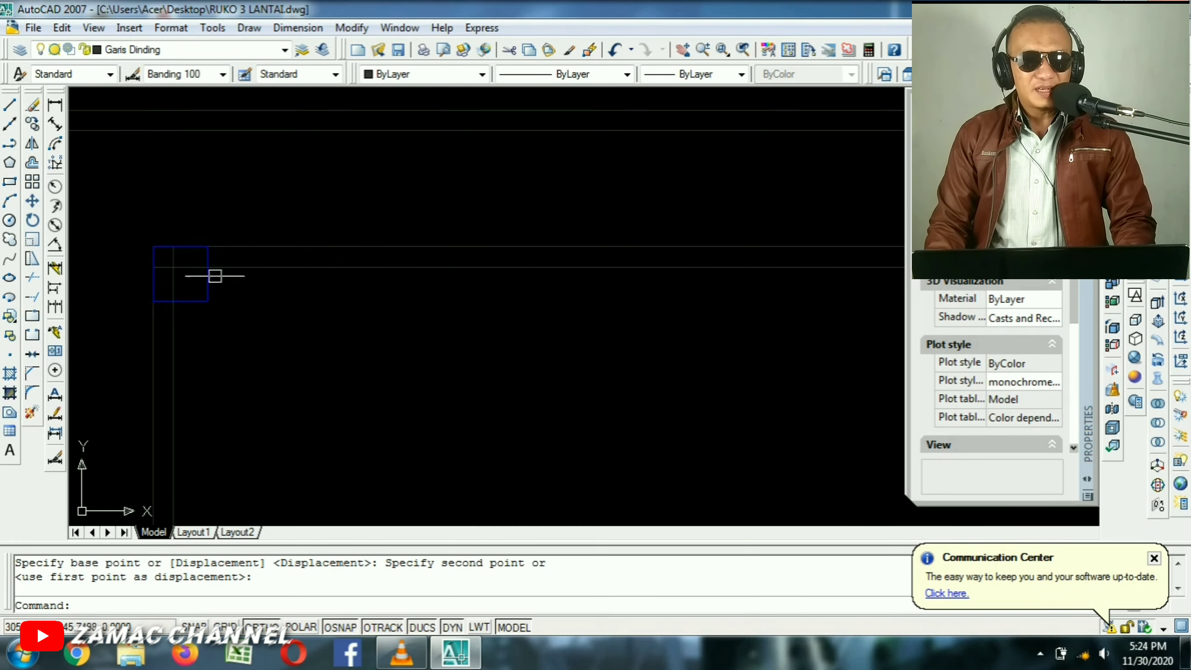
{"action": "middle_click_drag", "start_coordinate": [215, 276], "coordinate": [413, 286]}
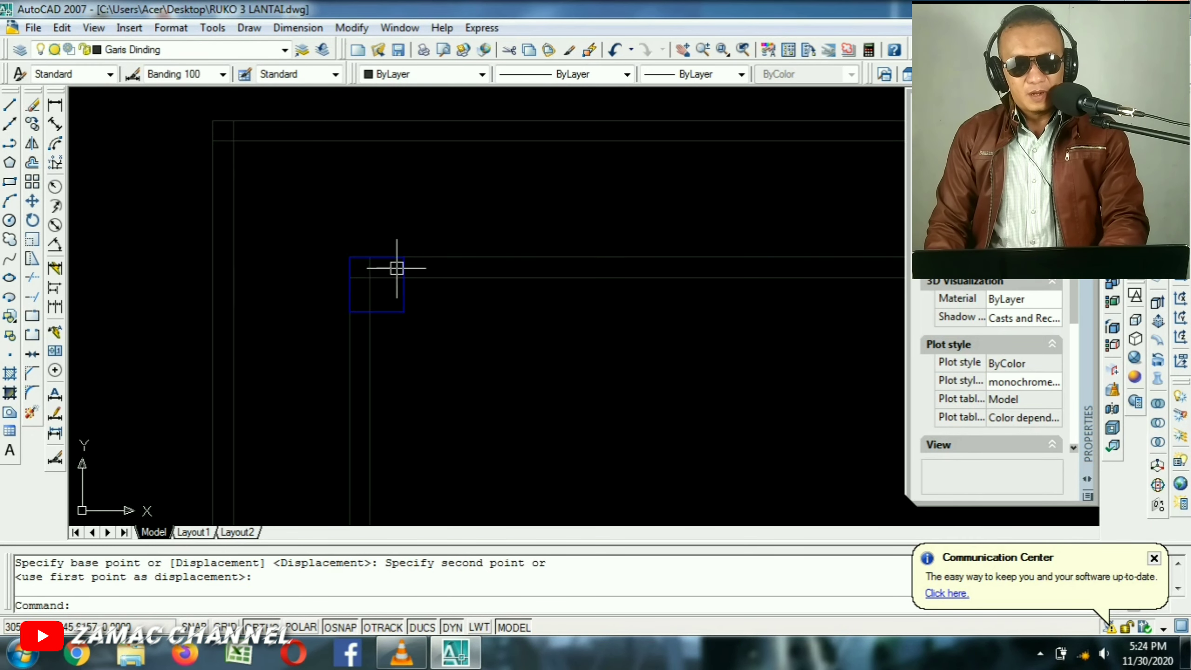
{"action": "left_click", "coordinate": [396, 268]}
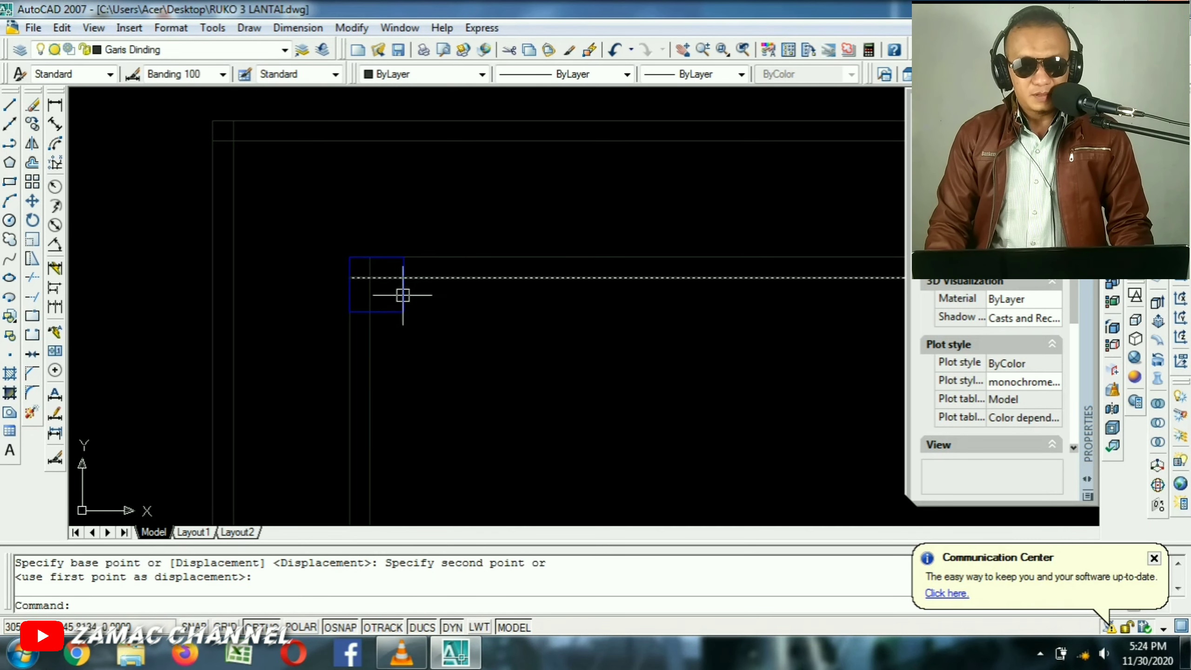
Check the column positions and axis spacing along the top of the existing floor plan.
{"action": "scroll", "coordinate": [359, 253], "scroll_direction": "down", "scroll_amount": 5}
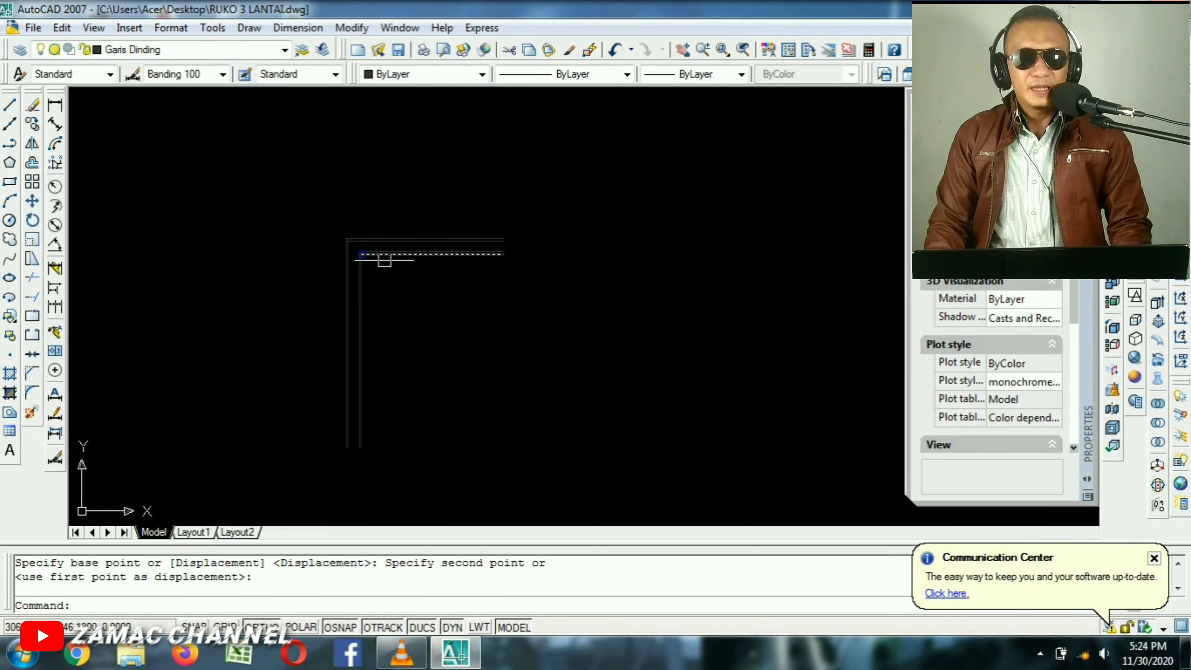
{"action": "middle_click_drag", "start_coordinate": [647, 278], "coordinate": [444, 279]}
{"action": "scroll", "coordinate": [527, 268], "scroll_direction": "down", "scroll_amount": 3}
{"action": "middle_click_drag", "start_coordinate": [688, 256], "coordinate": [334, 266]}
{"action": "scroll", "coordinate": [755, 211], "scroll_direction": "up", "scroll_amount": 8}
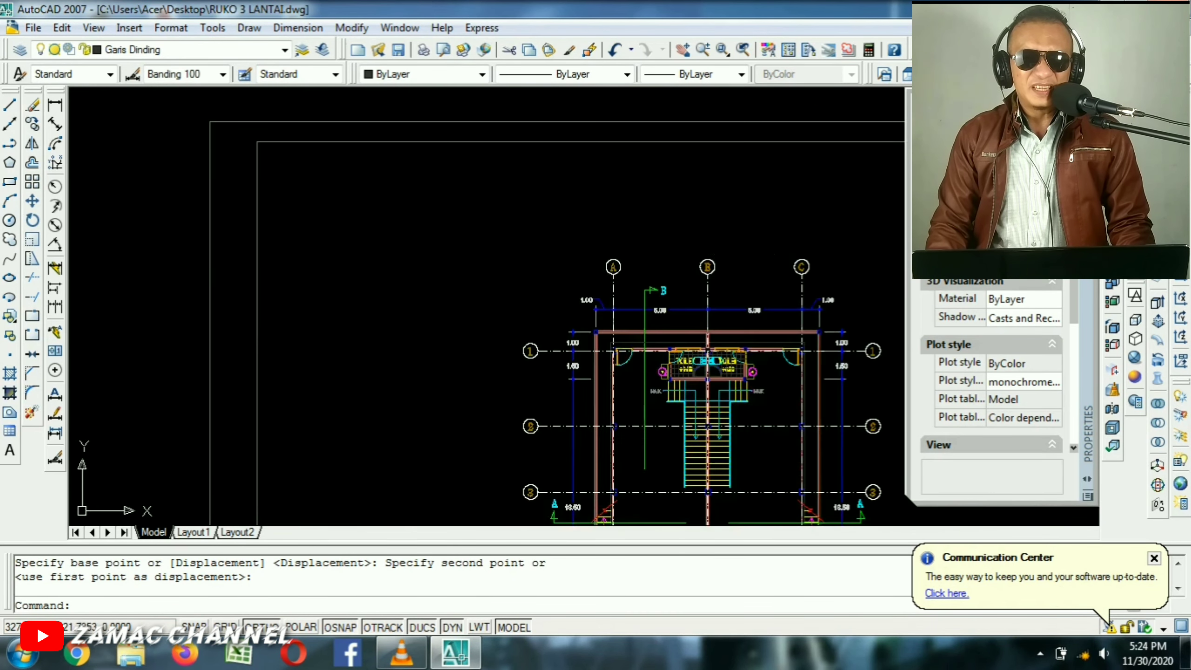
{"action": "middle_click_drag", "start_coordinate": [672, 393], "coordinate": [628, 228]}
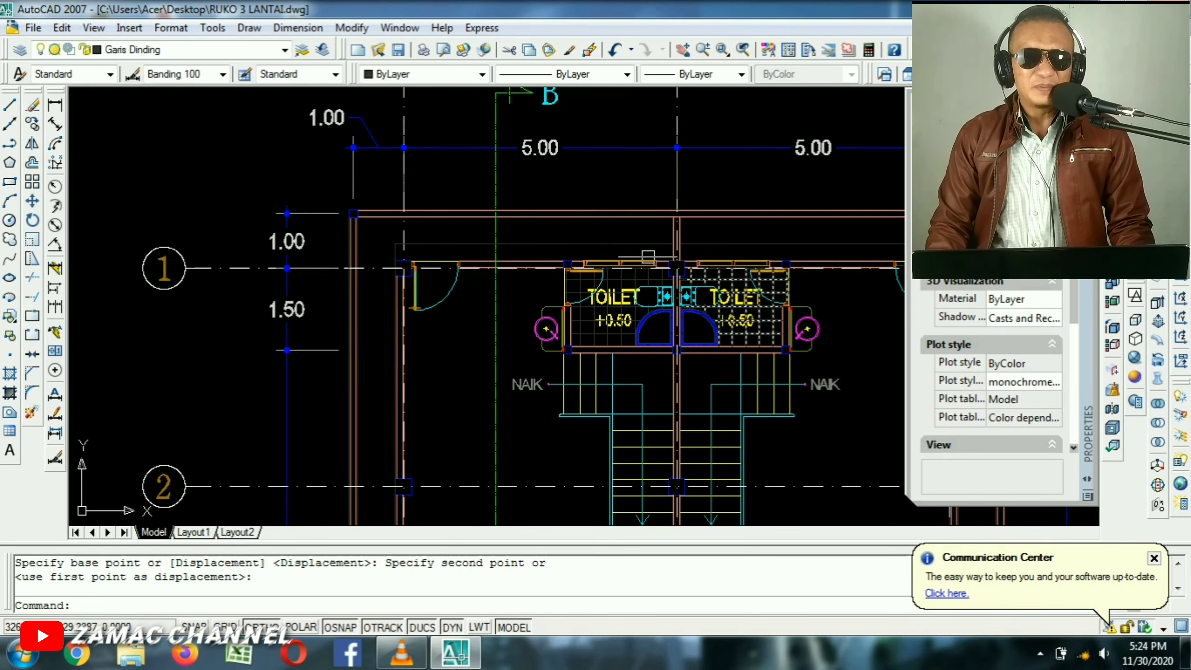
Copy the column square at the inner walls' upper-left corner 5 units to the right along the upper wall.
{"action": "scroll", "coordinate": [534, 280], "scroll_direction": "down", "scroll_amount": 3}
{"action": "scroll", "coordinate": [535, 280], "scroll_direction": "up", "scroll_amount": 1}
{"action": "scroll", "coordinate": [535, 280], "scroll_direction": "down", "scroll_amount": 4}
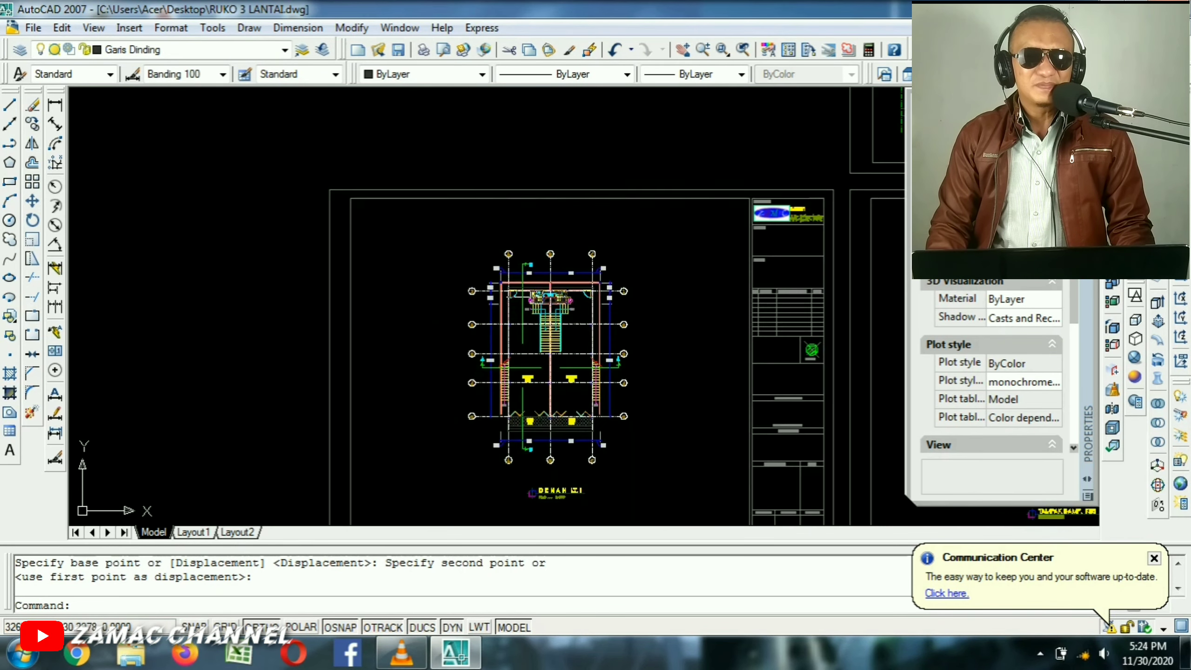
{"action": "middle_click_drag", "start_coordinate": [313, 309], "coordinate": [811, 279]}
{"action": "scroll", "coordinate": [393, 296], "scroll_direction": "down", "scroll_amount": 1}
{"action": "mouse_move", "coordinate": [393, 295]}
{"action": "middle_mouse_down"}
{"action": "mouse_move", "coordinate": [707, 262]}
{"action": "mouse_move", "coordinate": [537, 292]}
{"action": "middle_mouse_up"}
{"action": "scroll", "coordinate": [536, 290], "scroll_direction": "up", "scroll_amount": 5}
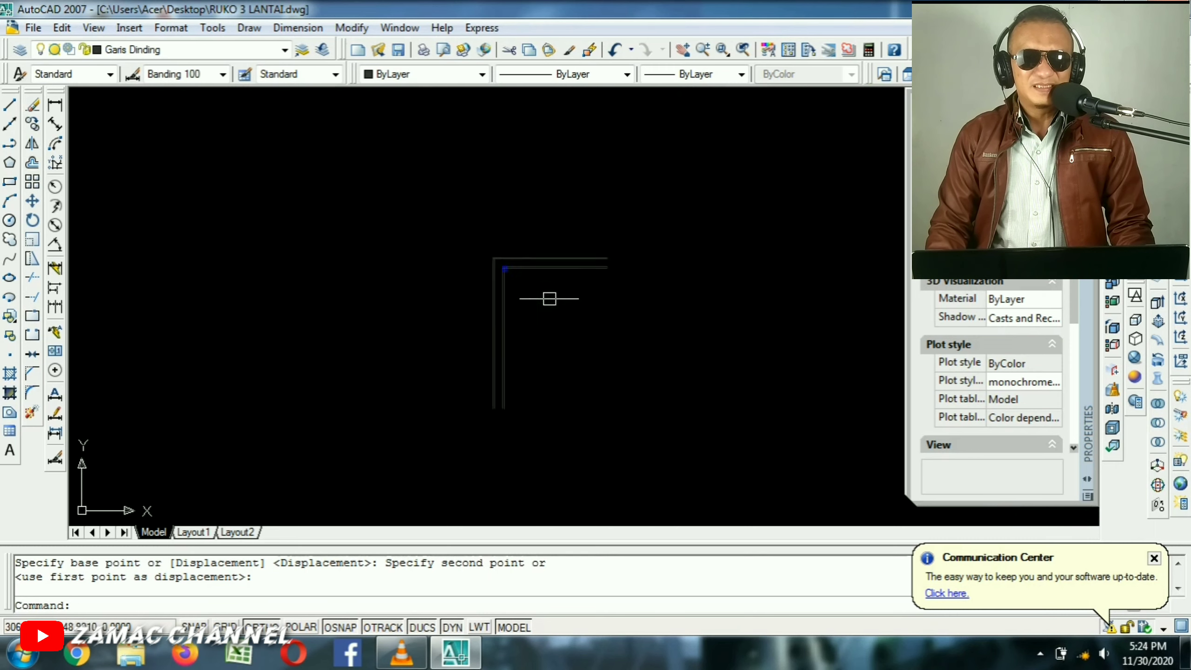
{"action": "scroll", "coordinate": [464, 204], "scroll_direction": "up", "scroll_amount": 2}
{"action": "middle_click_drag", "start_coordinate": [370, 205], "coordinate": [490, 248]}
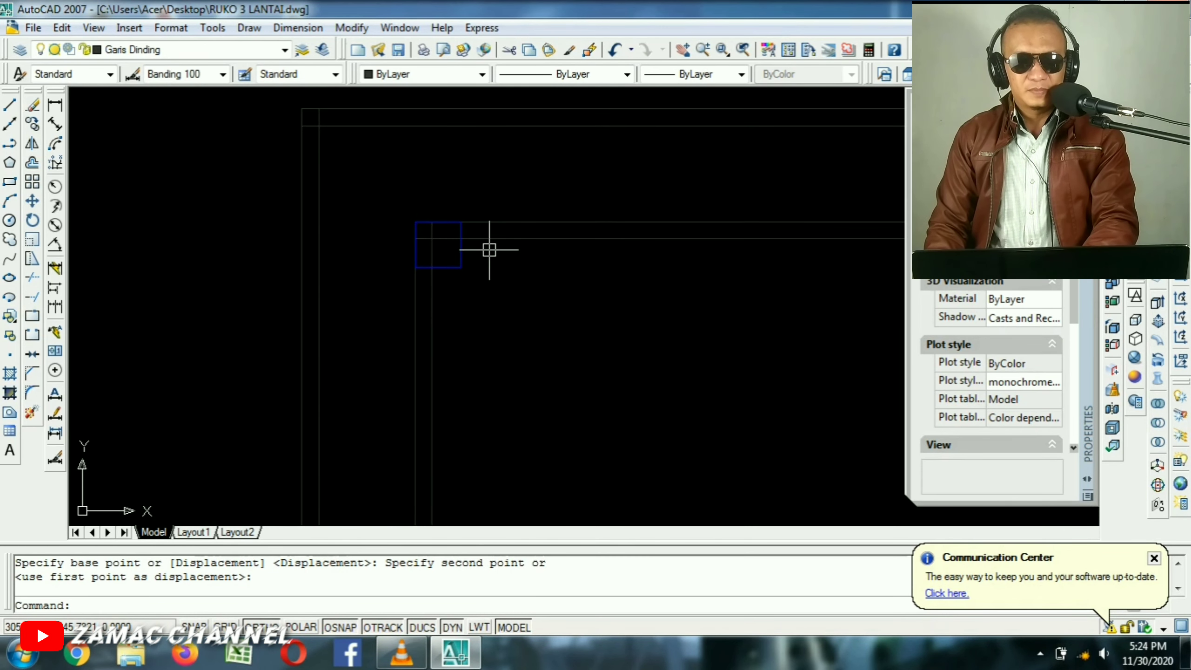
{"action": "type", "text": "co"}
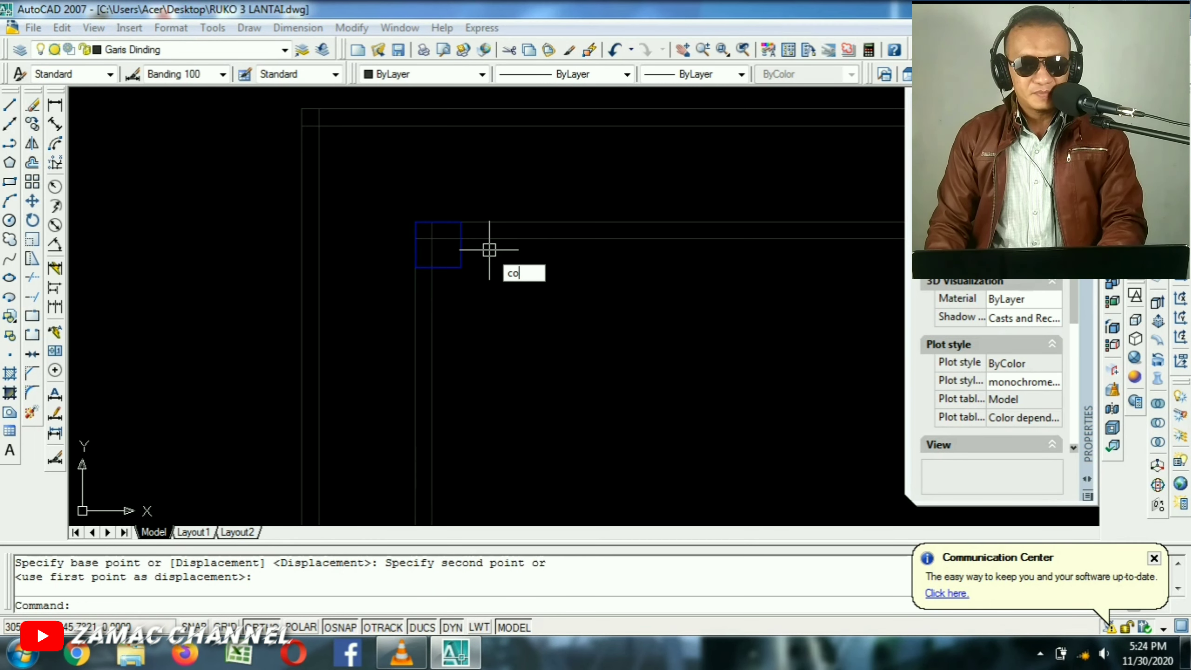
{"action": "key", "text": "Return"}
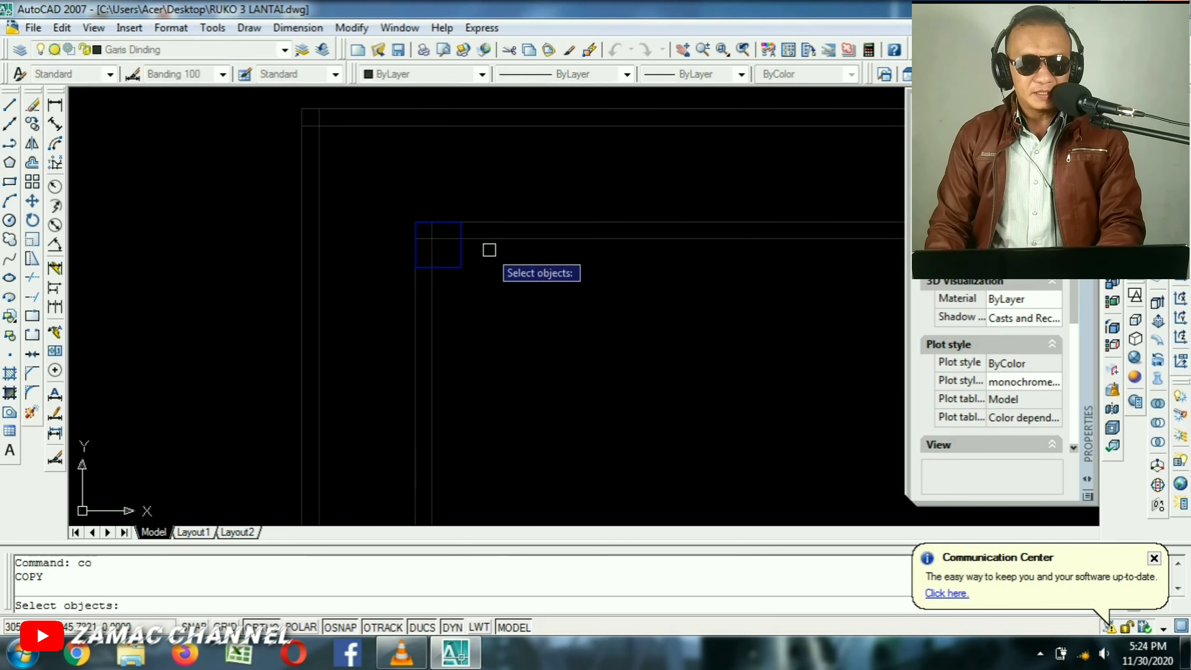
{"action": "left_click", "coordinate": [458, 258]}
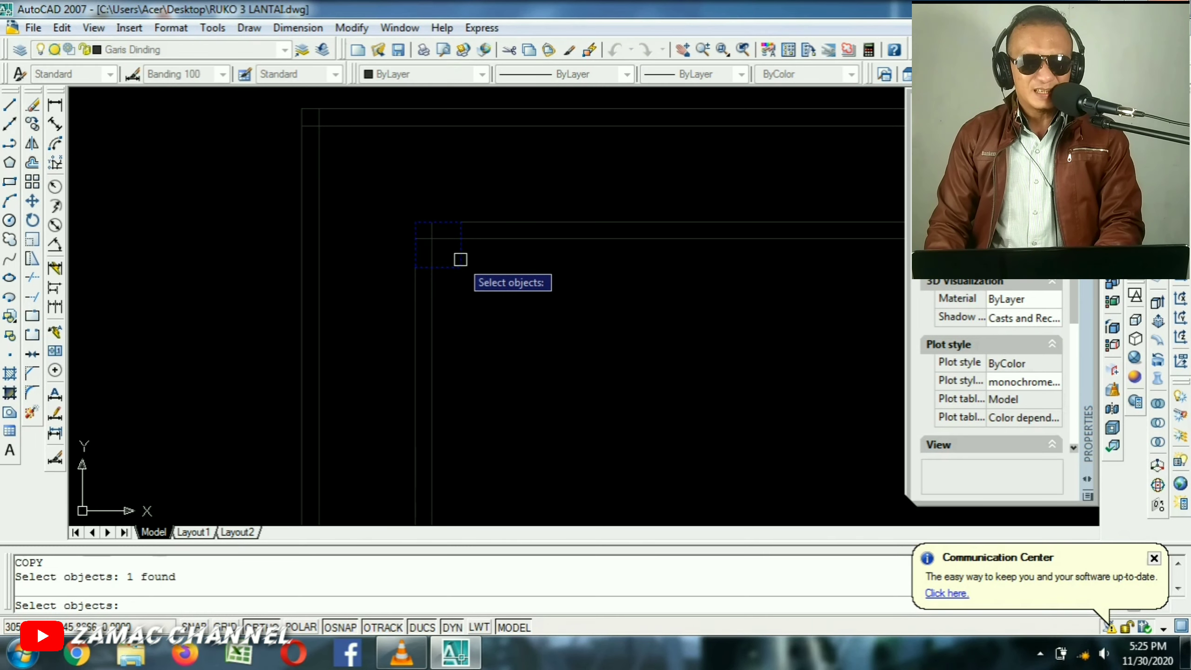
{"action": "key", "text": "Return"}
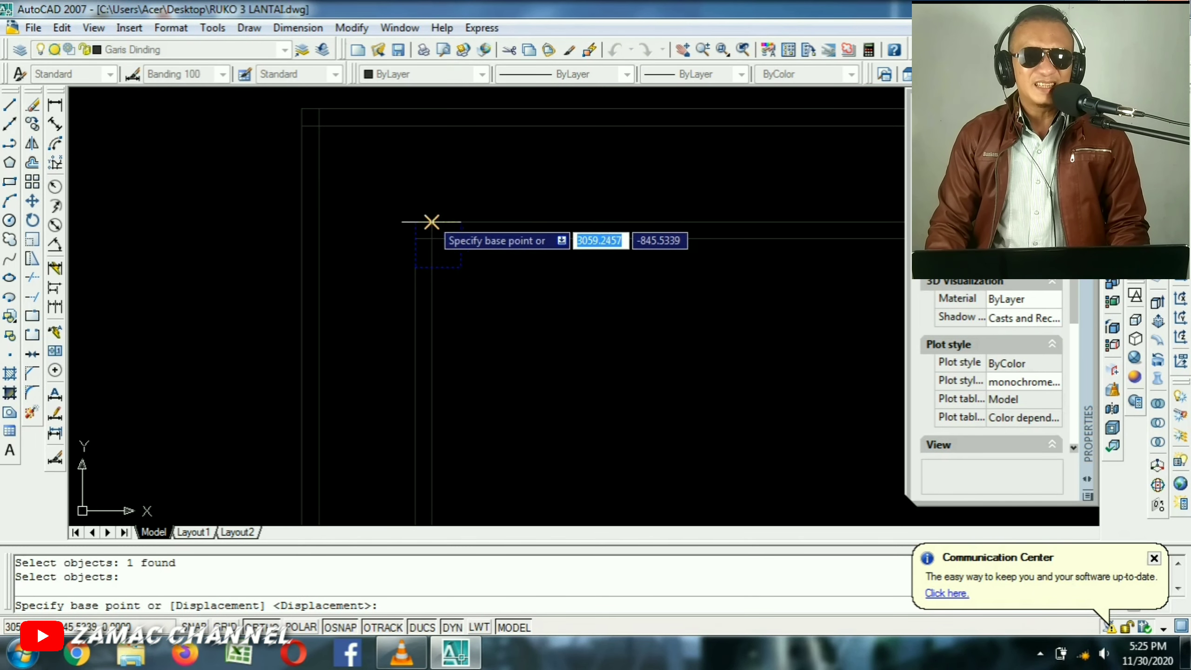
{"action": "left_click", "coordinate": [415, 222]}
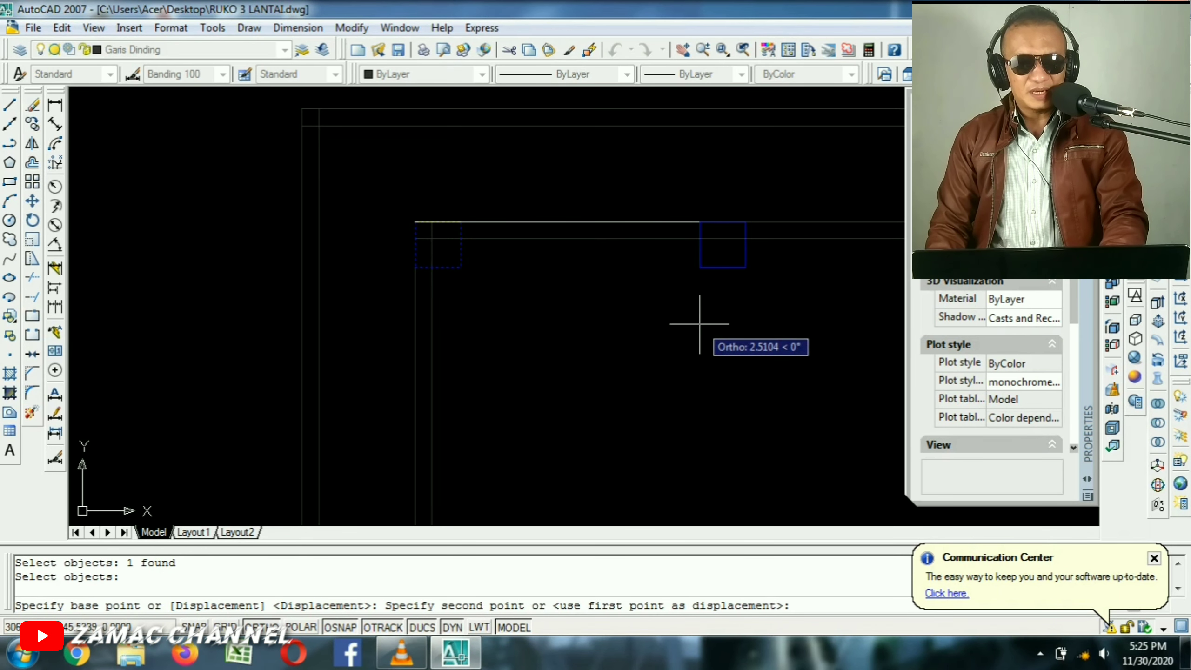
{"action": "type", "text": "5"}
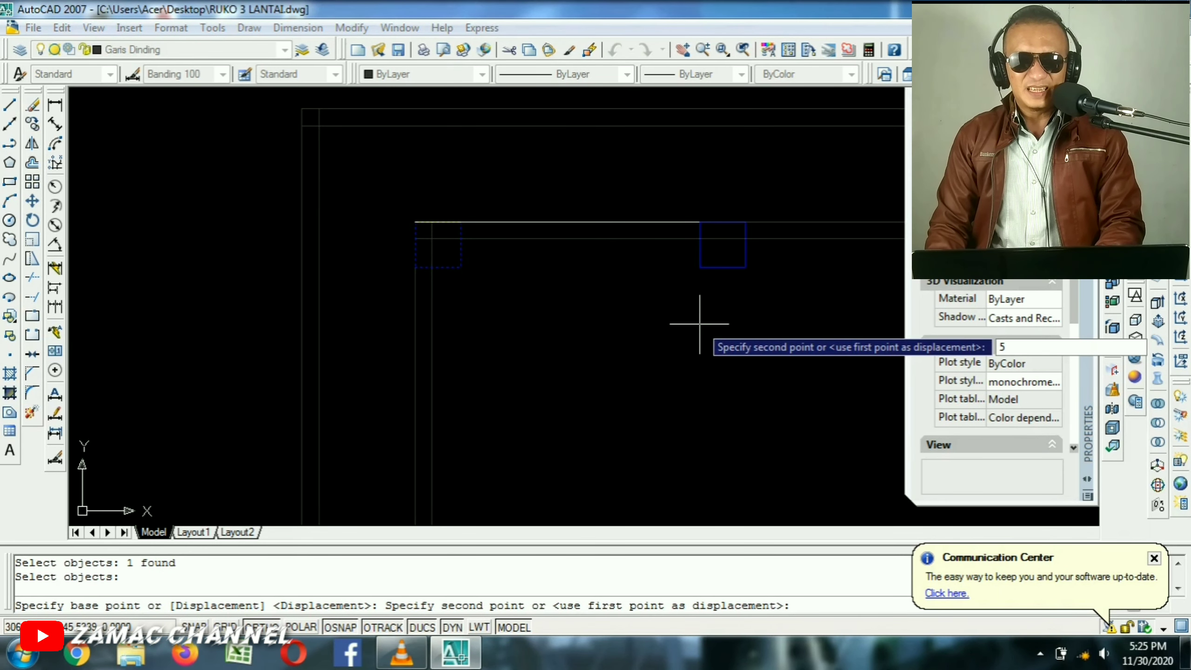
{"action": "key", "text": "Return"}
{"action": "key", "text": "Return"}
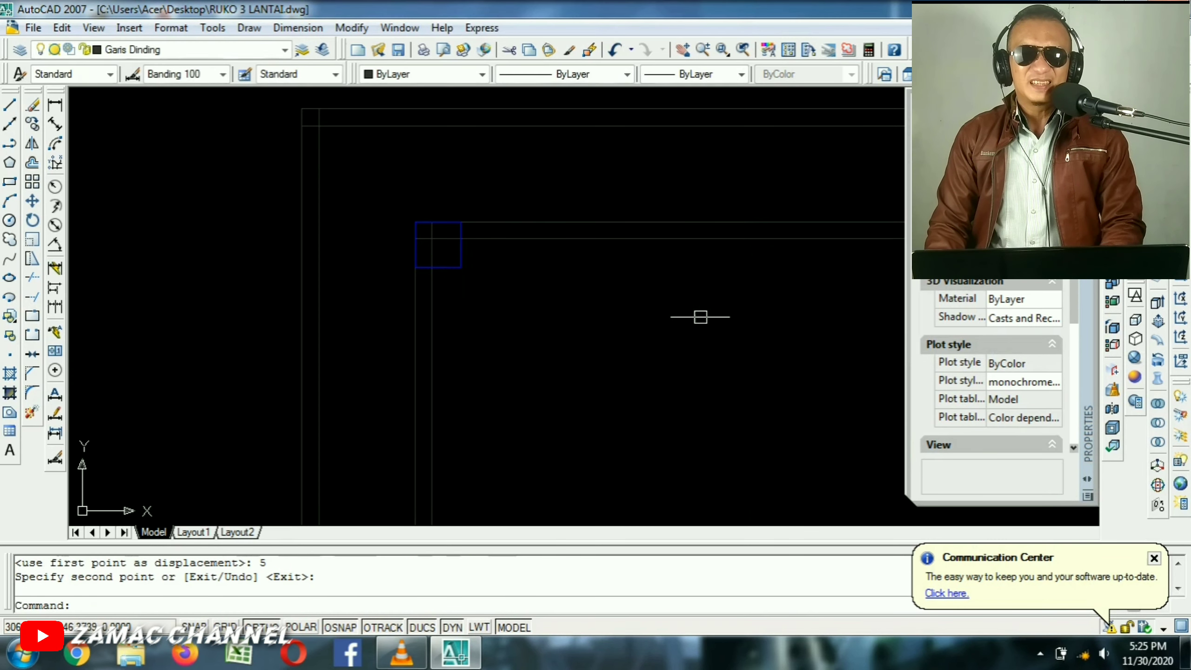
Copy the second column another 5 units to the right to add the third column of the upper row.
{"action": "scroll", "coordinate": [642, 244], "scroll_direction": "down", "scroll_amount": 3}
{"action": "scroll", "coordinate": [812, 277], "scroll_direction": "up", "scroll_amount": 2}
{"action": "middle_click_drag", "start_coordinate": [812, 257], "coordinate": [647, 257]}
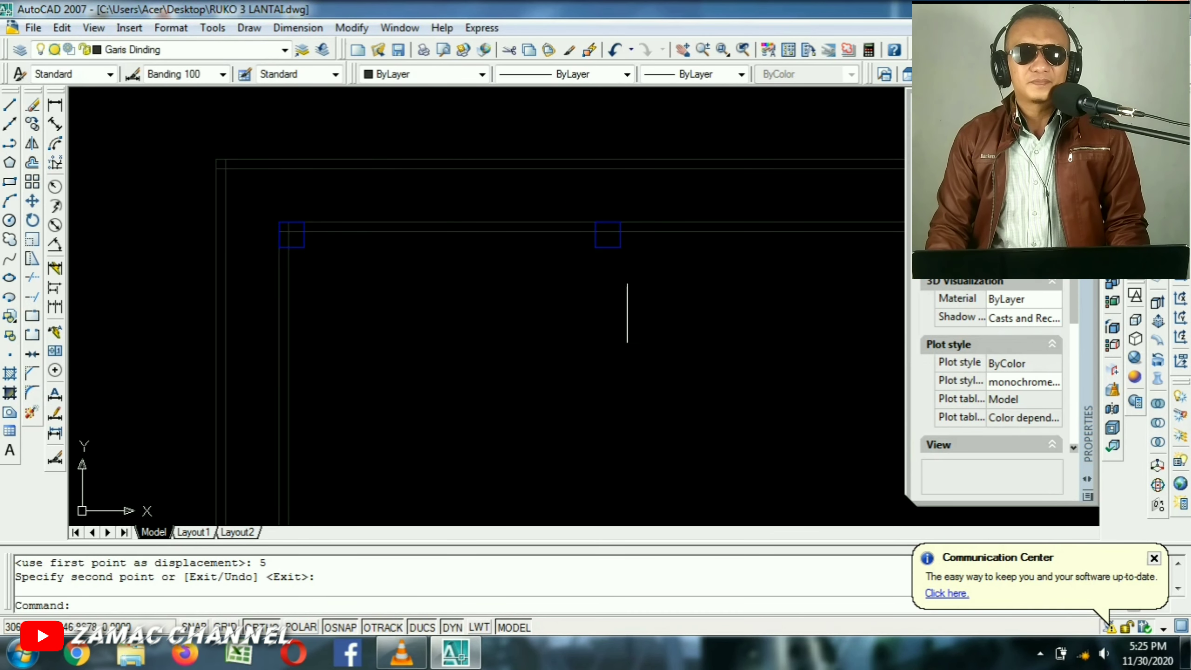
{"action": "scroll", "coordinate": [495, 226], "scroll_direction": "down", "scroll_amount": 2}
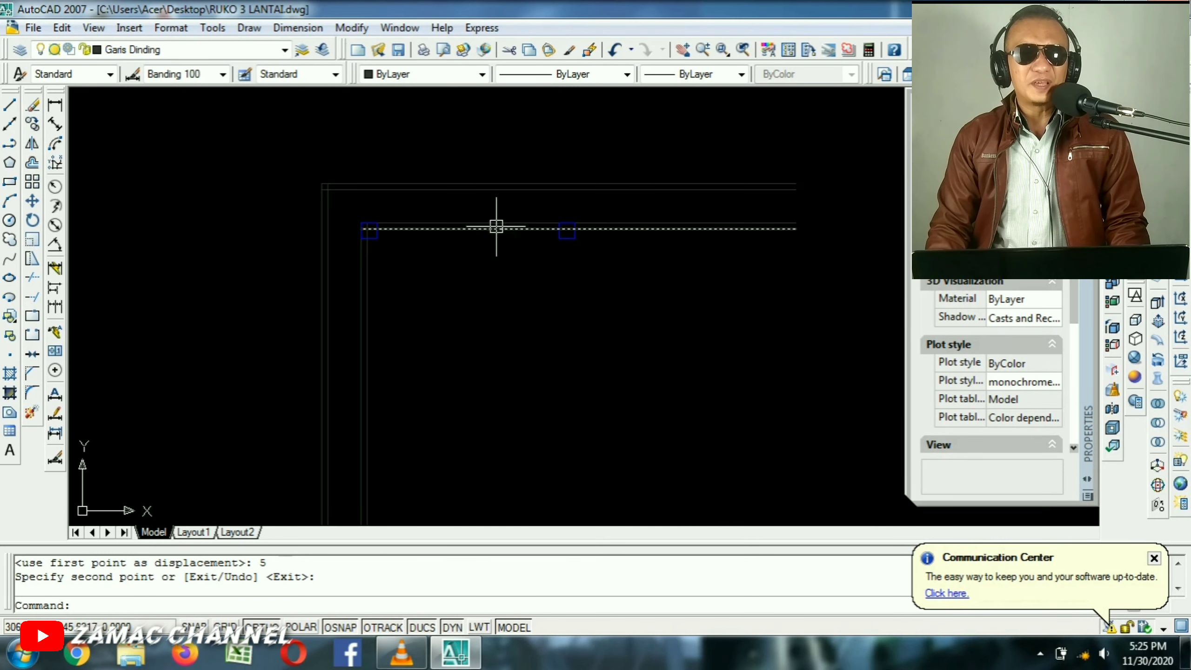
{"action": "scroll", "coordinate": [586, 248], "scroll_direction": "up", "scroll_amount": 2}
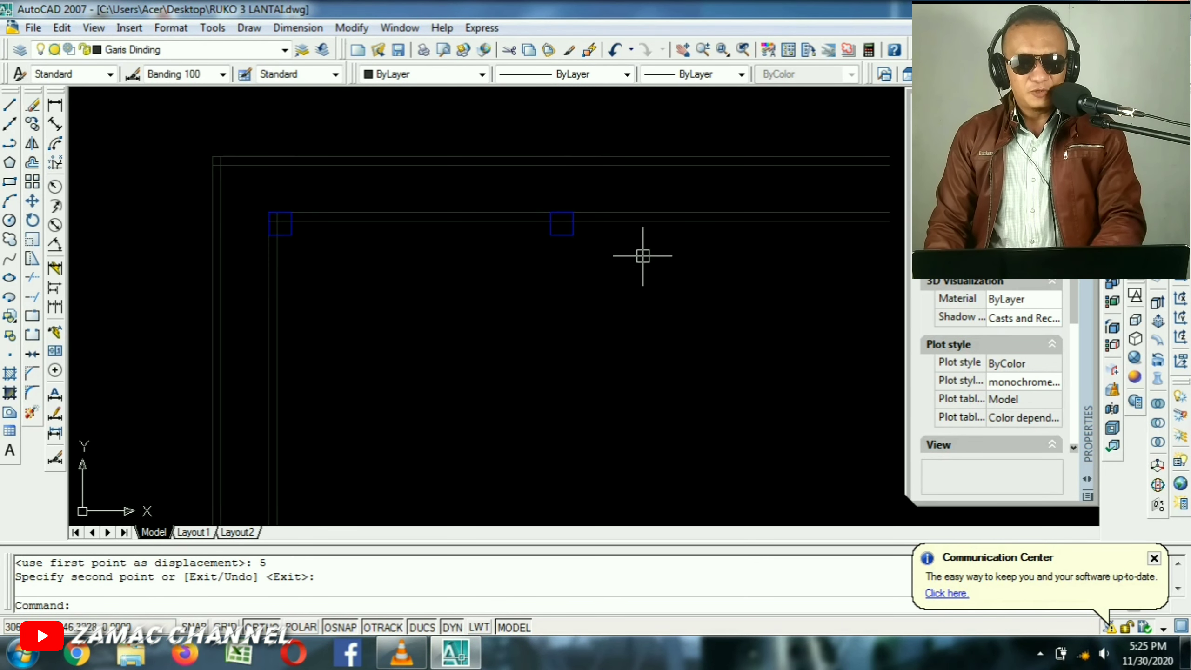
{"action": "type", "text": "co"}
{"action": "key", "text": "Return"}
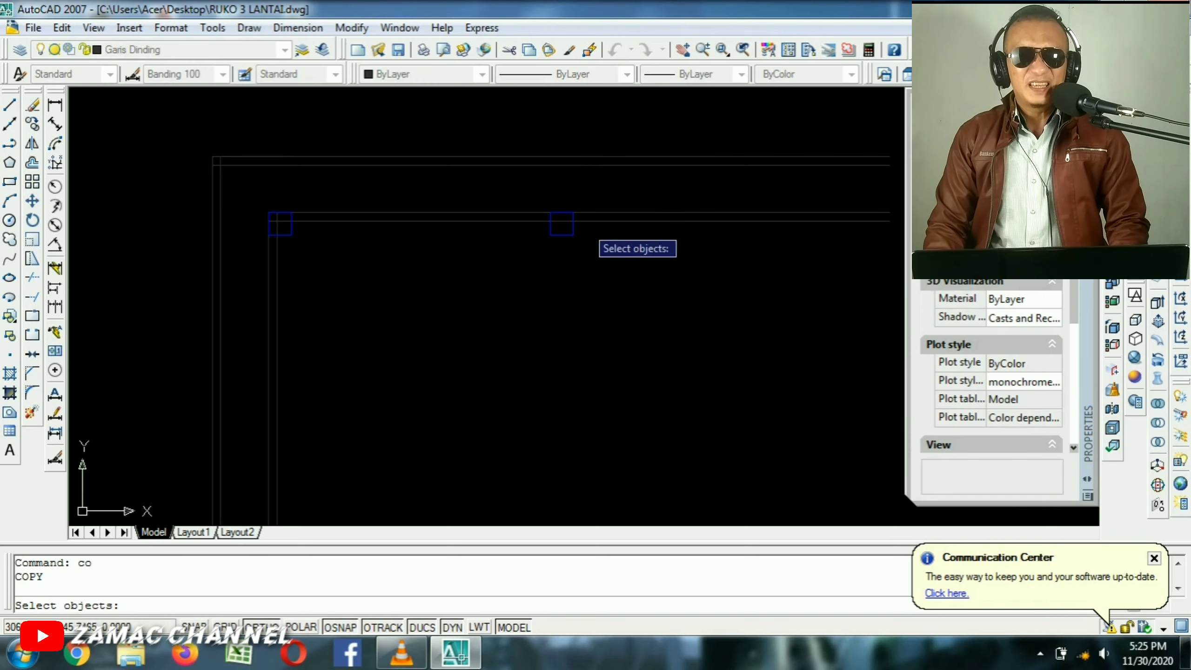
{"action": "left_click", "coordinate": [528, 192]}
{"action": "left_click", "coordinate": [732, 302]}
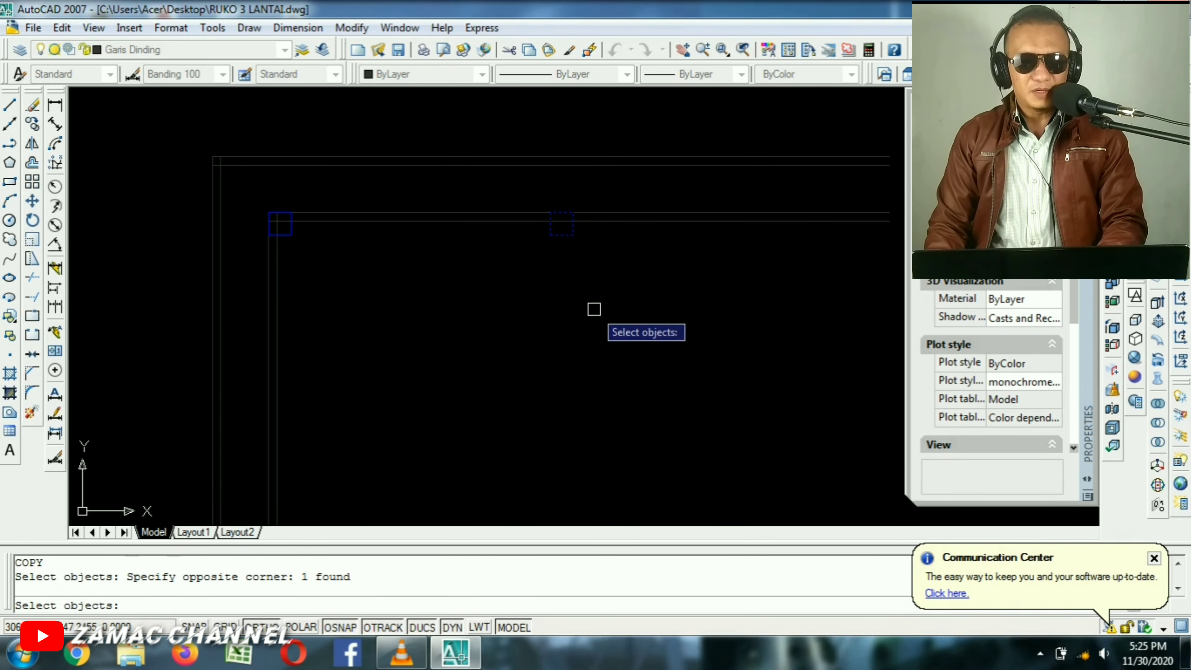
{"action": "key", "text": "Return"}
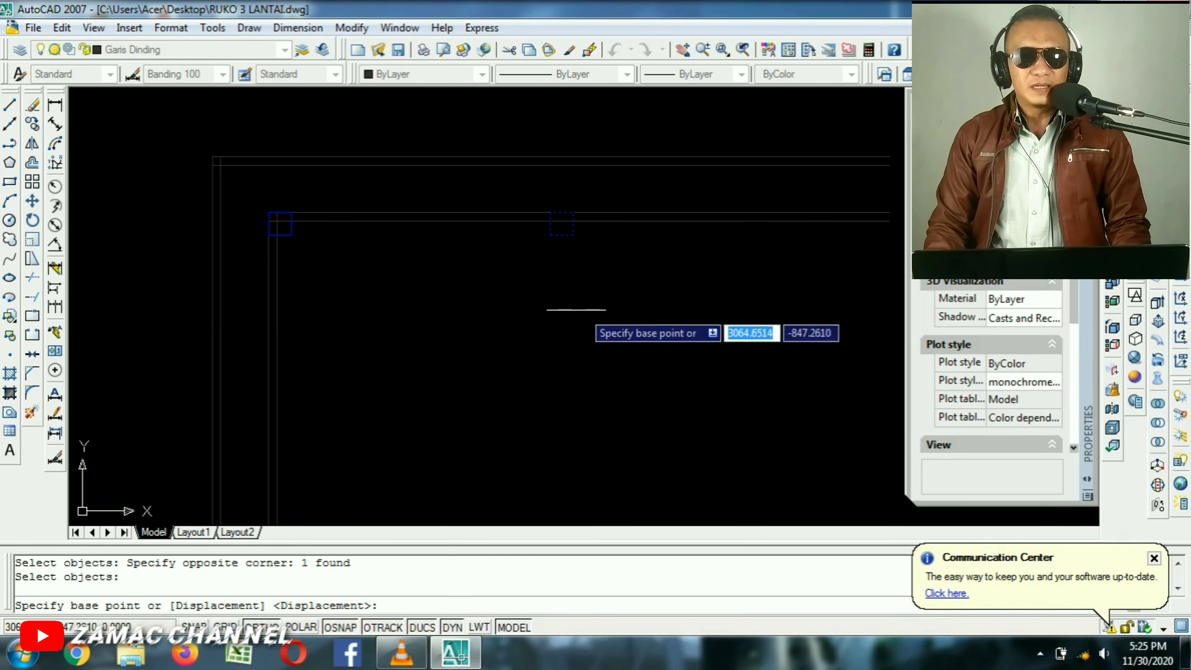
{"action": "left_click", "coordinate": [533, 306]}
{"action": "type", "text": "5"}
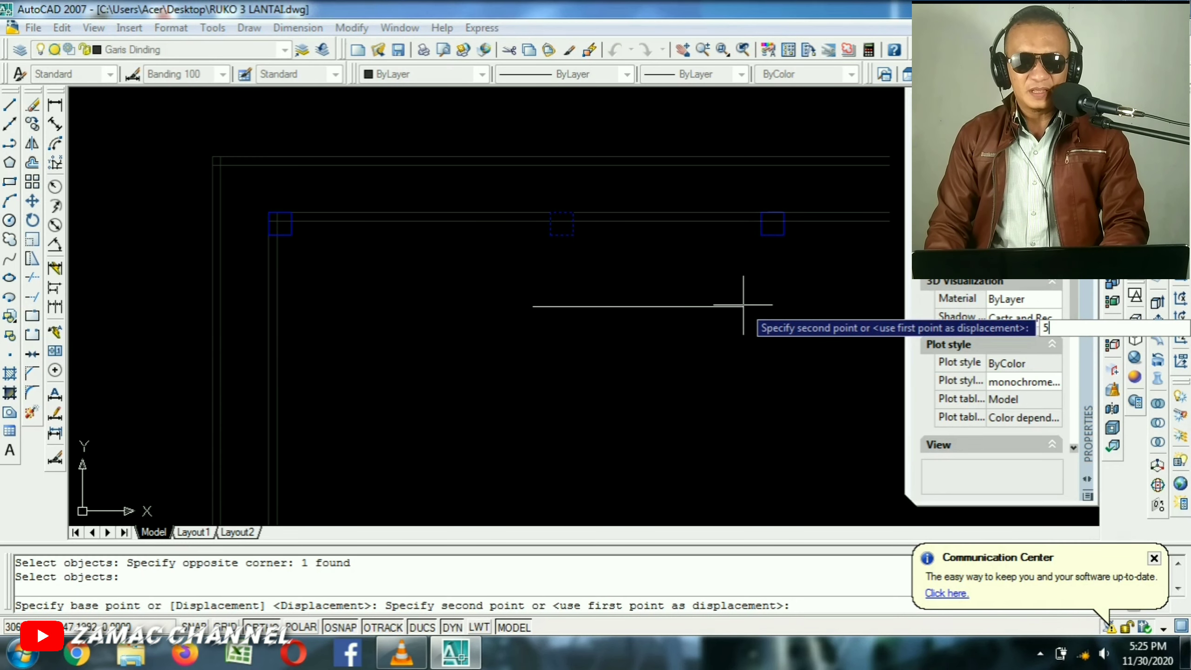
{"action": "key", "text": "Return"}
{"action": "key", "text": "Return"}
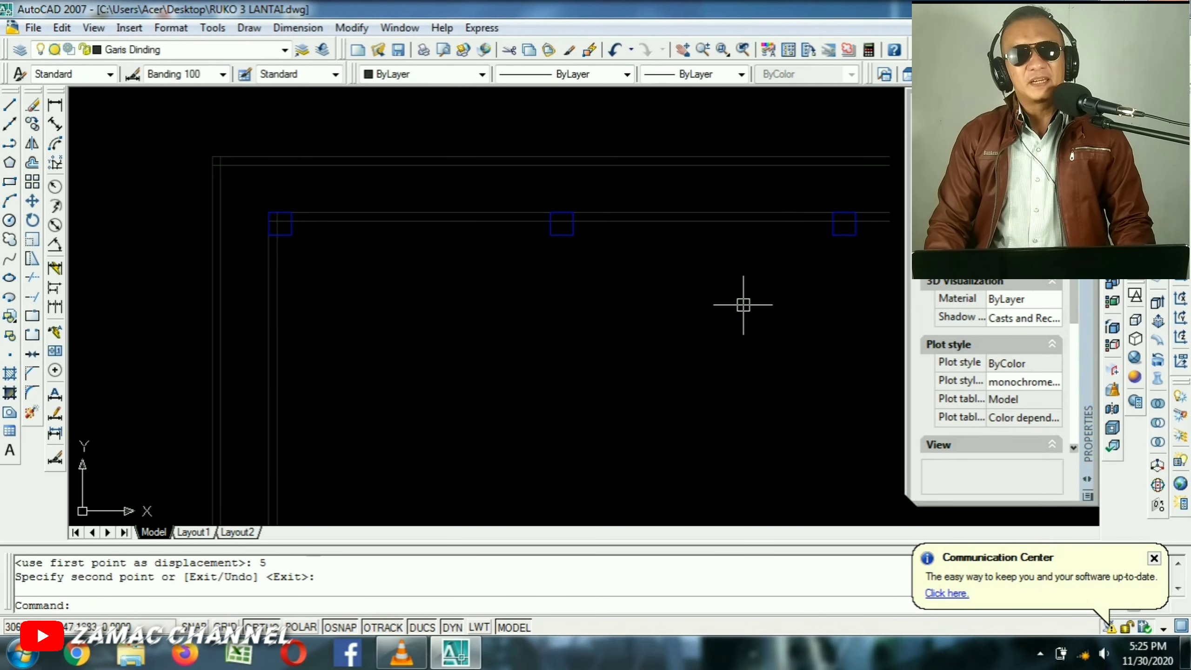
Copy all three columns of the upper row 4 units straight down to form the second row.
{"action": "scroll", "coordinate": [471, 226], "scroll_direction": "down", "scroll_amount": 5}
{"action": "scroll", "coordinate": [479, 231], "scroll_direction": "up", "scroll_amount": 6}
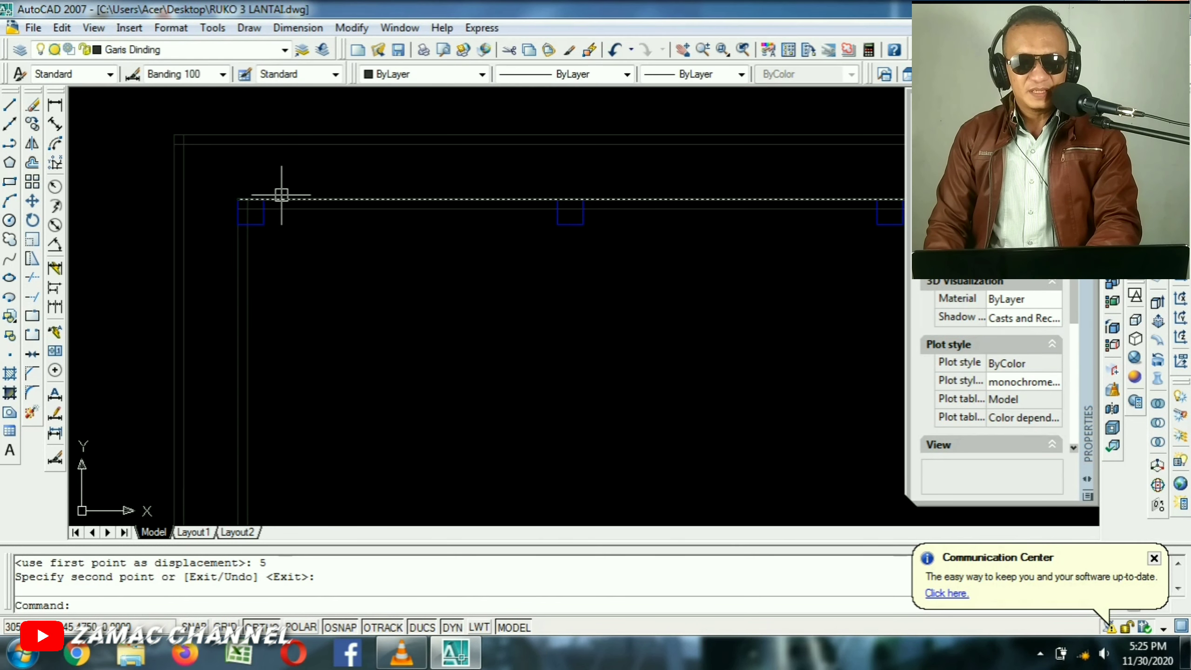
{"action": "type", "text": "c"}
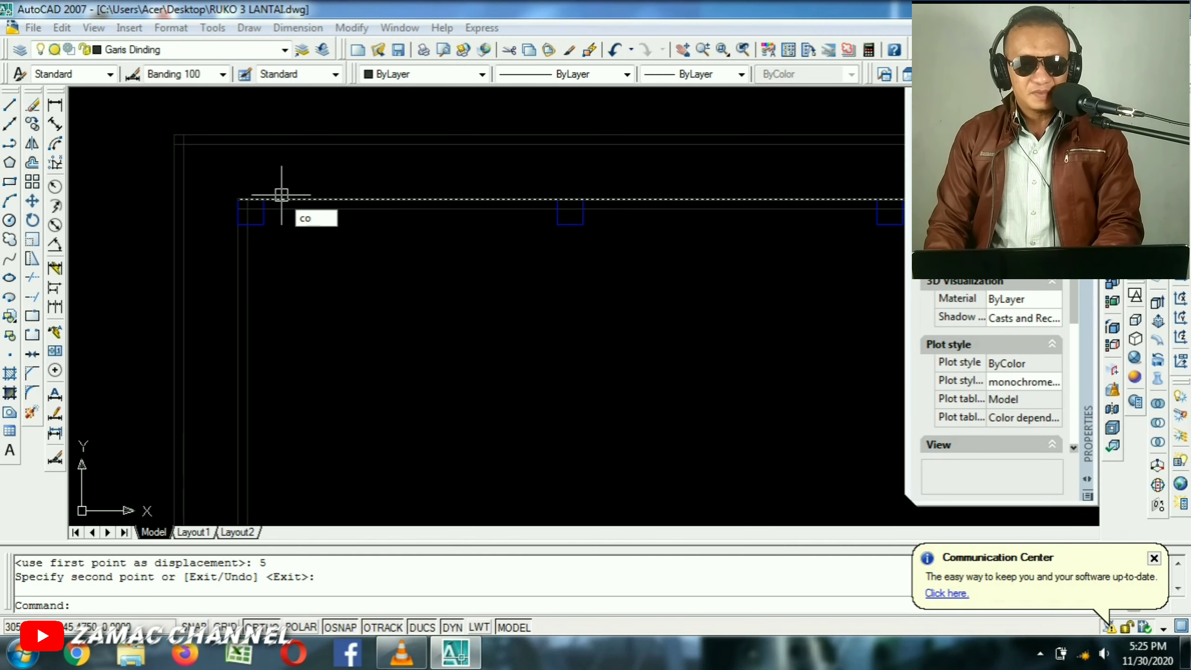
{"action": "type", "text": "o"}
{"action": "key", "text": "Return"}
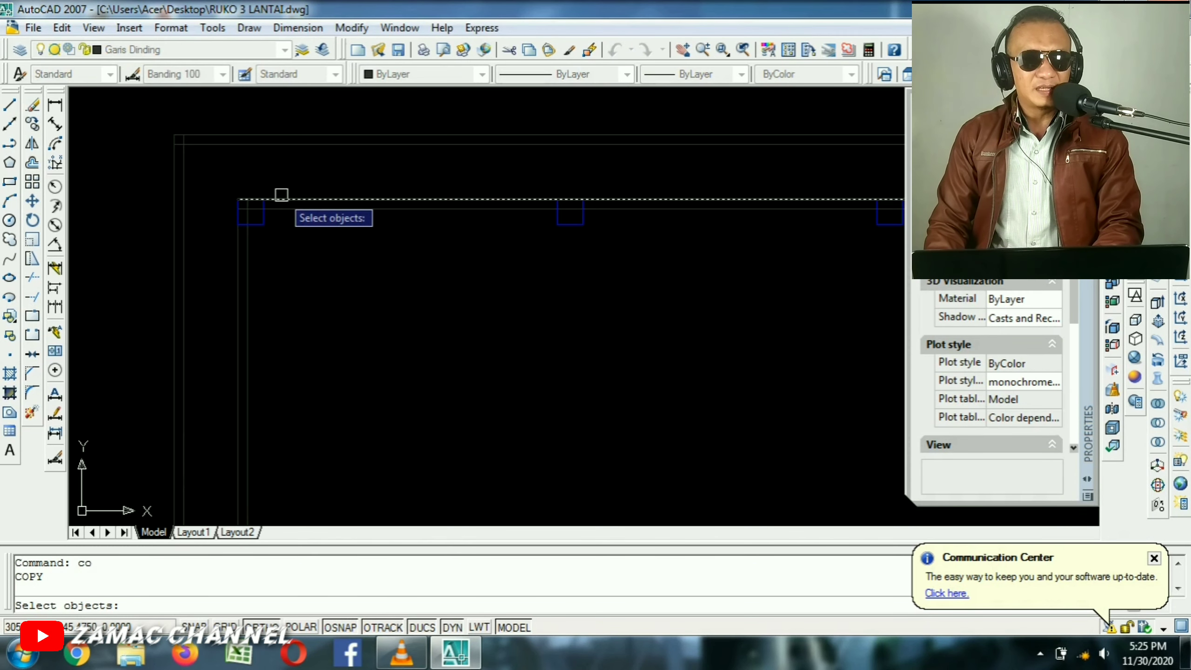
{"action": "left_click", "coordinate": [220, 182]}
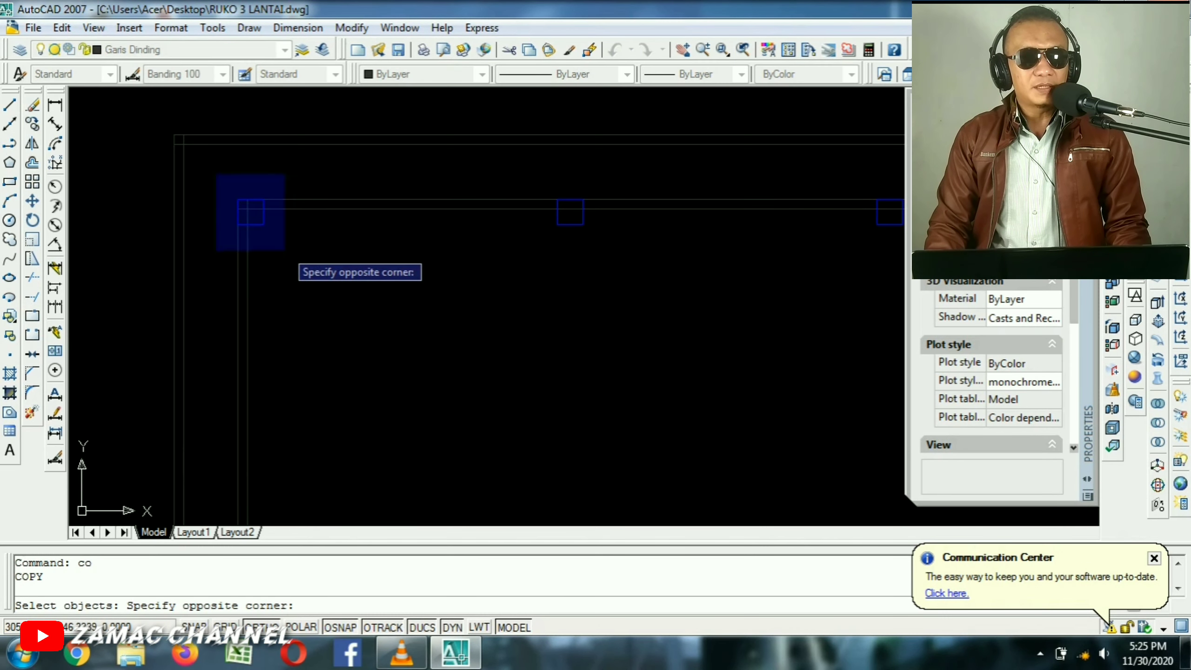
{"action": "left_click", "coordinate": [292, 253]}
{"action": "left_click", "coordinate": [538, 176]}
{"action": "left_click", "coordinate": [626, 256]}
{"action": "middle_click_drag", "start_coordinate": [645, 260], "coordinate": [552, 260]}
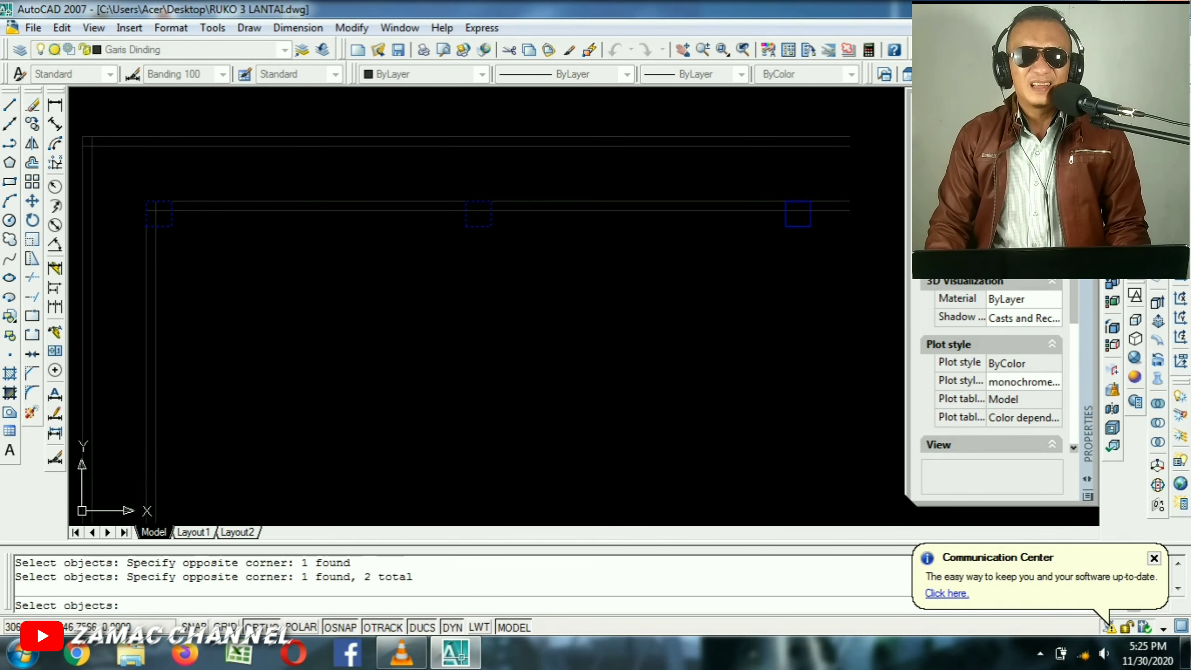
{"action": "left_click", "coordinate": [757, 180]}
{"action": "left_click", "coordinate": [827, 280]}
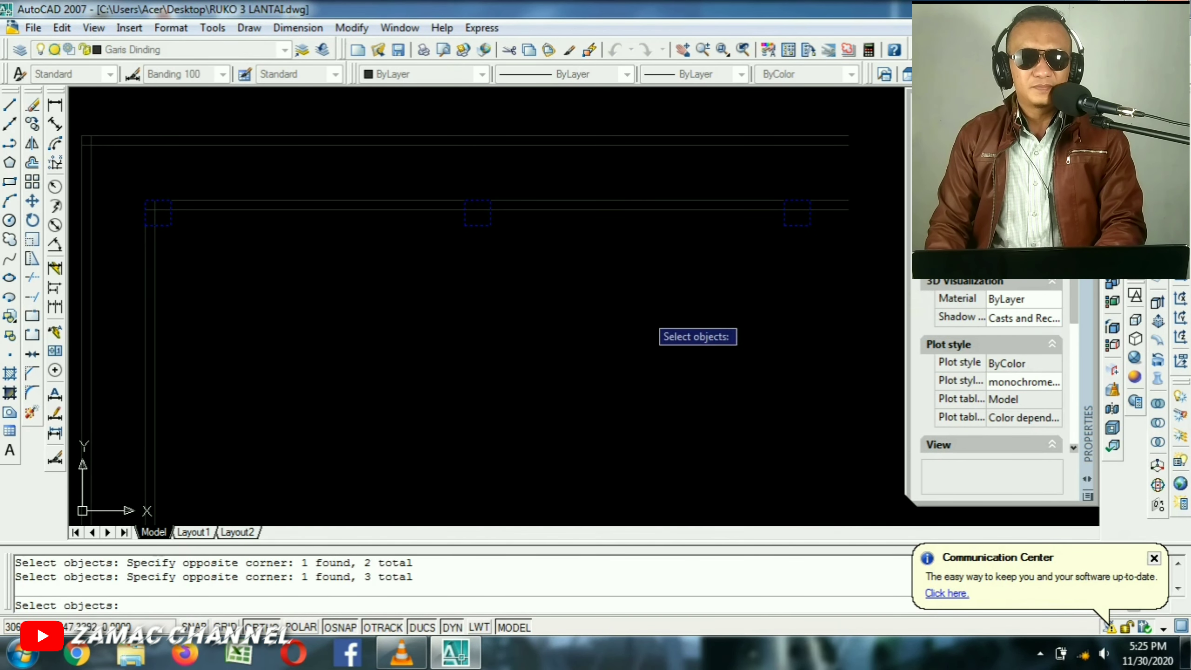
{"action": "scroll", "coordinate": [642, 324], "scroll_direction": "down", "scroll_amount": 2}
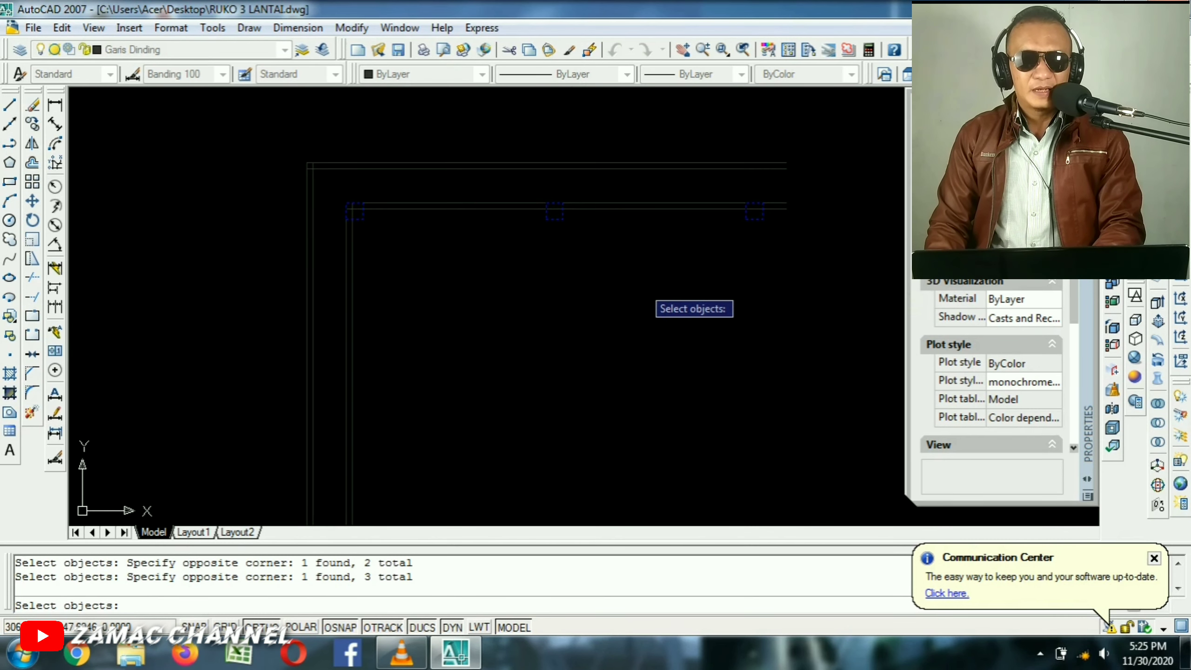
{"action": "key", "text": "Return"}
{"action": "left_click", "coordinate": [633, 253]}
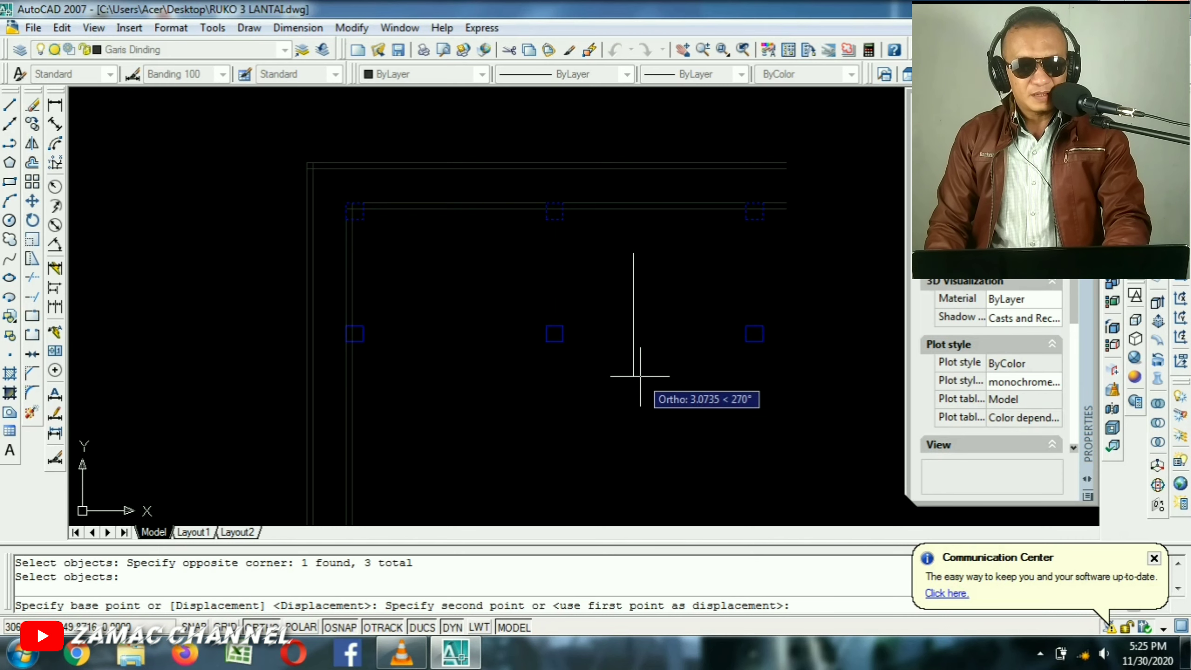
{"action": "type", "text": "4"}
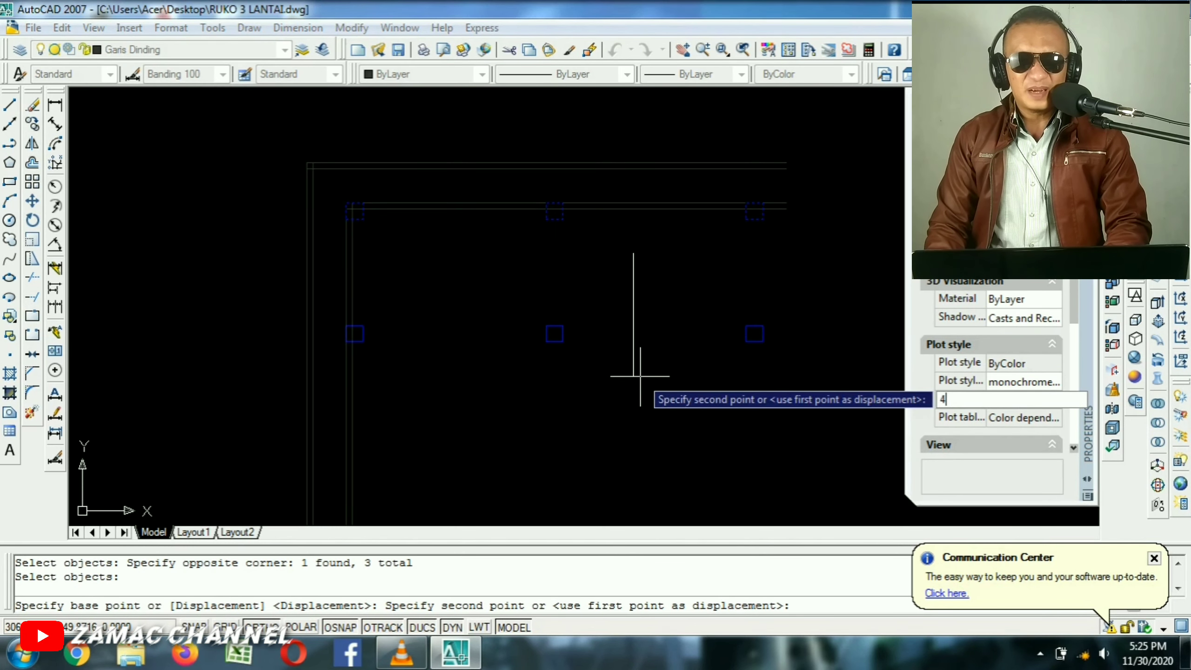
{"action": "key", "text": "Return"}
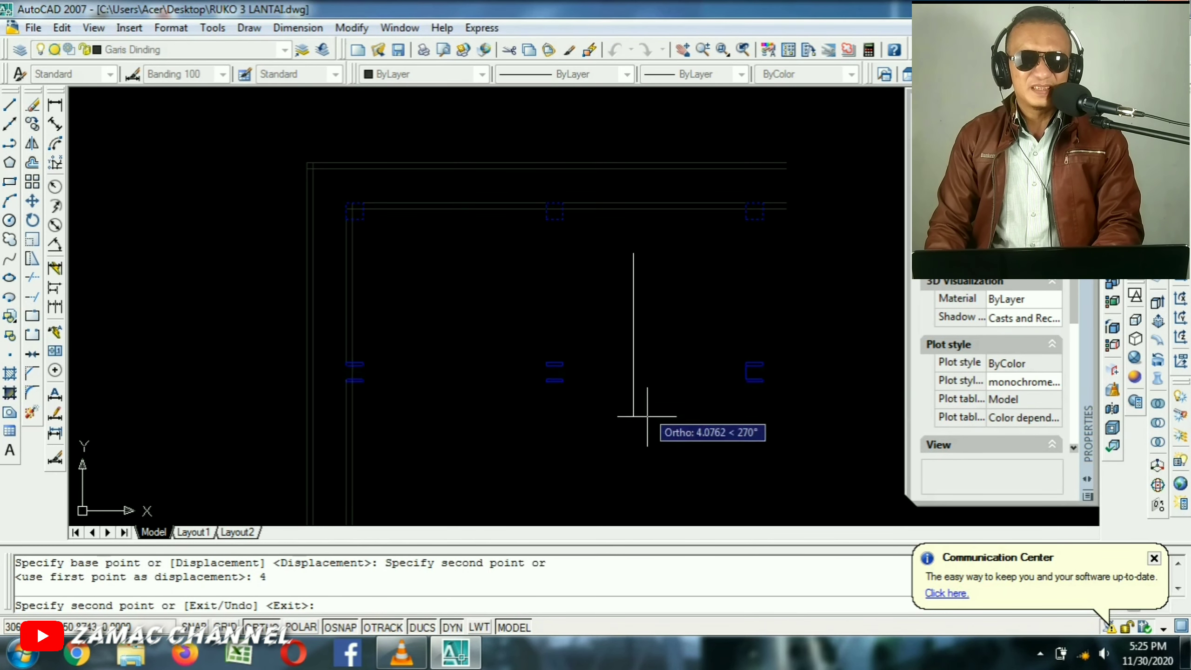
{"action": "key", "text": "Return"}
Copy the second row of three columns 3.5 units straight down to form the third row.
{"action": "middle_click_drag", "start_coordinate": [651, 425], "coordinate": [622, 315]}
{"action": "key", "text": "Return"}
{"action": "left_click", "coordinate": [201, 192]}
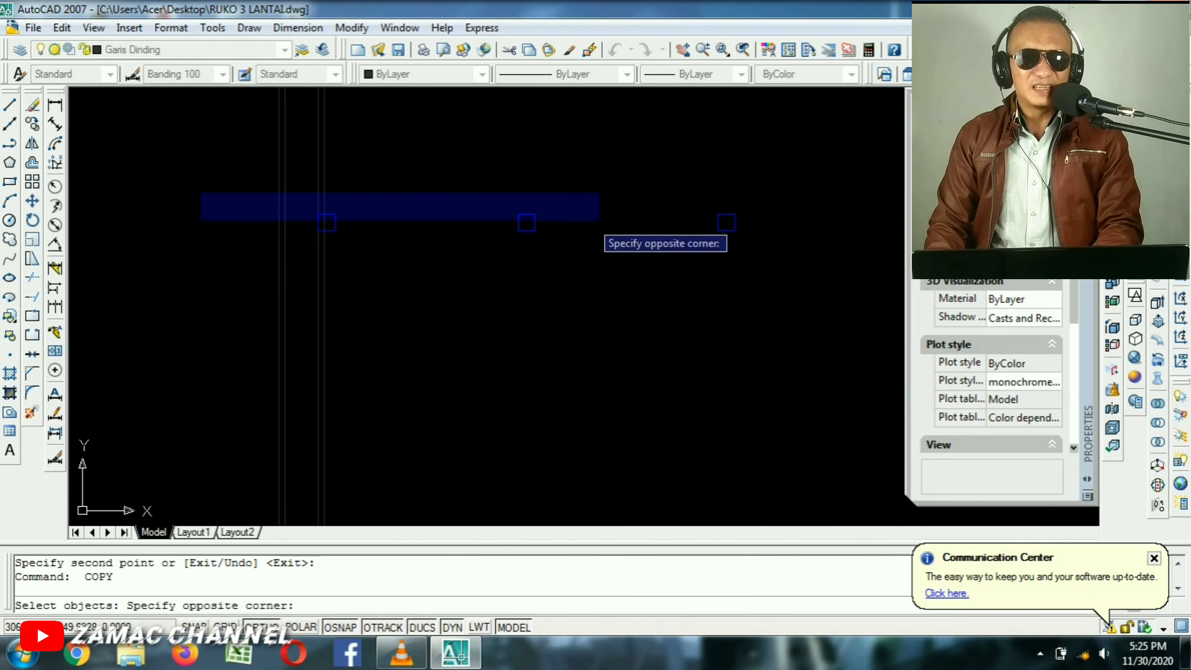
{"action": "left_click", "coordinate": [776, 250]}
{"action": "key", "text": "Return"}
{"action": "left_click", "coordinate": [626, 277]}
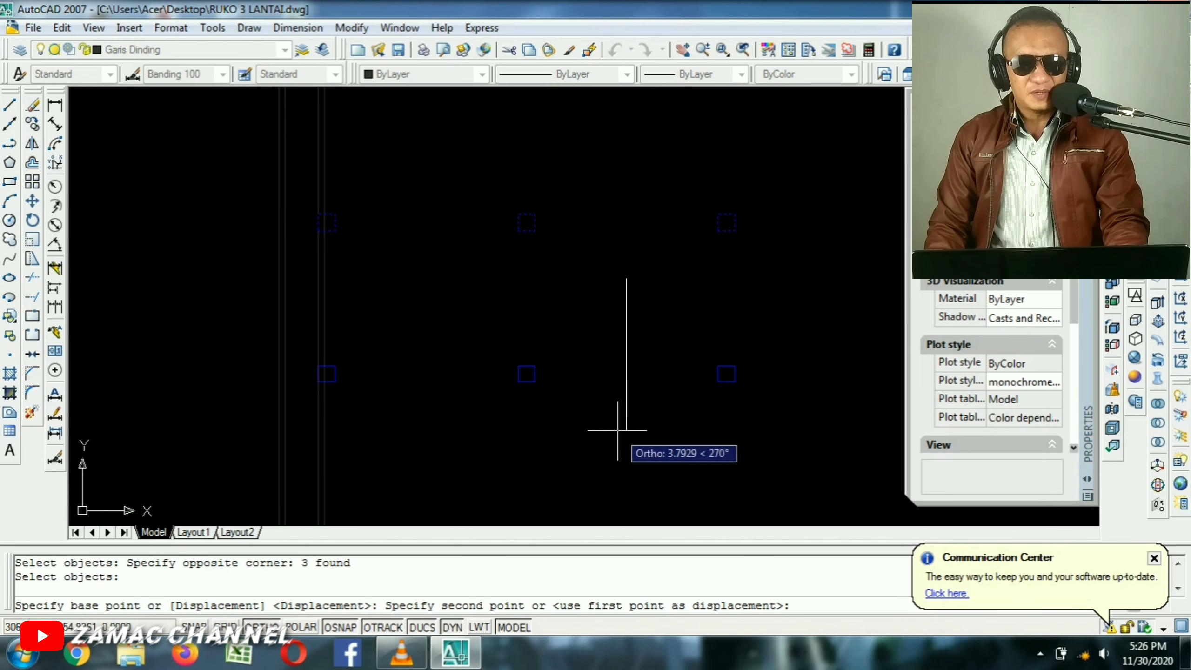
{"action": "type", "text": "3.5"}
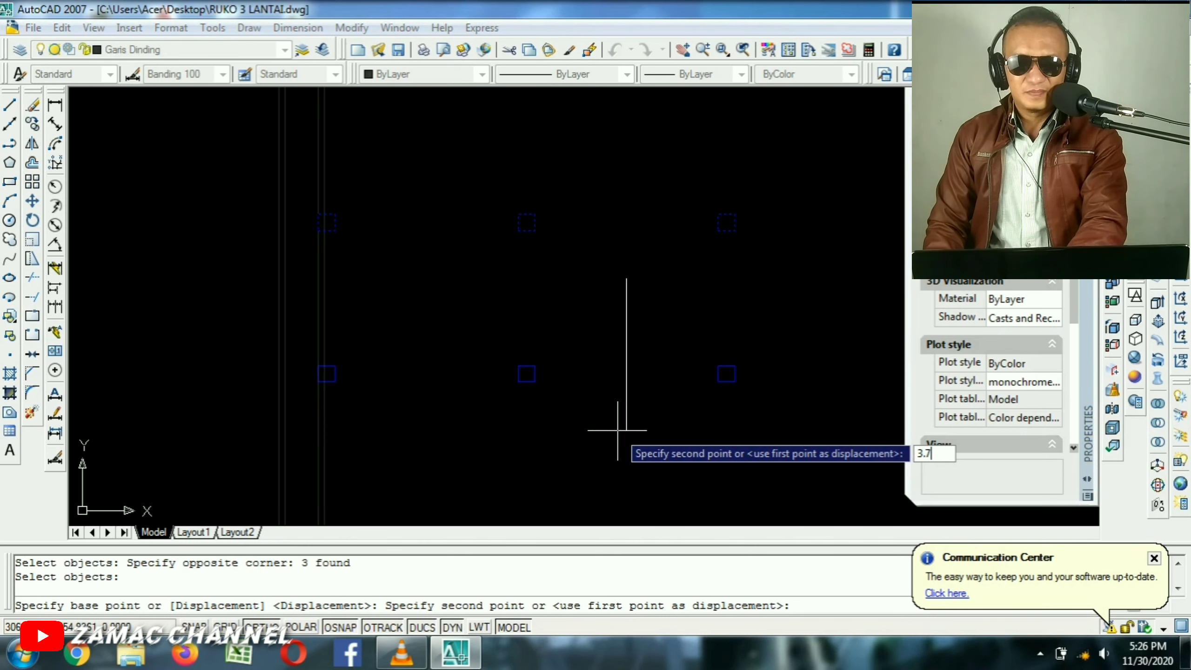
{"action": "key", "text": "Return"}
{"action": "scroll", "coordinate": [618, 422], "scroll_direction": "down", "scroll_amount": 2}
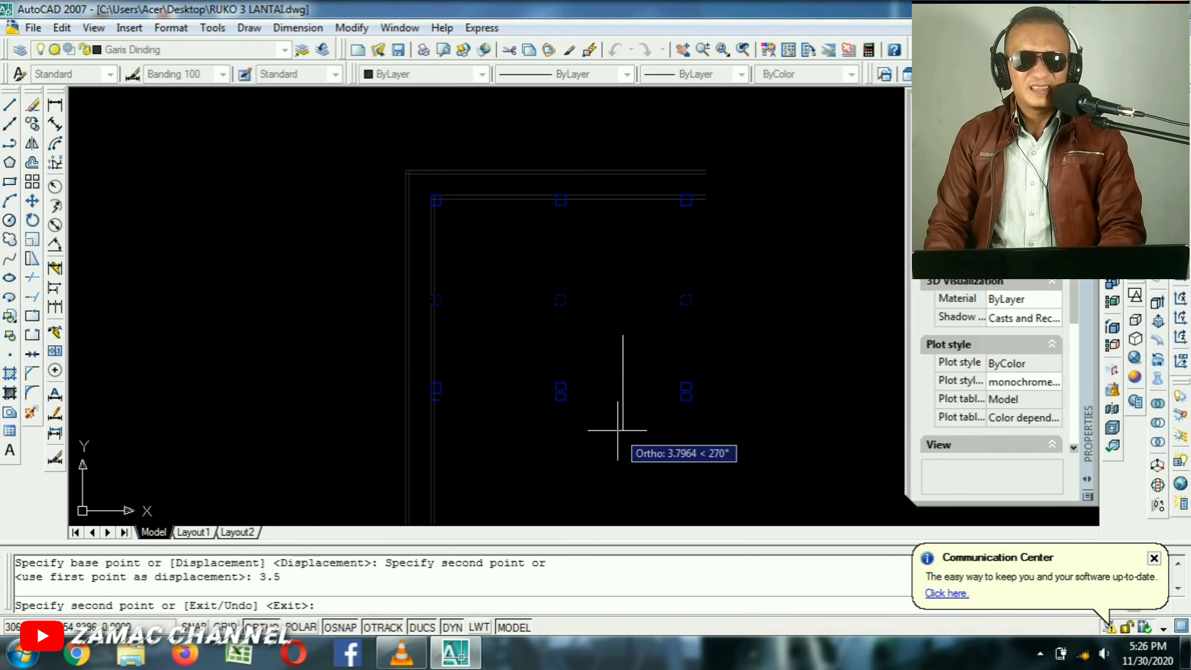
{"action": "key", "text": "Return"}
Copy the third row of three columns 3.5 units straight down to form the fourth row.
{"action": "key", "text": "Return"}
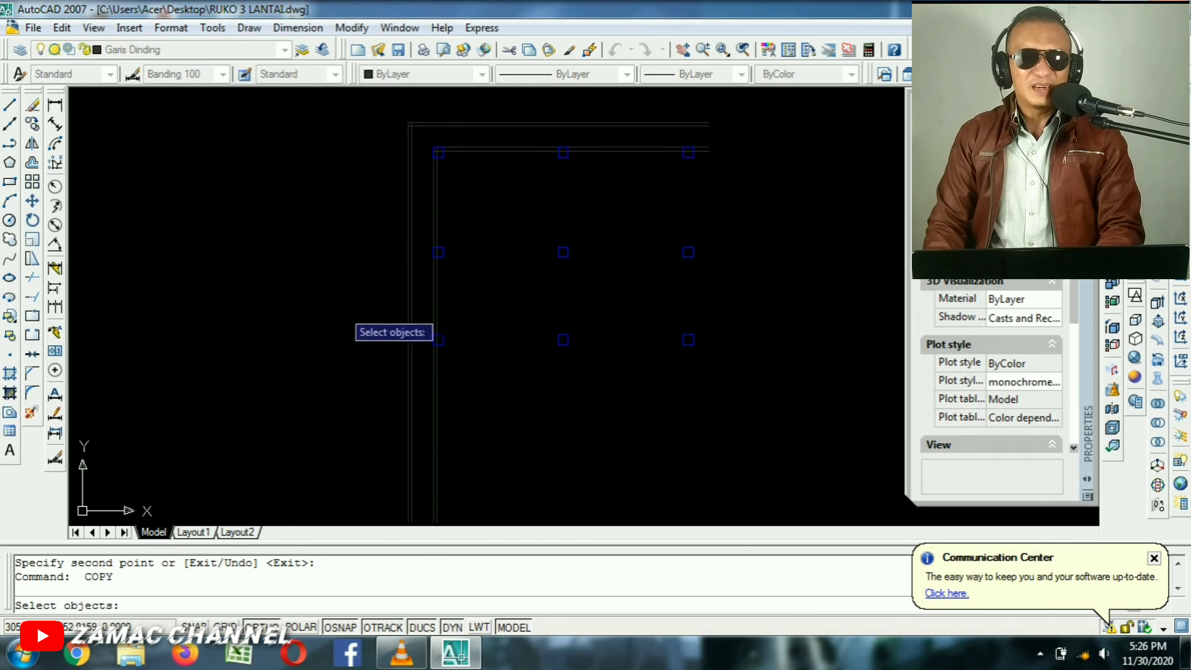
{"action": "left_click", "coordinate": [313, 301]}
{"action": "left_click", "coordinate": [762, 378]}
{"action": "key", "text": "Return"}
{"action": "left_click", "coordinate": [658, 406]}
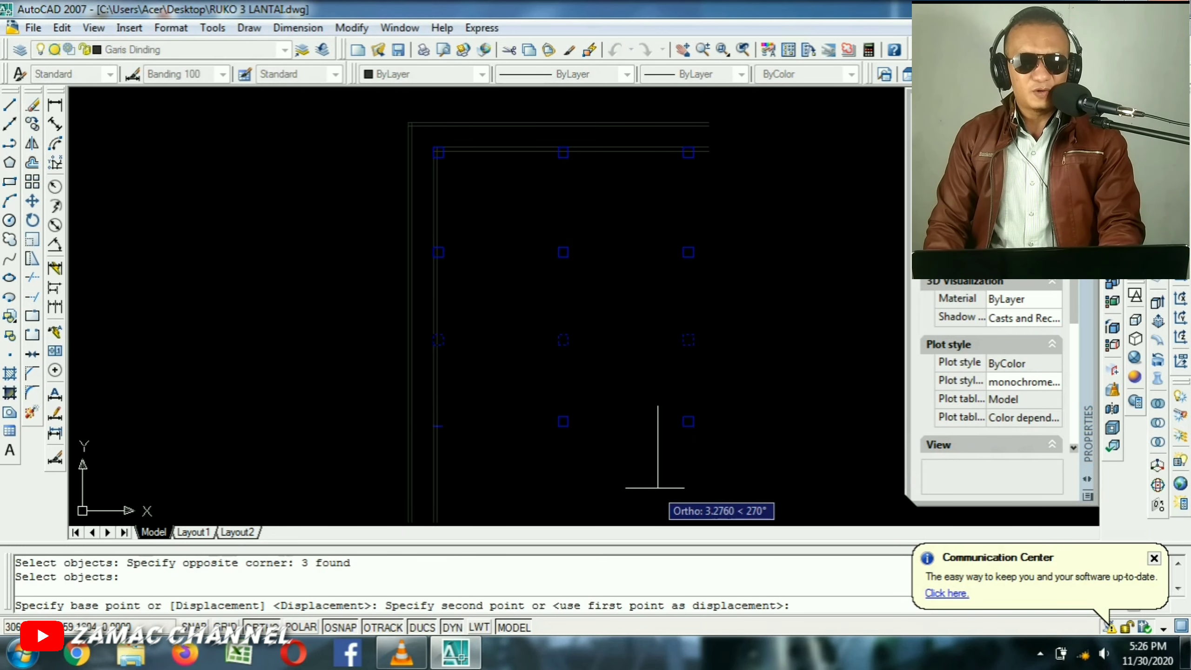
{"action": "type", "text": "2"}
{"action": "key", "text": "BackSpace"}
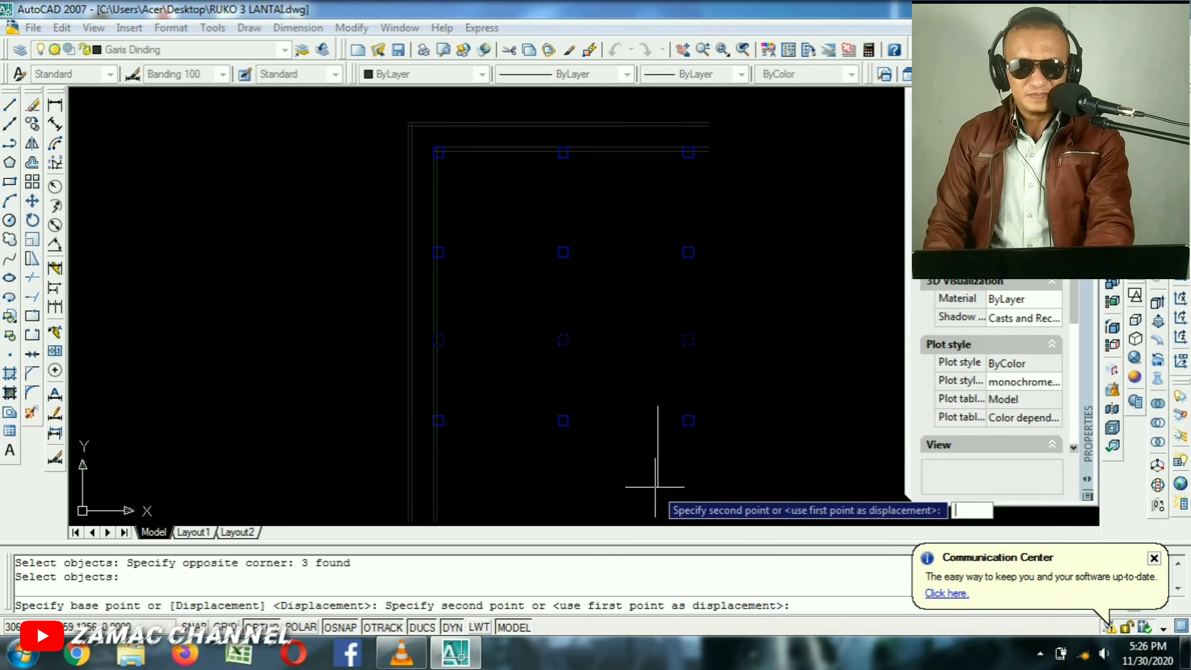
{"action": "key", "text": "Return"}
{"action": "key", "text": "Return"}
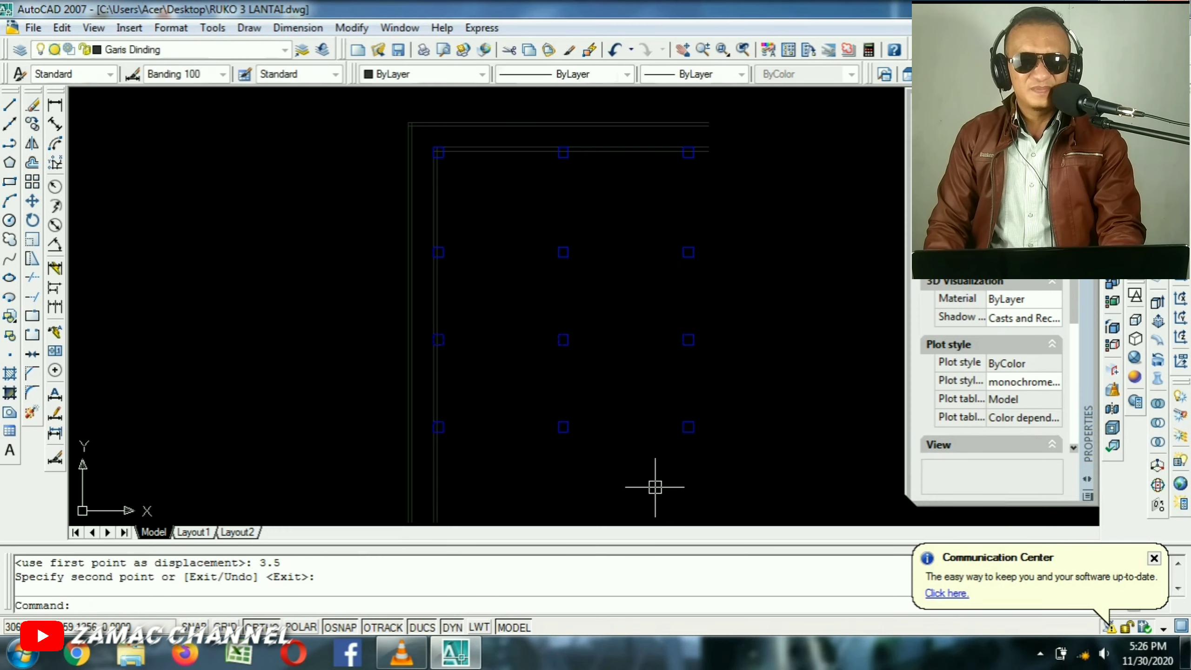
Copy the fourth row of three columns 4 units straight down to form the fifth row at the walls' lower end.
{"action": "key", "text": "Return"}
{"action": "left_click", "coordinate": [332, 316]}
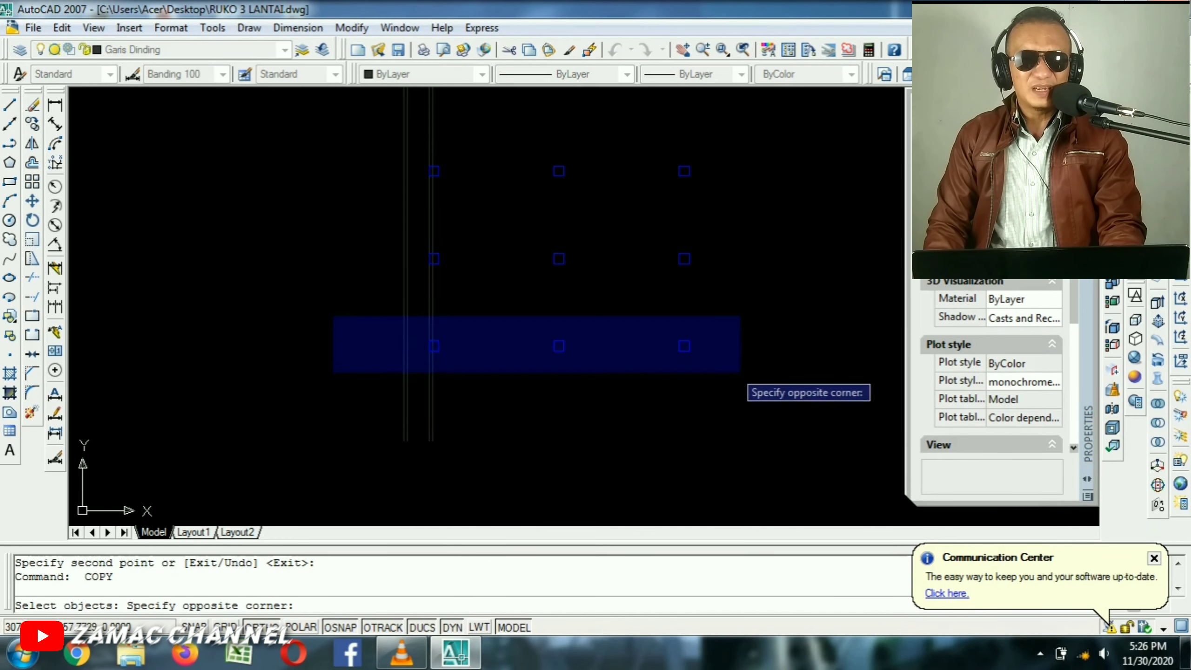
{"action": "left_click", "coordinate": [738, 370]}
{"action": "key", "text": "Return"}
{"action": "left_click", "coordinate": [796, 309]}
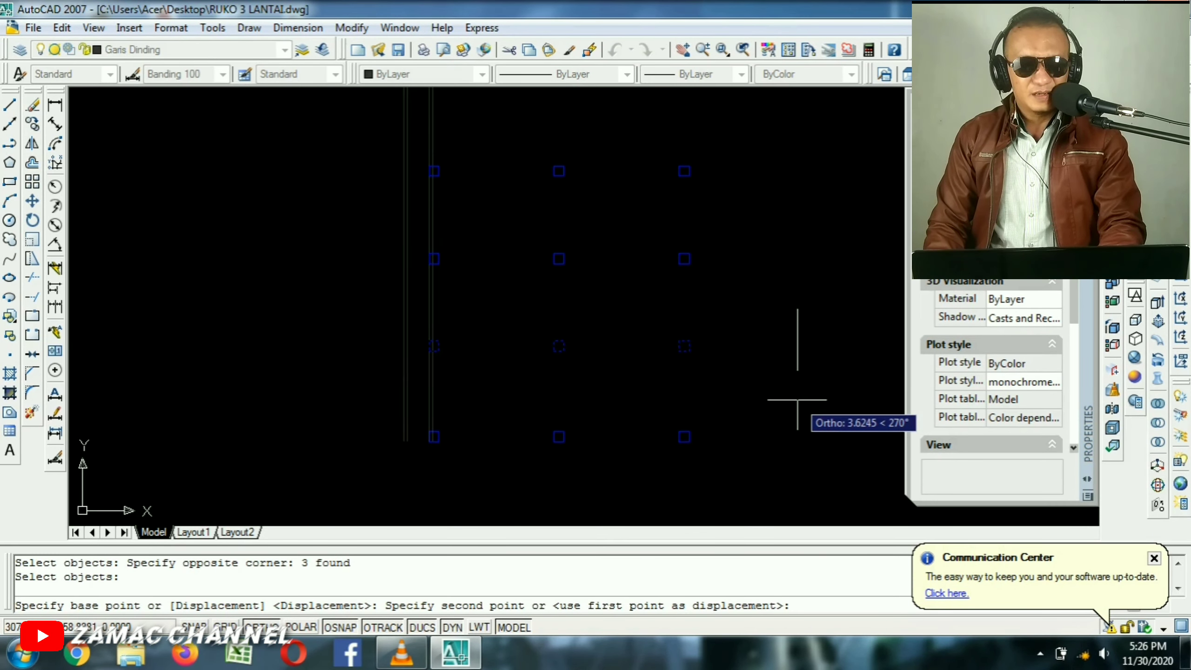
{"action": "type", "text": "4"}
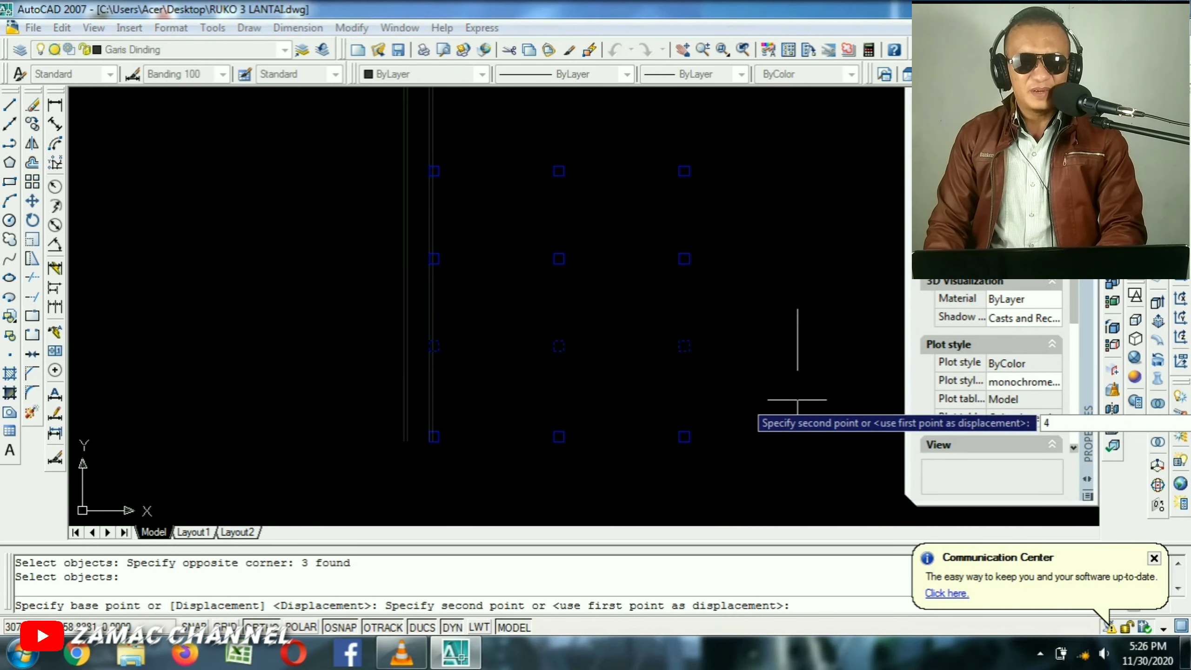
{"action": "key", "text": "Return"}
{"action": "key", "text": "Return"}
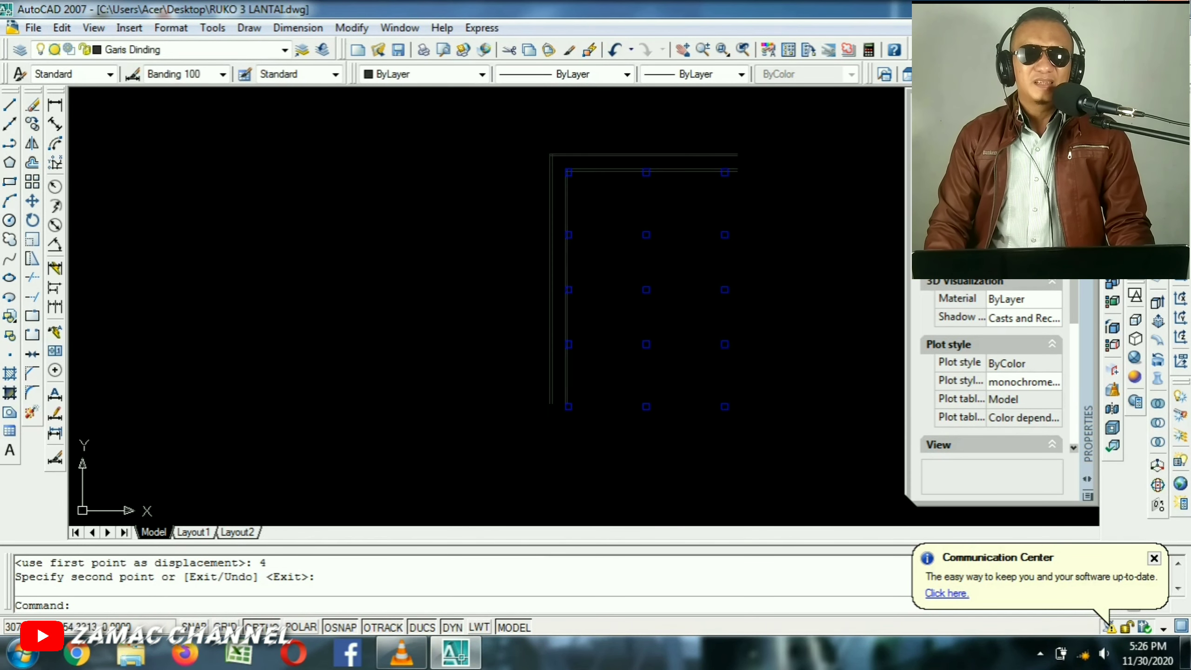
Examine the column grid and the double wall lines around its upper-left corner.
{"action": "middle_click_drag", "start_coordinate": [640, 217], "coordinate": [604, 214]}
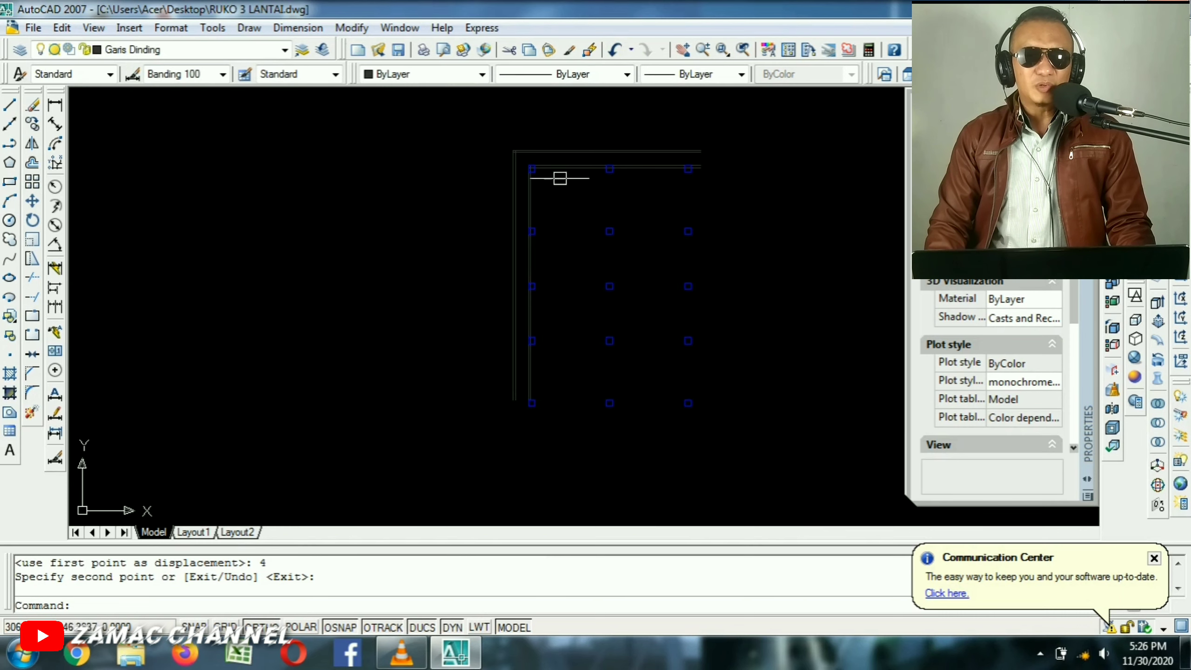
{"action": "scroll", "coordinate": [595, 174], "scroll_direction": "up", "scroll_amount": 2}
{"action": "mouse_move", "coordinate": [715, 184]}
{"action": "middle_mouse_down"}
{"action": "mouse_move", "coordinate": [700, 247]}
{"action": "mouse_move", "coordinate": [739, 259]}
{"action": "mouse_move", "coordinate": [674, 259]}
{"action": "middle_mouse_up"}
{"action": "scroll", "coordinate": [754, 255], "scroll_direction": "up", "scroll_amount": 1}
{"action": "scroll", "coordinate": [377, 229], "scroll_direction": "up", "scroll_amount": 1}
{"action": "scroll", "coordinate": [403, 248], "scroll_direction": "down", "scroll_amount": 1}
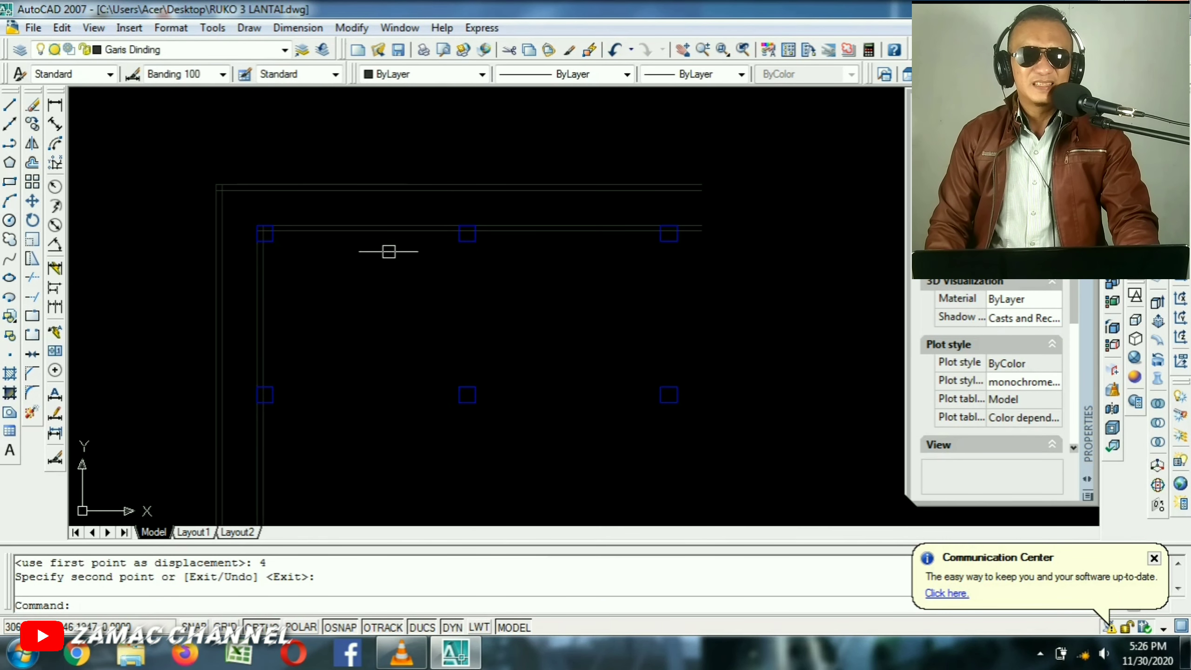
{"action": "scroll", "coordinate": [372, 243], "scroll_direction": "up", "scroll_amount": 1}
{"action": "middle_click_drag", "start_coordinate": [413, 238], "coordinate": [433, 244]}
{"action": "middle_click_drag", "start_coordinate": [297, 205], "coordinate": [343, 208]}
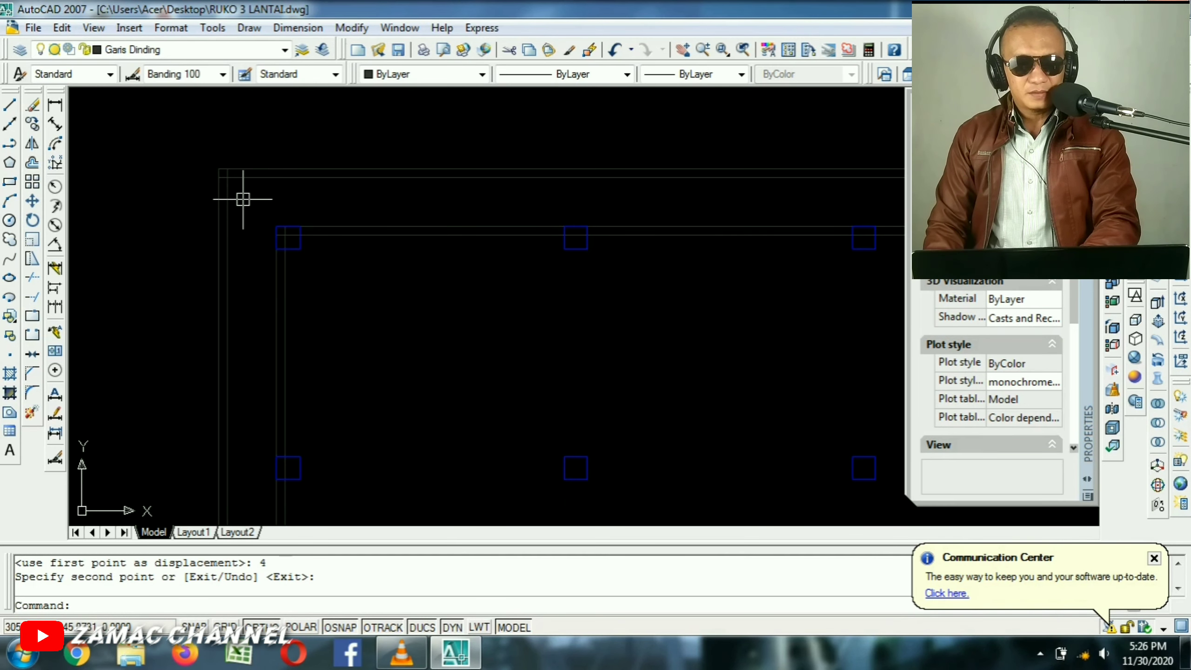
Copy the outer left wall's two vertical lines 6 units to the right, onto the middle column line.
{"action": "type", "text": "co"}
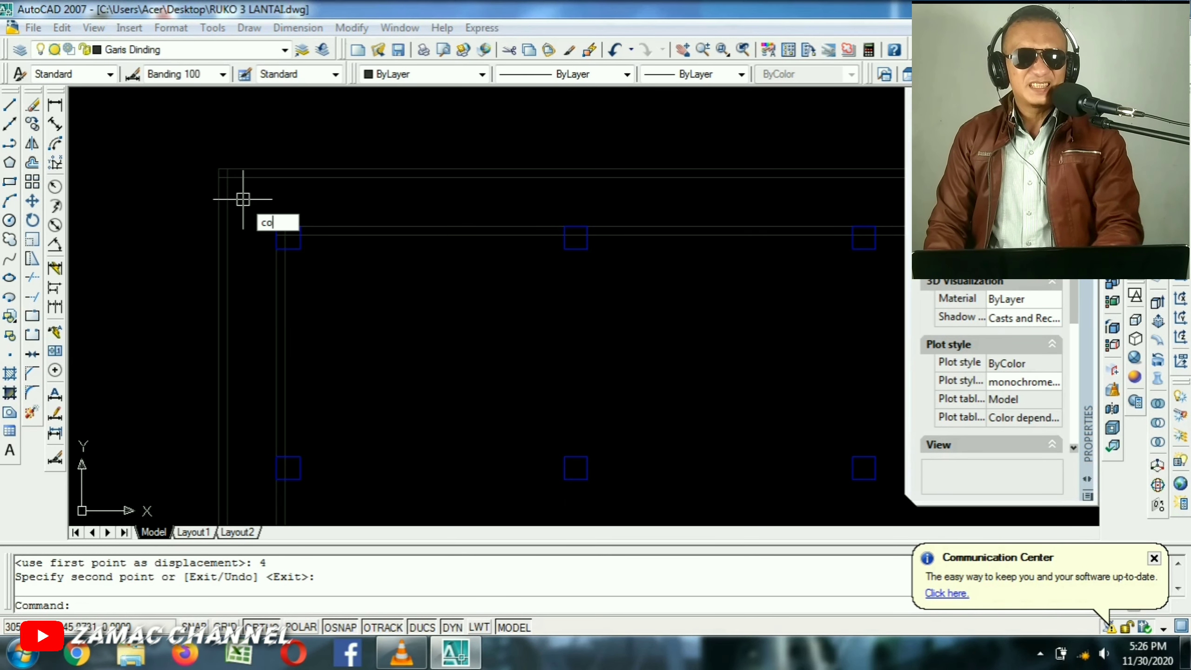
{"action": "left_click", "coordinate": [242, 199]}
{"action": "key", "text": "space"}
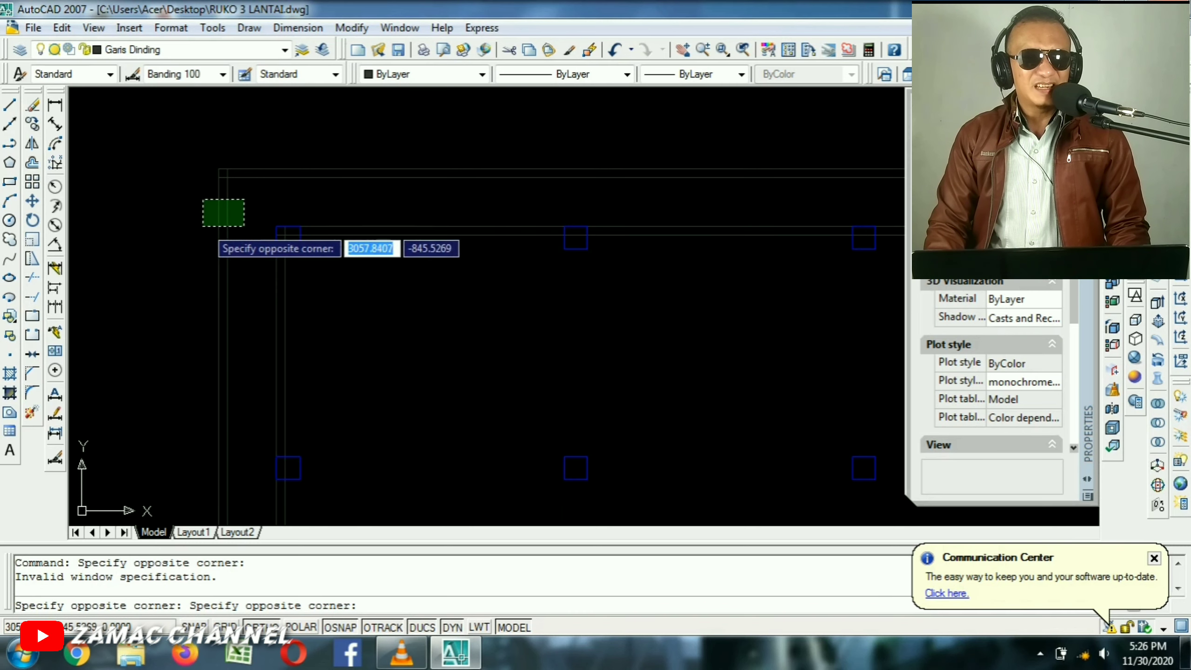
{"action": "left_click", "coordinate": [195, 231]}
{"action": "type", "text": "co"}
{"action": "key", "text": "space"}
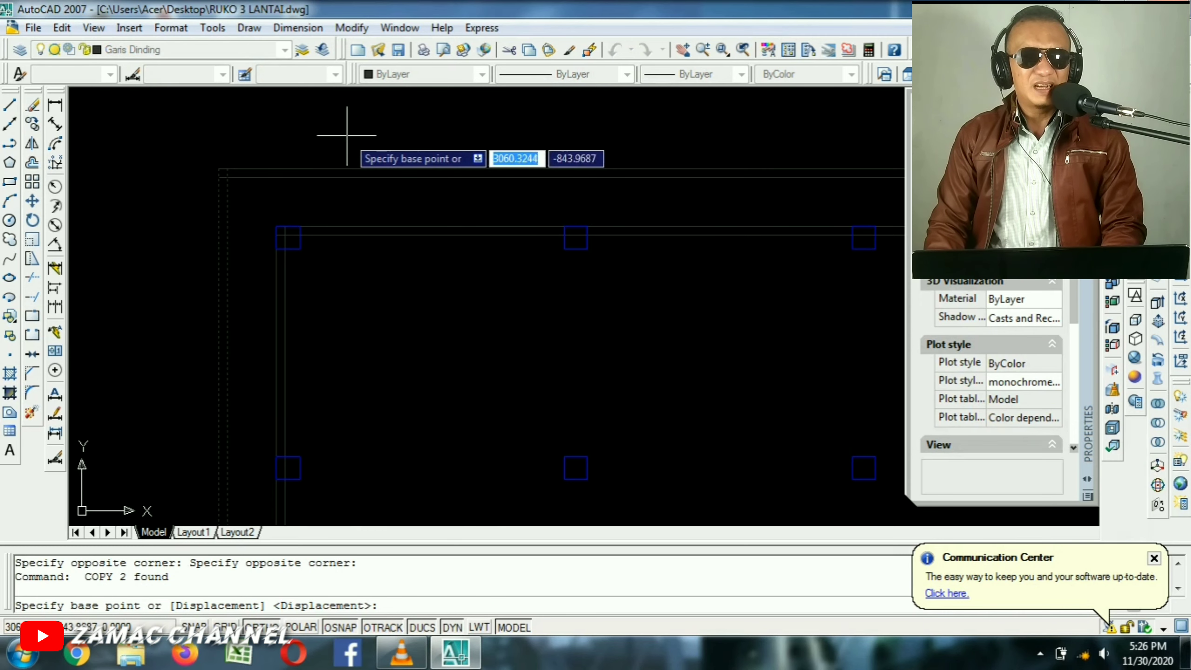
{"action": "left_click", "coordinate": [326, 127]}
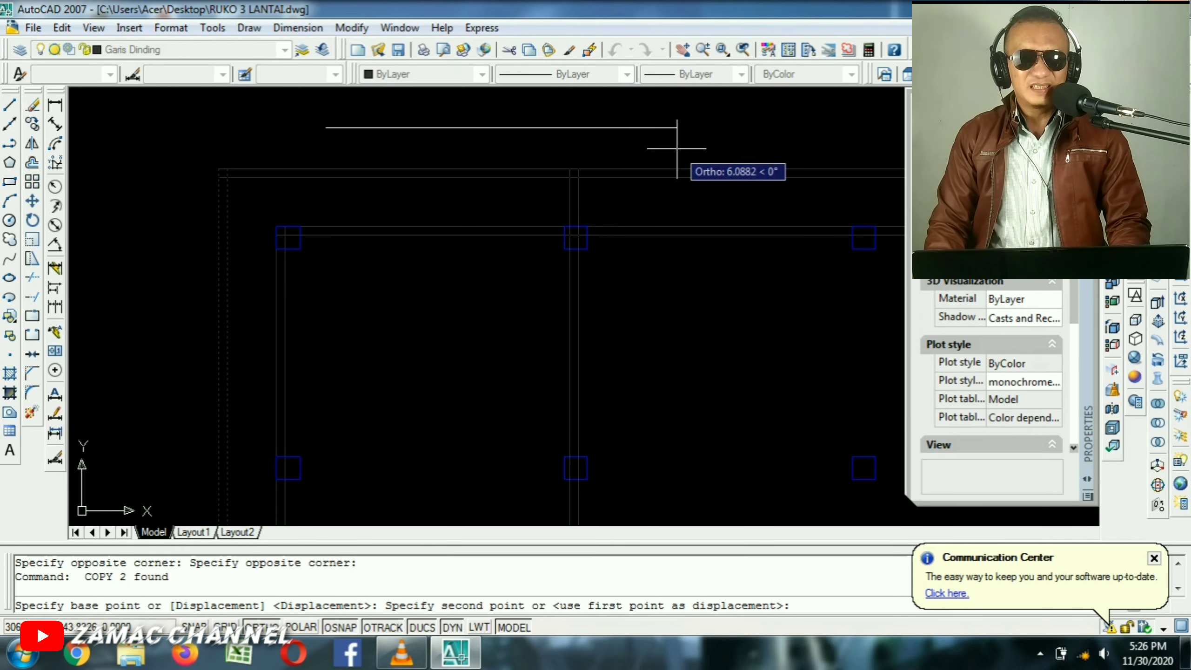
{"action": "type", "text": "6"}
{"action": "key", "text": "Return"}
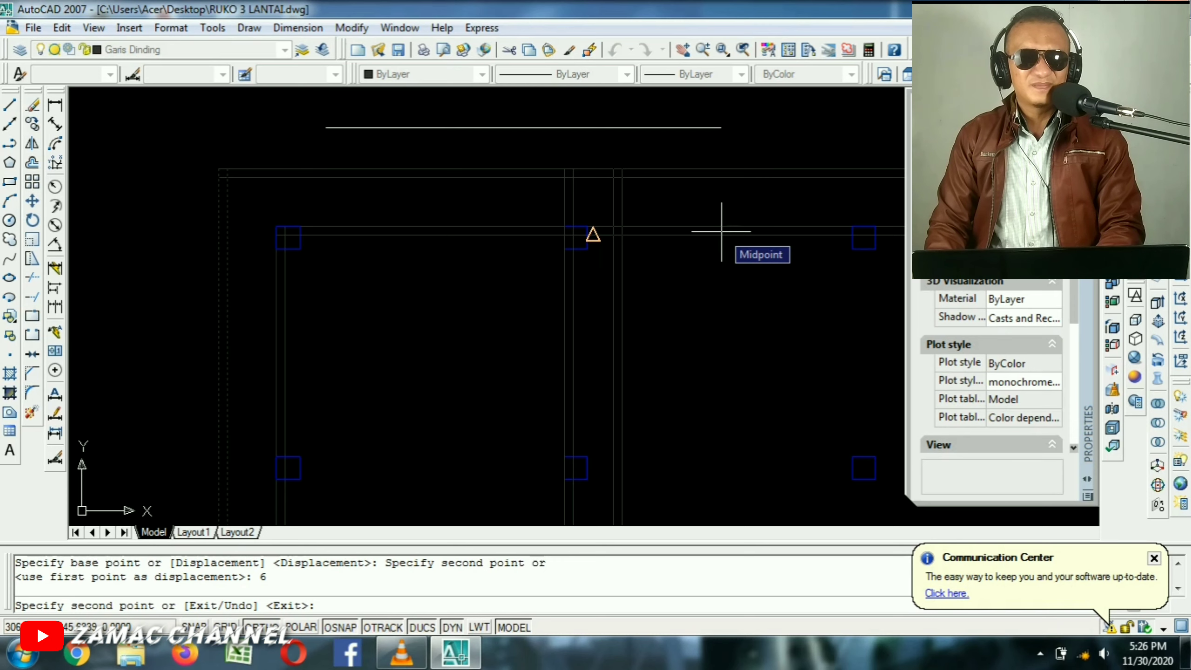
{"action": "key", "text": "Return"}
Try to move the middle wall's two lines 0.075 to the right within the column, and undo the move.
{"action": "scroll", "coordinate": [600, 228], "scroll_direction": "up", "scroll_amount": 6}
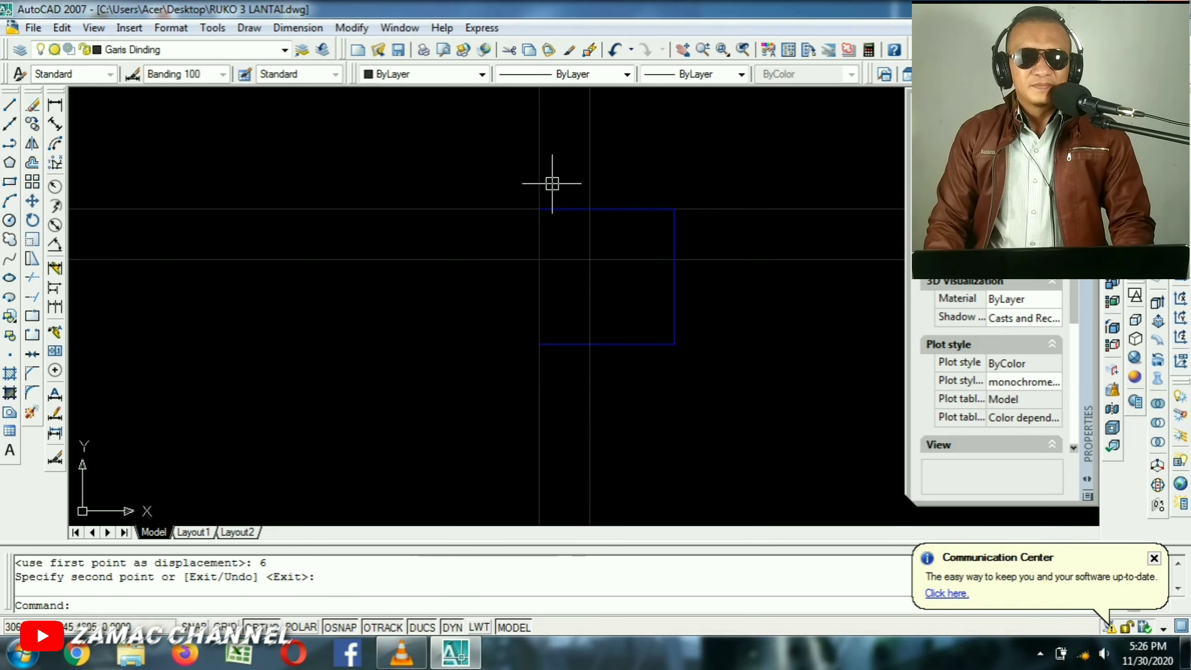
{"action": "scroll", "coordinate": [613, 183], "scroll_direction": "up", "scroll_amount": 3}
{"action": "middle_click_drag", "start_coordinate": [473, 212], "coordinate": [464, 274]}
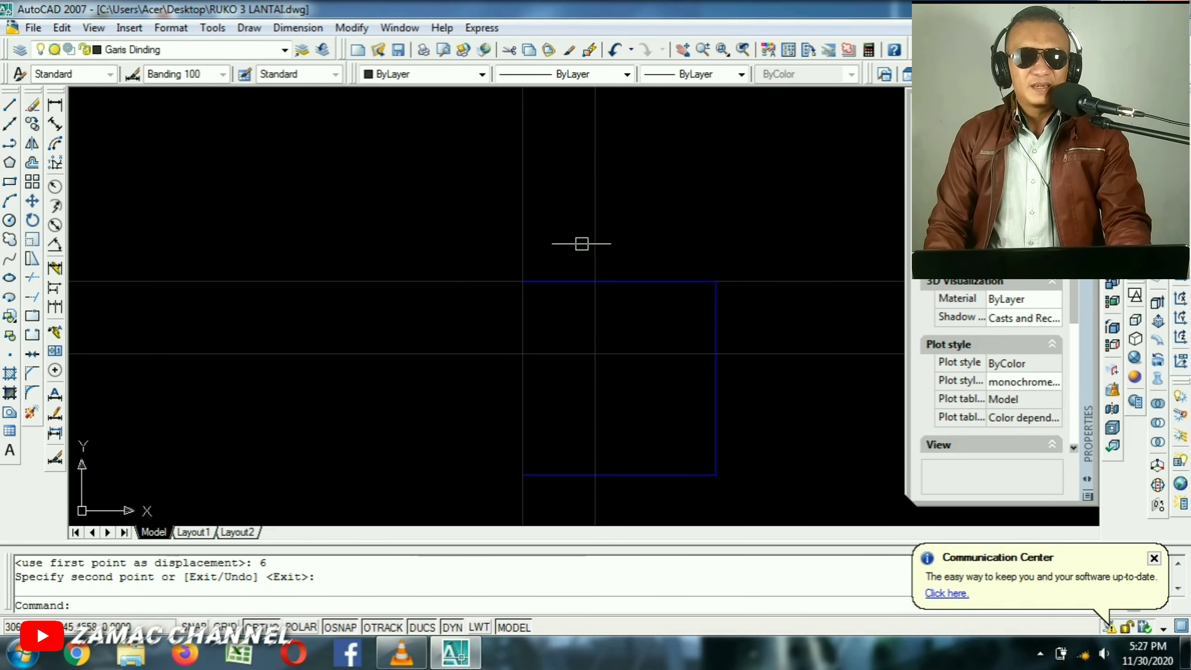
{"action": "left_click", "coordinate": [607, 280]}
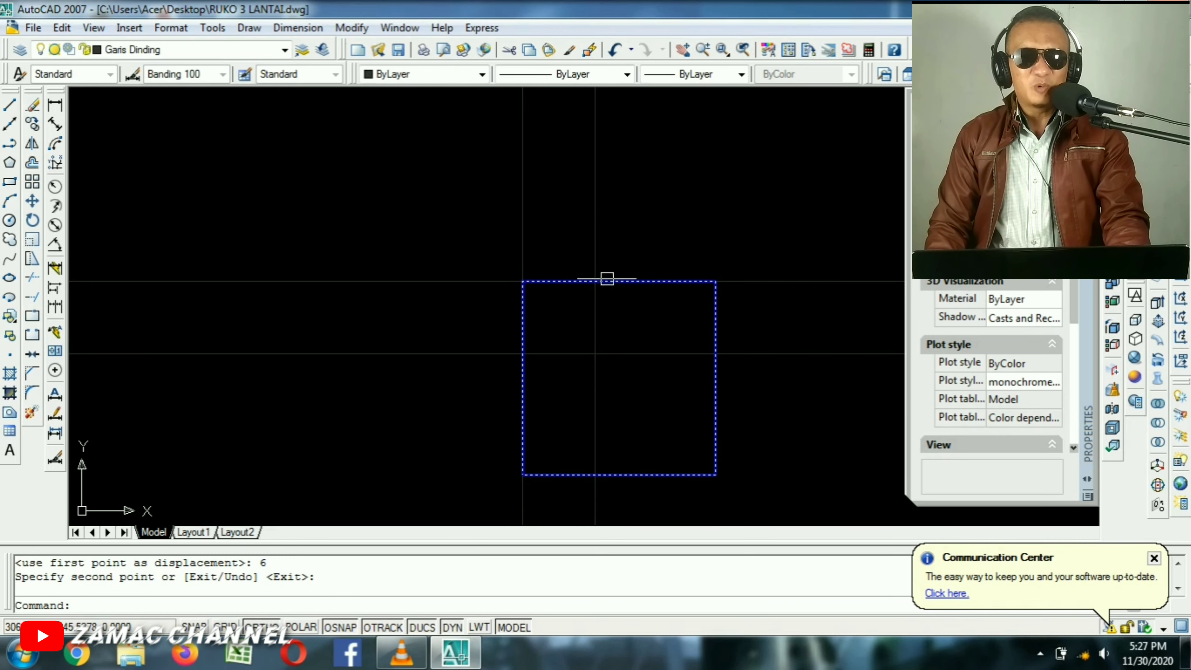
{"action": "key", "text": "Escape"}
{"action": "type", "text": "m"}
{"action": "key", "text": "Return"}
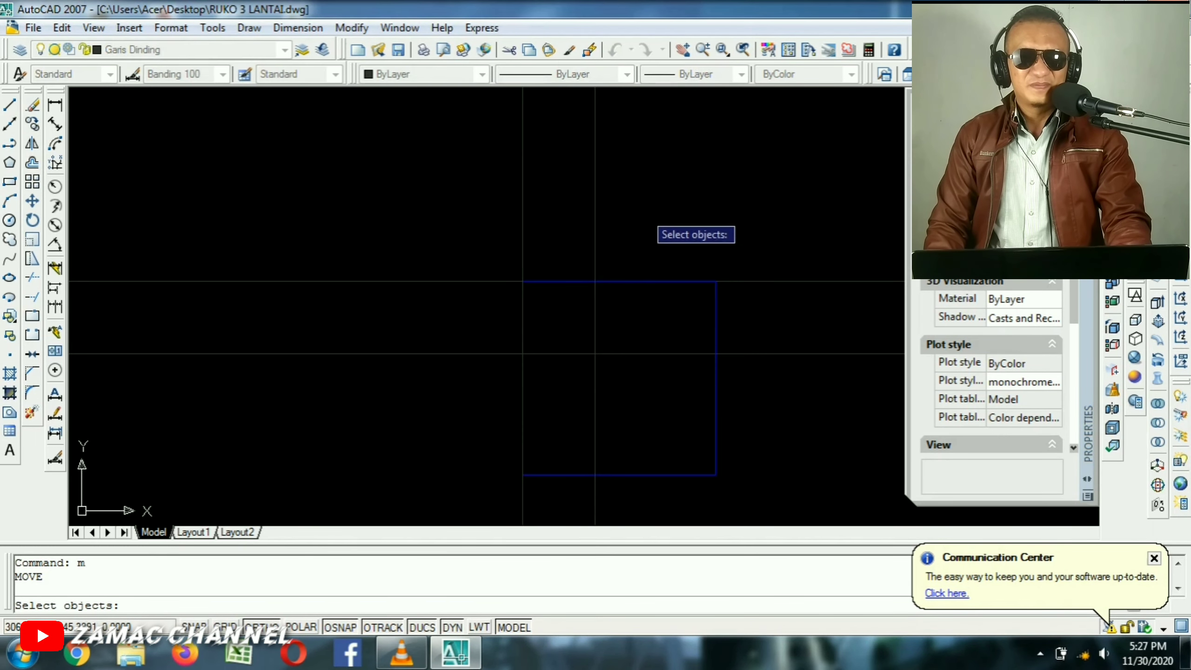
{"action": "left_click", "coordinate": [638, 212]}
{"action": "left_click", "coordinate": [423, 224]}
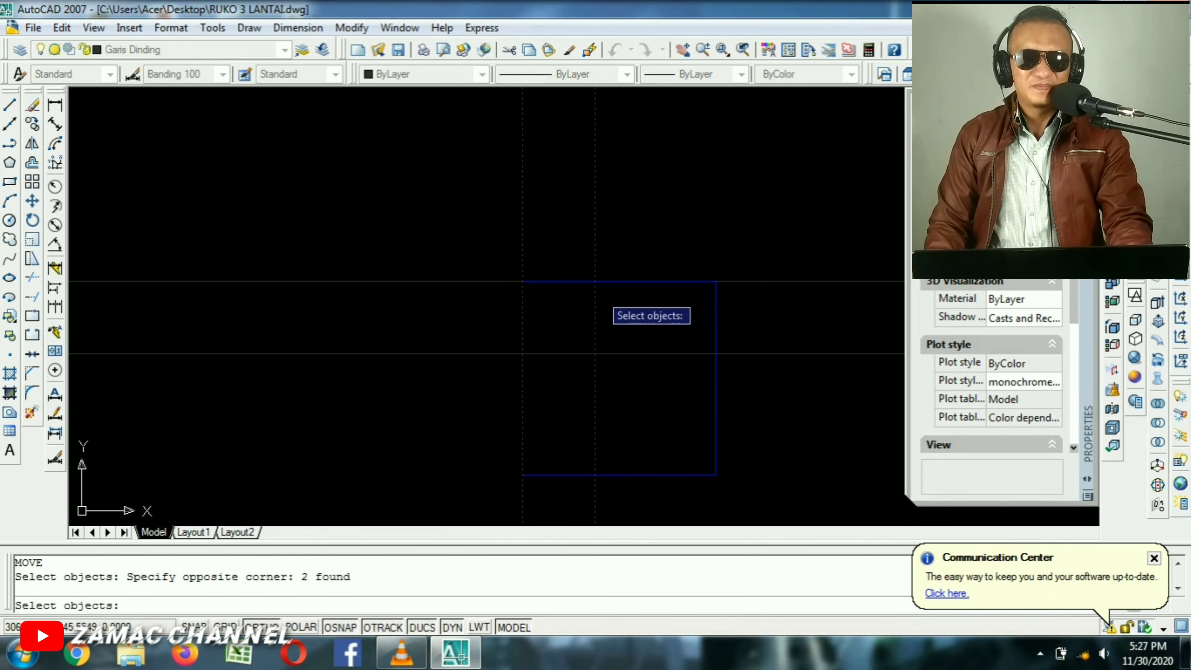
{"action": "key", "text": "Return"}
{"action": "left_click", "coordinate": [673, 217]}
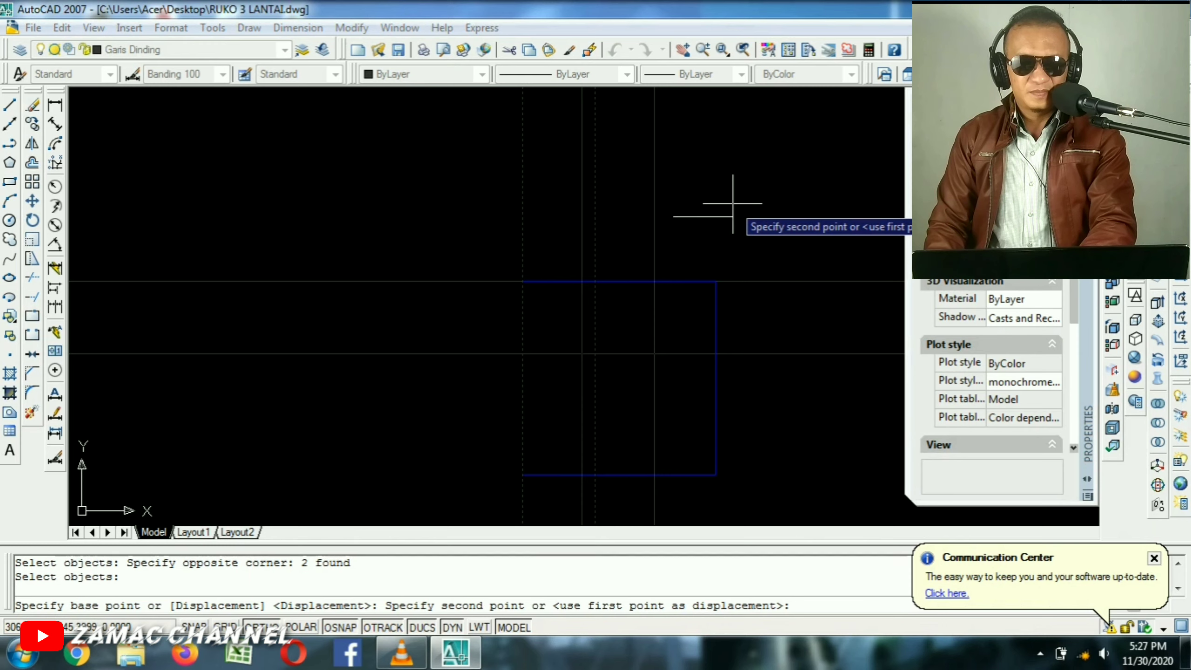
{"action": "type", "text": ".075"}
{"action": "key", "text": "Return"}
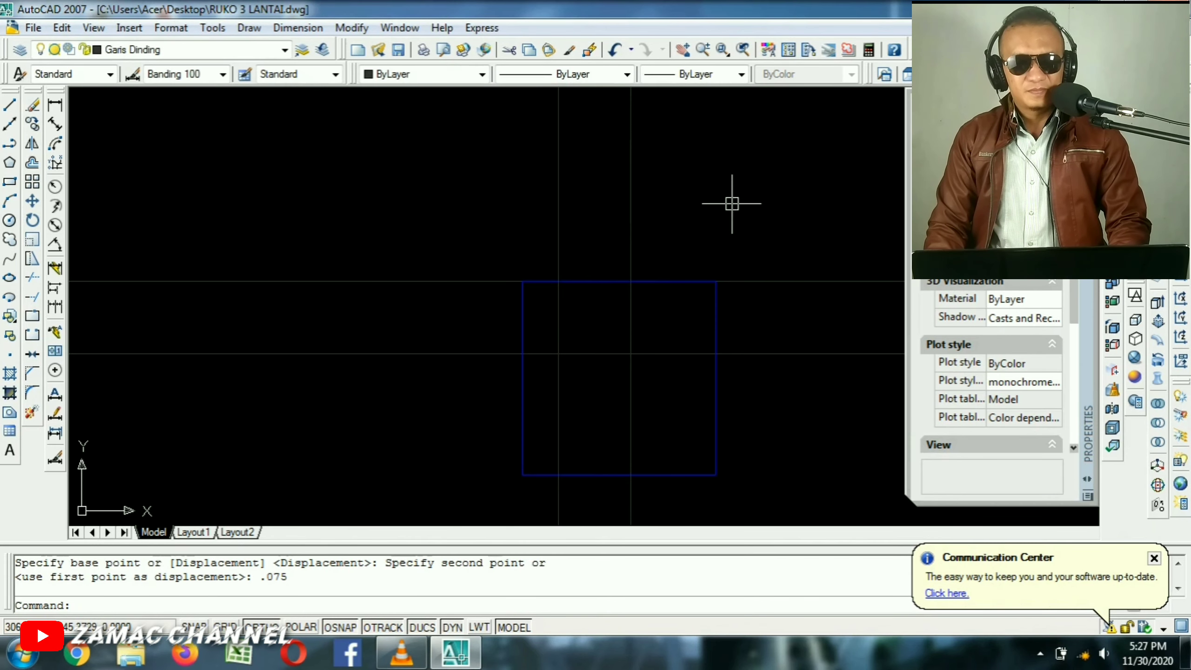
{"action": "key", "text": "ctrl+z"}
Try to move the middle wall's two lines 0.1 to the right within the column, and undo the move.
{"action": "type", "text": "m"}
{"action": "key", "text": "Return"}
{"action": "left_click", "coordinate": [641, 194]}
{"action": "left_click", "coordinate": [477, 228]}
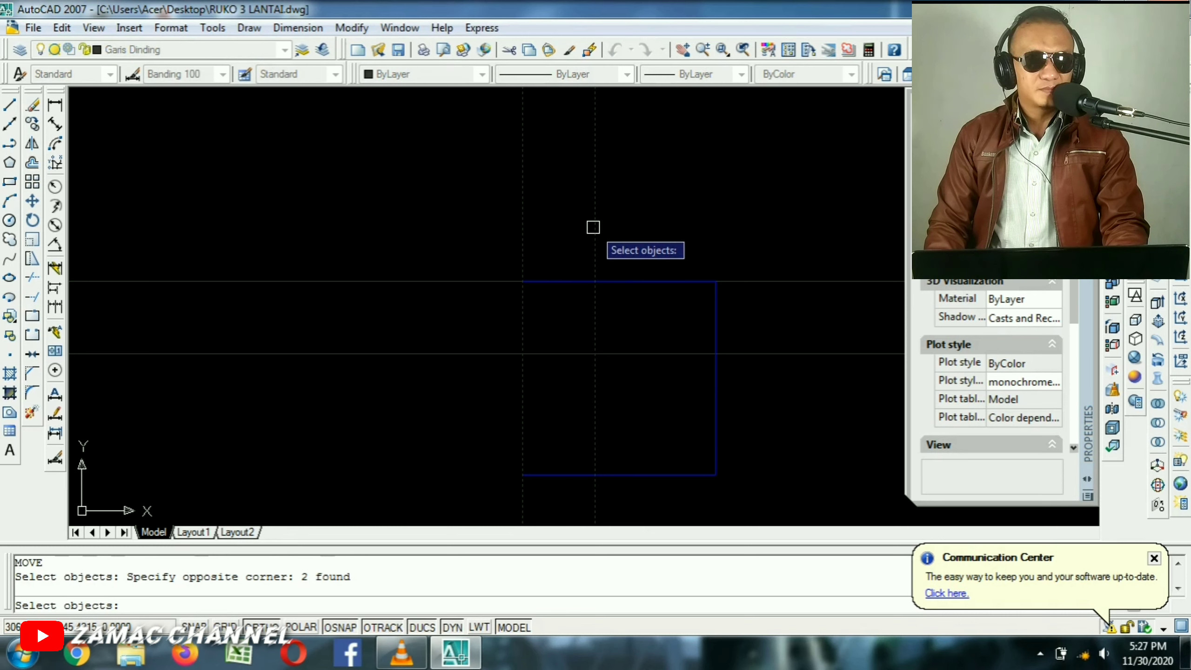
{"action": "key", "text": "Return"}
{"action": "left_click", "coordinate": [632, 217]}
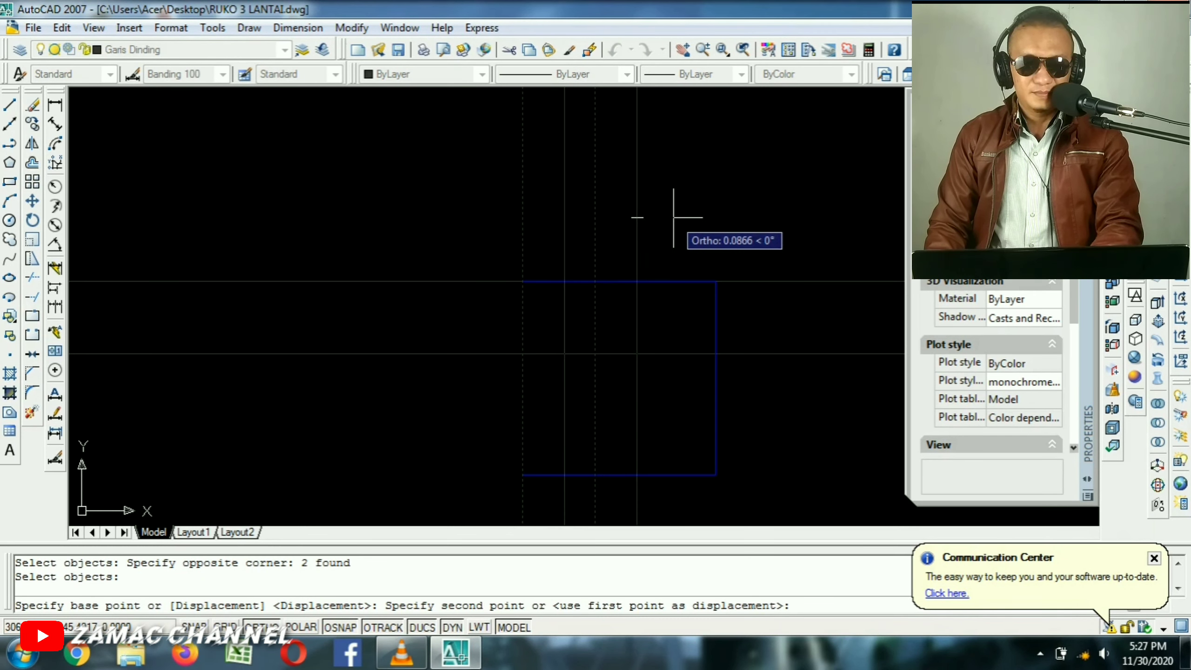
{"action": "type", "text": ".1"}
{"action": "key", "text": "Return"}
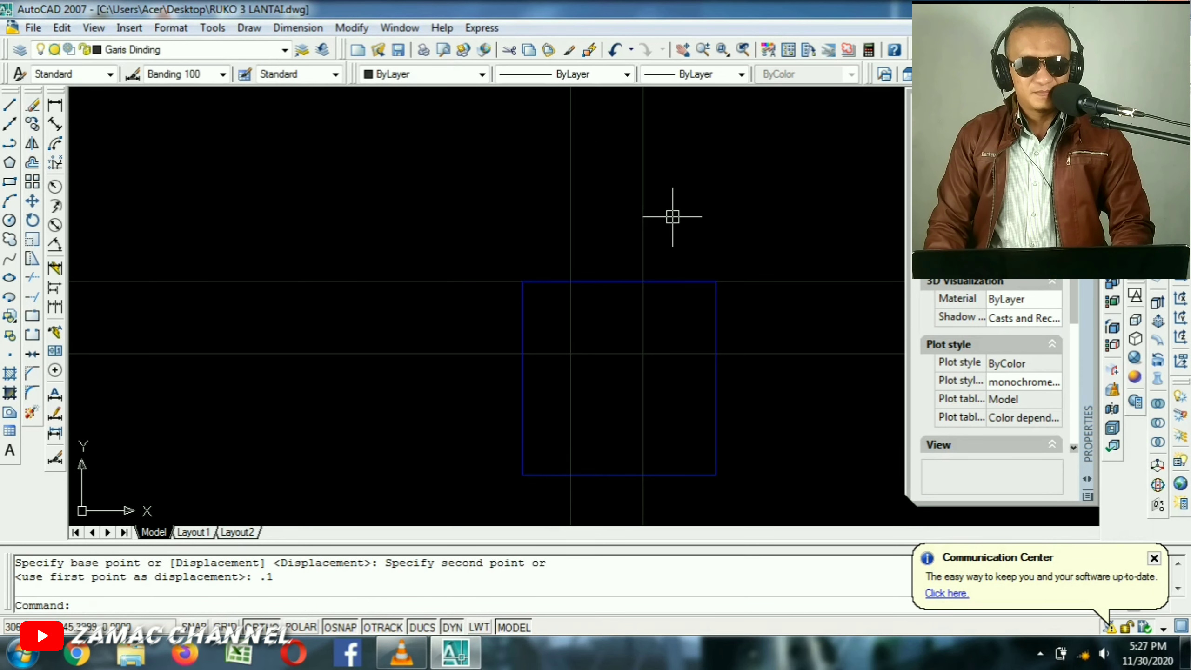
{"action": "key", "text": "ctrl+z"}
Move the middle wall's two lines 0.125 to the right to centre them on the middle columns.
{"action": "type", "text": "m"}
{"action": "key", "text": "Return"}
{"action": "left_click", "coordinate": [665, 197]}
{"action": "left_click", "coordinate": [423, 220]}
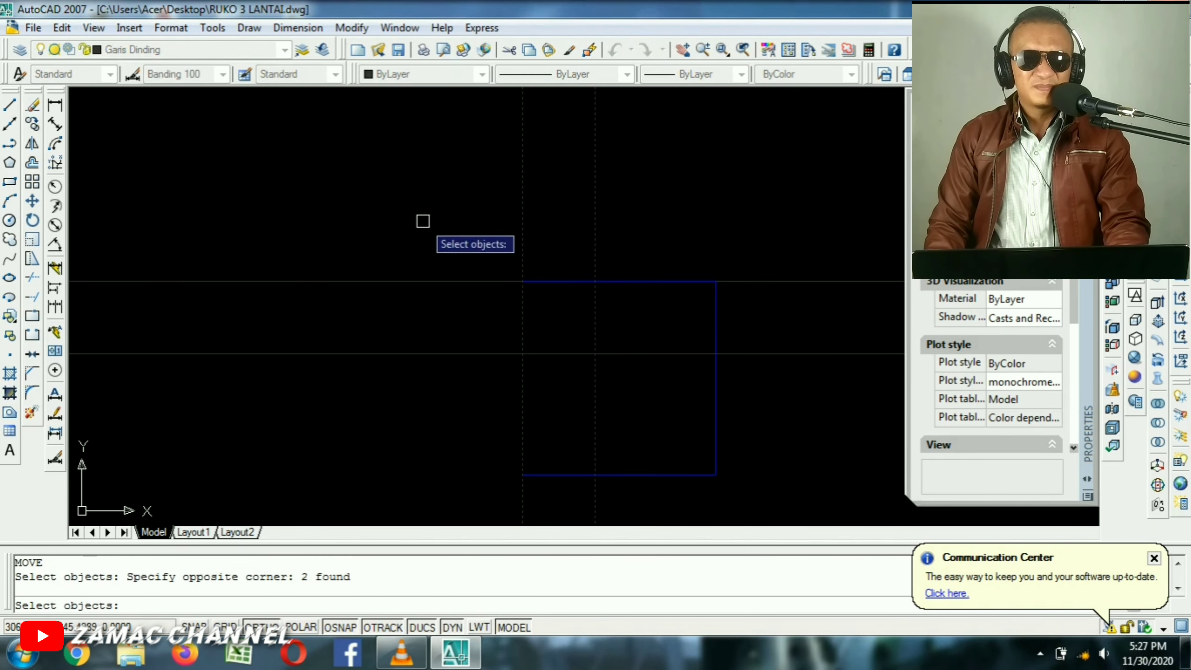
{"action": "key", "text": "Return"}
{"action": "left_click", "coordinate": [346, 228]}
{"action": "type", "text": ".125"}
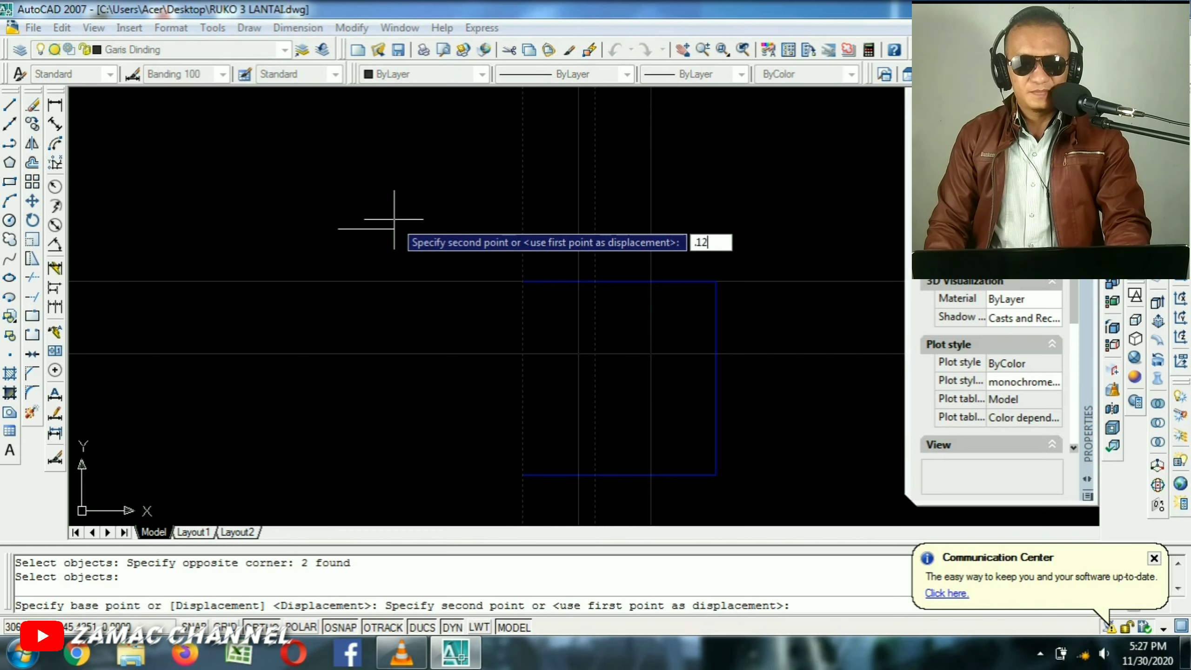
{"action": "key", "text": "Return"}
Trim the inner wall lines that cross inside the column square at the upper-left corner, using the square as cutting edge.
{"action": "scroll", "coordinate": [633, 370], "scroll_direction": "down", "scroll_amount": 5}
{"action": "scroll", "coordinate": [686, 362], "scroll_direction": "up", "scroll_amount": 6}
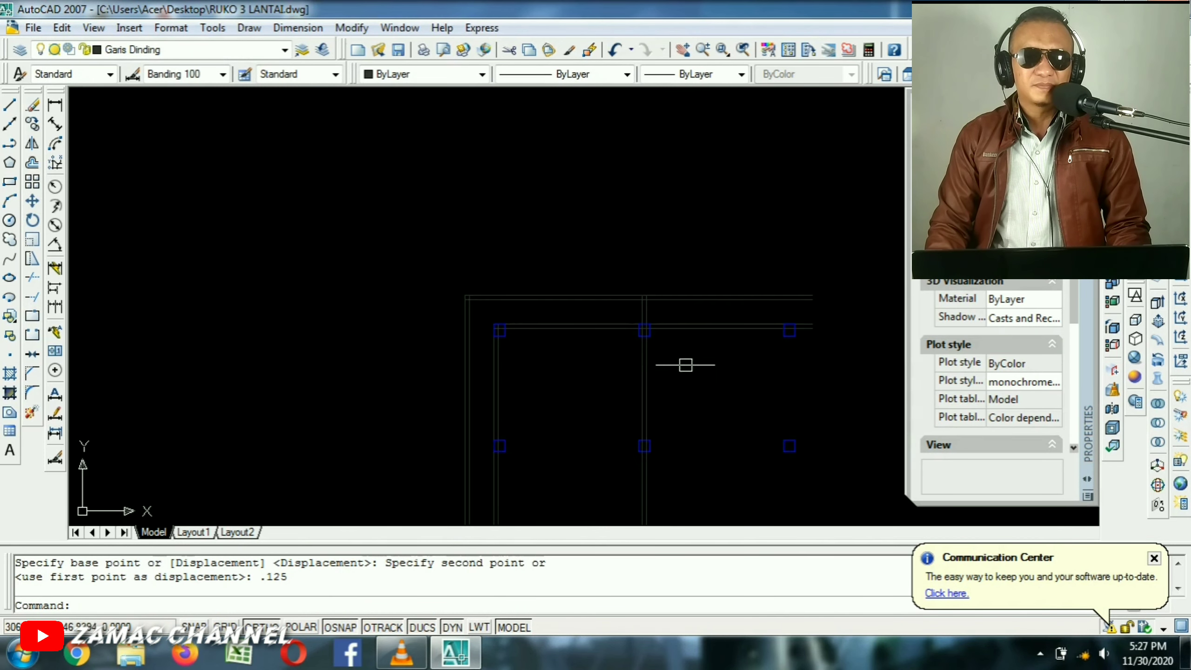
{"action": "mouse_move", "coordinate": [586, 323]}
{"action": "middle_mouse_down"}
{"action": "mouse_move", "coordinate": [546, 199]}
{"action": "mouse_move", "coordinate": [514, 209]}
{"action": "middle_mouse_up"}
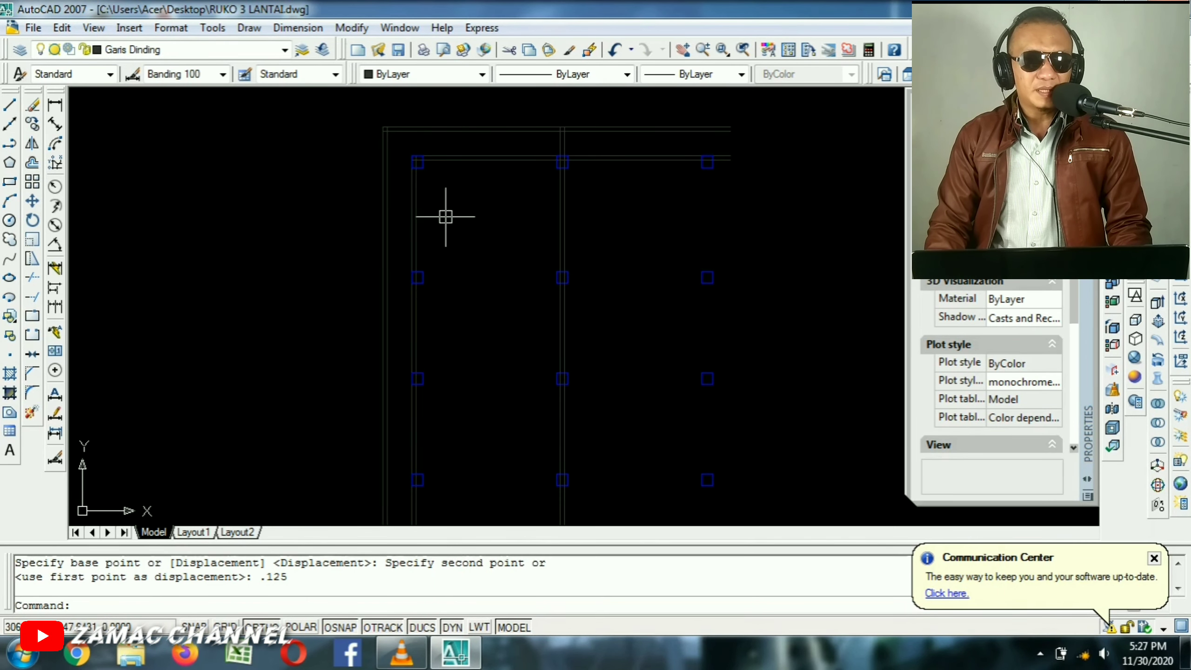
{"action": "scroll", "coordinate": [417, 181], "scroll_direction": "up", "scroll_amount": 5}
{"action": "scroll", "coordinate": [415, 144], "scroll_direction": "up", "scroll_amount": 3}
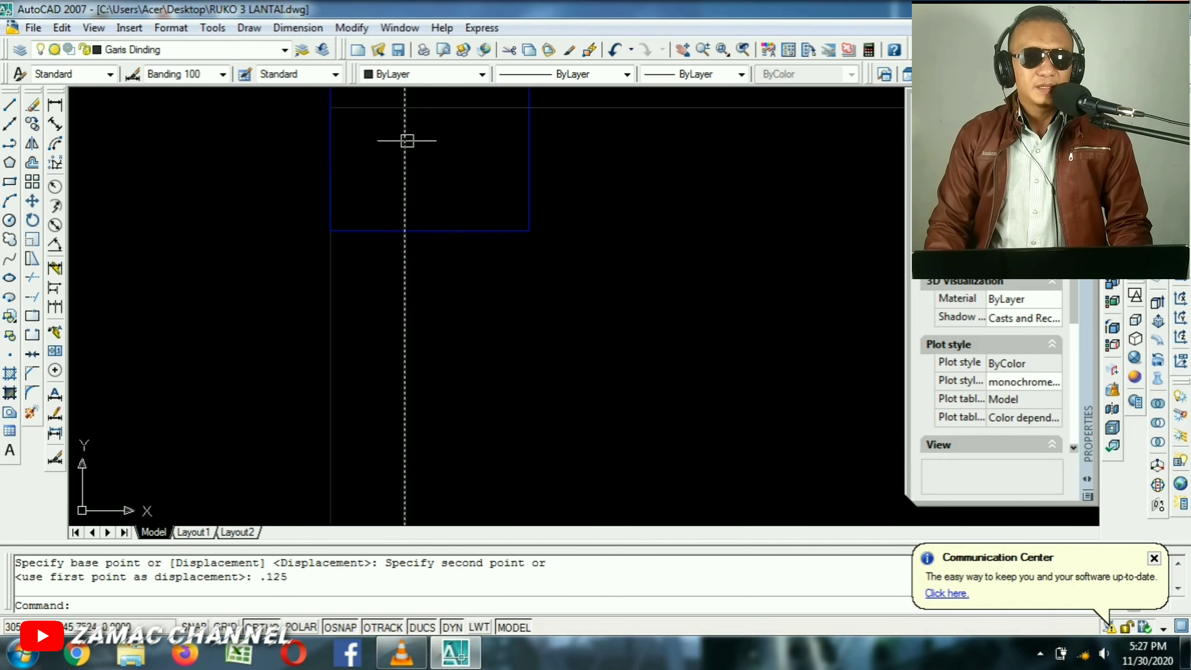
{"action": "middle_click_drag", "start_coordinate": [414, 127], "coordinate": [478, 245]}
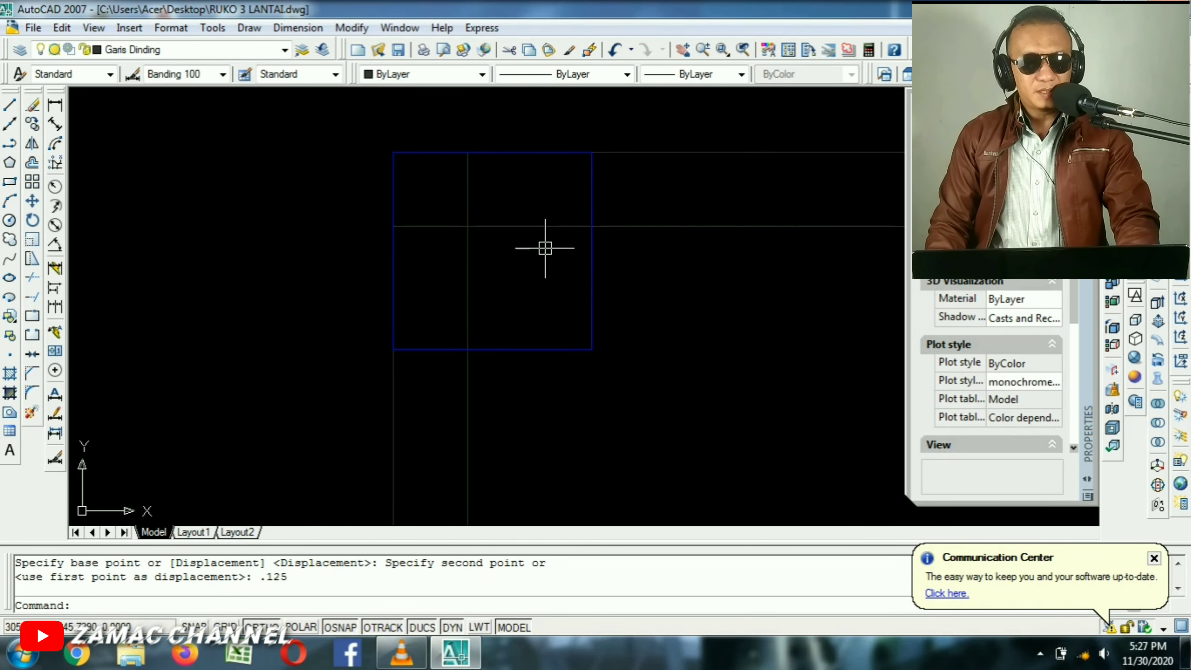
{"action": "type", "text": "tr"}
{"action": "key", "text": "Return"}
{"action": "left_click", "coordinate": [633, 262]}
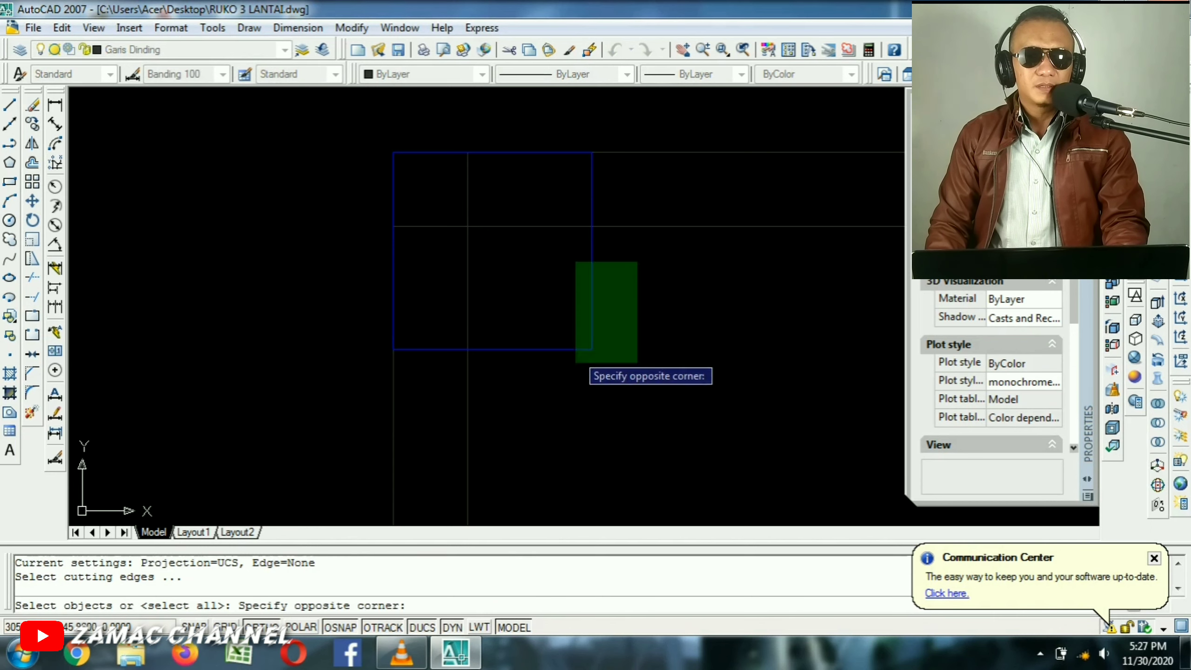
{"action": "left_click", "coordinate": [577, 327]}
{"action": "key", "text": "Return"}
{"action": "left_click", "coordinate": [519, 191]}
{"action": "left_click", "coordinate": [444, 308]}
{"action": "scroll", "coordinate": [471, 206], "scroll_direction": "down", "scroll_amount": 4}
{"action": "key", "text": "Return"}
Trim the left inner wall's lines inside the second column from the top, using the column square as cutting edge.
{"action": "middle_click_drag", "start_coordinate": [478, 343], "coordinate": [511, 89]}
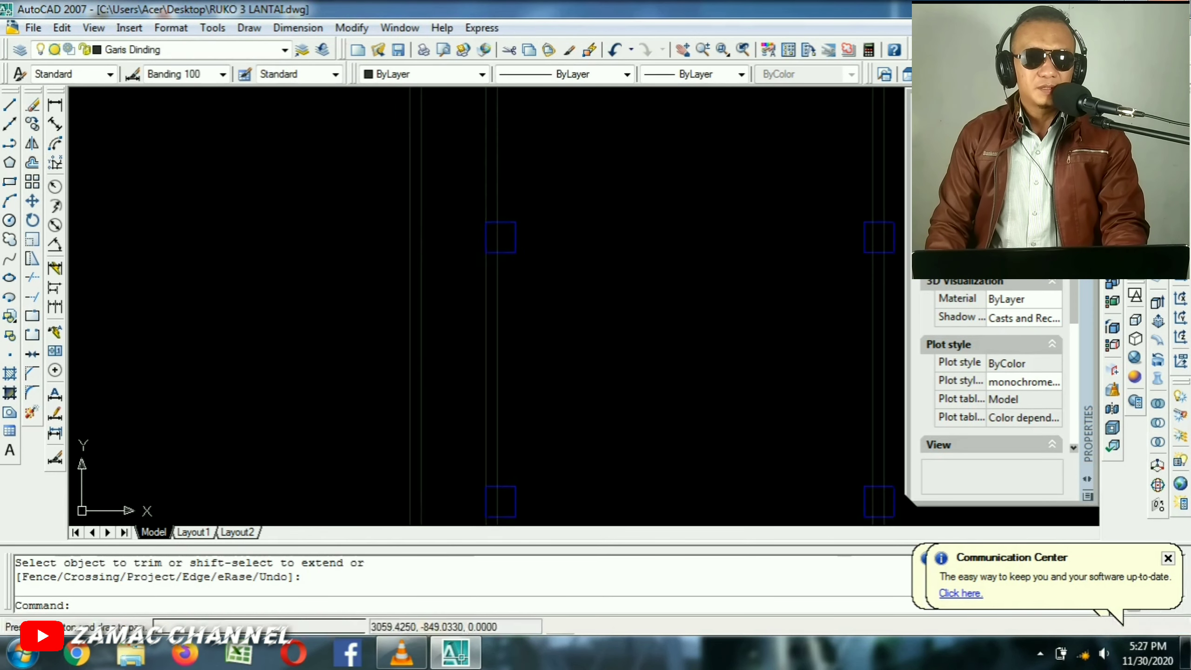
{"action": "scroll", "coordinate": [499, 247], "scroll_direction": "up", "scroll_amount": 4}
{"action": "type", "text": "tr"}
{"action": "key", "text": "Return"}
{"action": "middle_click_drag", "start_coordinate": [527, 222], "coordinate": [527, 326]}
{"action": "left_click", "coordinate": [674, 244]}
{"action": "left_click", "coordinate": [566, 320]}
{"action": "key", "text": "Return"}
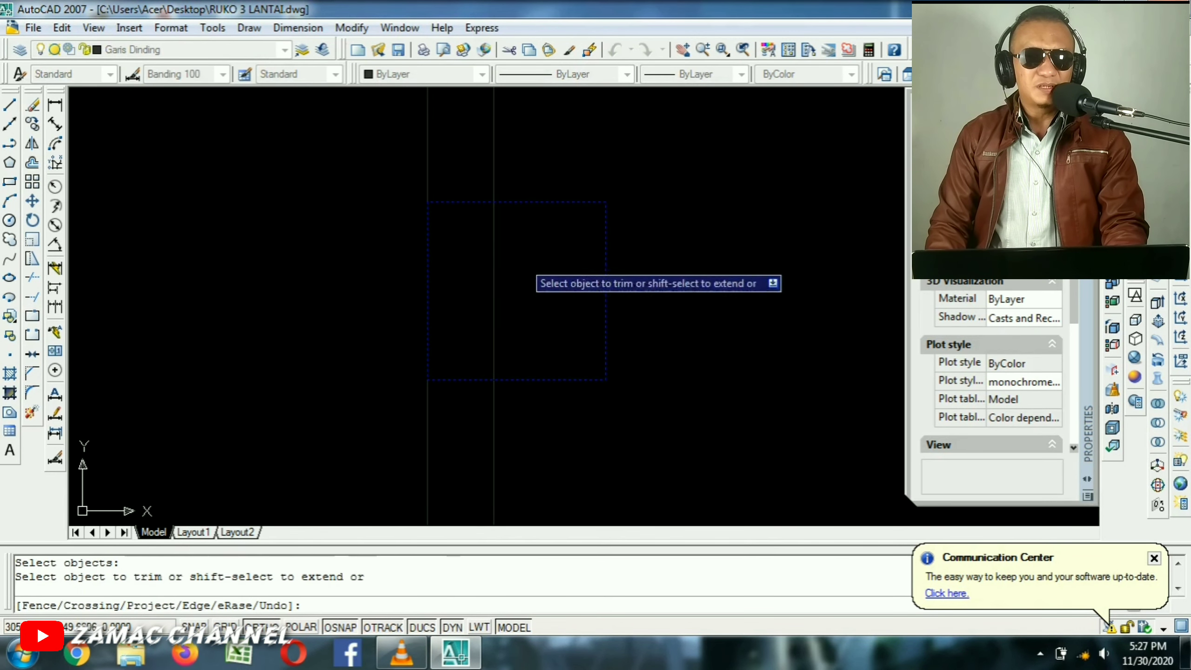
{"action": "left_click", "coordinate": [525, 257]}
{"action": "left_click", "coordinate": [464, 326]}
{"action": "scroll", "coordinate": [550, 257], "scroll_direction": "down", "scroll_amount": 5}
{"action": "key", "text": "Return"}
Trim the left inner wall's lines inside the third column from the top, using its square as cutting edge.
{"action": "middle_click_drag", "start_coordinate": [565, 380], "coordinate": [543, 245]}
{"action": "scroll", "coordinate": [525, 284], "scroll_direction": "up", "scroll_amount": 4}
{"action": "key", "text": "Return"}
{"action": "left_click", "coordinate": [607, 211]}
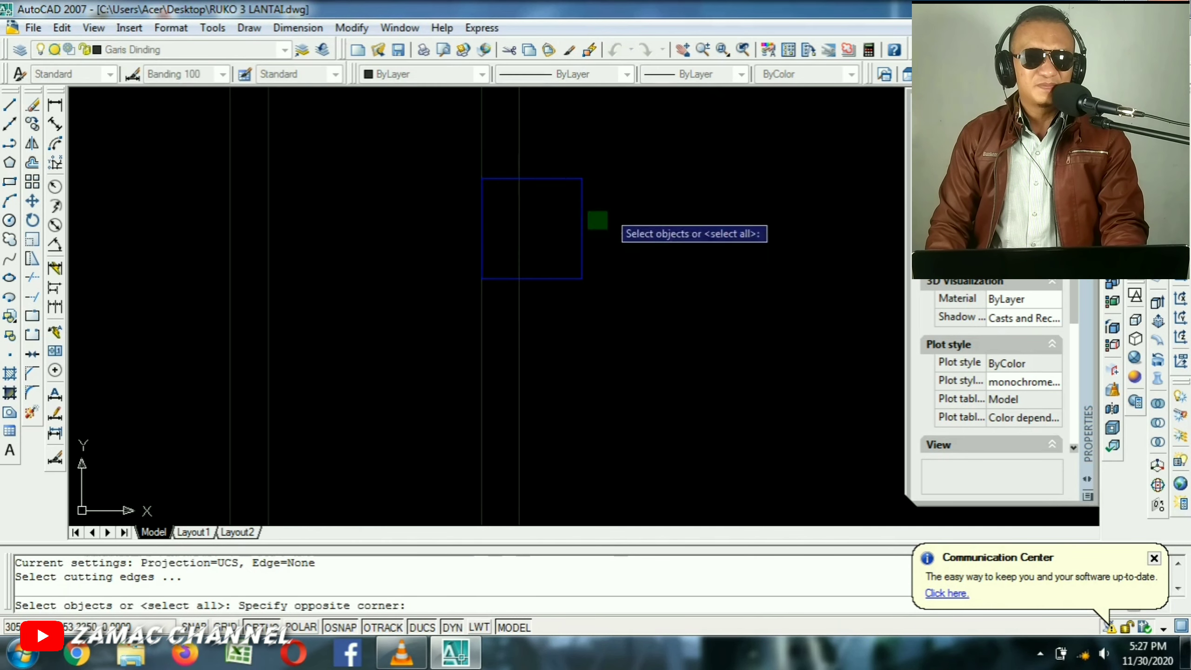
{"action": "left_click", "coordinate": [533, 267]}
{"action": "key", "text": "Return"}
Trim the left inner wall's lines inside the fourth column from the top, using its square as cutting edge.
{"action": "middle_click_drag", "start_coordinate": [567, 454], "coordinate": [484, 192]}
{"action": "scroll", "coordinate": [540, 281], "scroll_direction": "up", "scroll_amount": 5}
{"action": "key", "text": "Return"}
{"action": "left_click", "coordinate": [581, 320]}
{"action": "left_click", "coordinate": [481, 381]}
{"action": "key", "text": "Return"}
{"action": "left_click", "coordinate": [478, 358]}
{"action": "left_click", "coordinate": [422, 400]}
{"action": "key", "text": "Return"}
Trim the middle wall's two lines inside the column just above the bottom-middle one, using its square as cutting edge.
{"action": "scroll", "coordinate": [492, 306], "scroll_direction": "down", "scroll_amount": 5}
{"action": "scroll", "coordinate": [450, 491], "scroll_direction": "up", "scroll_amount": 1}
{"action": "scroll", "coordinate": [476, 375], "scroll_direction": "down", "scroll_amount": 1}
{"action": "middle_click_drag", "start_coordinate": [475, 375], "coordinate": [267, 322]}
{"action": "scroll", "coordinate": [482, 304], "scroll_direction": "up", "scroll_amount": 3}
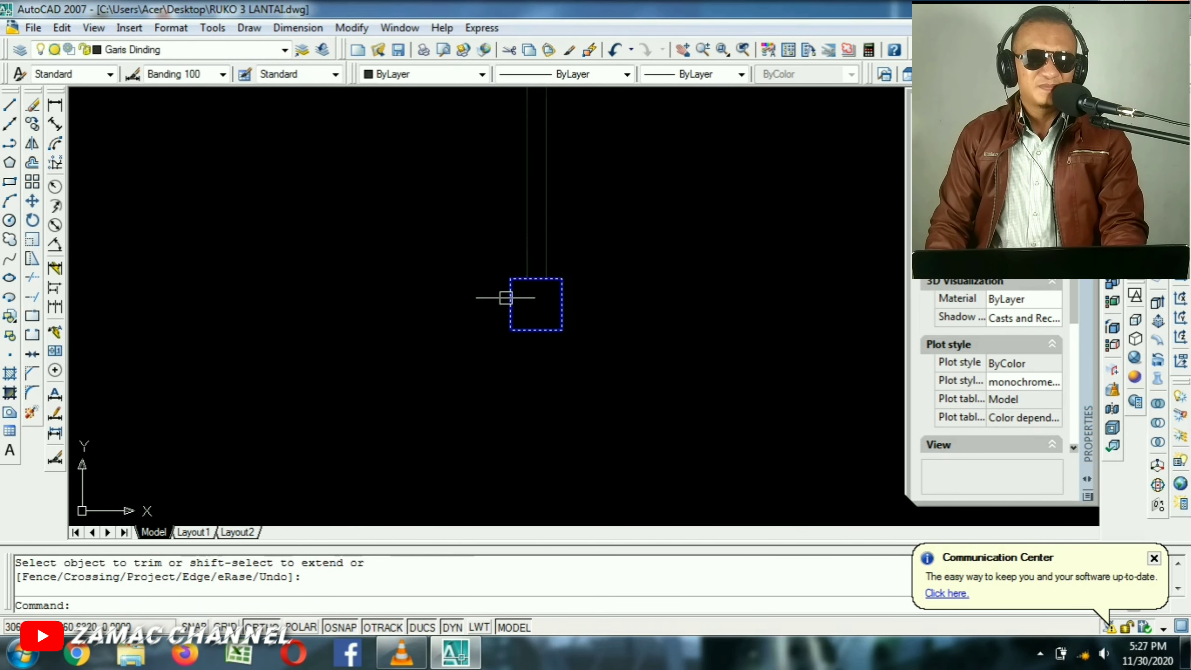
{"action": "scroll", "coordinate": [540, 266], "scroll_direction": "down", "scroll_amount": 4}
{"action": "middle_click_drag", "start_coordinate": [541, 266], "coordinate": [552, 476]}
{"action": "scroll", "coordinate": [558, 359], "scroll_direction": "up", "scroll_amount": 6}
{"action": "key", "text": "Return"}
{"action": "left_click", "coordinate": [575, 289]}
{"action": "left_click", "coordinate": [565, 350]}
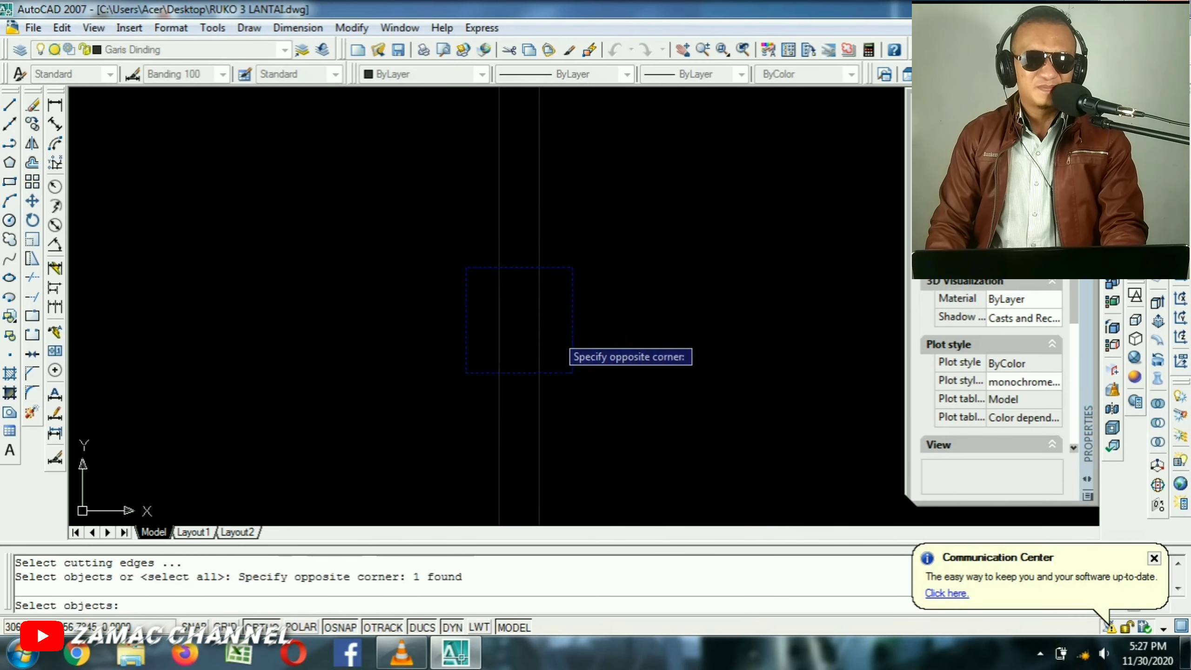
{"action": "key", "text": "Return"}
{"action": "left_click", "coordinate": [561, 319]}
{"action": "left_click", "coordinate": [491, 353]}
{"action": "key", "text": "Return"}
Trim the middle wall's two lines inside the third column from the top, using its square as cutting edge.
{"action": "scroll", "coordinate": [540, 263], "scroll_direction": "down", "scroll_amount": 4}
{"action": "middle_click_drag", "start_coordinate": [539, 204], "coordinate": [535, 355]}
{"action": "scroll", "coordinate": [558, 255], "scroll_direction": "up", "scroll_amount": 6}
{"action": "key", "text": "Return"}
{"action": "left_click", "coordinate": [619, 242]}
{"action": "left_click", "coordinate": [575, 297]}
{"action": "key", "text": "Return"}
{"action": "left_click", "coordinate": [556, 247]}
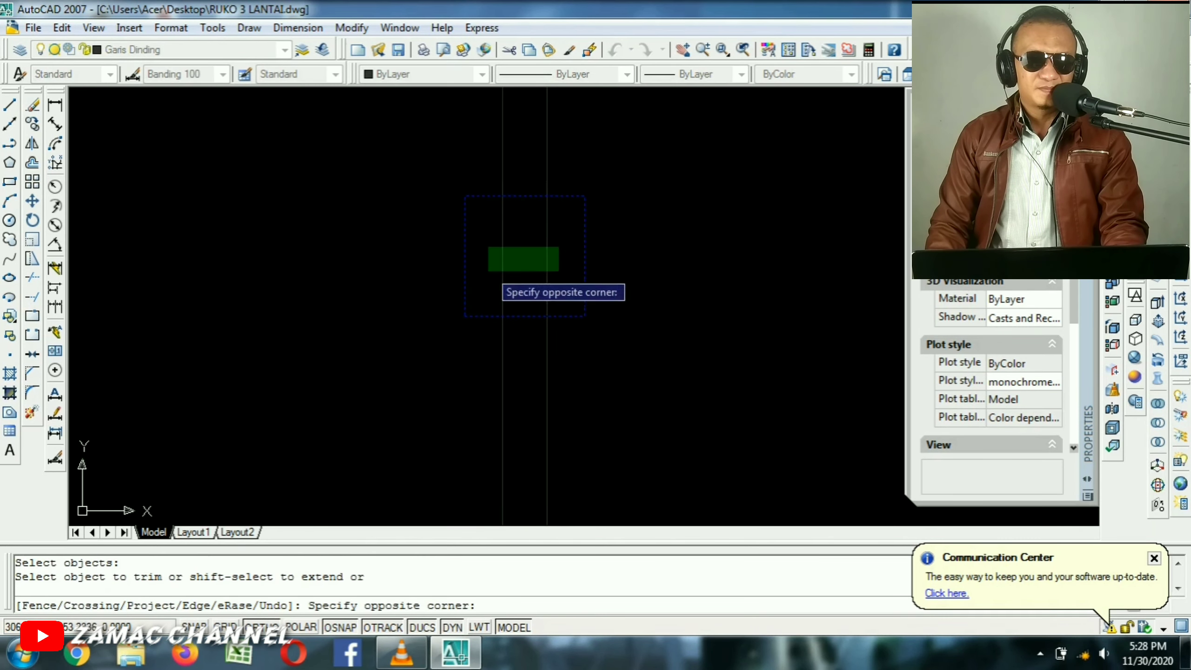
{"action": "left_click", "coordinate": [484, 277]}
{"action": "key", "text": "Return"}
Trim the middle wall's two lines inside the second column from the top, using its square as cutting edge.
{"action": "scroll", "coordinate": [534, 256], "scroll_direction": "down", "scroll_amount": 4}
{"action": "middle_click_drag", "start_coordinate": [547, 244], "coordinate": [598, 520]}
{"action": "scroll", "coordinate": [580, 299], "scroll_direction": "up", "scroll_amount": 4}
{"action": "key", "text": "Return"}
{"action": "left_click", "coordinate": [709, 332]}
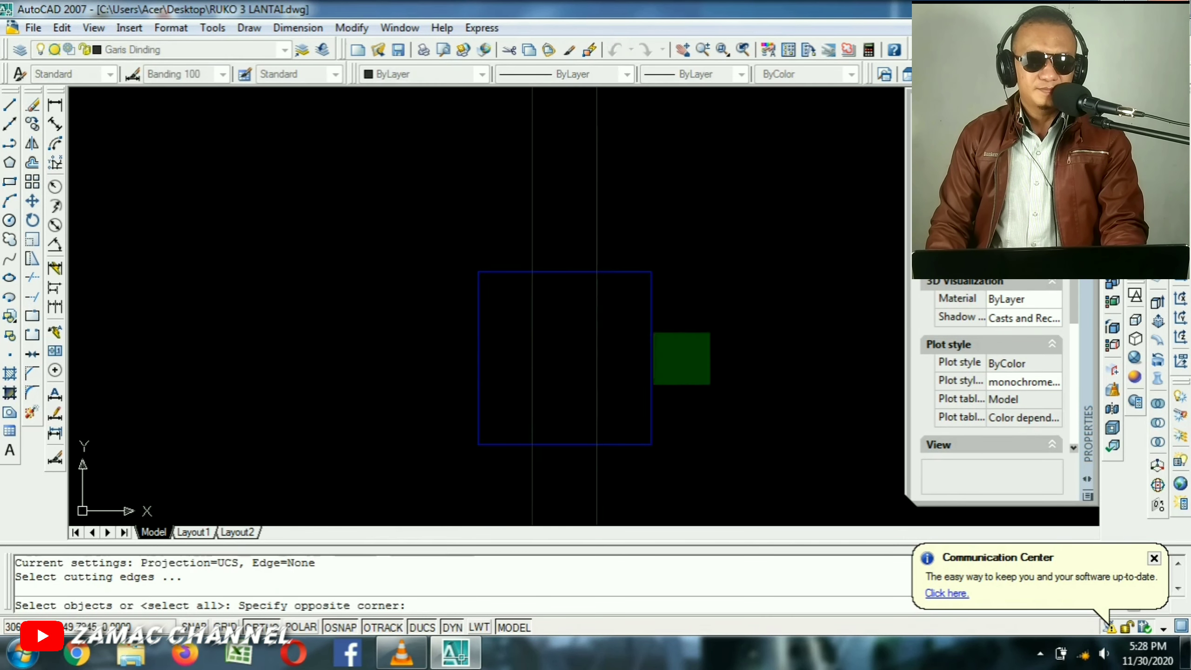
{"action": "left_click", "coordinate": [633, 388]}
{"action": "key", "text": "Return"}
{"action": "left_click", "coordinate": [622, 347]}
{"action": "left_click", "coordinate": [524, 387]}
{"action": "scroll", "coordinate": [577, 304], "scroll_direction": "down", "scroll_amount": 5}
{"action": "key", "text": "Return"}
Trim the horizontal and vertical wall lines crossing inside the top-middle column, using its square as cutting edge.
{"action": "middle_click_drag", "start_coordinate": [580, 138], "coordinate": [580, 375]}
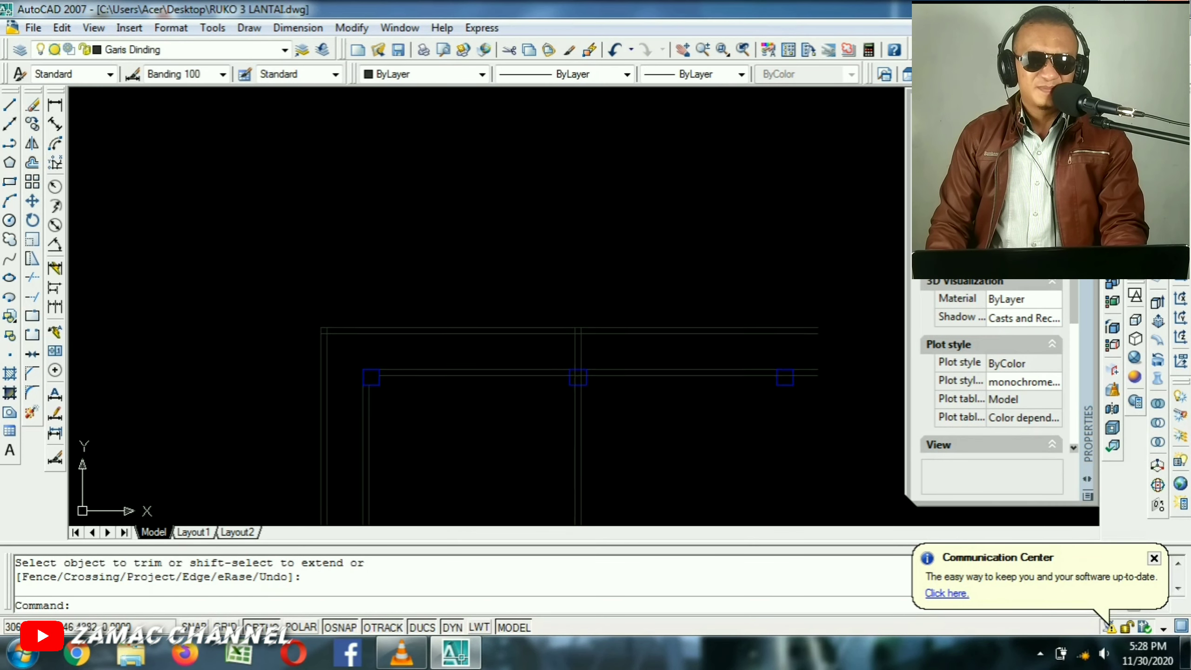
{"action": "scroll", "coordinate": [580, 373], "scroll_direction": "up", "scroll_amount": 5}
{"action": "key", "text": "Return"}
{"action": "left_click", "coordinate": [679, 380]}
{"action": "left_click", "coordinate": [617, 374]}
{"action": "key", "text": "Return"}
{"action": "left_click", "coordinate": [619, 375]}
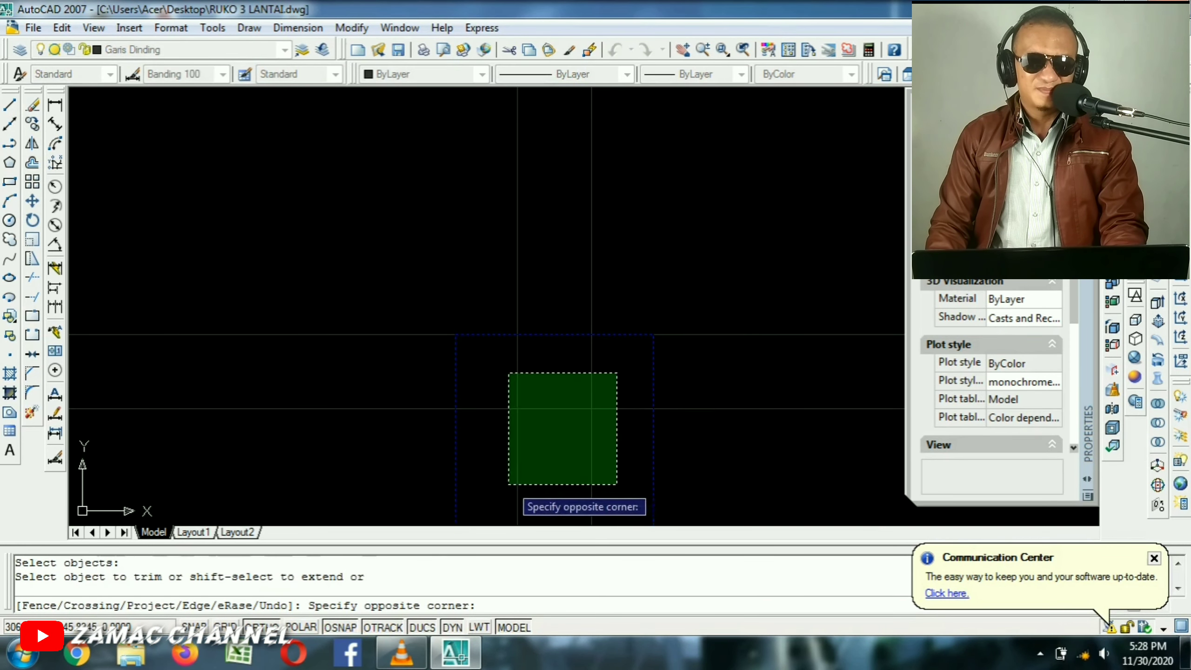
{"action": "left_click", "coordinate": [508, 484]}
{"action": "key", "text": "Return"}
Trim the upper inner wall's lines inside the top-right column and cut off their ends extending past it.
{"action": "scroll", "coordinate": [567, 344], "scroll_direction": "down", "scroll_amount": 6}
{"action": "middle_click_drag", "start_coordinate": [656, 367], "coordinate": [668, 277]}
{"action": "scroll", "coordinate": [623, 338], "scroll_direction": "up", "scroll_amount": 2}
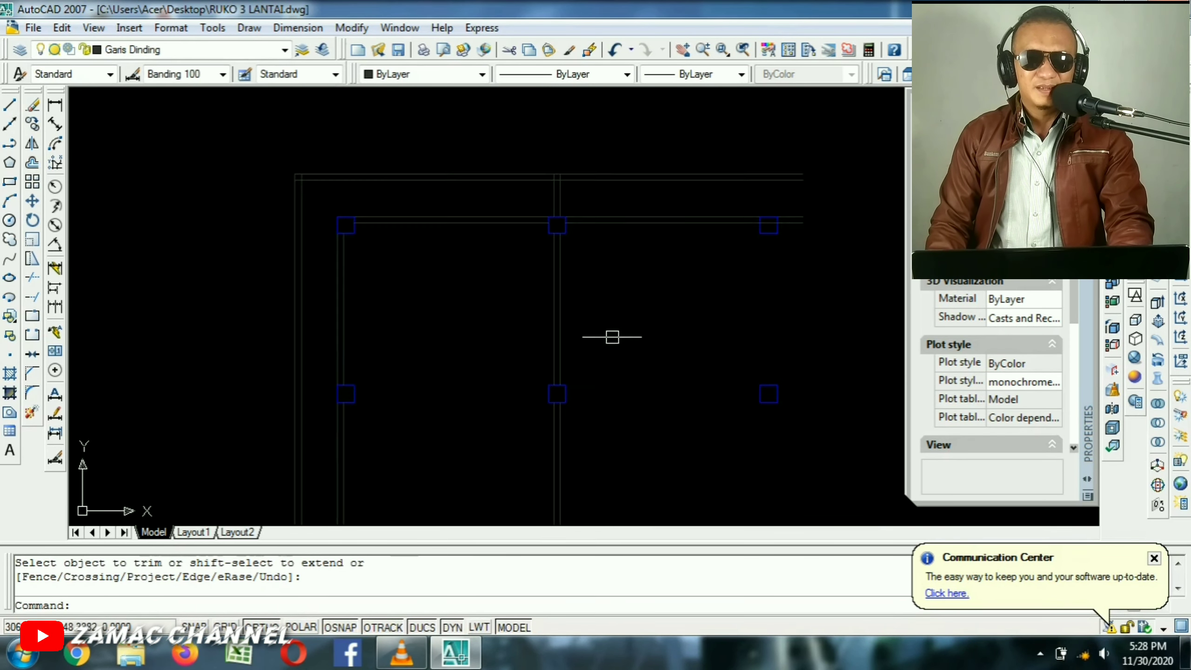
{"action": "middle_click_drag", "start_coordinate": [620, 341], "coordinate": [581, 278]}
{"action": "scroll", "coordinate": [763, 147], "scroll_direction": "up", "scroll_amount": 2}
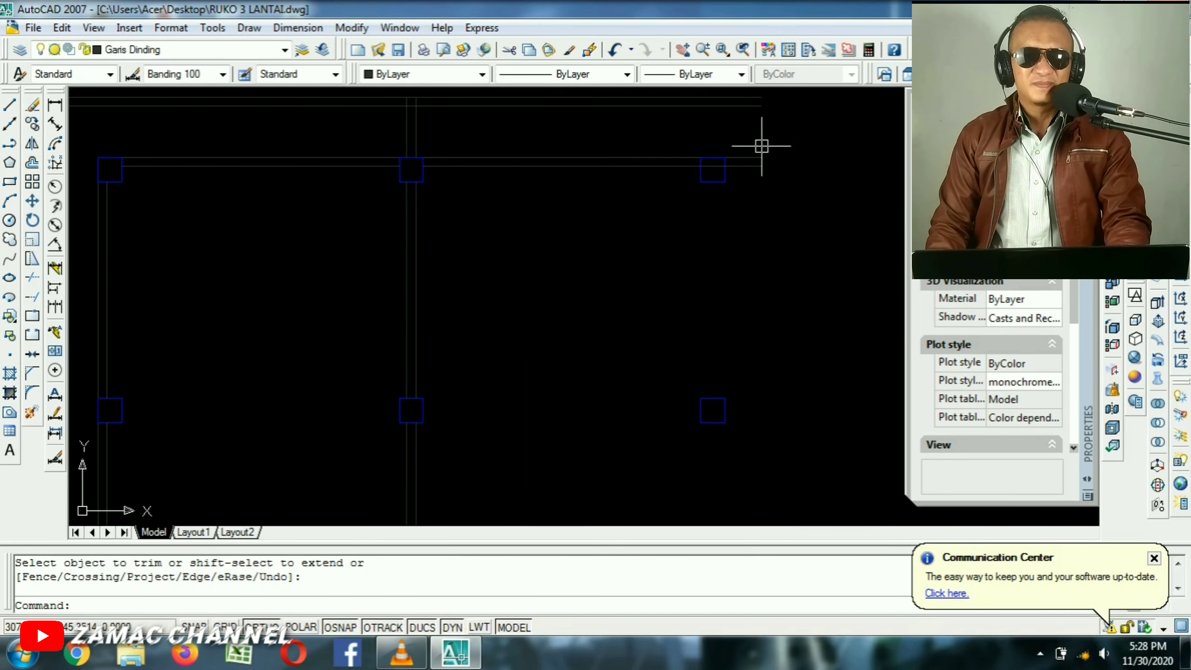
{"action": "scroll", "coordinate": [733, 154], "scroll_direction": "up", "scroll_amount": 6}
{"action": "key", "text": "Return"}
{"action": "left_click", "coordinate": [741, 229]}
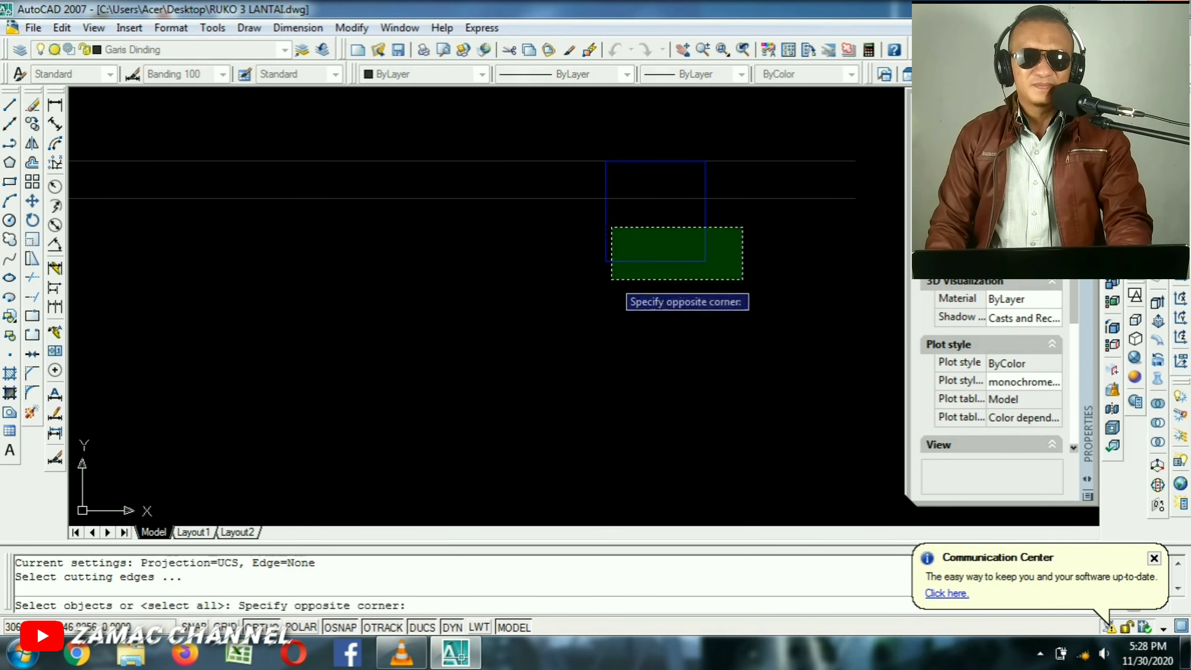
{"action": "left_click", "coordinate": [611, 280]}
{"action": "key", "text": "Return"}
{"action": "left_click", "coordinate": [662, 186]}
{"action": "left_click", "coordinate": [683, 184]}
{"action": "left_click", "coordinate": [732, 189]}
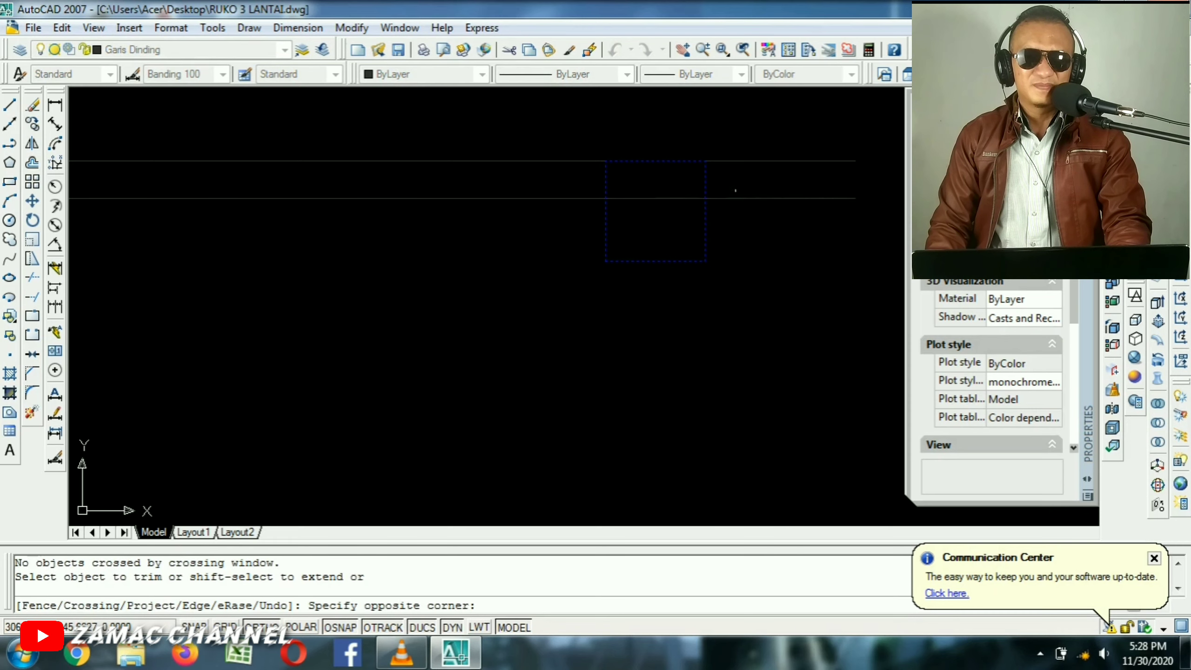
{"action": "left_click", "coordinate": [712, 217]}
{"action": "left_click", "coordinate": [664, 198]}
{"action": "left_click", "coordinate": [765, 153]}
{"action": "left_click", "coordinate": [738, 190]}
{"action": "scroll", "coordinate": [736, 188], "scroll_direction": "down", "scroll_amount": 8}
{"action": "key", "text": "Return"}
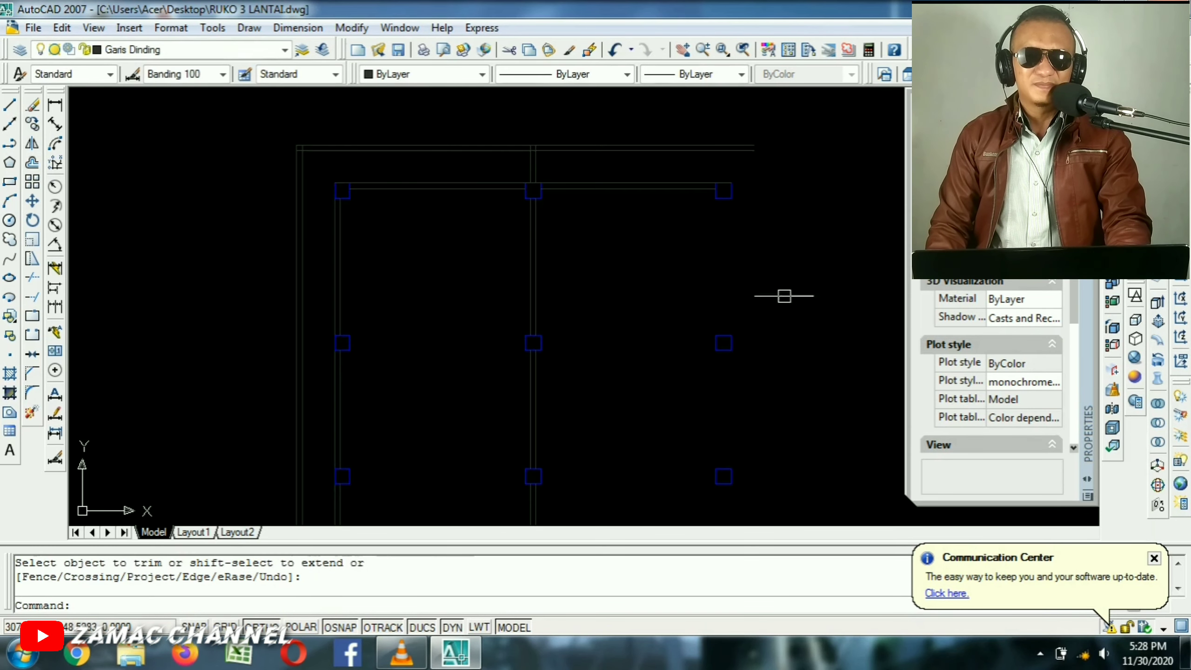
{"action": "key", "text": "Escape"}
Mirror the left inner wall's lines about a vertical axis through the bottom-middle column's lower-edge midpoint, keeping the source lines.
{"action": "middle_click_drag", "start_coordinate": [670, 422], "coordinate": [689, 300]}
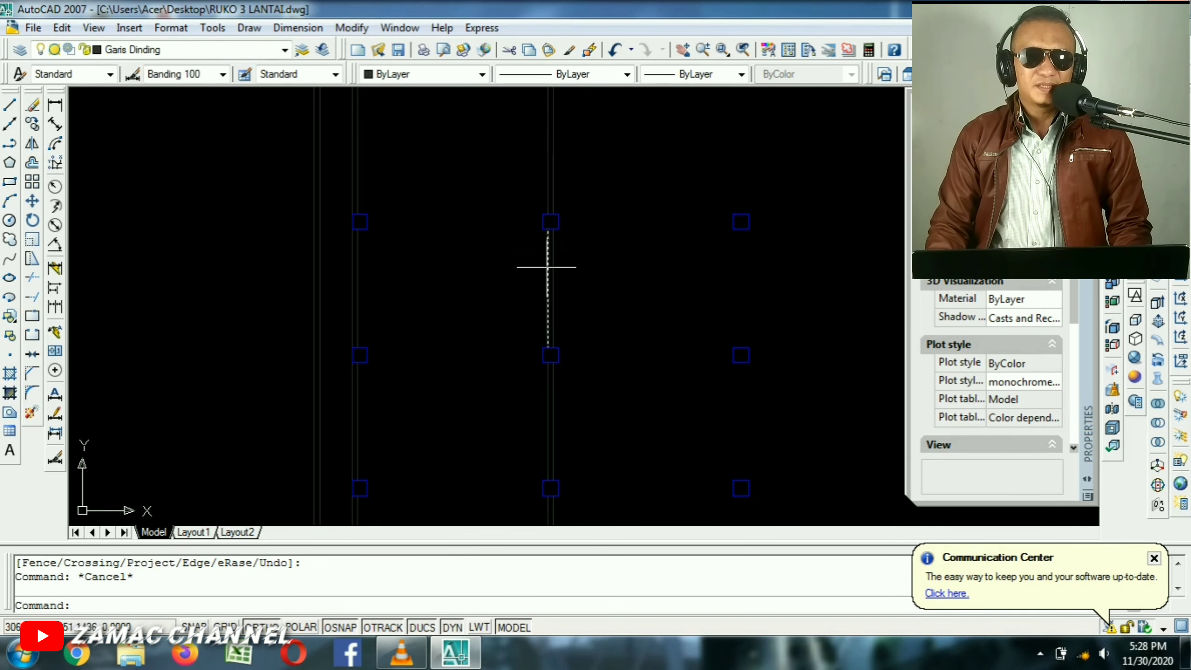
{"action": "scroll", "coordinate": [556, 321], "scroll_direction": "down", "scroll_amount": 5}
{"action": "scroll", "coordinate": [486, 227], "scroll_direction": "up", "scroll_amount": 4}
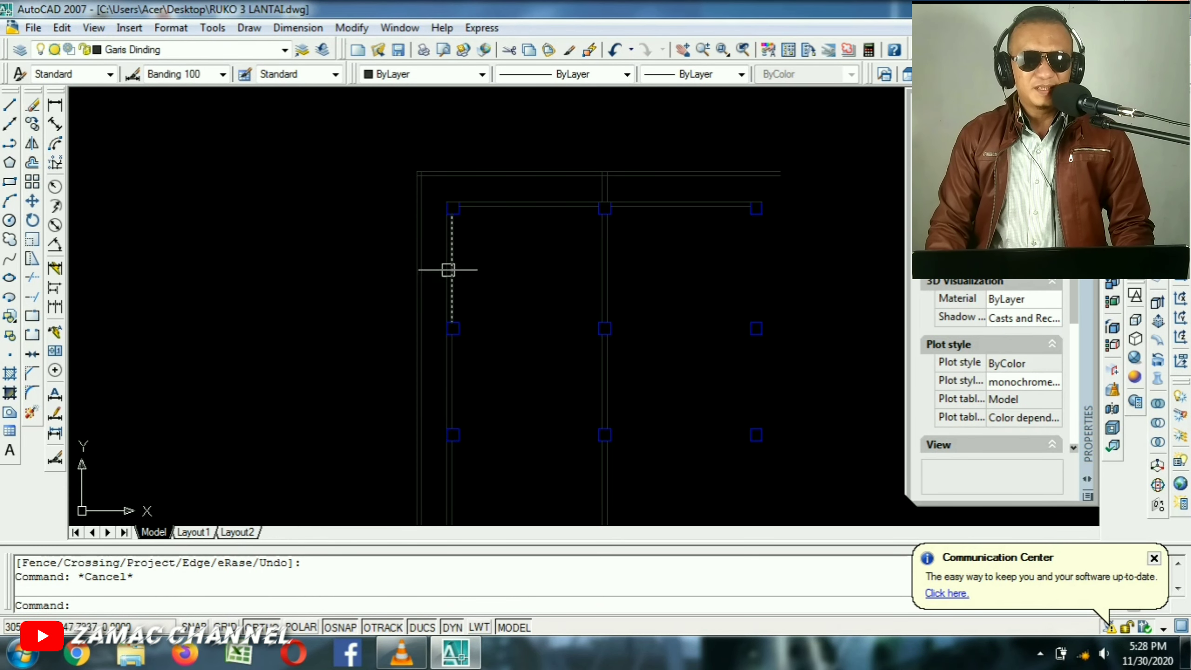
{"action": "middle_click_drag", "start_coordinate": [474, 327], "coordinate": [457, 289]}
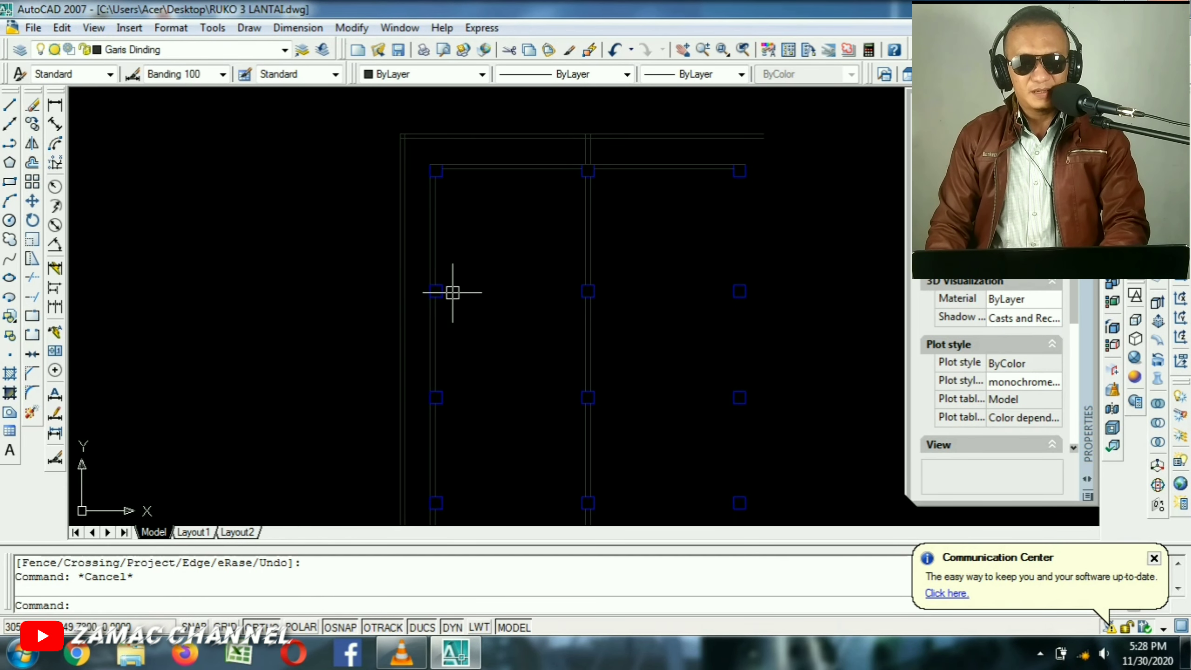
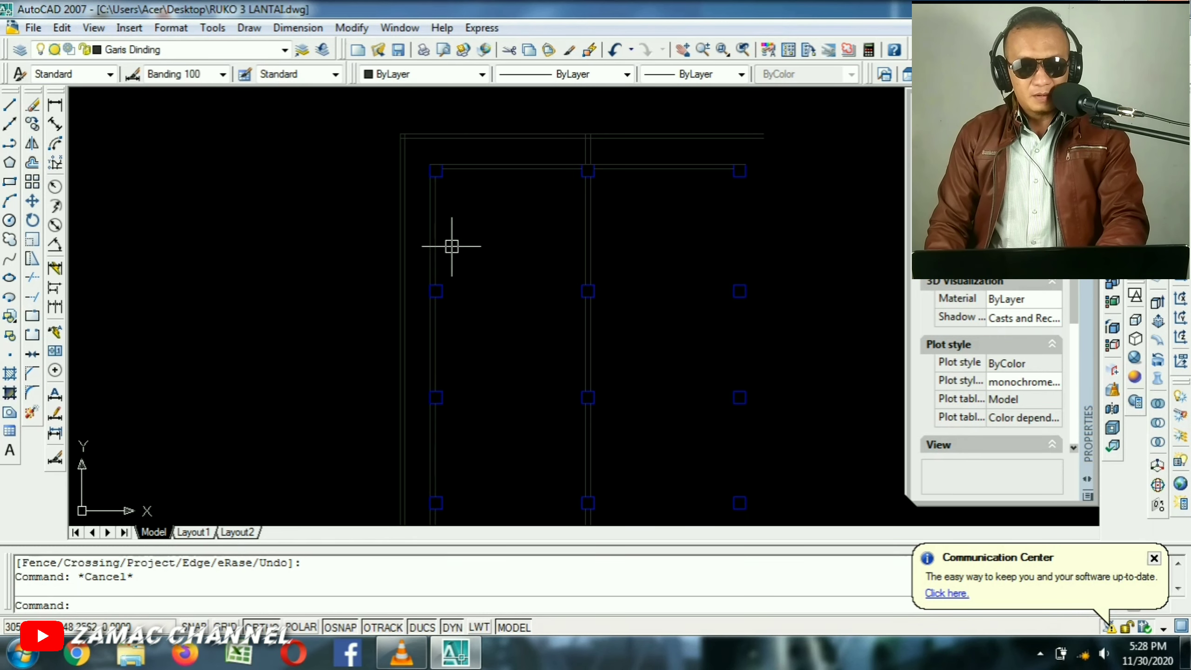
{"action": "type", "text": "mi"}
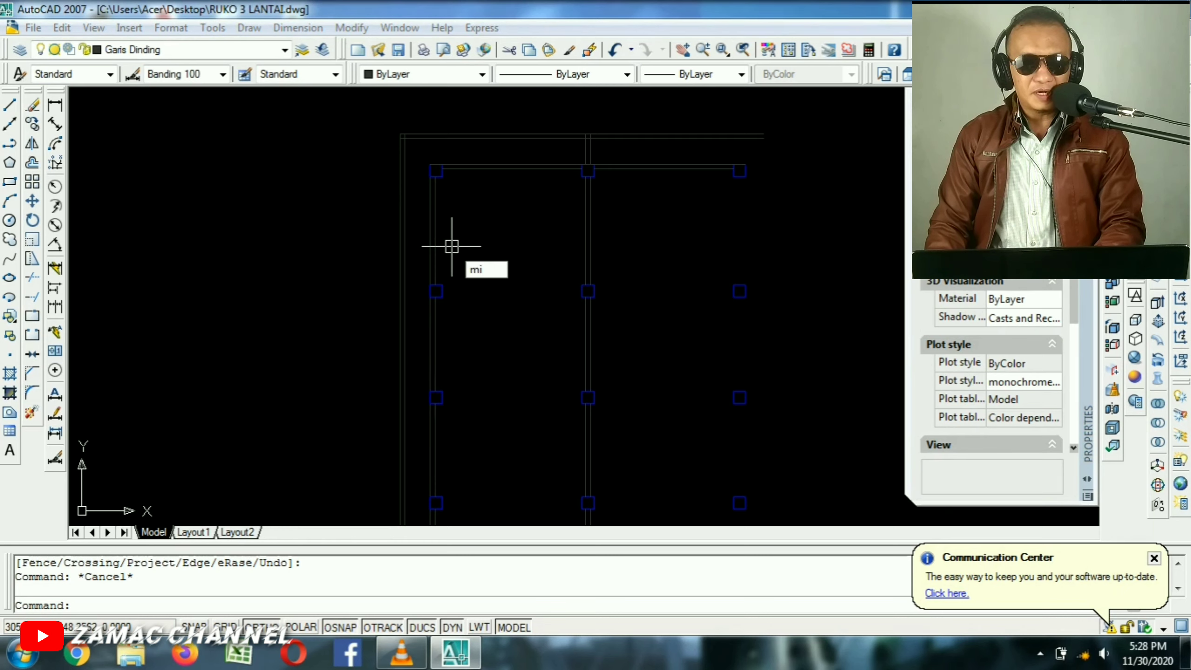
{"action": "key", "text": "Return"}
{"action": "scroll", "coordinate": [428, 269], "scroll_direction": "up", "scroll_amount": 3}
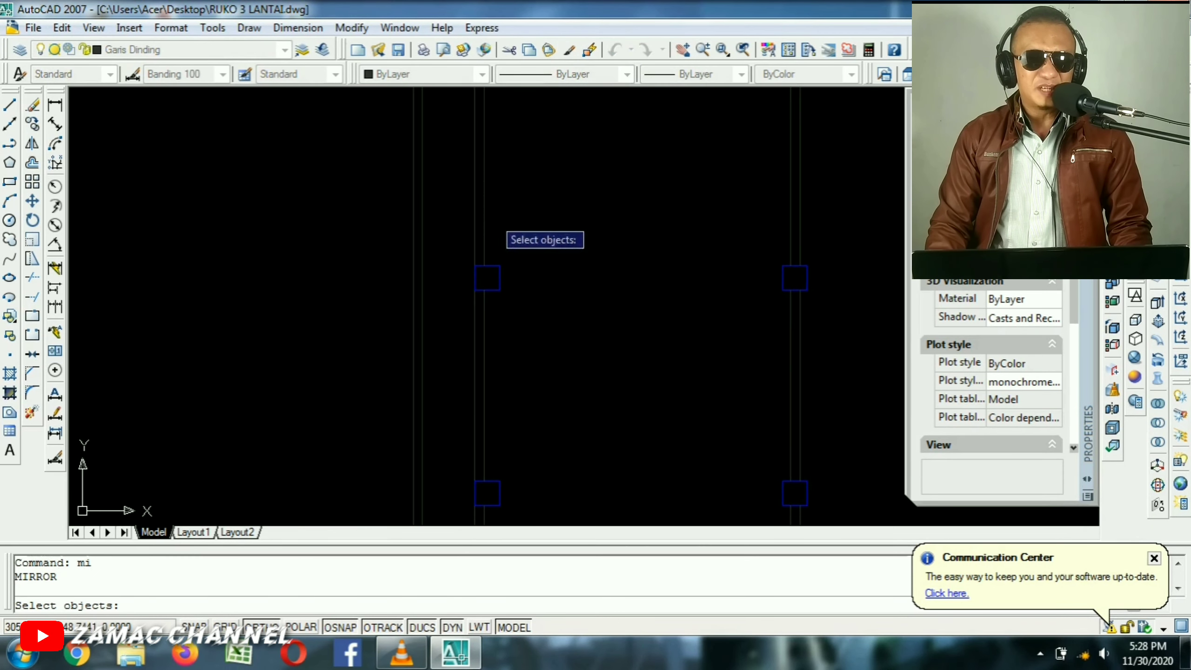
{"action": "left_click", "coordinate": [533, 190]}
{"action": "left_click", "coordinate": [449, 226]}
{"action": "left_click", "coordinate": [516, 366]}
{"action": "left_click", "coordinate": [463, 389]}
{"action": "middle_click_drag", "start_coordinate": [566, 413], "coordinate": [565, 225]}
{"action": "left_click", "coordinate": [551, 361]}
{"action": "left_click", "coordinate": [437, 423]}
{"action": "left_click", "coordinate": [520, 415]}
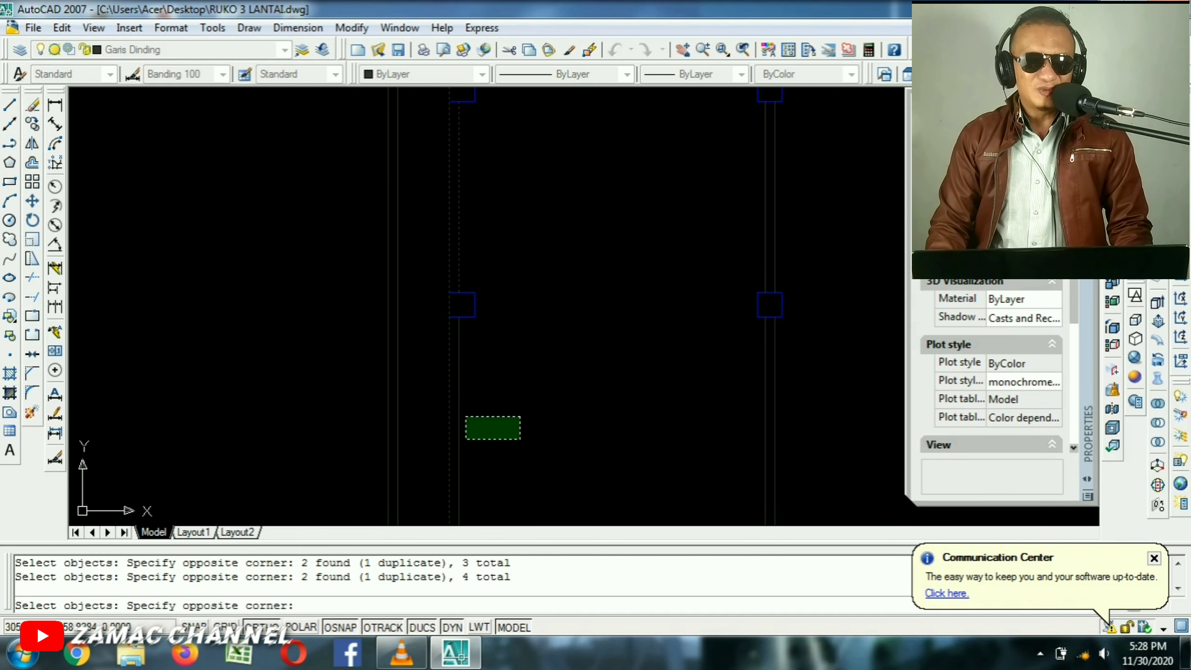
{"action": "left_click", "coordinate": [446, 453]}
{"action": "scroll", "coordinate": [516, 451], "scroll_direction": "down", "scroll_amount": 4}
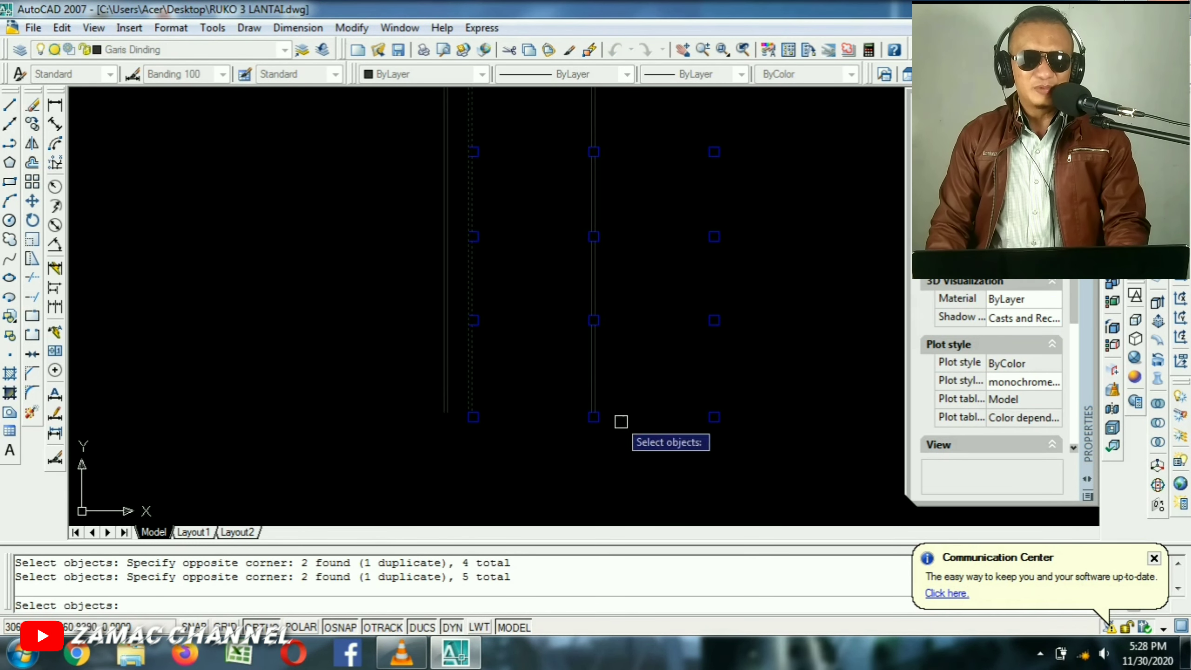
{"action": "scroll", "coordinate": [581, 432], "scroll_direction": "up", "scroll_amount": 2}
{"action": "scroll", "coordinate": [609, 422], "scroll_direction": "up", "scroll_amount": 5}
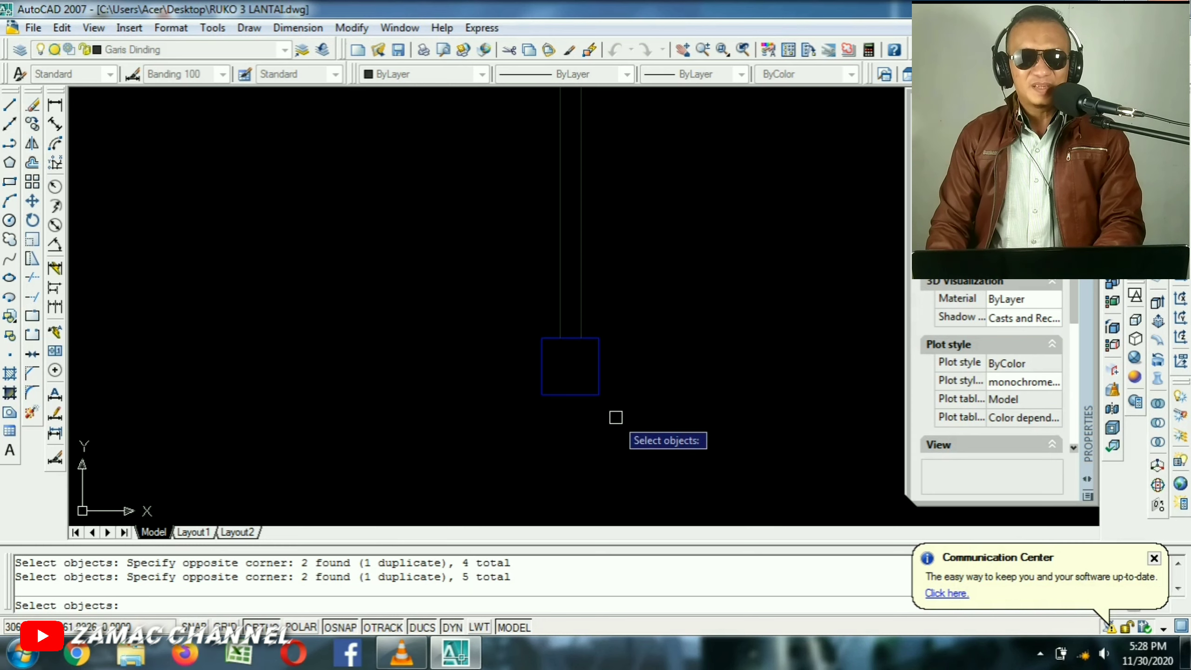
{"action": "key", "text": "Return"}
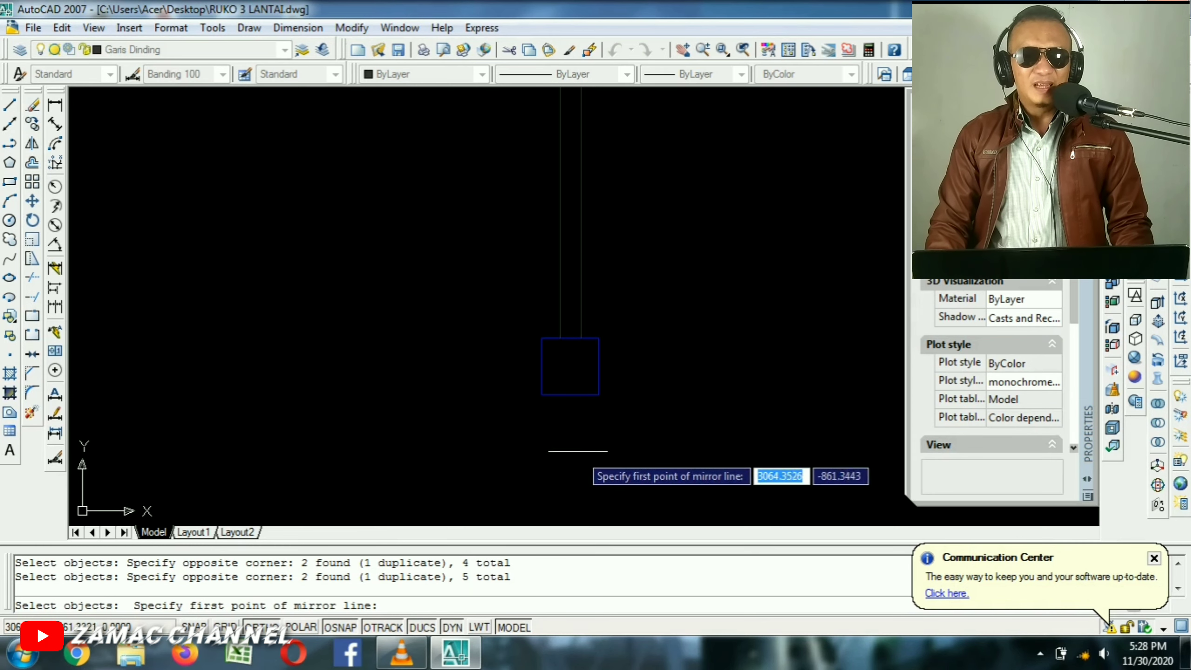
{"action": "left_click", "coordinate": [570, 394]}
{"action": "scroll", "coordinate": [560, 291], "scroll_direction": "down", "scroll_amount": 3}
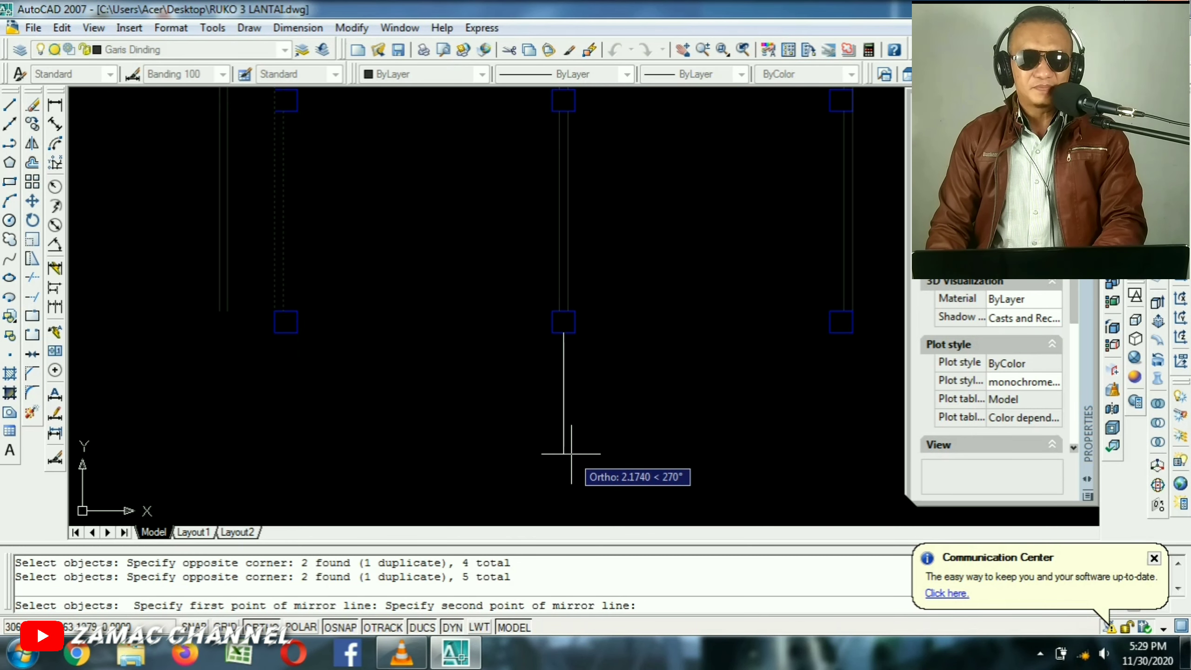
{"action": "key", "text": "Return"}
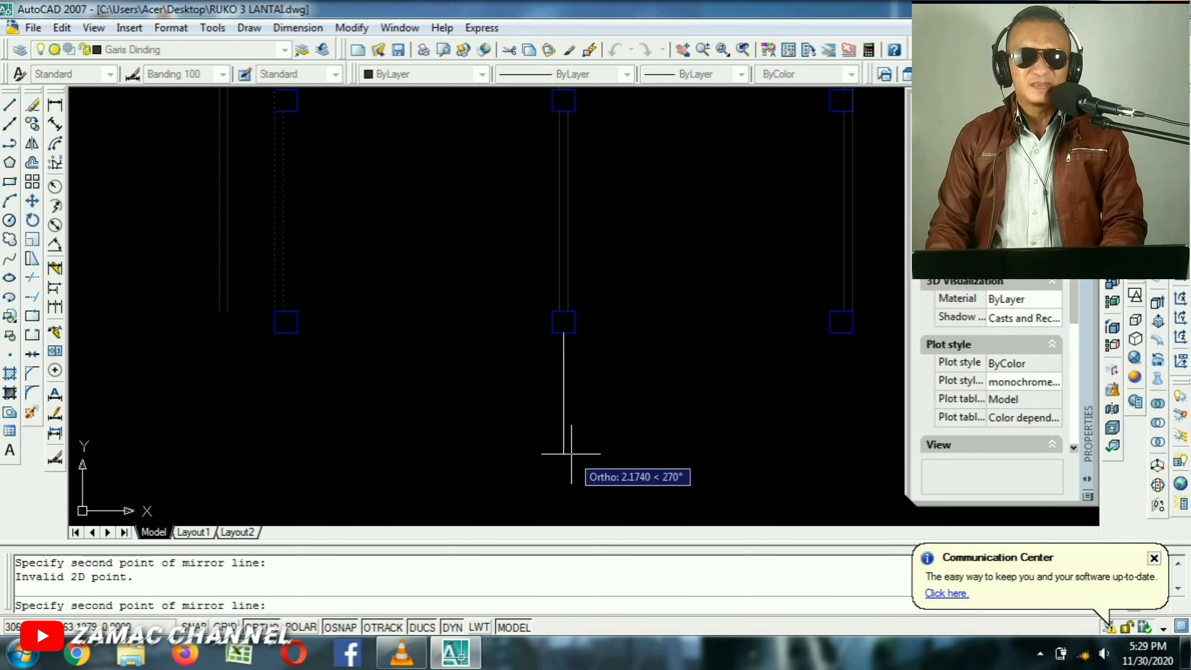
{"action": "left_click", "coordinate": [567, 458]}
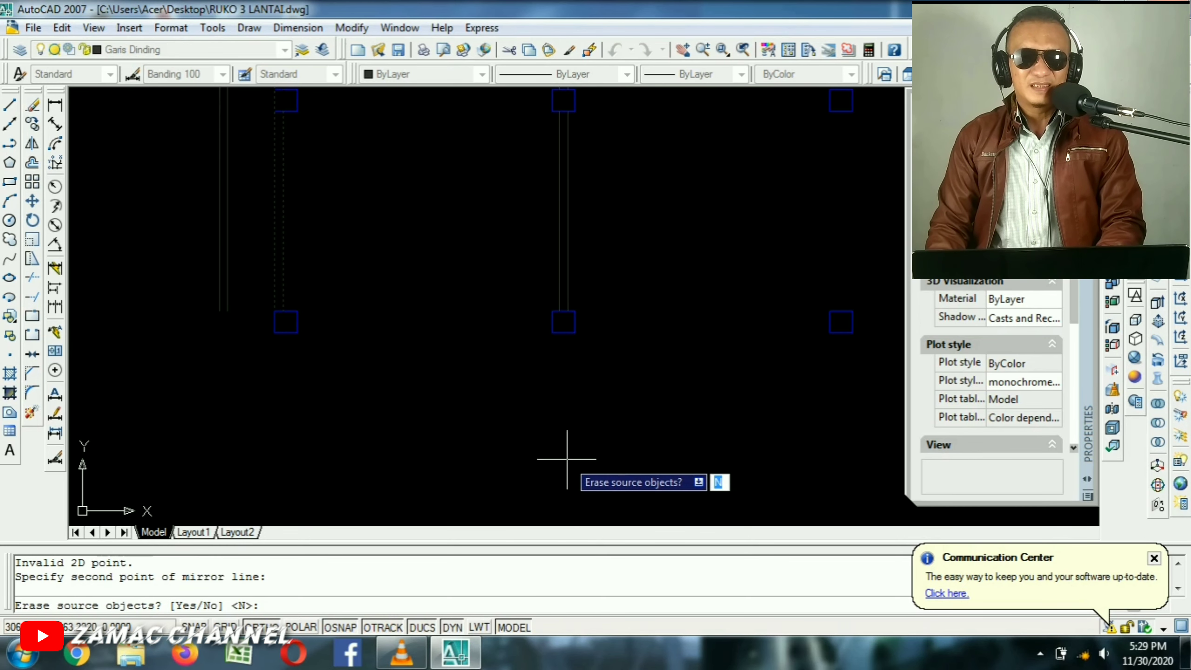
{"action": "key", "text": "Return"}
Copy the upper inner wall's two lines between the top-left and top-middle columns 1.5 downward.
{"action": "scroll", "coordinate": [699, 284], "scroll_direction": "down", "scroll_amount": 3}
{"action": "scroll", "coordinate": [707, 214], "scroll_direction": "up", "scroll_amount": 4}
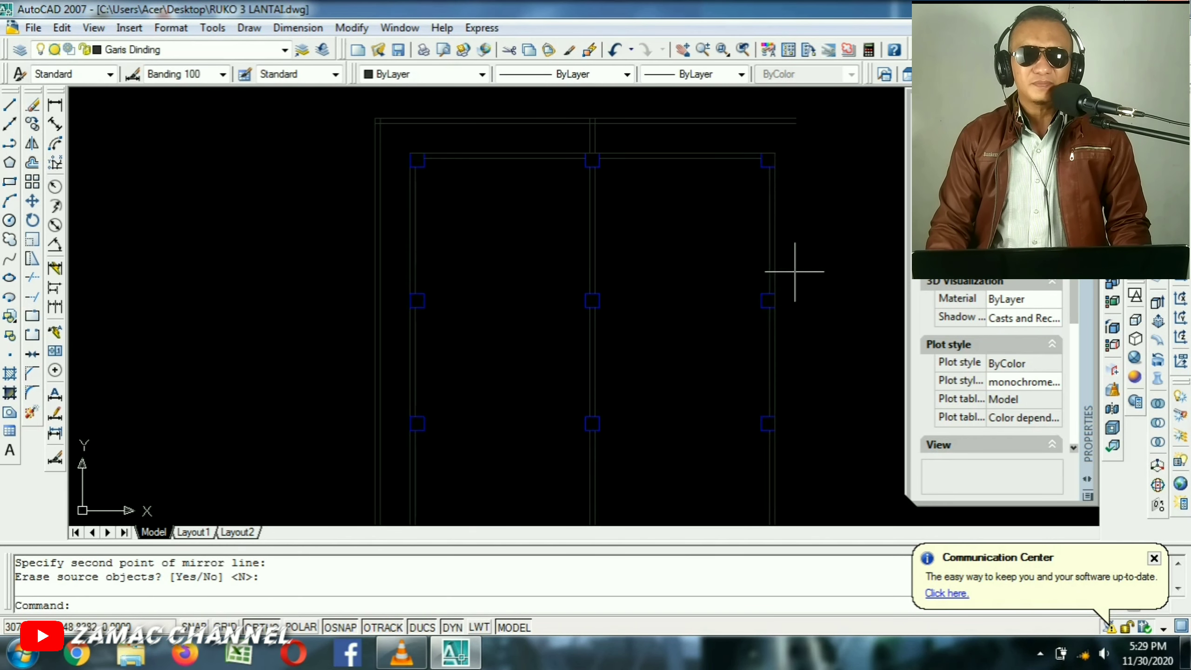
{"action": "scroll", "coordinate": [521, 218], "scroll_direction": "down", "scroll_amount": 3}
{"action": "scroll", "coordinate": [646, 218], "scroll_direction": "up", "scroll_amount": 4}
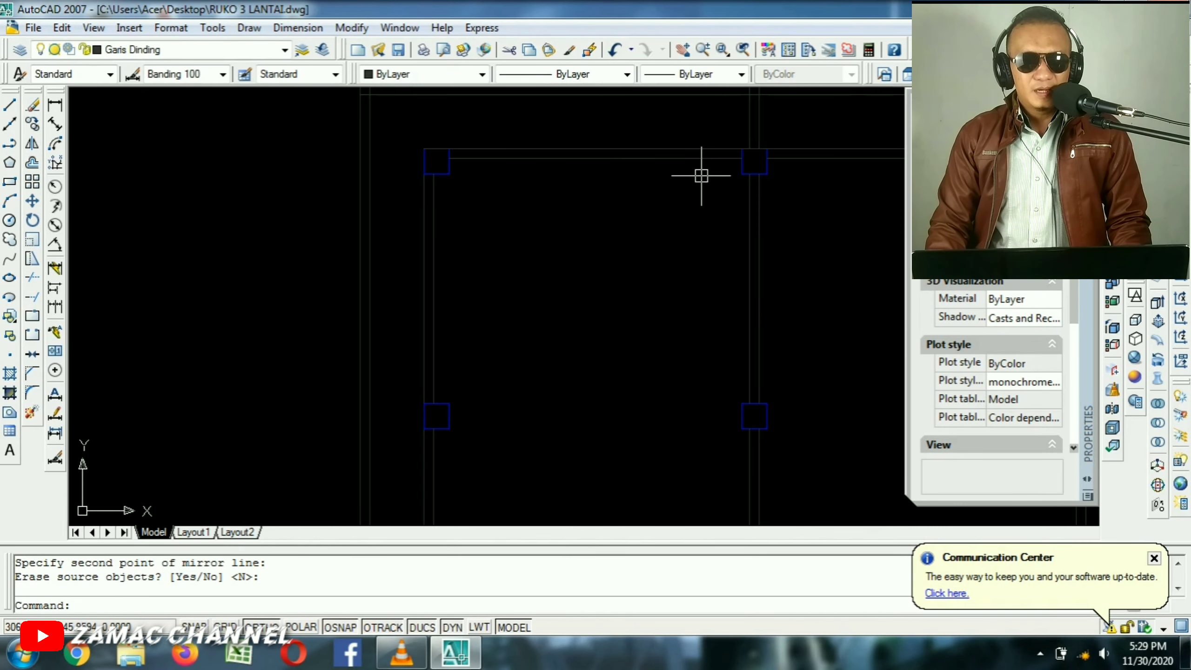
{"action": "scroll", "coordinate": [717, 166], "scroll_direction": "up", "scroll_amount": 4}
{"action": "middle_click_drag", "start_coordinate": [717, 166], "coordinate": [597, 217]}
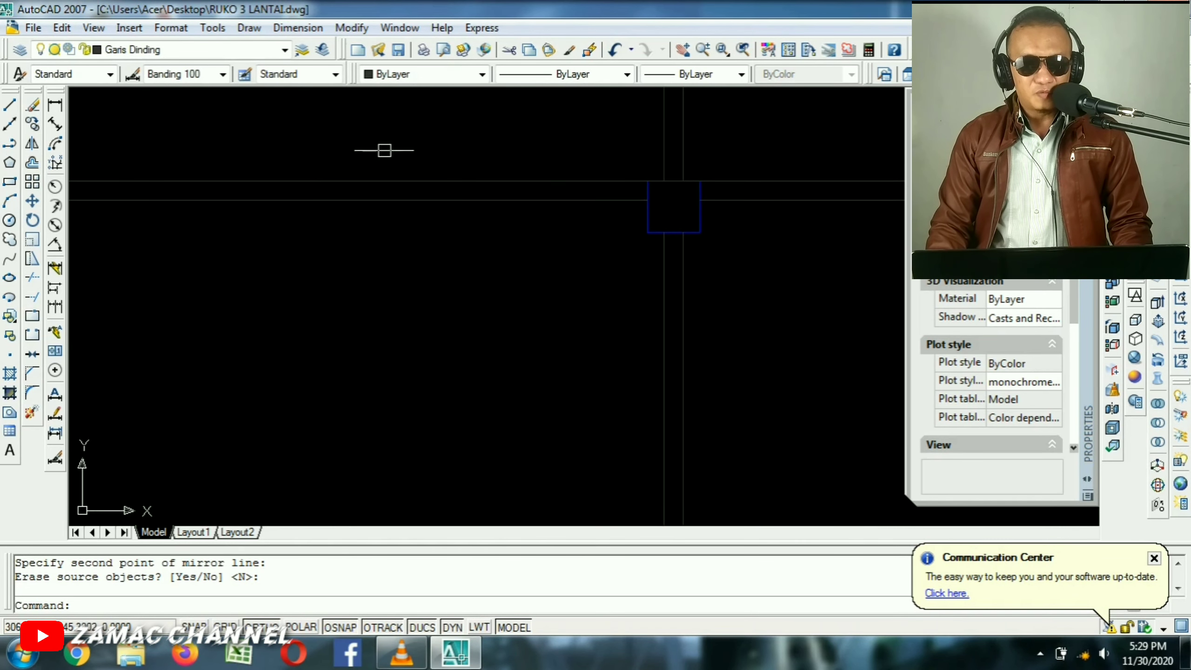
{"action": "middle_click_drag", "start_coordinate": [438, 257], "coordinate": [520, 216]}
{"action": "type", "text": "co"}
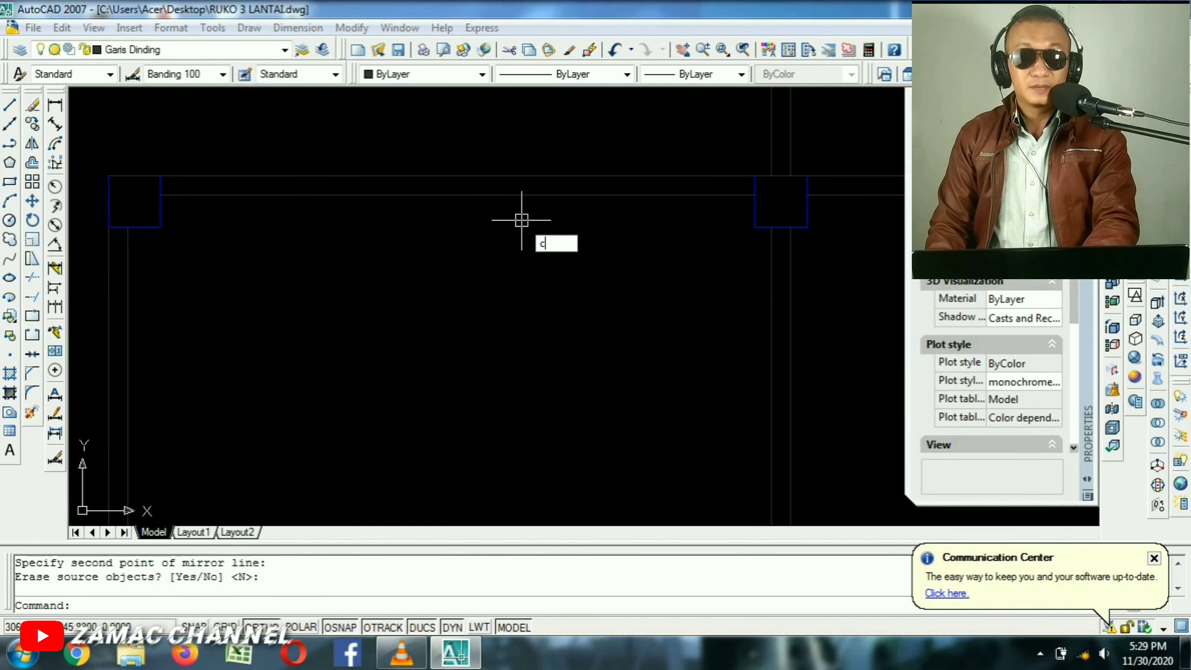
{"action": "key", "text": "Return"}
{"action": "left_click", "coordinate": [592, 137]}
{"action": "left_click", "coordinate": [519, 259]}
{"action": "left_click", "coordinate": [501, 239]}
{"action": "left_click", "coordinate": [436, 309]}
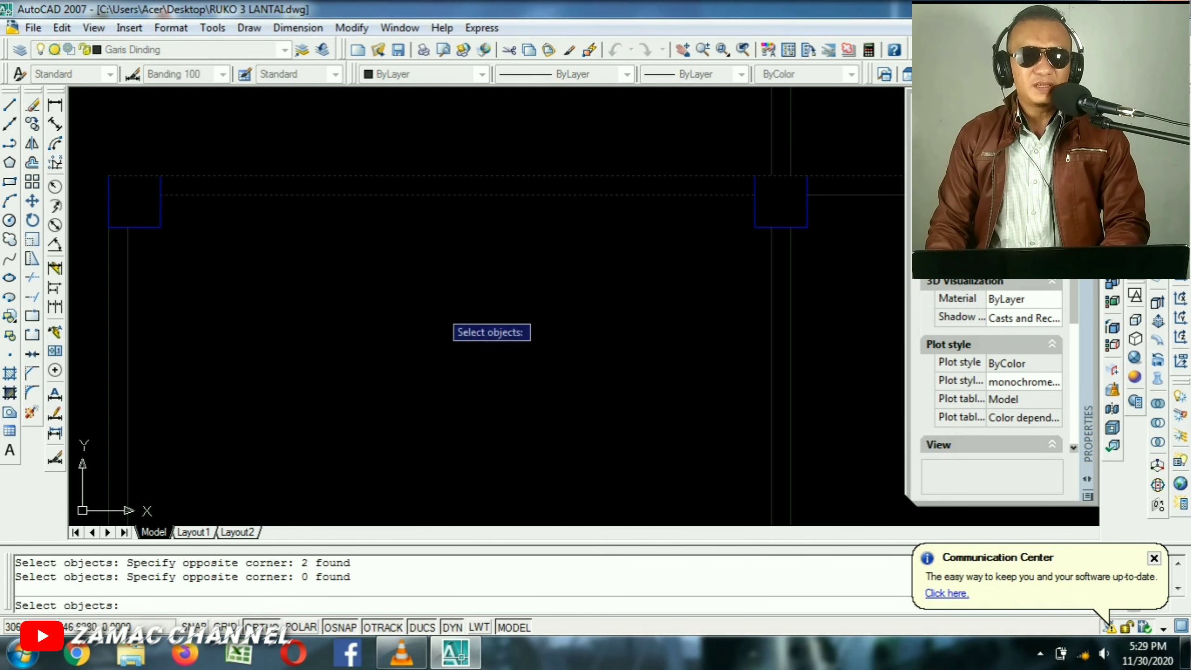
{"action": "key", "text": "Return"}
{"action": "left_click", "coordinate": [494, 256]}
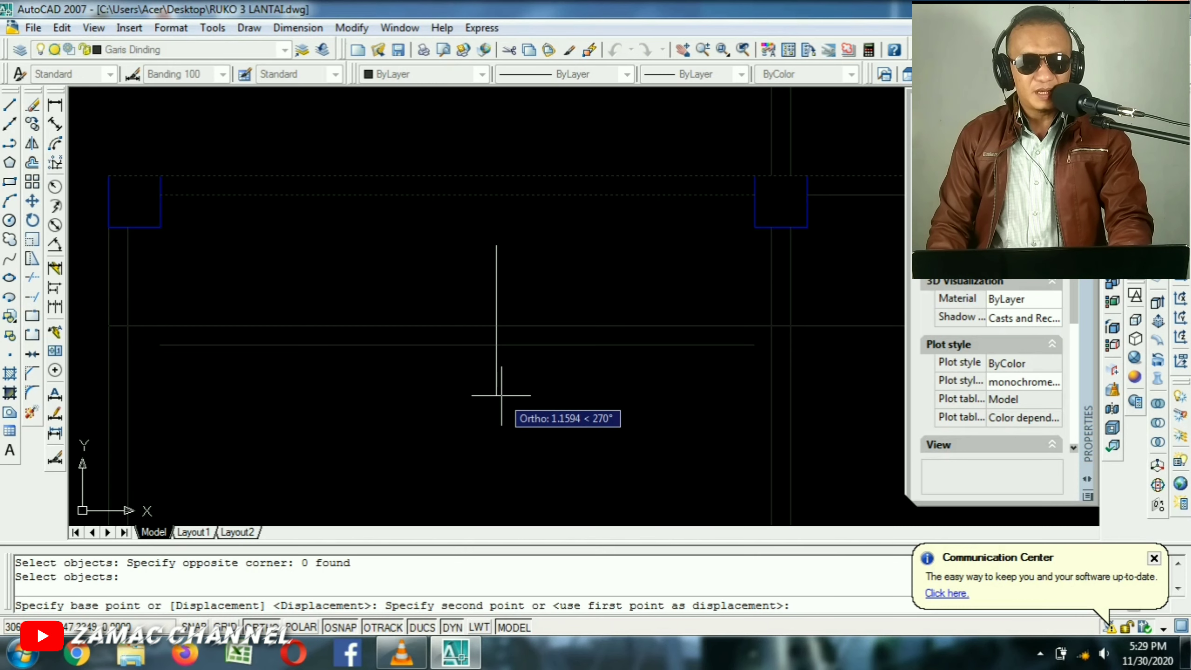
{"action": "type", "text": "1"}
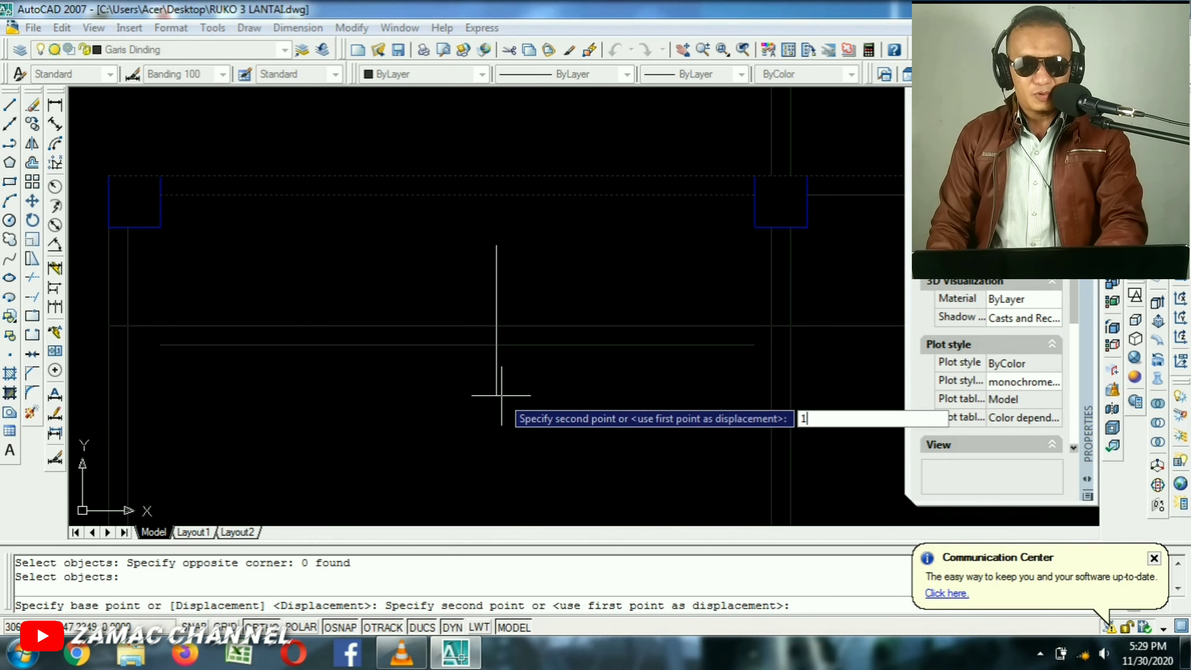
{"action": "type", "text": ".5"}
{"action": "key", "text": "Return"}
{"action": "key", "text": "Return"}
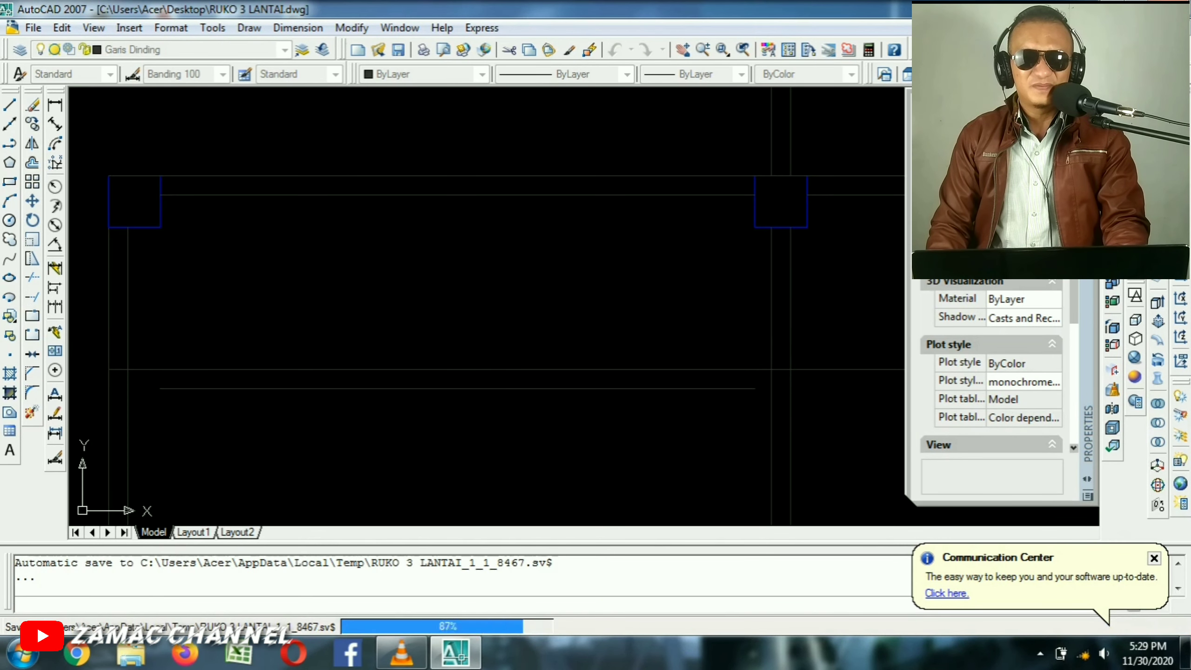
Copy the middle wall's two lines below the top-middle column to the left.
{"action": "middle_click_drag", "start_coordinate": [849, 282], "coordinate": [608, 279]}
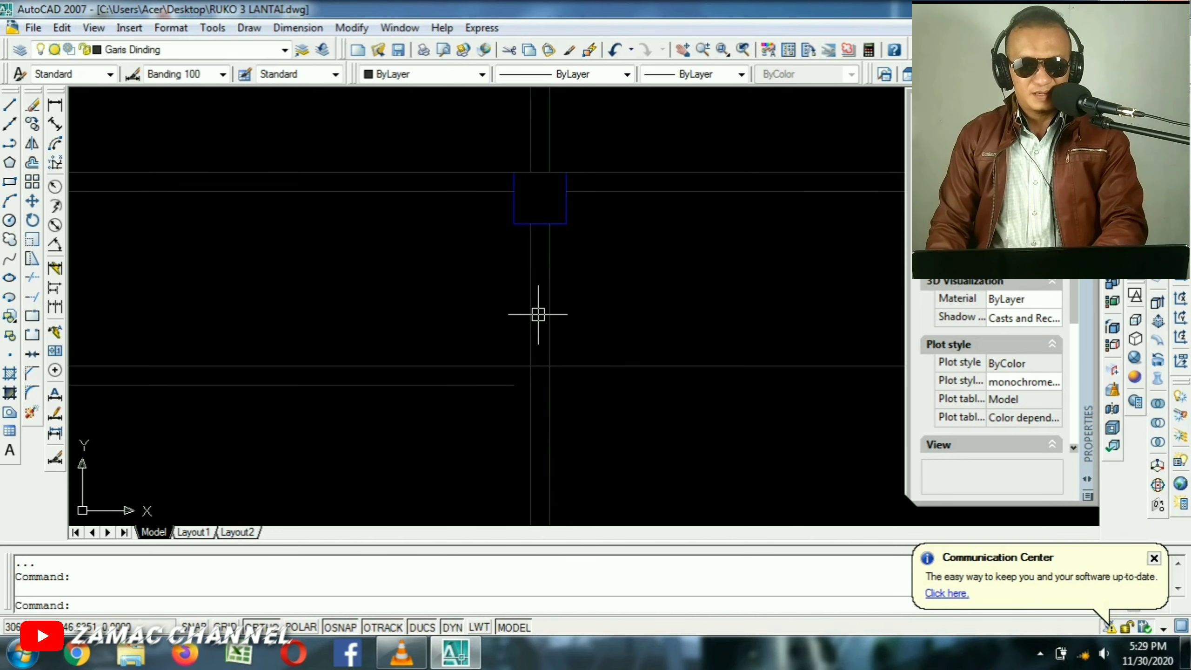
{"action": "type", "text": "co"}
{"action": "key", "text": "Return"}
{"action": "left_click", "coordinate": [577, 285]}
{"action": "left_click", "coordinate": [441, 300]}
{"action": "key", "text": "Return"}
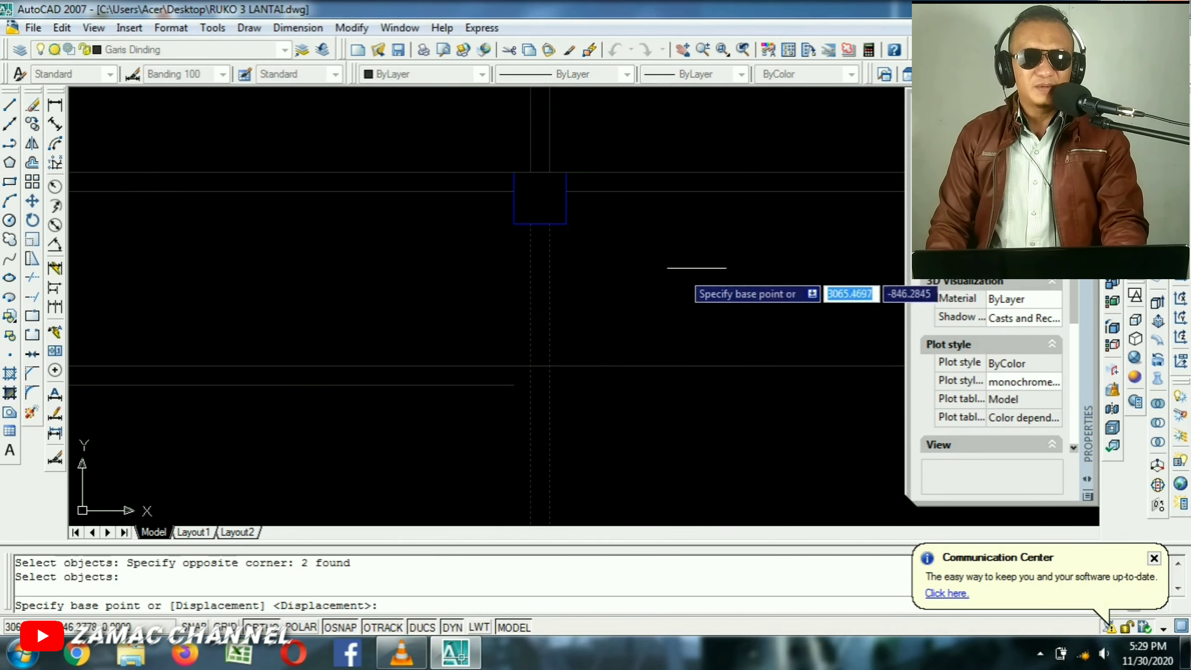
{"action": "left_click", "coordinate": [716, 260]}
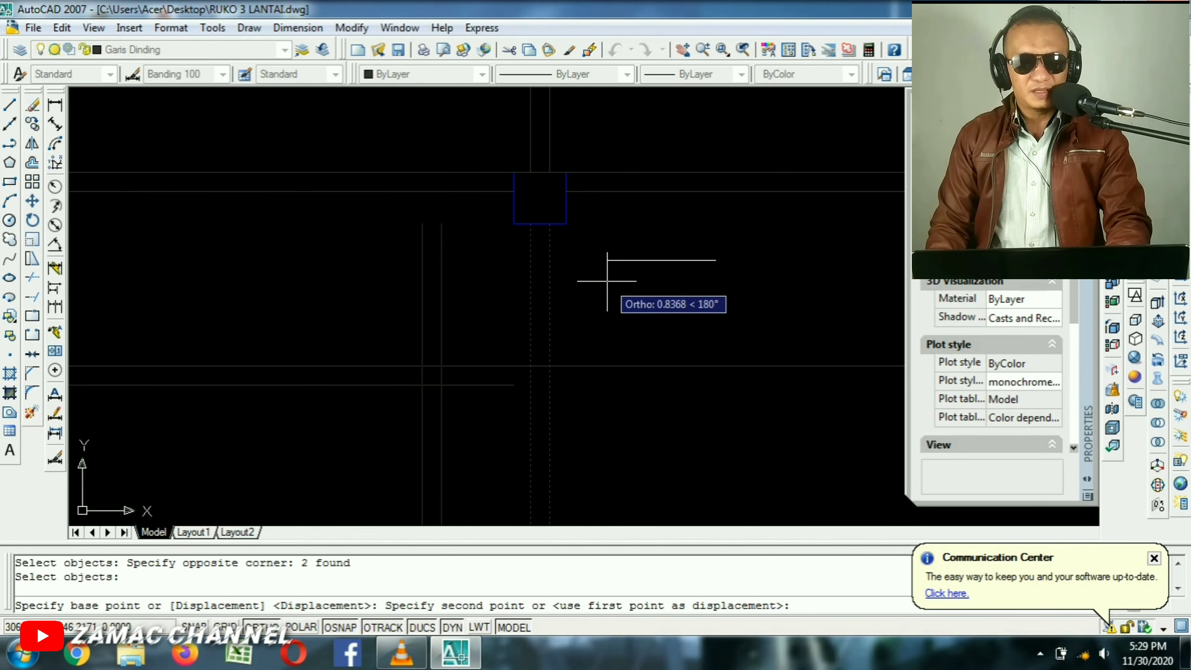
Copy the two vertical wall lines below the upper middle column 2 units to the left.
{"action": "type", "text": "2"}
{"action": "key", "text": "Return"}
{"action": "key", "text": "Return"}
{"action": "middle_click_drag", "start_coordinate": [354, 285], "coordinate": [591, 276]}
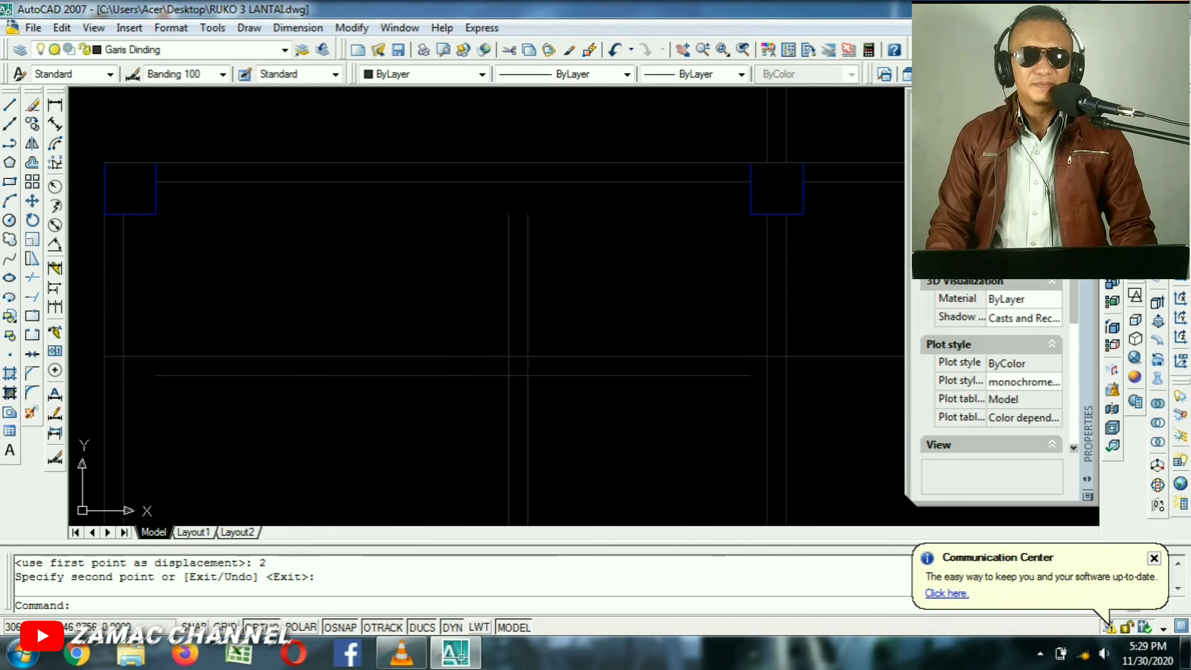
{"action": "scroll", "coordinate": [512, 210], "scroll_direction": "up", "scroll_amount": 3}
{"action": "scroll", "coordinate": [586, 203], "scroll_direction": "down", "scroll_amount": 3}
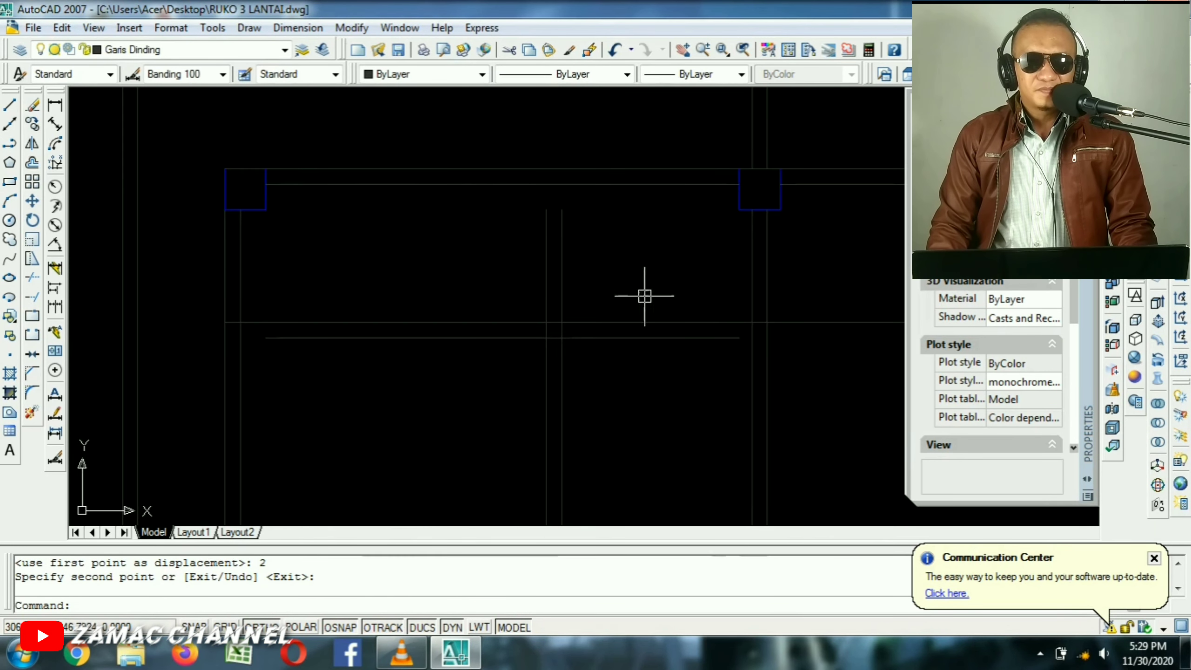
Extend both copied vertical wall lines up to the outer line of the upper horizontal wall.
{"action": "scroll", "coordinate": [563, 216], "scroll_direction": "up", "scroll_amount": 3}
{"action": "middle_click_drag", "start_coordinate": [562, 176], "coordinate": [573, 209]}
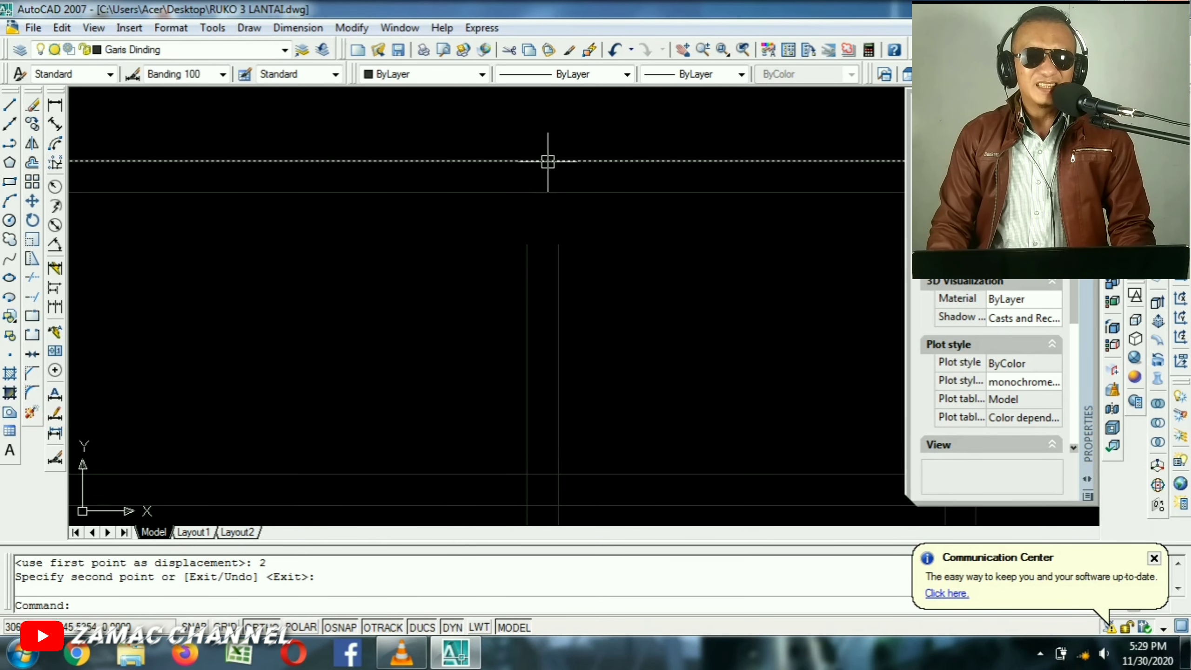
{"action": "middle_click_drag", "start_coordinate": [511, 246], "coordinate": [536, 225]}
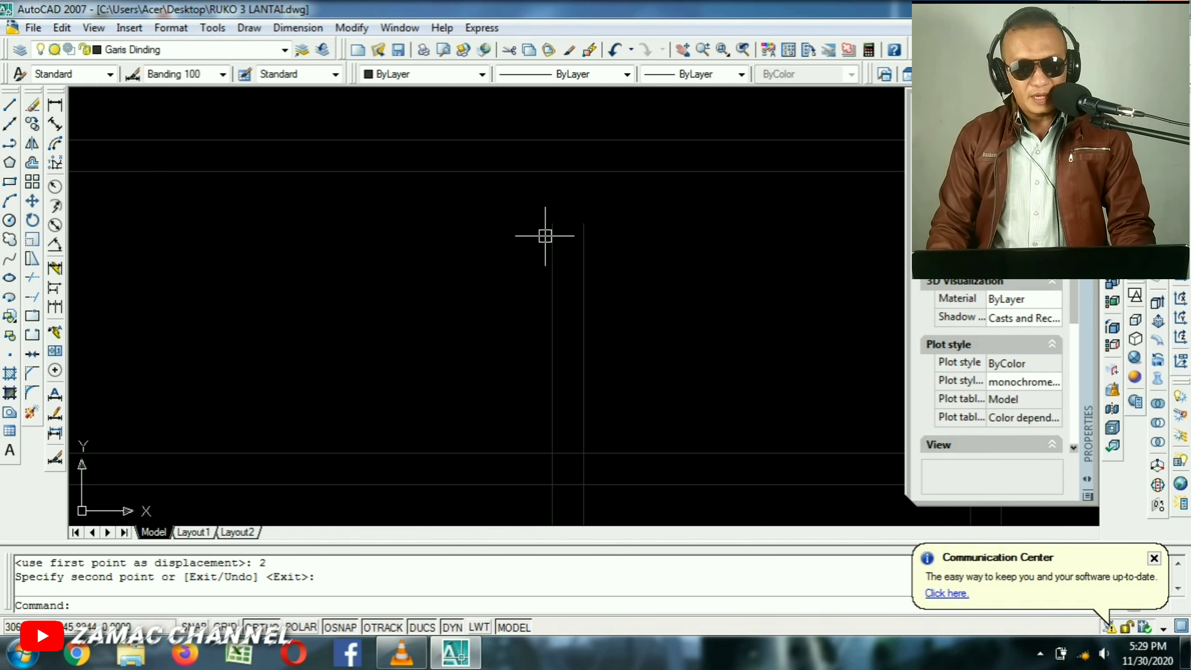
{"action": "type", "text": "e"}
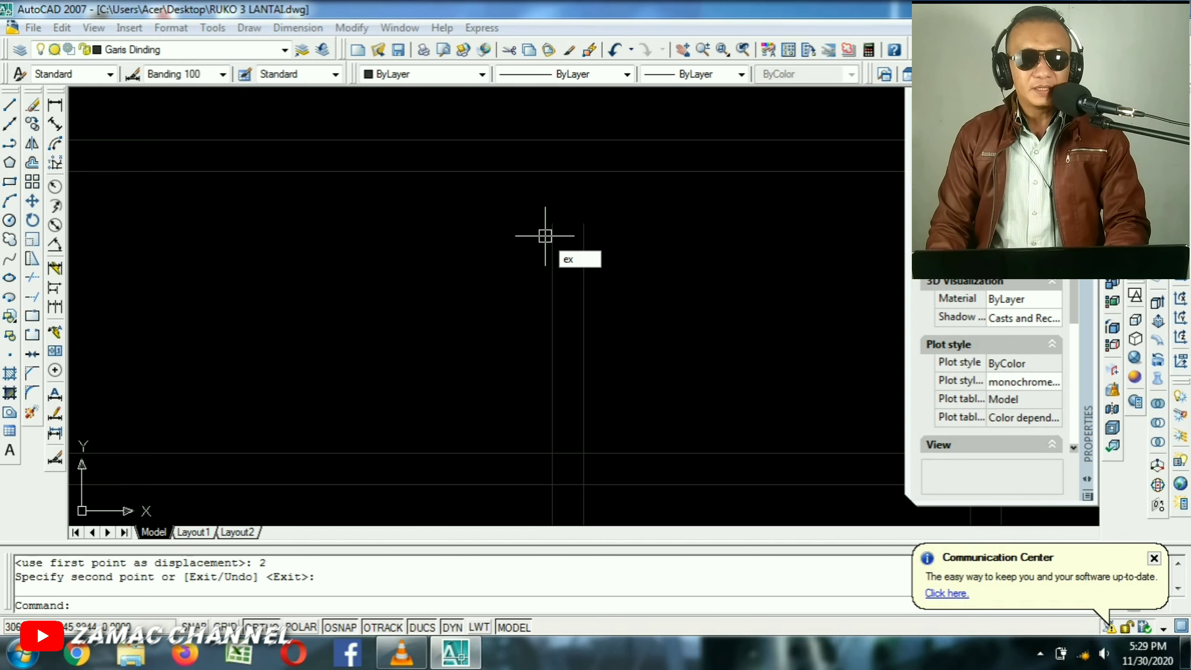
{"action": "type", "text": "x"}
{"action": "key", "text": "Return"}
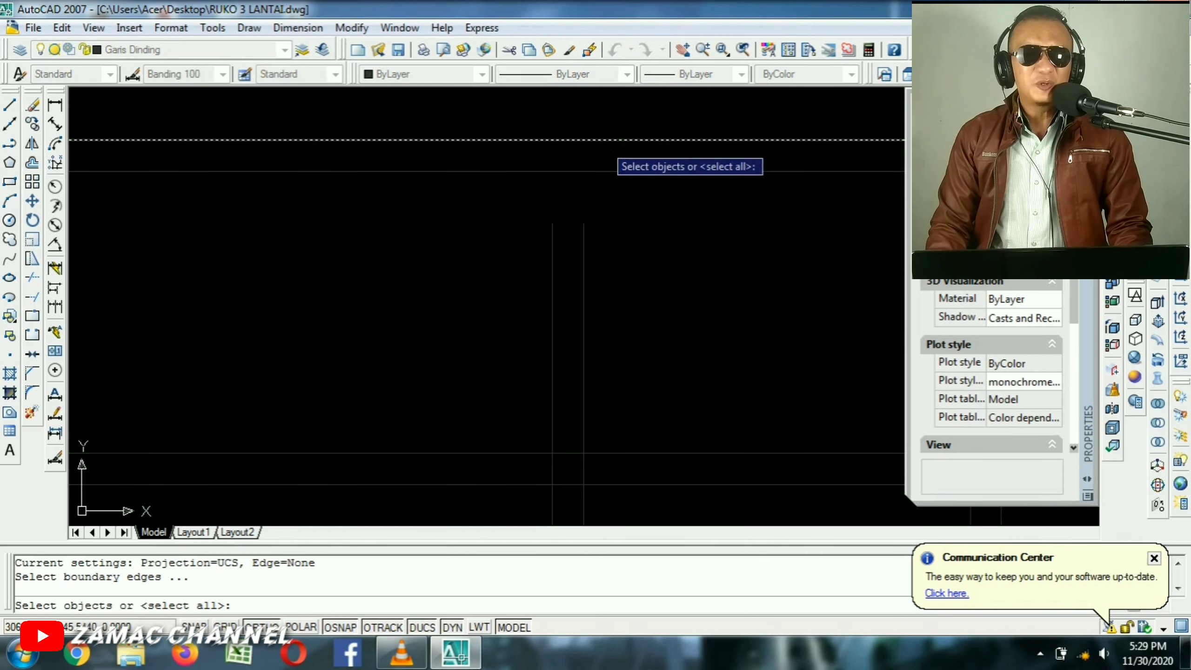
{"action": "left_click", "coordinate": [599, 140]}
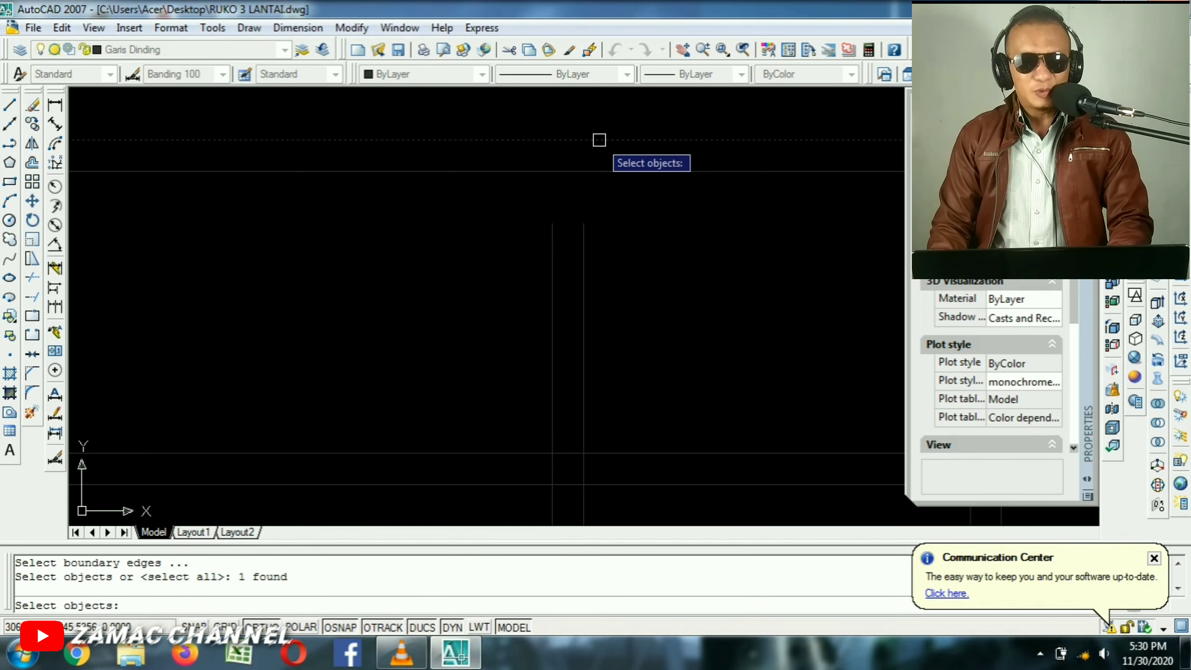
{"action": "key", "text": "Return"}
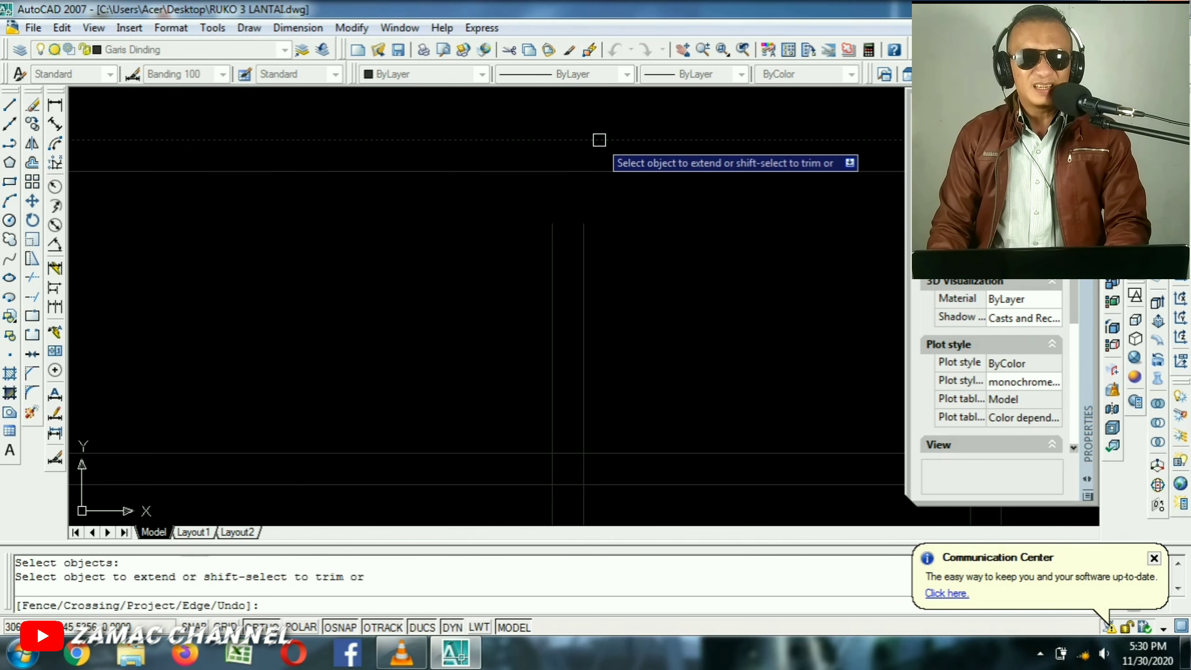
{"action": "left_click", "coordinate": [583, 238]}
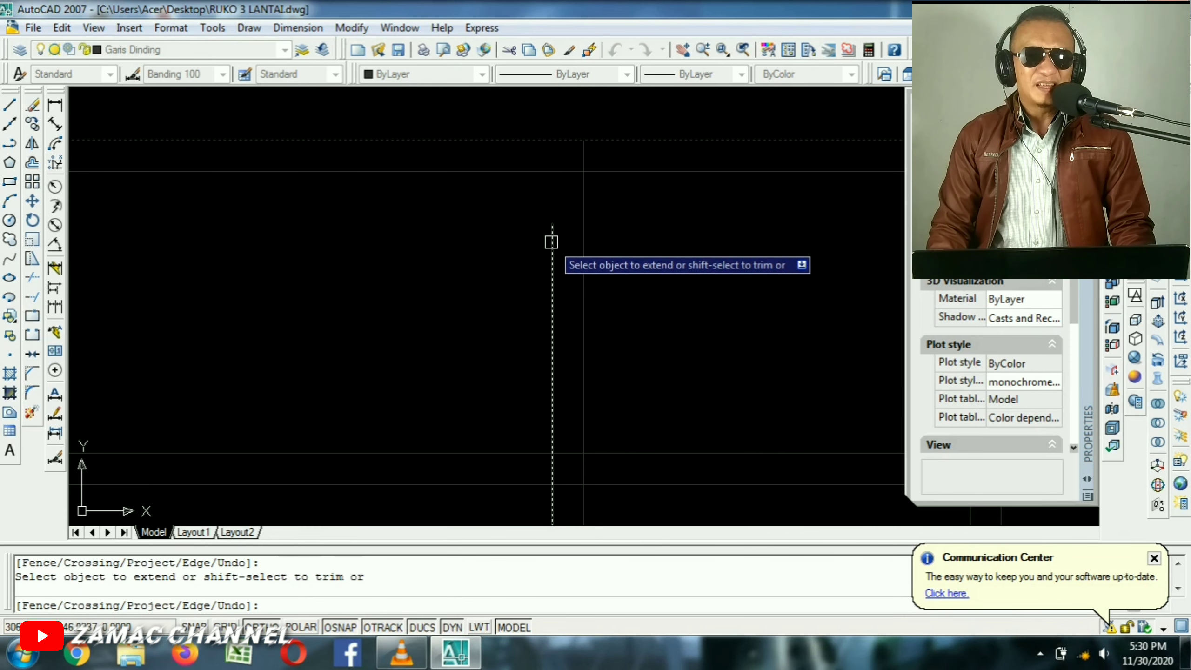
{"action": "left_click", "coordinate": [551, 237]}
{"action": "key", "text": "Return"}
{"action": "scroll", "coordinate": [632, 287], "scroll_direction": "down", "scroll_amount": 5}
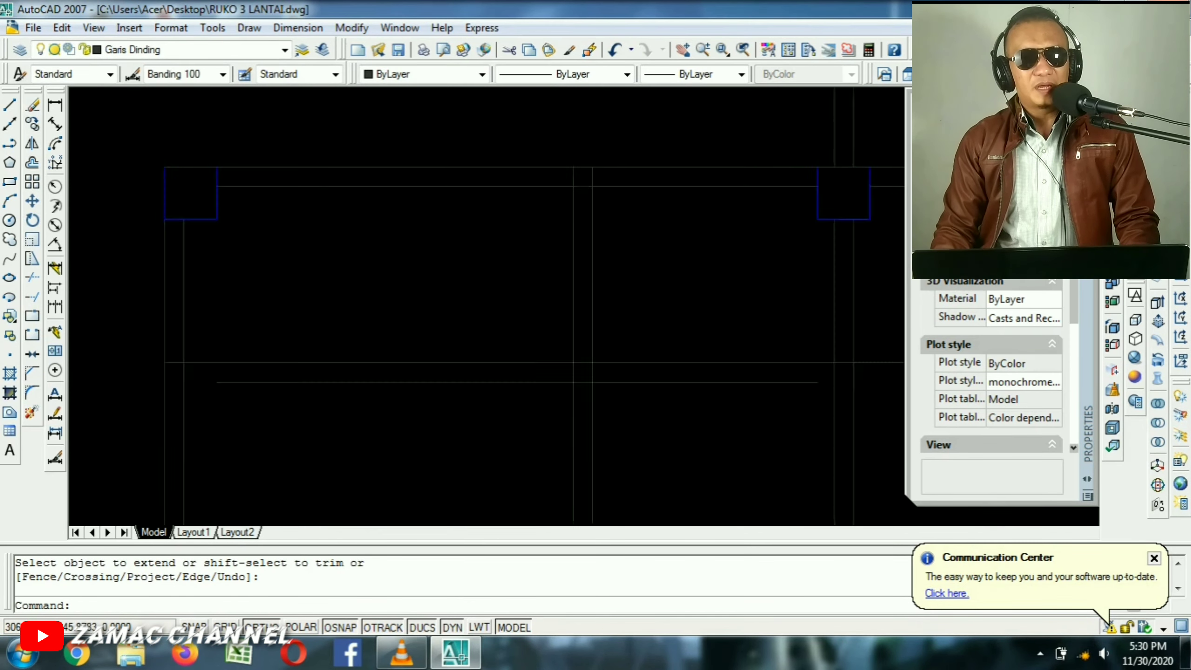
Trim the copied vertical wall and the lower horizontal wall where they overrun, using their outer lines as cutting edges, to form a corner.
{"action": "scroll", "coordinate": [576, 299], "scroll_direction": "up", "scroll_amount": 3}
{"action": "type", "text": "tr"}
{"action": "left_click", "coordinate": [622, 208]}
{"action": "scroll", "coordinate": [618, 208], "scroll_direction": "up", "scroll_amount": 3}
{"action": "key", "text": "Return"}
{"action": "key", "text": "Return"}
{"action": "left_click", "coordinate": [694, 302]}
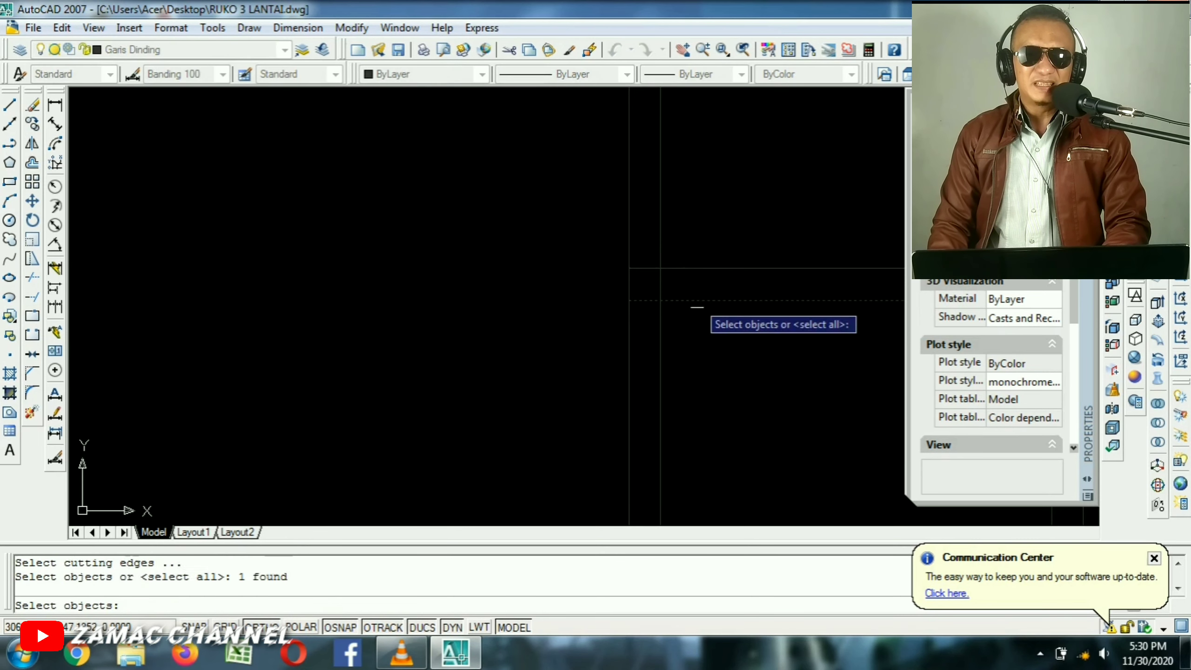
{"action": "key", "text": "Return"}
{"action": "left_click", "coordinate": [722, 351]}
{"action": "left_click", "coordinate": [551, 408]}
{"action": "key", "text": "Return"}
{"action": "scroll", "coordinate": [664, 339], "scroll_direction": "down", "scroll_amount": 4}
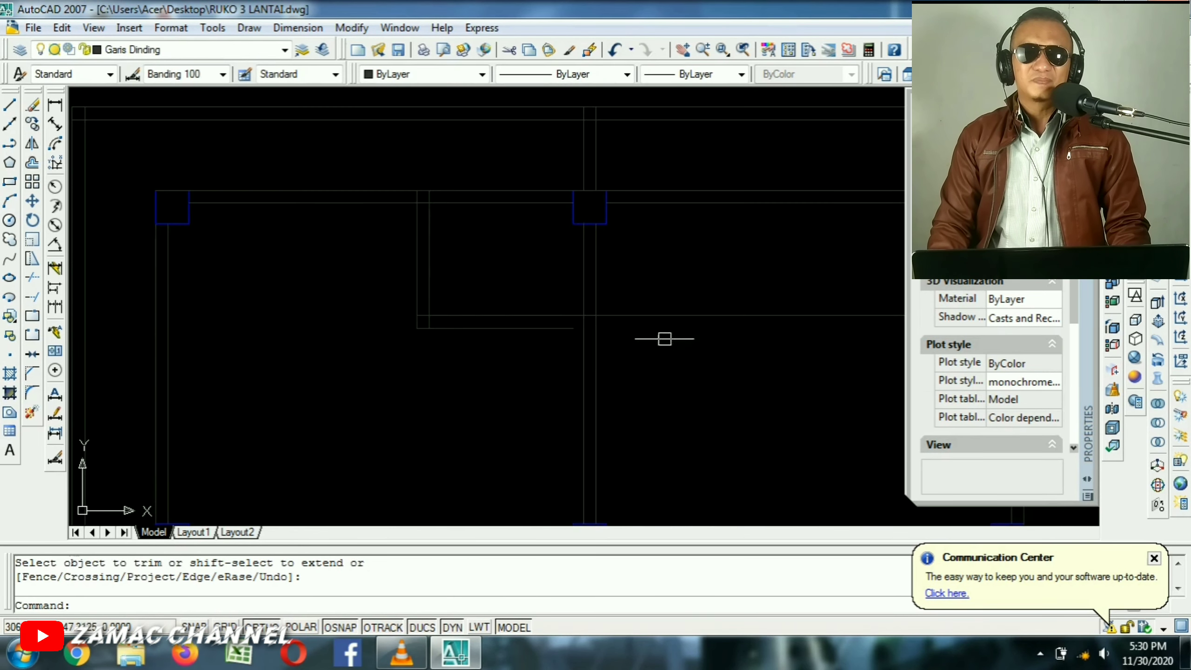
Draw a square covering the wall thickness at the junction of the new vertical wall and the upper horizontal wall.
{"action": "middle_click_drag", "start_coordinate": [496, 289], "coordinate": [501, 321]}
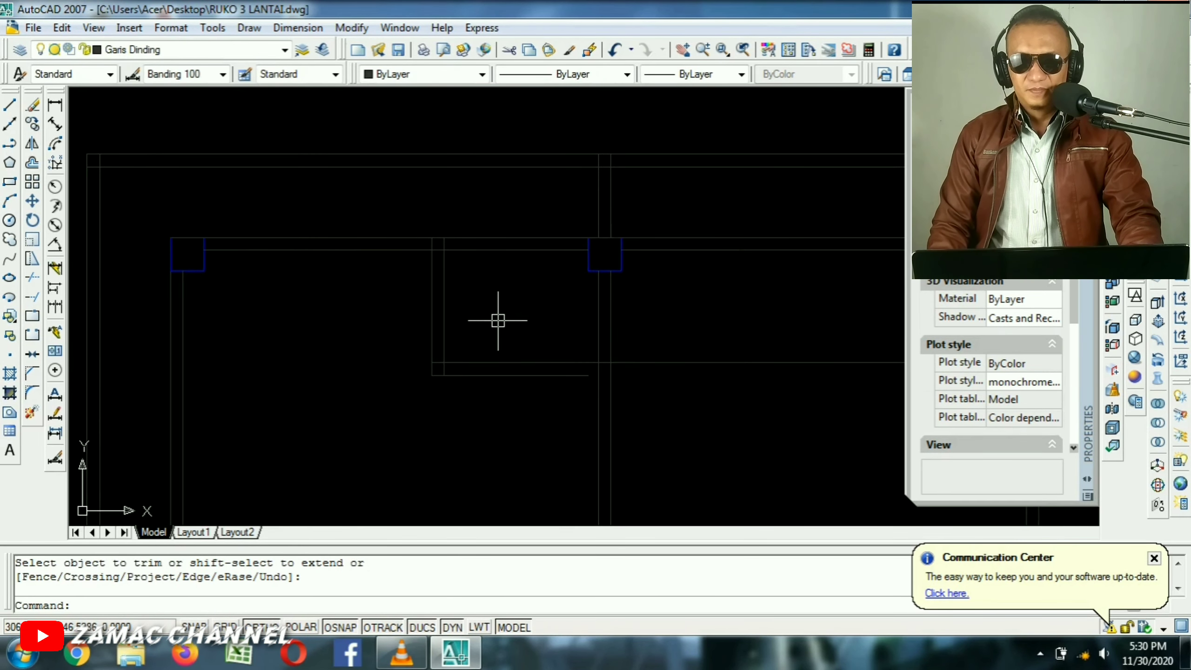
{"action": "middle_click_drag", "start_coordinate": [425, 283], "coordinate": [474, 247]}
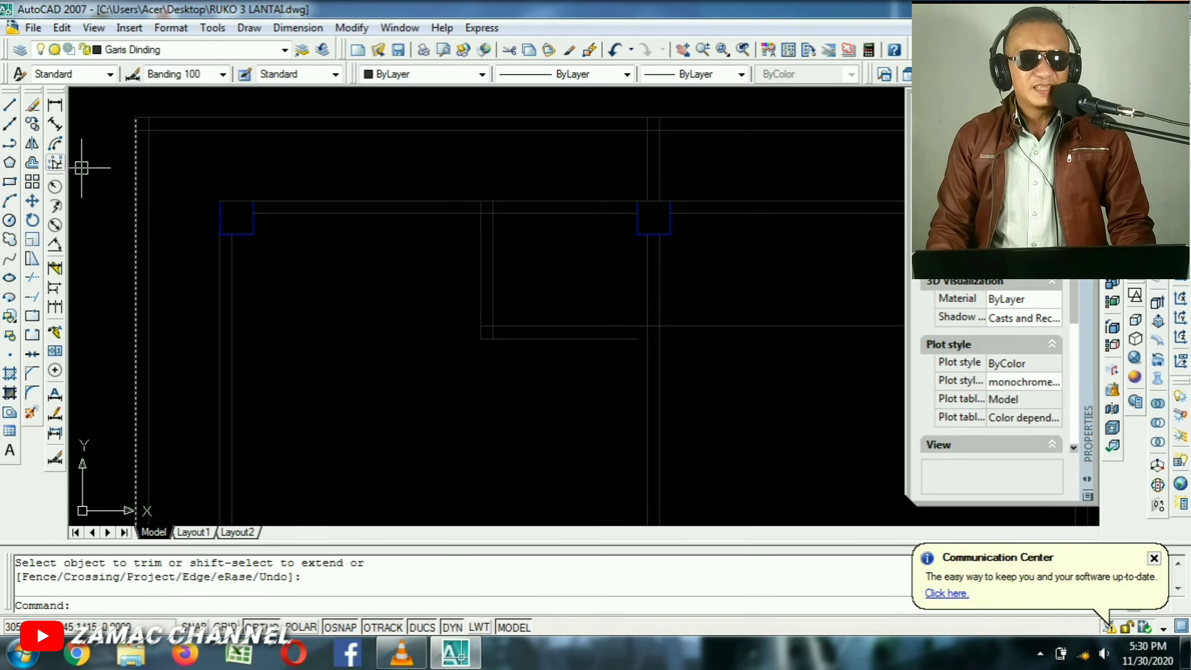
{"action": "left_click", "coordinate": [9, 181]}
{"action": "scroll", "coordinate": [452, 216], "scroll_direction": "up", "scroll_amount": 5}
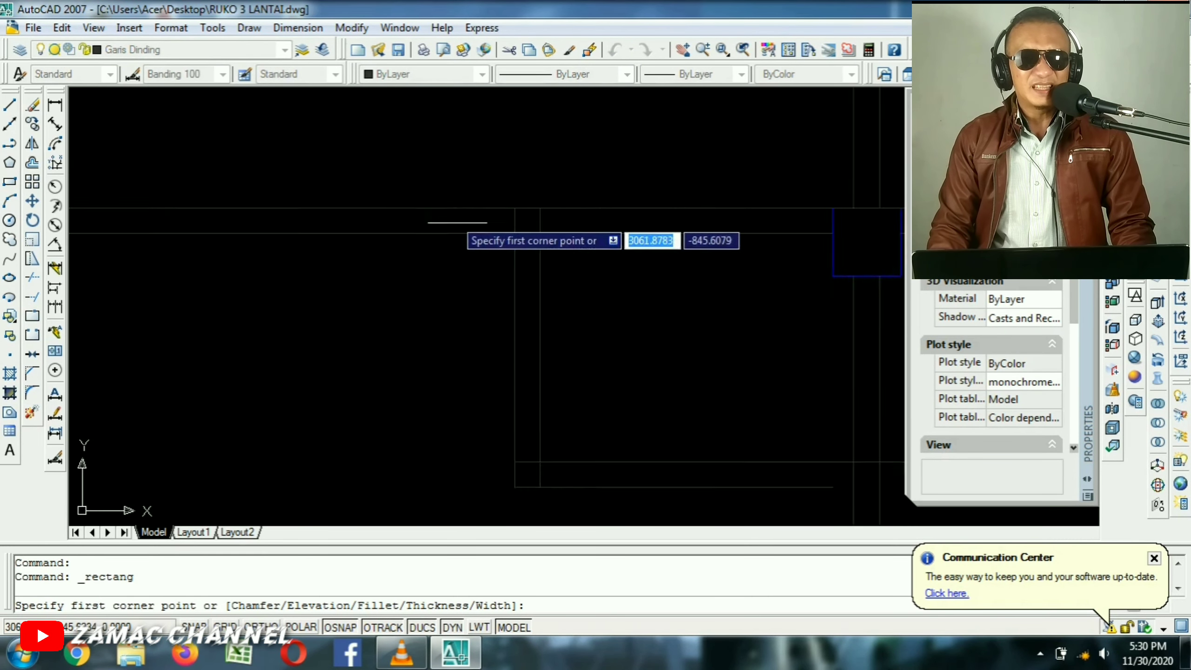
{"action": "left_click", "coordinate": [598, 229]}
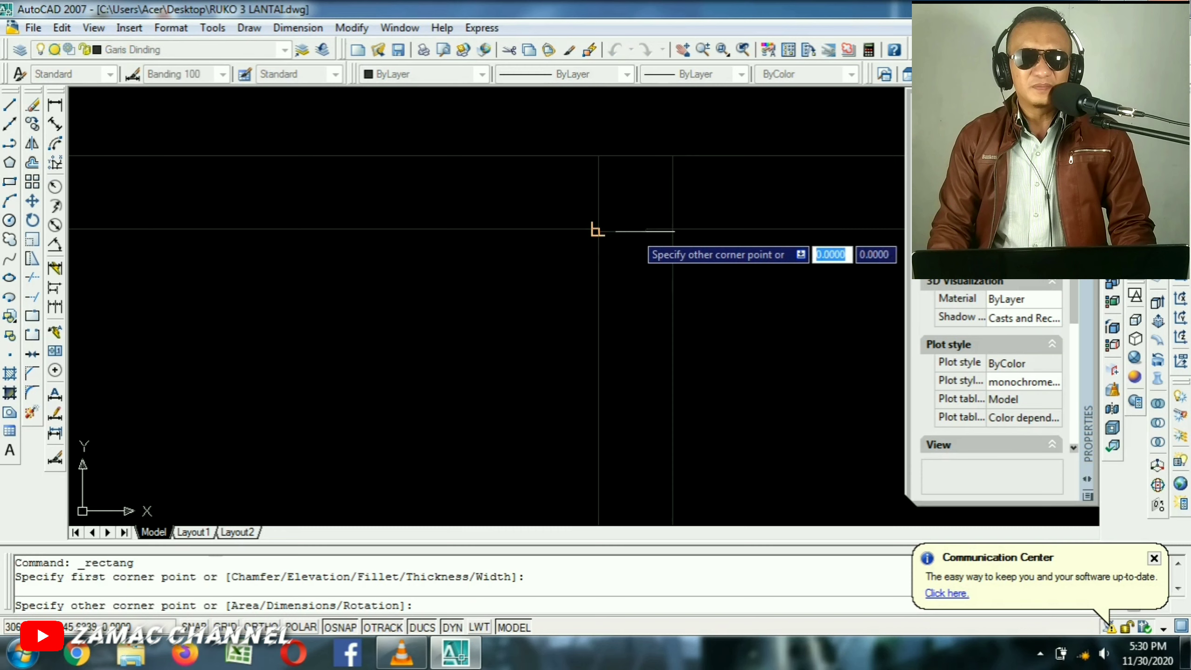
{"action": "left_click", "coordinate": [672, 155]}
Draw a 0.15 by 0.15 square at the lower corner where the new vertical and horizontal walls meet.
{"action": "scroll", "coordinate": [629, 330], "scroll_direction": "down", "scroll_amount": 2}
{"action": "scroll", "coordinate": [600, 361], "scroll_direction": "up", "scroll_amount": 3}
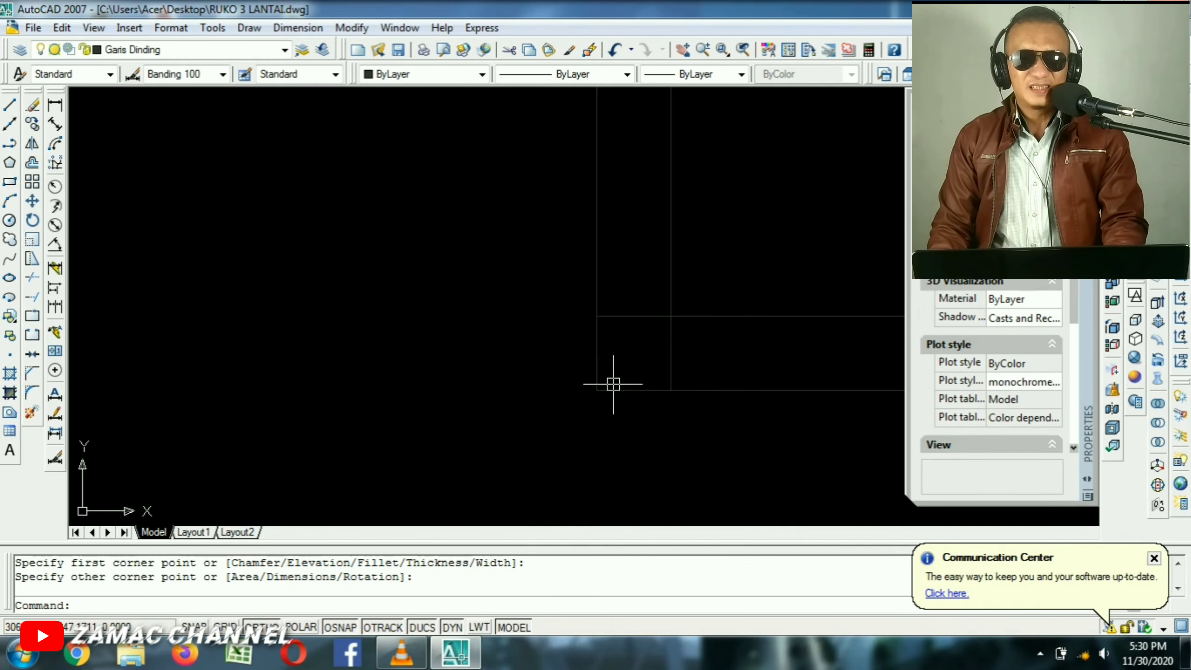
{"action": "left_click", "coordinate": [598, 391]}
{"action": "key", "text": "Return"}
{"action": "left_click", "coordinate": [597, 390]}
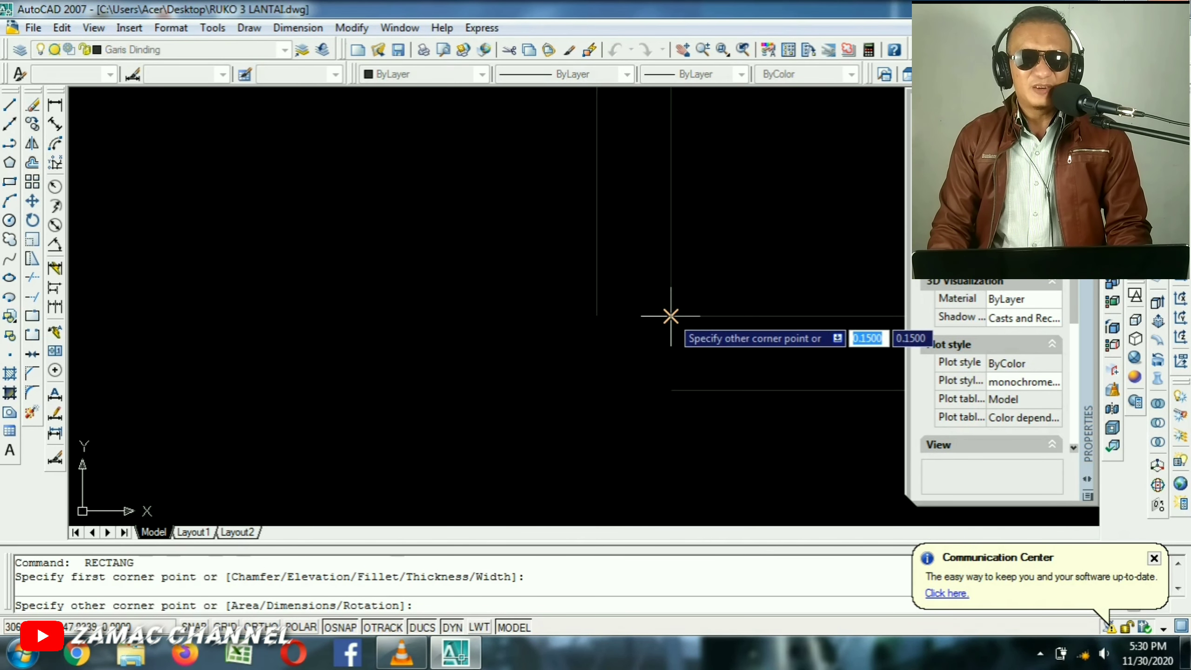
{"action": "left_click", "coordinate": [671, 316]}
Assign both small squares at the ends of the new wall to the Garis kolom layer.
{"action": "scroll", "coordinate": [682, 332], "scroll_direction": "down", "scroll_amount": 5}
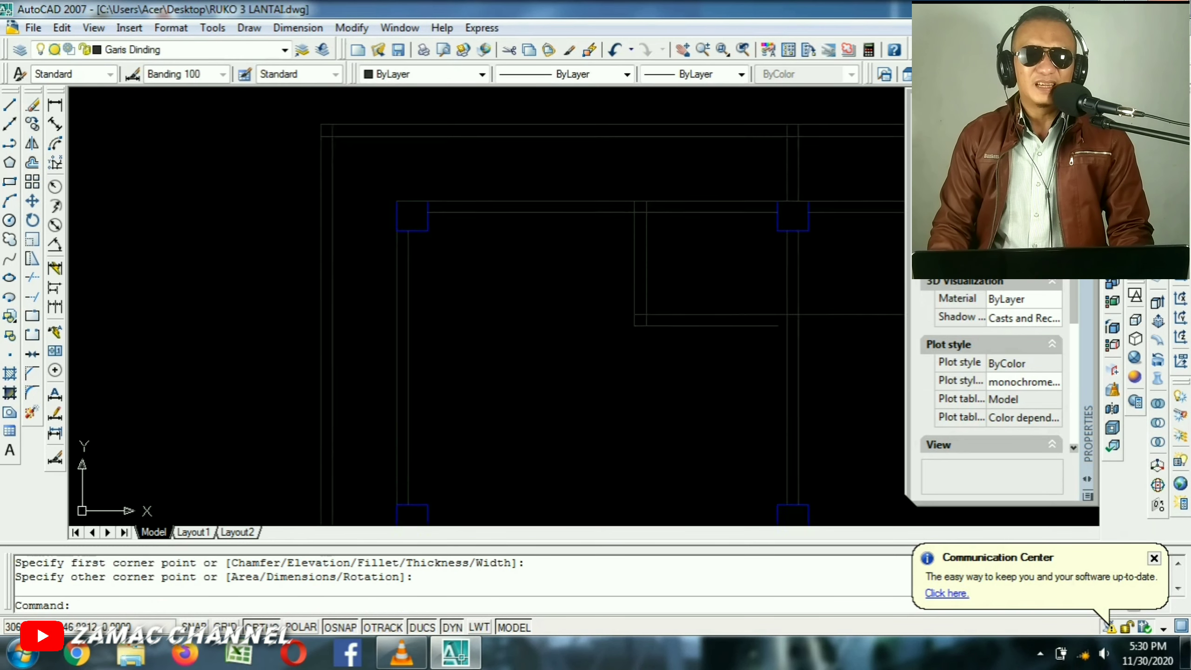
{"action": "left_click", "coordinate": [584, 168]}
{"action": "left_click", "coordinate": [716, 251]}
{"action": "left_click", "coordinate": [604, 364]}
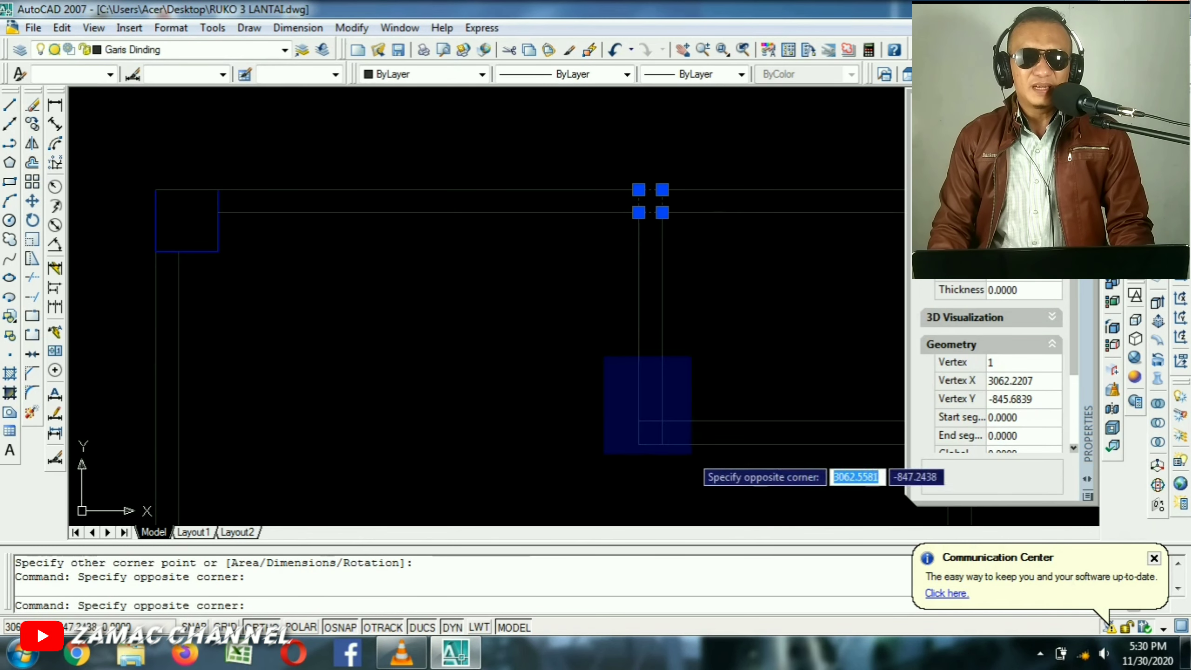
{"action": "left_click", "coordinate": [691, 452]}
{"action": "left_click", "coordinate": [178, 49]}
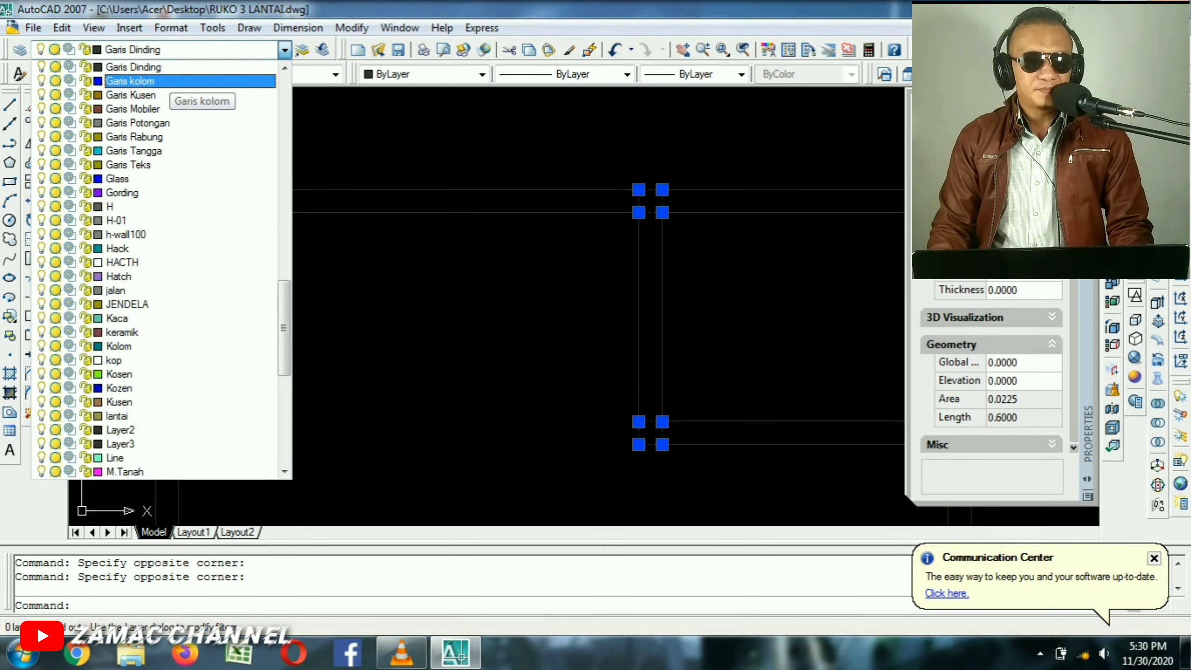
{"action": "left_click", "coordinate": [155, 81]}
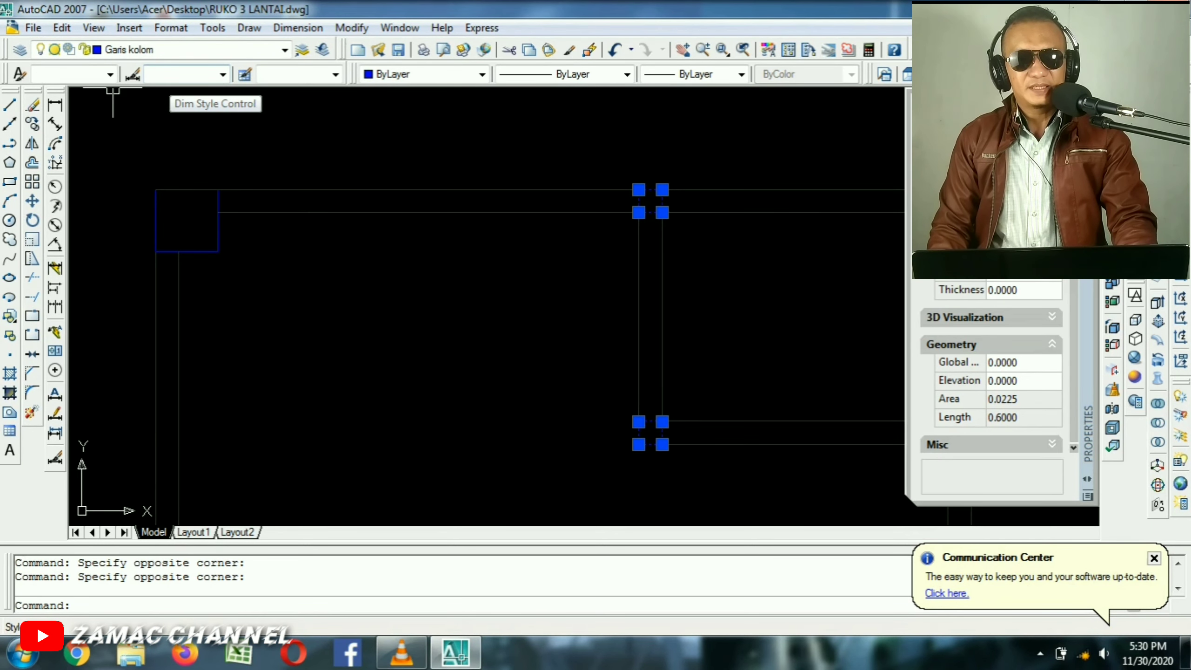
{"action": "key", "text": "Escape"}
Mirror the new vertical wall and its two small columns about a vertical line through the middle column's midpoint, keeping the originals.
{"action": "scroll", "coordinate": [553, 171], "scroll_direction": "down", "scroll_amount": 3}
{"action": "scroll", "coordinate": [563, 191], "scroll_direction": "up", "scroll_amount": 3}
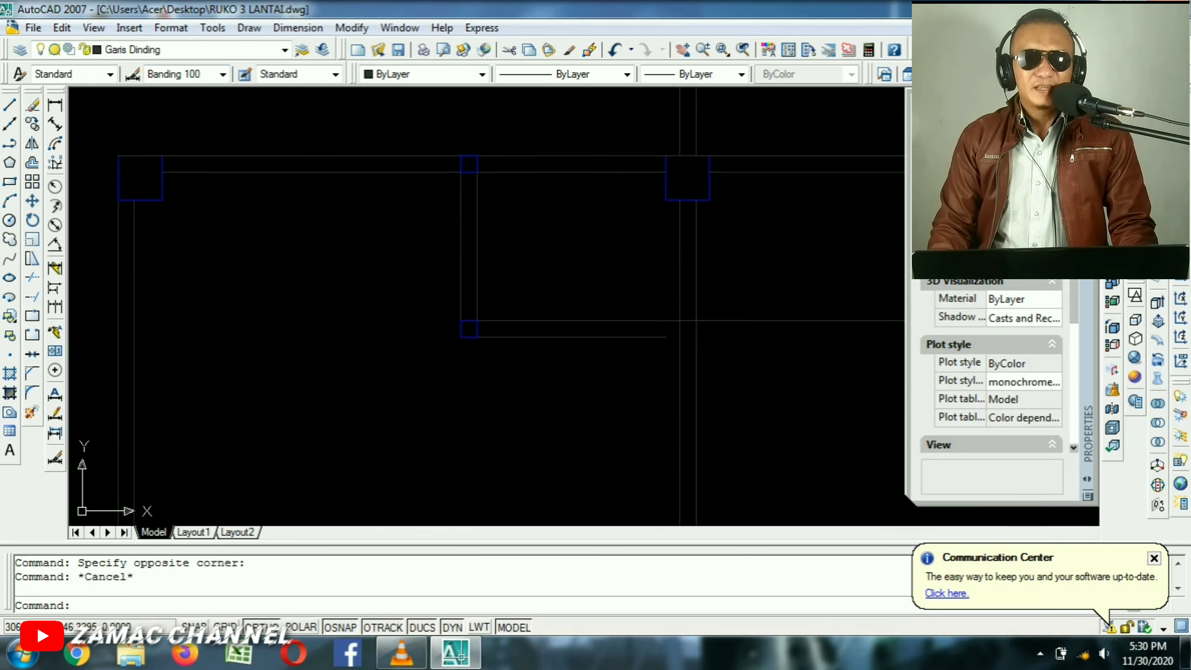
{"action": "middle_click_drag", "start_coordinate": [756, 308], "coordinate": [628, 309]}
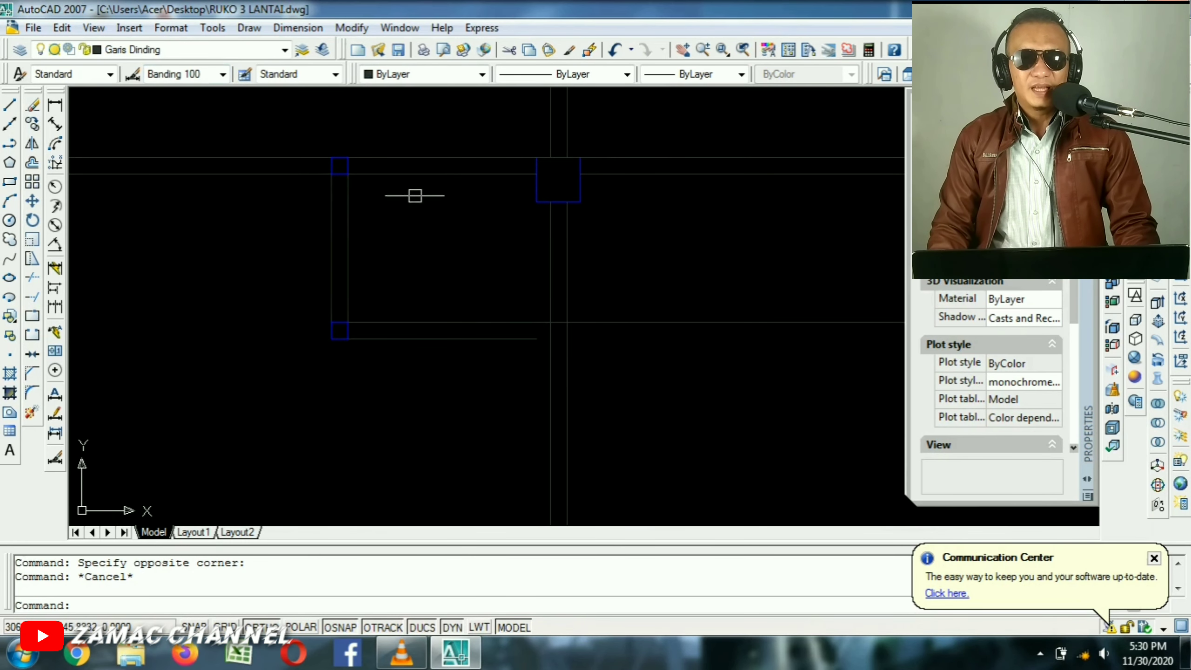
{"action": "mouse_move", "coordinate": [414, 196]}
{"action": "middle_mouse_down"}
{"action": "mouse_move", "coordinate": [439, 304]}
{"action": "mouse_move", "coordinate": [371, 260]}
{"action": "middle_mouse_up"}
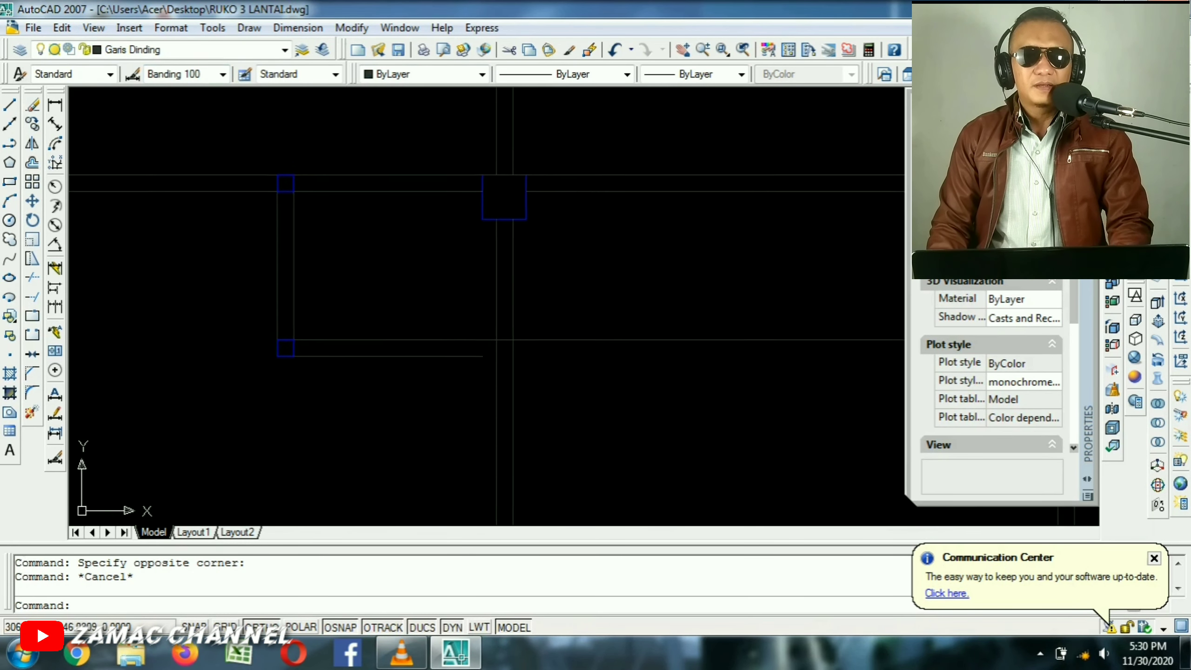
{"action": "scroll", "coordinate": [665, 218], "scroll_direction": "down", "scroll_amount": 2}
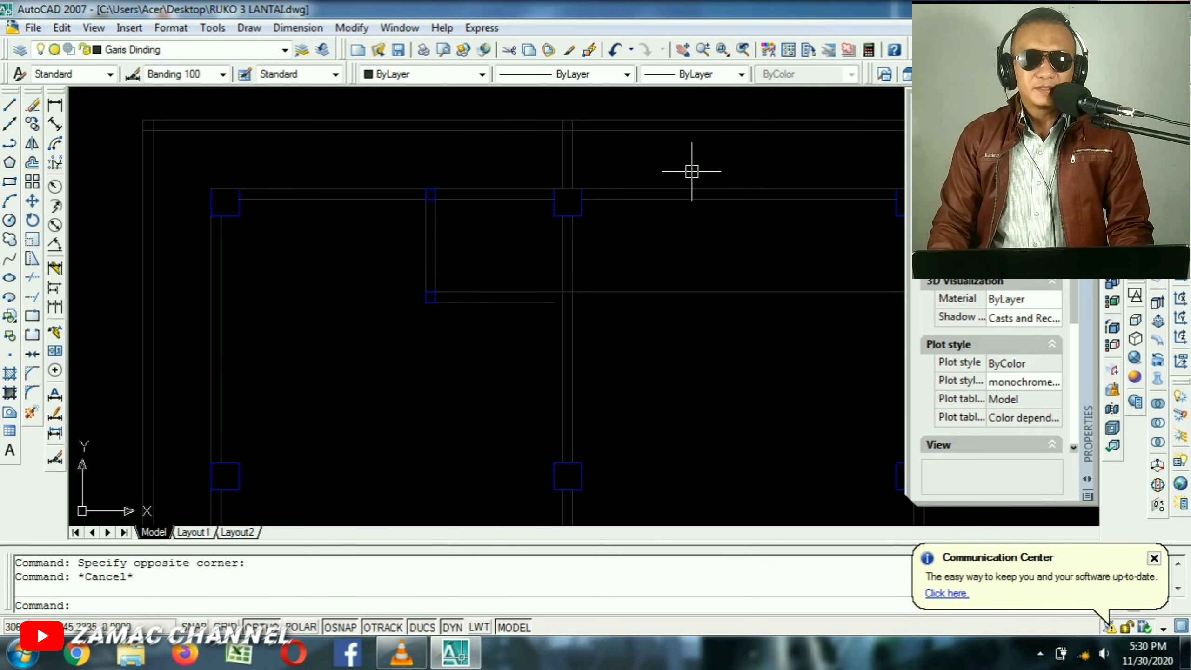
{"action": "scroll", "coordinate": [465, 191], "scroll_direction": "up", "scroll_amount": 2}
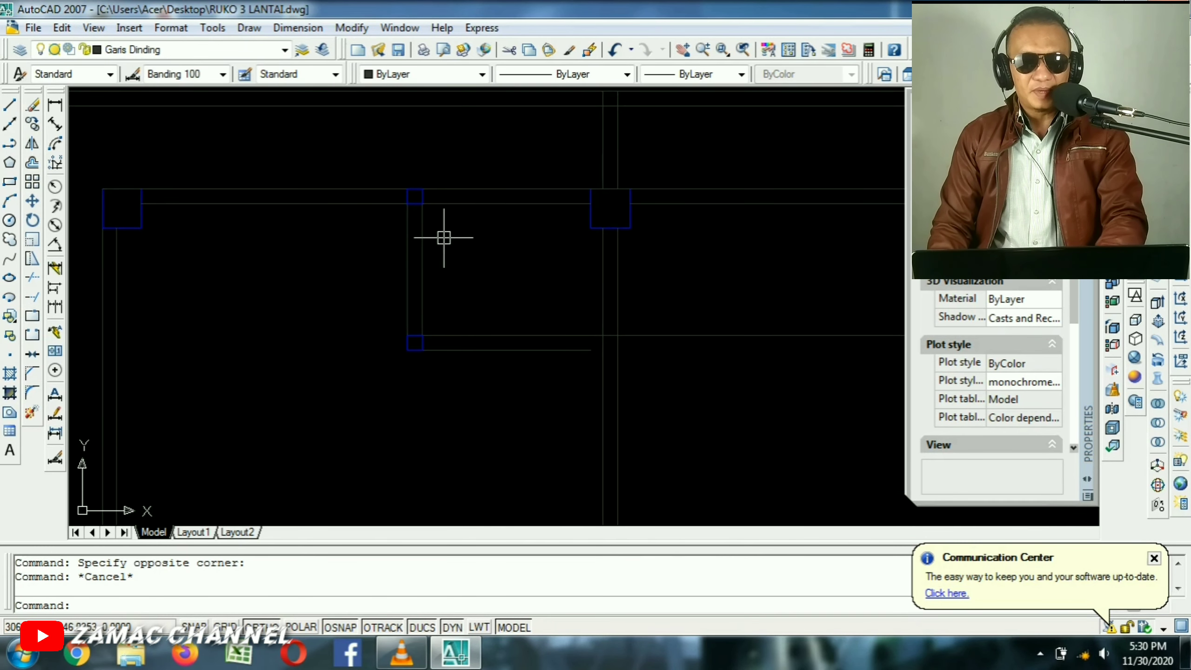
{"action": "type", "text": "mi"}
{"action": "key", "text": "Return"}
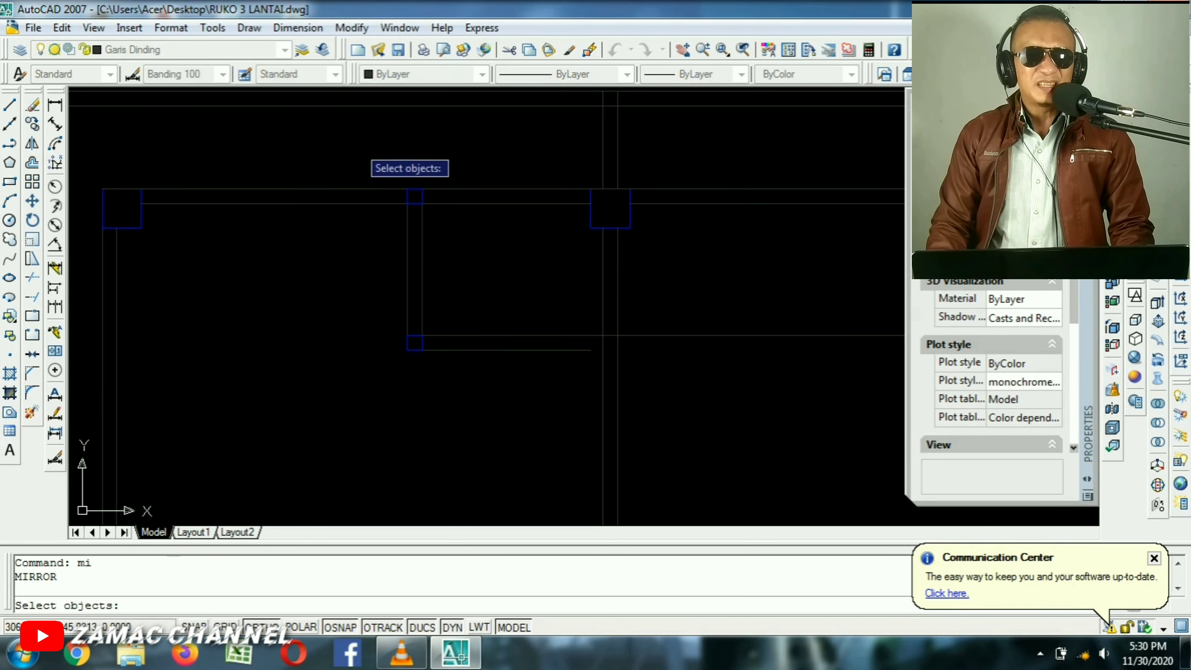
{"action": "left_click", "coordinate": [342, 144]}
{"action": "left_click", "coordinate": [488, 392]}
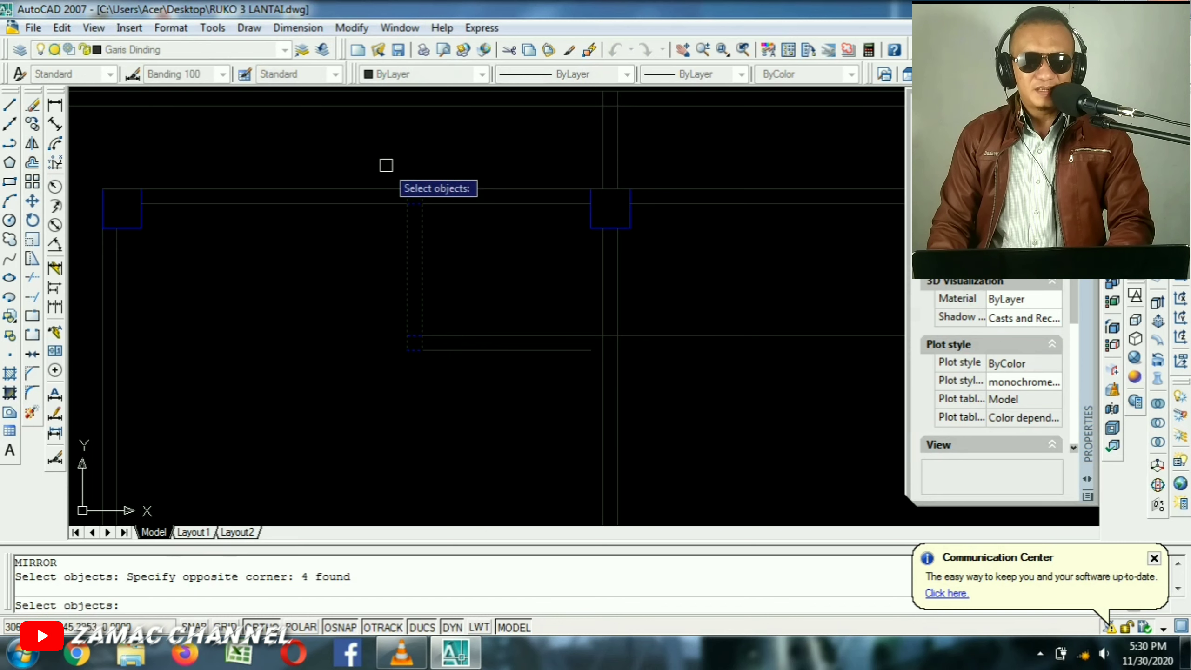
{"action": "key", "text": "Return"}
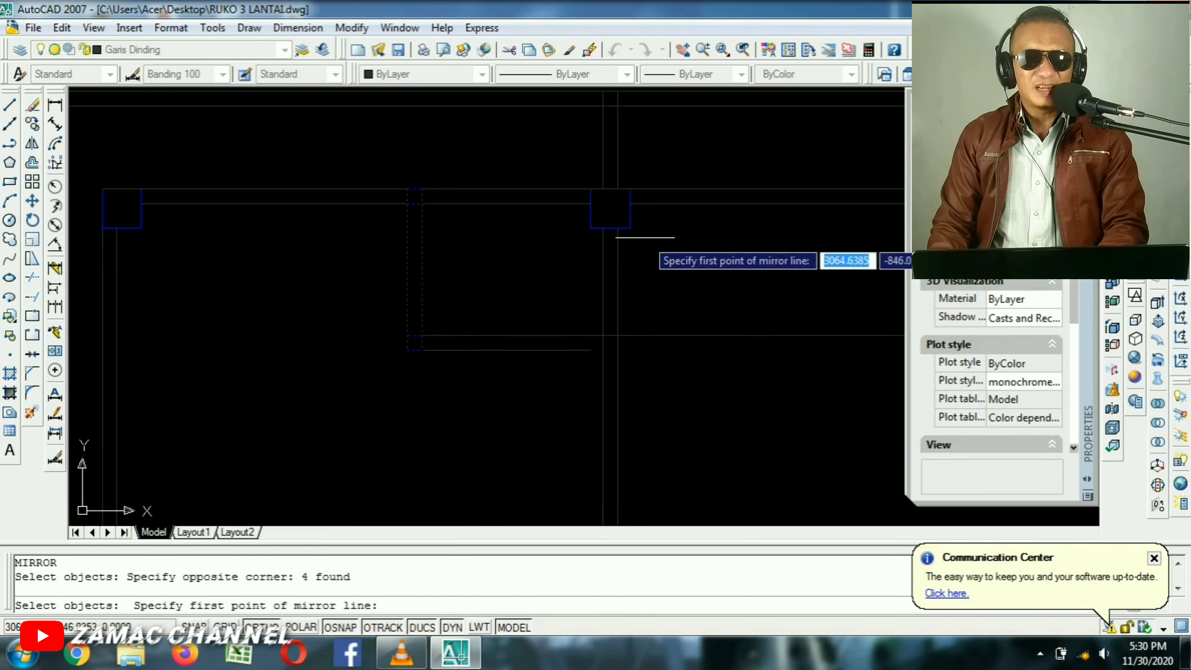
{"action": "scroll", "coordinate": [602, 242], "scroll_direction": "up", "scroll_amount": 4}
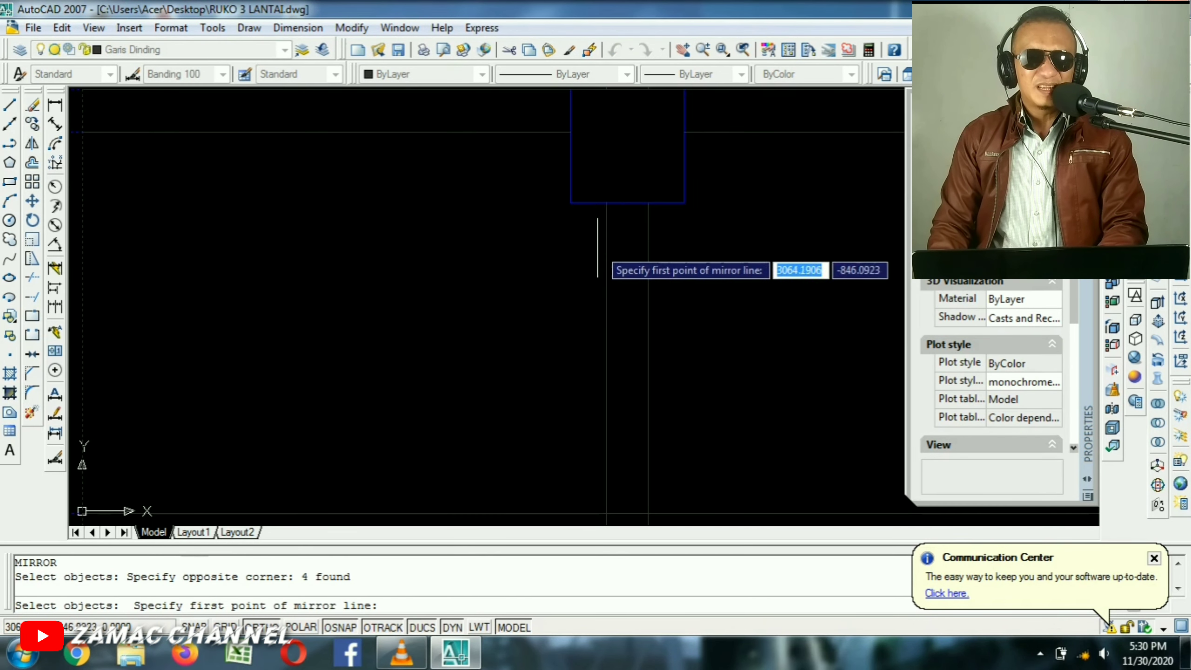
{"action": "left_click", "coordinate": [627, 202]}
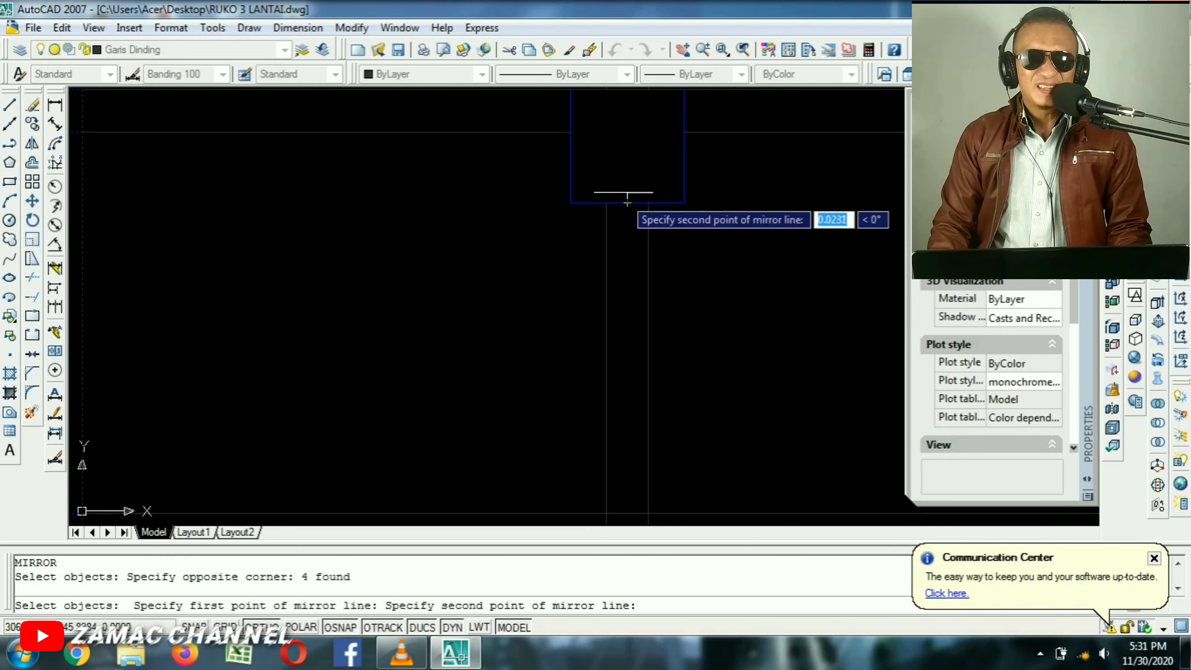
{"action": "scroll", "coordinate": [626, 197], "scroll_direction": "down", "scroll_amount": 3}
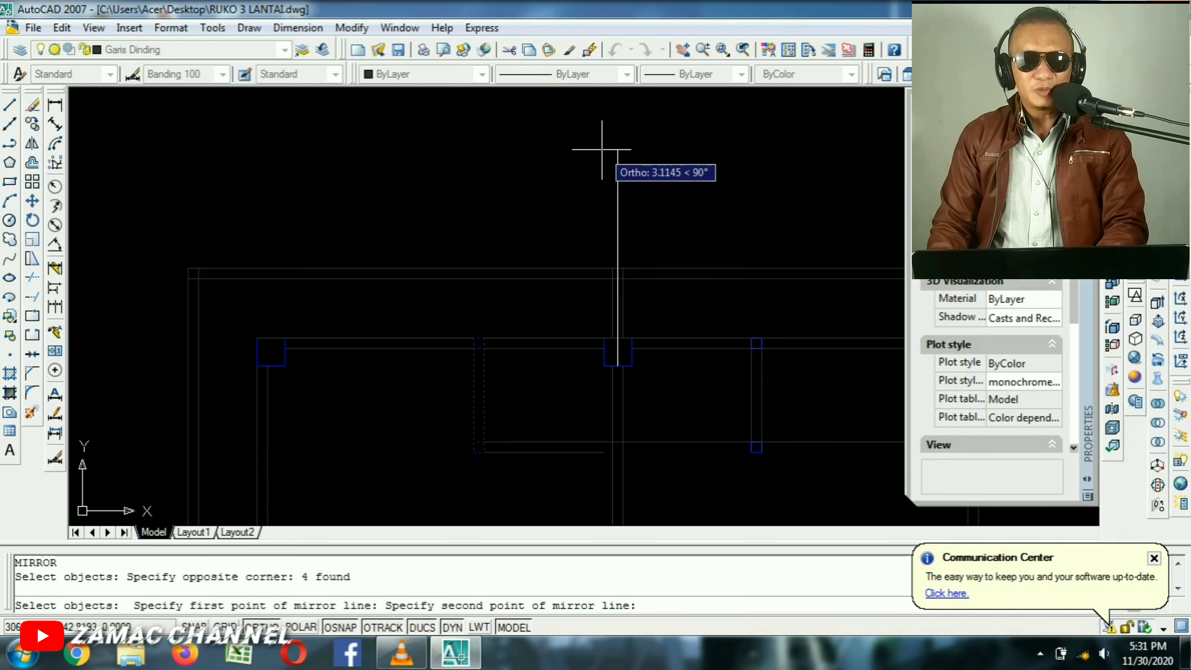
{"action": "left_click", "coordinate": [605, 148]}
{"action": "key", "text": "Return"}
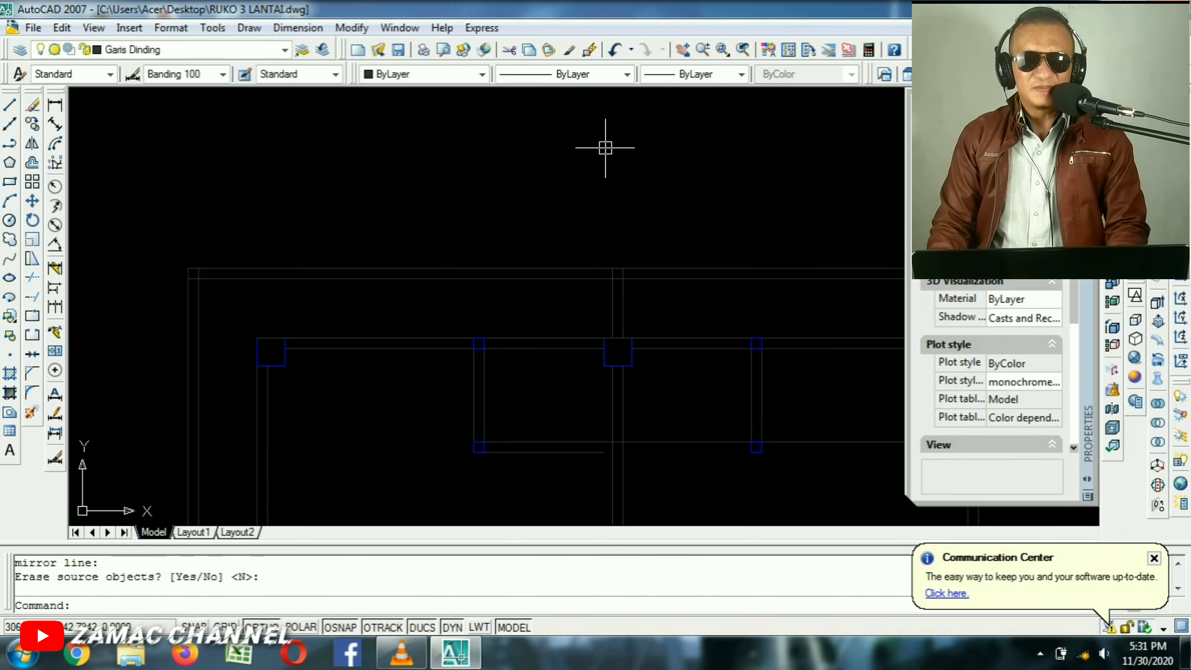
{"action": "scroll", "coordinate": [663, 336], "scroll_direction": "up", "scroll_amount": 5}
{"action": "scroll", "coordinate": [663, 335], "scroll_direction": "up", "scroll_amount": 3}
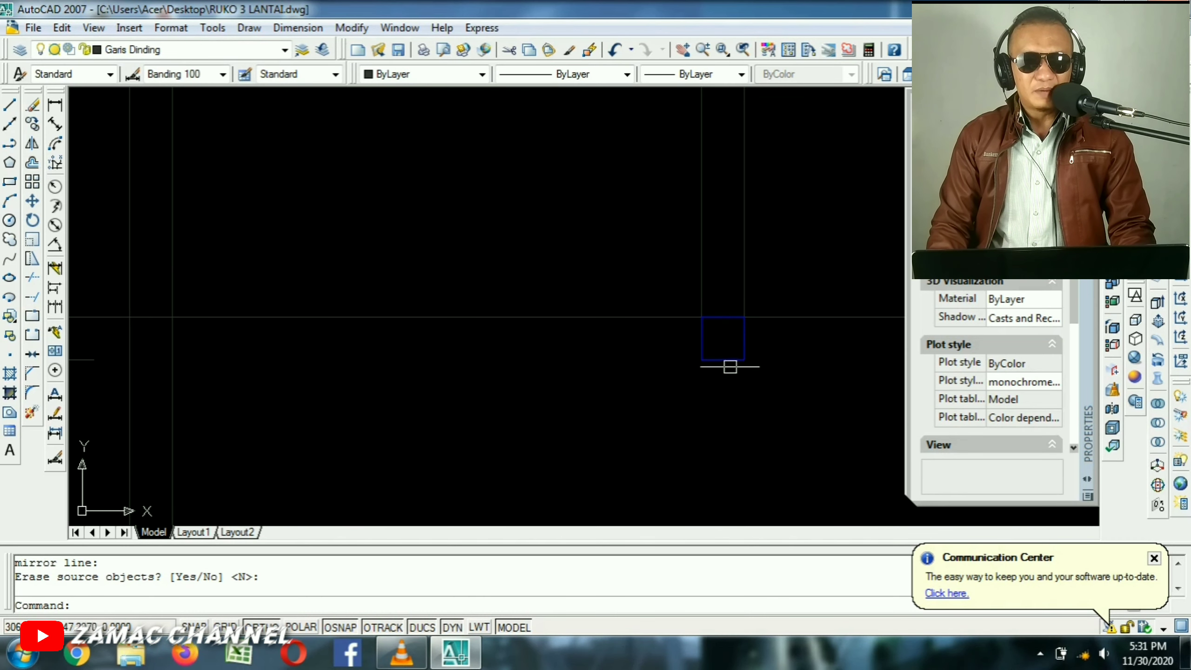
Extend the lower line of the lower horizontal wall to the outer line of the mirrored vertical wall.
{"action": "middle_click_drag", "start_coordinate": [412, 376], "coordinate": [693, 361]}
{"action": "scroll", "coordinate": [349, 345], "scroll_direction": "down", "scroll_amount": 2}
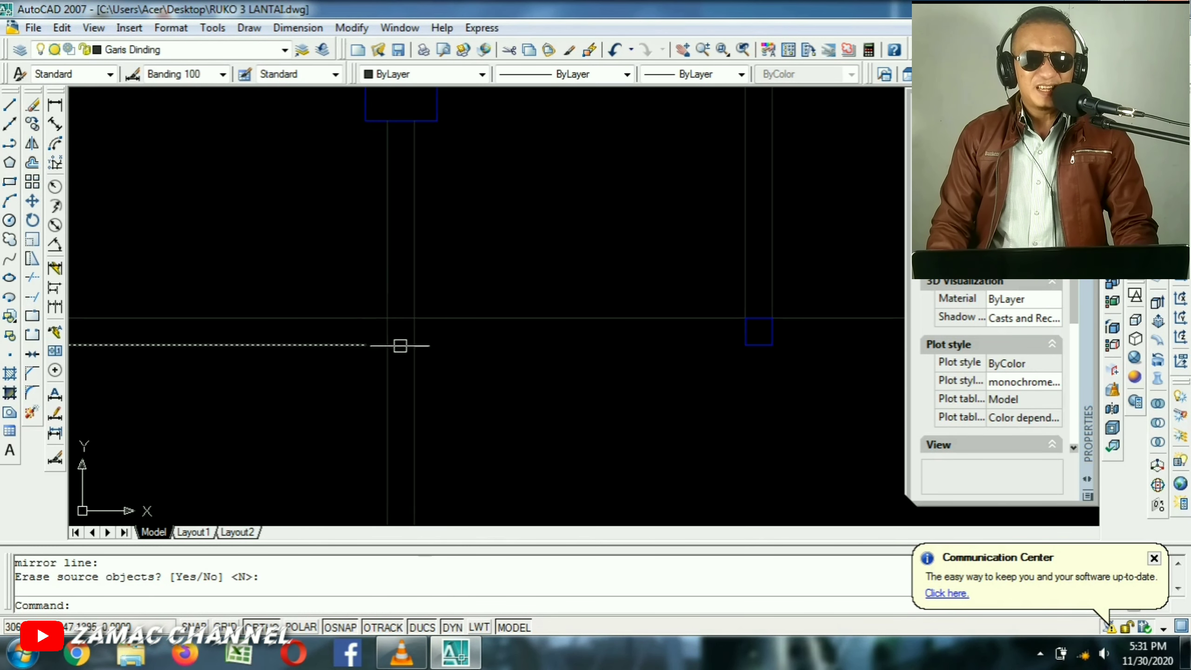
{"action": "type", "text": "e"}
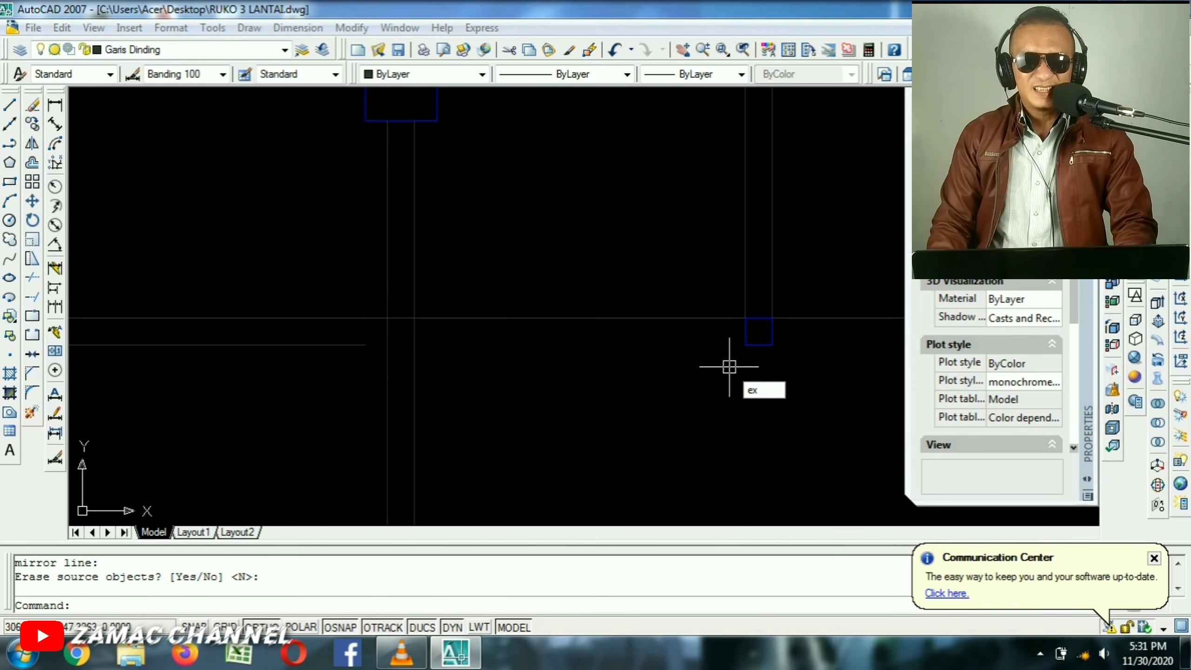
{"action": "type", "text": "x"}
{"action": "key", "text": "Return"}
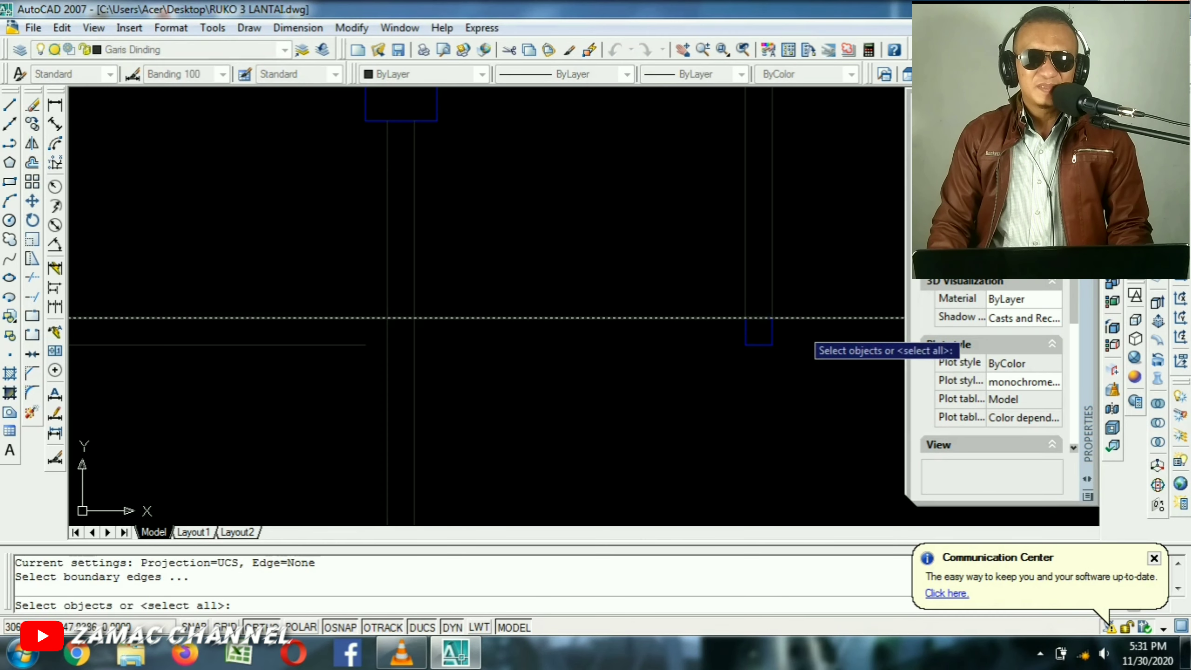
{"action": "left_click", "coordinate": [775, 291]}
{"action": "key", "text": "Return"}
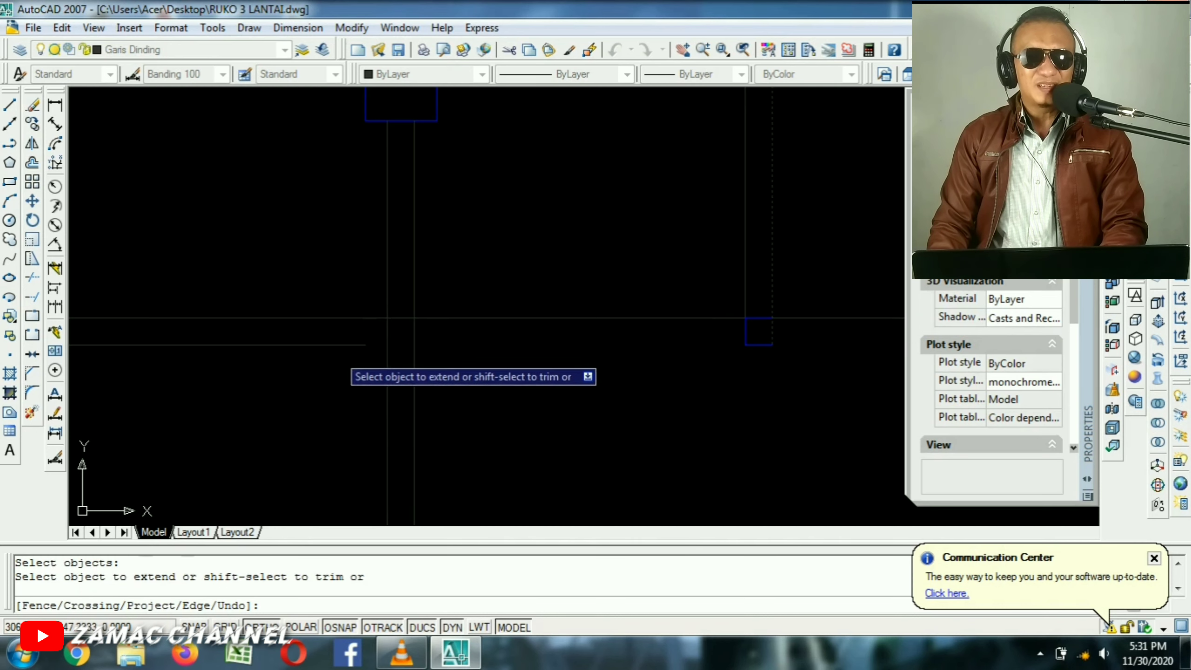
{"action": "left_click", "coordinate": [346, 345]}
{"action": "scroll", "coordinate": [579, 405], "scroll_direction": "down", "scroll_amount": 3}
{"action": "scroll", "coordinate": [627, 414], "scroll_direction": "up", "scroll_amount": 2}
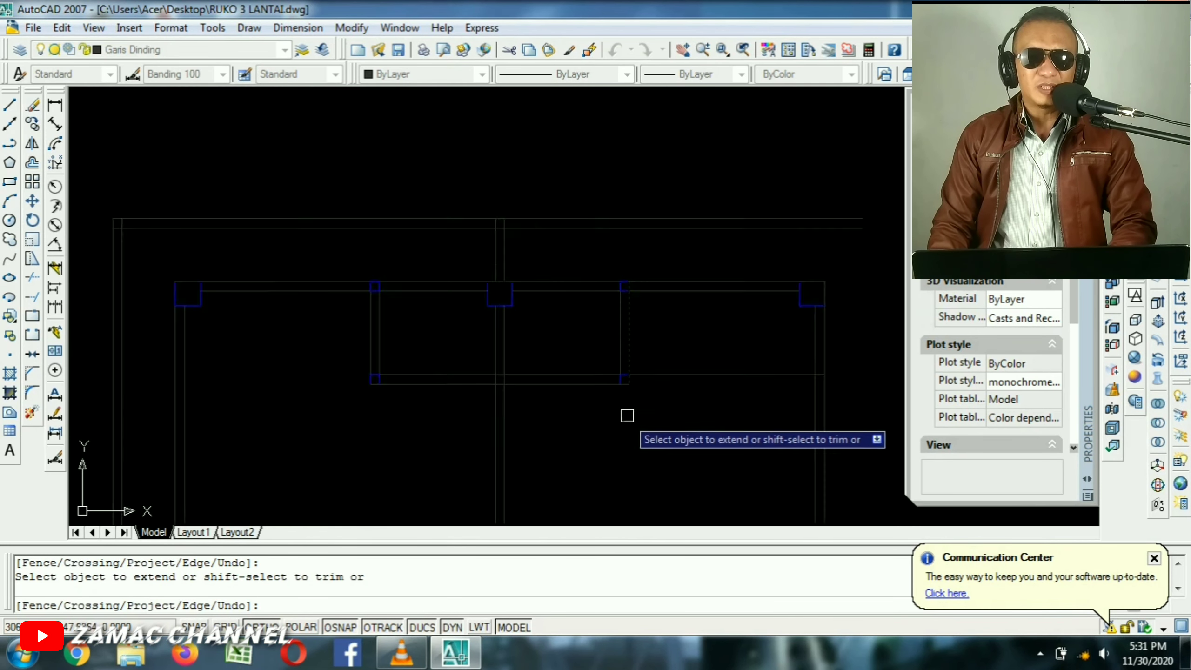
{"action": "key", "text": "Return"}
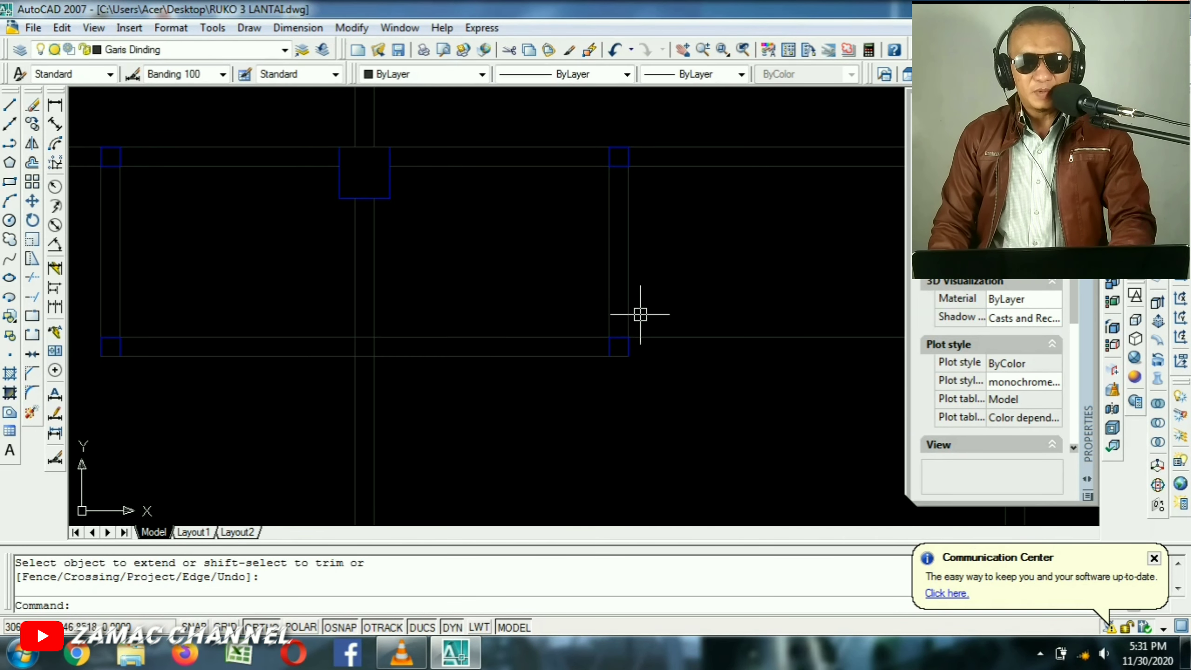
Trim off the upper line of the lower horizontal wall beyond the outer line of the mirrored vertical wall.
{"action": "type", "text": "tr"}
{"action": "key", "text": "Return"}
{"action": "left_click", "coordinate": [628, 305]}
{"action": "key", "text": "Return"}
{"action": "left_click", "coordinate": [754, 299]}
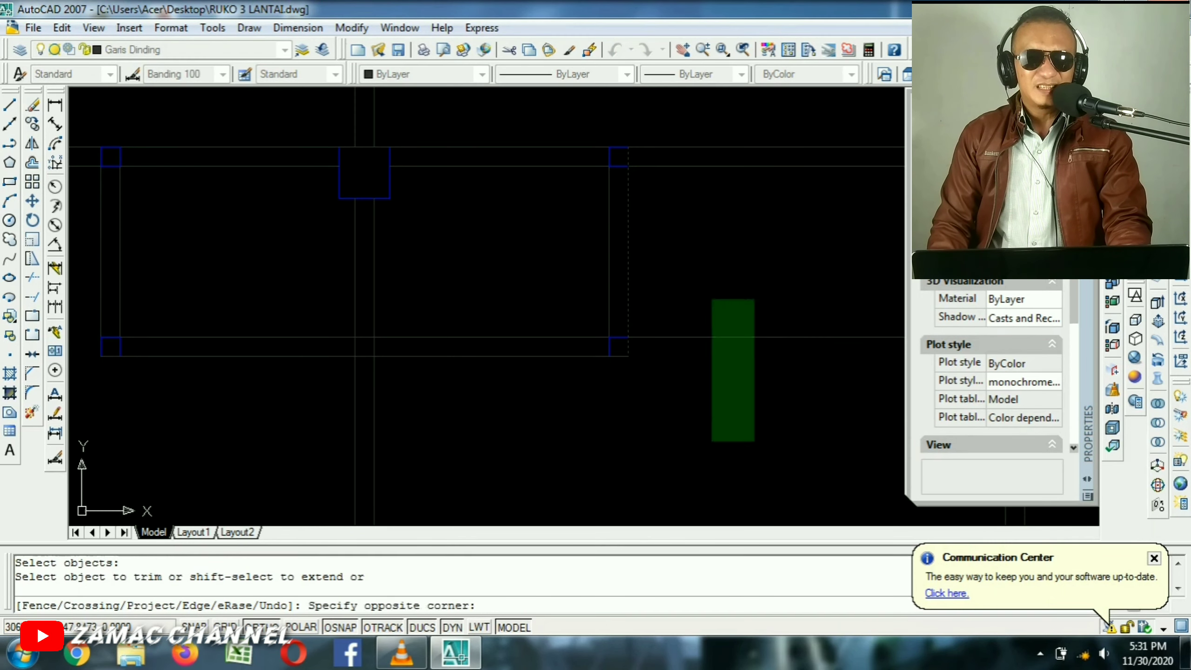
{"action": "left_click", "coordinate": [693, 434]}
{"action": "scroll", "coordinate": [654, 328], "scroll_direction": "down", "scroll_amount": 5}
{"action": "key", "text": "Return"}
{"action": "scroll", "coordinate": [659, 326], "scroll_direction": "up", "scroll_amount": 2}
{"action": "scroll", "coordinate": [671, 322], "scroll_direction": "down", "scroll_amount": 3}
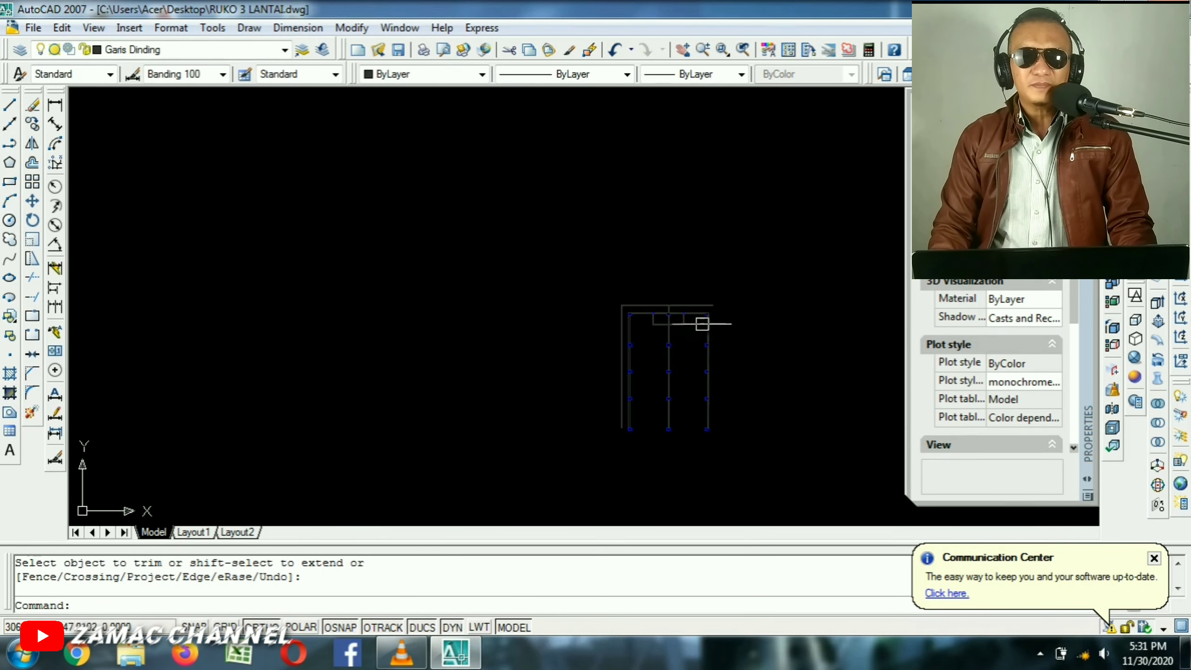
Mirror the two outermost left wall lines about a vertical line through the middle column's midpoint, keeping the originals.
{"action": "scroll", "coordinate": [749, 354], "scroll_direction": "up", "scroll_amount": 2}
{"action": "scroll", "coordinate": [473, 271], "scroll_direction": "up", "scroll_amount": 3}
{"action": "middle_click_drag", "start_coordinate": [570, 275], "coordinate": [553, 283]}
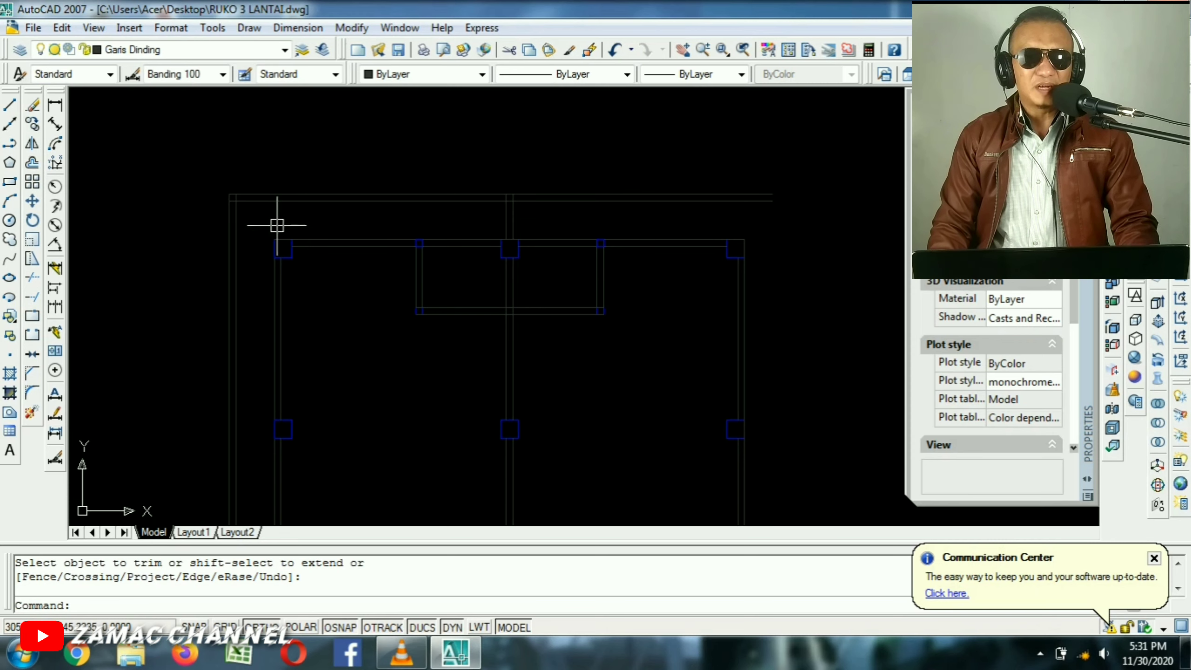
{"action": "type", "text": "m"}
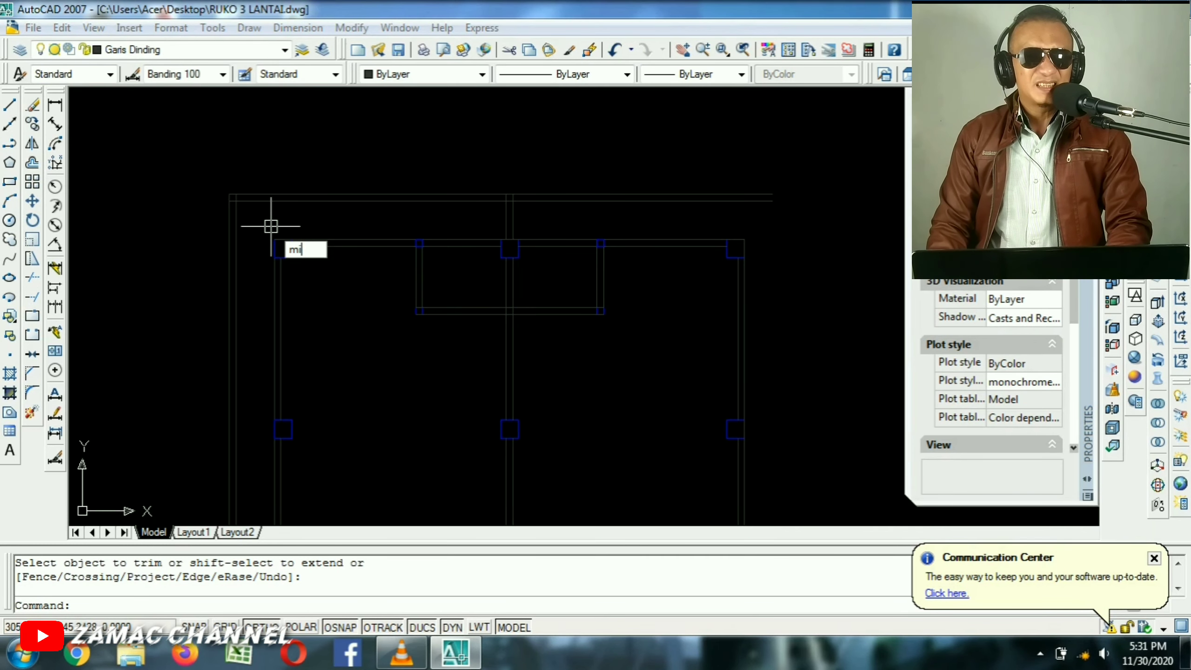
{"action": "type", "text": "i"}
{"action": "key", "text": "Return"}
{"action": "scroll", "coordinate": [256, 225], "scroll_direction": "up", "scroll_amount": 3}
{"action": "left_click", "coordinate": [292, 207]}
{"action": "left_click", "coordinate": [181, 231]}
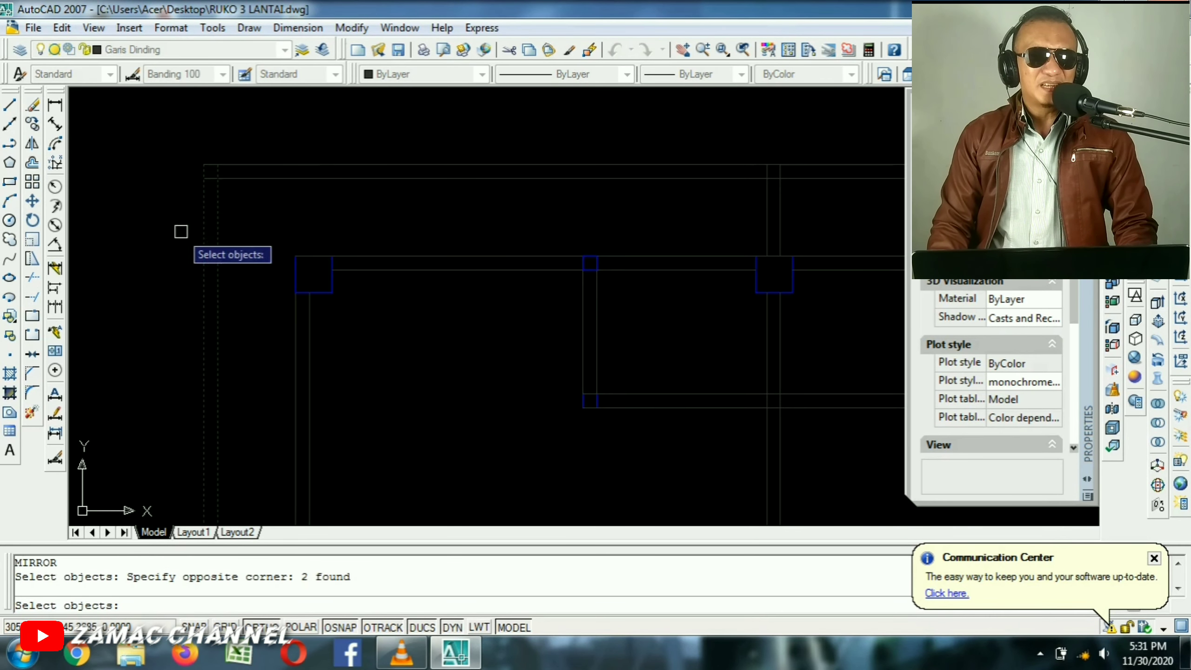
{"action": "scroll", "coordinate": [281, 225], "scroll_direction": "down", "scroll_amount": 2}
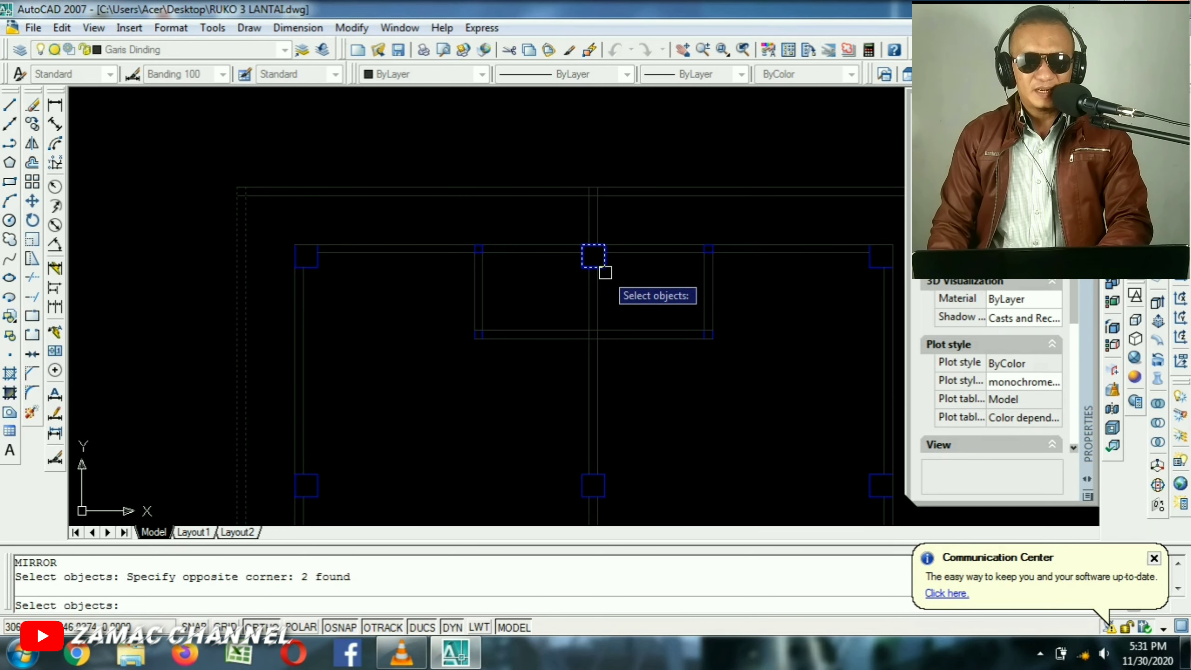
{"action": "key", "text": "Return"}
{"action": "scroll", "coordinate": [593, 244], "scroll_direction": "up", "scroll_amount": 6}
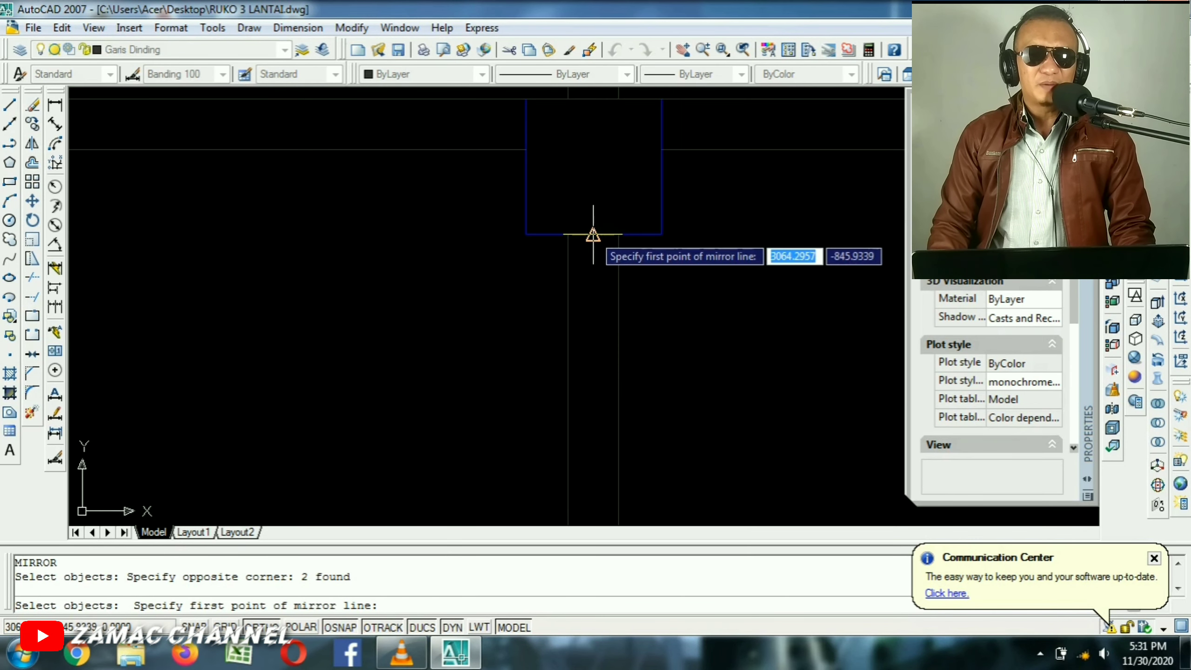
{"action": "left_click", "coordinate": [593, 234]}
{"action": "scroll", "coordinate": [562, 178], "scroll_direction": "down", "scroll_amount": 6}
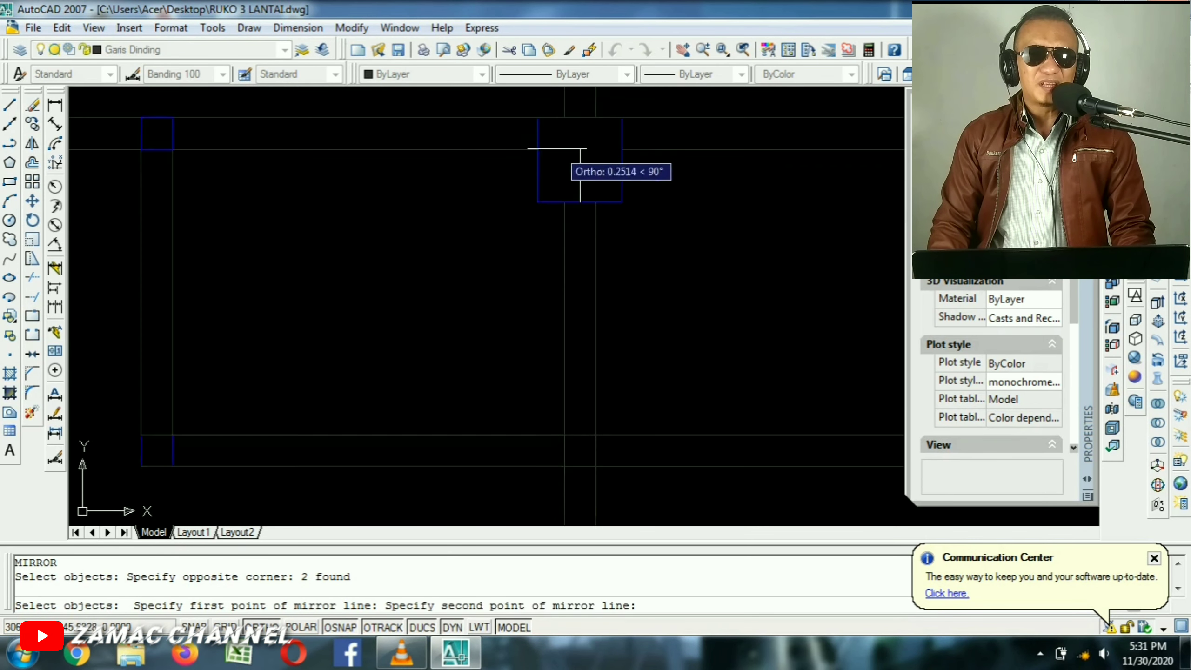
{"action": "left_click", "coordinate": [566, 178]}
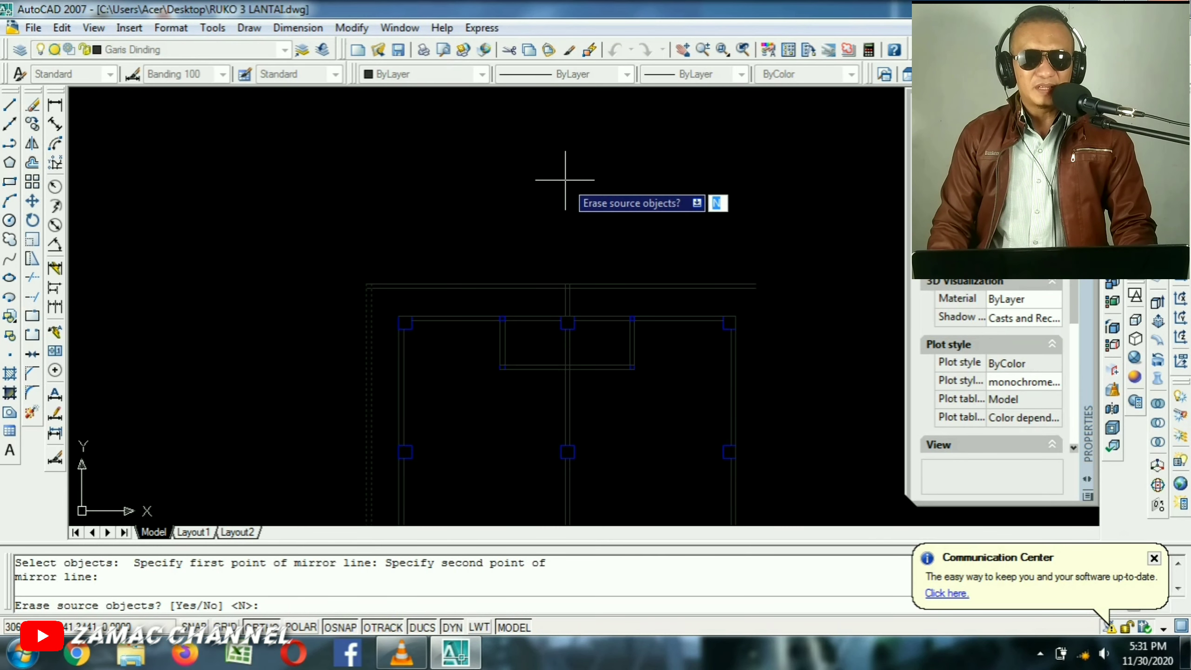
{"action": "key", "text": "Return"}
{"action": "scroll", "coordinate": [755, 282], "scroll_direction": "up", "scroll_amount": 3}
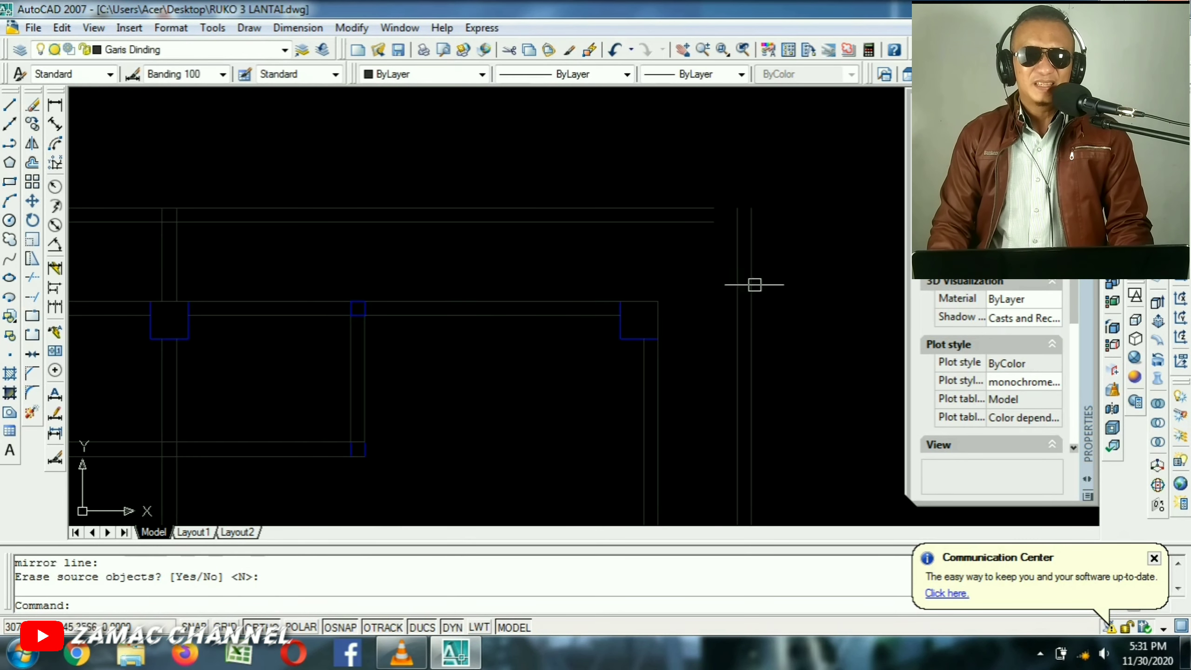
Extend both lines of the uppermost horizontal wall to the outer line of the mirrored right wall.
{"action": "scroll", "coordinate": [734, 269], "scroll_direction": "down", "scroll_amount": 2}
{"action": "scroll", "coordinate": [640, 298], "scroll_direction": "up", "scroll_amount": 5}
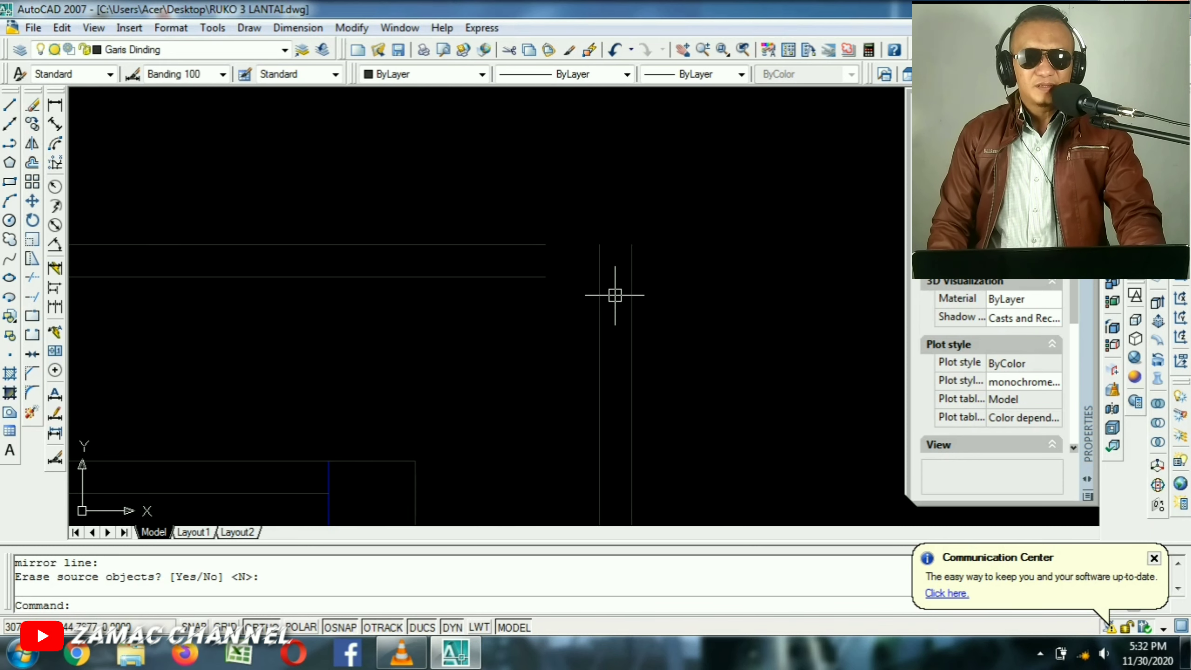
{"action": "key", "text": "Escape"}
{"action": "type", "text": "tr"}
{"action": "key", "text": "Return"}
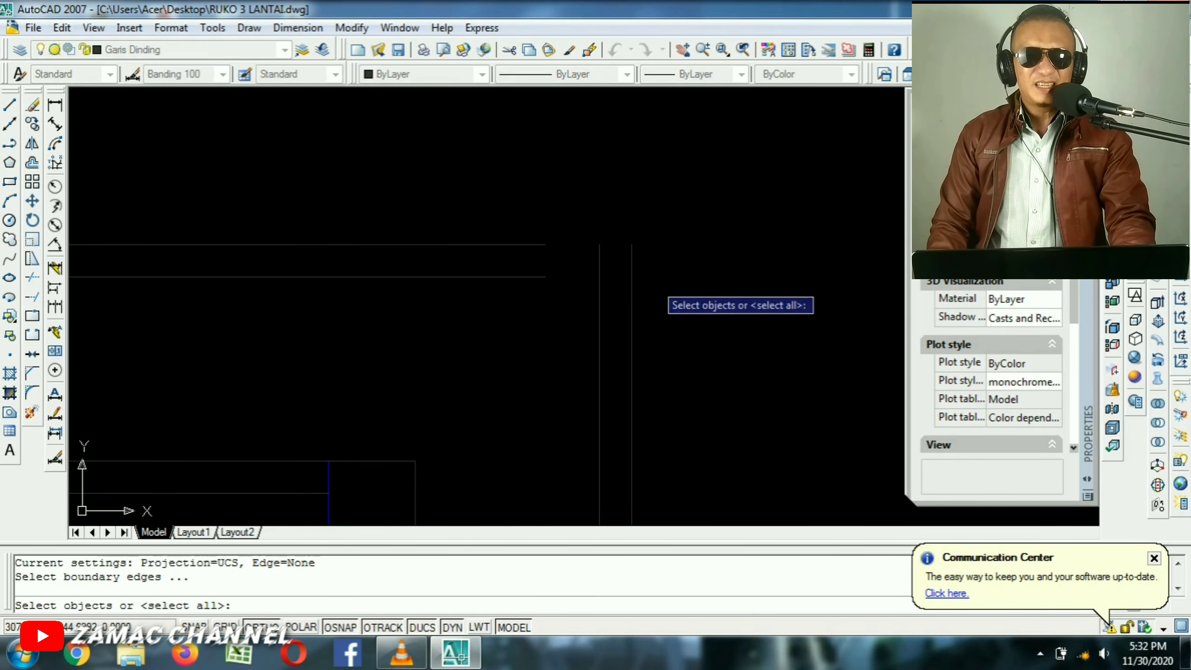
{"action": "left_click", "coordinate": [630, 282]}
{"action": "key", "text": "Return"}
{"action": "left_click", "coordinate": [536, 198]}
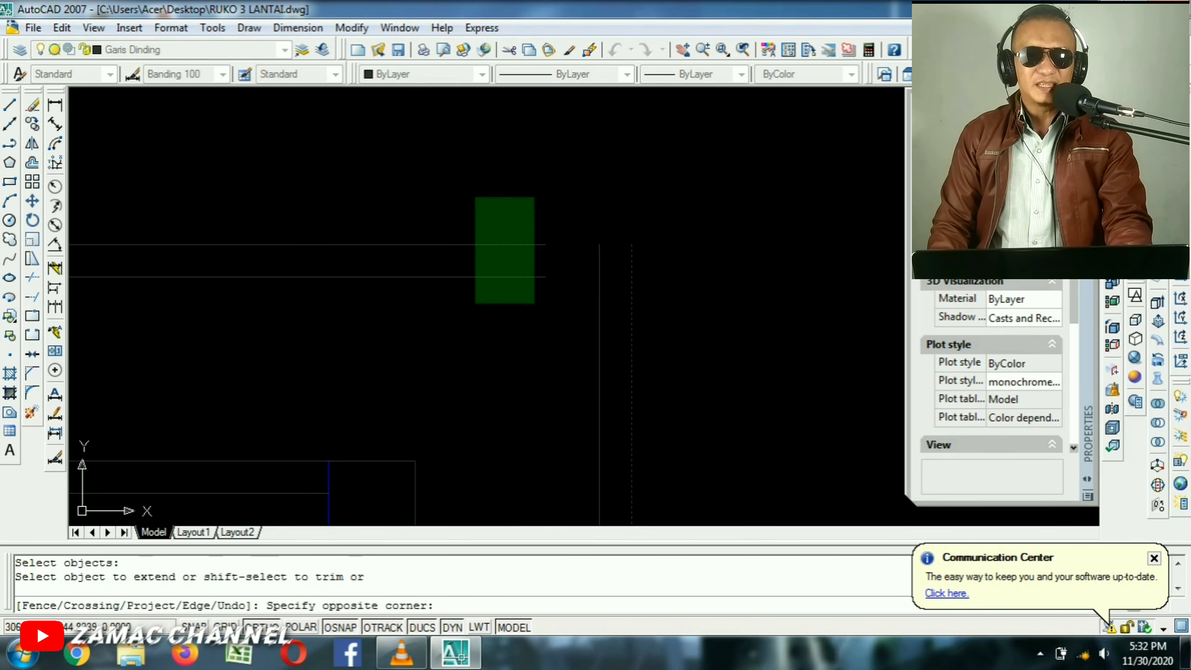
{"action": "left_click", "coordinate": [474, 305]}
{"action": "key", "text": "Return"}
{"action": "scroll", "coordinate": [467, 320], "scroll_direction": "down", "scroll_amount": 5}
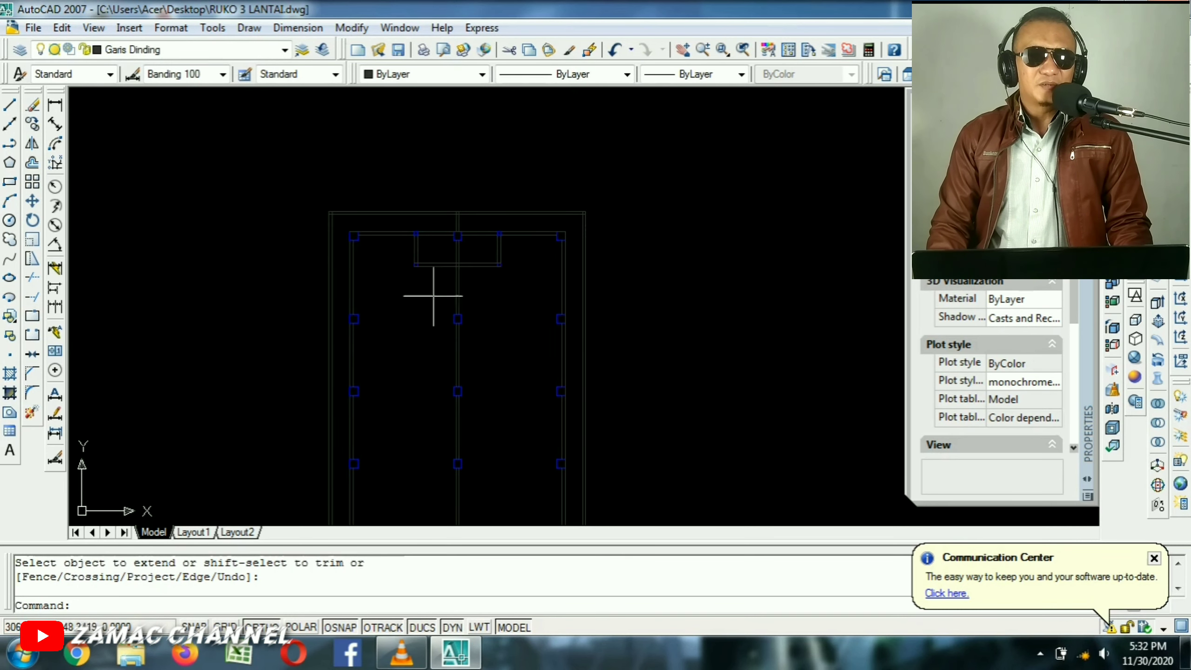
Examine the walls and small columns around the small rooms at the upper end of the plan.
{"action": "scroll", "coordinate": [482, 326], "scroll_direction": "up", "scroll_amount": 3}
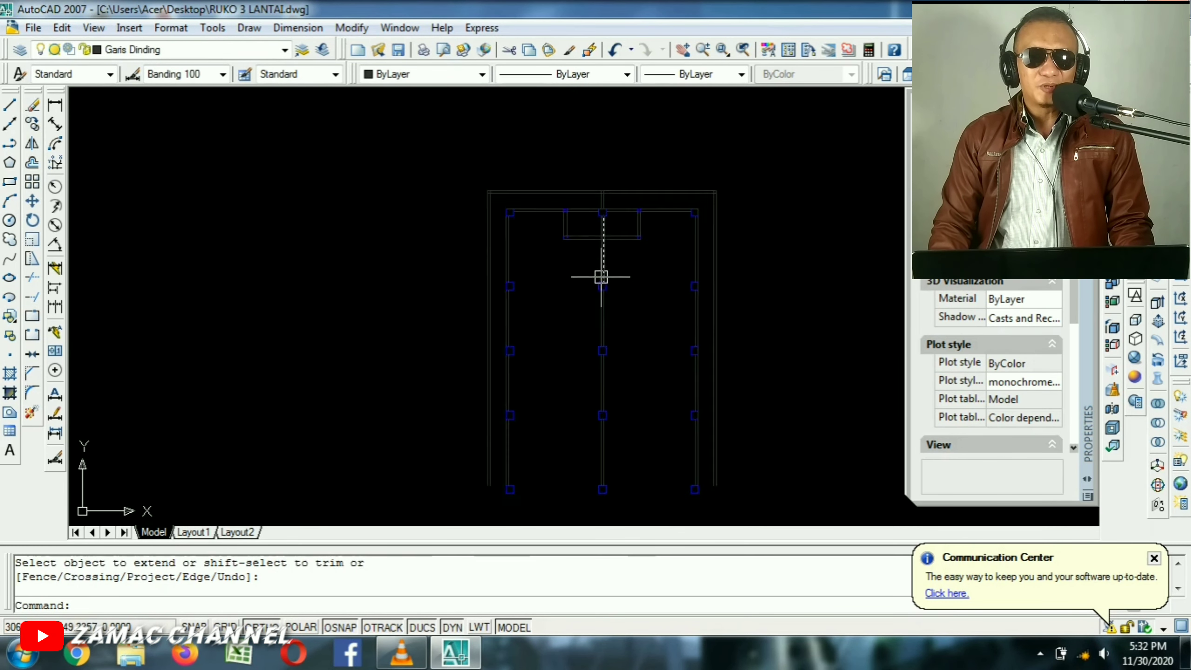
{"action": "scroll", "coordinate": [541, 187], "scroll_direction": "up", "scroll_amount": 4}
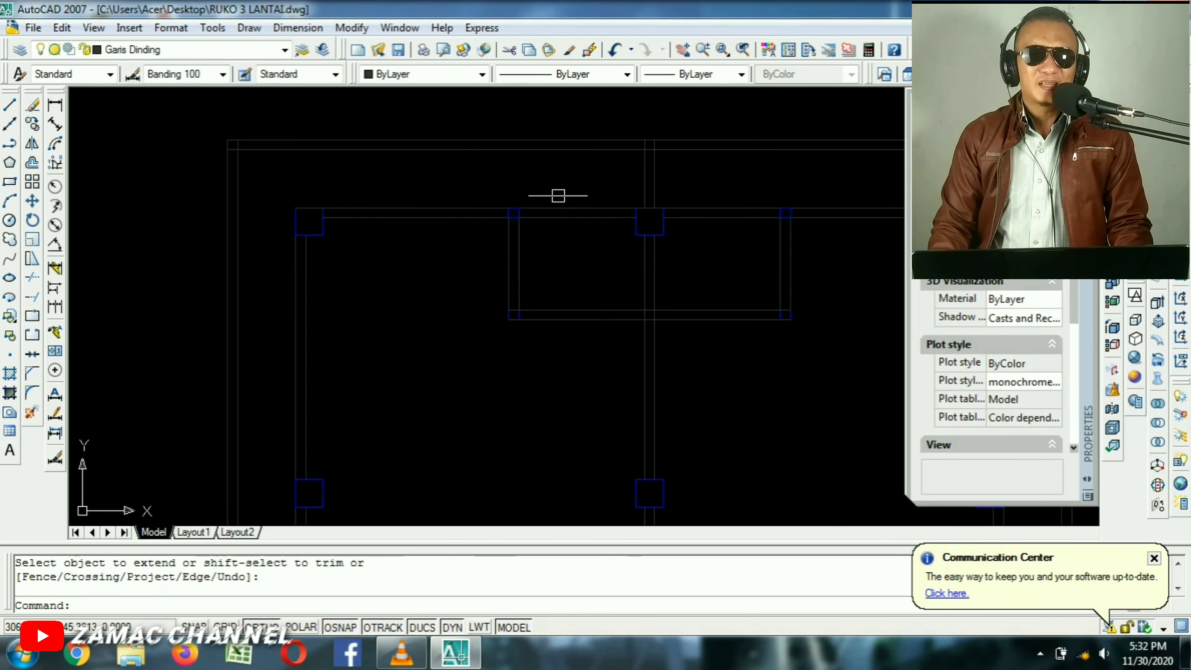
{"action": "middle_click_drag", "start_coordinate": [696, 244], "coordinate": [577, 284]}
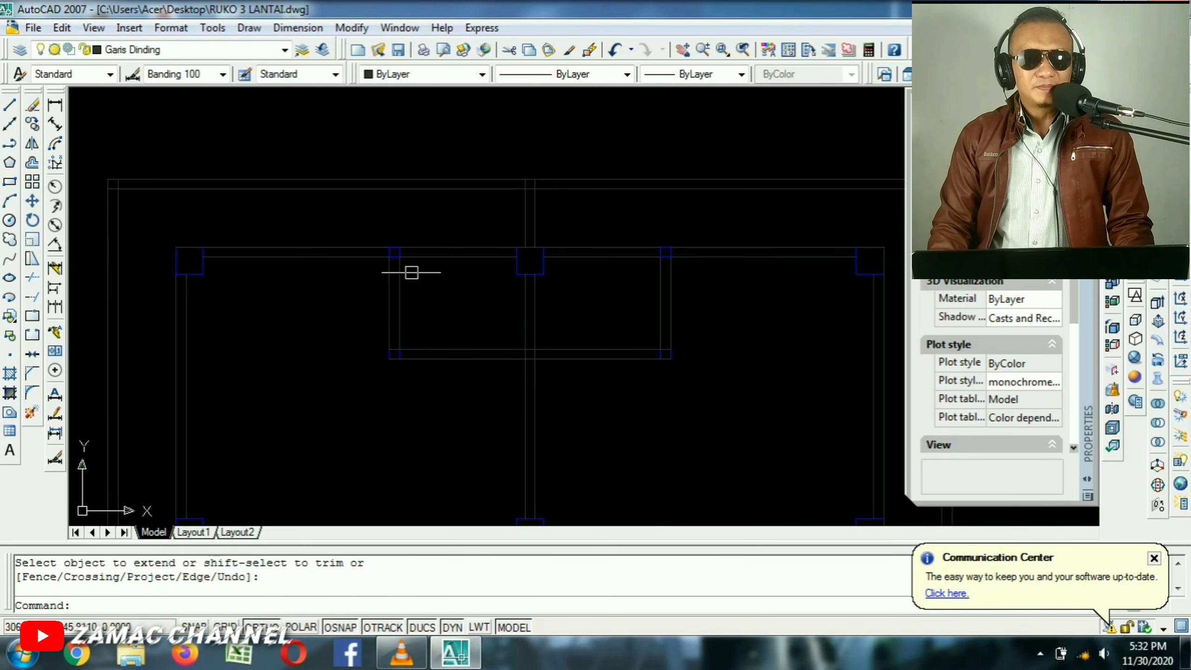
{"action": "scroll", "coordinate": [423, 286], "scroll_direction": "up", "scroll_amount": 3}
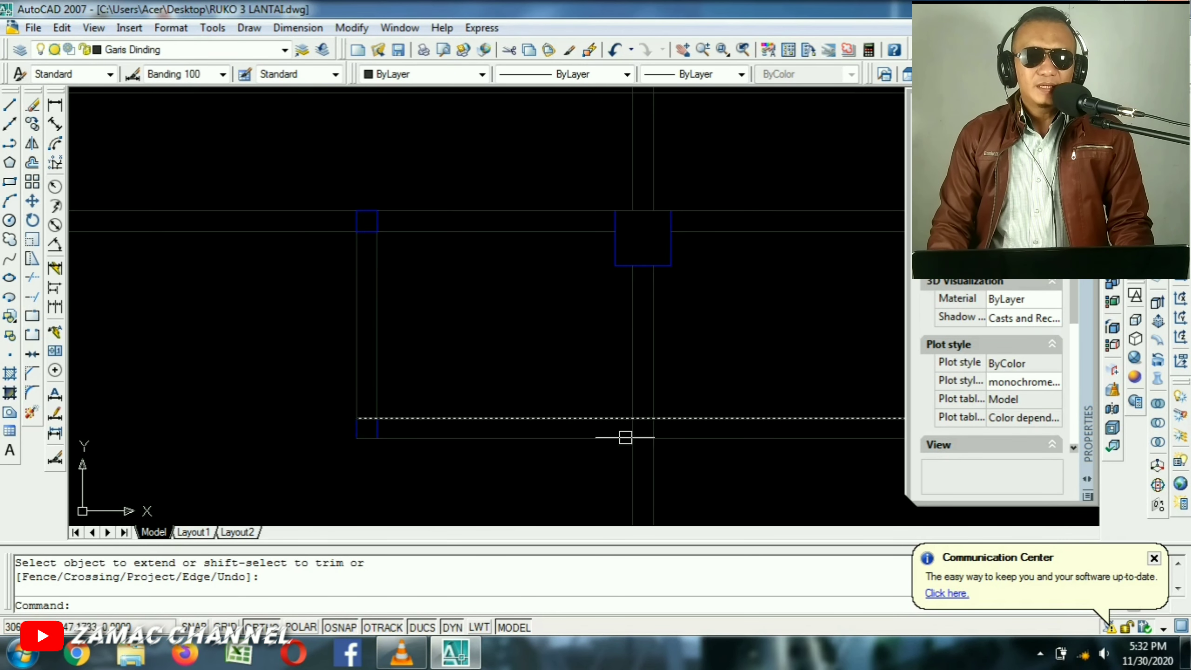
{"action": "scroll", "coordinate": [367, 241], "scroll_direction": "up", "scroll_amount": 3}
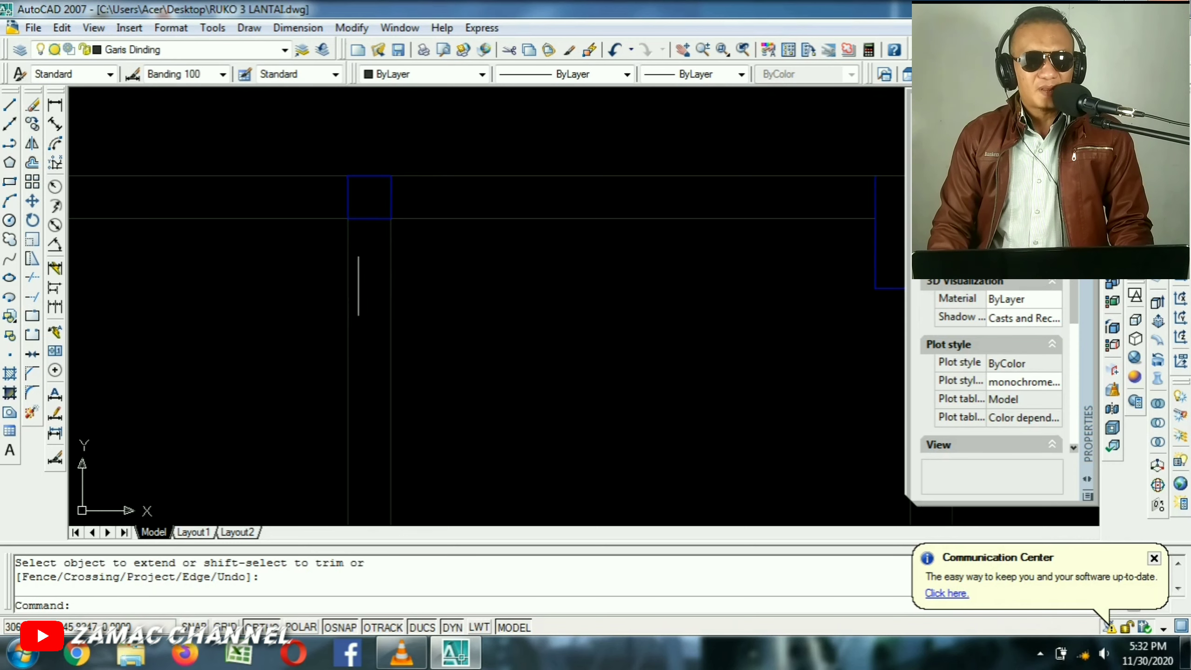
{"action": "middle_click_drag", "start_coordinate": [345, 258], "coordinate": [422, 227]}
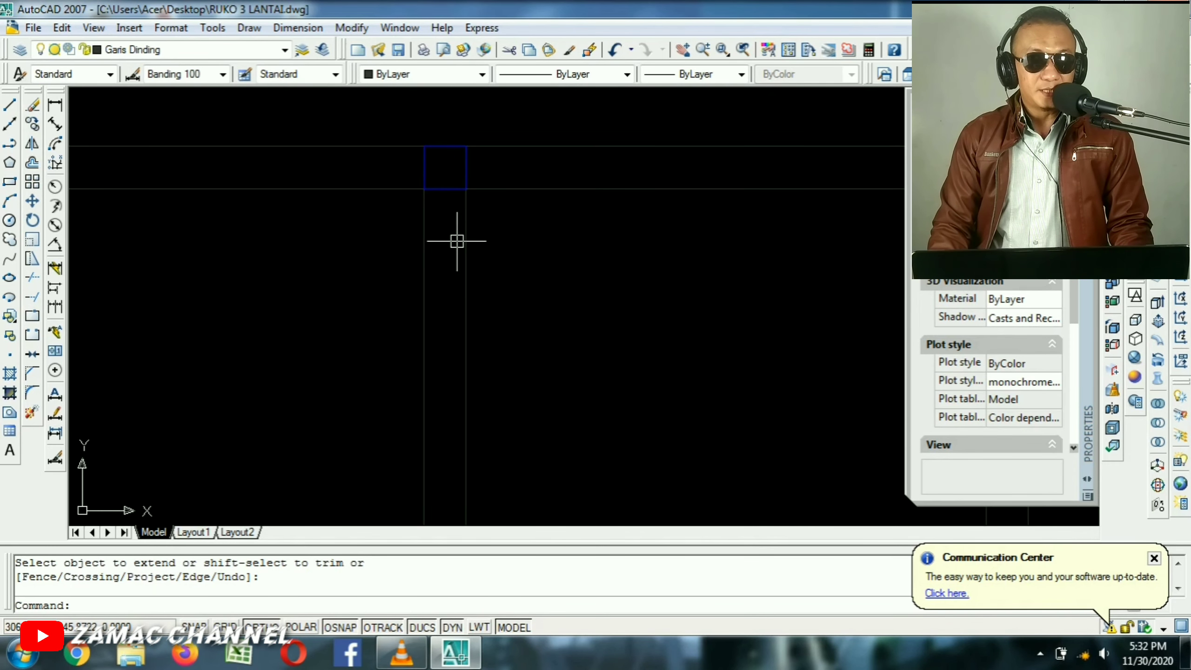
{"action": "scroll", "coordinate": [431, 239], "scroll_direction": "down", "scroll_amount": 2}
{"action": "middle_click_drag", "start_coordinate": [335, 269], "coordinate": [590, 252]}
{"action": "scroll", "coordinate": [417, 277], "scroll_direction": "up", "scroll_amount": 1}
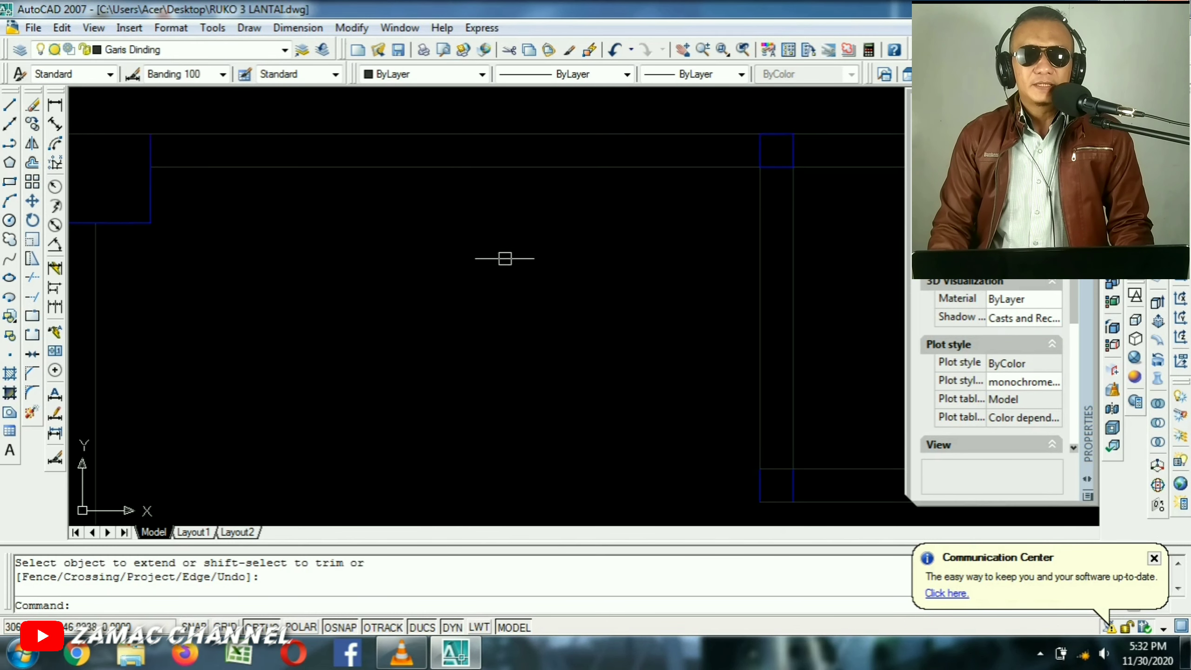
Draw a 0.05 by 0.15 rectangle in the empty space of the upper-left room, beside the small room's wall.
{"action": "scroll", "coordinate": [504, 258], "scroll_direction": "up", "scroll_amount": 2}
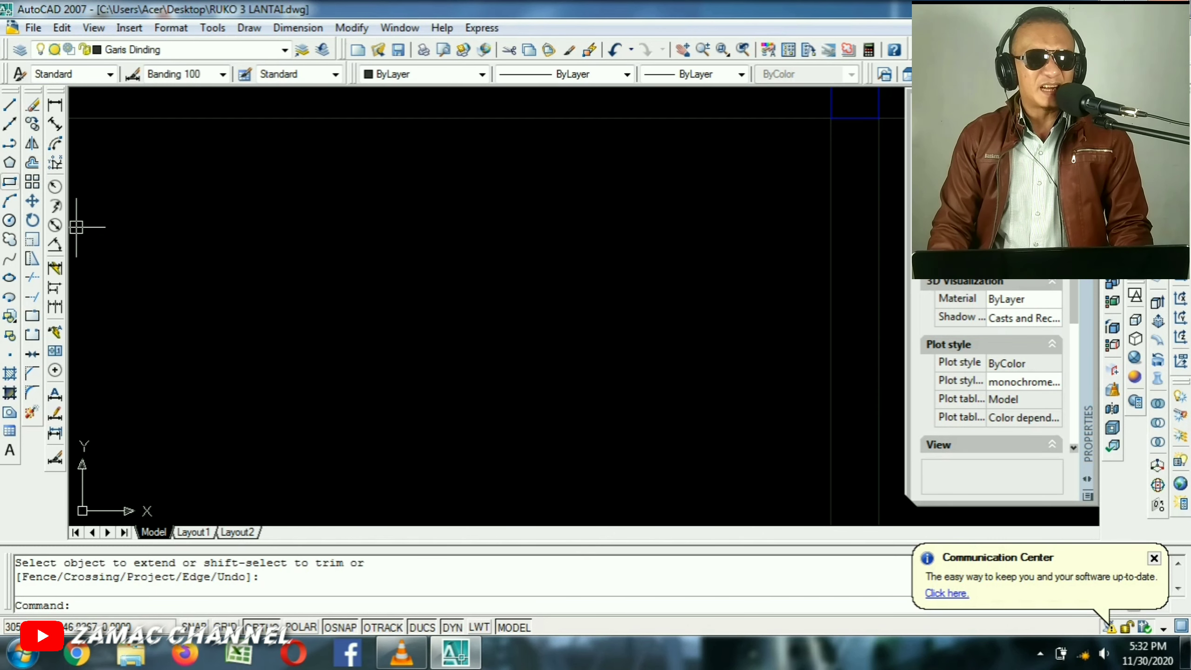
{"action": "left_click", "coordinate": [9, 183]}
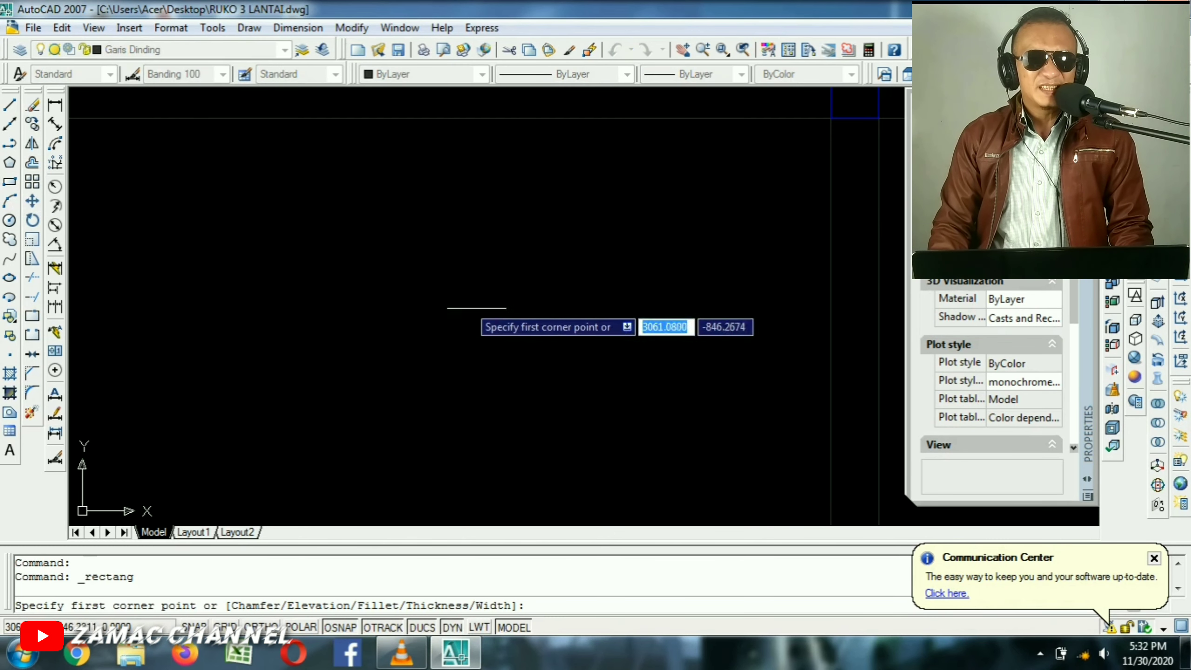
{"action": "left_click", "coordinate": [438, 268]}
{"action": "scroll", "coordinate": [473, 348], "scroll_direction": "up", "scroll_amount": 3}
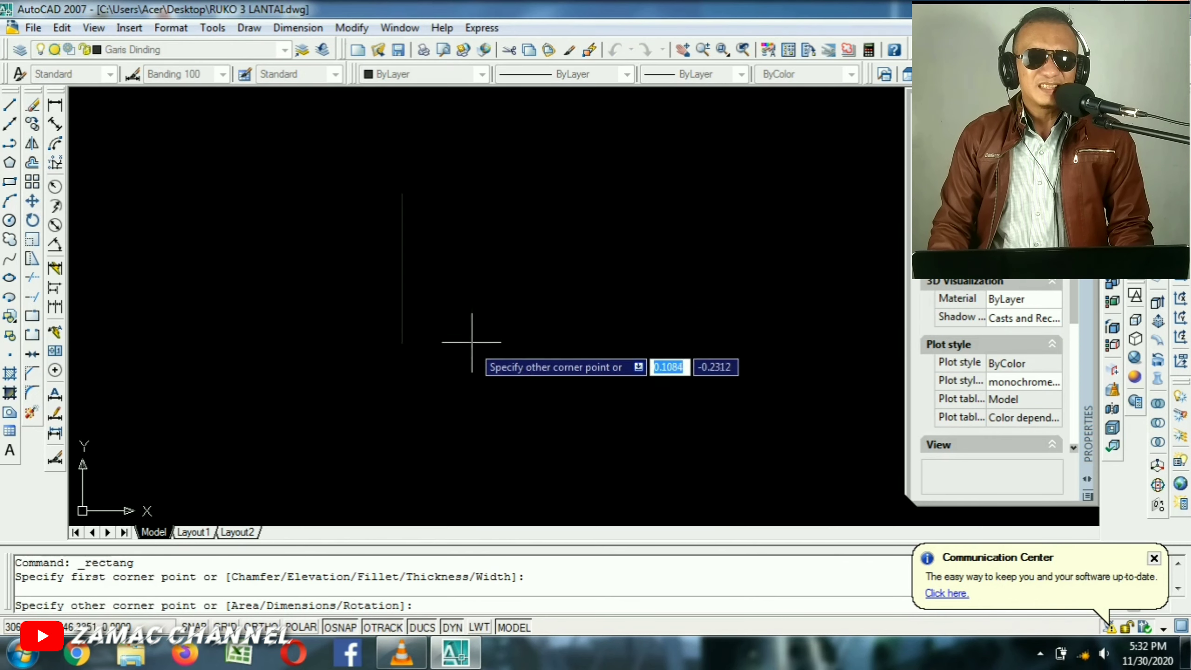
{"action": "scroll", "coordinate": [457, 149], "scroll_direction": "down", "scroll_amount": 5}
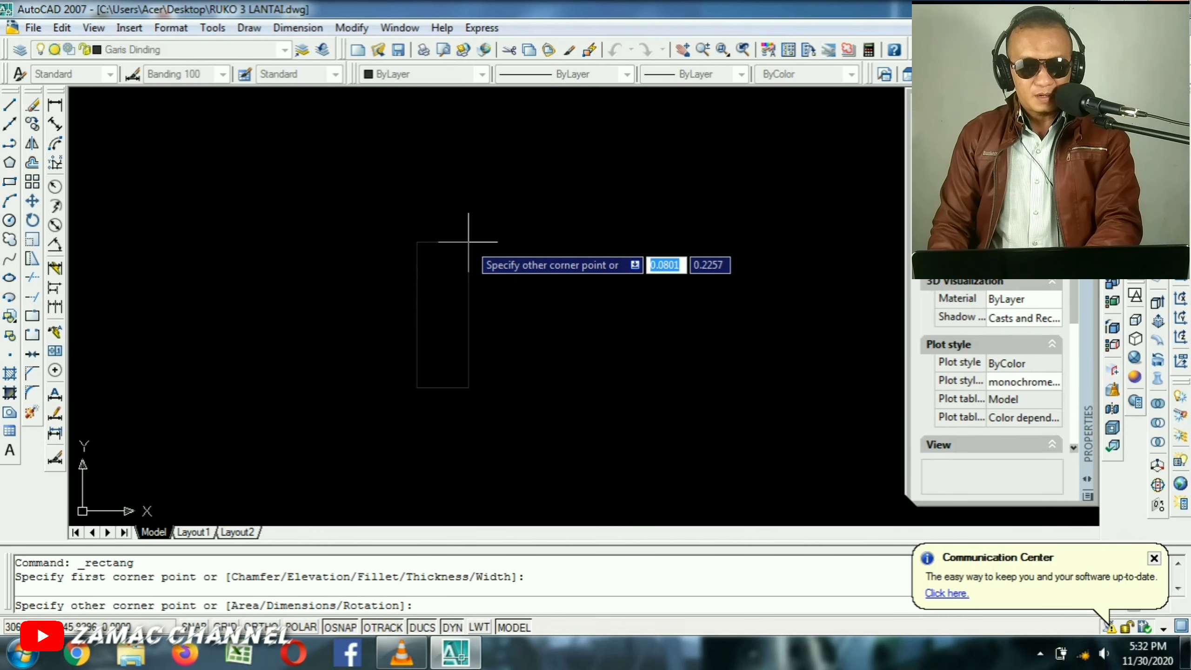
{"action": "type", "text": ".05"}
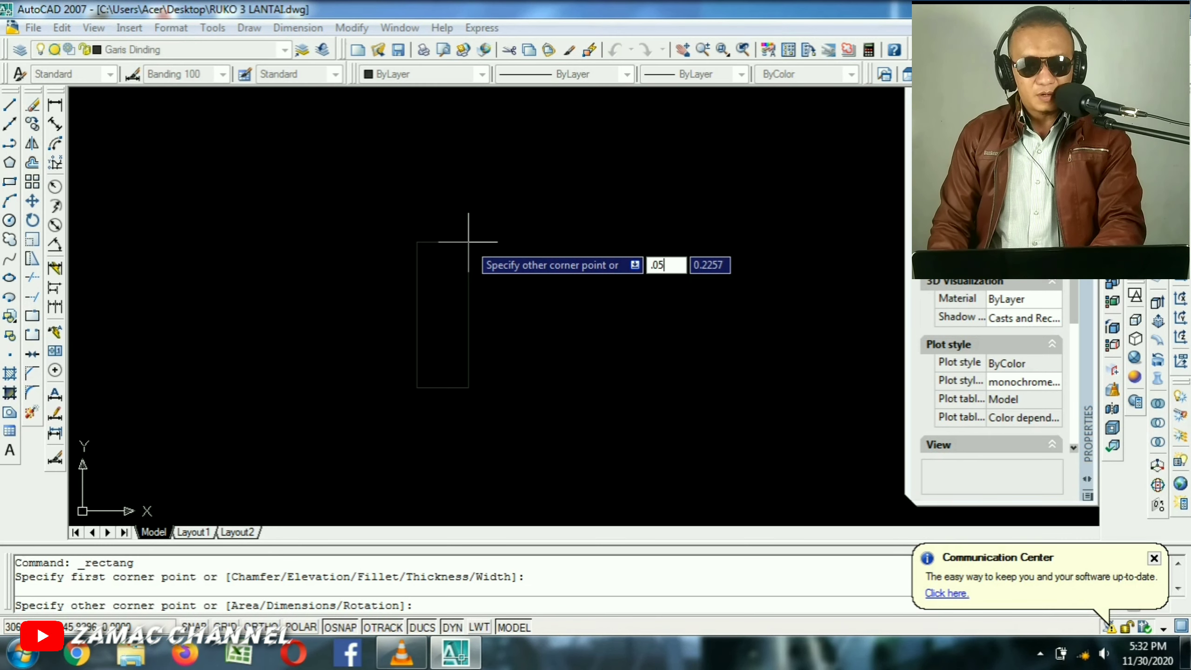
{"action": "key", "text": "Tab"}
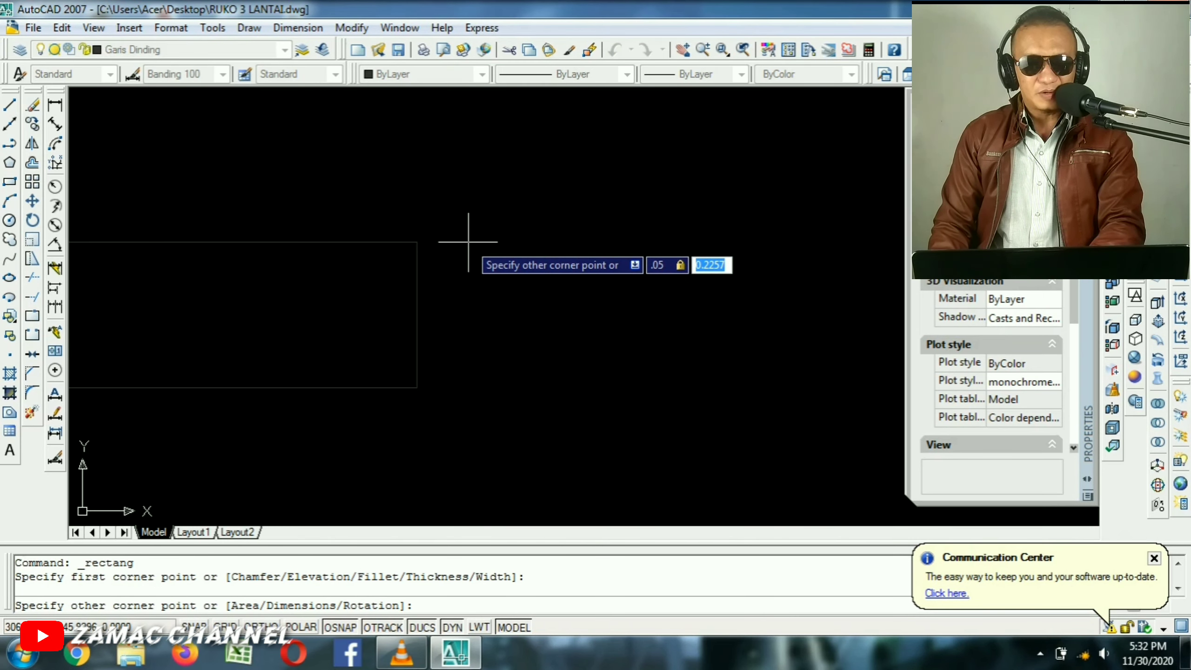
{"action": "type", "text": "."}
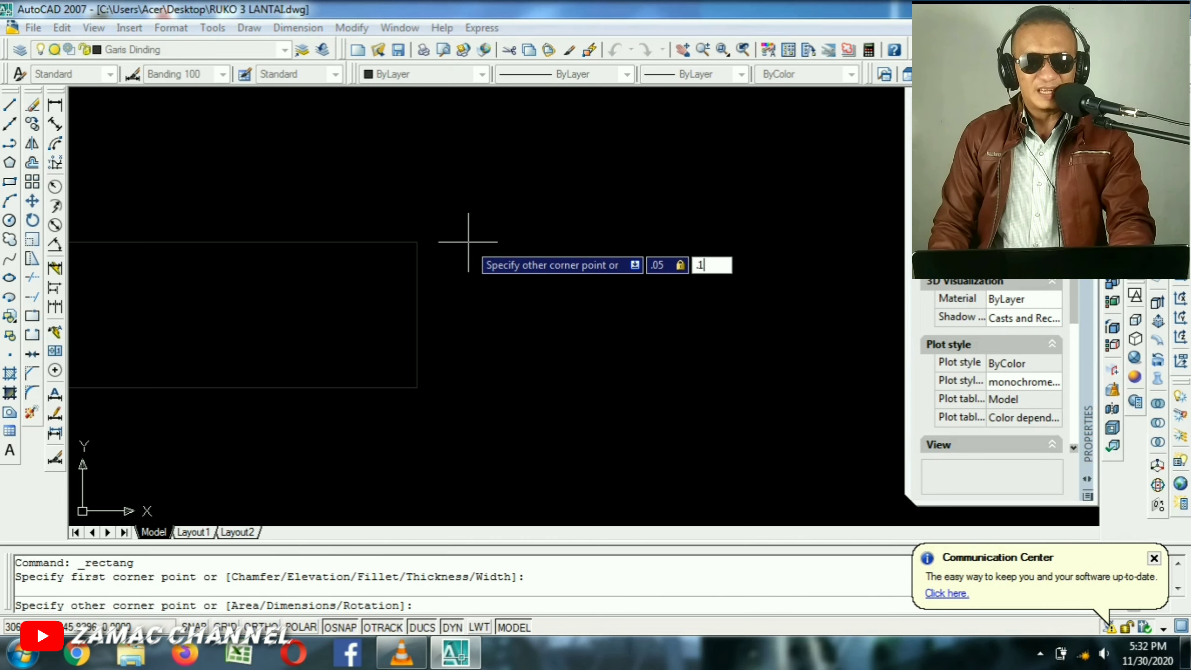
{"action": "type", "text": "15"}
{"action": "key", "text": "Return"}
{"action": "scroll", "coordinate": [430, 376], "scroll_direction": "up", "scroll_amount": 4}
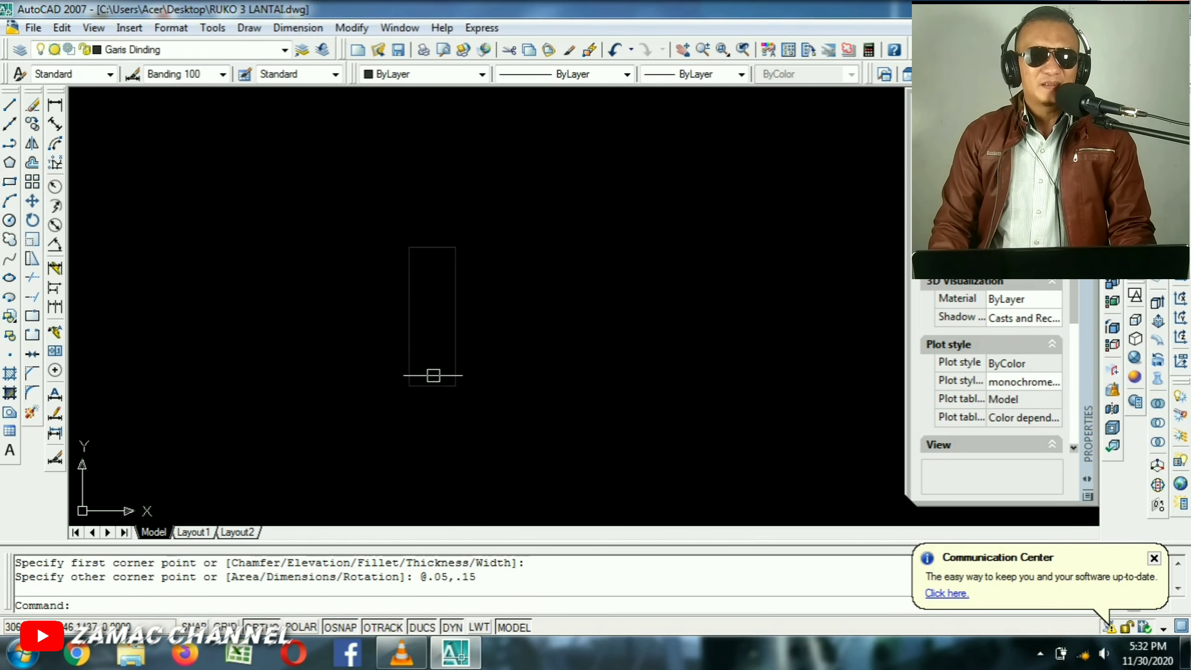
Start a line at the rectangle's upper-right corner and draw its first segment 0.01 to the left along the upper edge.
{"action": "middle_click_drag", "start_coordinate": [406, 201], "coordinate": [488, 160]}
{"action": "scroll", "coordinate": [536, 223], "scroll_direction": "up", "scroll_amount": 3}
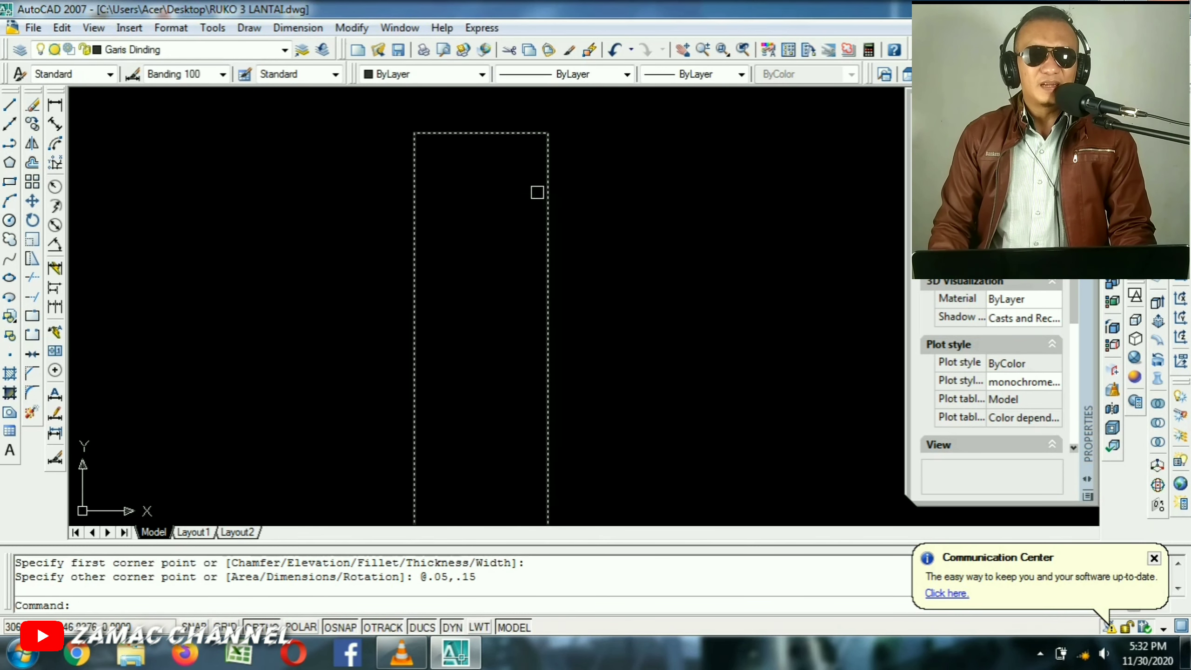
{"action": "scroll", "coordinate": [536, 194], "scroll_direction": "down", "scroll_amount": 2}
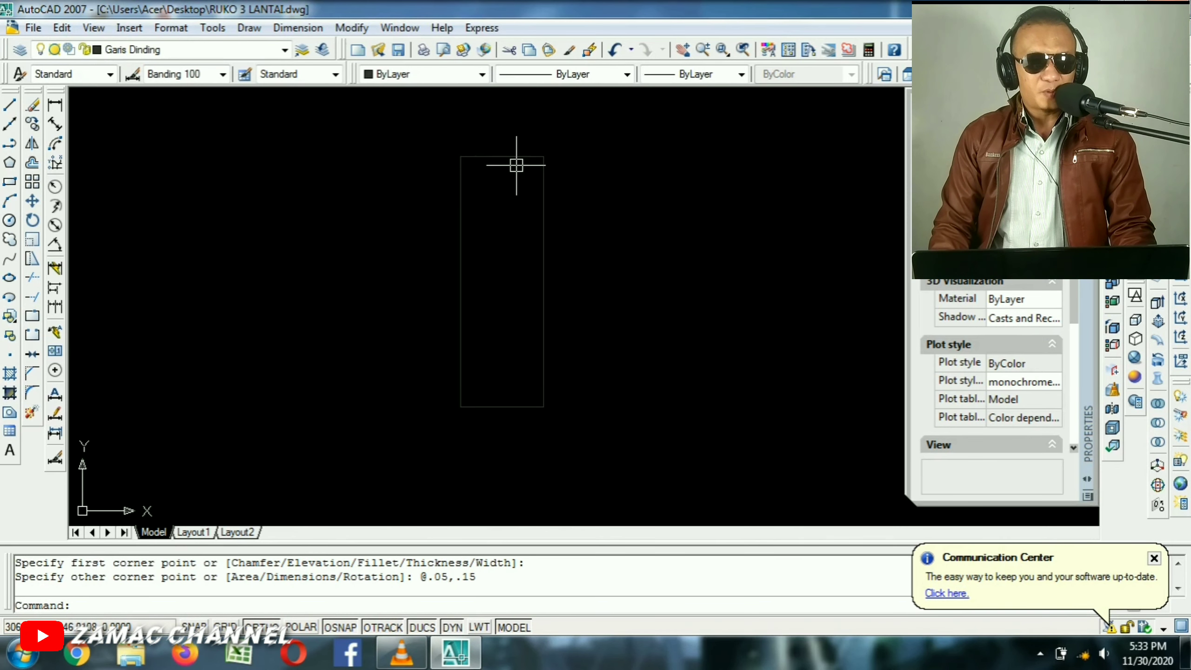
{"action": "type", "text": "l"}
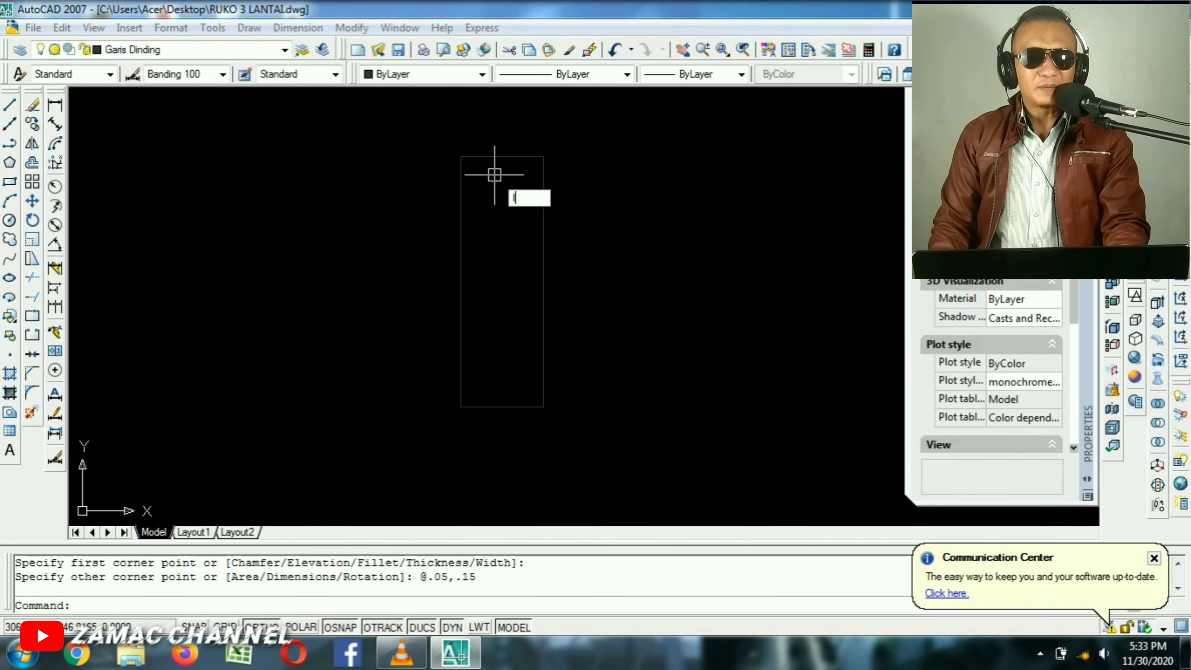
{"action": "key", "text": "Return"}
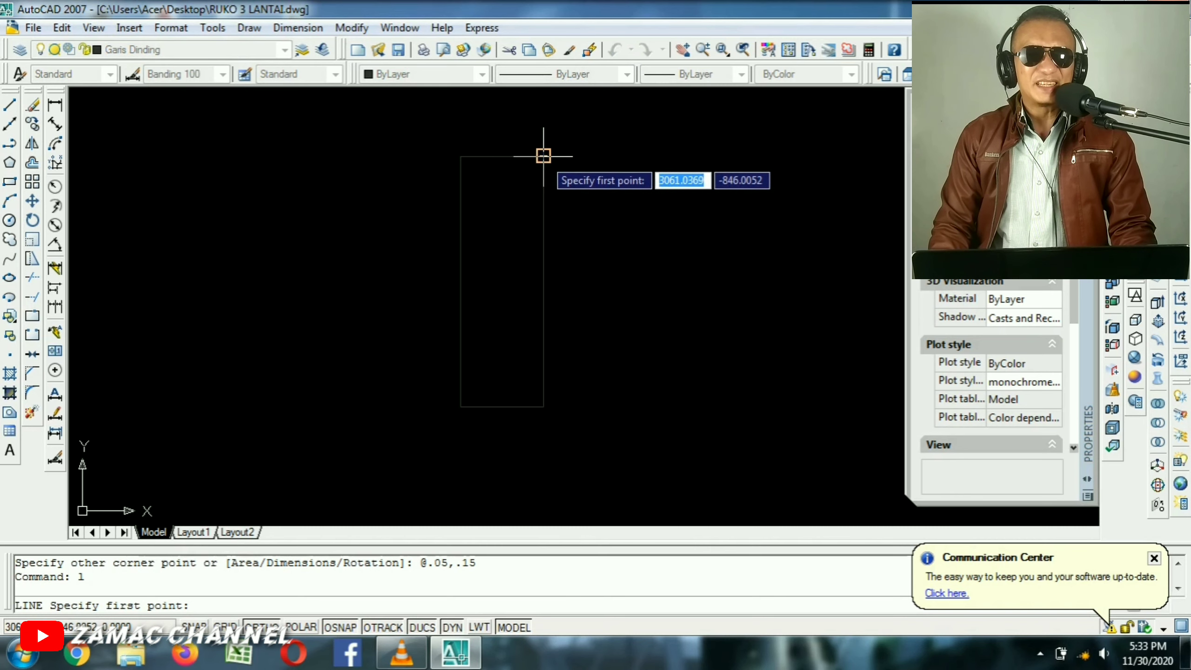
{"action": "left_click", "coordinate": [542, 156]}
{"action": "scroll", "coordinate": [522, 162], "scroll_direction": "up", "scroll_amount": 3}
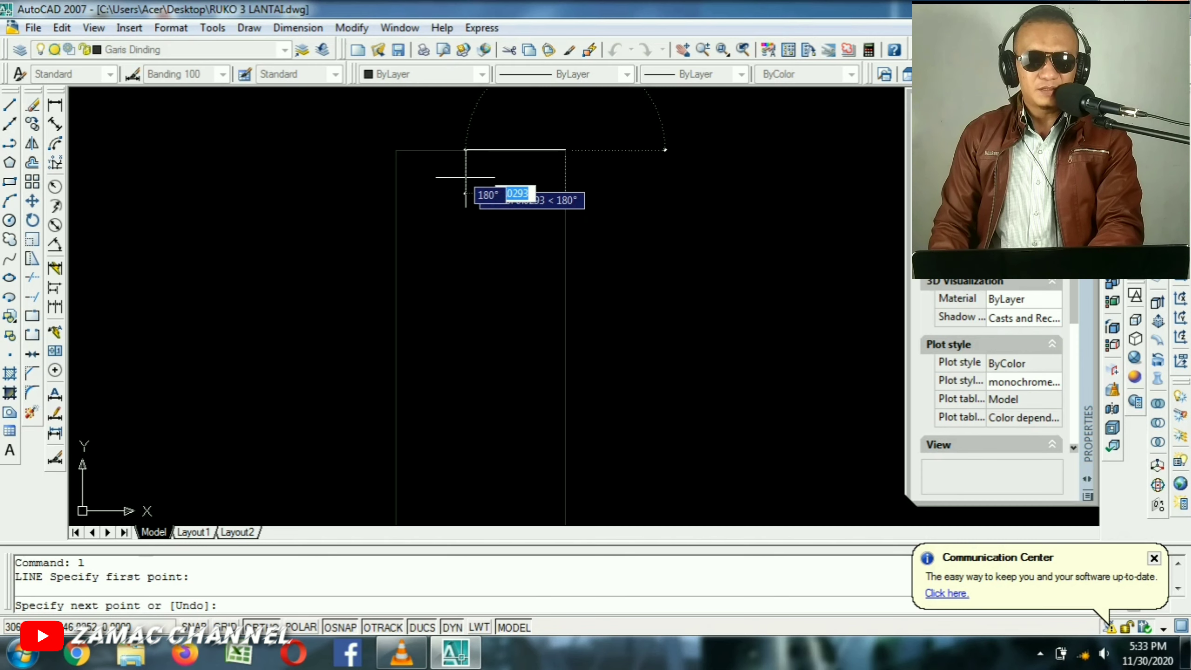
{"action": "type", "text": "."}
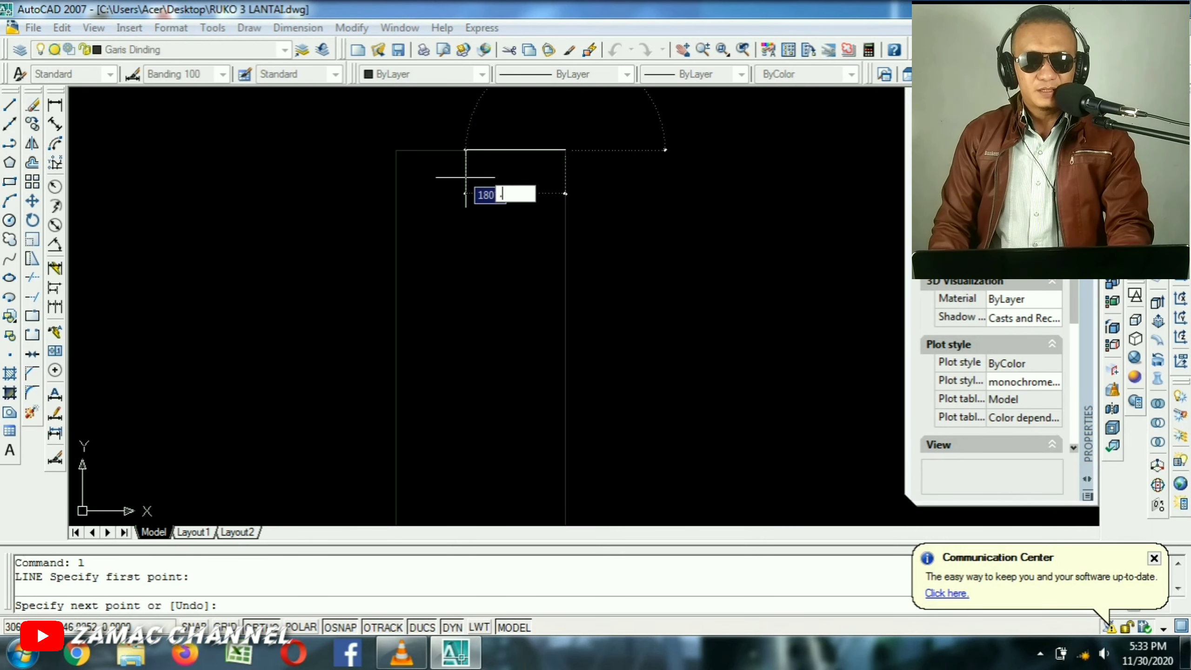
{"action": "type", "text": "01"}
{"action": "key", "text": "Return"}
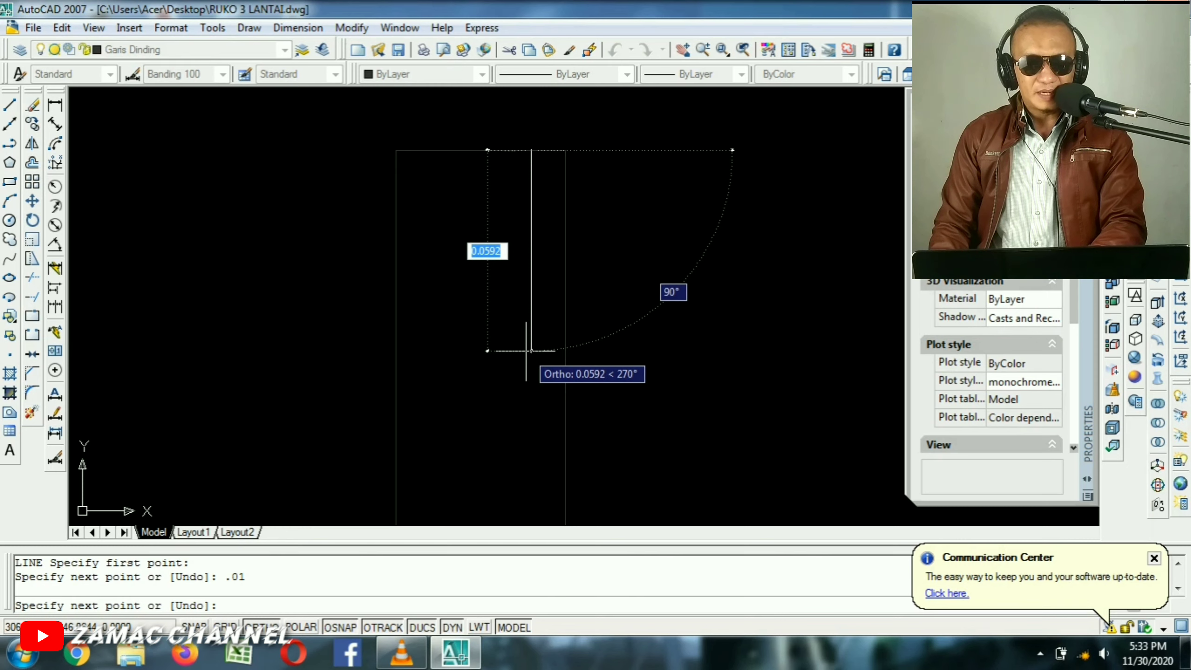
{"action": "type", "text": "."}
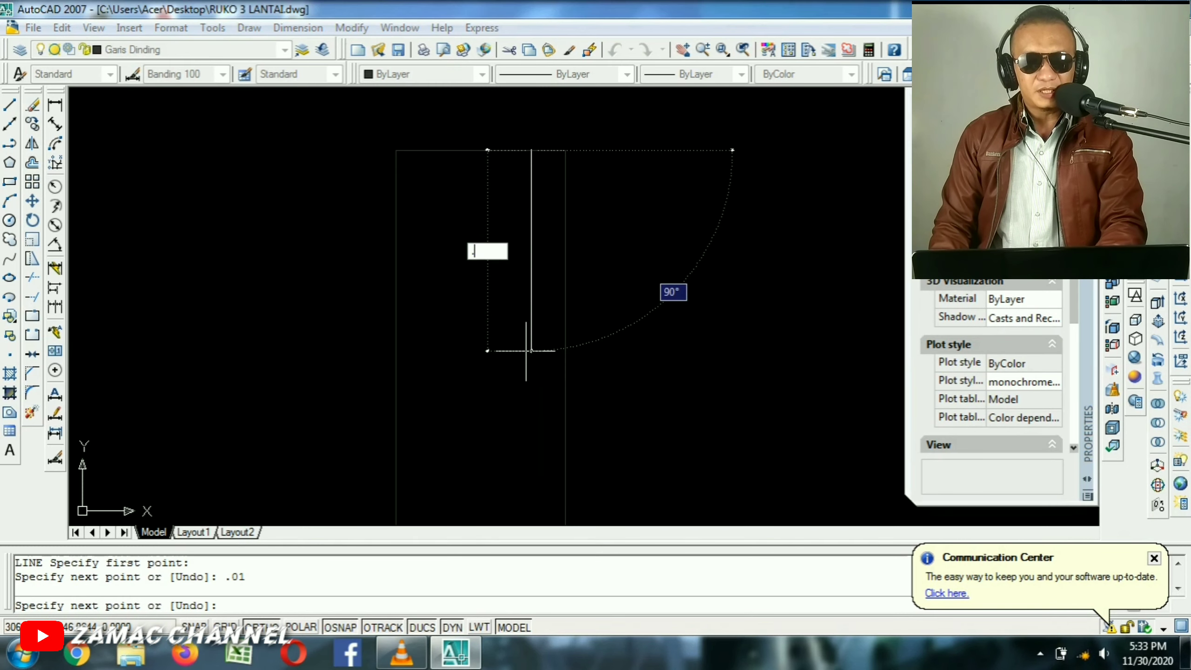
{"action": "type", "text": "3"}
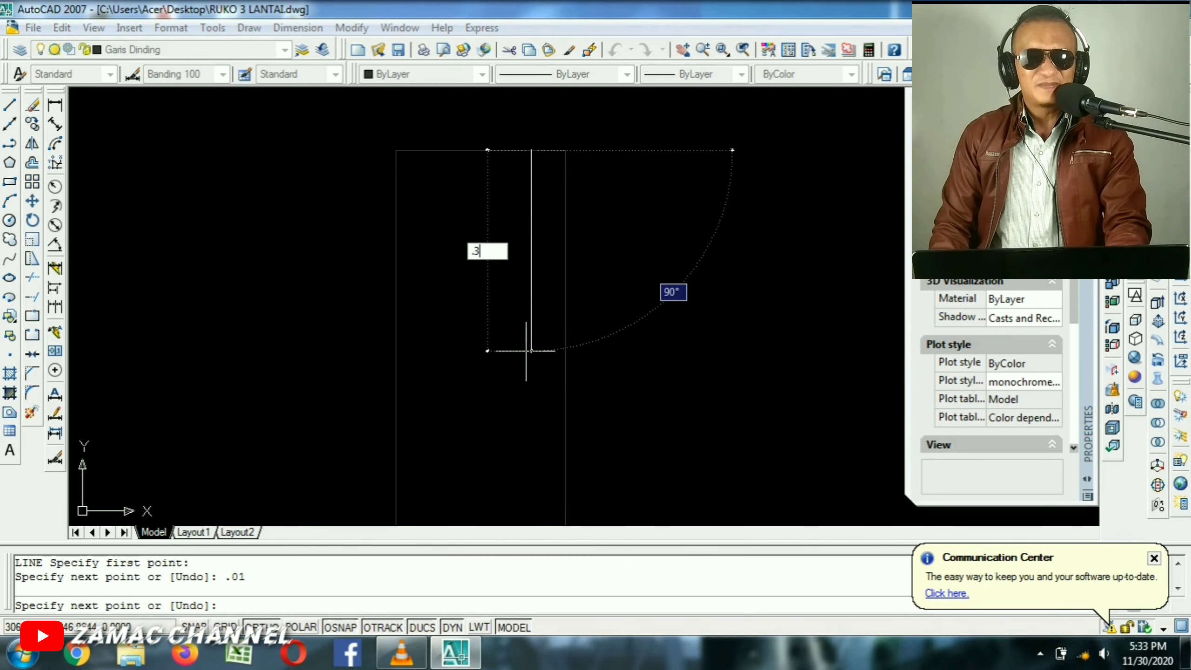
{"action": "key", "text": "Return"}
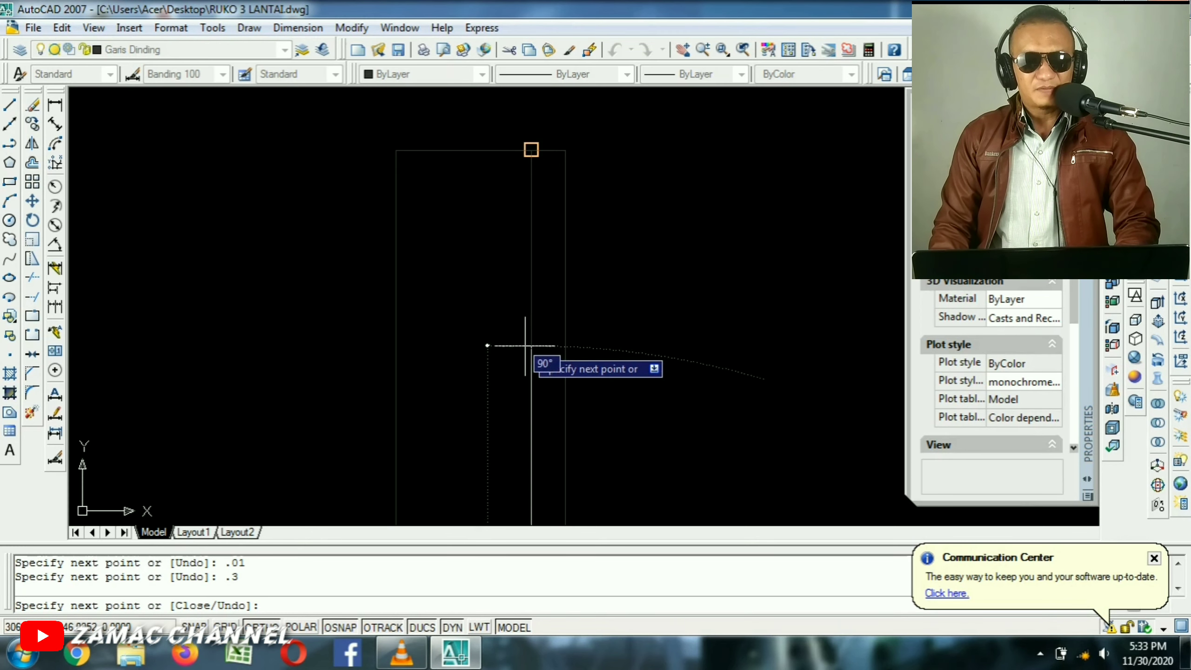
{"action": "key", "text": "ctrl+z"}
Continue the line 0.03 downward and across to the rectangle's right edge, closing the small notch outline.
{"action": "type", "text": ".0"}
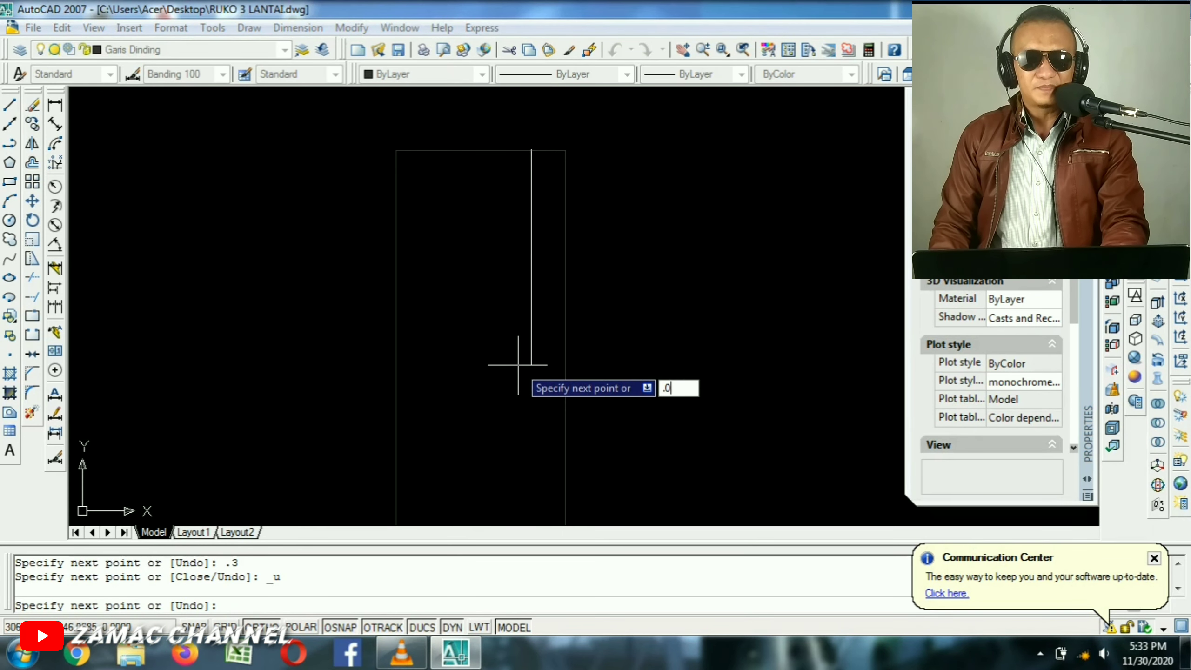
{"action": "type", "text": "3"}
{"action": "key", "text": "Return"}
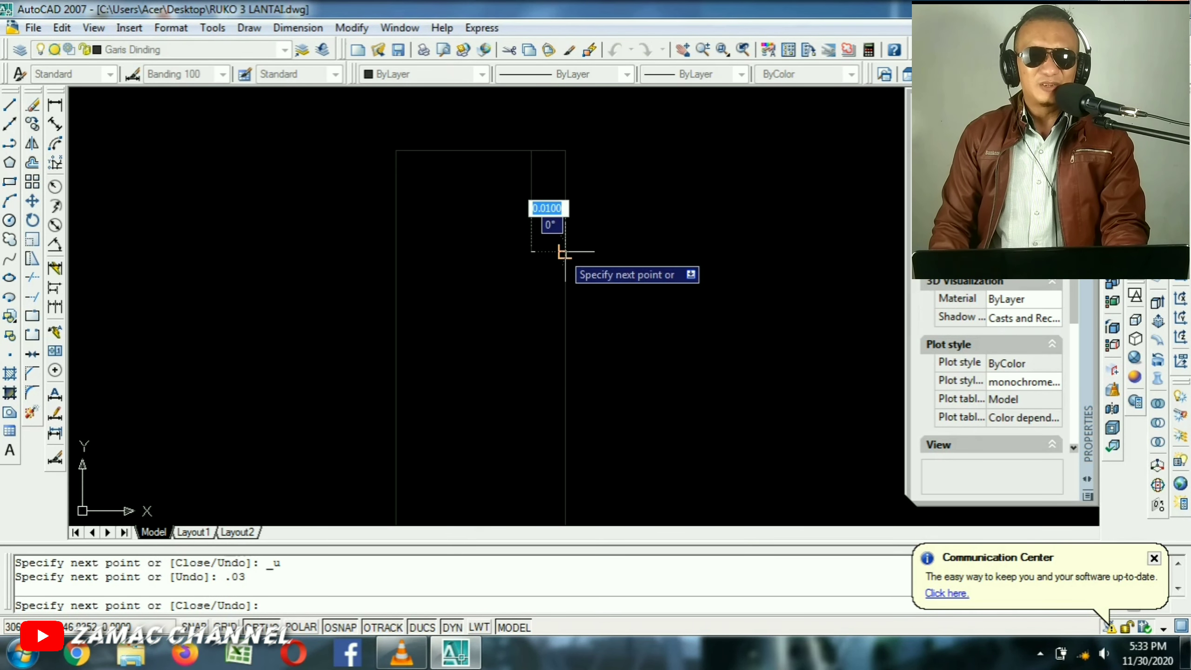
{"action": "scroll", "coordinate": [564, 252], "scroll_direction": "up", "scroll_amount": 4}
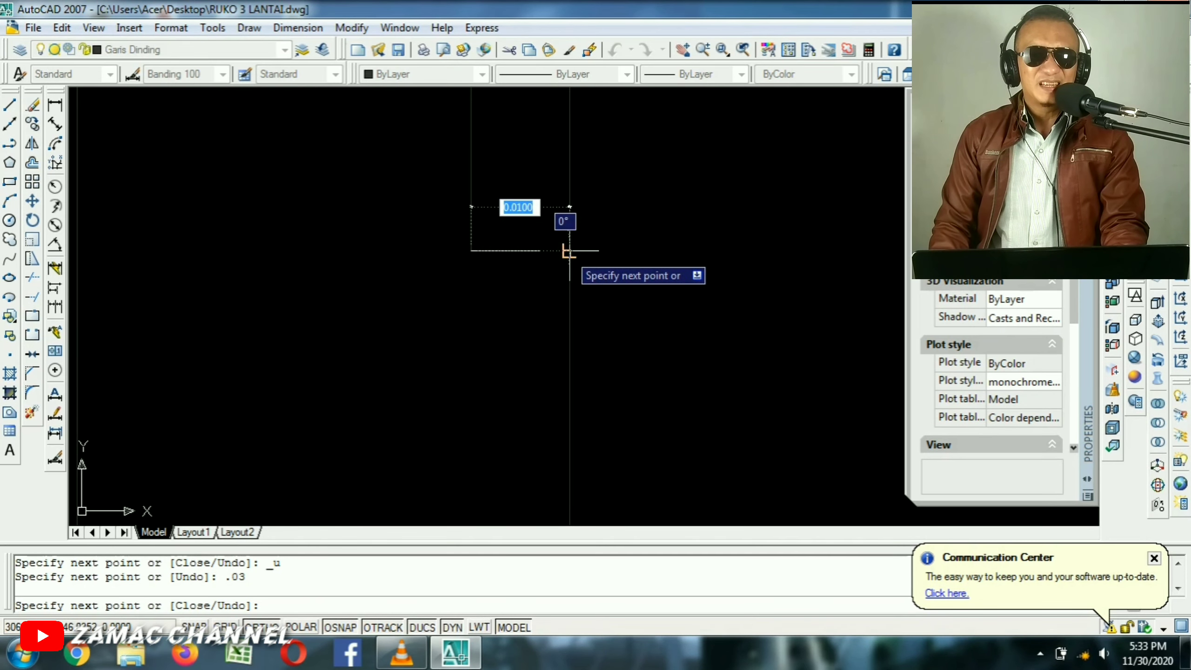
{"action": "left_click", "coordinate": [569, 251]}
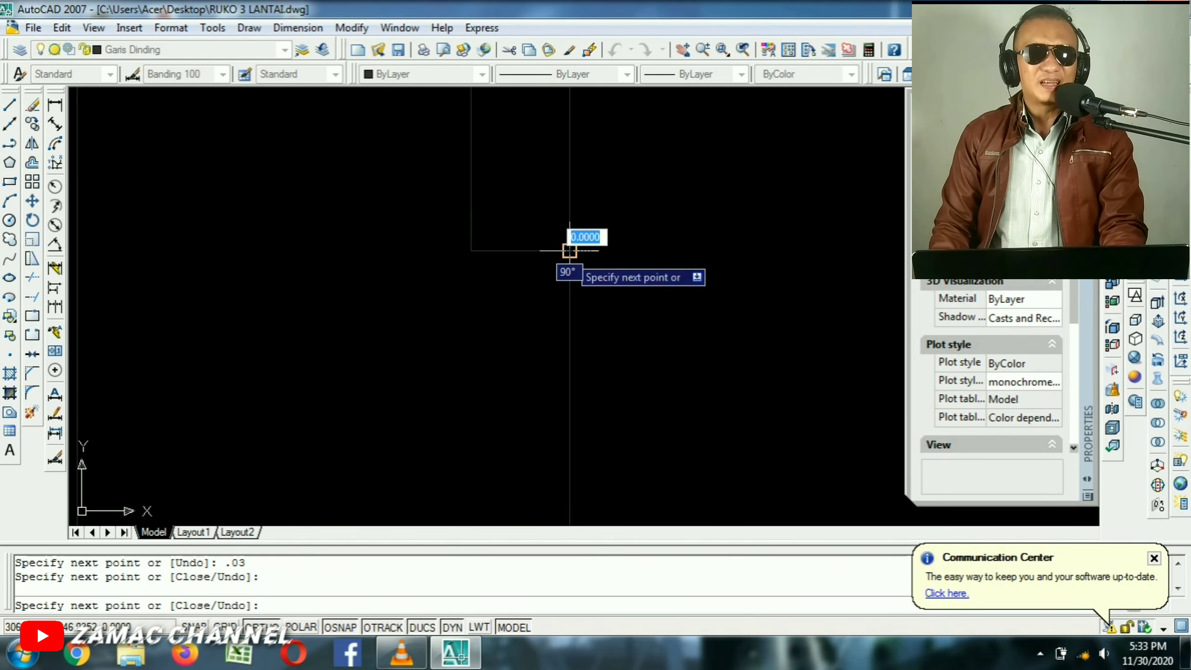
{"action": "key", "text": "Return"}
{"action": "scroll", "coordinate": [579, 276], "scroll_direction": "down", "scroll_amount": 4}
{"action": "middle_click_drag", "start_coordinate": [580, 271], "coordinate": [630, 318]}
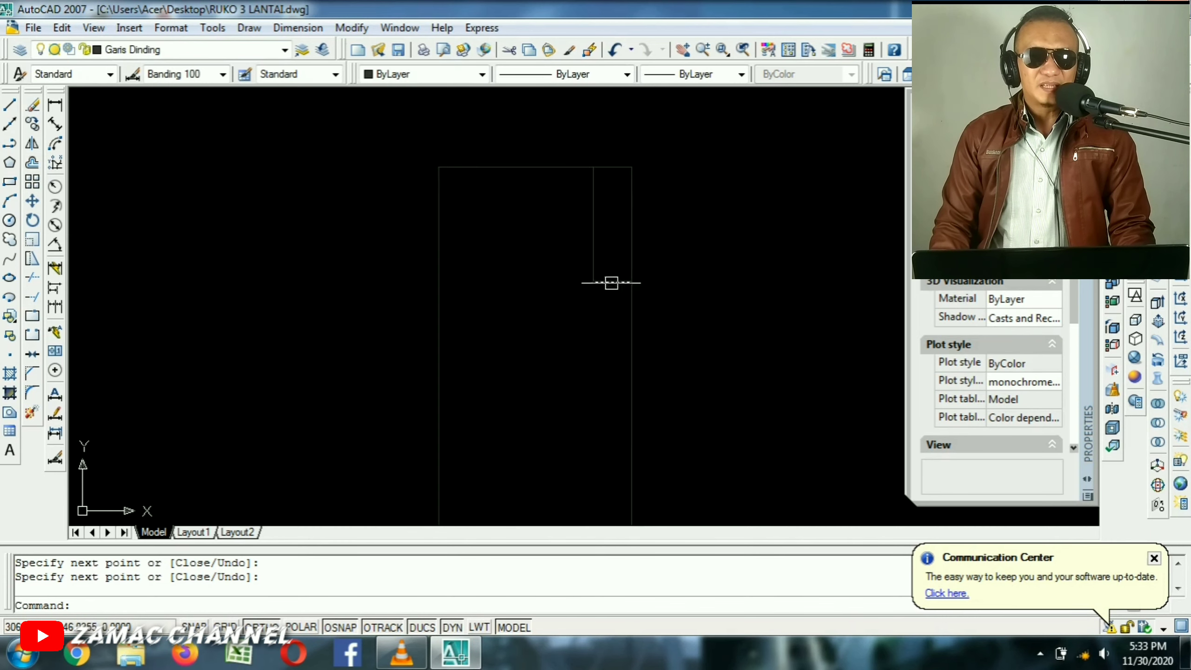
Trim the rectangle's outline around the notch using the notch lines as cutting edges, and erase the leftover segment above it.
{"action": "scroll", "coordinate": [609, 282], "scroll_direction": "up", "scroll_amount": 1}
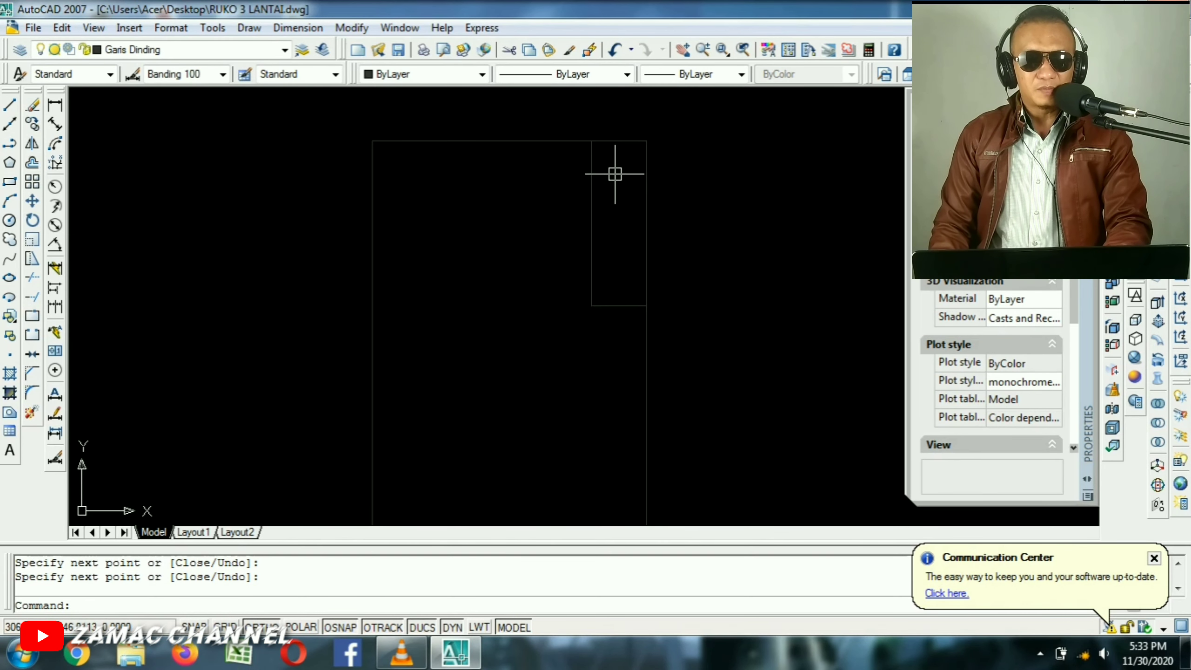
{"action": "type", "text": "tr"}
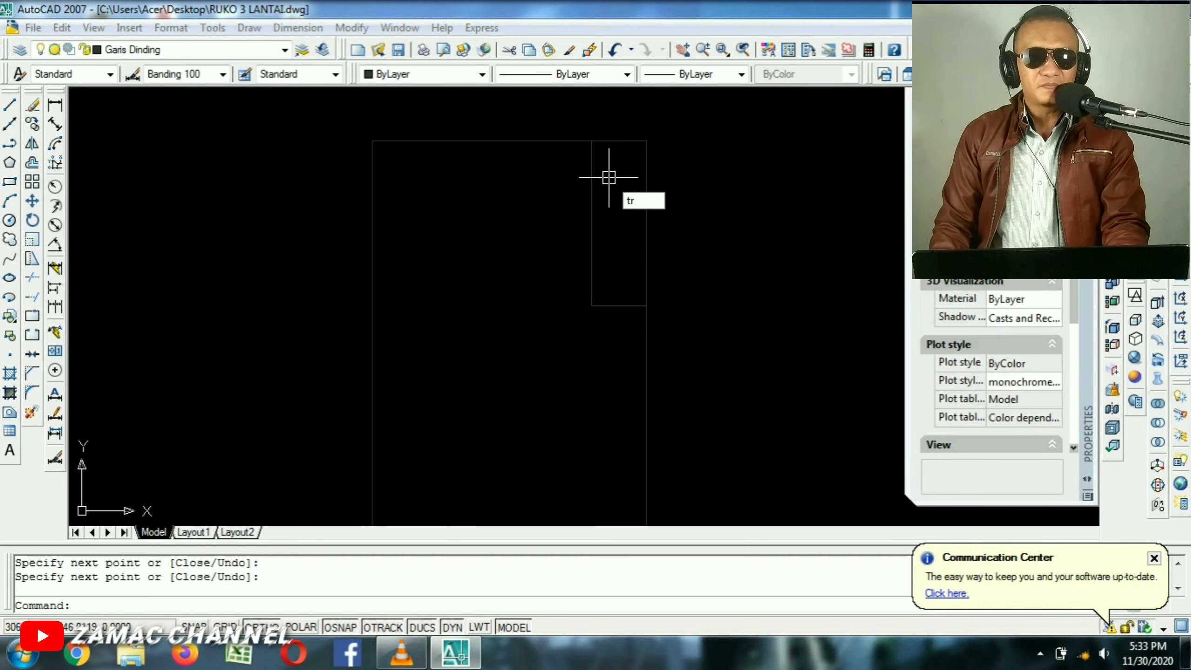
{"action": "key", "text": "Return"}
{"action": "left_click", "coordinate": [626, 222]}
{"action": "left_click", "coordinate": [553, 356]}
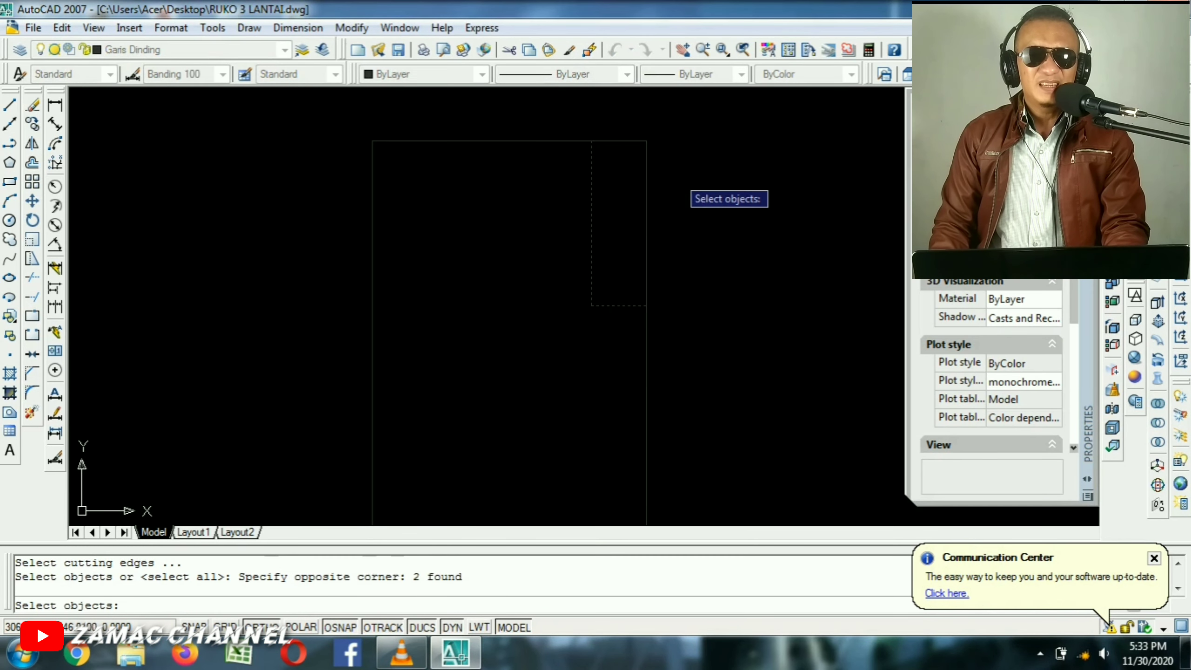
{"action": "key", "text": "Return"}
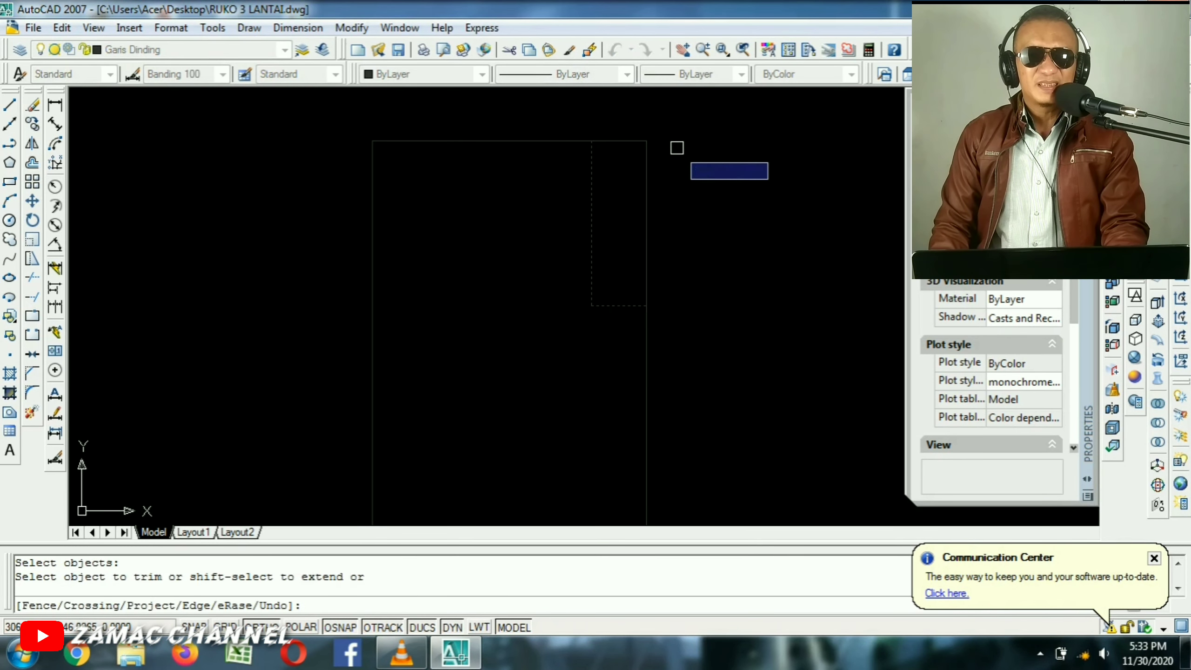
{"action": "left_click", "coordinate": [669, 133]}
{"action": "left_click", "coordinate": [635, 227]}
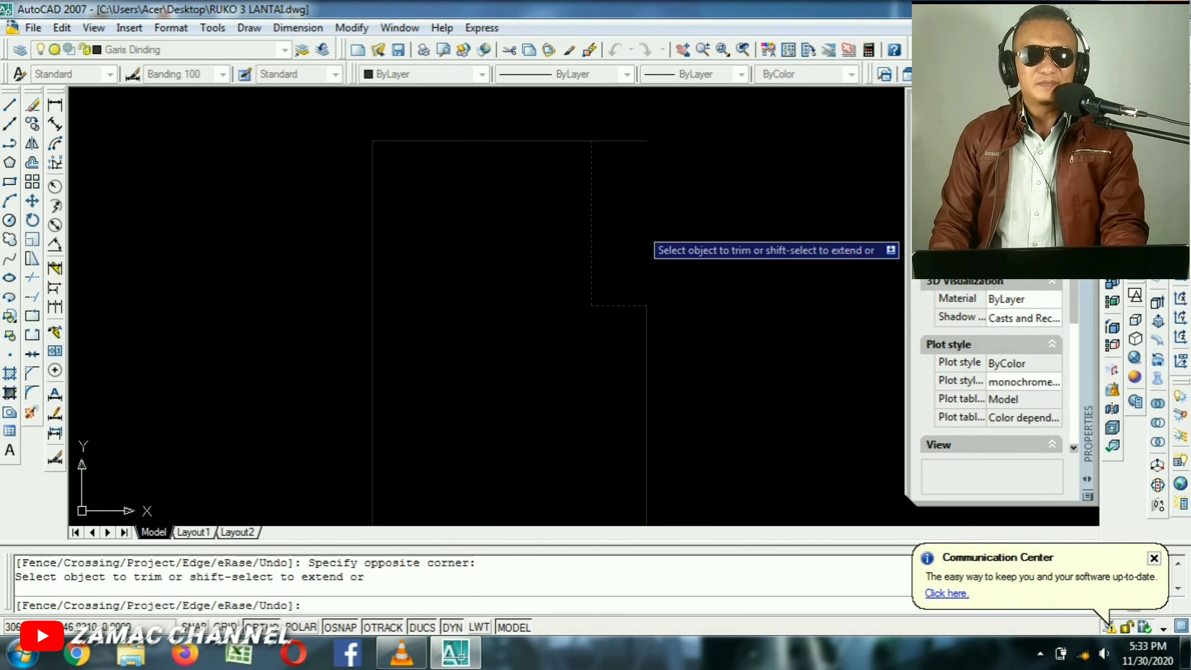
{"action": "key", "text": "Return"}
{"action": "left_click", "coordinate": [623, 141]}
{"action": "key", "text": "Delete"}
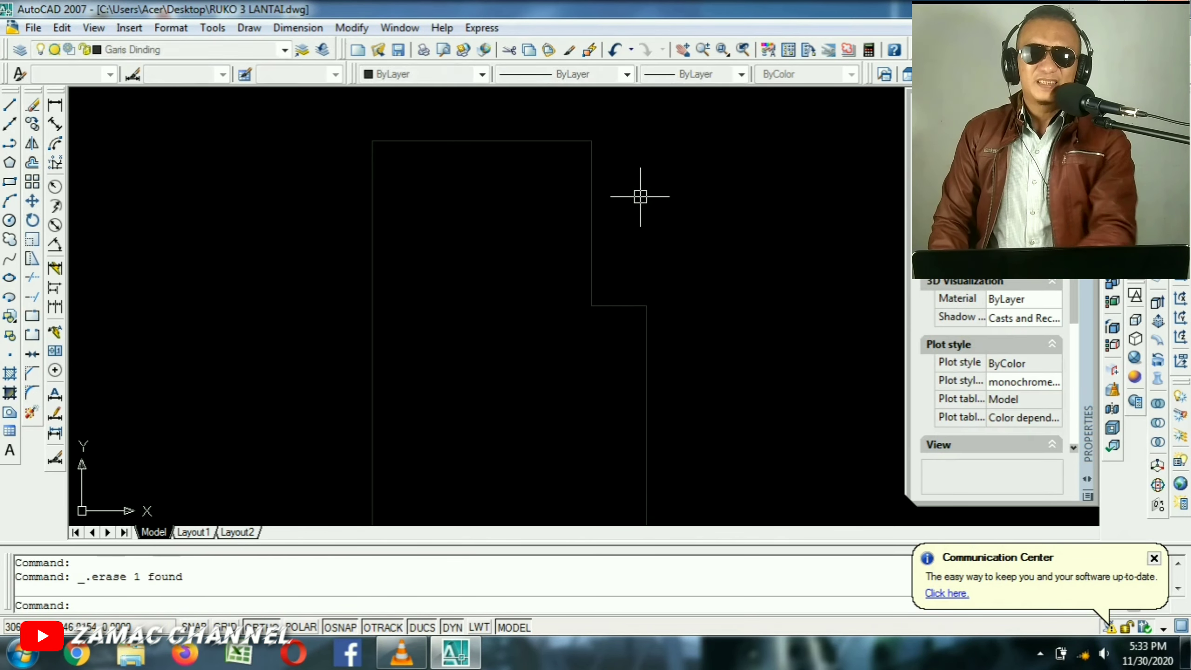
Examine which segments of the notched outline belong to the same polyline.
{"action": "scroll", "coordinate": [626, 302], "scroll_direction": "down", "scroll_amount": 3}
{"action": "mouse_move", "coordinate": [626, 303]}
{"action": "middle_mouse_down"}
{"action": "mouse_move", "coordinate": [605, 172]}
{"action": "mouse_move", "coordinate": [610, 219]}
{"action": "mouse_move", "coordinate": [624, 208]}
{"action": "middle_mouse_up"}
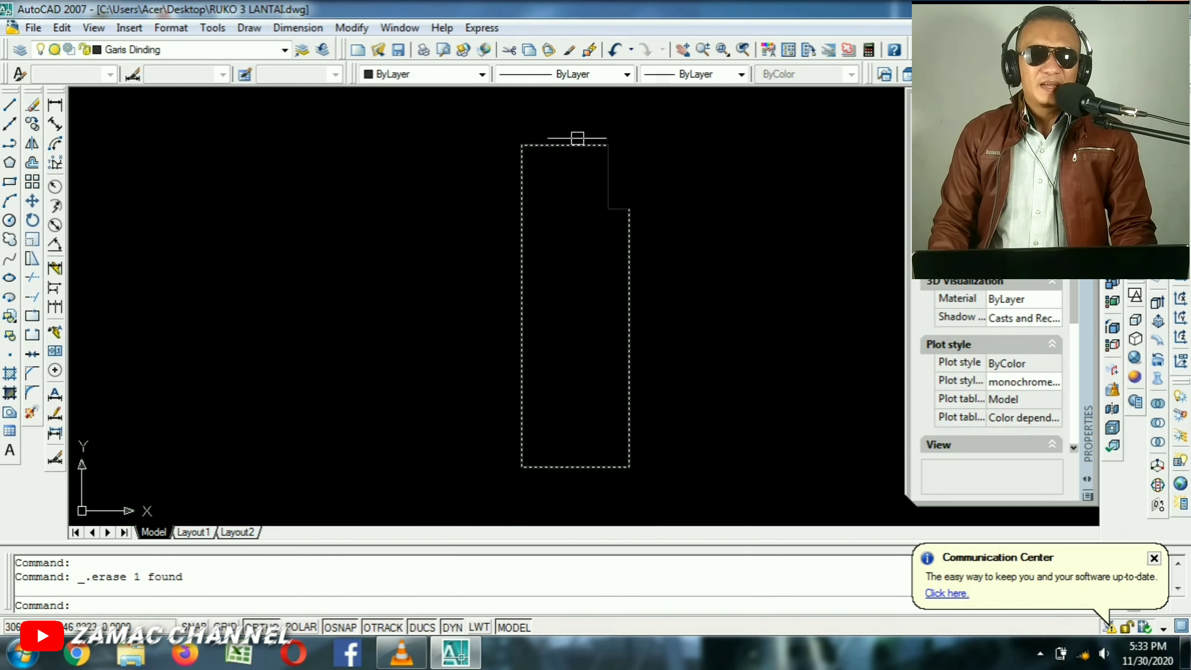
{"action": "scroll", "coordinate": [529, 152], "scroll_direction": "up", "scroll_amount": 2}
{"action": "middle_click_drag", "start_coordinate": [539, 146], "coordinate": [521, 119]}
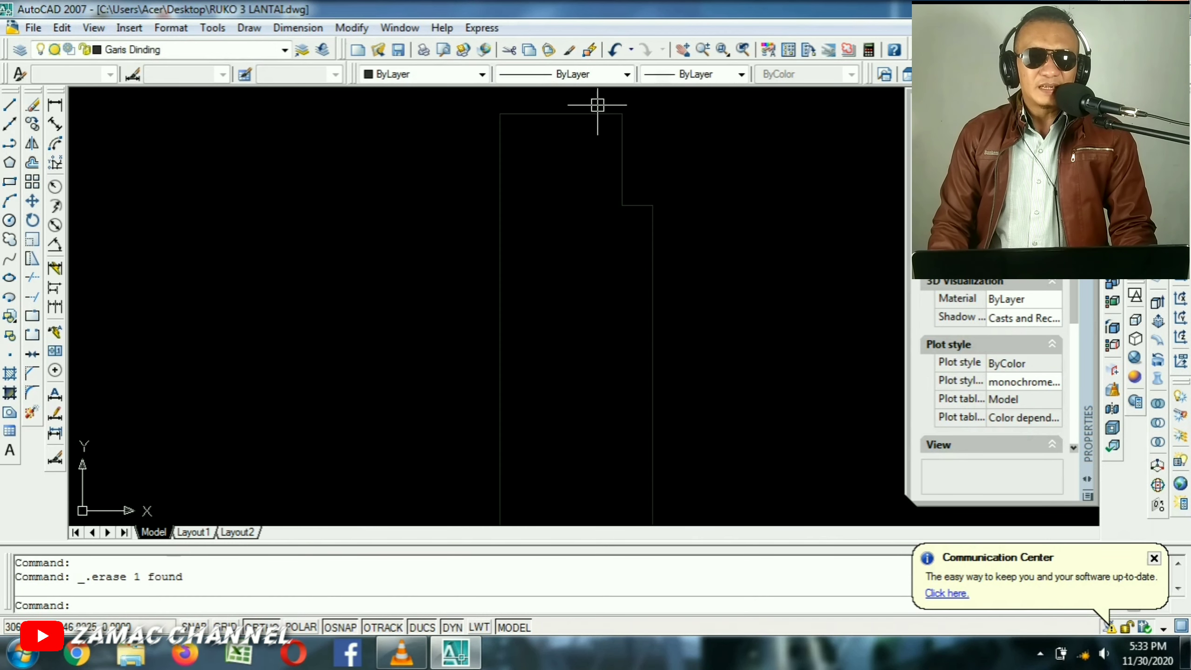
{"action": "left_click", "coordinate": [533, 112]}
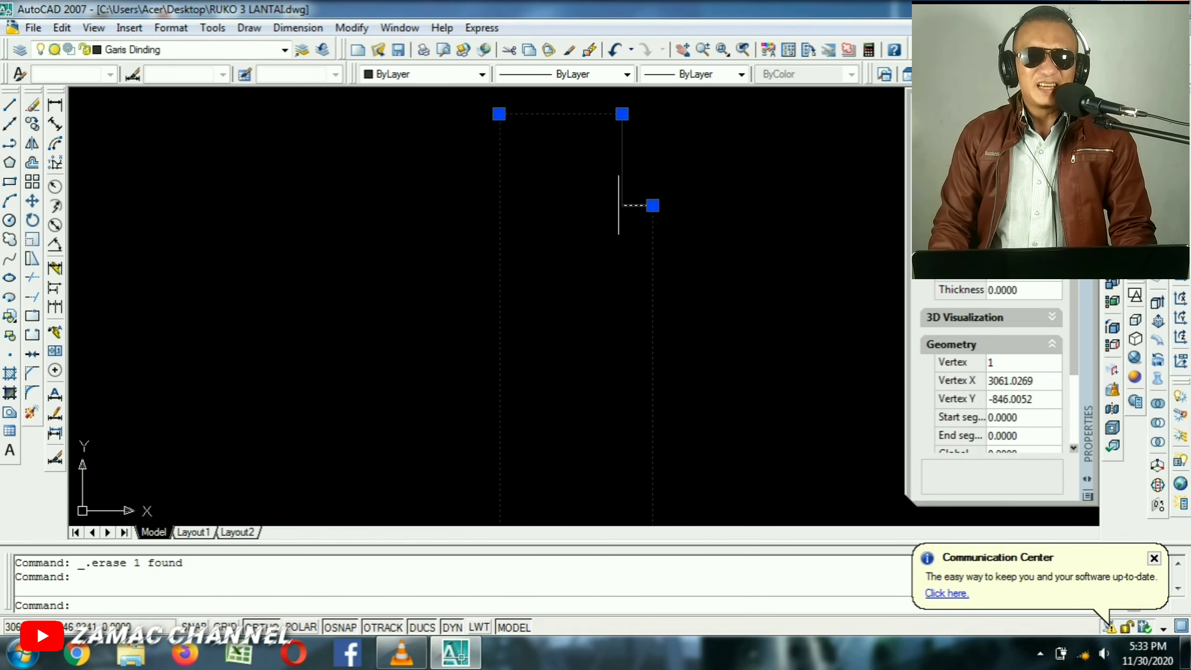
{"action": "key", "text": "Escape"}
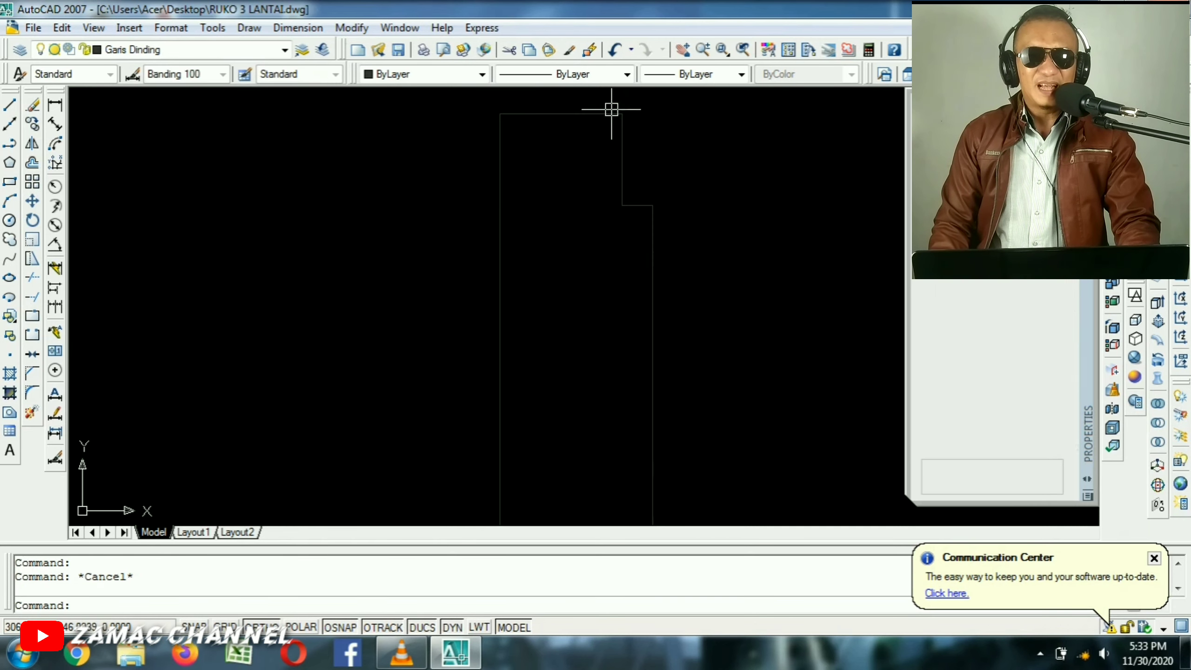
{"action": "left_click", "coordinate": [601, 98]}
{"action": "left_click", "coordinate": [673, 279]}
{"action": "key", "text": "Escape"}
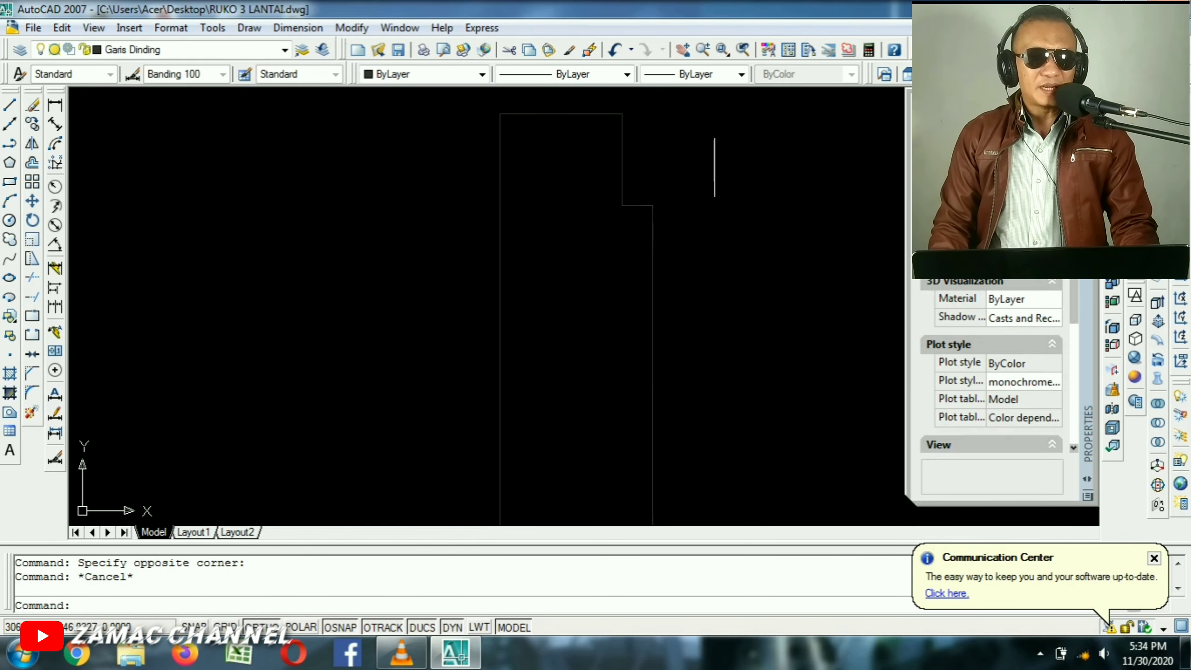
{"action": "scroll", "coordinate": [621, 209], "scroll_direction": "down", "scroll_amount": 4}
{"action": "scroll", "coordinate": [636, 214], "scroll_direction": "up", "scroll_amount": 3}
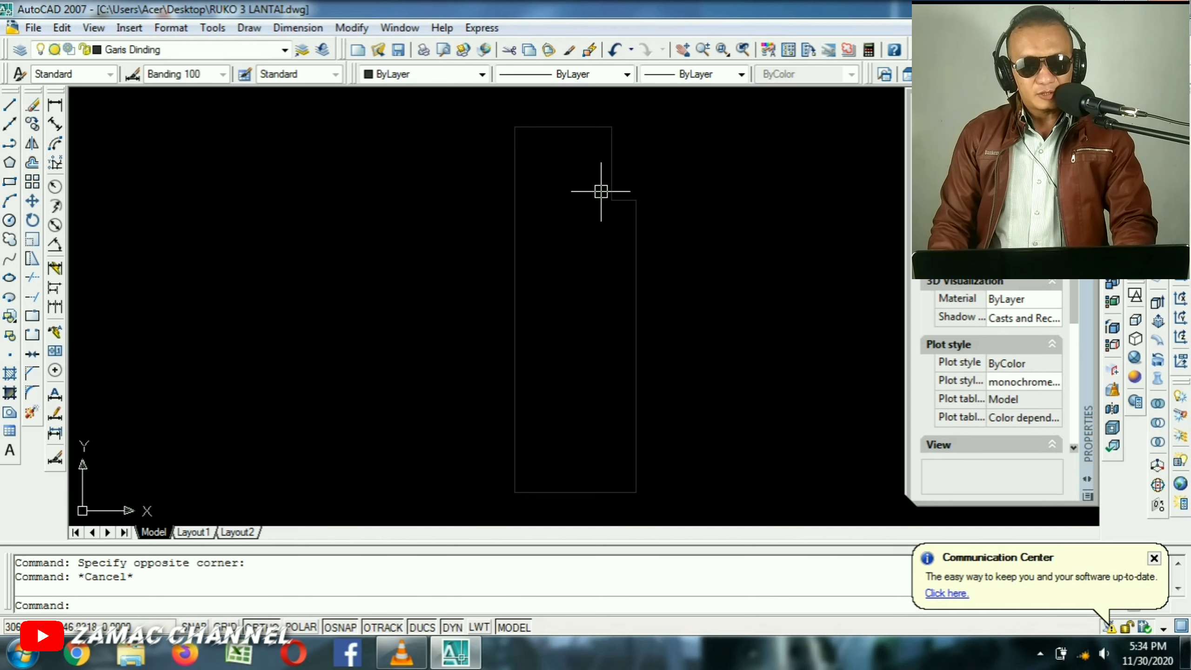
Try to fillet the outline's upper edge with the notch's vertical line.
{"action": "type", "text": "f"}
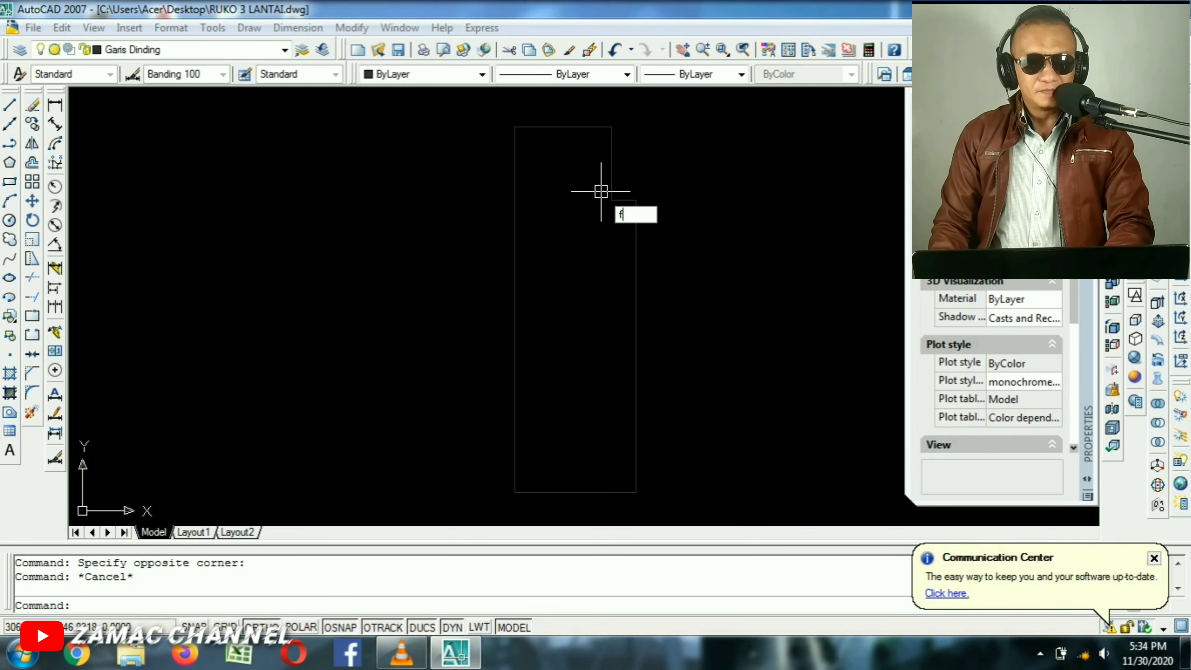
{"action": "key", "text": "Return"}
{"action": "scroll", "coordinate": [596, 129], "scroll_direction": "up", "scroll_amount": 5}
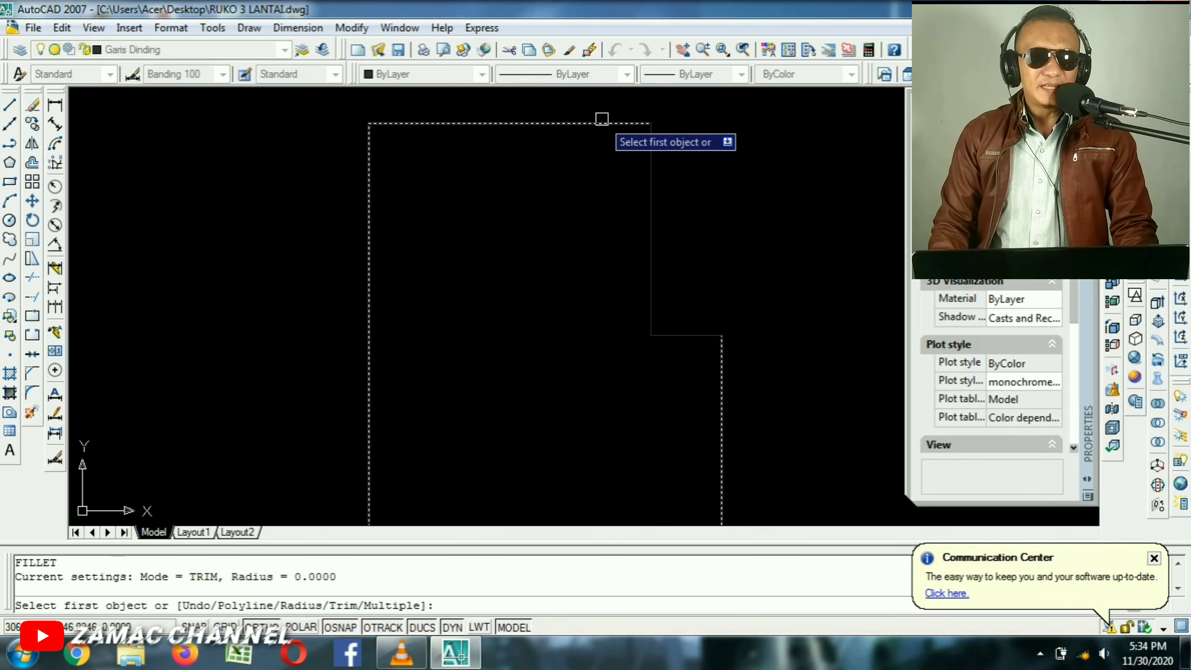
{"action": "left_click", "coordinate": [603, 124]}
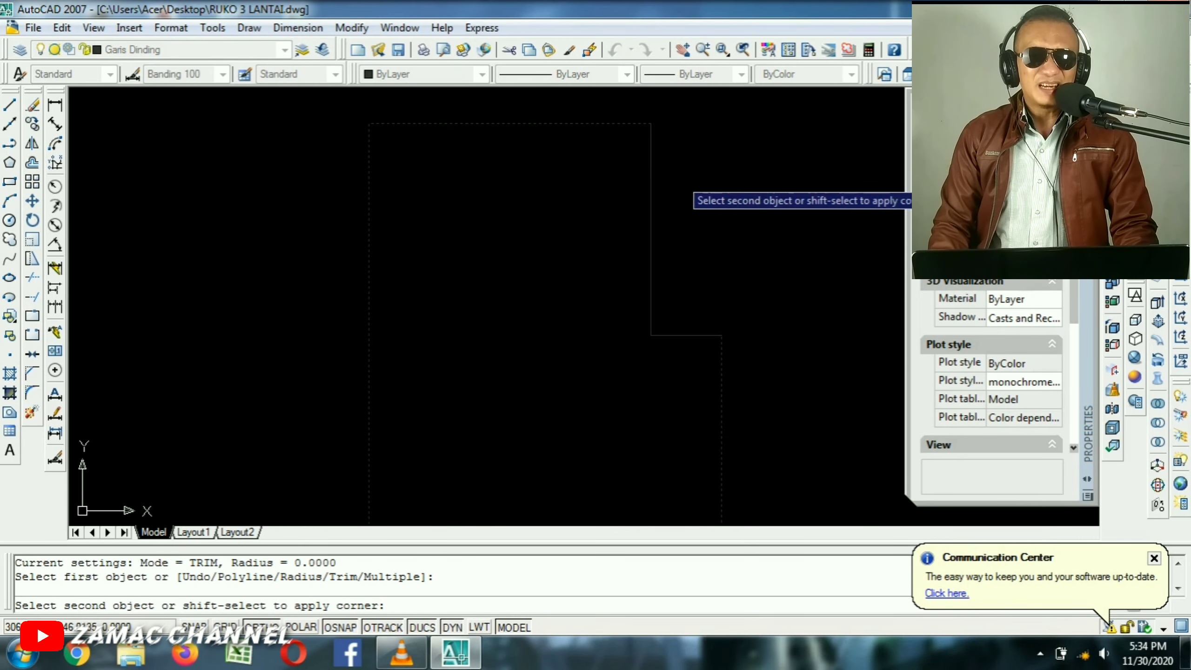
{"action": "left_click", "coordinate": [650, 190]}
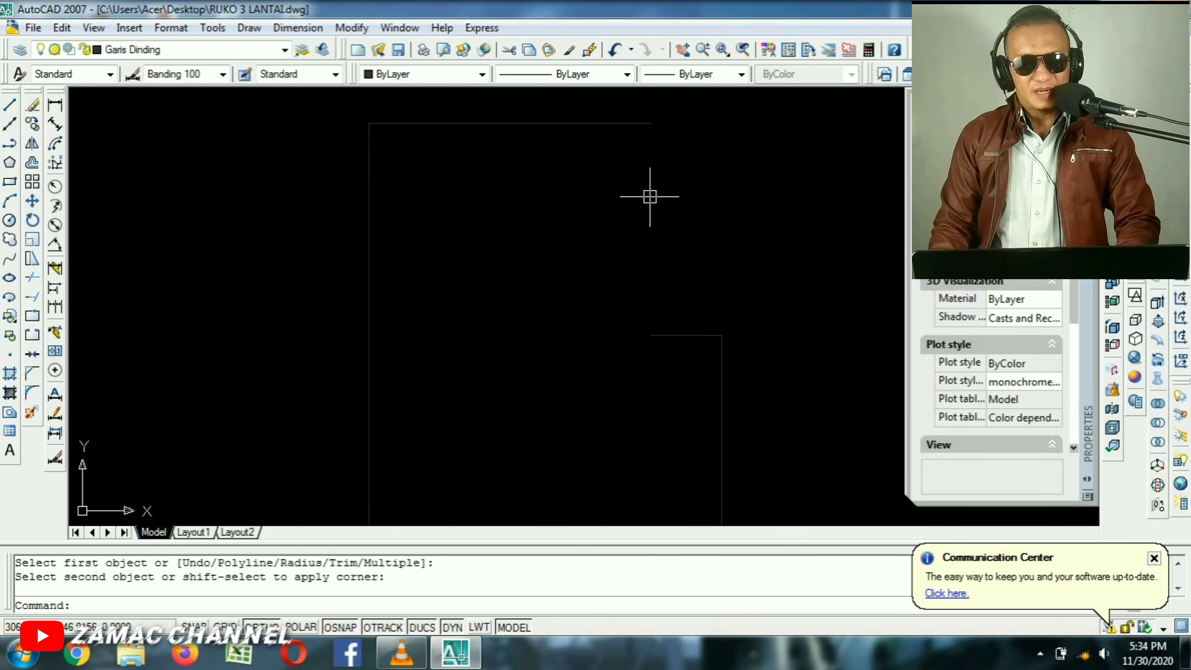
{"action": "key", "text": "ctrl+z"}
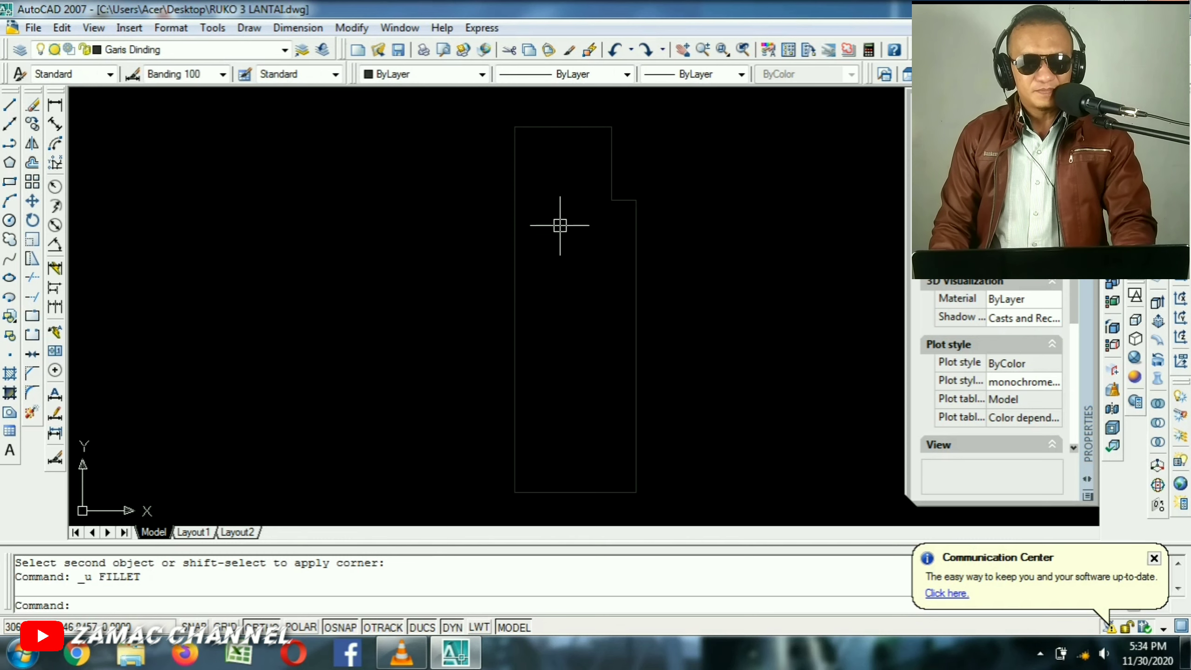
Fillet the outline's right edge with the notch's horizontal line to join them into one polyline.
{"action": "type", "text": "f"}
{"action": "key", "text": "Return"}
{"action": "scroll", "coordinate": [630, 194], "scroll_direction": "up", "scroll_amount": 4}
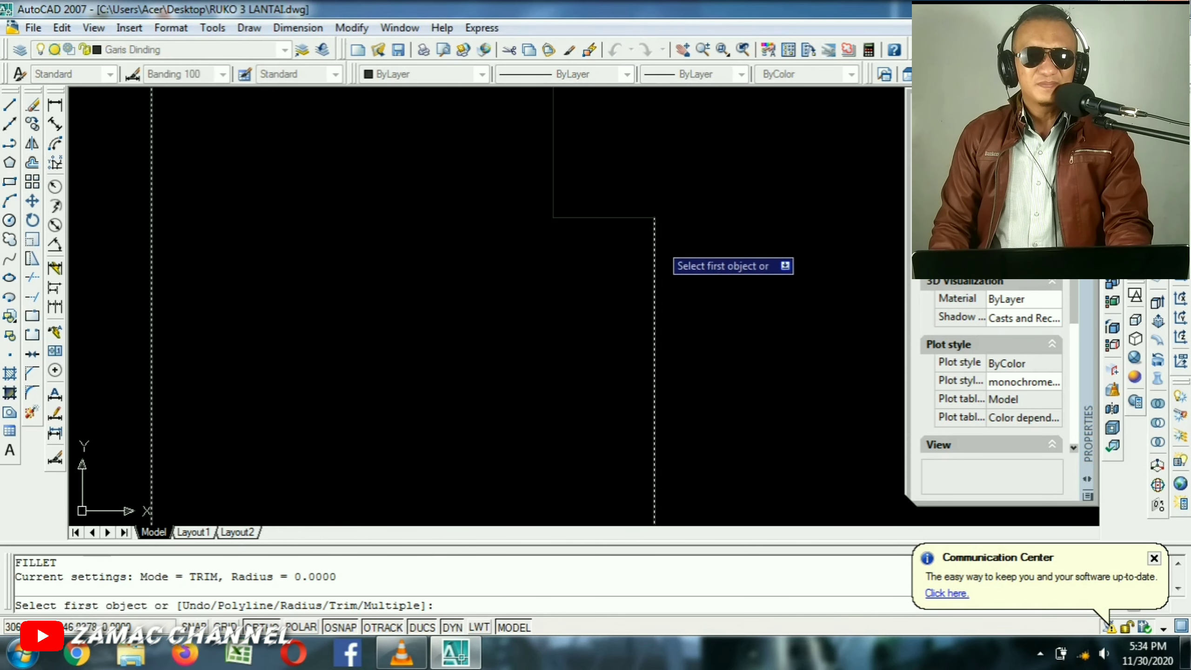
{"action": "left_click", "coordinate": [654, 240]}
{"action": "left_click", "coordinate": [632, 218]}
{"action": "scroll", "coordinate": [585, 221], "scroll_direction": "down", "scroll_amount": 4}
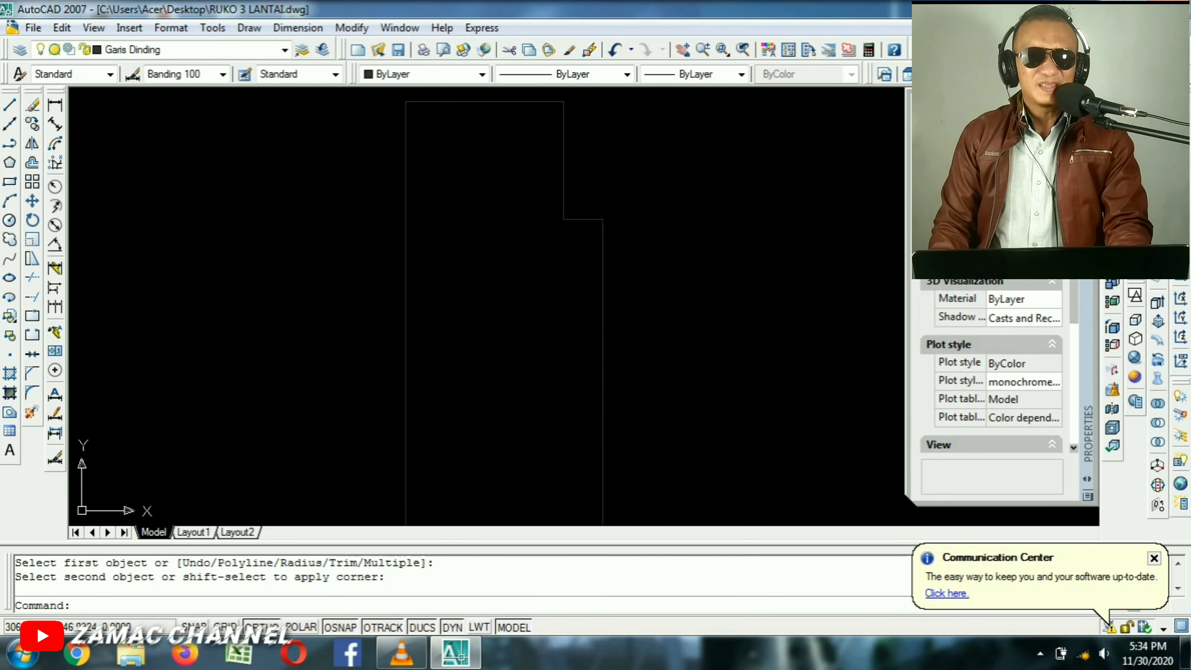
{"action": "scroll", "coordinate": [585, 221], "scroll_direction": "up", "scroll_amount": 3}
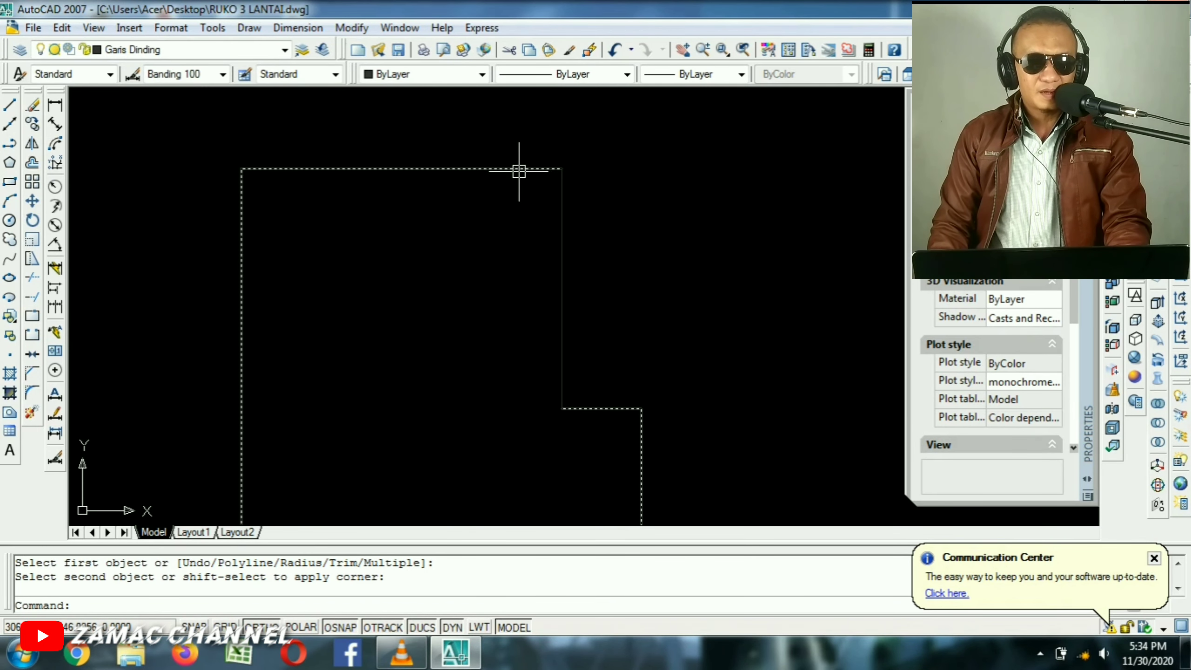
Try to fillet the outline's upper edge with the notch's vertical line, and undo the fillet.
{"action": "key", "text": "Return"}
{"action": "key", "text": "Escape"}
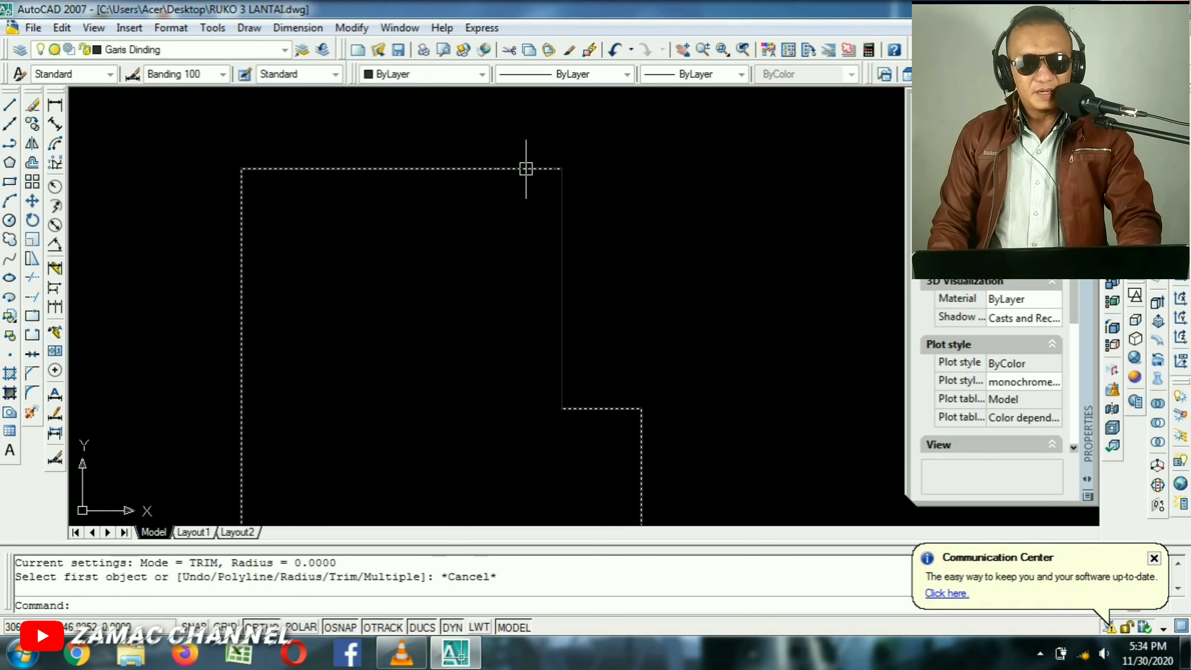
{"action": "type", "text": "f"}
{"action": "key", "text": "Return"}
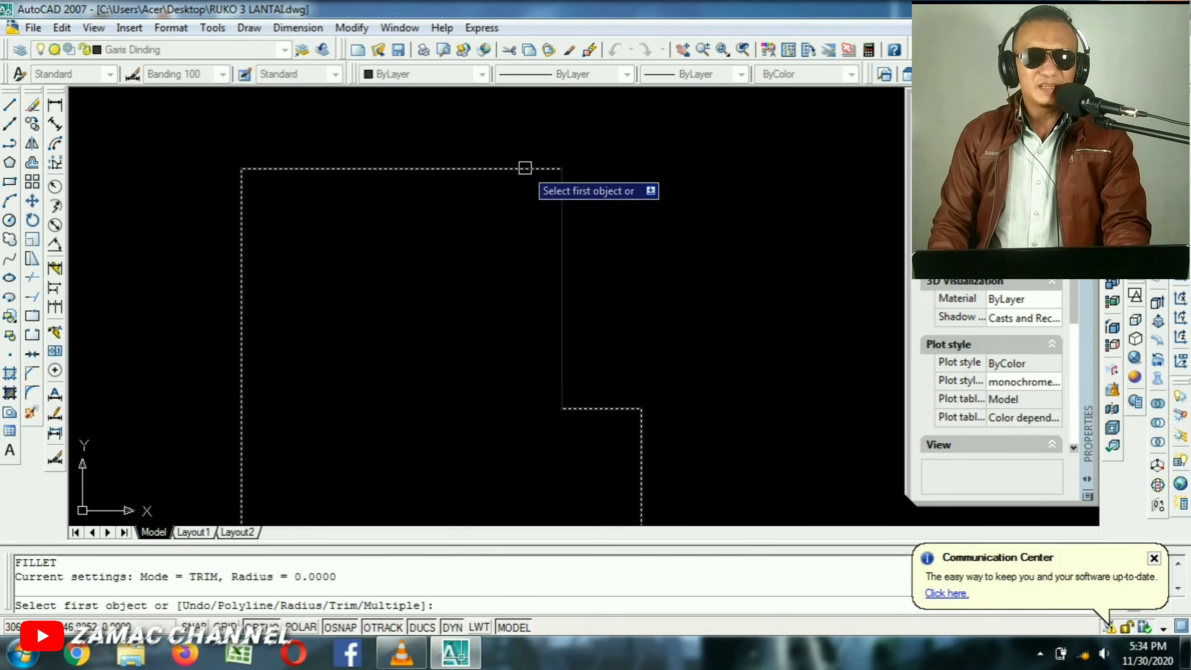
{"action": "left_click", "coordinate": [486, 168]}
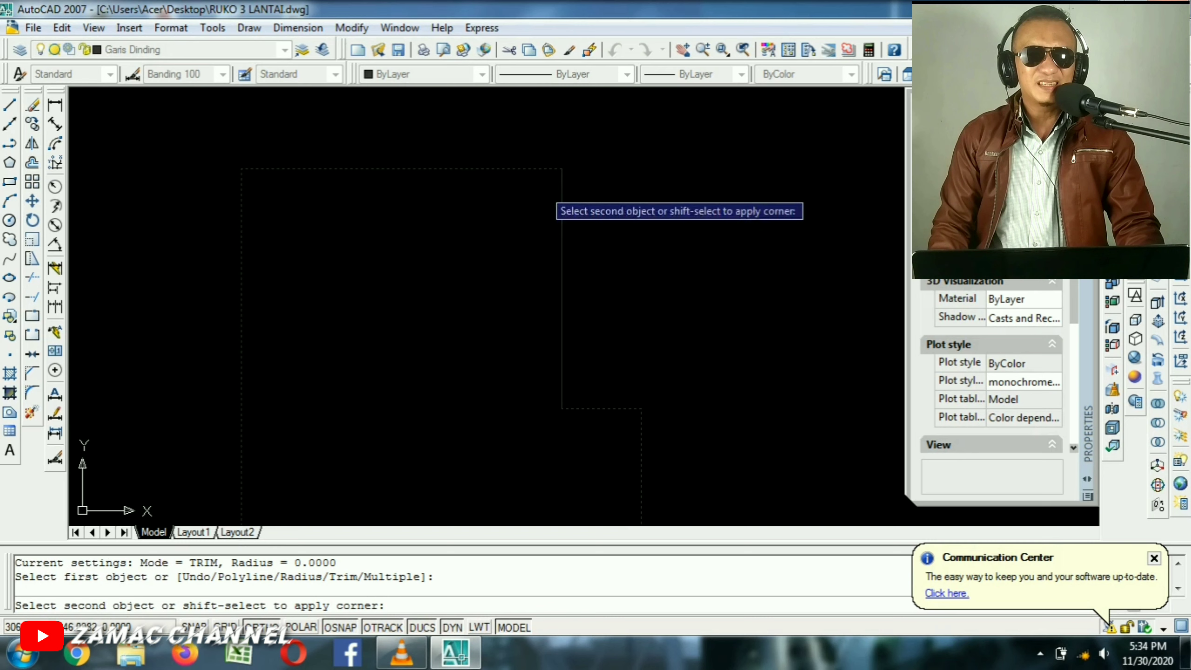
{"action": "left_click", "coordinate": [558, 239]}
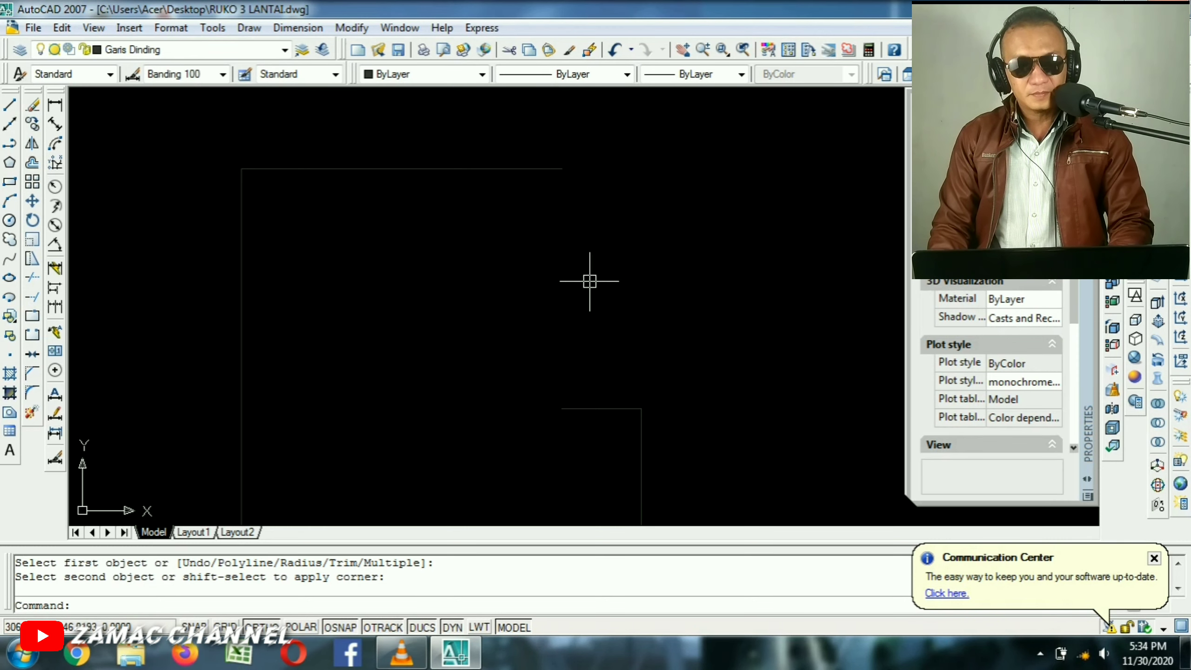
{"action": "key", "text": "ctrl+z"}
{"action": "scroll", "coordinate": [595, 409], "scroll_direction": "down", "scroll_amount": 4}
{"action": "scroll", "coordinate": [594, 408], "scroll_direction": "up", "scroll_amount": 4}
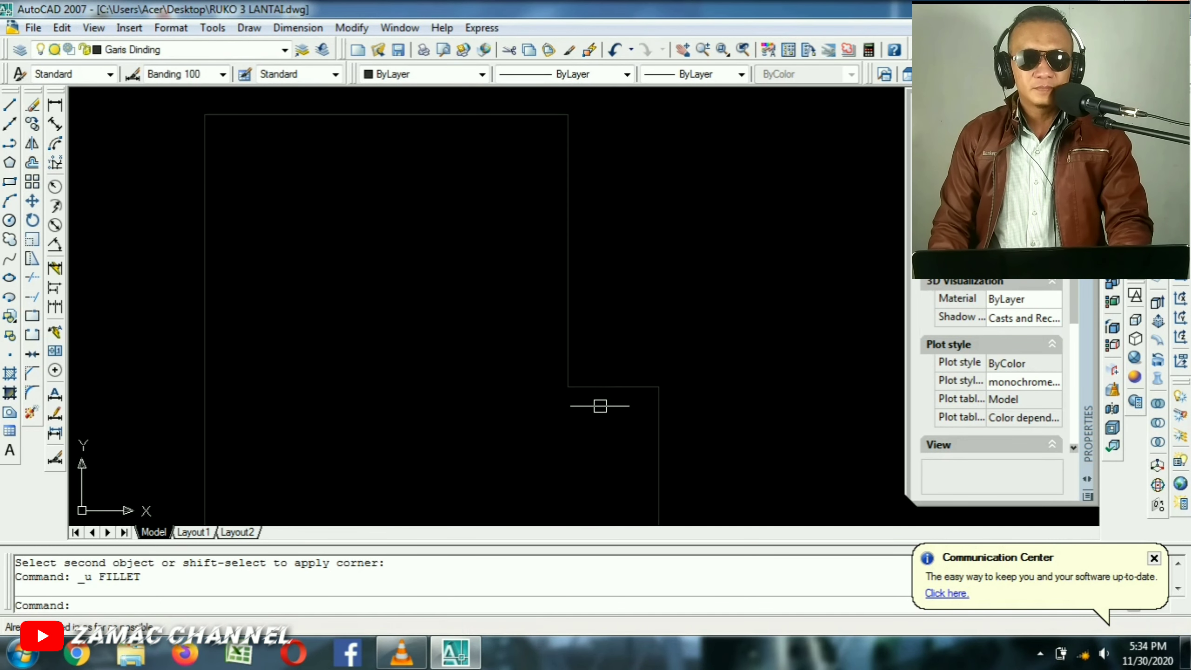
Try to fillet the notch's horizontal edge with its vertical line, and undo the result.
{"action": "type", "text": "f"}
{"action": "key", "text": "Return"}
{"action": "left_click", "coordinate": [603, 388]}
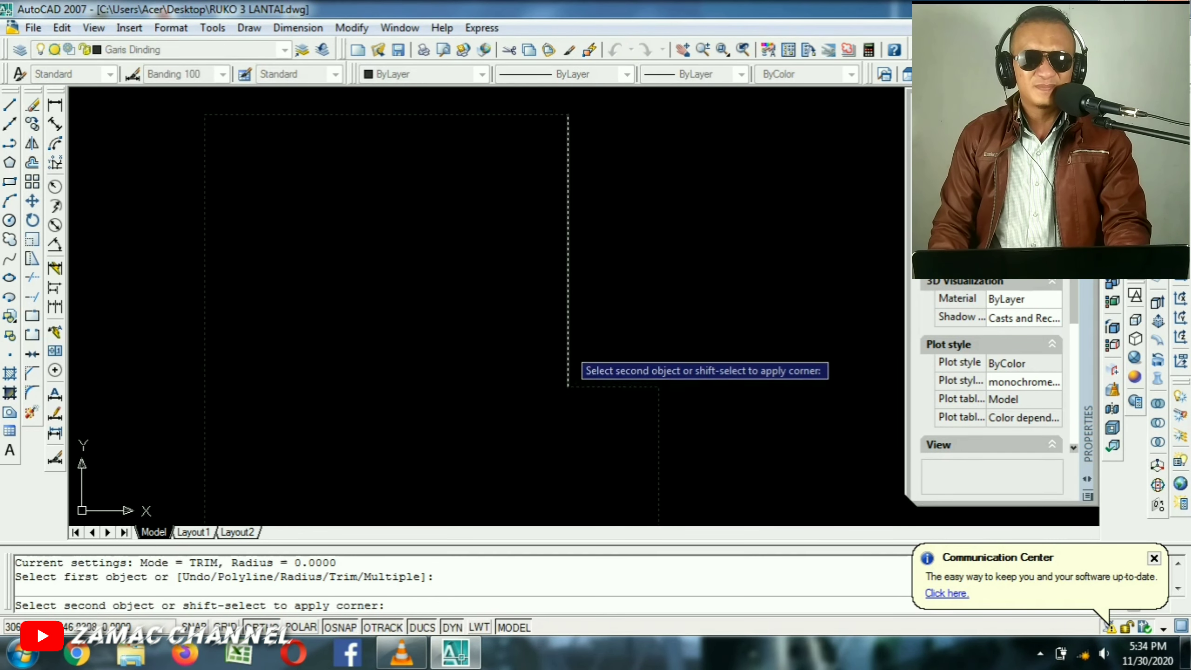
{"action": "left_click", "coordinate": [568, 328]}
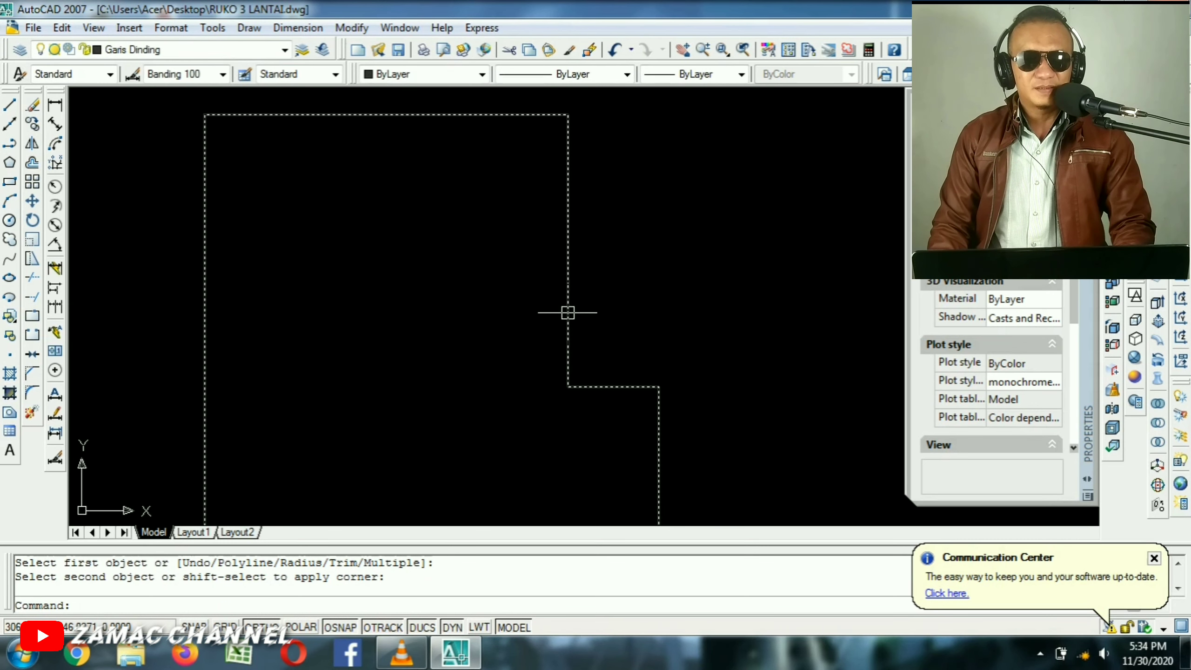
{"action": "key", "text": "ctrl+z"}
Fillet the notch's horizontal edge with its vertical line to close the outline into one polyline.
{"action": "scroll", "coordinate": [569, 329], "scroll_direction": "down", "scroll_amount": 4}
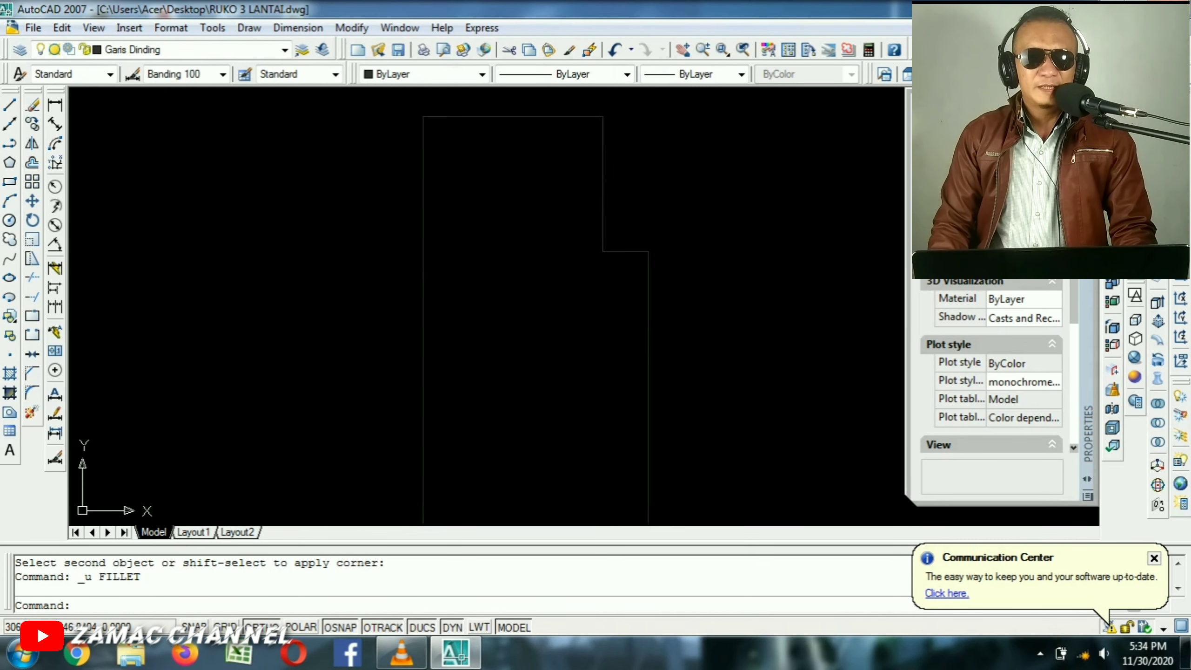
{"action": "scroll", "coordinate": [536, 303], "scroll_direction": "down", "scroll_amount": 2}
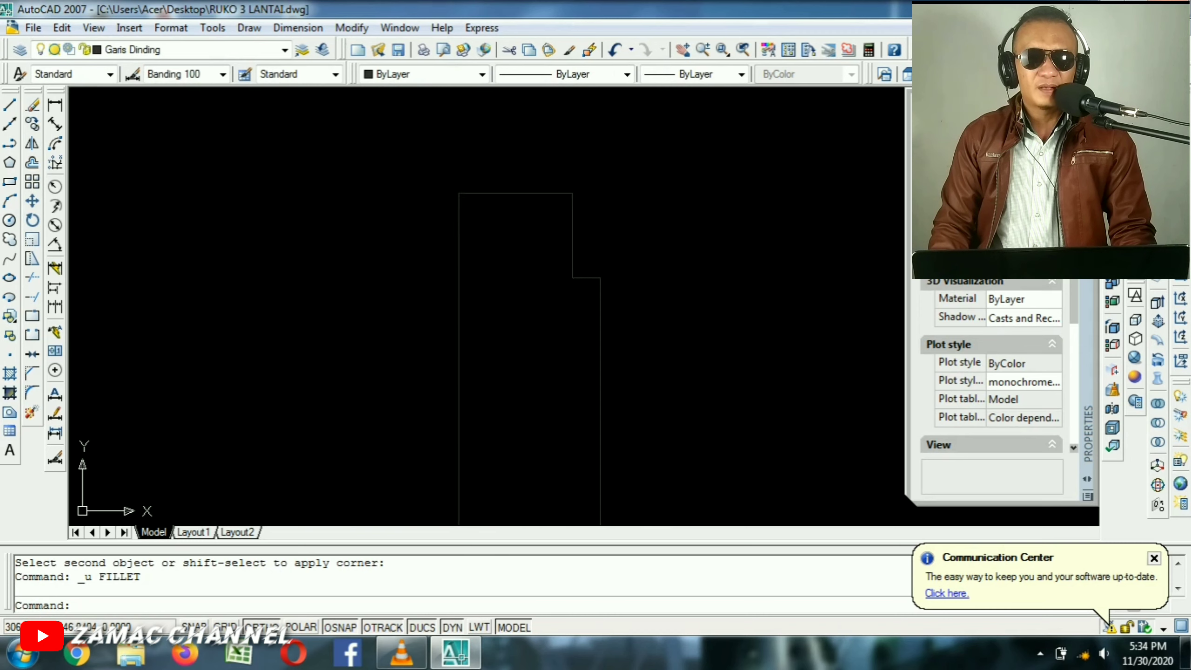
{"action": "scroll", "coordinate": [600, 279], "scroll_direction": "up", "scroll_amount": 4}
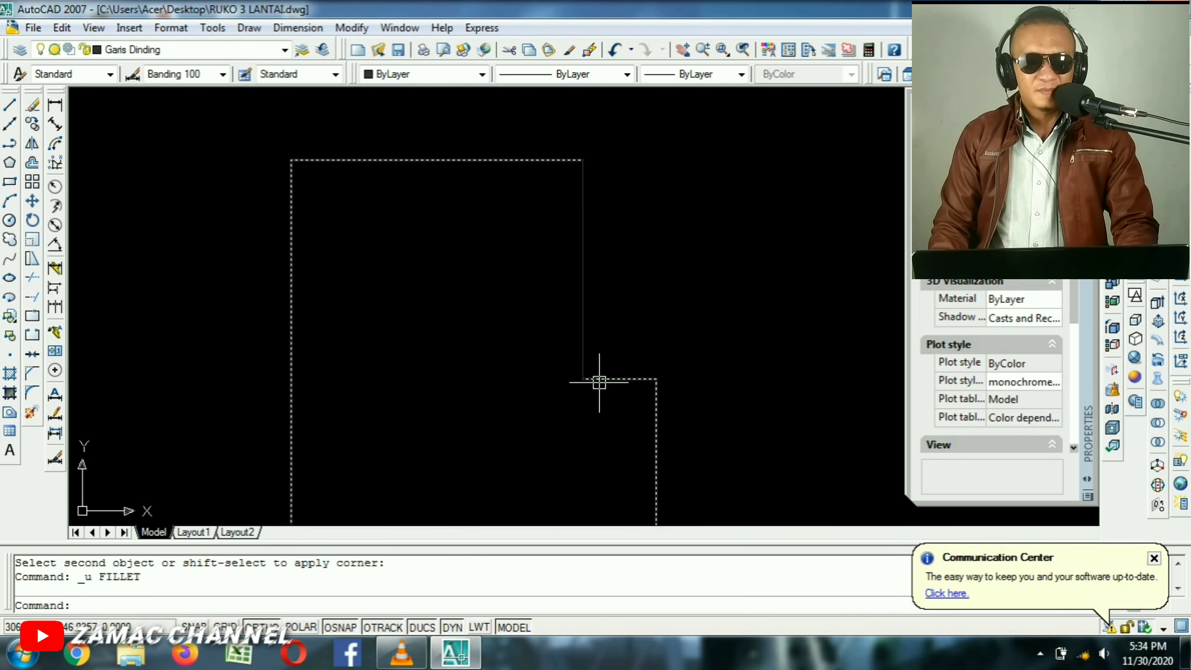
{"action": "type", "text": "f"}
{"action": "key", "text": "Return"}
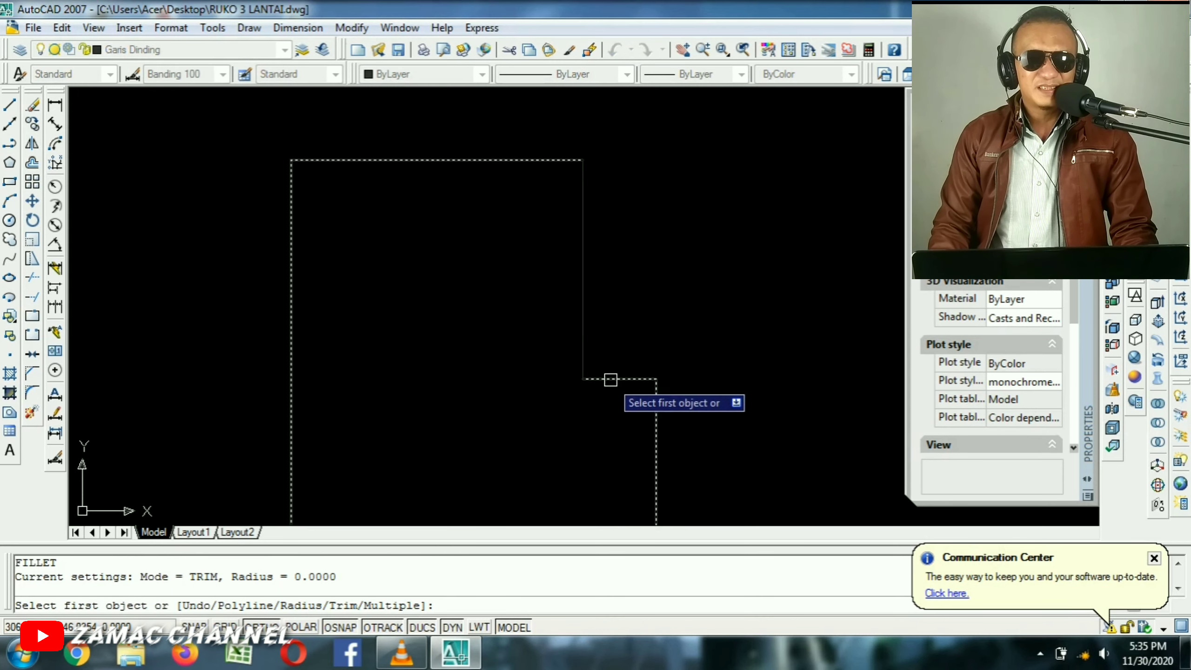
{"action": "left_click", "coordinate": [610, 380]}
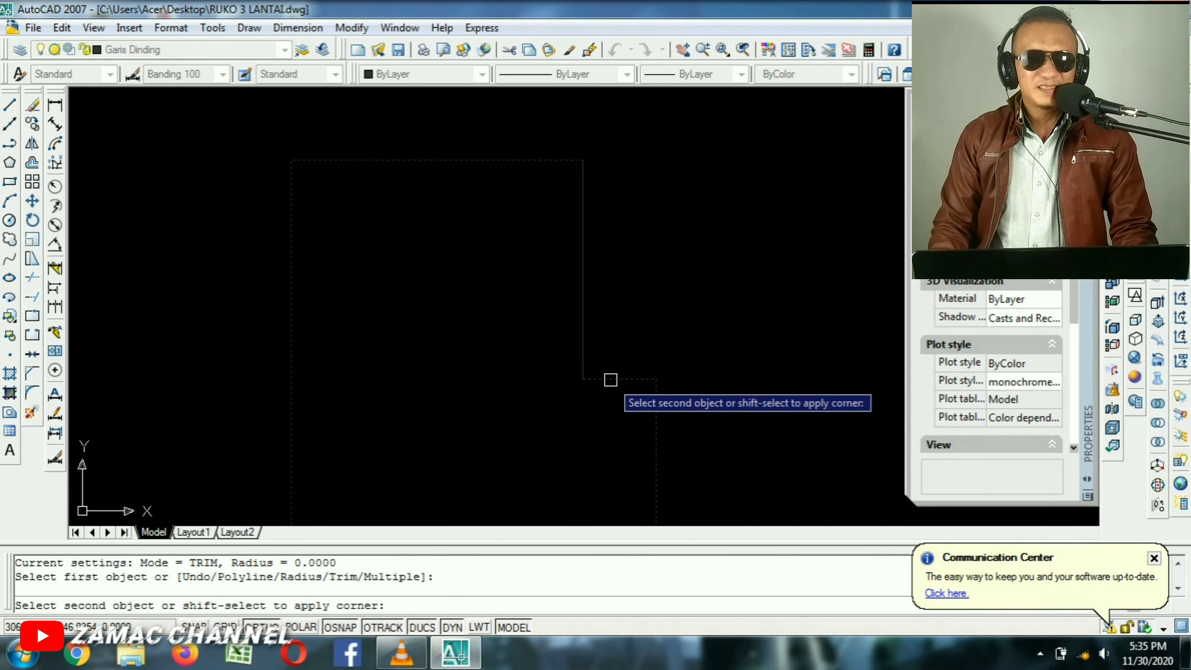
{"action": "left_click", "coordinate": [582, 303]}
{"action": "scroll", "coordinate": [582, 309], "scroll_direction": "down", "scroll_amount": 6}
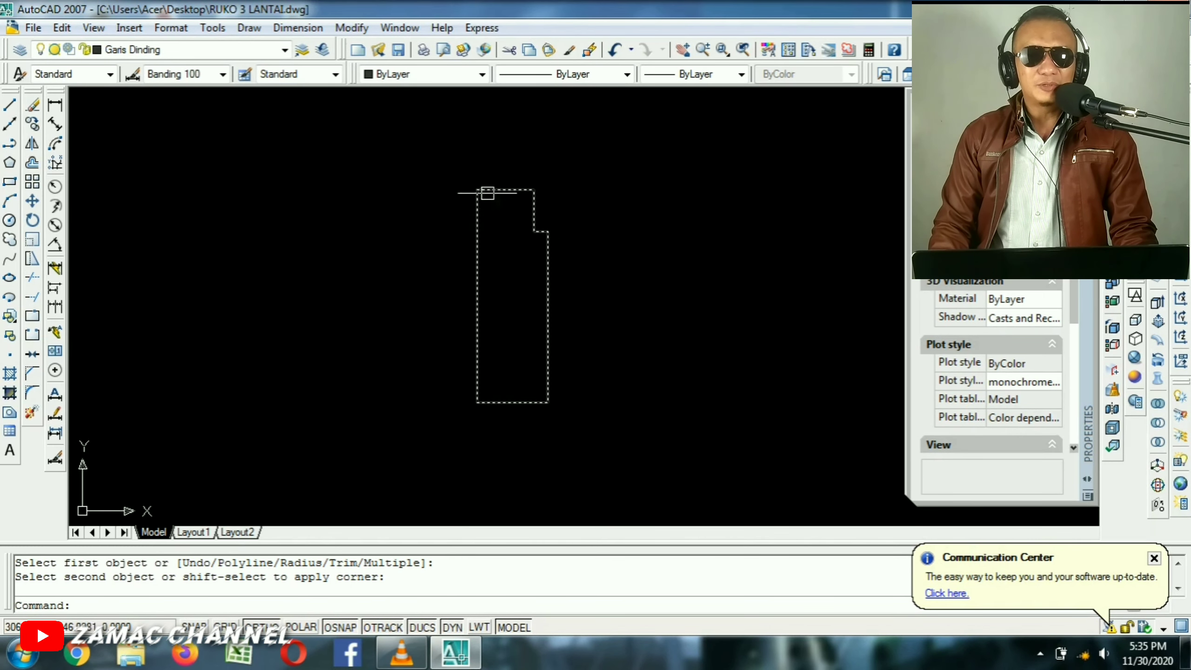
Draw a 0.7 by 0.03 rectangle extending right from the inner corner of the profile's notch.
{"action": "scroll", "coordinate": [525, 254], "scroll_direction": "down", "scroll_amount": 4}
{"action": "middle_click_drag", "start_coordinate": [526, 255], "coordinate": [445, 285]}
{"action": "scroll", "coordinate": [475, 277], "scroll_direction": "up", "scroll_amount": 3}
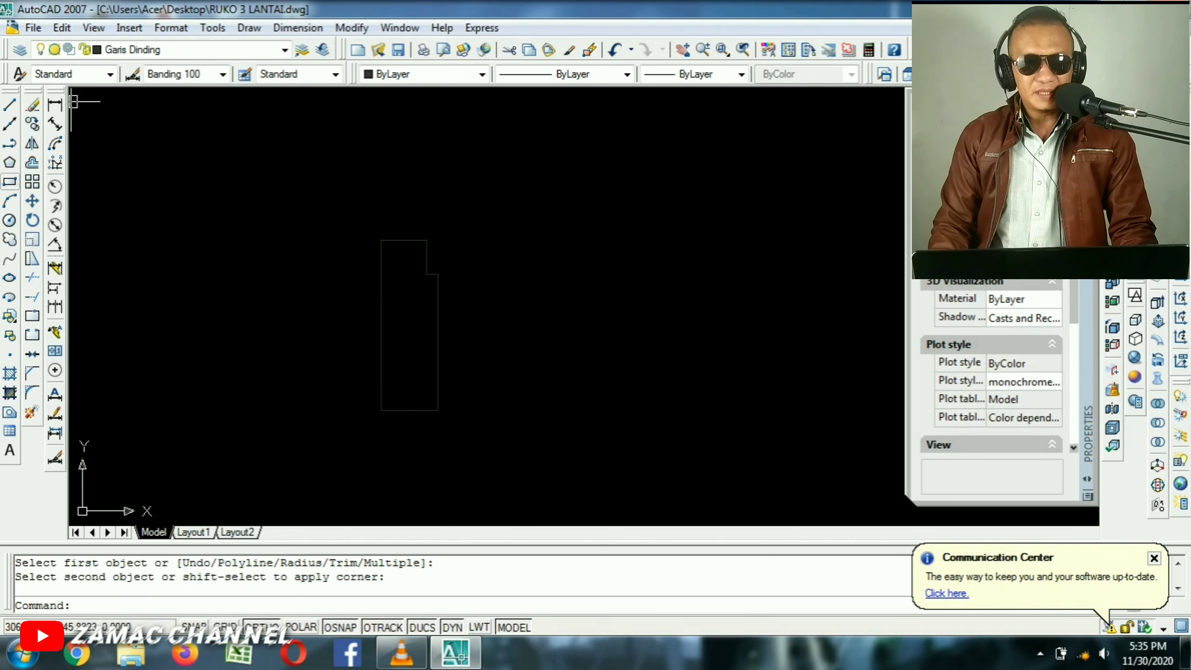
{"action": "left_click", "coordinate": [10, 181]}
{"action": "scroll", "coordinate": [418, 288], "scroll_direction": "up", "scroll_amount": 5}
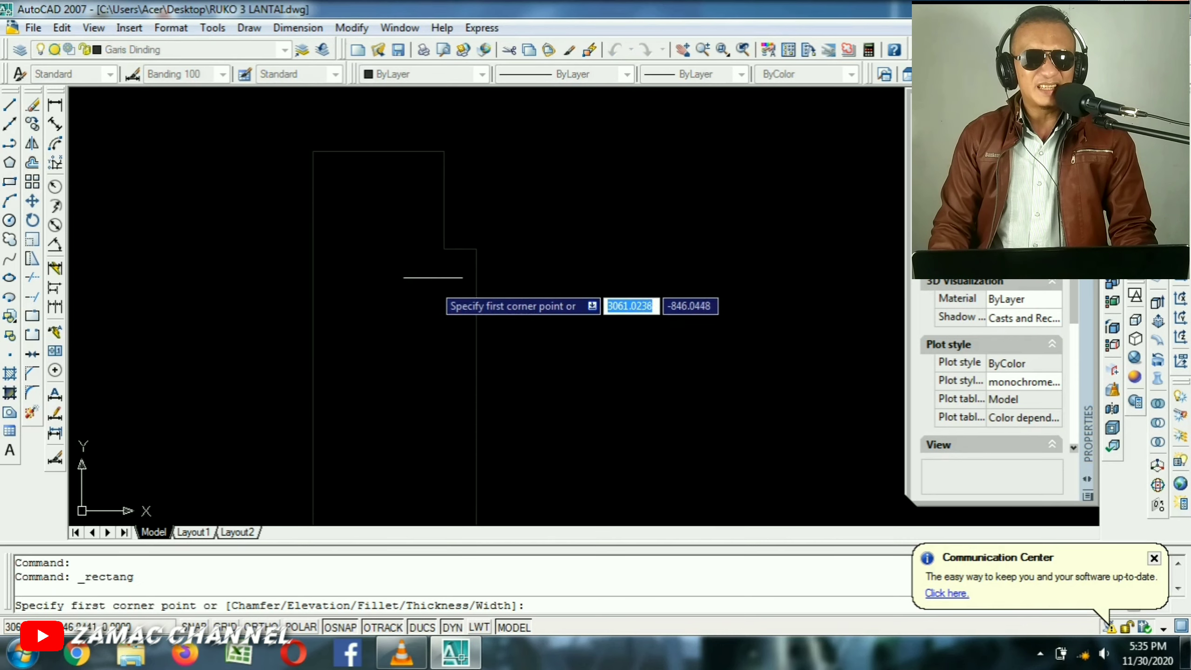
{"action": "left_click", "coordinate": [438, 247]}
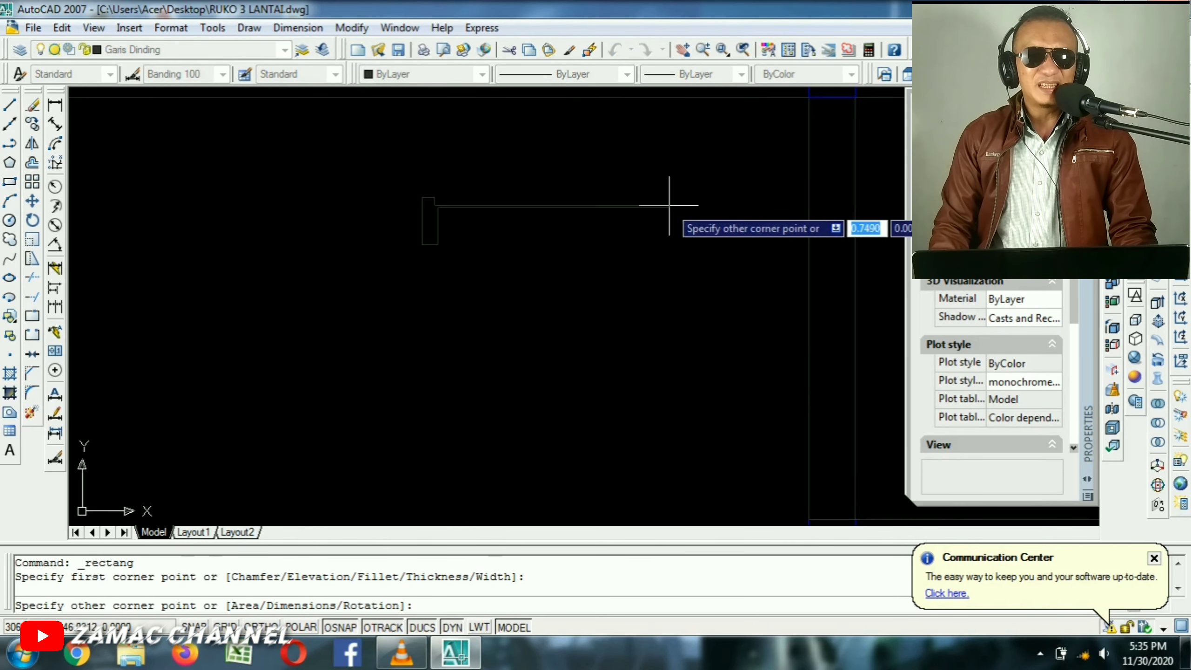
{"action": "scroll", "coordinate": [647, 192], "scroll_direction": "up", "scroll_amount": 2}
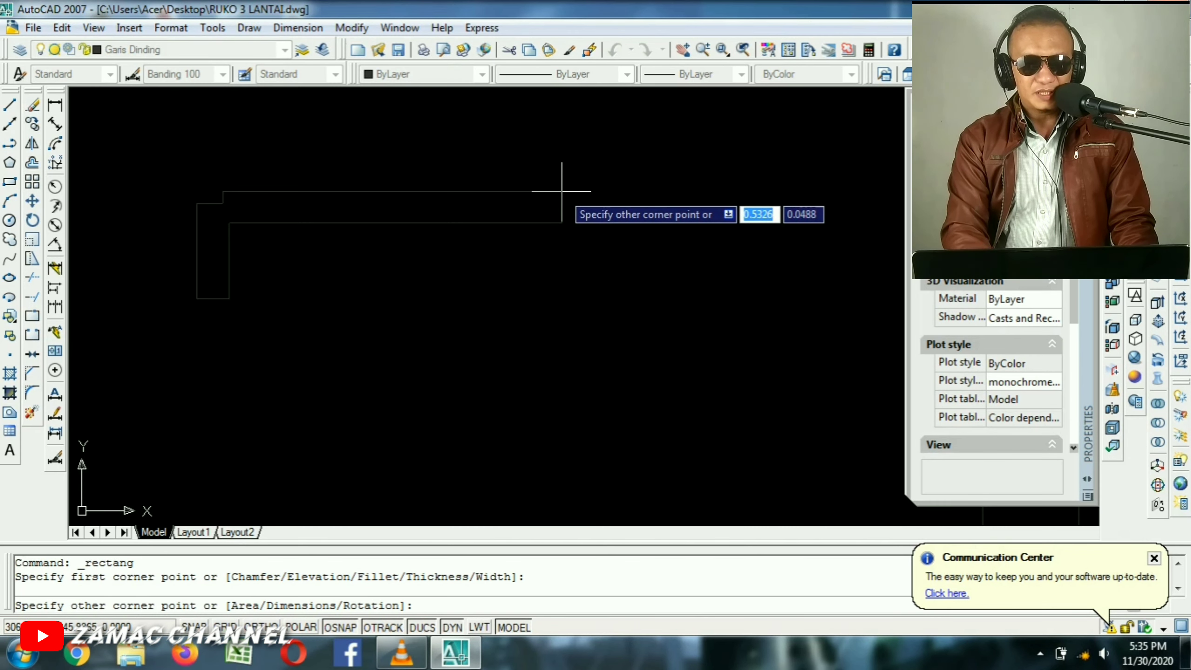
{"action": "type", "text": ".7"}
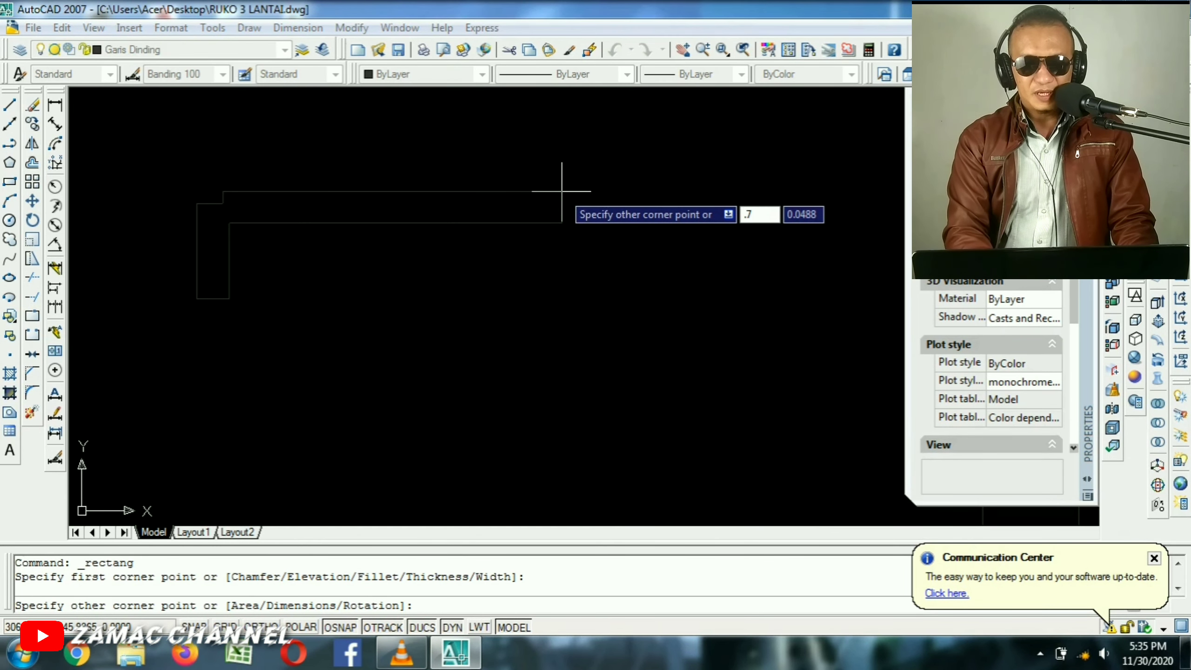
{"action": "key", "text": "Tab"}
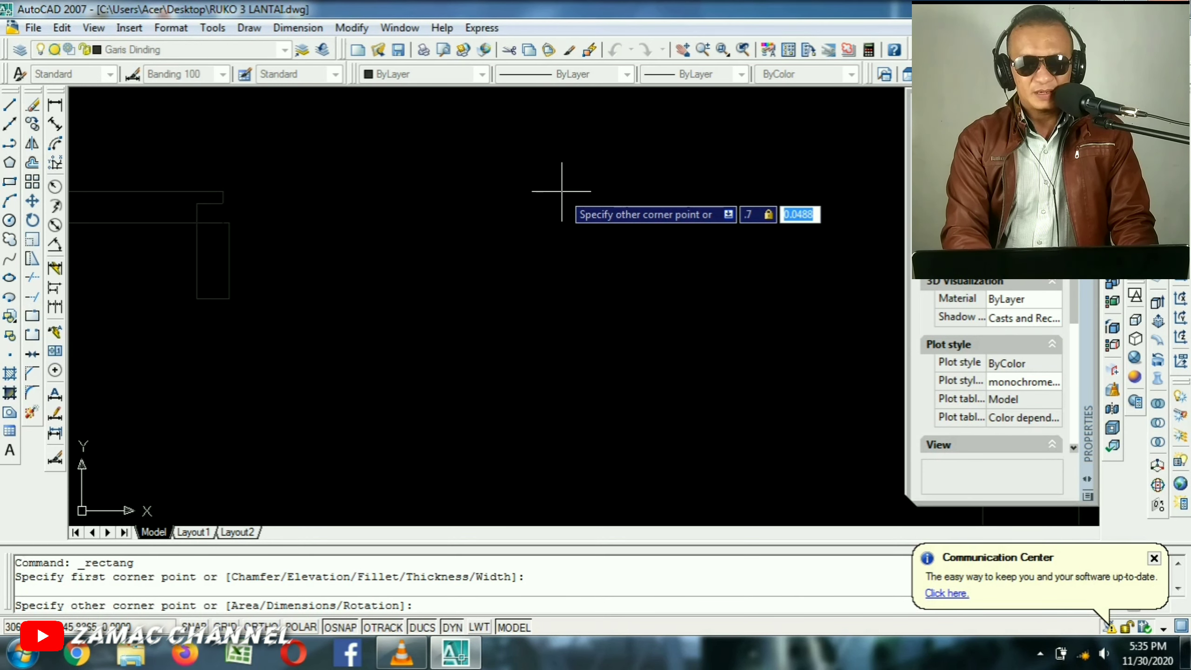
{"action": "type", "text": "."}
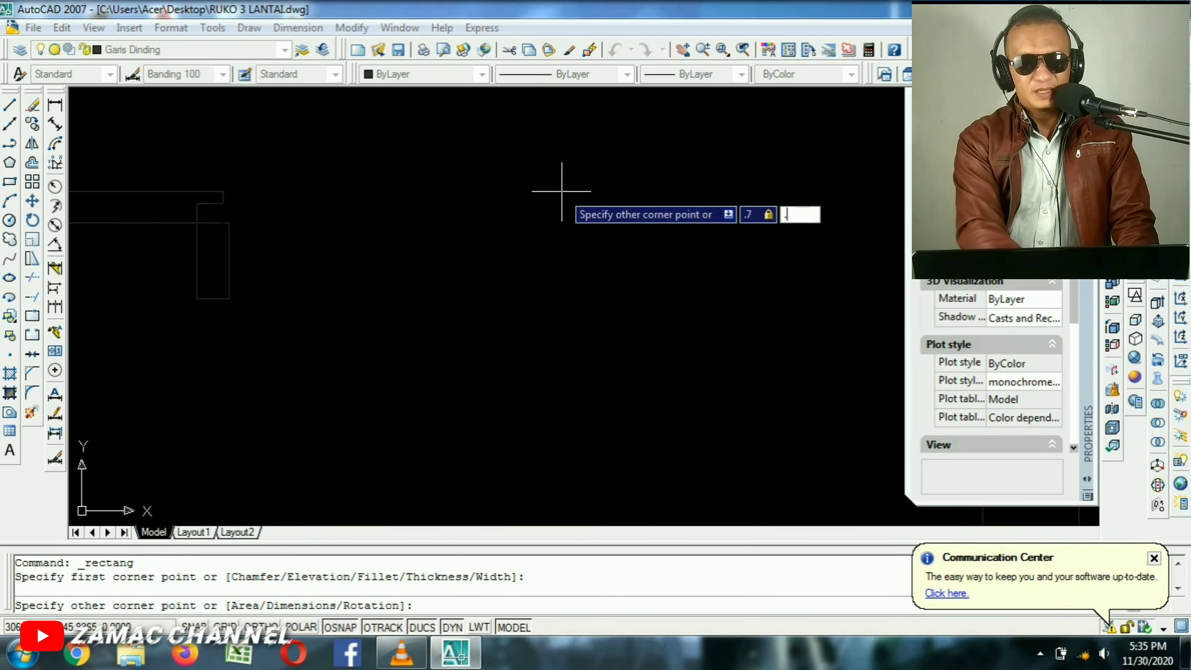
{"action": "type", "text": "03"}
{"action": "key", "text": "Return"}
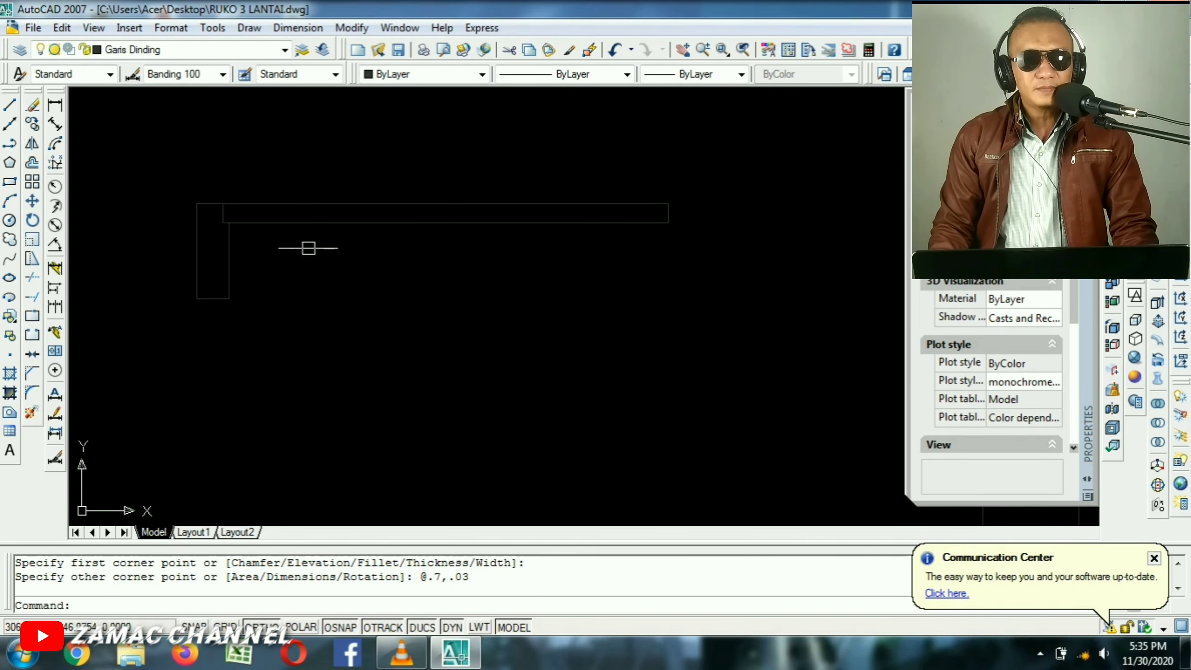
Mirror the notched profile about a vertical line through the midpoint of the long rectangle's lower edge, keeping the source.
{"action": "middle_click_drag", "start_coordinate": [308, 247], "coordinate": [425, 270]}
{"action": "middle_click_drag", "start_coordinate": [618, 263], "coordinate": [566, 273]}
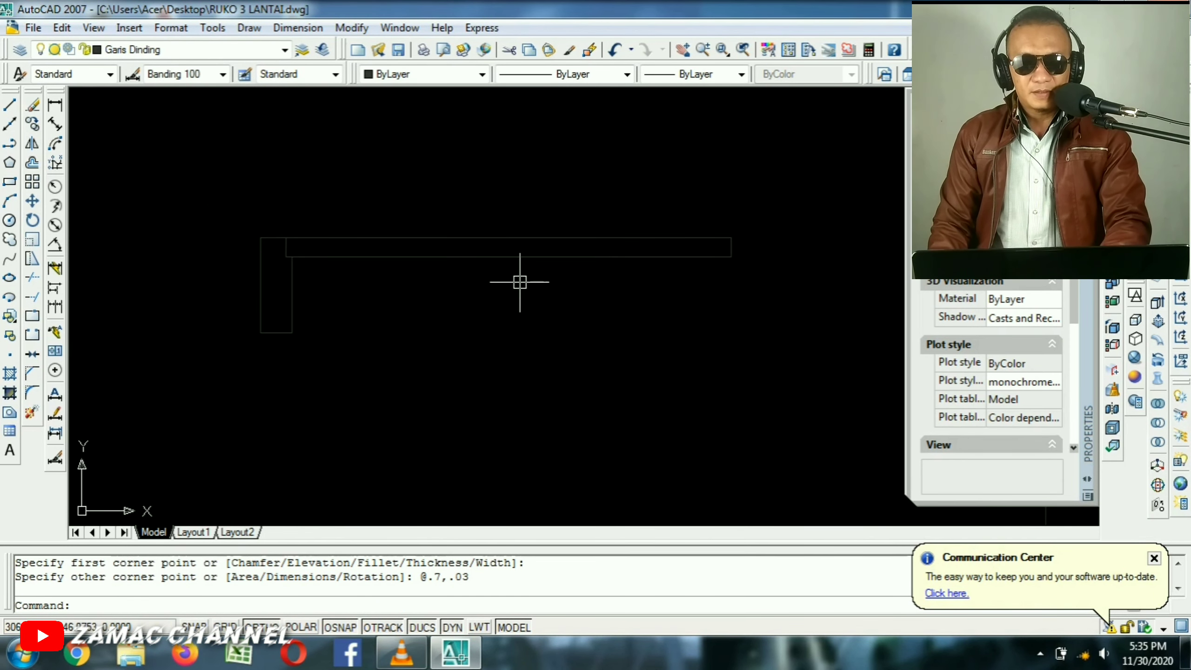
{"action": "type", "text": "m"}
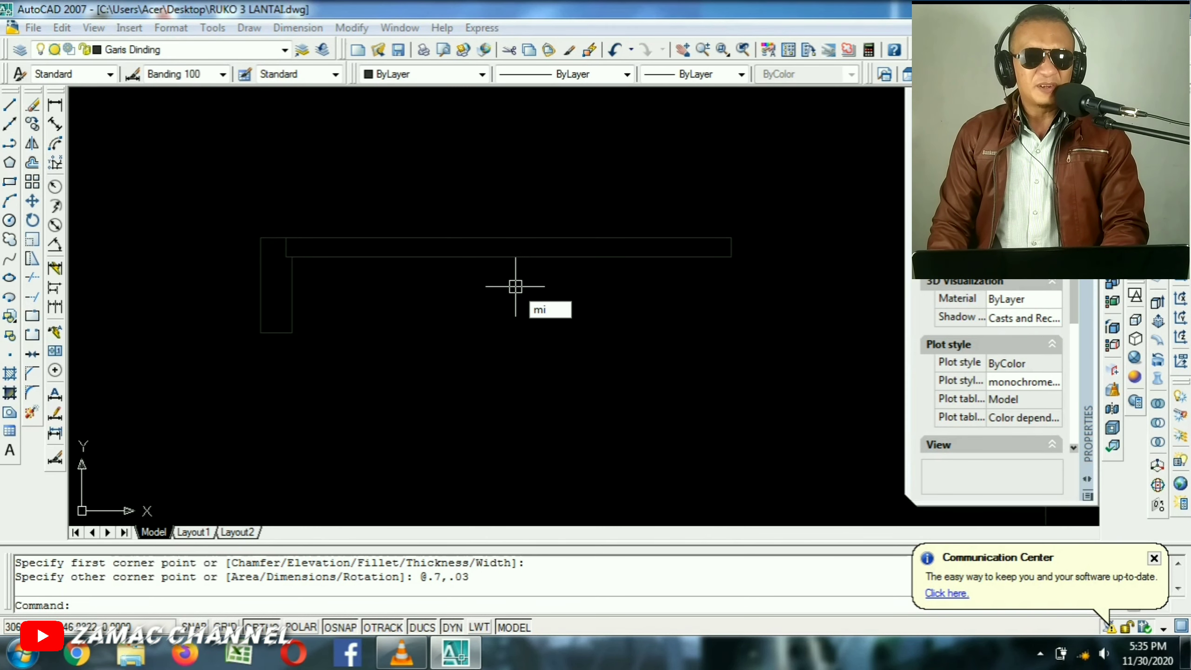
{"action": "type", "text": "i"}
{"action": "key", "text": "Return"}
{"action": "left_click", "coordinate": [294, 315]}
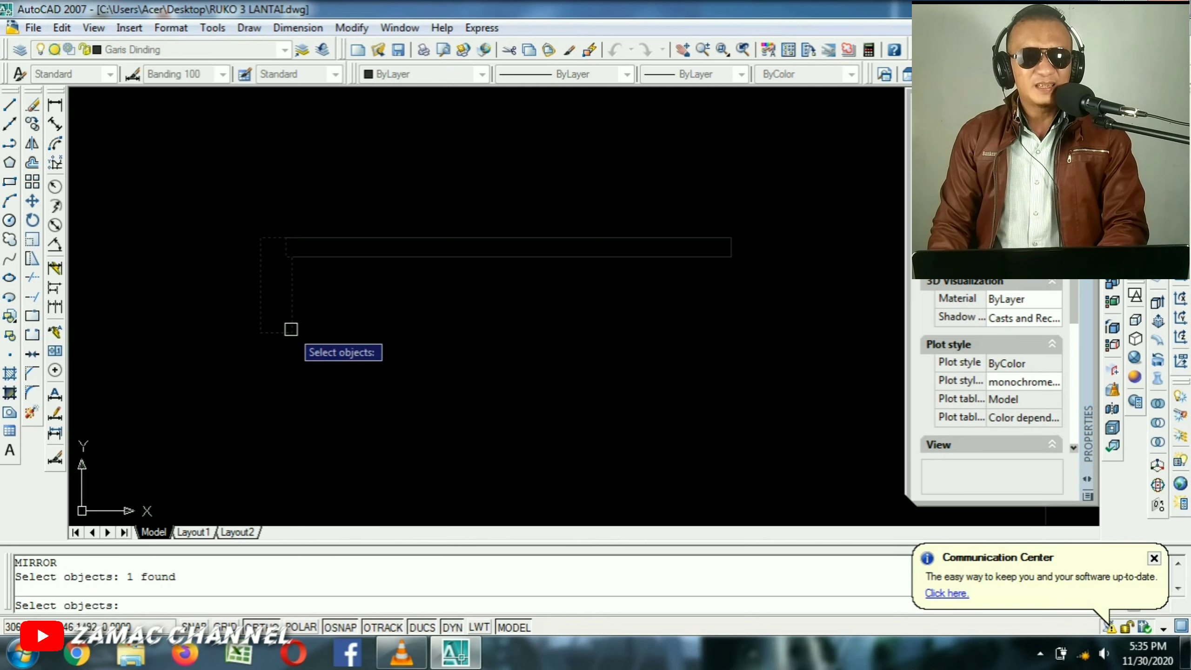
{"action": "key", "text": "Return"}
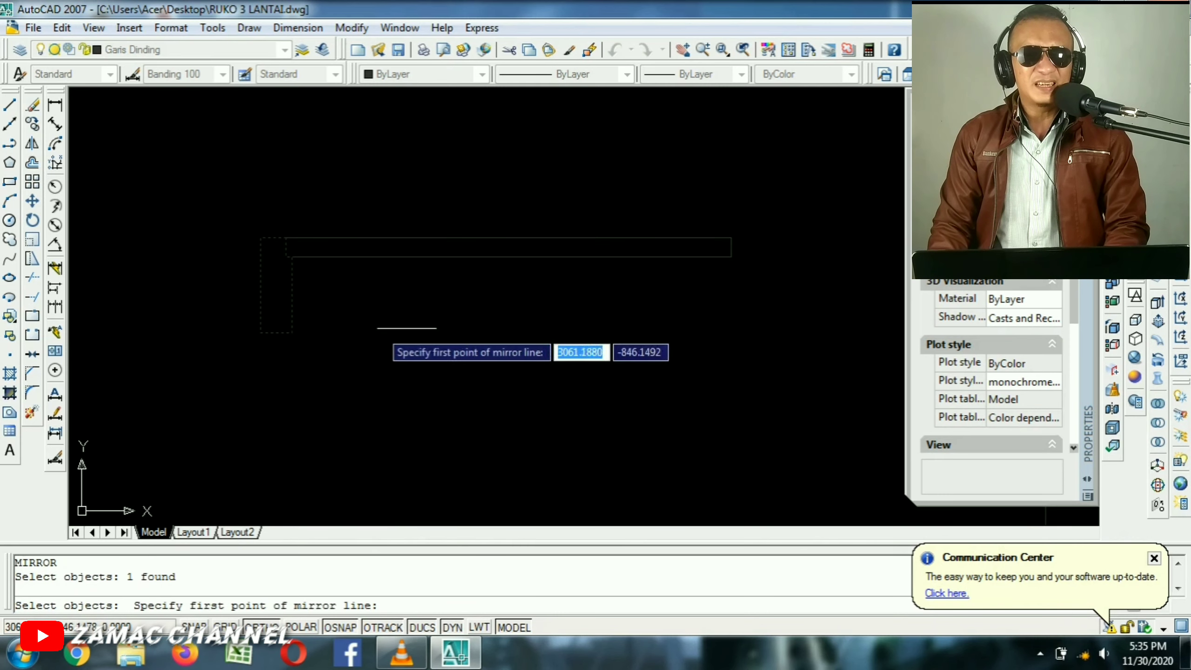
{"action": "left_click", "coordinate": [509, 257]}
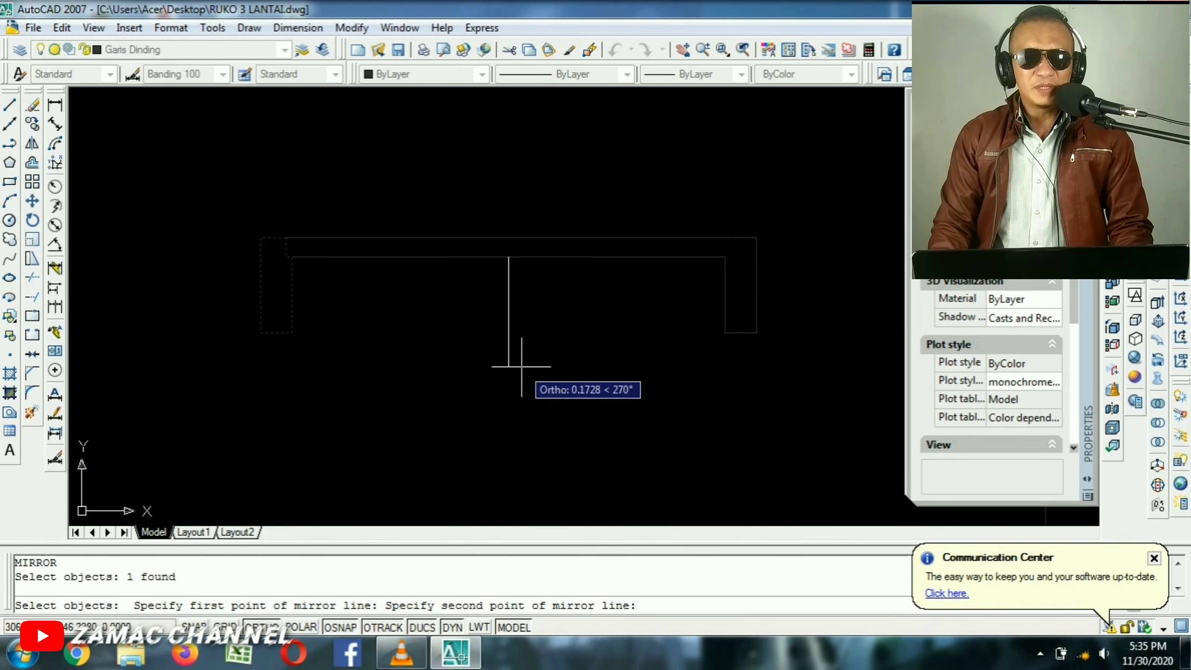
{"action": "left_click", "coordinate": [519, 389]}
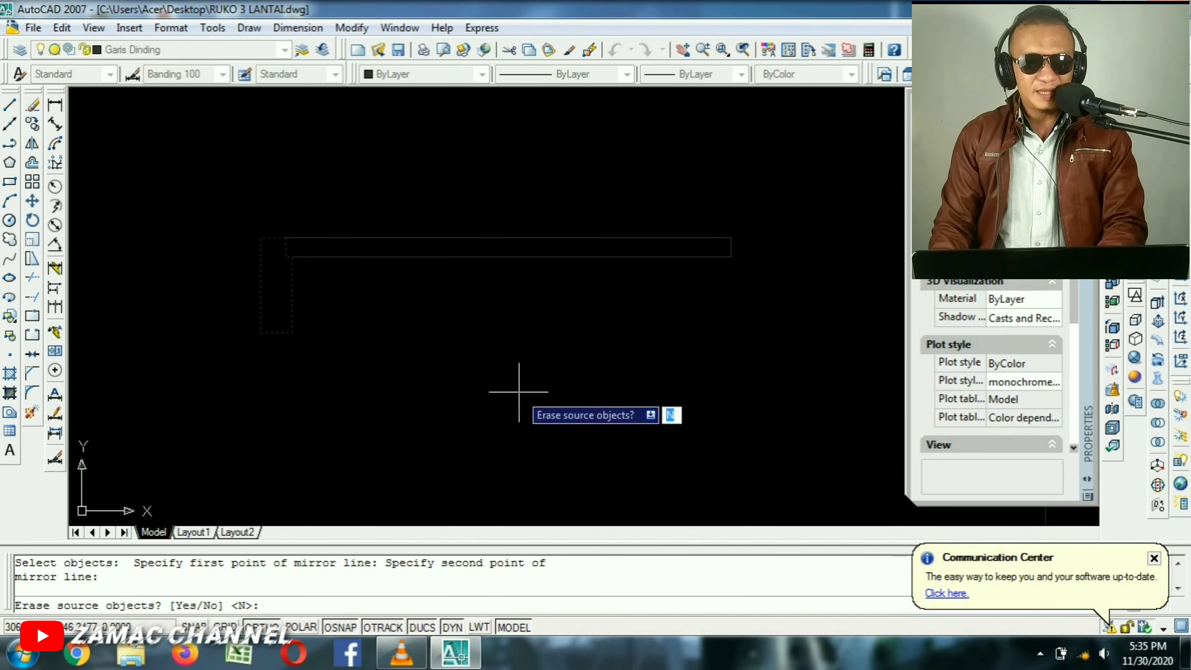
{"action": "key", "text": "Return"}
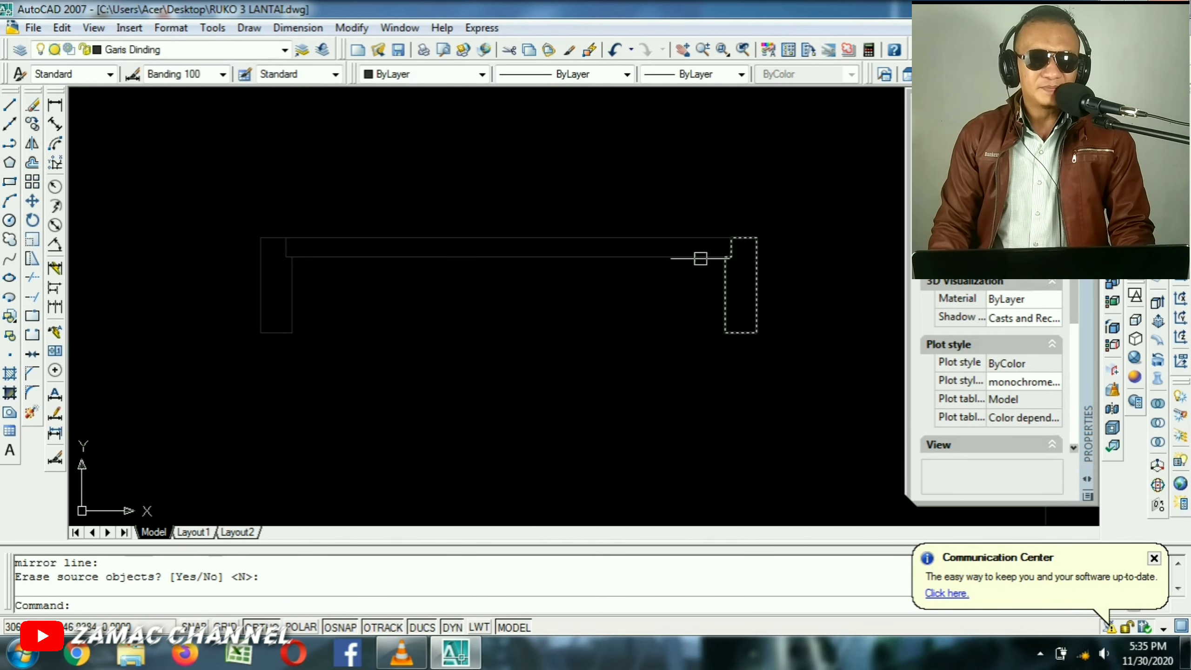
Rotate the 0.7 by 0.03 door leaf 90° counterclockwise about its upper-left corner at the left frame profile.
{"action": "scroll", "coordinate": [535, 328], "scroll_direction": "down", "scroll_amount": 4}
{"action": "scroll", "coordinate": [508, 314], "scroll_direction": "up", "scroll_amount": 5}
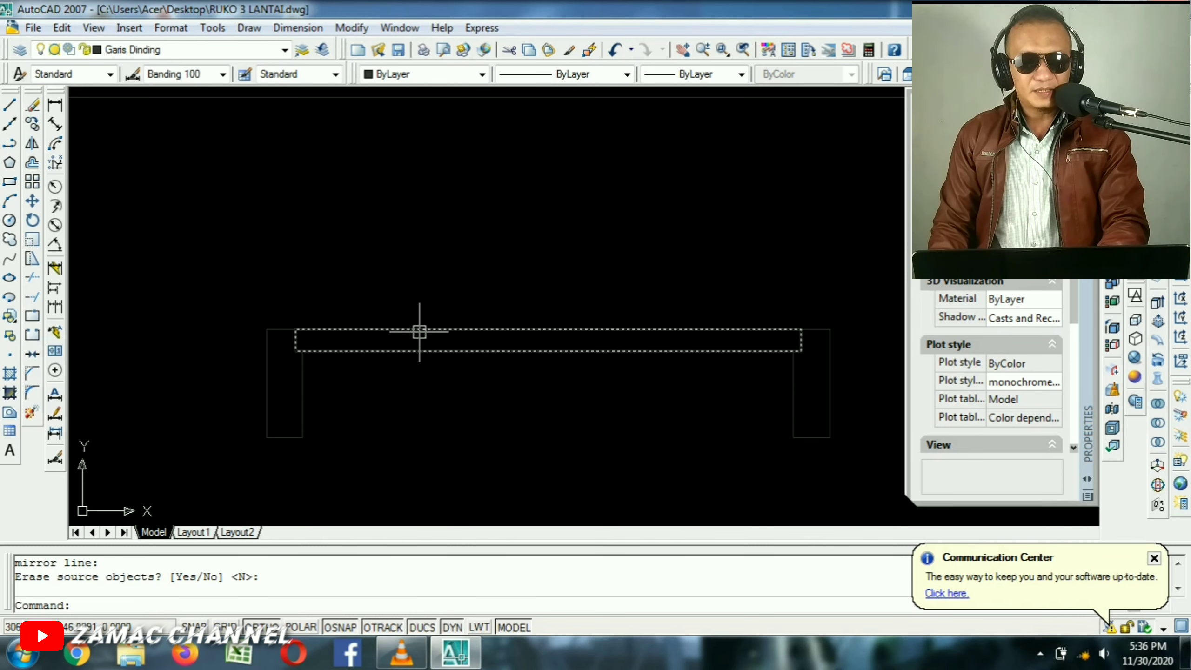
{"action": "type", "text": "ro"}
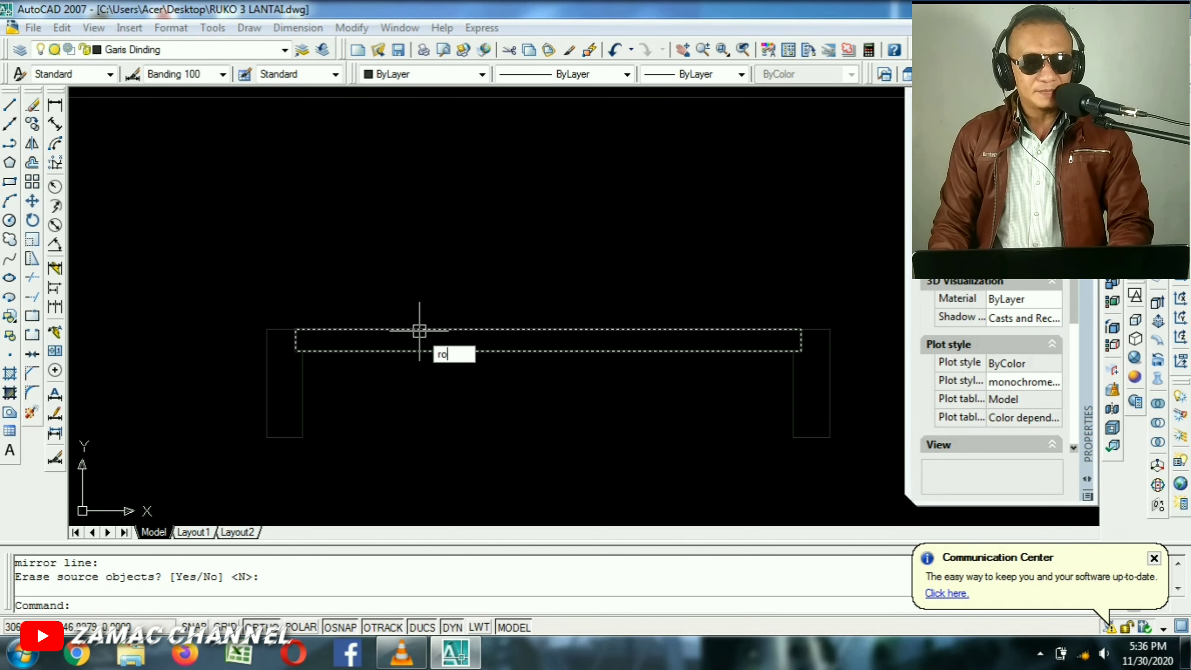
{"action": "key", "text": "Return"}
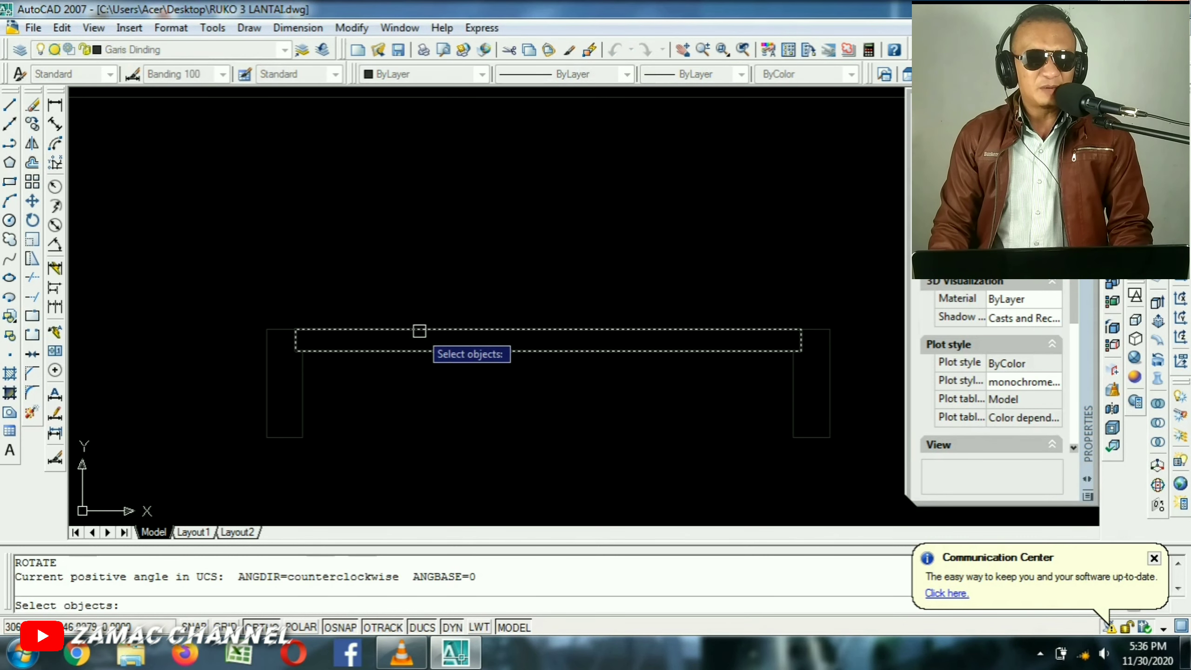
{"action": "left_click", "coordinate": [354, 329]}
{"action": "scroll", "coordinate": [306, 340], "scroll_direction": "up", "scroll_amount": 5}
{"action": "left_click", "coordinate": [311, 345]}
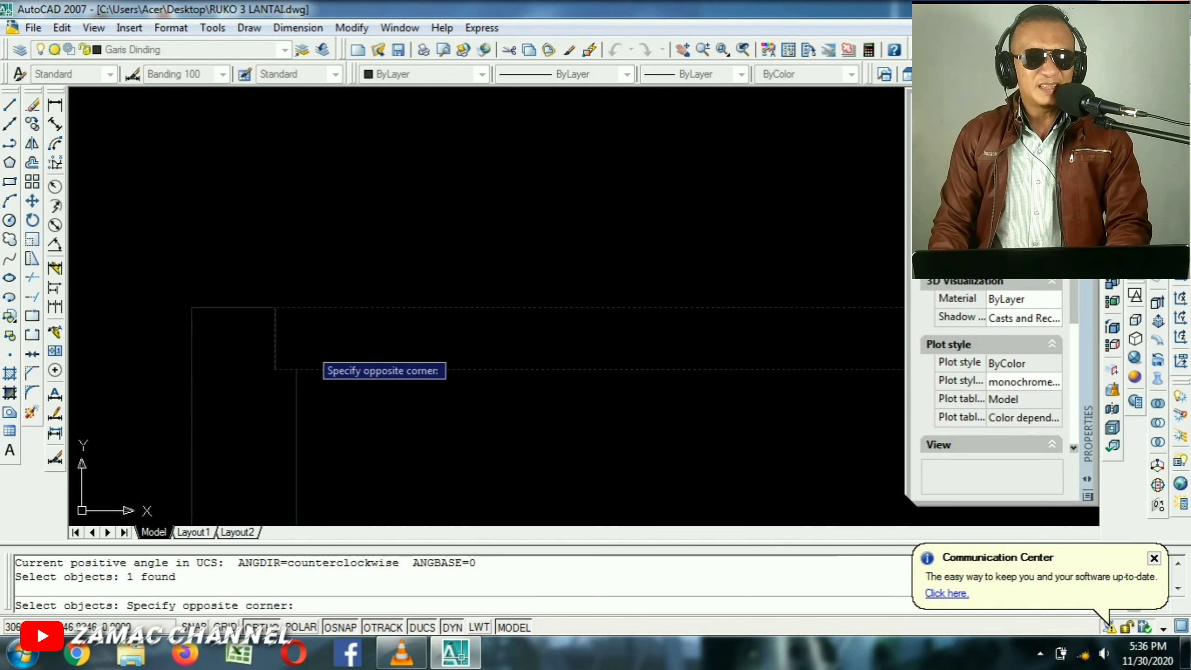
{"action": "left_click", "coordinate": [309, 347]}
{"action": "left_click", "coordinate": [329, 337]}
{"action": "key", "text": "Return"}
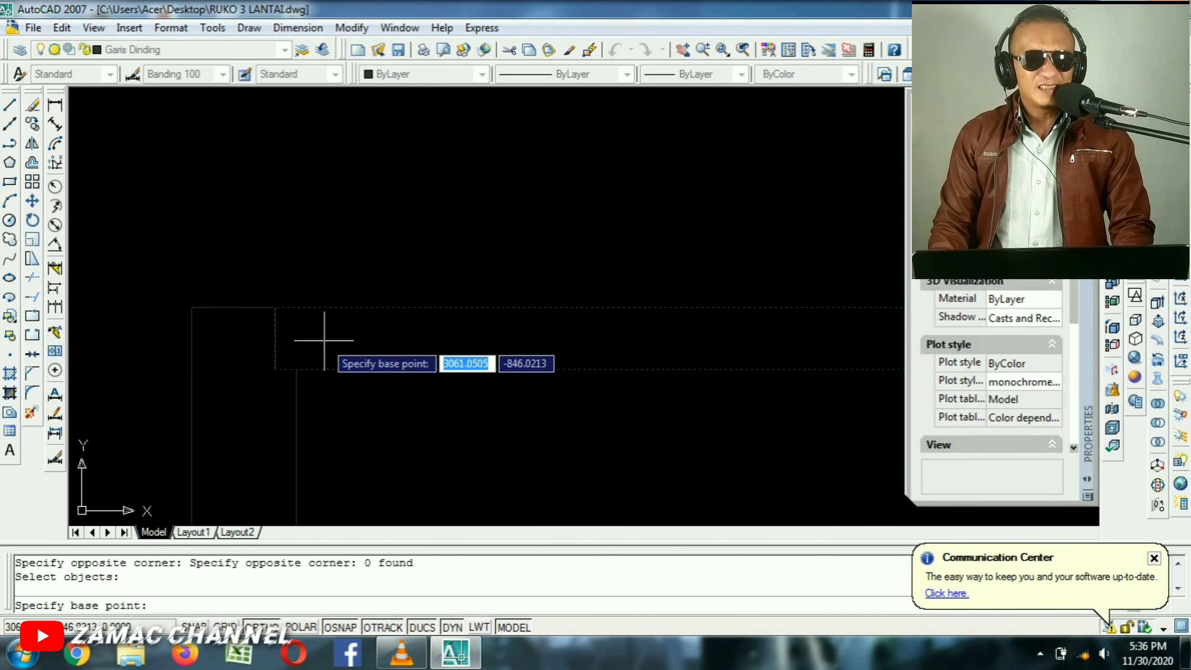
{"action": "left_click", "coordinate": [275, 307]}
{"action": "scroll", "coordinate": [298, 192], "scroll_direction": "down", "scroll_amount": 4}
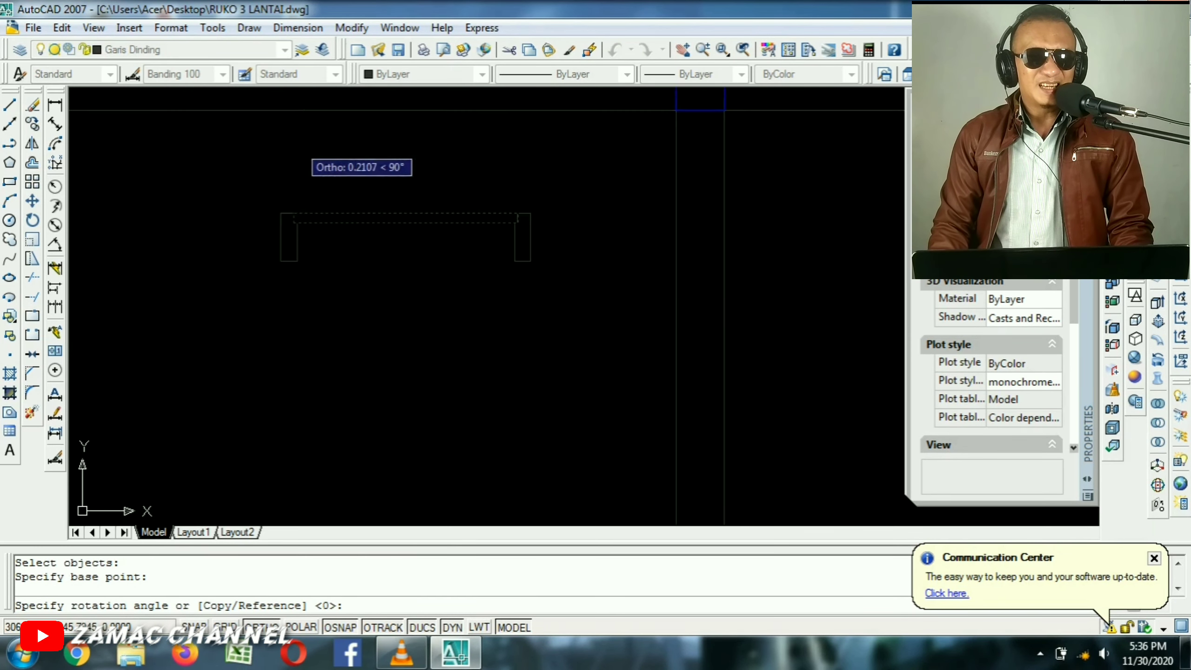
{"action": "middle_click_drag", "start_coordinate": [317, 145], "coordinate": [357, 358]}
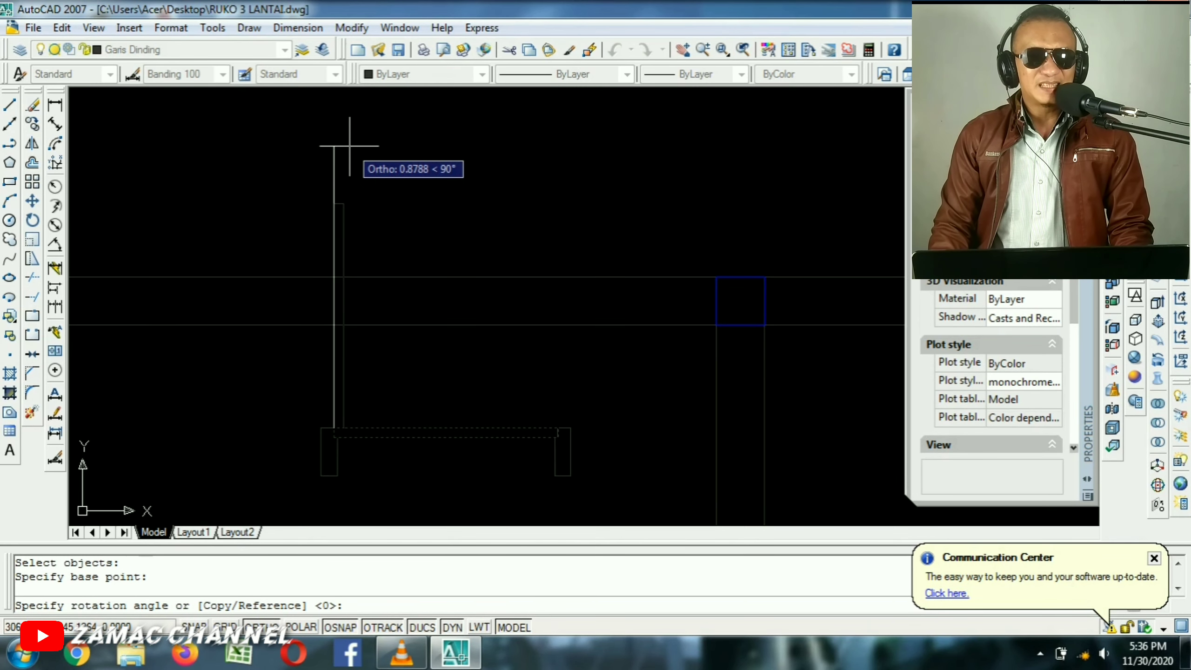
{"action": "left_click", "coordinate": [349, 146]}
{"action": "scroll", "coordinate": [379, 181], "scroll_direction": "down", "scroll_amount": 2}
{"action": "scroll", "coordinate": [352, 180], "scroll_direction": "up", "scroll_amount": 2}
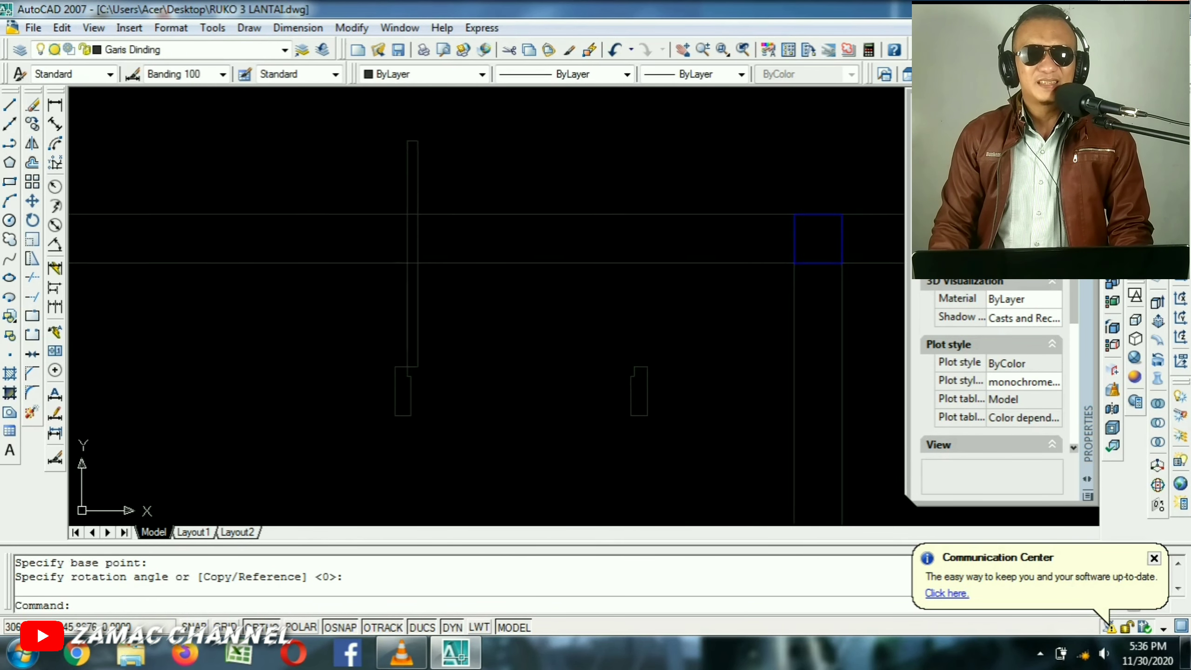
{"action": "middle_click_drag", "start_coordinate": [458, 249], "coordinate": [459, 259]}
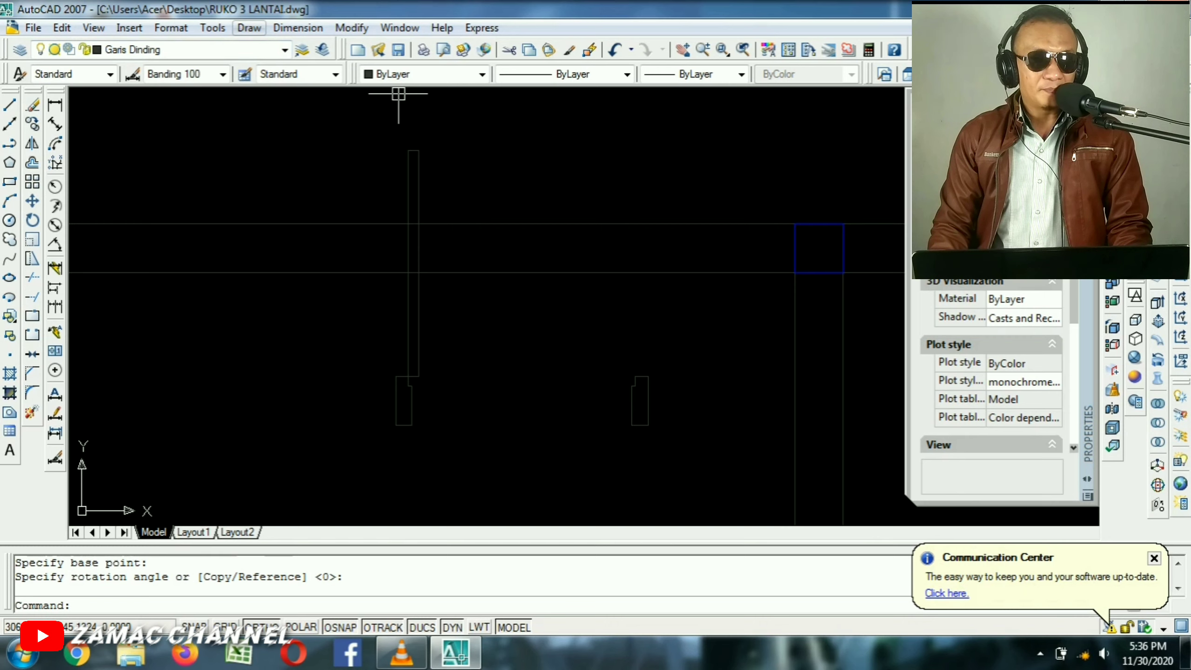
Draw the door swing arc with Center, Start, End, from the right frame's inner upper corner to the leaf's tip, centred on the hinge corner.
{"action": "left_click", "coordinate": [248, 27]}
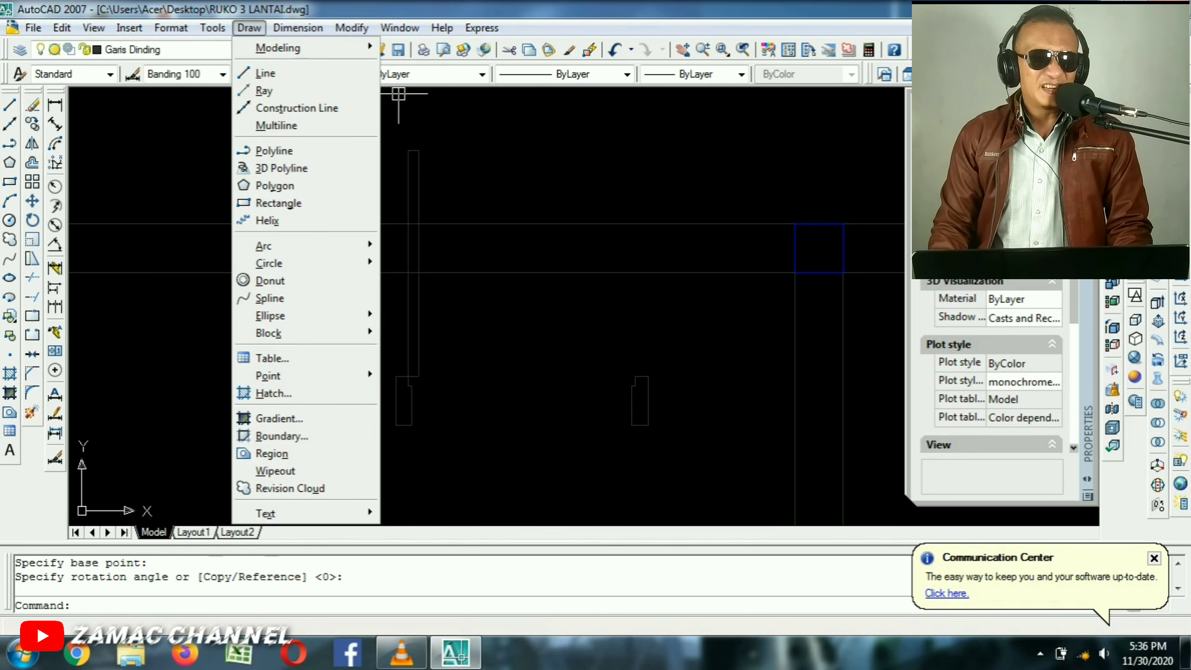
{"action": "mouse_move", "coordinate": [281, 245]}
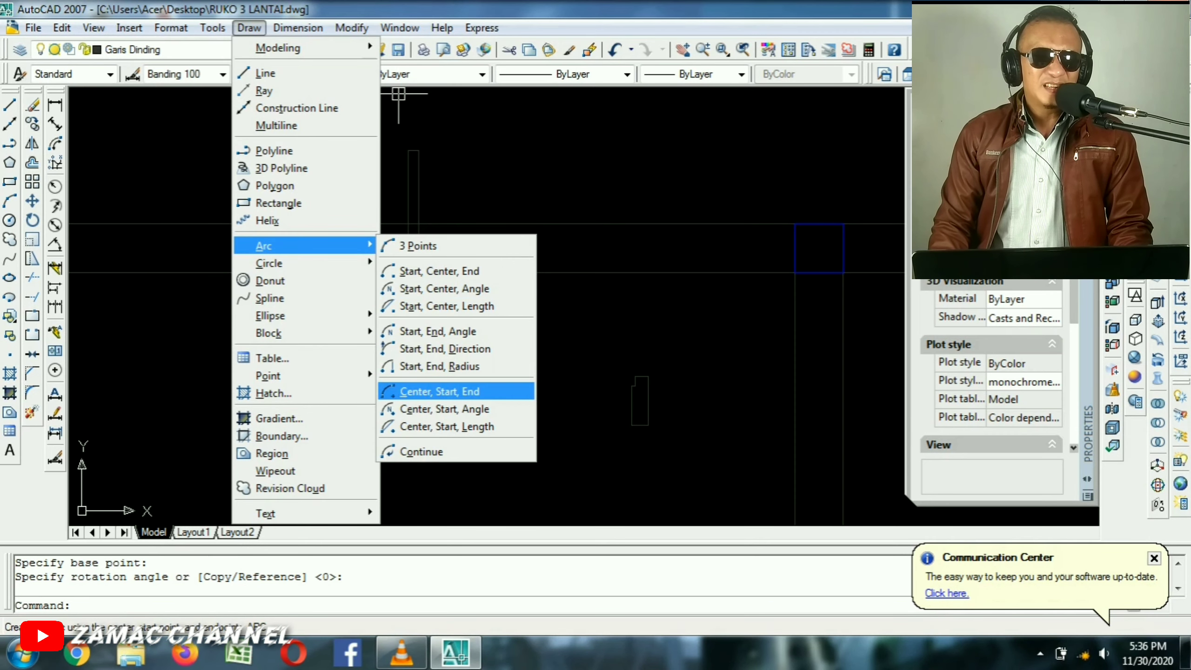
{"action": "left_click", "coordinate": [439, 391]}
{"action": "scroll", "coordinate": [473, 367], "scroll_direction": "up", "scroll_amount": 5}
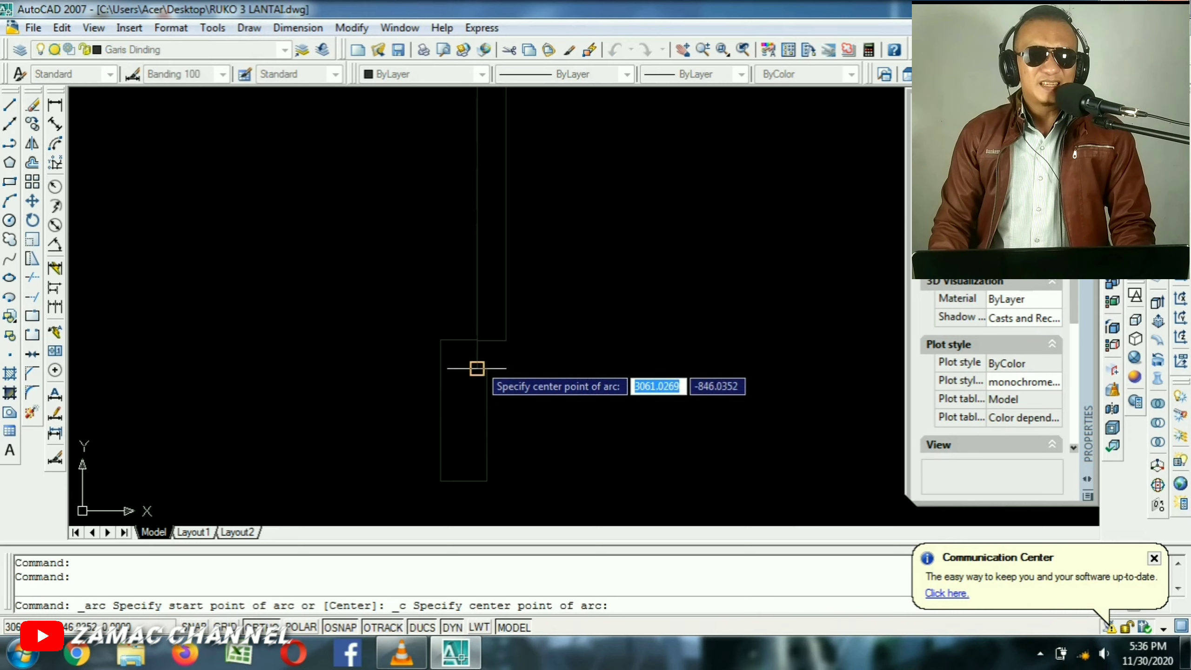
{"action": "left_click", "coordinate": [469, 340]}
{"action": "scroll", "coordinate": [461, 324], "scroll_direction": "down", "scroll_amount": 5}
{"action": "scroll", "coordinate": [562, 339], "scroll_direction": "up", "scroll_amount": 6}
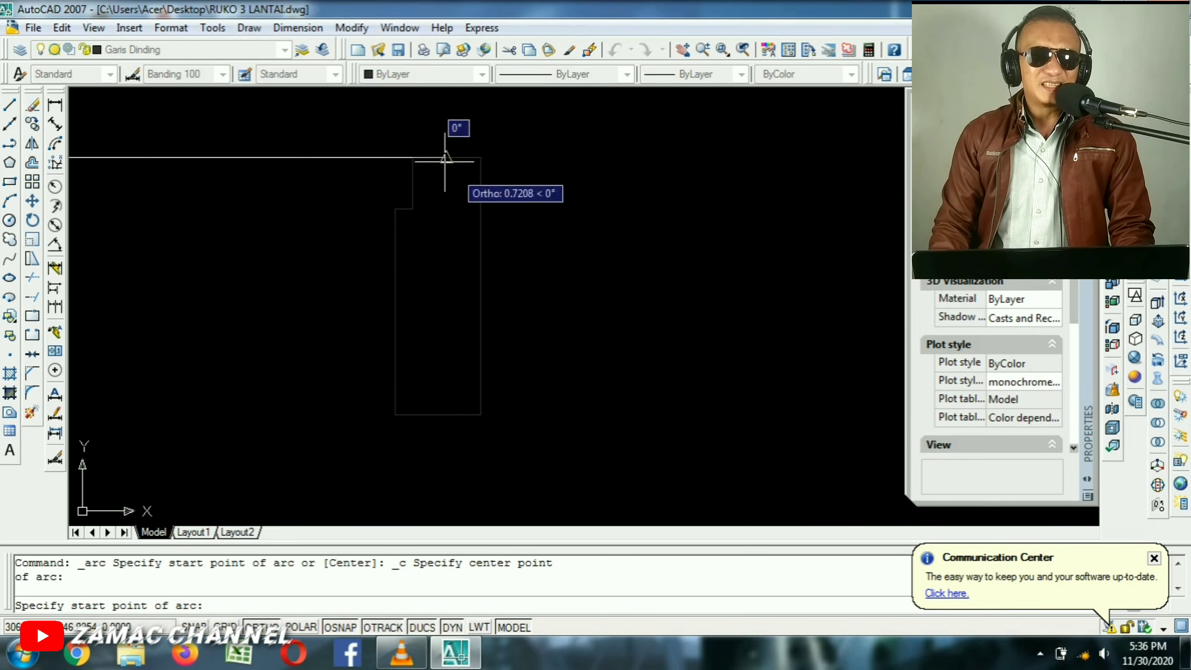
{"action": "left_click", "coordinate": [412, 156]}
{"action": "scroll", "coordinate": [366, 159], "scroll_direction": "down", "scroll_amount": 3}
{"action": "scroll", "coordinate": [576, 361], "scroll_direction": "up", "scroll_amount": 5}
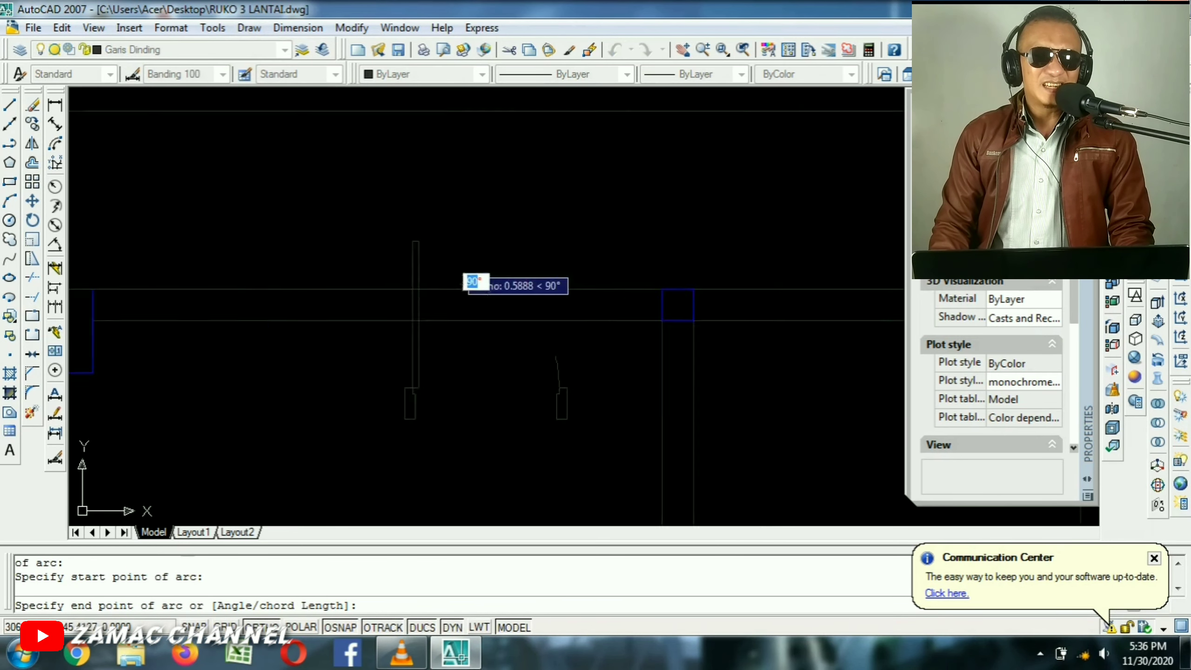
{"action": "left_click", "coordinate": [452, 260]}
{"action": "scroll", "coordinate": [396, 164], "scroll_direction": "down", "scroll_amount": 4}
{"action": "key", "text": "Escape"}
{"action": "key", "text": "Escape"}
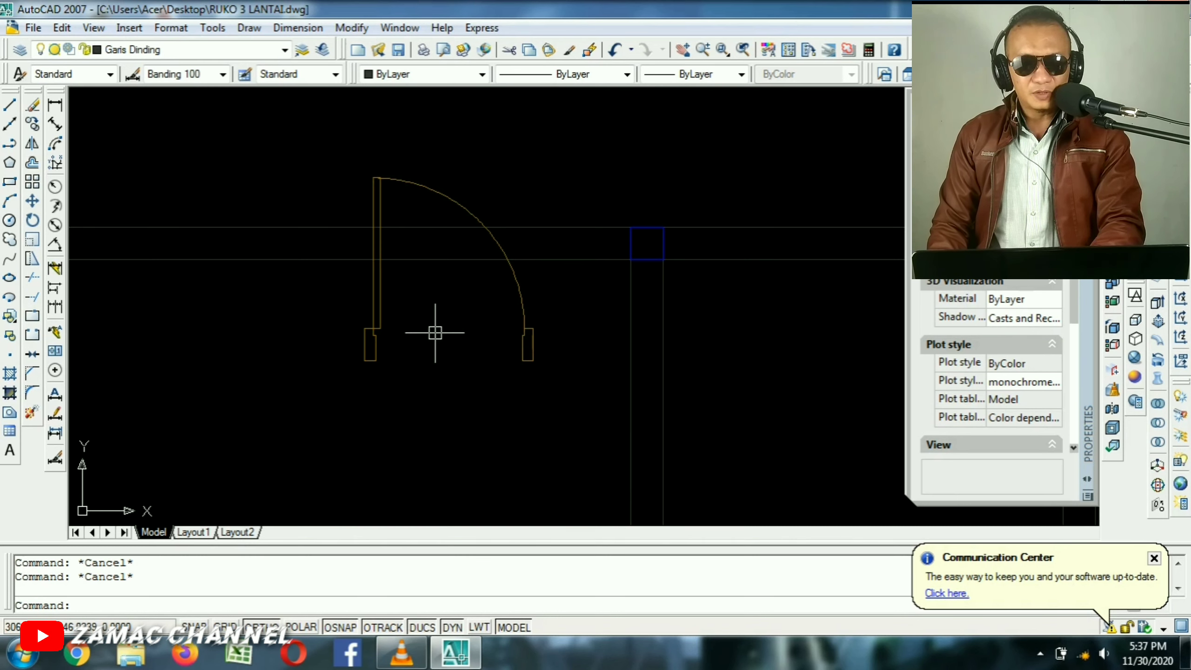
Rotate the whole door symbol 90° clockwise about the left frame profile's lower-left corner.
{"action": "type", "text": "ro"}
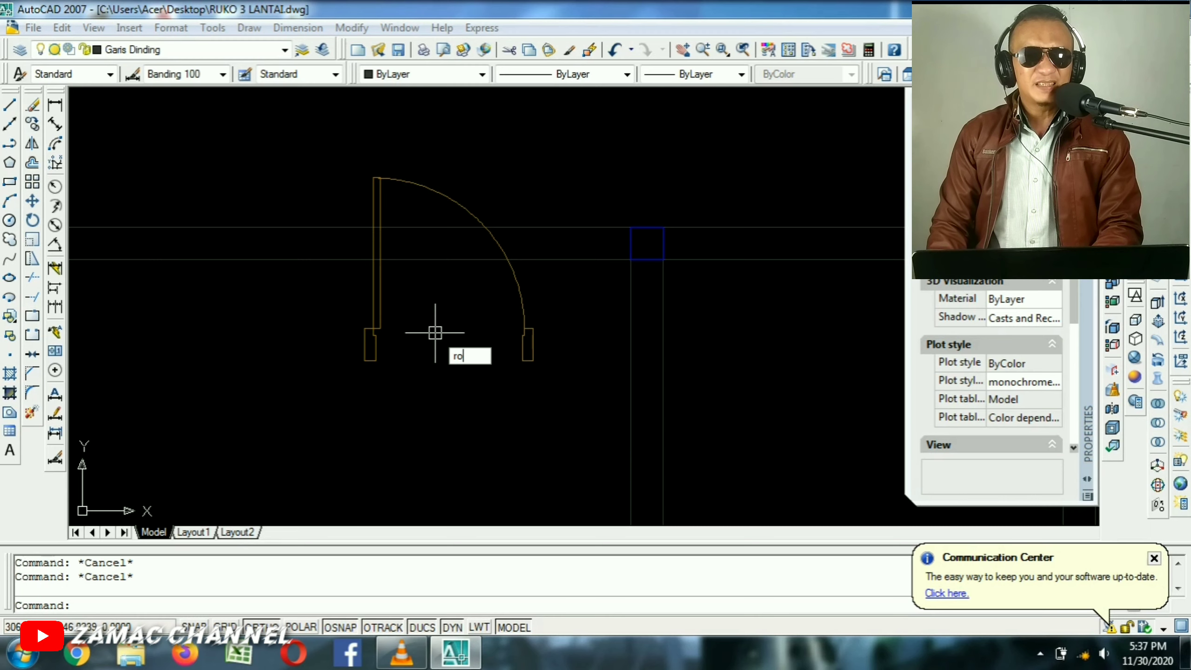
{"action": "key", "text": "Return"}
{"action": "left_click", "coordinate": [567, 301]}
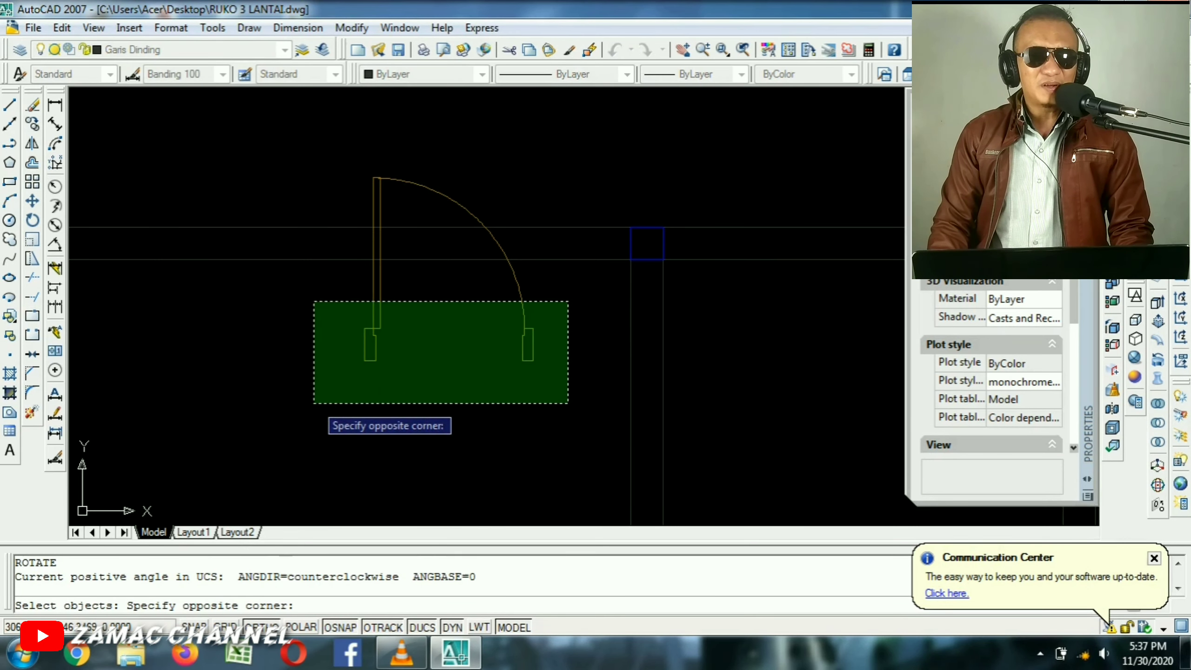
{"action": "left_click", "coordinate": [313, 402]}
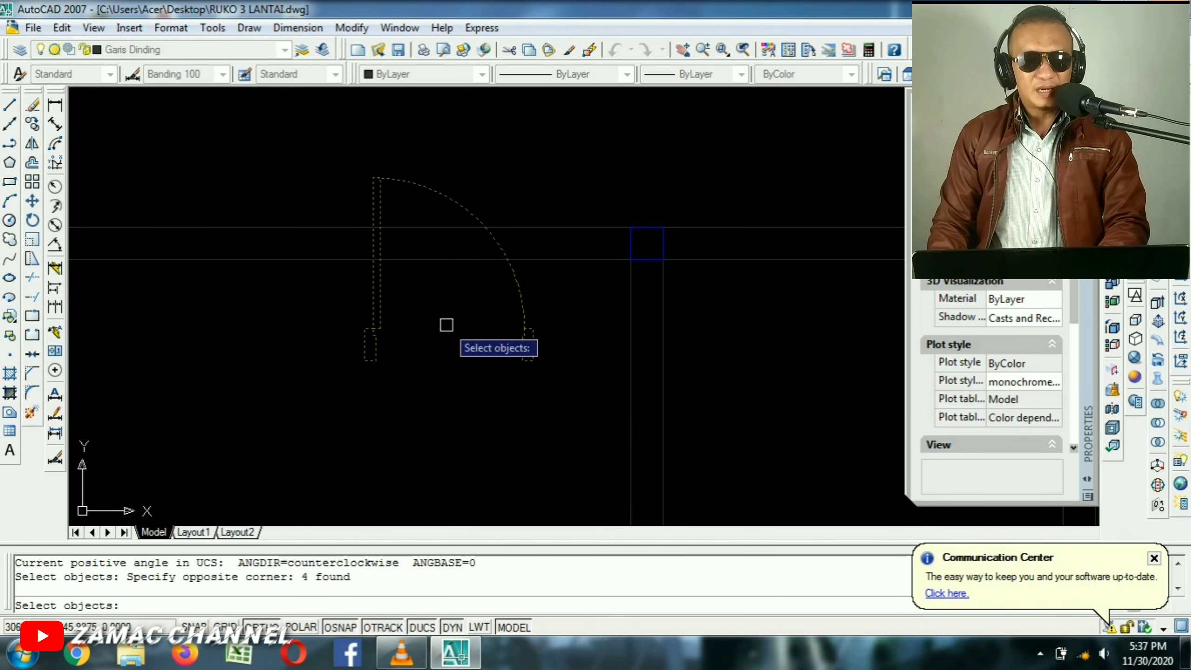
{"action": "key", "text": "Return"}
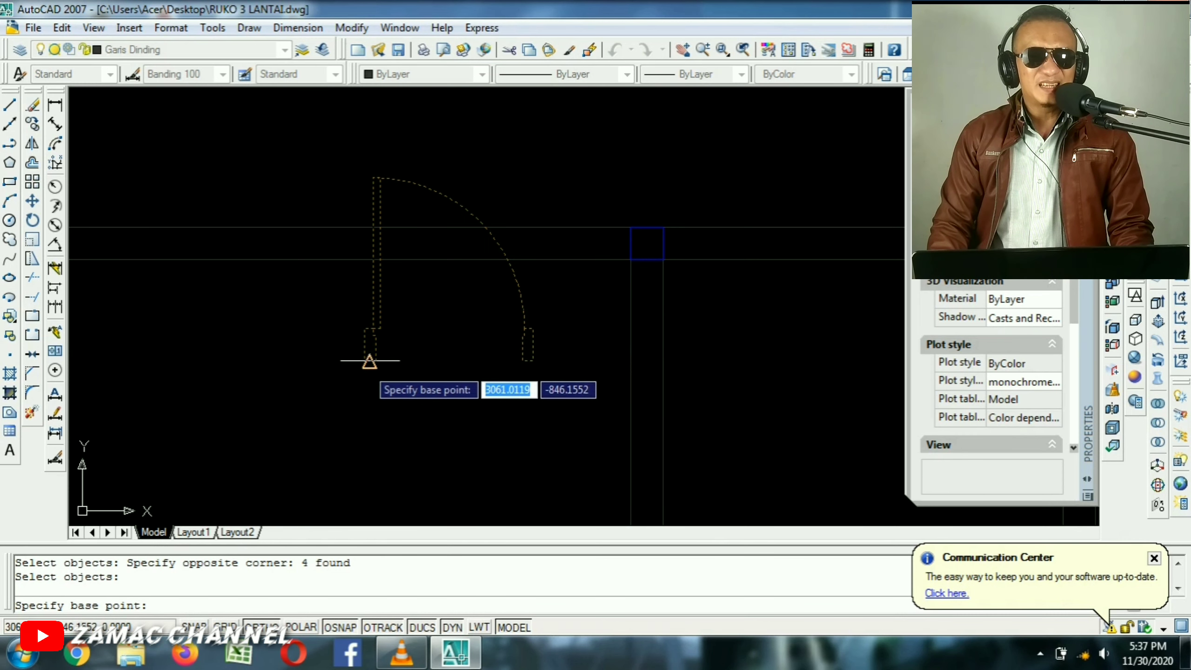
{"action": "left_click", "coordinate": [364, 361]}
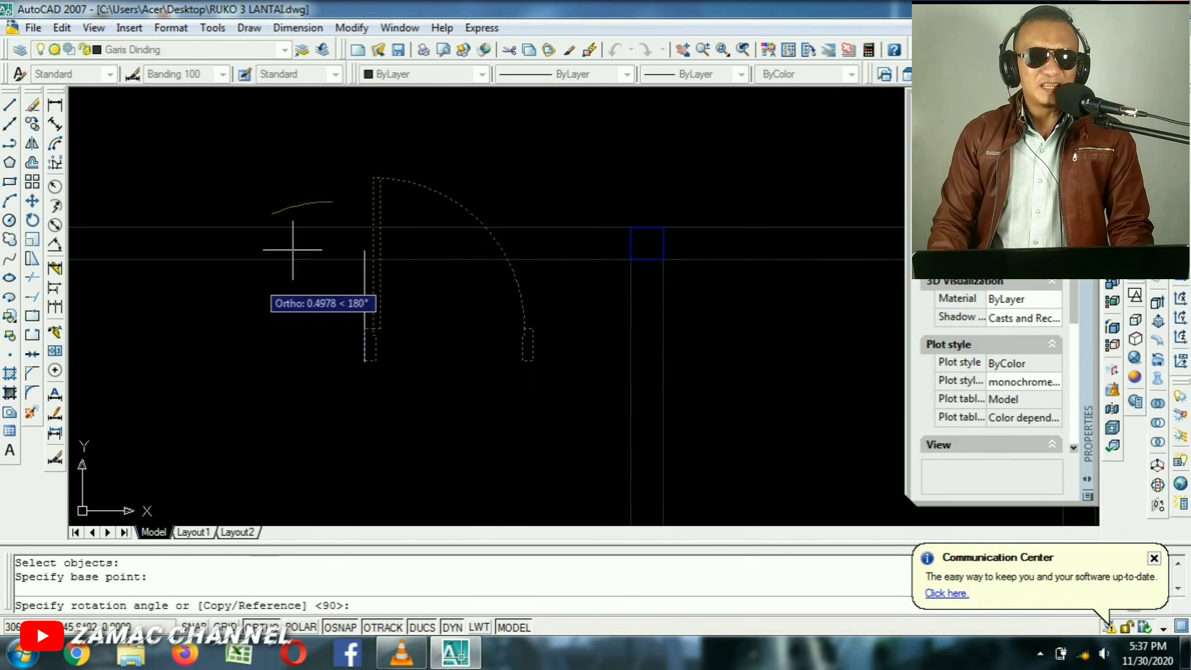
{"action": "middle_click_drag", "start_coordinate": [382, 441], "coordinate": [386, 293]}
{"action": "left_click", "coordinate": [379, 444]}
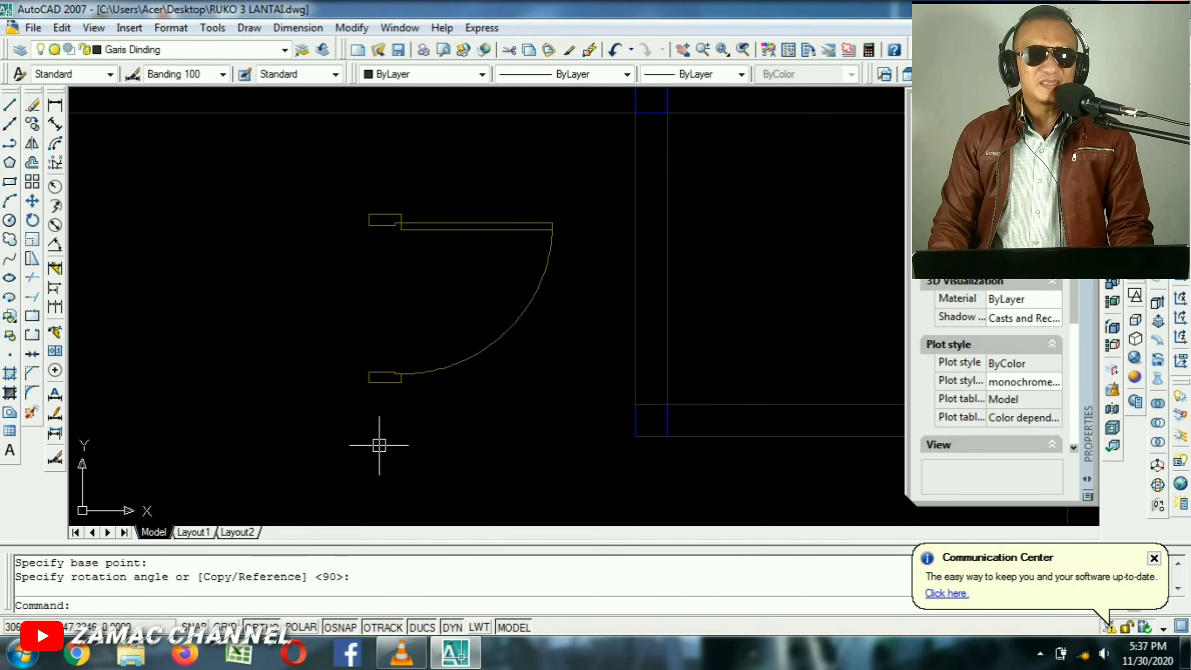
Move the door symbol by the midpoint of its upper frame's top edge to the midpoint of the small column's lower edge on the room's left wall.
{"action": "scroll", "coordinate": [427, 361], "scroll_direction": "down", "scroll_amount": 2}
{"action": "scroll", "coordinate": [373, 314], "scroll_direction": "up", "scroll_amount": 2}
{"action": "scroll", "coordinate": [453, 319], "scroll_direction": "down", "scroll_amount": 1}
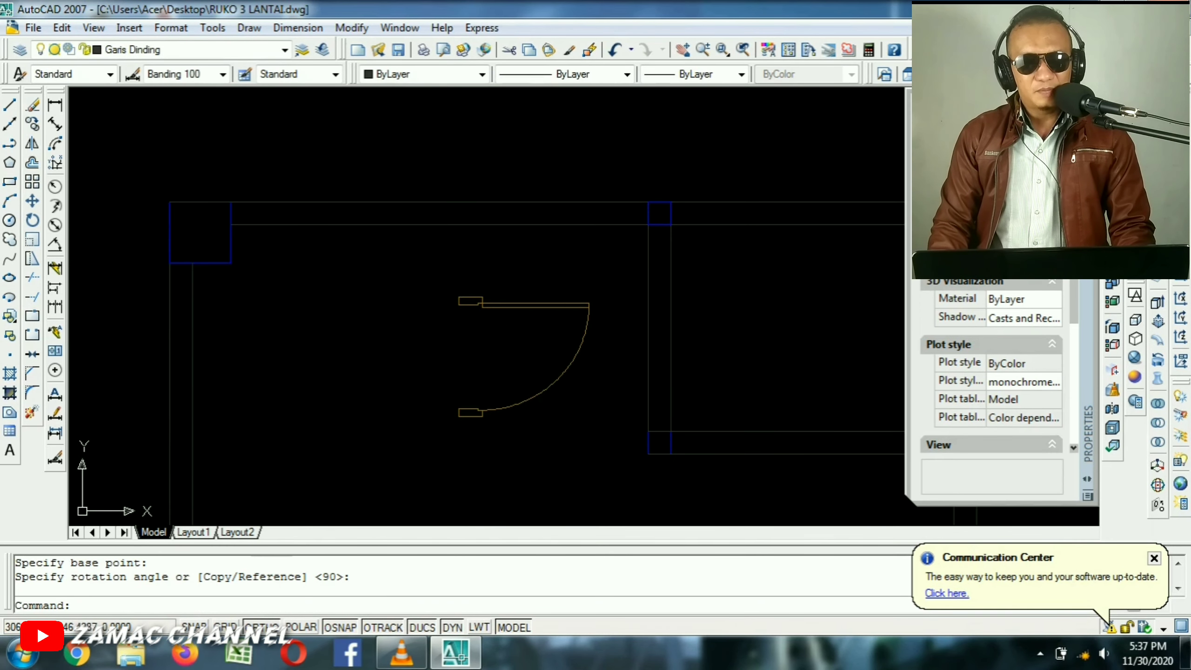
{"action": "scroll", "coordinate": [487, 329], "scroll_direction": "up", "scroll_amount": 2}
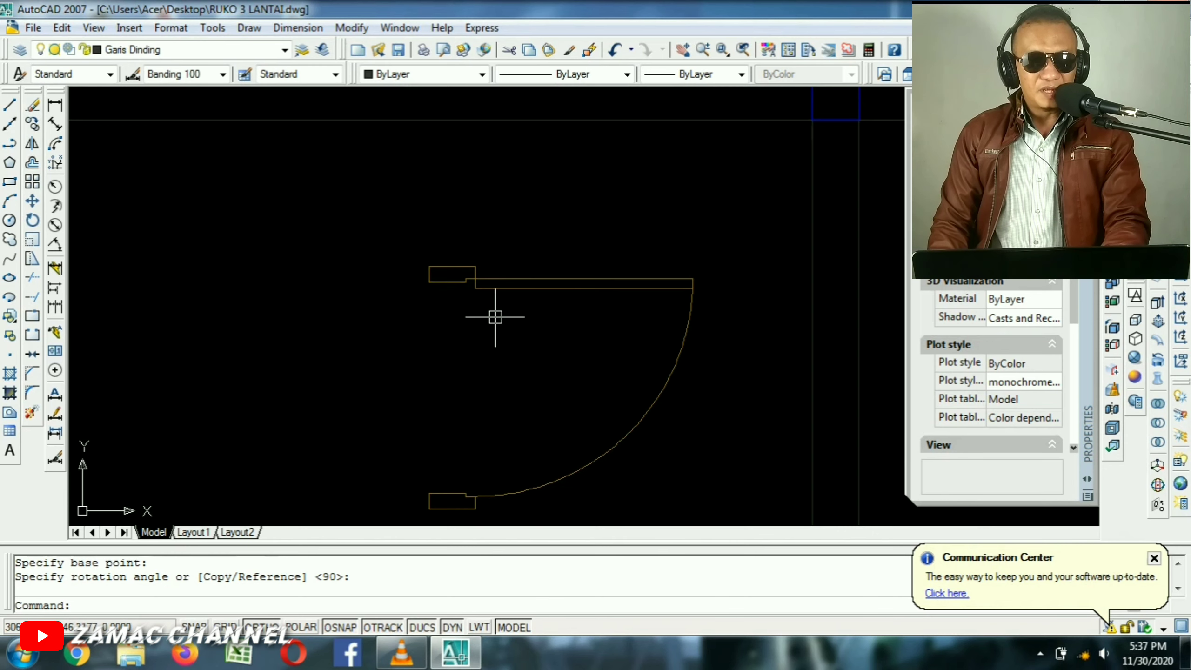
{"action": "type", "text": "m"}
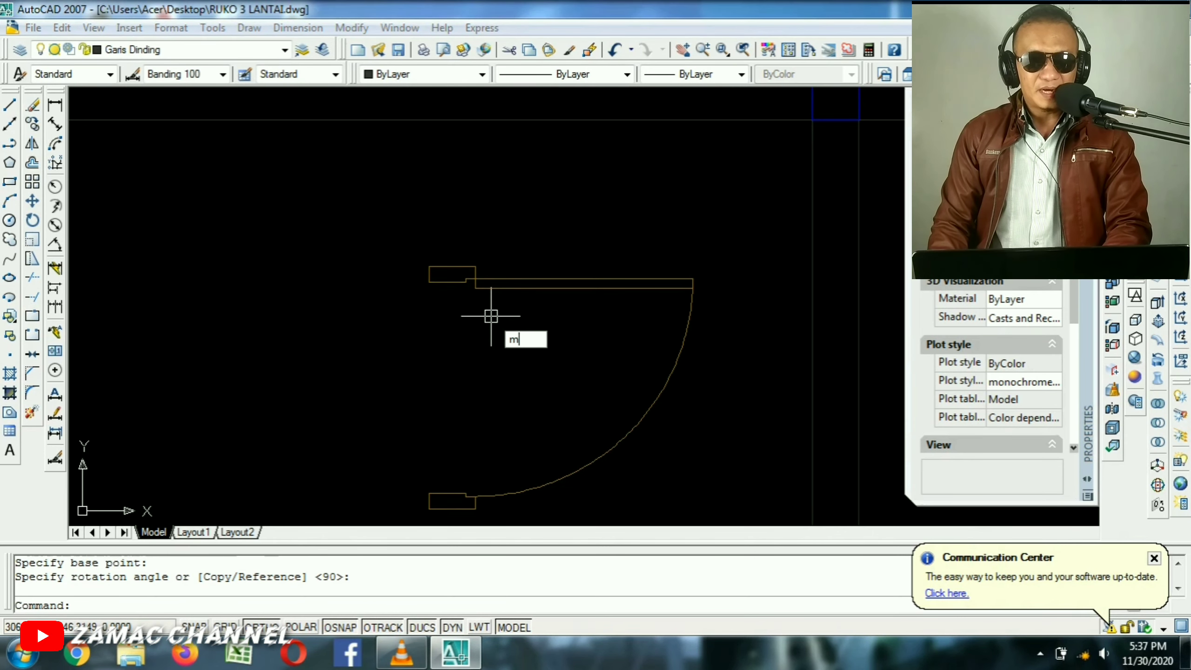
{"action": "key", "text": "Return"}
{"action": "scroll", "coordinate": [659, 220], "scroll_direction": "down", "scroll_amount": 2}
{"action": "left_click", "coordinate": [679, 212]}
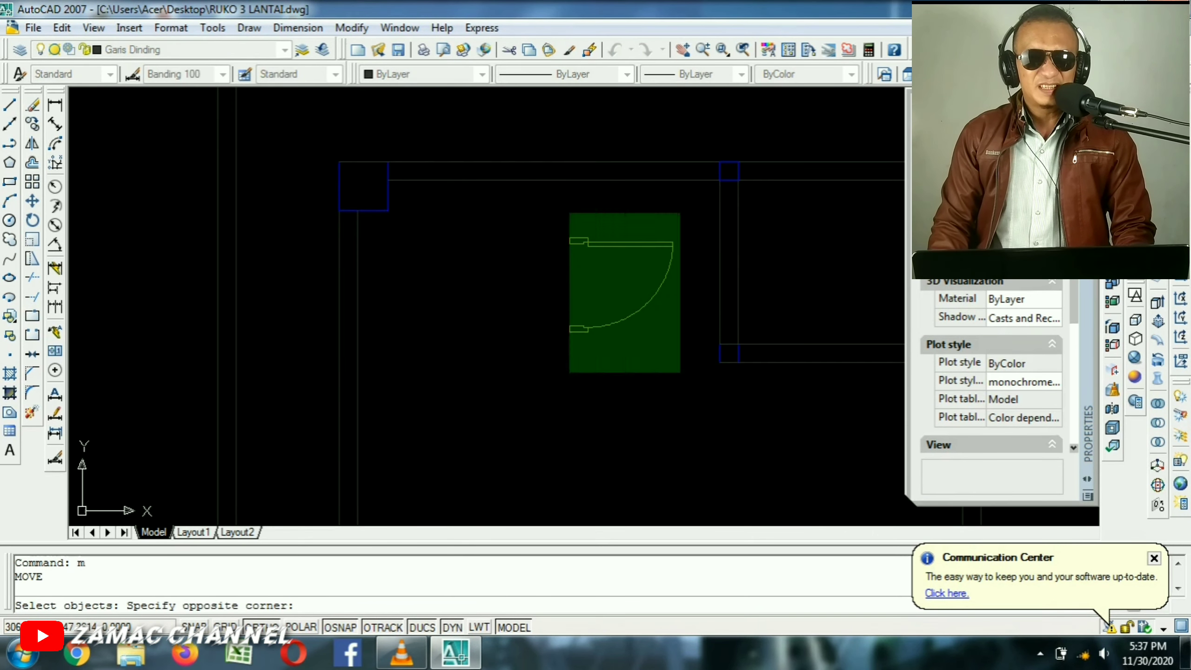
{"action": "left_click", "coordinate": [483, 387]}
{"action": "scroll", "coordinate": [629, 215], "scroll_direction": "up", "scroll_amount": 4}
{"action": "key", "text": "Return"}
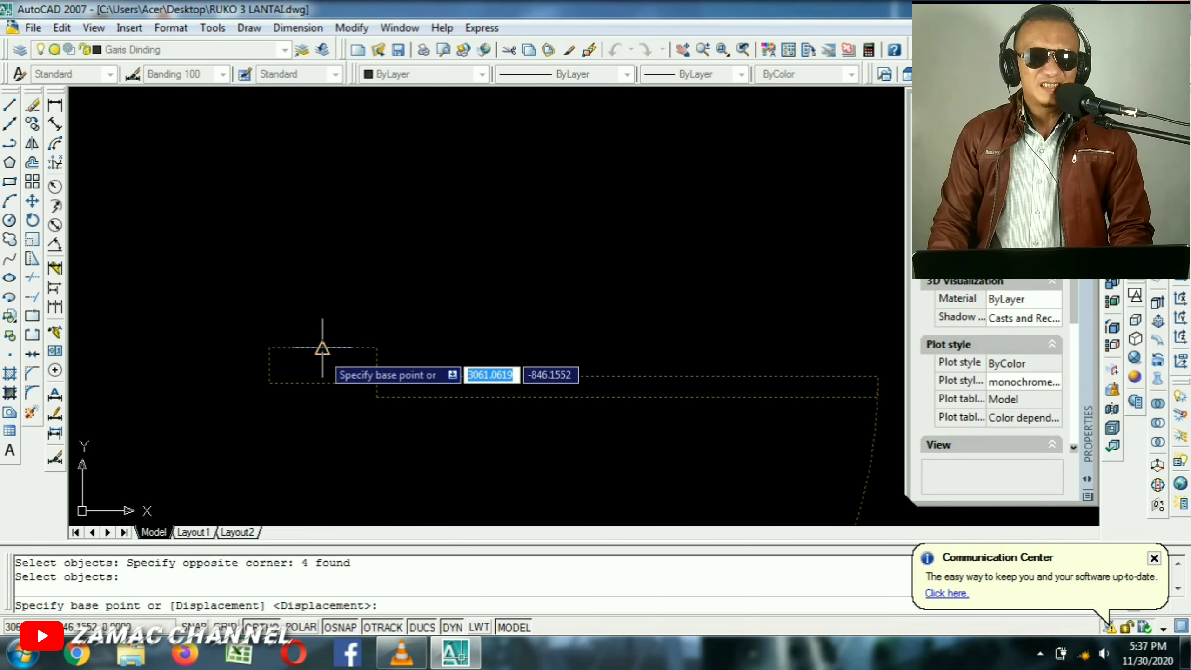
{"action": "left_click", "coordinate": [322, 347]}
{"action": "scroll", "coordinate": [338, 301], "scroll_direction": "down", "scroll_amount": 4}
{"action": "scroll", "coordinate": [470, 239], "scroll_direction": "up", "scroll_amount": 4}
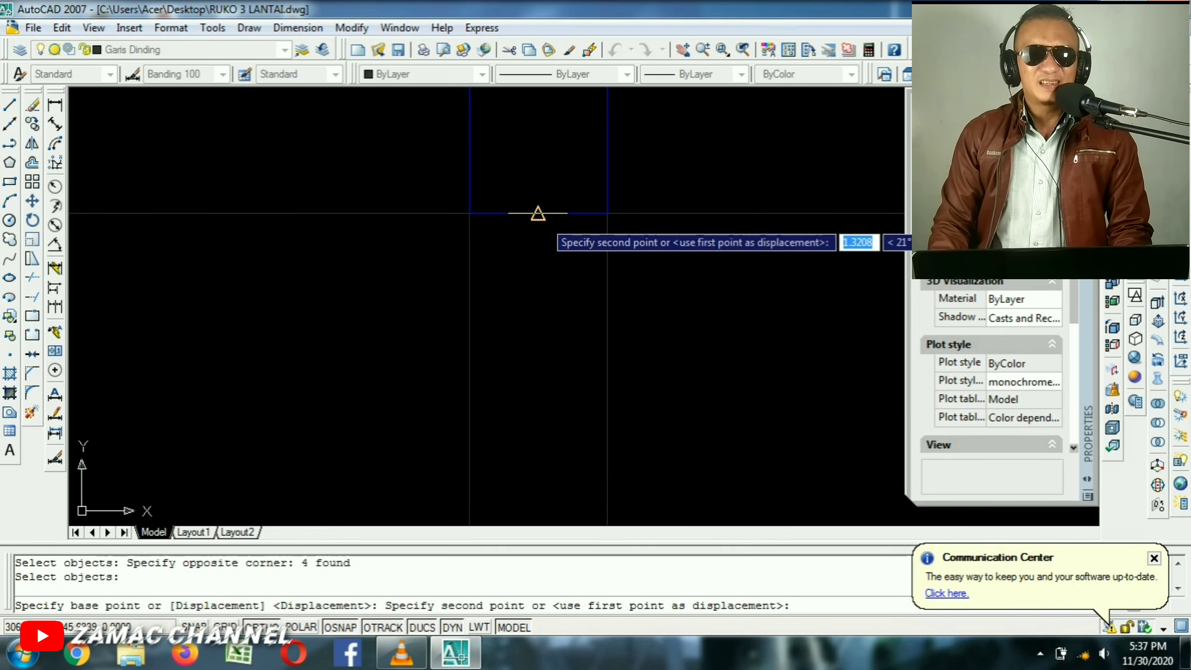
{"action": "left_click", "coordinate": [537, 214]}
{"action": "scroll", "coordinate": [611, 365], "scroll_direction": "up", "scroll_amount": 3}
{"action": "scroll", "coordinate": [569, 305], "scroll_direction": "down", "scroll_amount": 3}
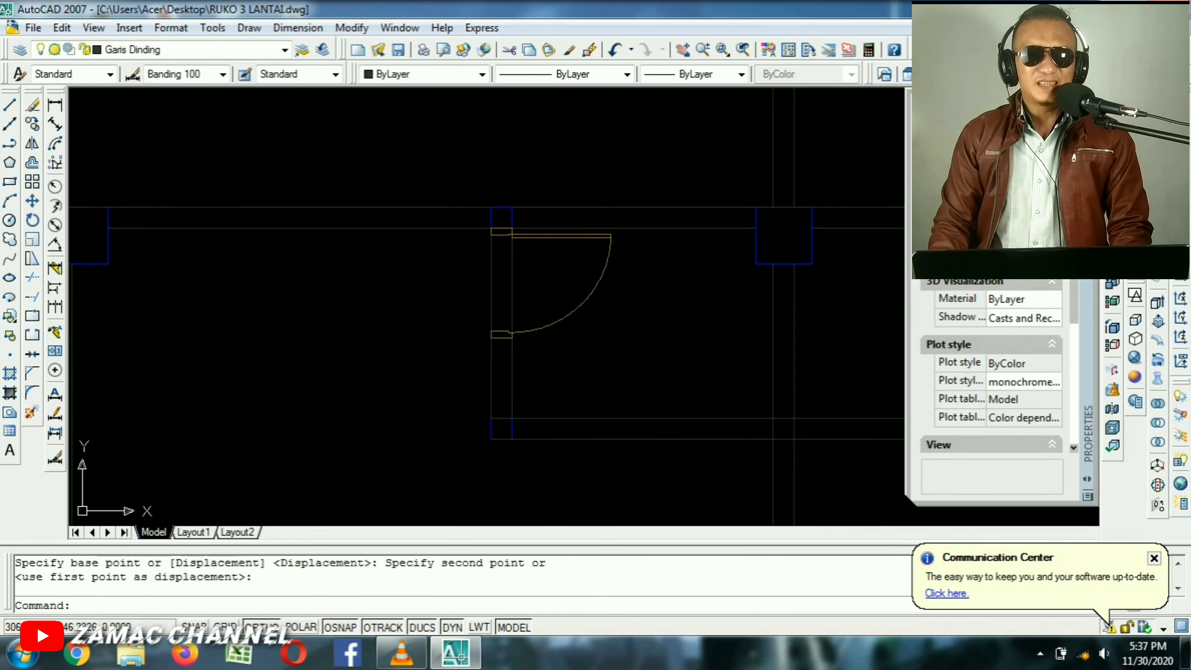
Trim the wall lines across the door opening between the two frame profiles, using all objects as cutting edges.
{"action": "key", "text": "Escape"}
{"action": "type", "text": "tr"}
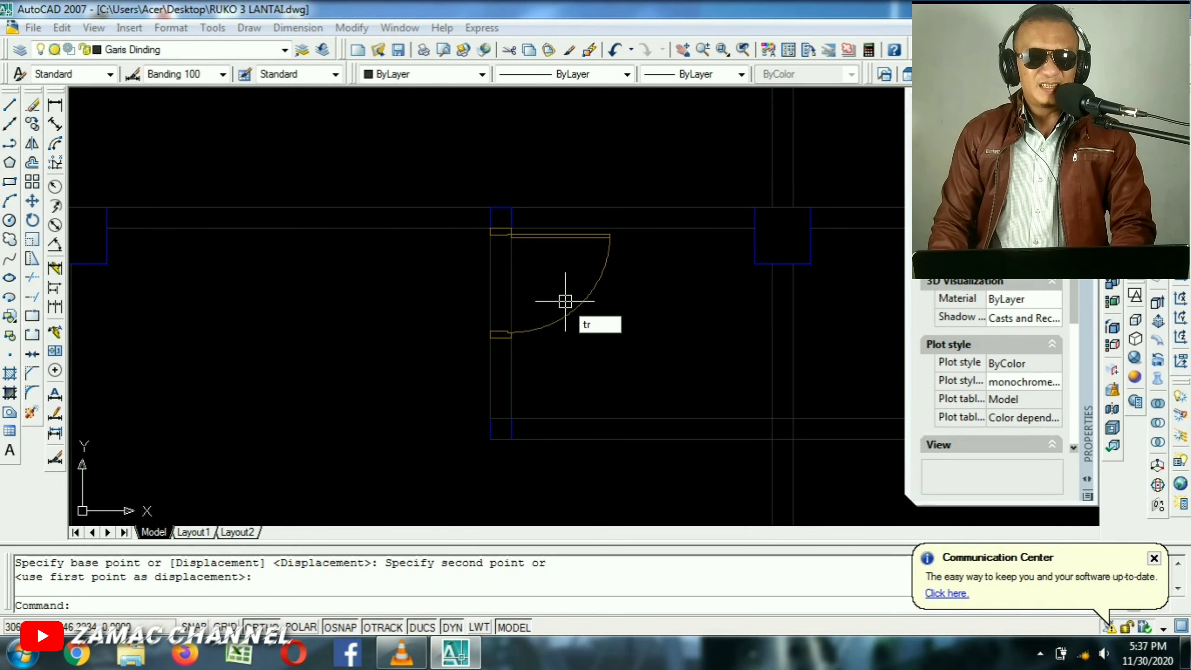
{"action": "key", "text": "Return"}
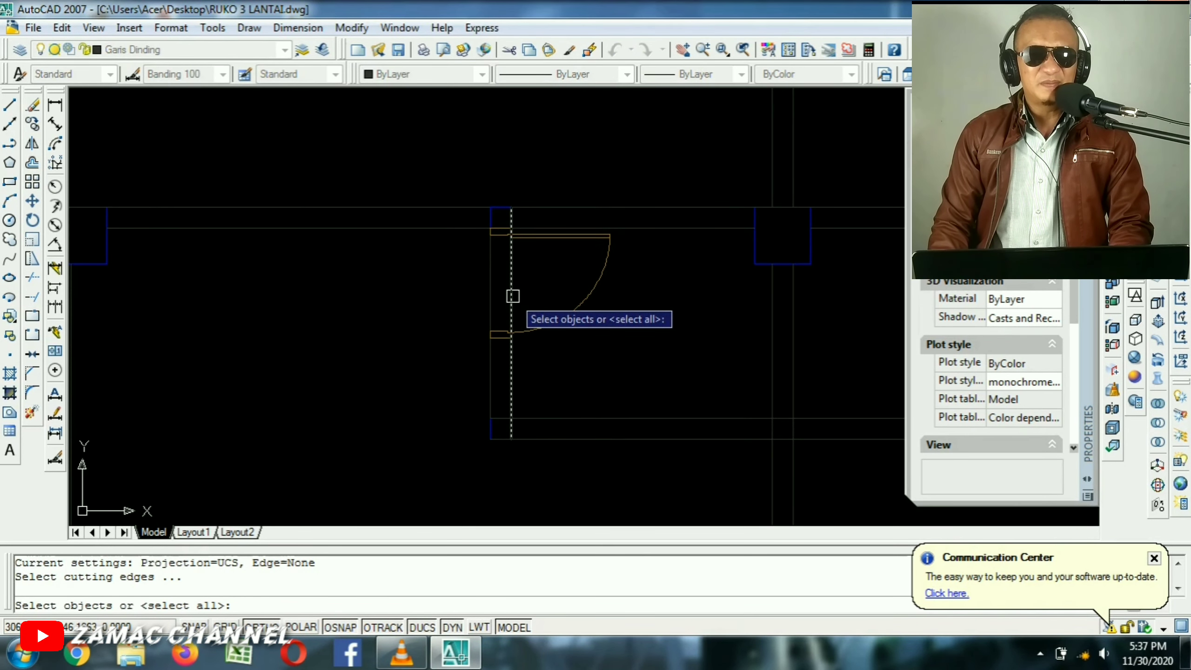
{"action": "key", "text": "Return"}
{"action": "key", "text": "Return"}
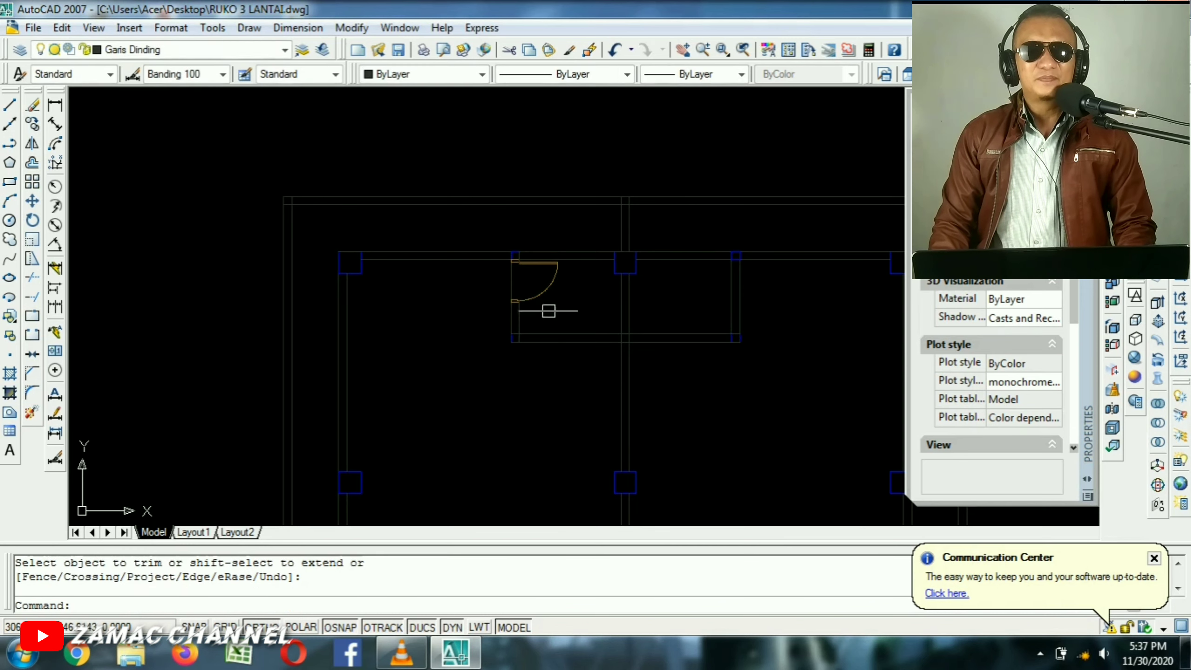
Examine the placed door within the whole floor plan and locate the finished plan sheets beside it.
{"action": "scroll", "coordinate": [591, 293], "scroll_direction": "up", "scroll_amount": 5}
{"action": "scroll", "coordinate": [466, 344], "scroll_direction": "down", "scroll_amount": 8}
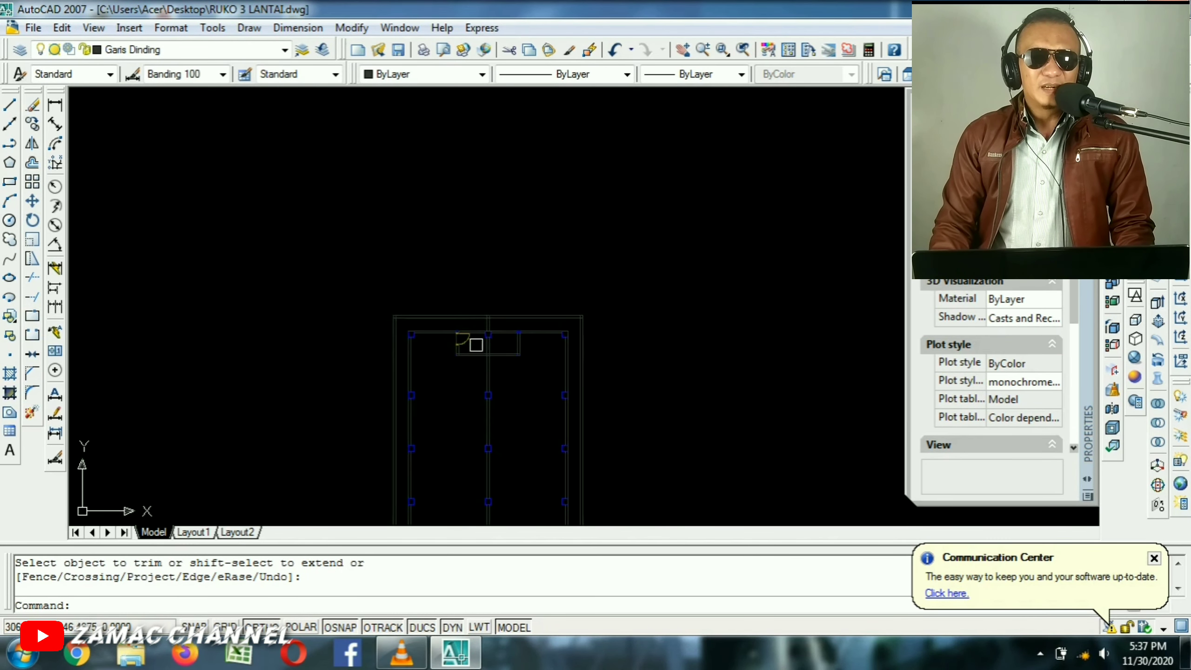
{"action": "scroll", "coordinate": [475, 346], "scroll_direction": "up", "scroll_amount": 11}
{"action": "scroll", "coordinate": [476, 375], "scroll_direction": "down", "scroll_amount": 7}
{"action": "scroll", "coordinate": [514, 388], "scroll_direction": "up", "scroll_amount": 5}
{"action": "scroll", "coordinate": [514, 388], "scroll_direction": "down", "scroll_amount": 8}
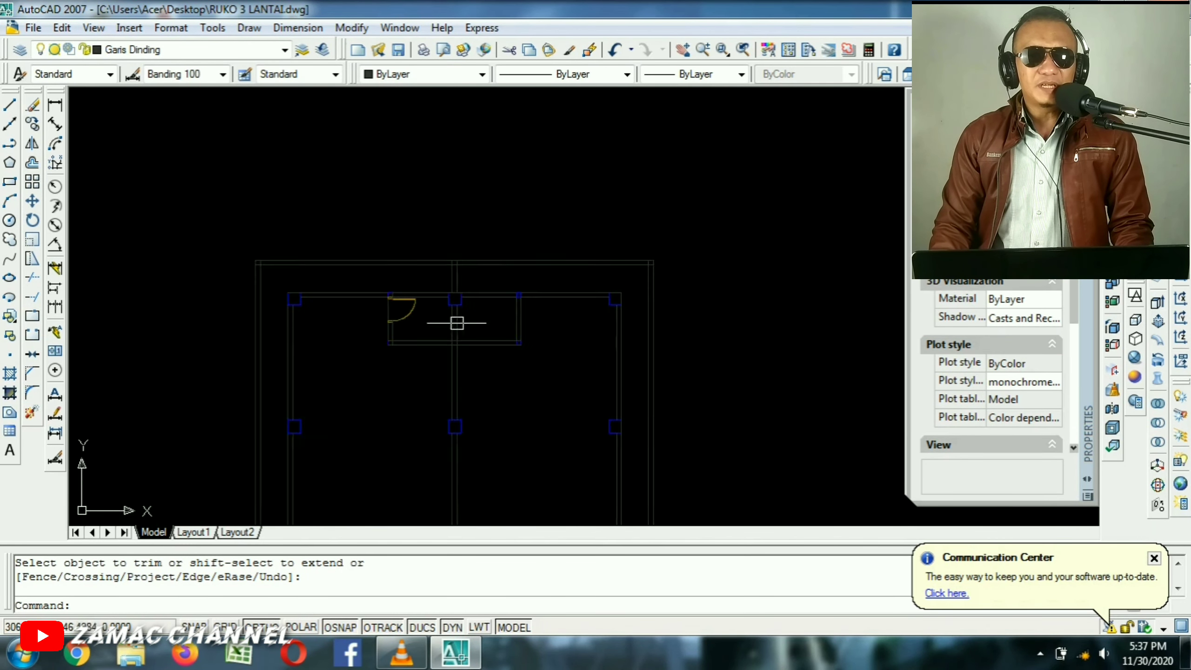
{"action": "scroll", "coordinate": [465, 333], "scroll_direction": "up", "scroll_amount": 4}
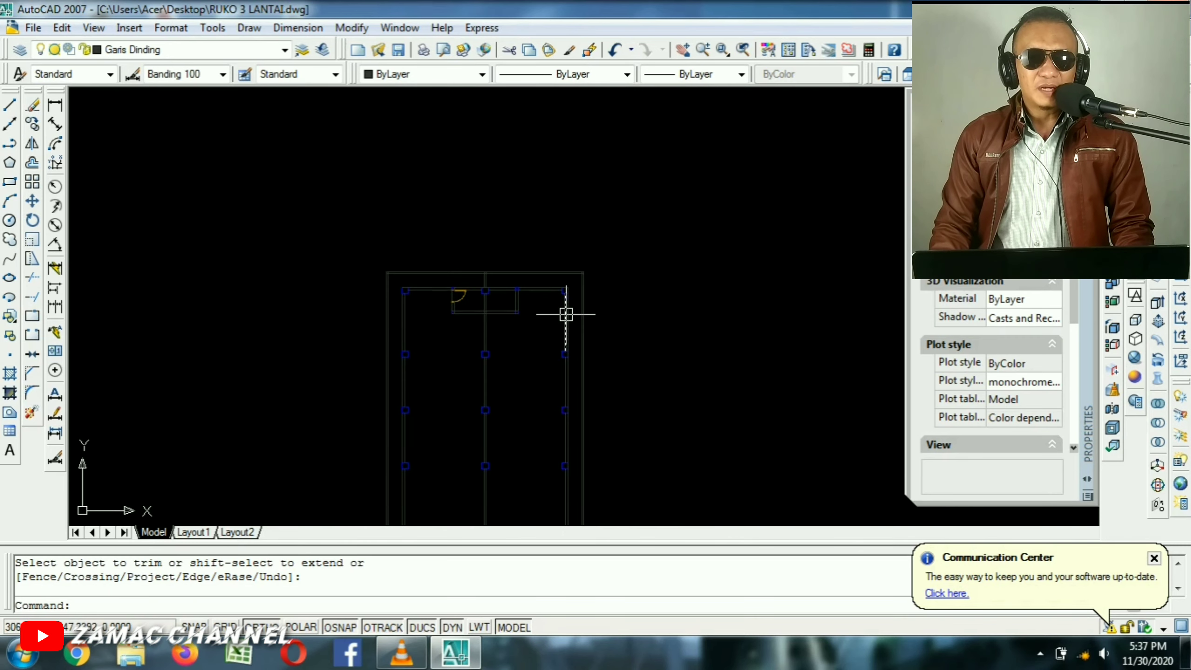
{"action": "scroll", "coordinate": [652, 316], "scroll_direction": "down", "scroll_amount": 5}
{"action": "middle_click_drag", "start_coordinate": [548, 299], "coordinate": [358, 277]}
{"action": "scroll", "coordinate": [651, 266], "scroll_direction": "down", "scroll_amount": 2}
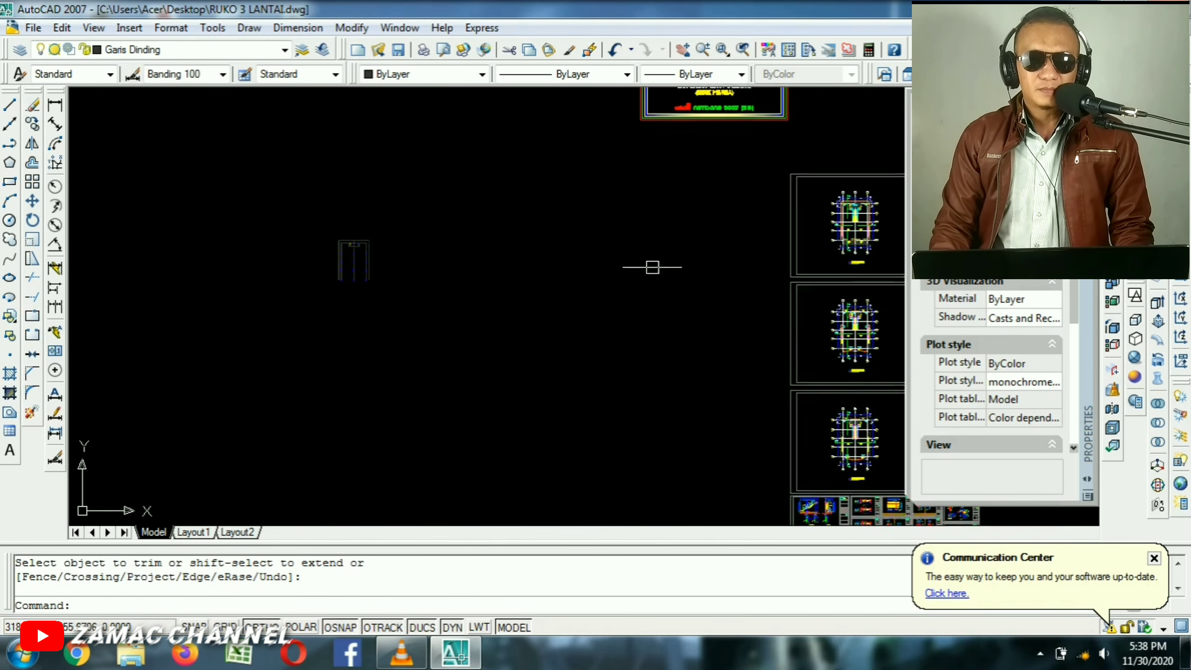
Copy the toilet and quarter-round tub from the finished plan by the tub's lower-right corner into the toilet room's lower-right inner corner.
{"action": "scroll", "coordinate": [458, 298], "scroll_direction": "up", "scroll_amount": 10}
{"action": "middle_click_drag", "start_coordinate": [653, 220], "coordinate": [644, 422]}
{"action": "scroll", "coordinate": [715, 225], "scroll_direction": "up", "scroll_amount": 3}
{"action": "middle_click_drag", "start_coordinate": [715, 219], "coordinate": [685, 407]}
{"action": "middle_click_drag", "start_coordinate": [728, 189], "coordinate": [725, 213]}
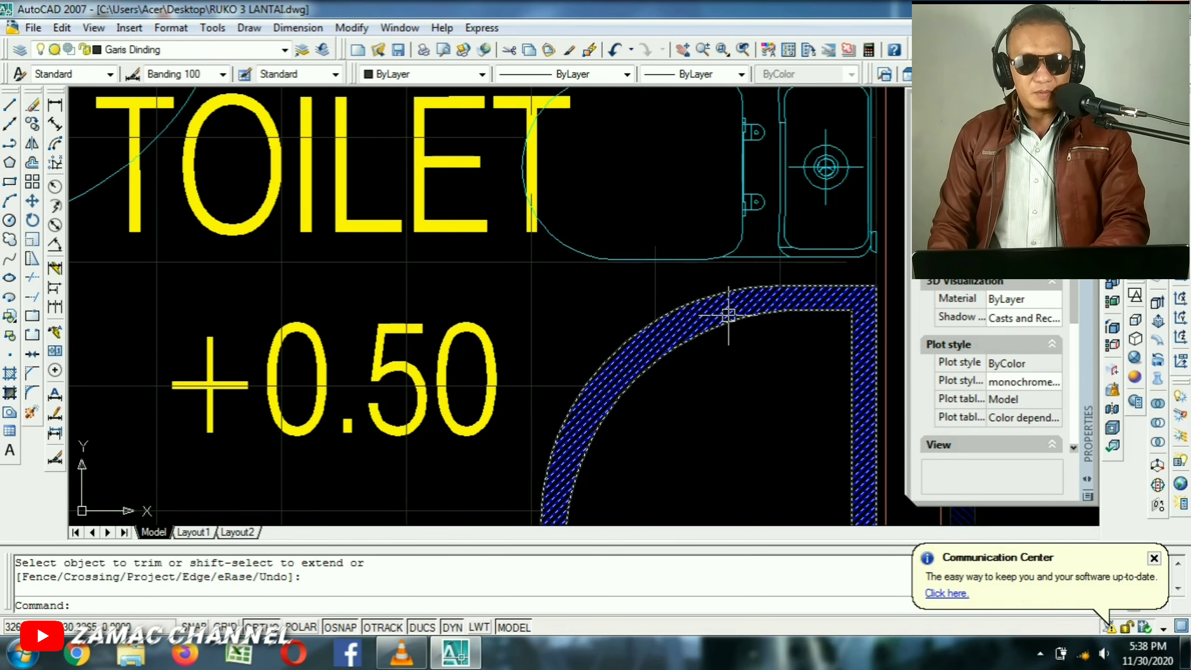
{"action": "type", "text": "co"}
{"action": "key", "text": "Return"}
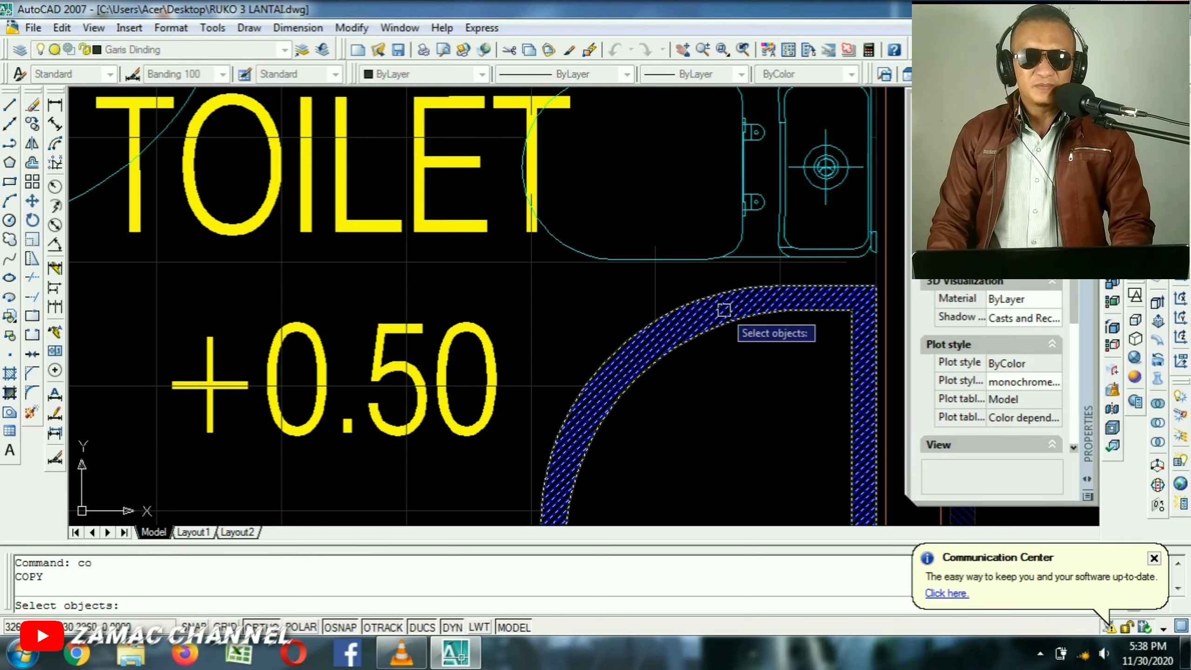
{"action": "left_click", "coordinate": [750, 359]}
{"action": "left_click", "coordinate": [697, 294]}
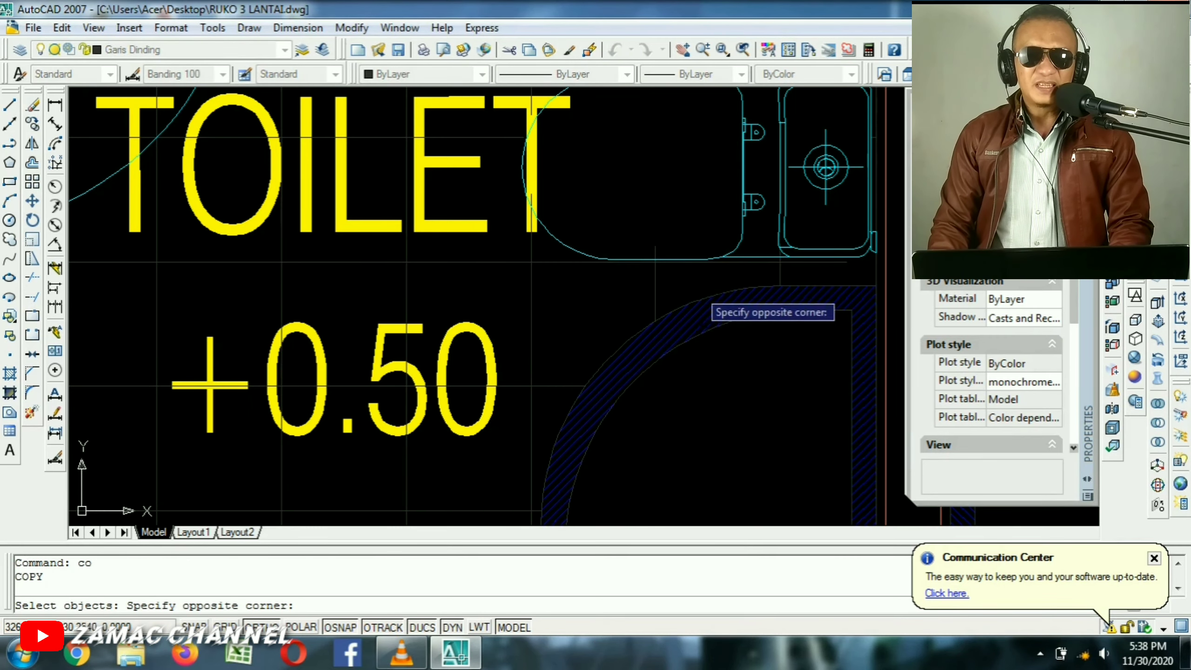
{"action": "left_click", "coordinate": [735, 235]}
{"action": "scroll", "coordinate": [738, 229], "scroll_direction": "down", "scroll_amount": 3}
{"action": "scroll", "coordinate": [774, 349], "scroll_direction": "up", "scroll_amount": 6}
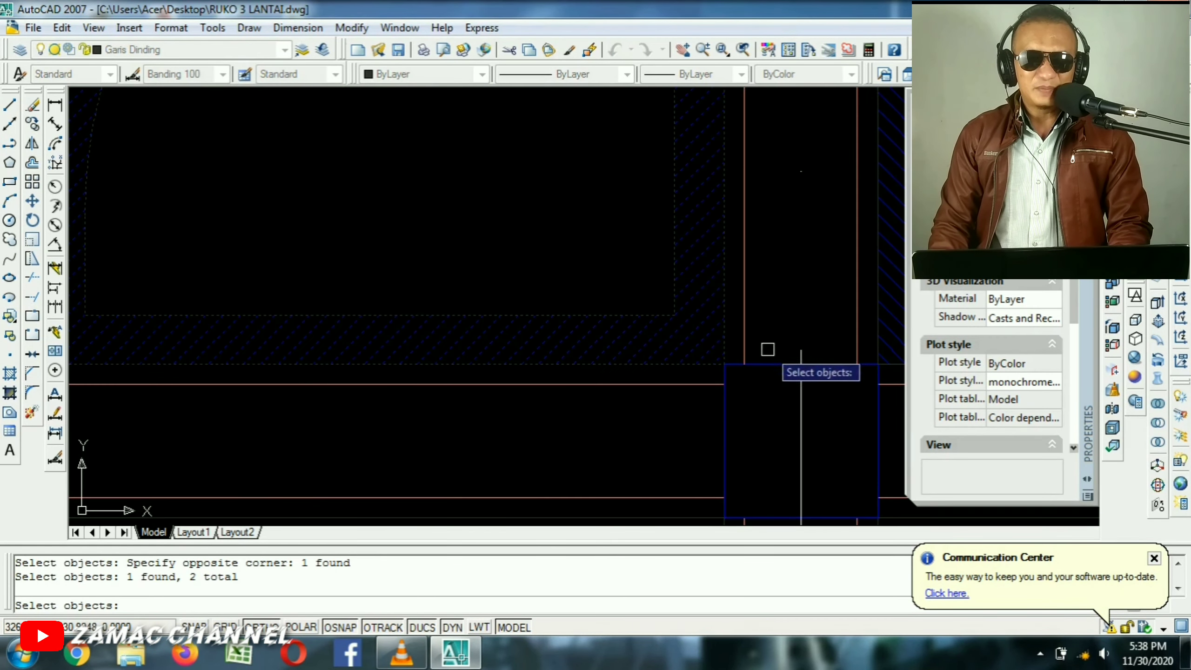
{"action": "key", "text": "Return"}
{"action": "left_click", "coordinate": [723, 364]}
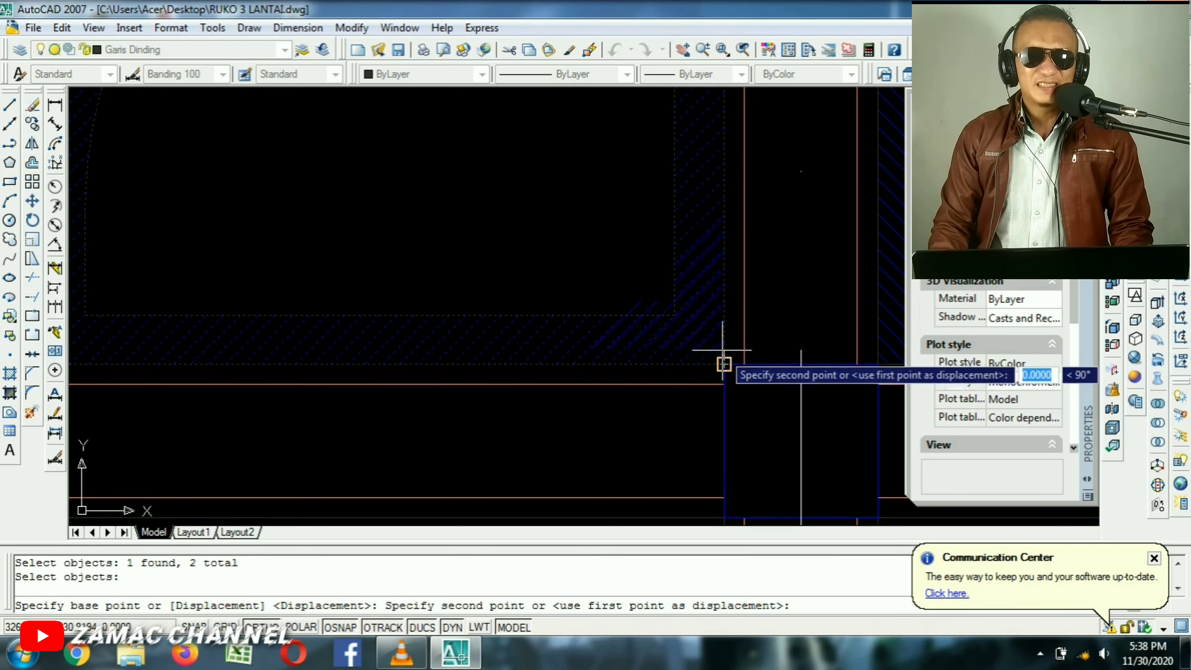
{"action": "scroll", "coordinate": [723, 361], "scroll_direction": "down", "scroll_amount": 4}
{"action": "scroll", "coordinate": [492, 324], "scroll_direction": "down", "scroll_amount": 3}
{"action": "scroll", "coordinate": [345, 399], "scroll_direction": "up", "scroll_amount": 6}
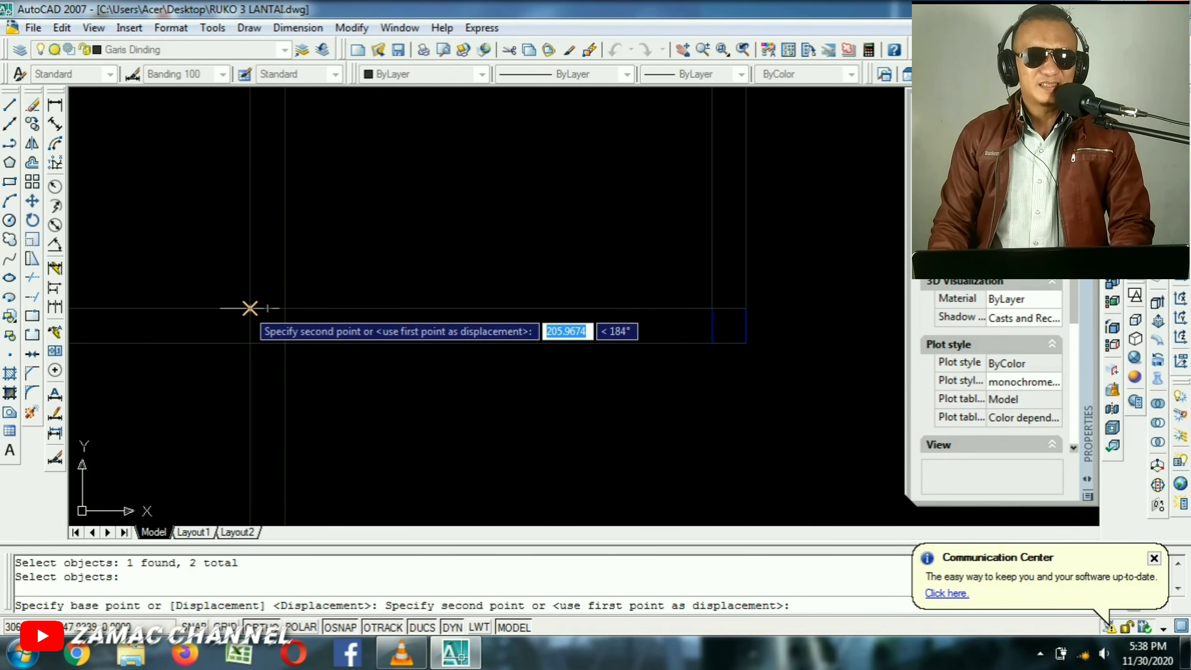
{"action": "left_click", "coordinate": [250, 308]}
{"action": "key", "text": "Return"}
{"action": "scroll", "coordinate": [350, 266], "scroll_direction": "down", "scroll_amount": 3}
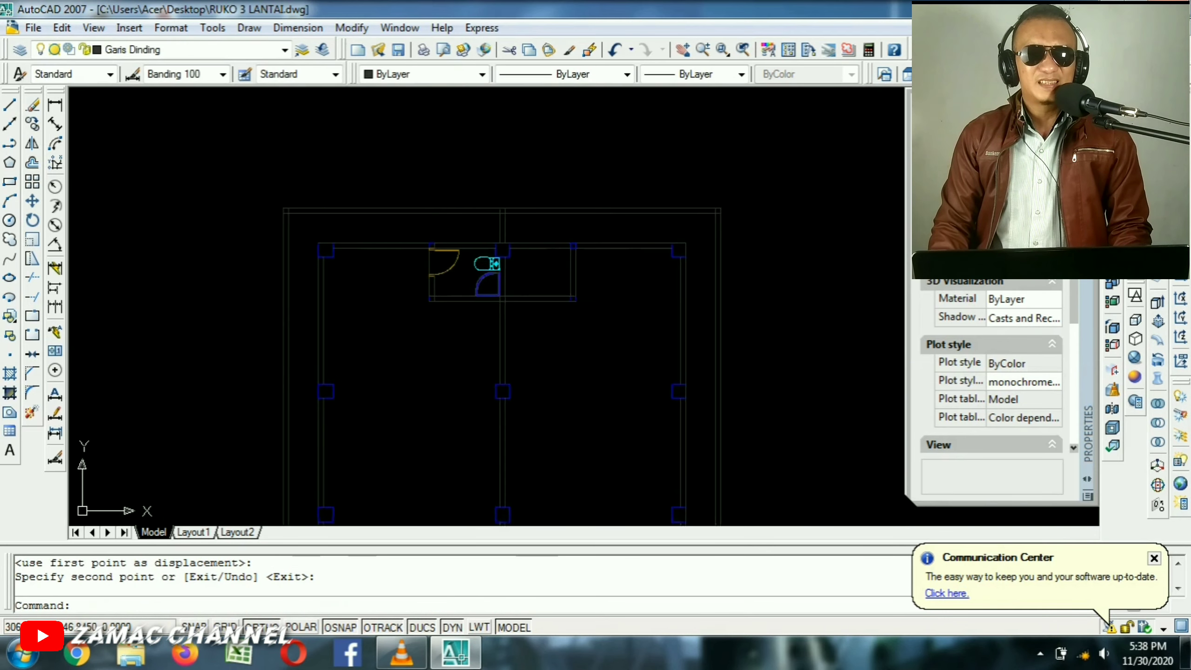
Start a hatch for the toilet room floor and choose the ANSI37 pattern.
{"action": "scroll", "coordinate": [558, 234], "scroll_direction": "up", "scroll_amount": 5}
{"action": "scroll", "coordinate": [586, 291], "scroll_direction": "down", "scroll_amount": 4}
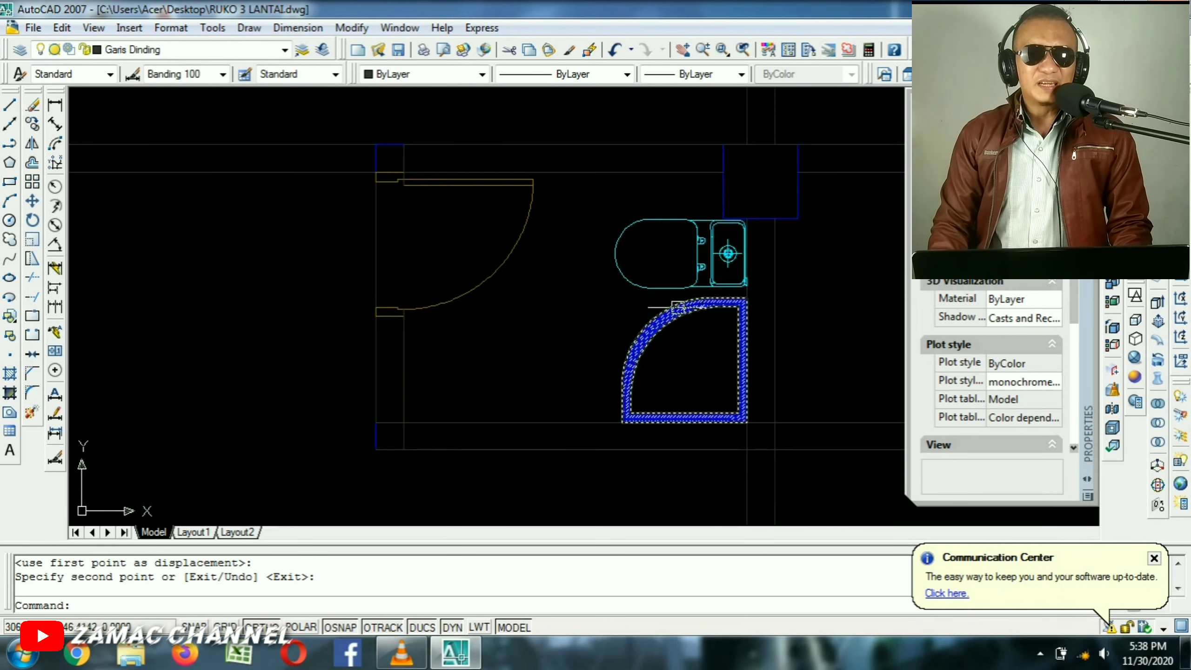
{"action": "scroll", "coordinate": [555, 300], "scroll_direction": "up", "scroll_amount": 1}
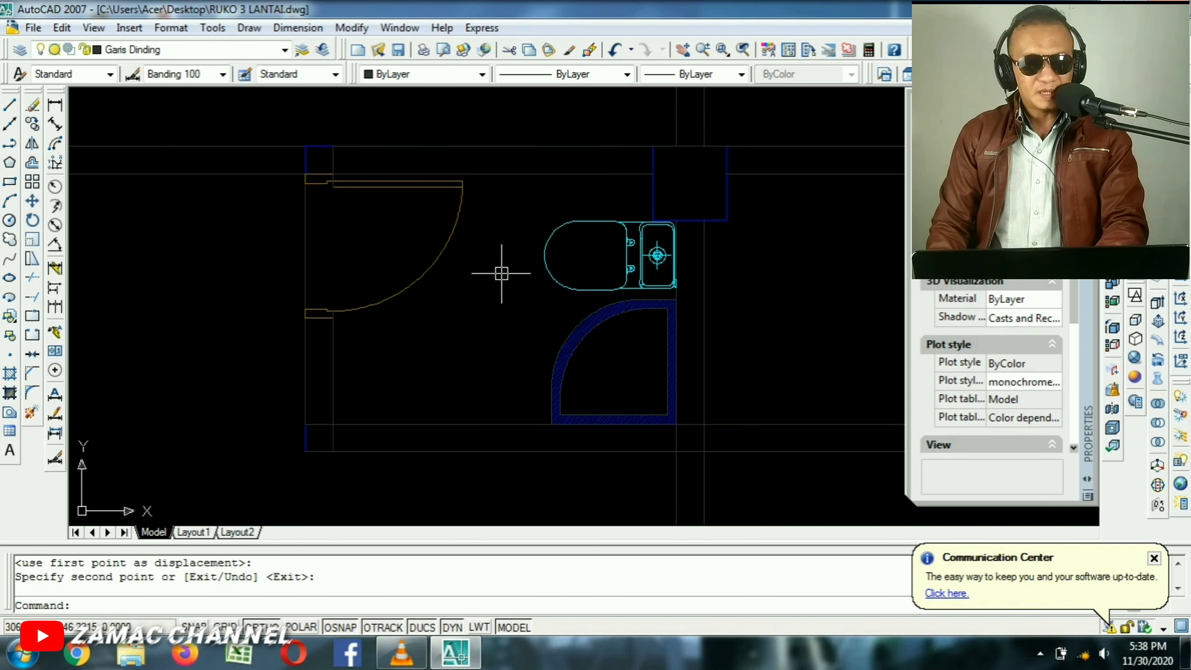
{"action": "type", "text": "h"}
{"action": "key", "text": "Return"}
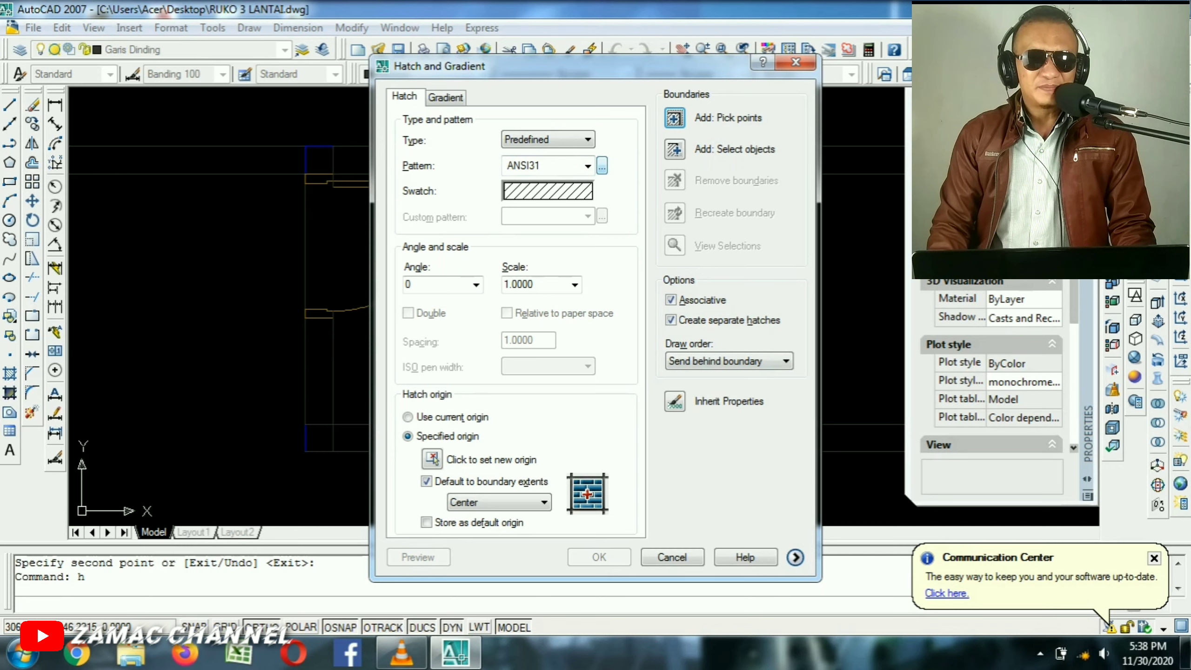
{"action": "left_click", "coordinate": [602, 166]}
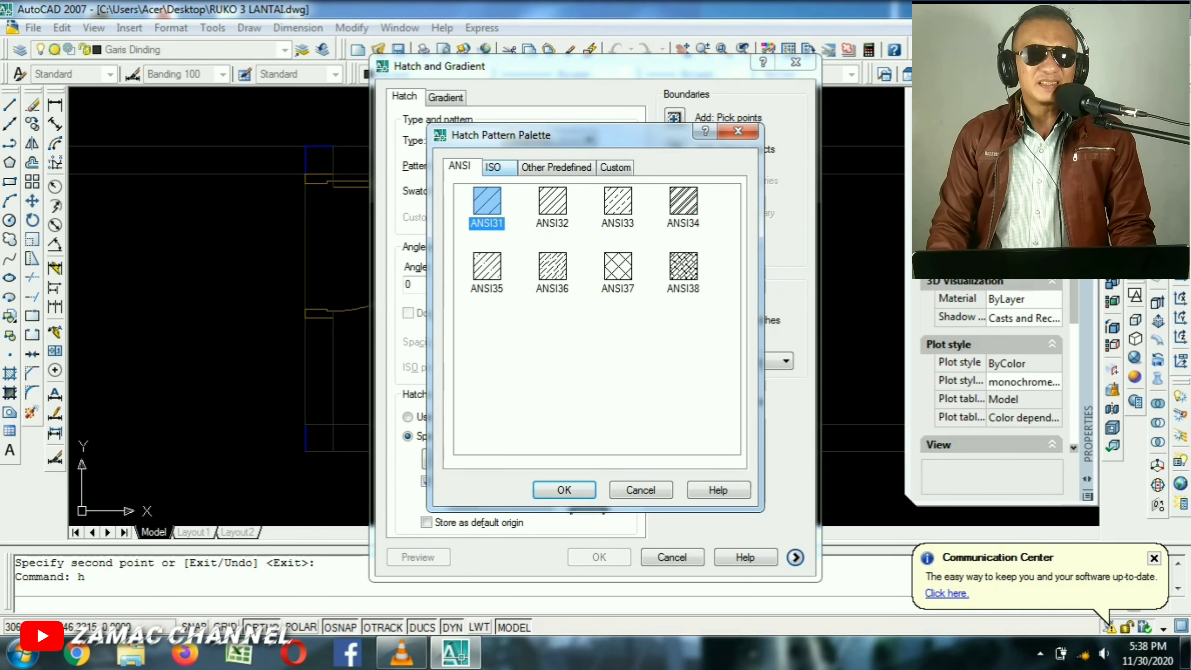
{"action": "left_click", "coordinate": [556, 166]}
{"action": "left_click", "coordinate": [492, 167]}
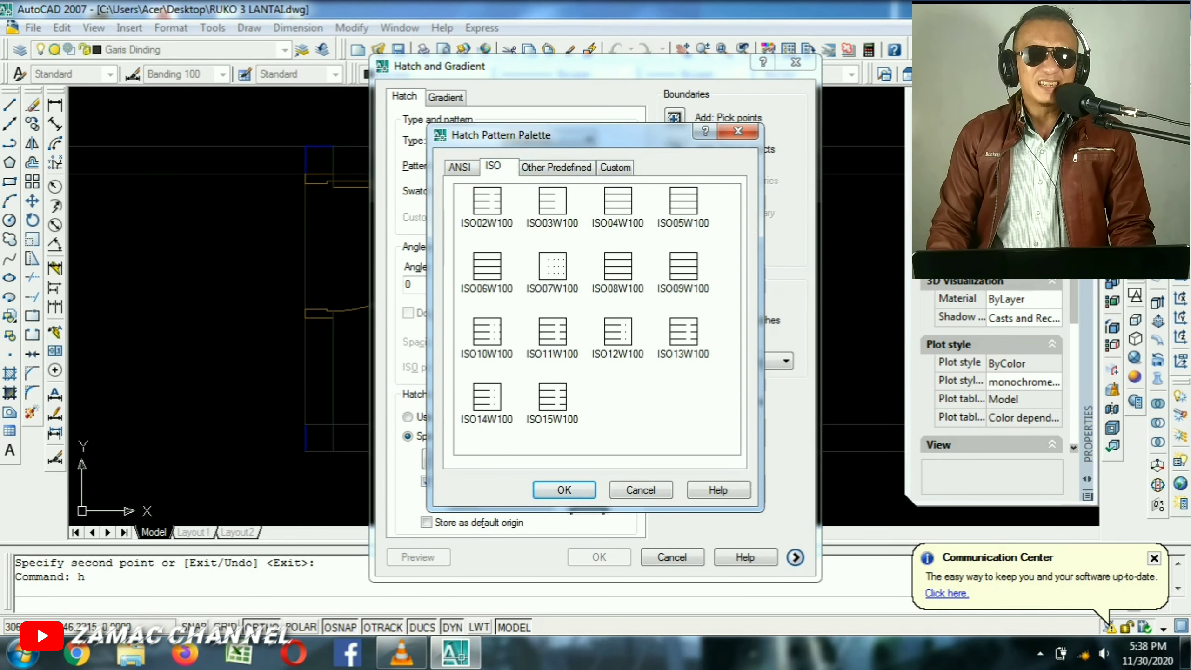
{"action": "left_click", "coordinate": [556, 167]}
{"action": "left_click", "coordinate": [460, 167]}
{"action": "left_click", "coordinate": [492, 167]}
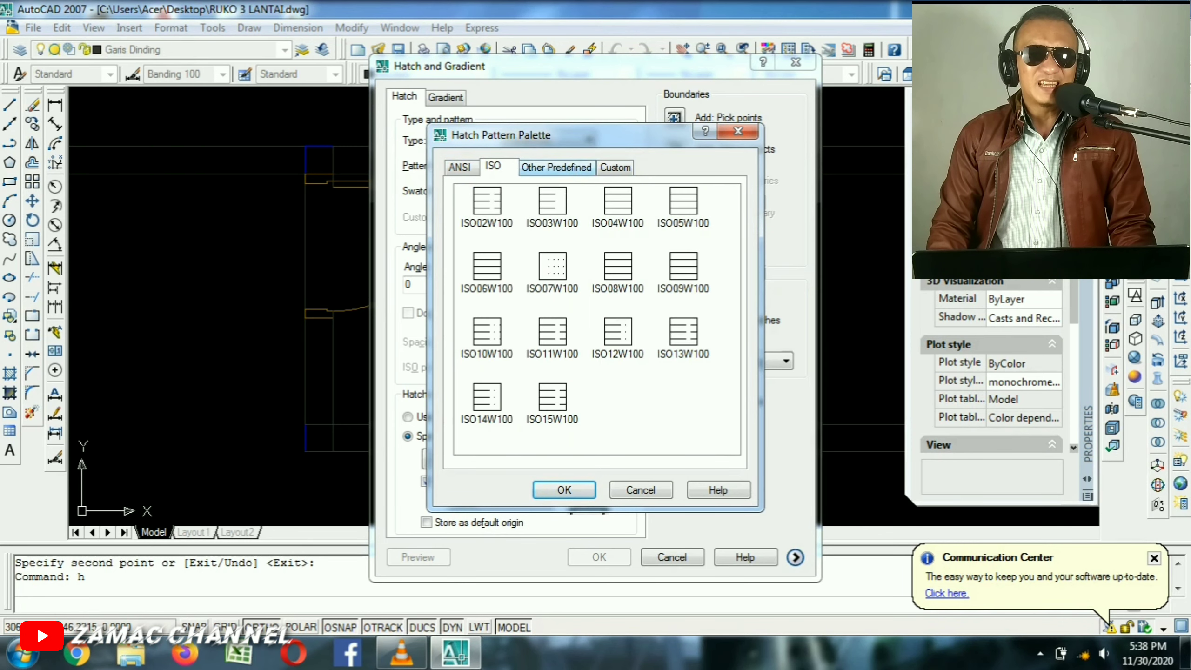
{"action": "left_click", "coordinate": [556, 167]}
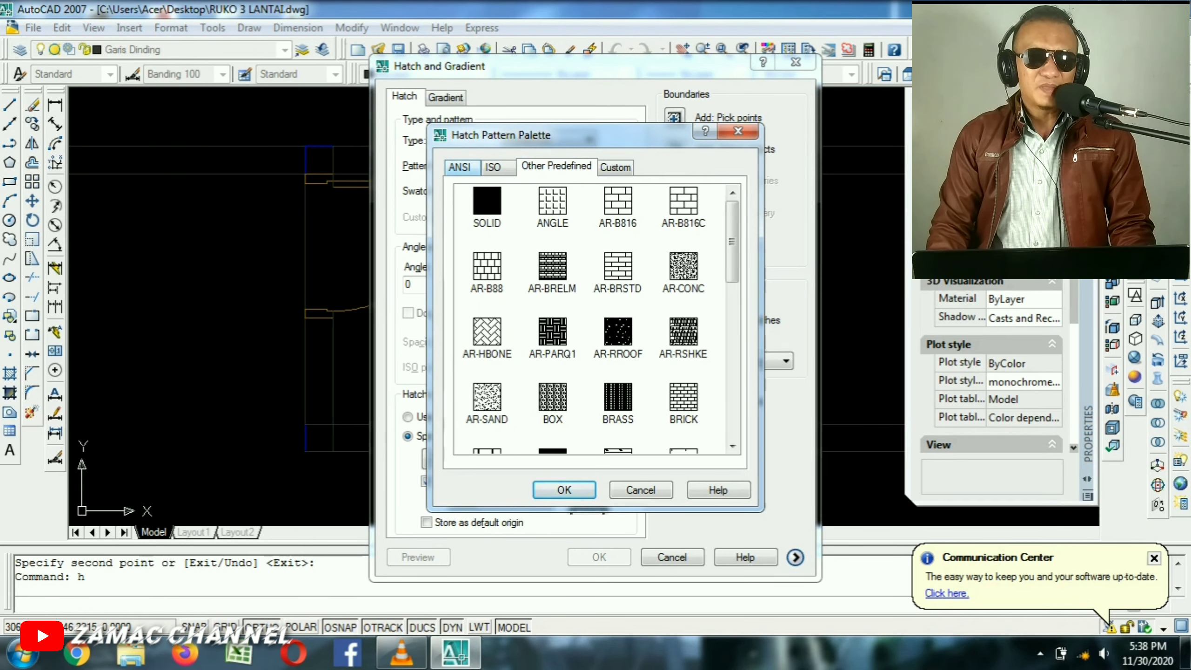
{"action": "left_click", "coordinate": [459, 167]}
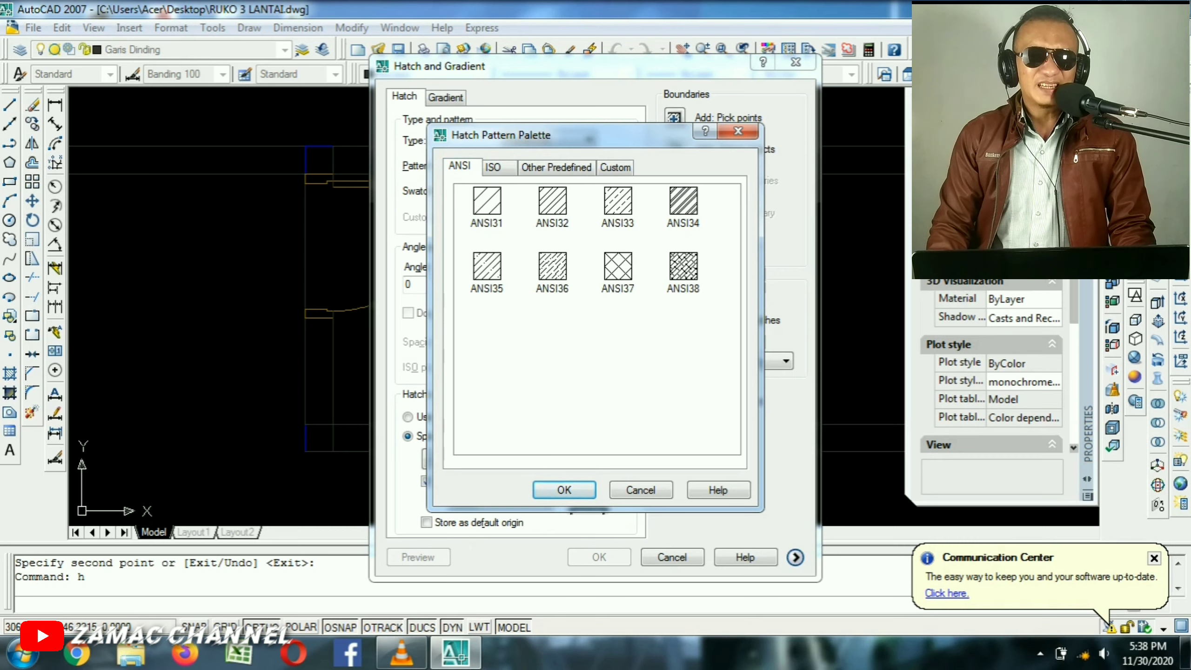
{"action": "left_click", "coordinate": [617, 266]}
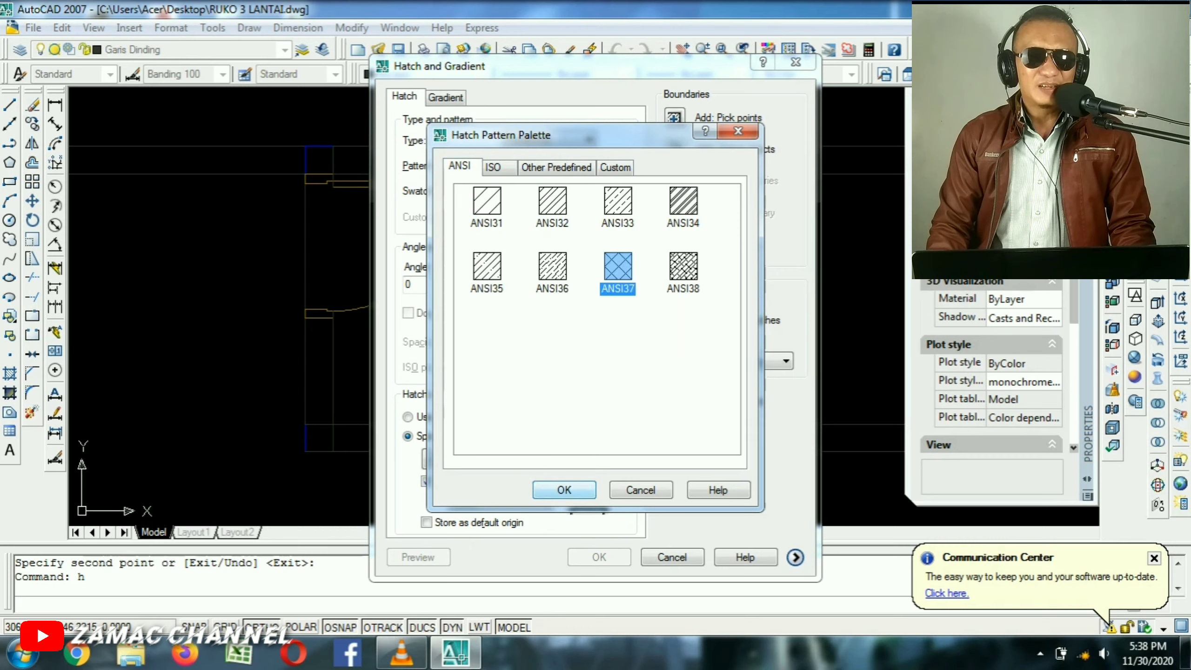
{"action": "left_click", "coordinate": [564, 490]}
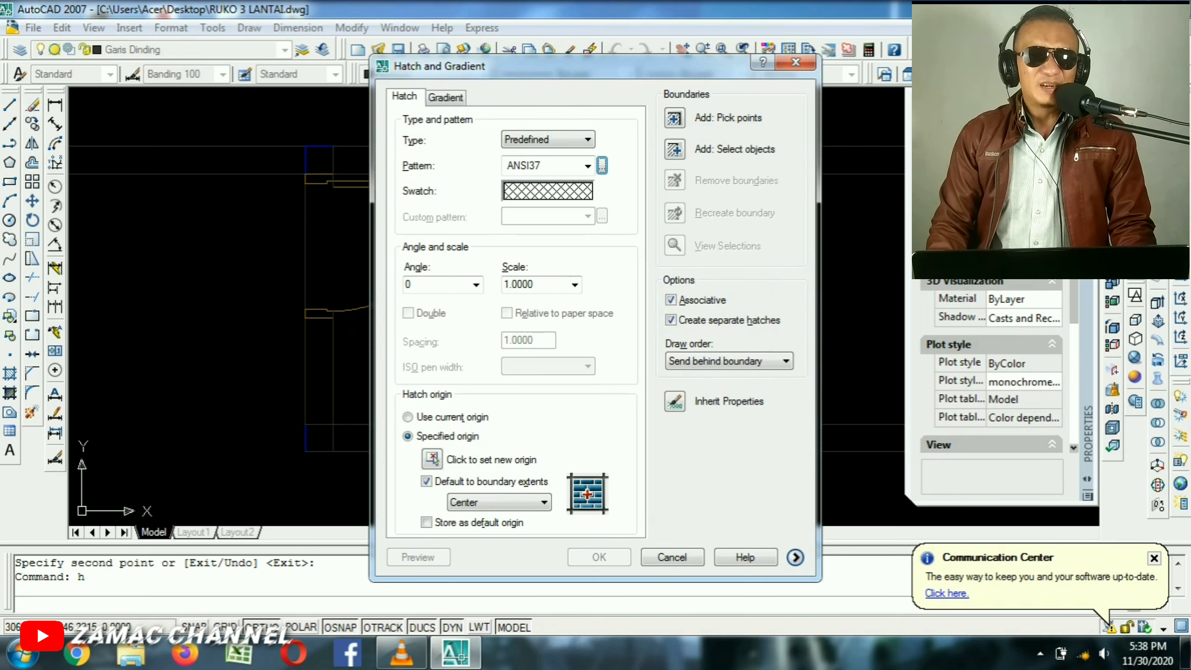
Set the hatch angle to 45 and scale to 2, and apply it to the open floor area of the toilet room.
{"action": "left_click", "coordinate": [476, 284]}
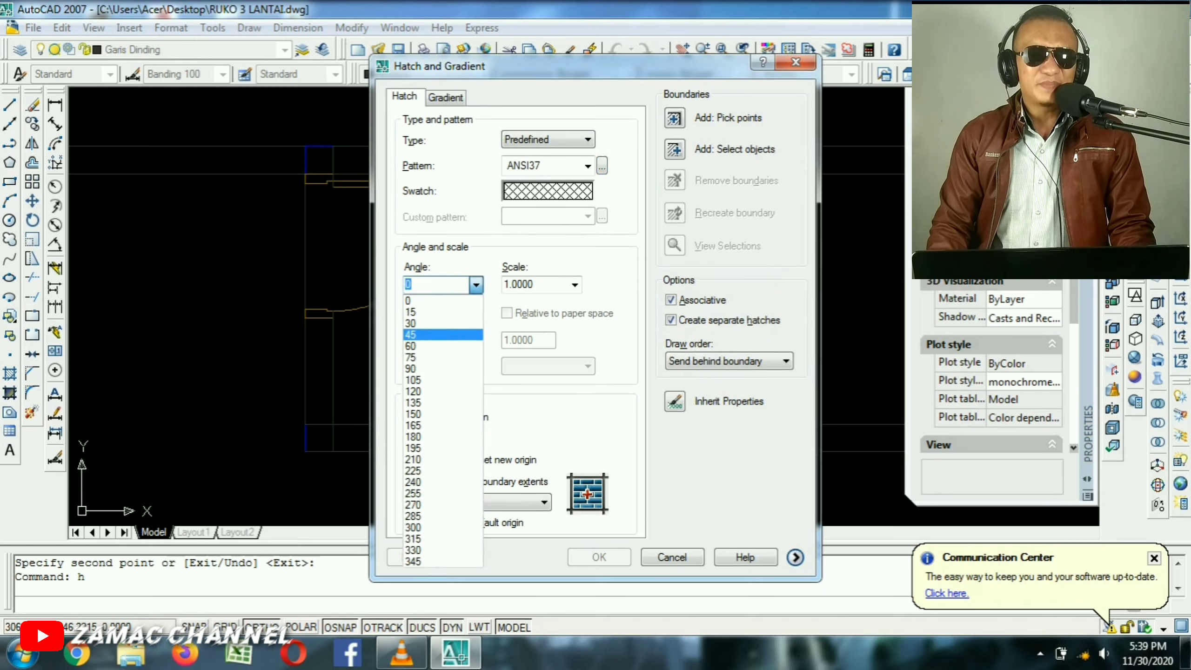
{"action": "left_click", "coordinate": [441, 335]}
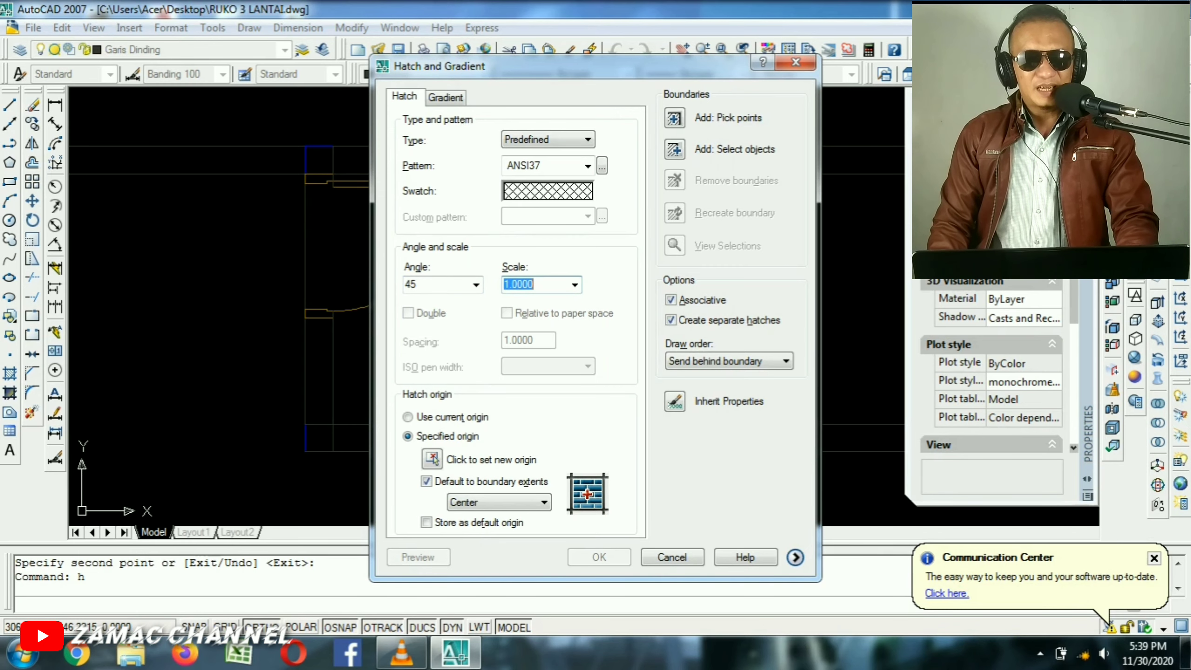
{"action": "type", "text": "2"}
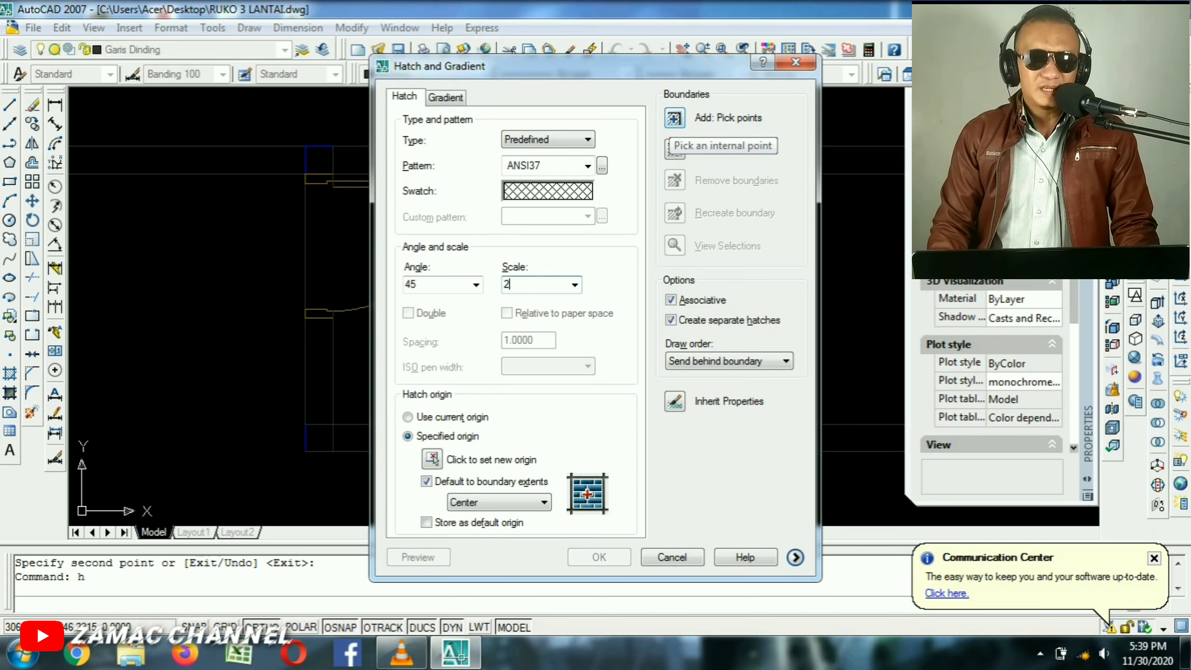
{"action": "left_click", "coordinate": [674, 117]}
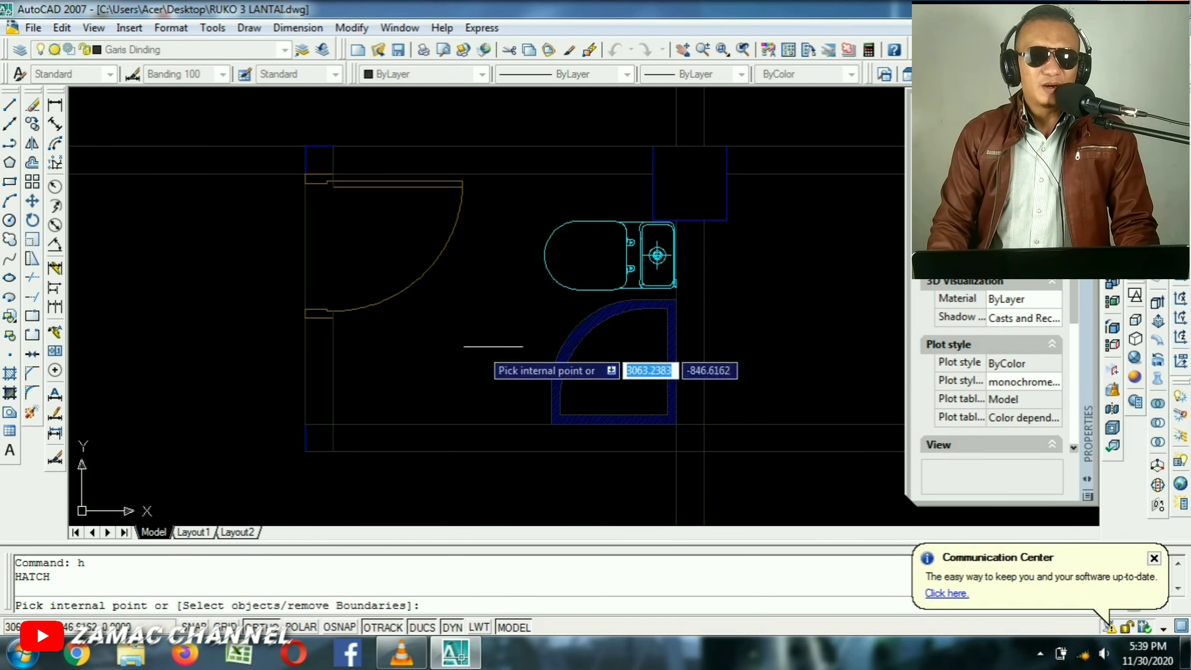
{"action": "left_click", "coordinate": [491, 311]}
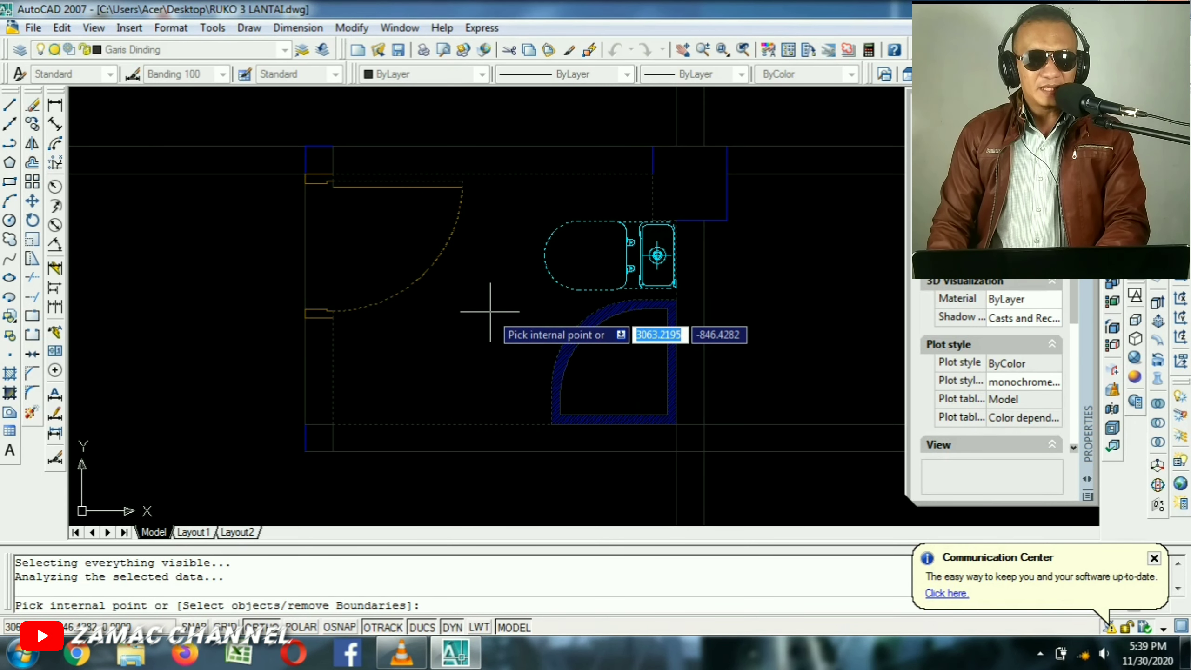
{"action": "key", "text": "Return"}
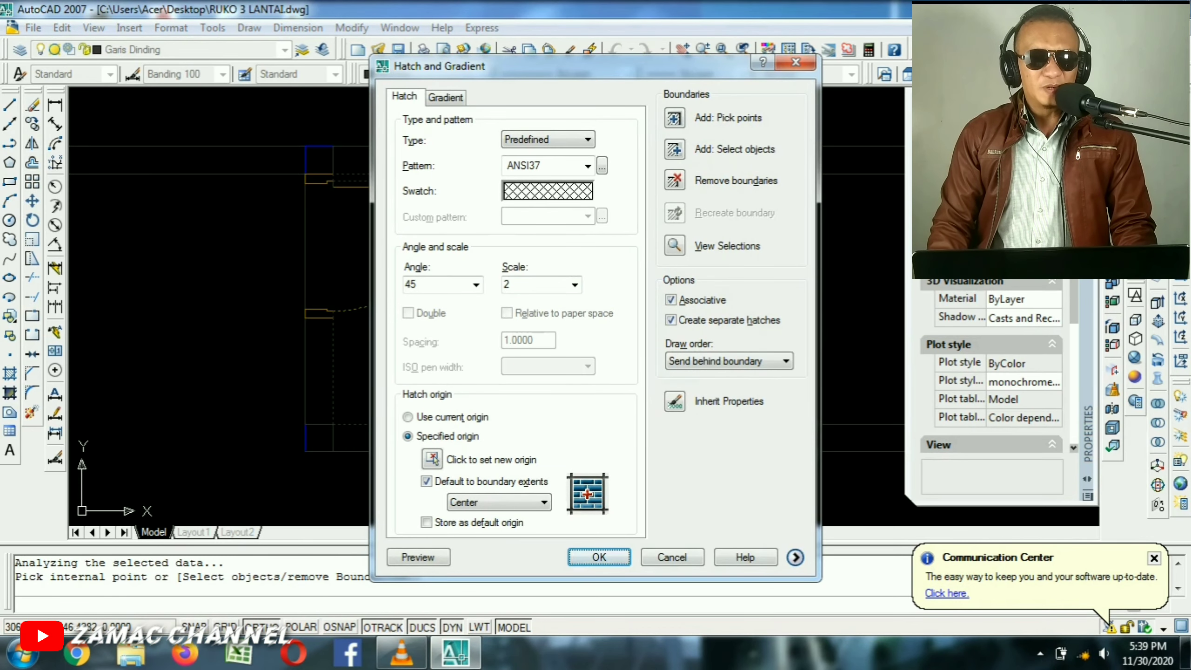
{"action": "left_click", "coordinate": [598, 557]}
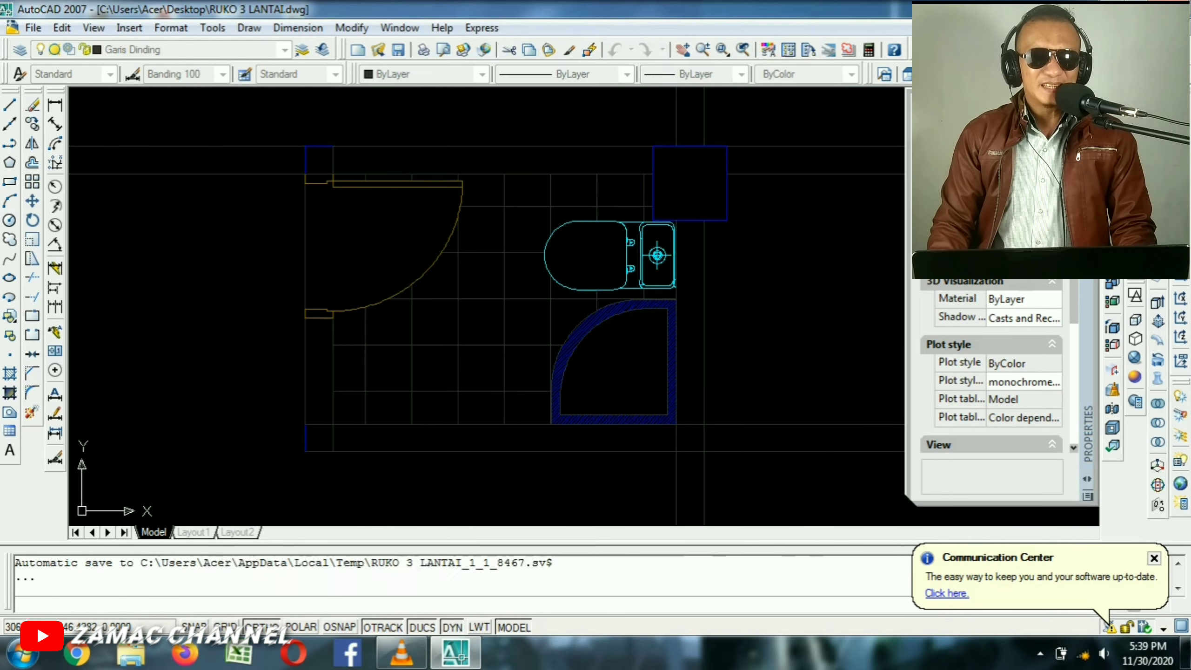
{"action": "scroll", "coordinate": [528, 342], "scroll_direction": "down", "scroll_amount": 3}
{"action": "scroll", "coordinate": [498, 332], "scroll_direction": "up", "scroll_amount": 1}
{"action": "scroll", "coordinate": [495, 311], "scroll_direction": "up", "scroll_amount": 2}
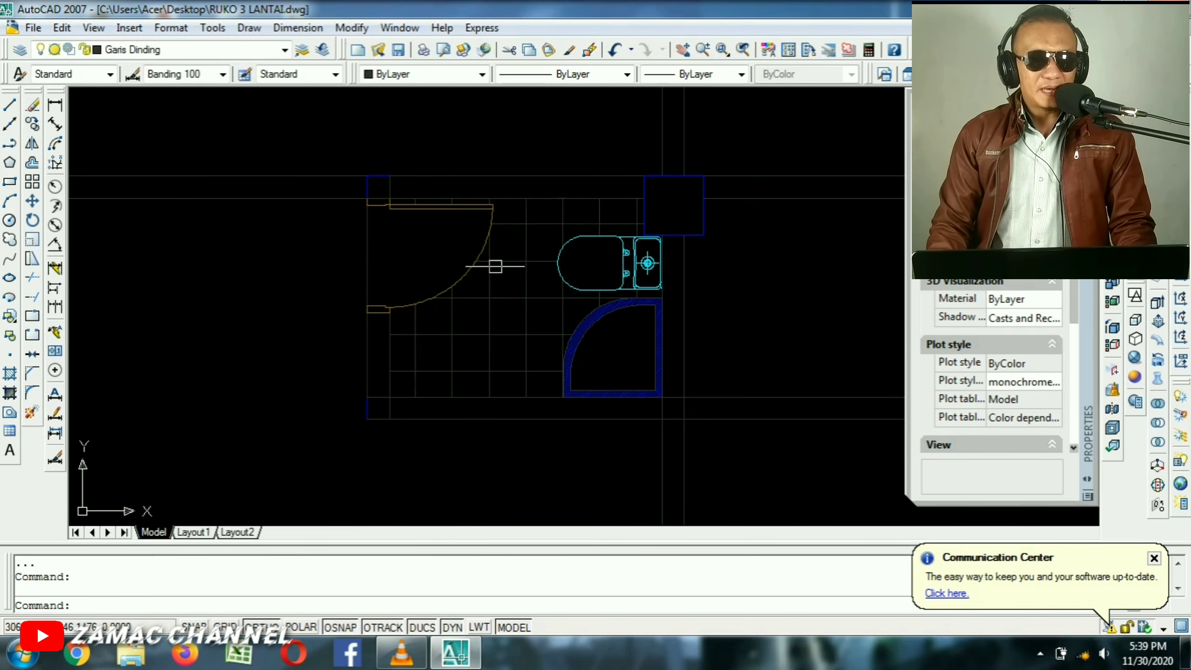
{"action": "scroll", "coordinate": [731, 266], "scroll_direction": "down", "scroll_amount": 3}
{"action": "scroll", "coordinate": [530, 265], "scroll_direction": "up", "scroll_amount": 2}
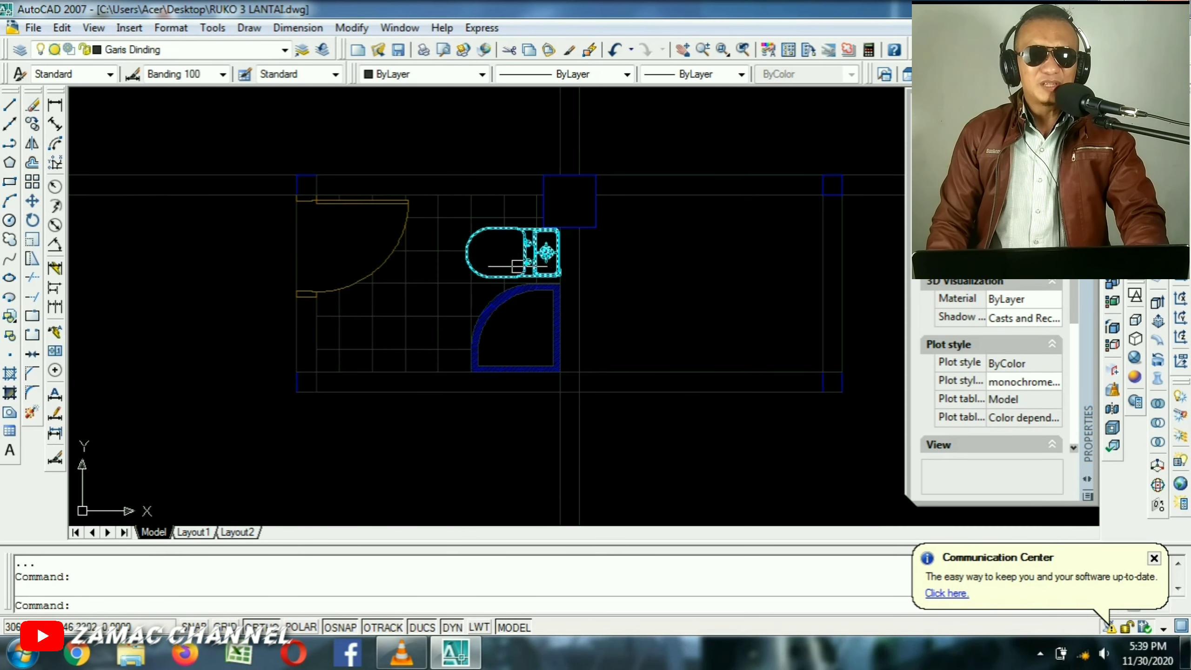
{"action": "key", "text": "Escape"}
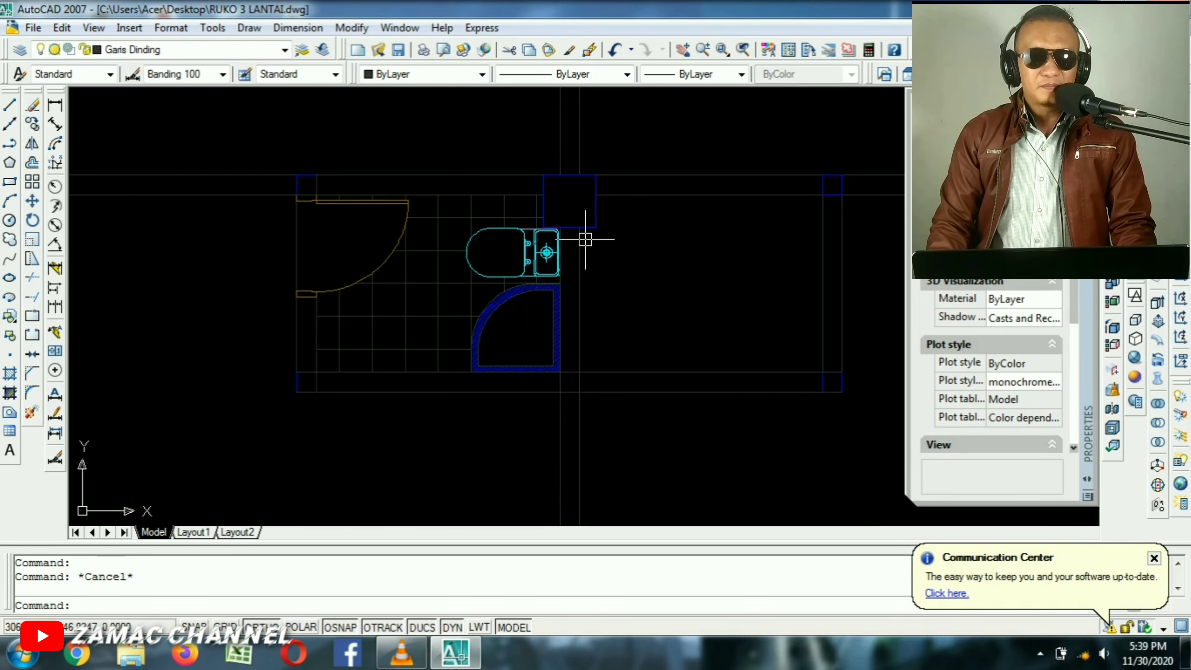
Mirror the toilet room's door, toilet, tub and floor hatch across the middle column's vertical centreline into the neighbouring unit, keeping the originals.
{"action": "scroll", "coordinate": [424, 239], "scroll_direction": "up", "scroll_amount": 2}
{"action": "type", "text": "mi"}
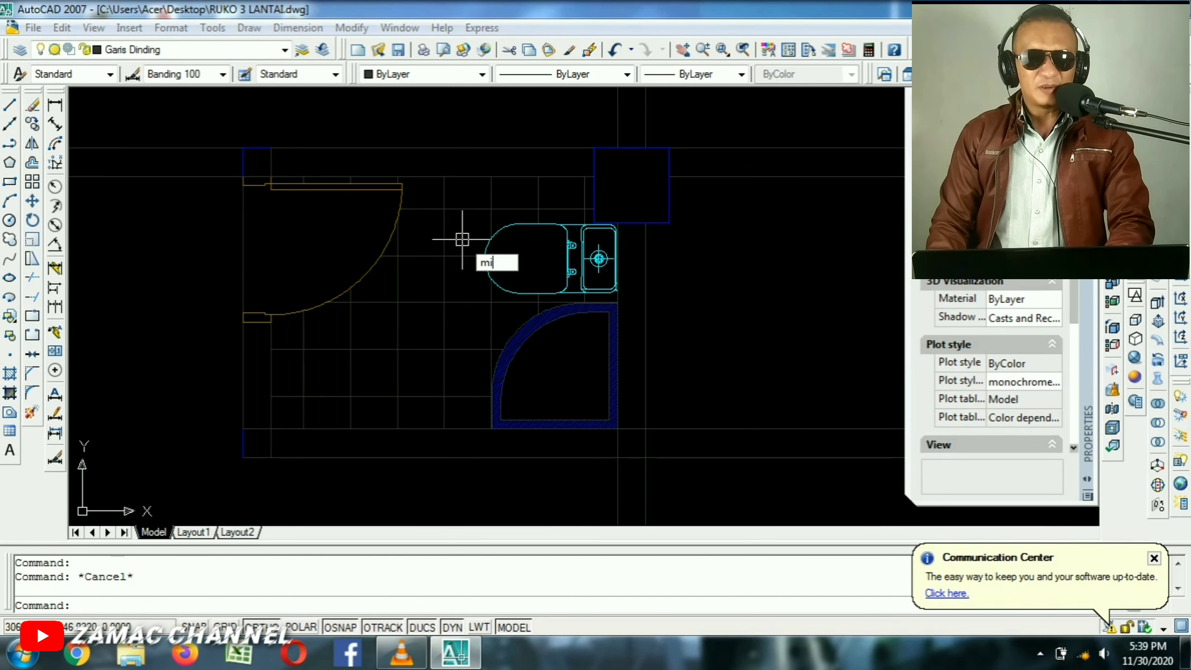
{"action": "key", "text": "Return"}
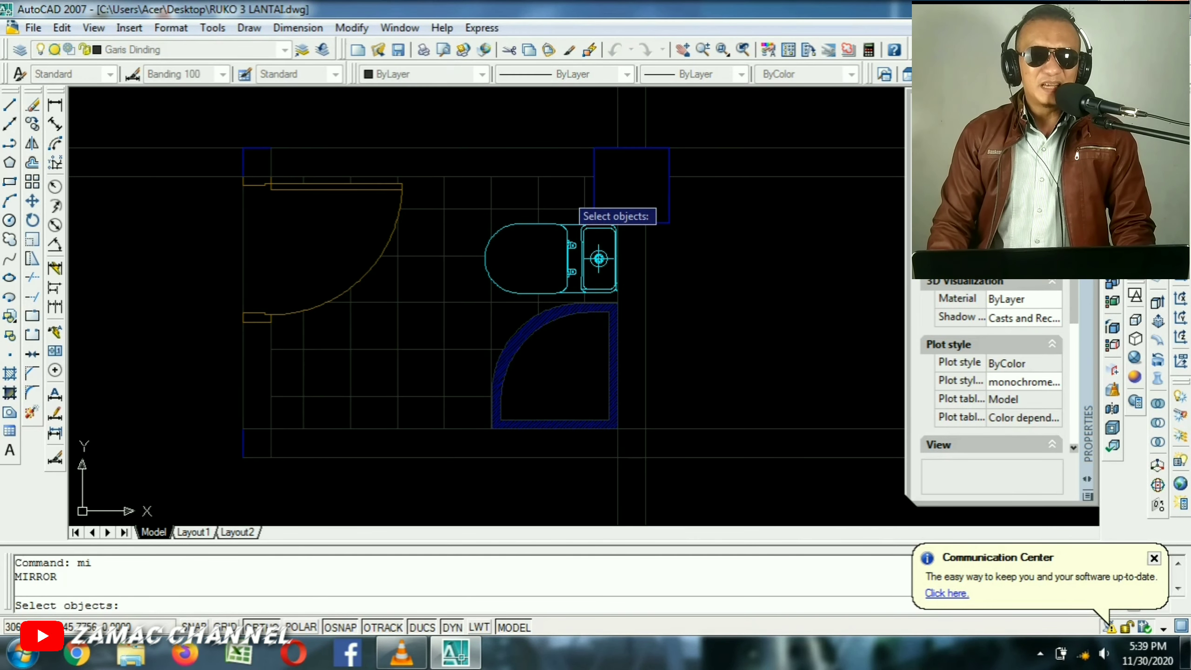
{"action": "left_click", "coordinate": [571, 192]}
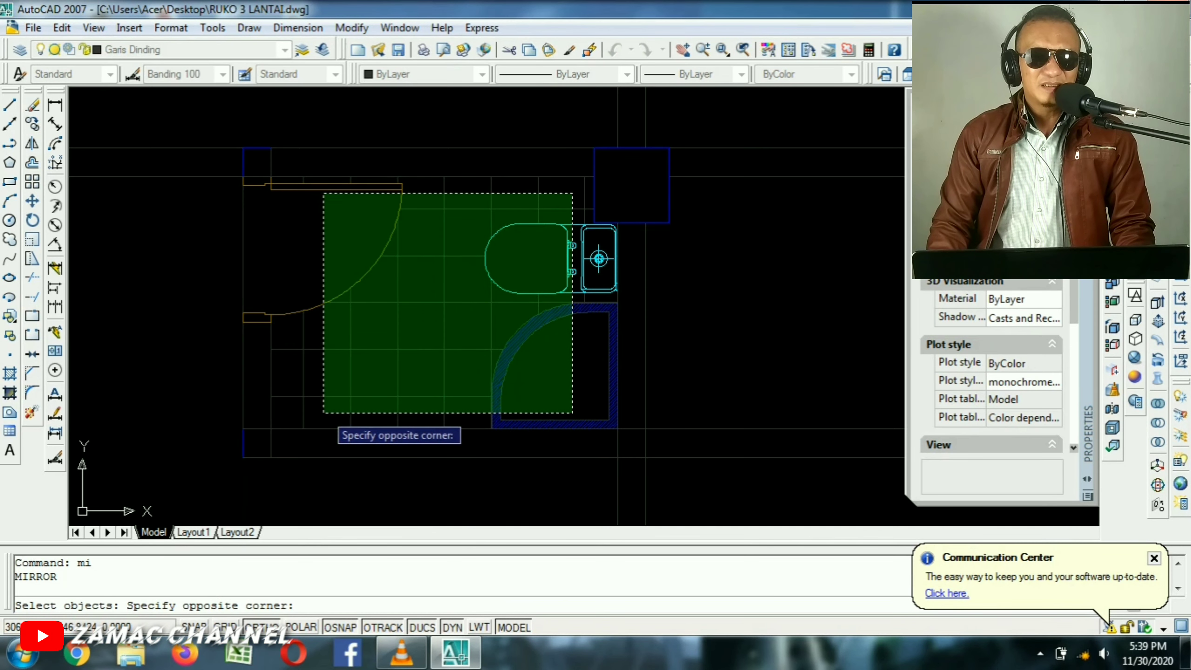
{"action": "left_click", "coordinate": [323, 413]}
{"action": "scroll", "coordinate": [255, 178], "scroll_direction": "up", "scroll_amount": 3}
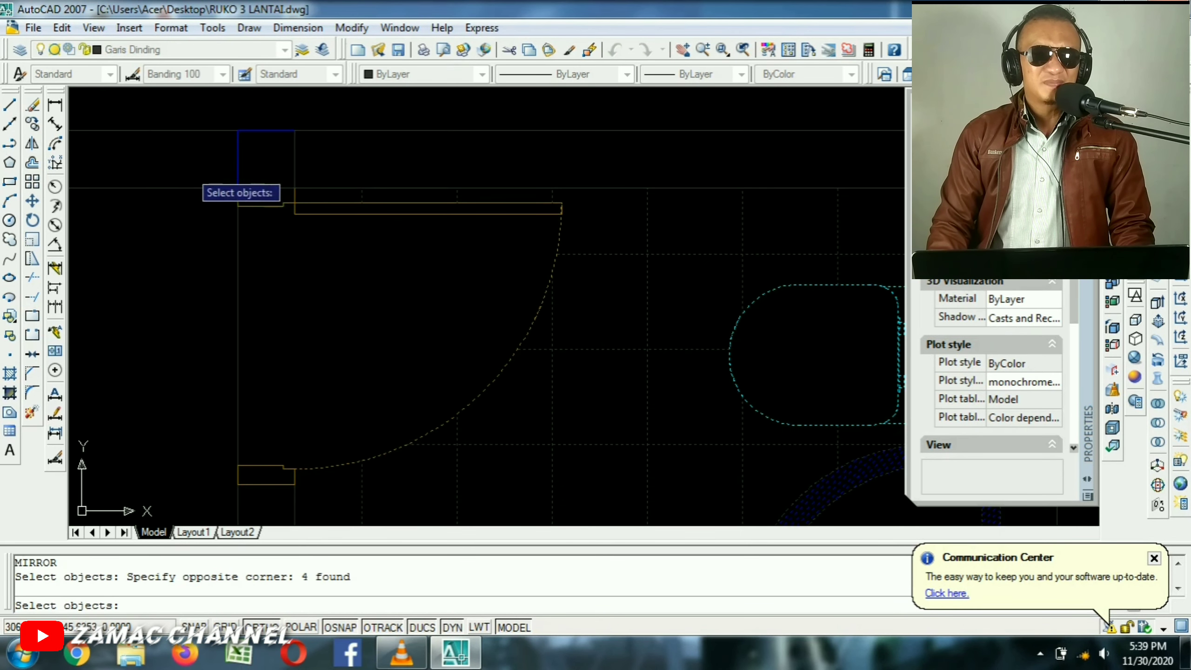
{"action": "left_click", "coordinate": [321, 209]}
{"action": "left_click", "coordinate": [247, 205]}
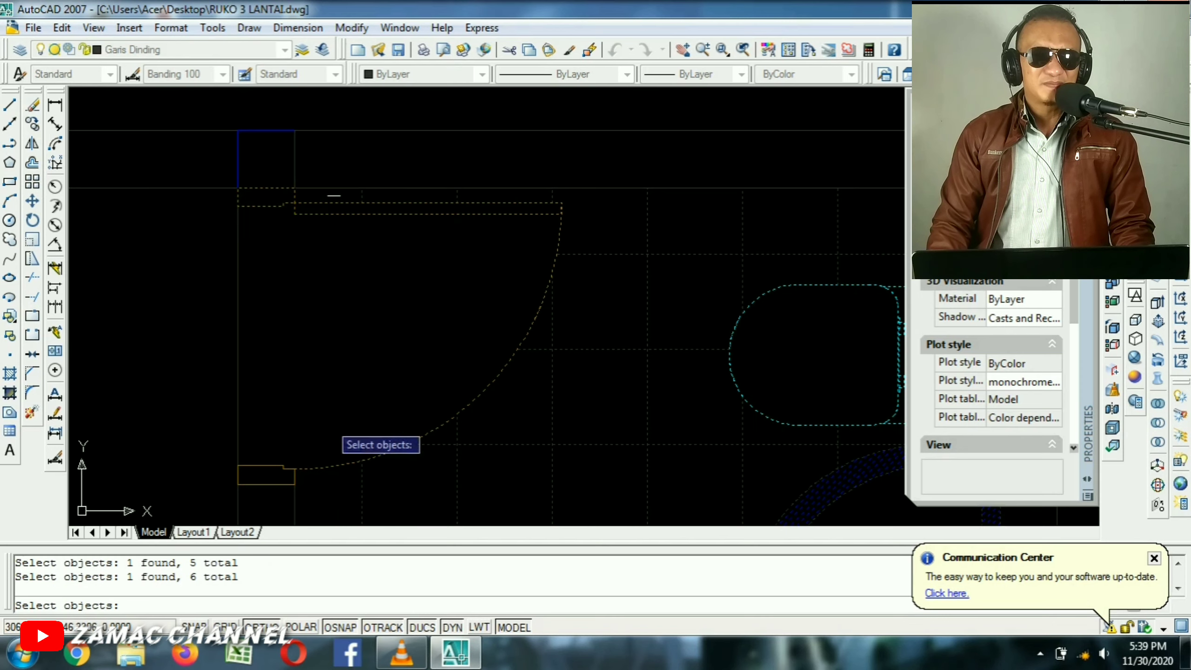
{"action": "left_click", "coordinate": [277, 471]}
{"action": "scroll", "coordinate": [492, 301], "scroll_direction": "down", "scroll_amount": 3}
{"action": "scroll", "coordinate": [478, 338], "scroll_direction": "up", "scroll_amount": 3}
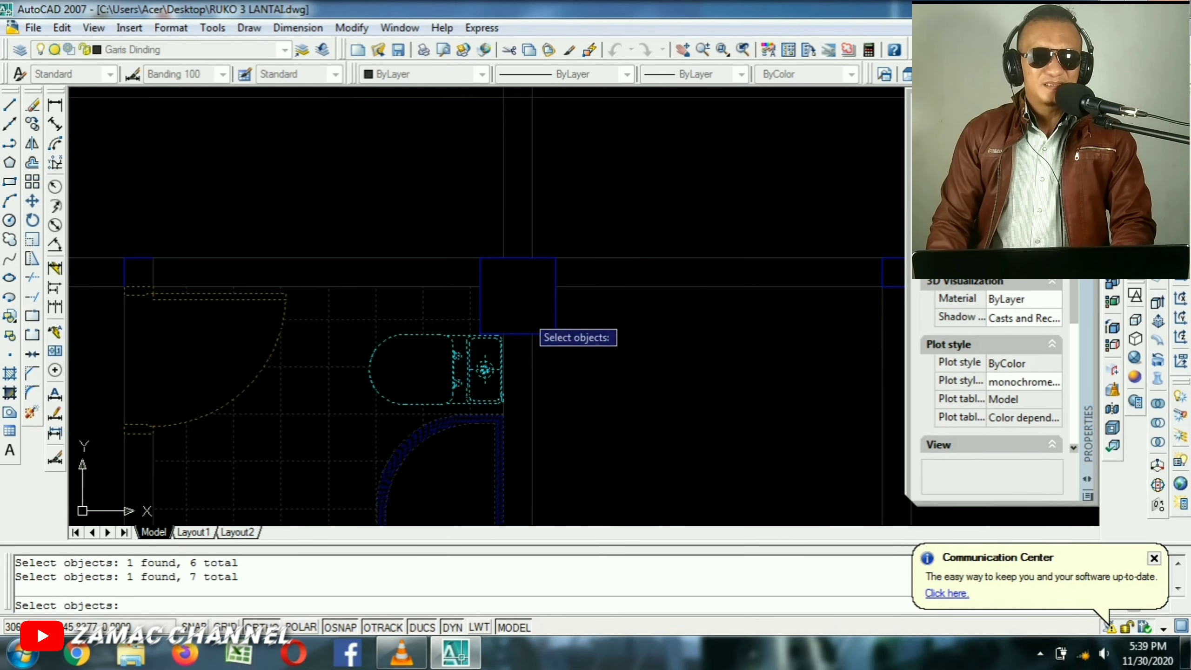
{"action": "key", "text": "Return"}
{"action": "scroll", "coordinate": [518, 333], "scroll_direction": "up", "scroll_amount": 3}
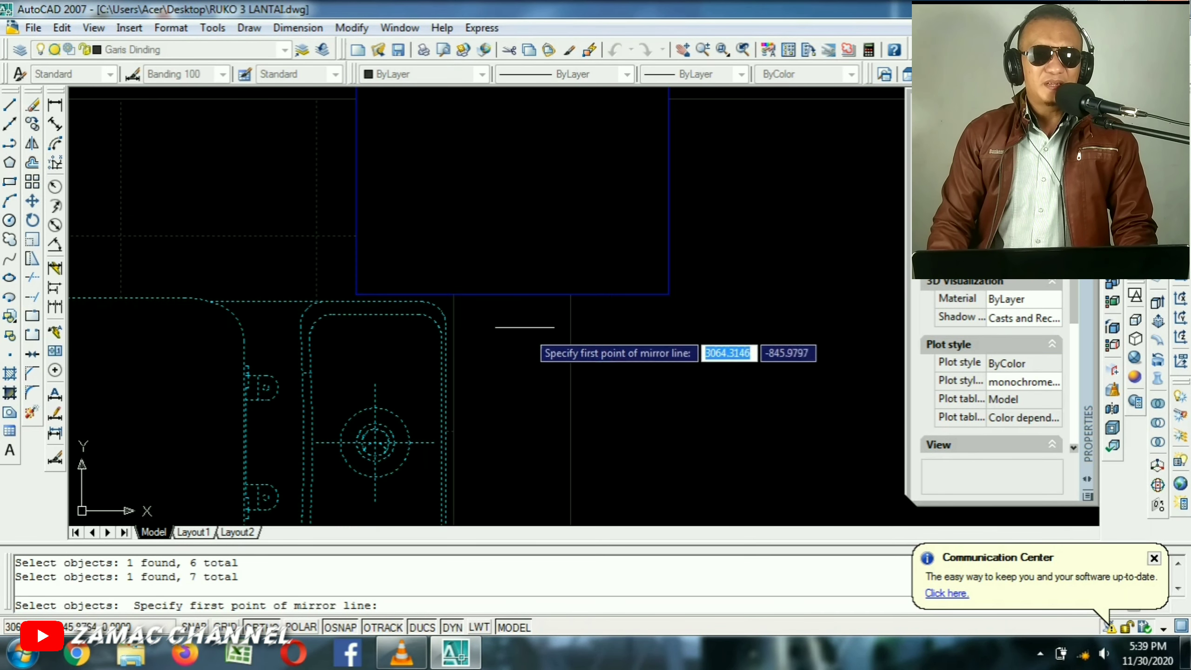
{"action": "left_click", "coordinate": [512, 294]}
{"action": "scroll", "coordinate": [513, 188], "scroll_direction": "down", "scroll_amount": 3}
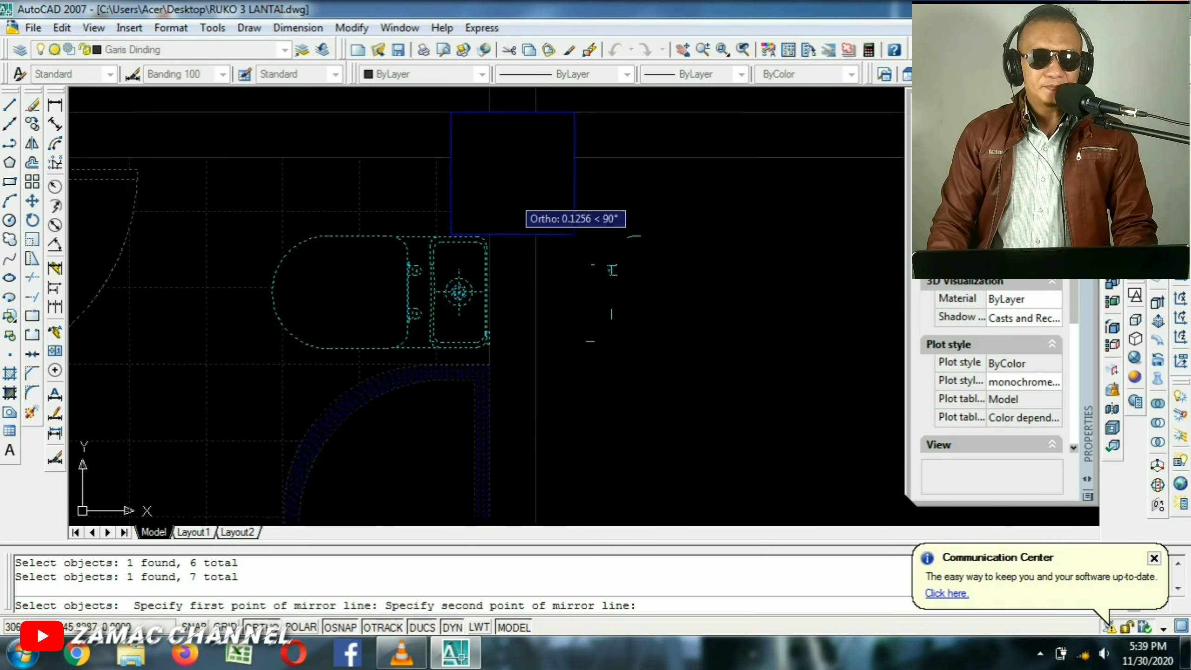
{"action": "scroll", "coordinate": [544, 112], "scroll_direction": "up", "scroll_amount": 3}
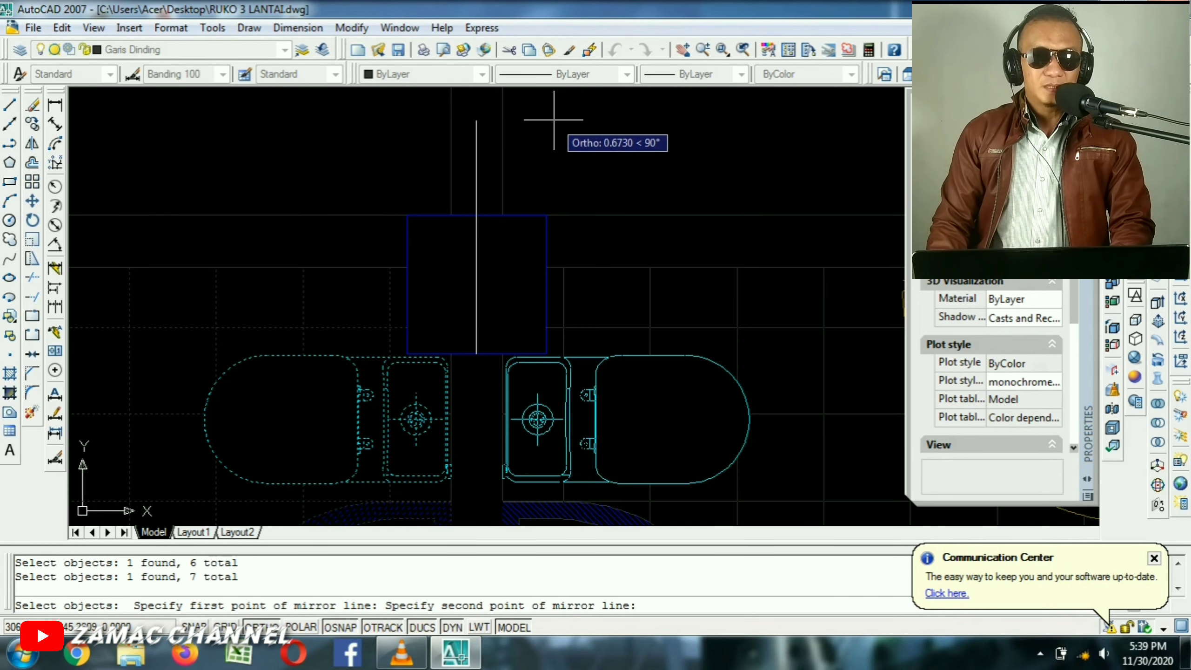
{"action": "left_click", "coordinate": [553, 120]}
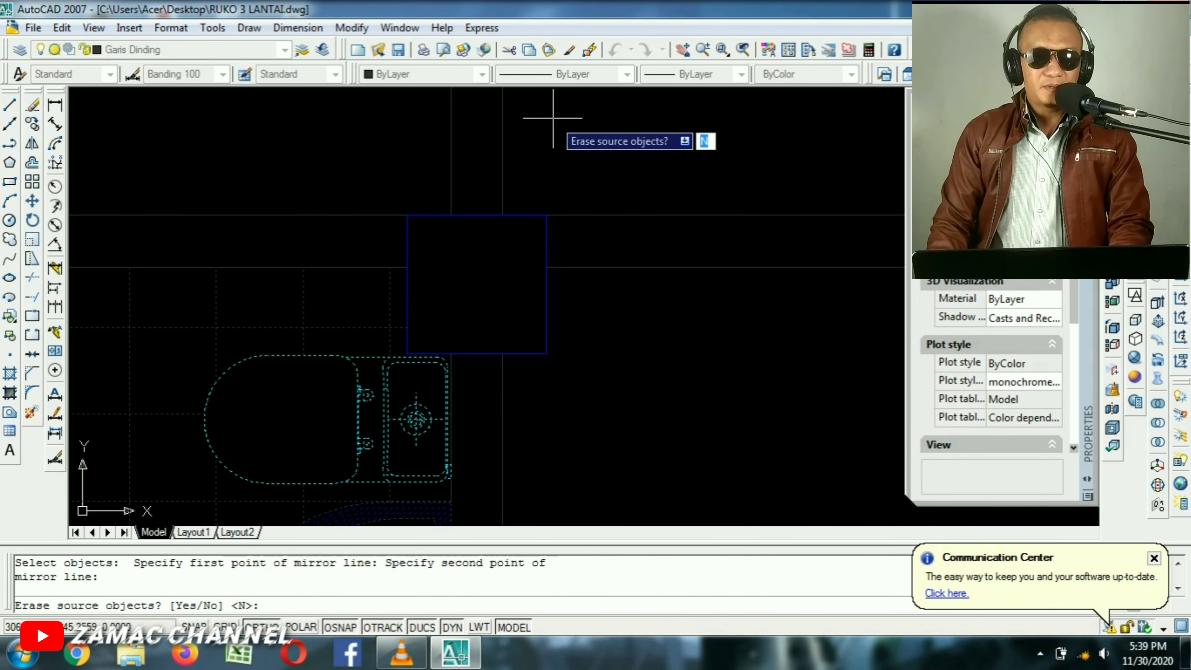
{"action": "key", "text": "Return"}
{"action": "scroll", "coordinate": [548, 117], "scroll_direction": "down", "scroll_amount": 5}
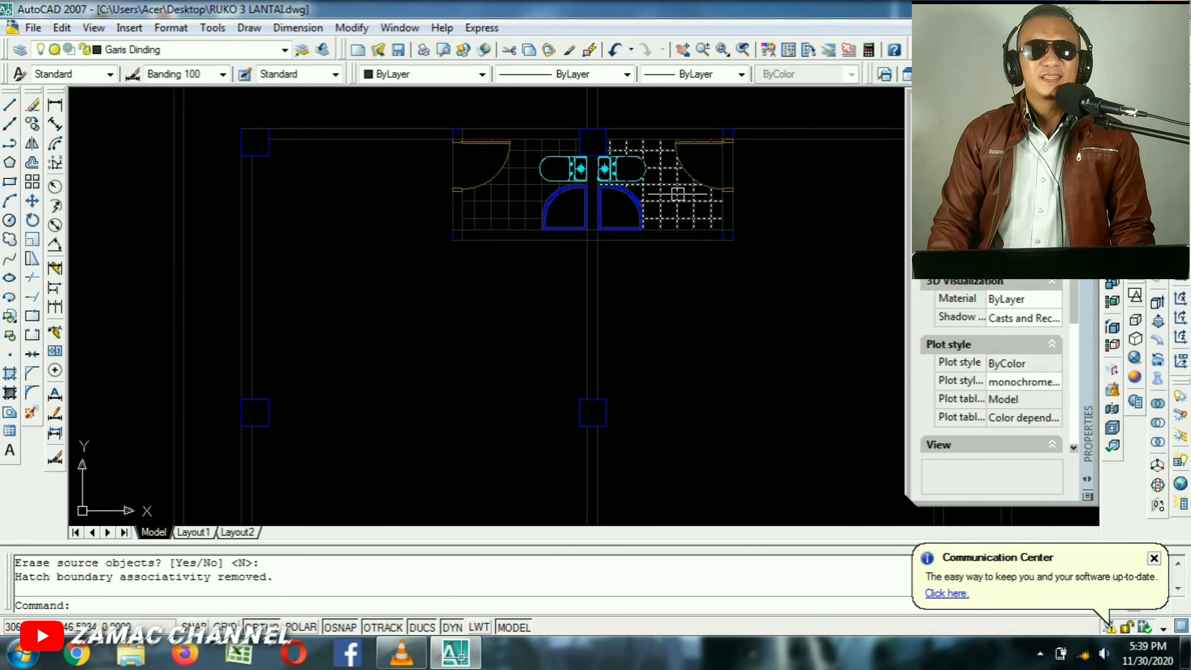
{"action": "scroll", "coordinate": [609, 146], "scroll_direction": "down", "scroll_amount": 3}
{"action": "scroll", "coordinate": [598, 236], "scroll_direction": "up", "scroll_amount": 2}
{"action": "scroll", "coordinate": [565, 134], "scroll_direction": "up", "scroll_amount": 1}
{"action": "middle_click_drag", "start_coordinate": [564, 133], "coordinate": [566, 272]}
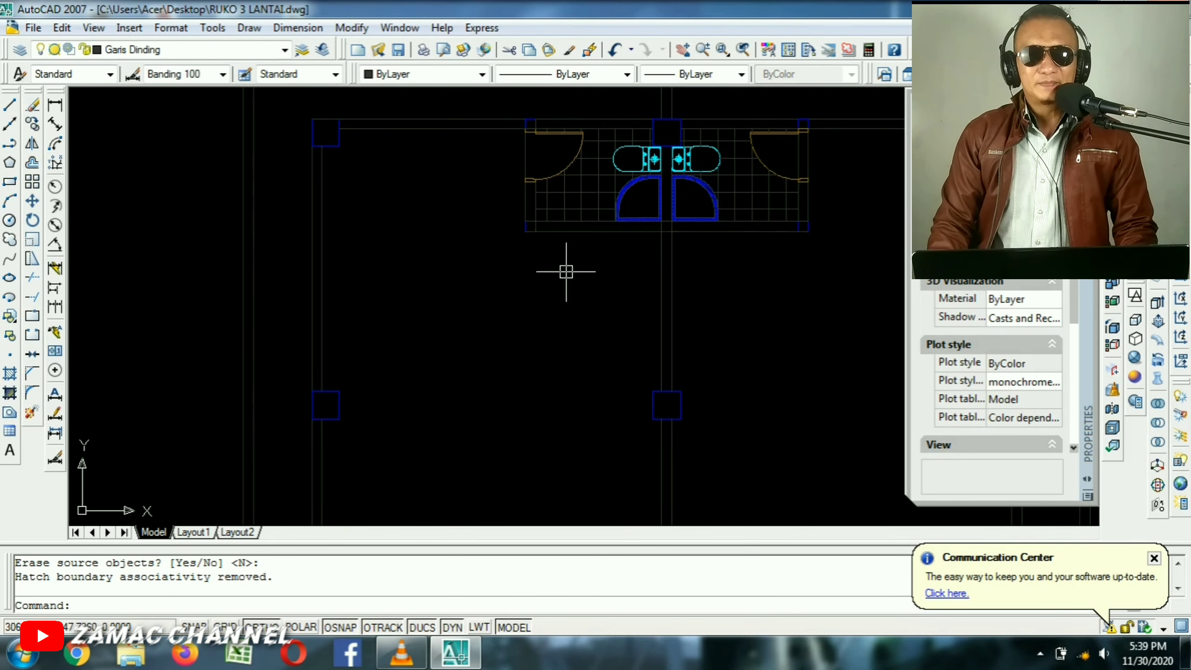
{"action": "key", "text": "Escape"}
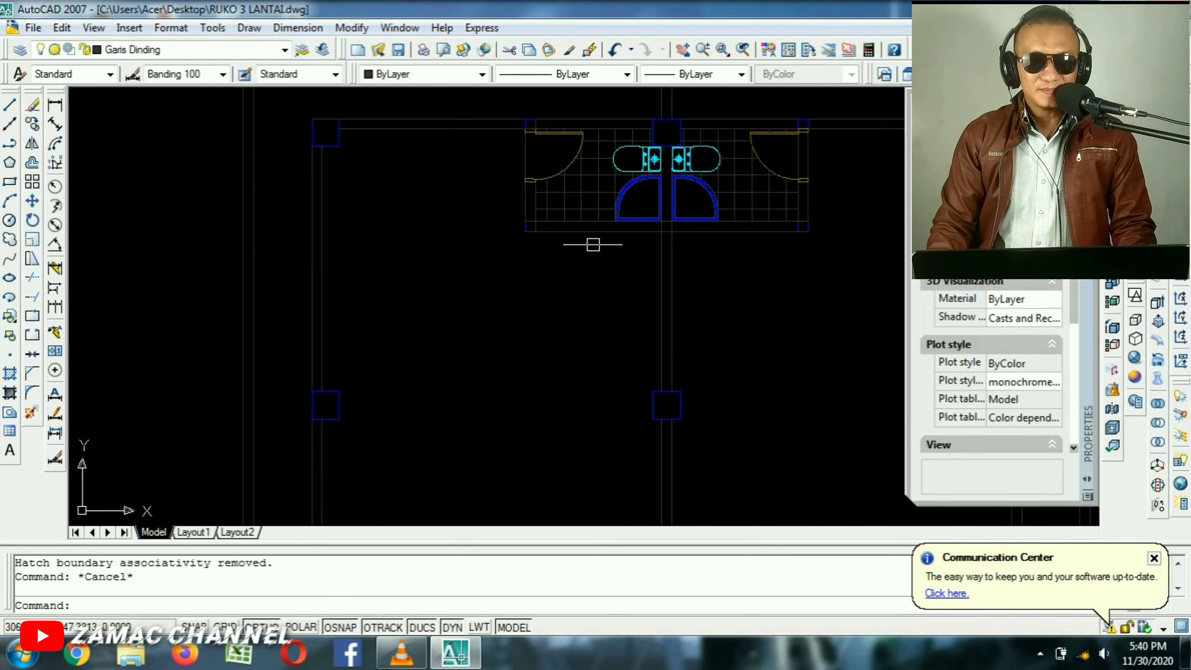
Copy the toilet room's lower outer wall line 1 unit straight down.
{"action": "scroll", "coordinate": [588, 242], "scroll_direction": "up", "scroll_amount": 4}
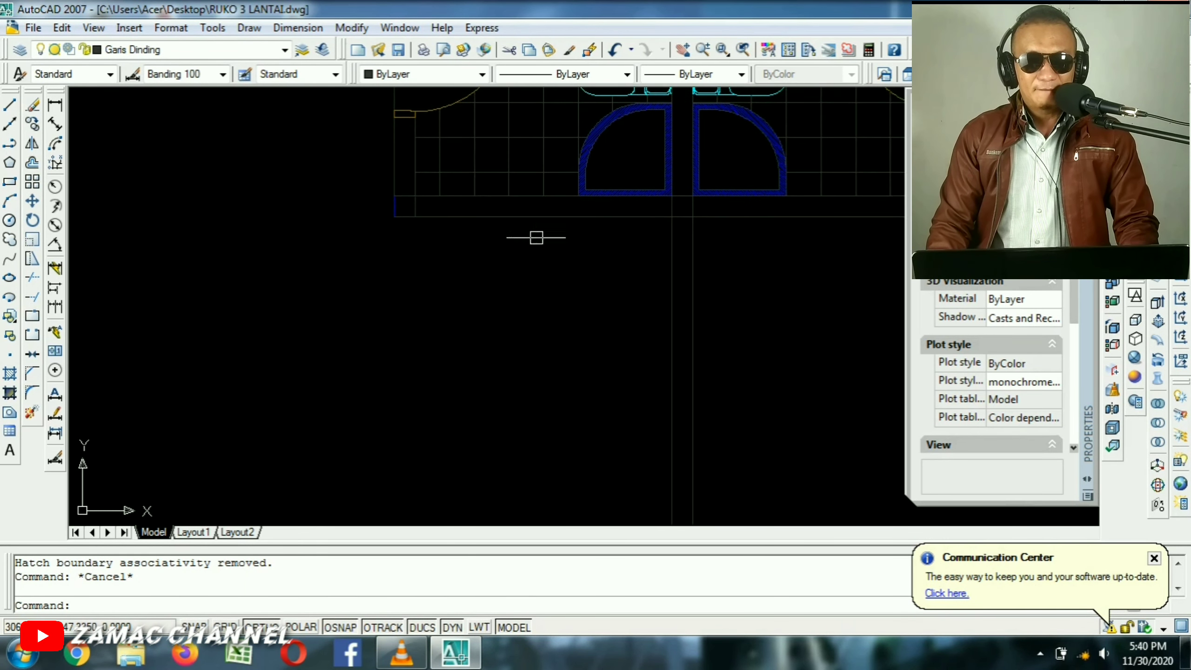
{"action": "type", "text": "co"}
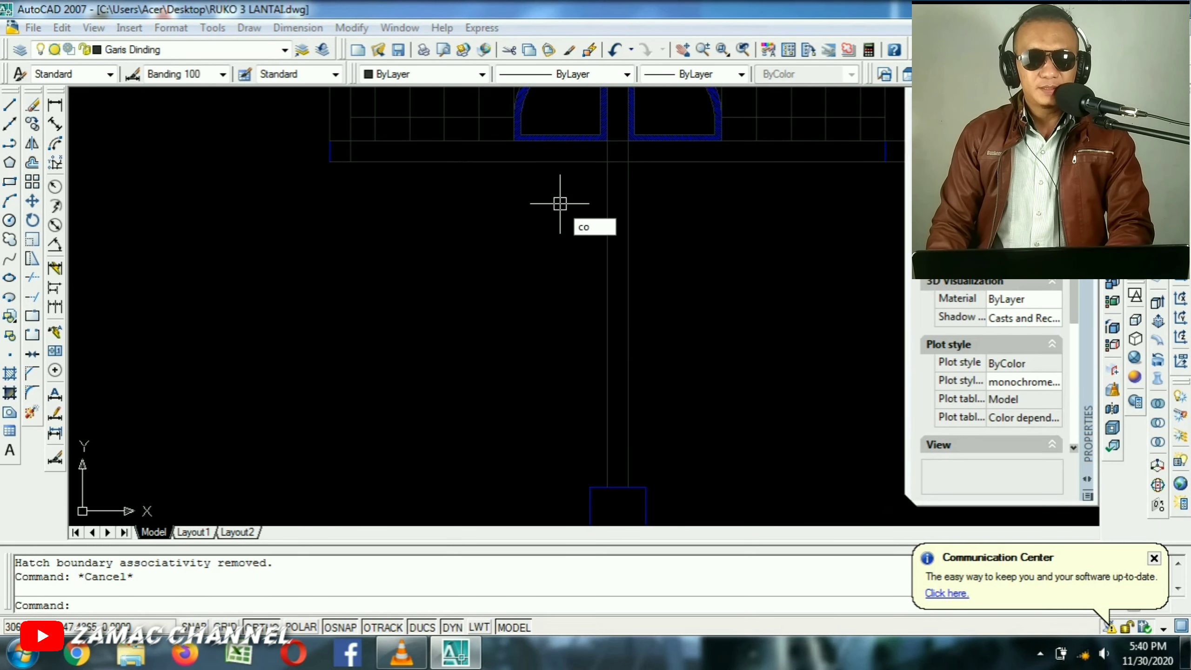
{"action": "key", "text": "Return"}
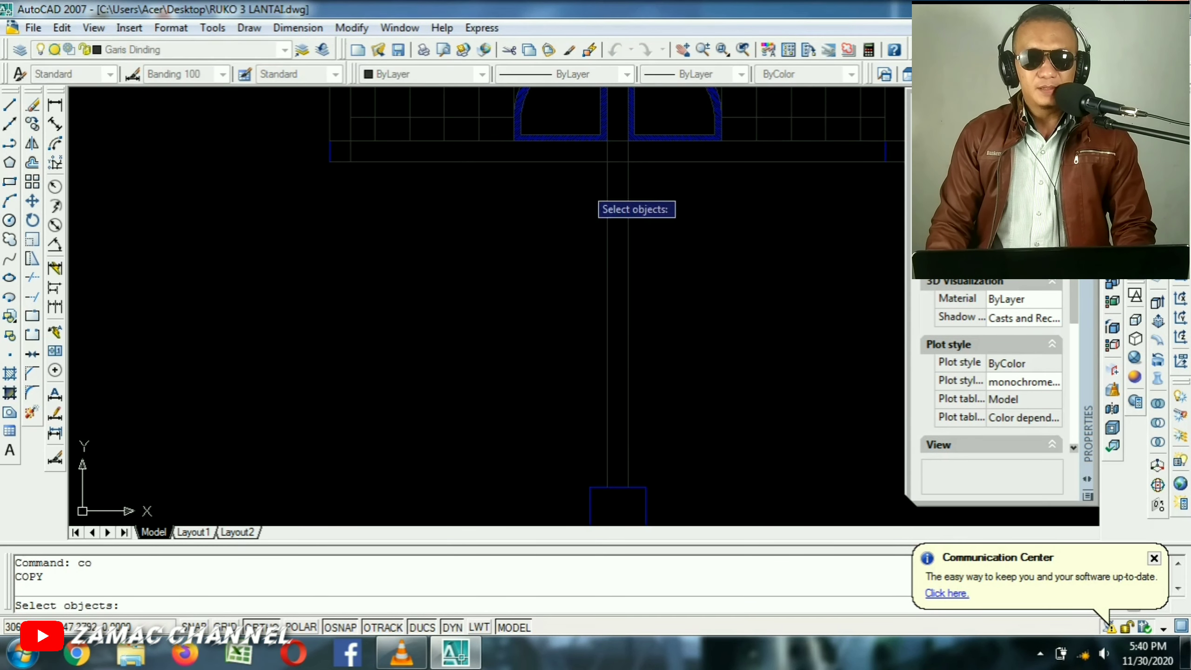
{"action": "left_click", "coordinate": [555, 162]}
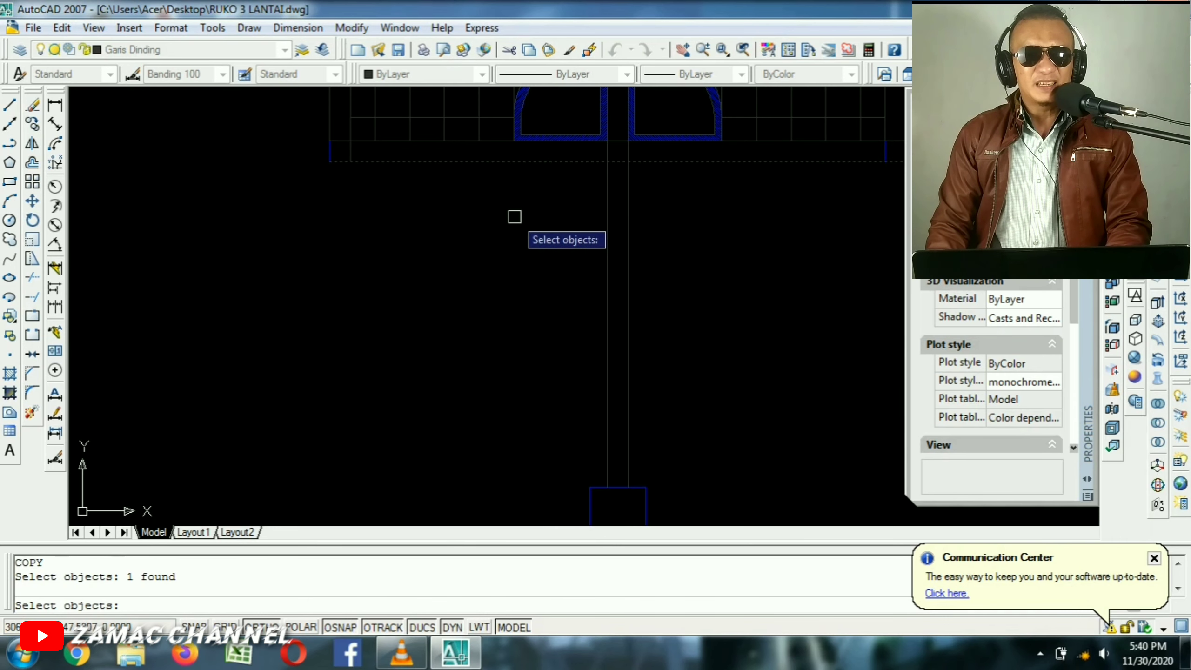
{"action": "key", "text": "Return"}
{"action": "left_click", "coordinate": [482, 197]}
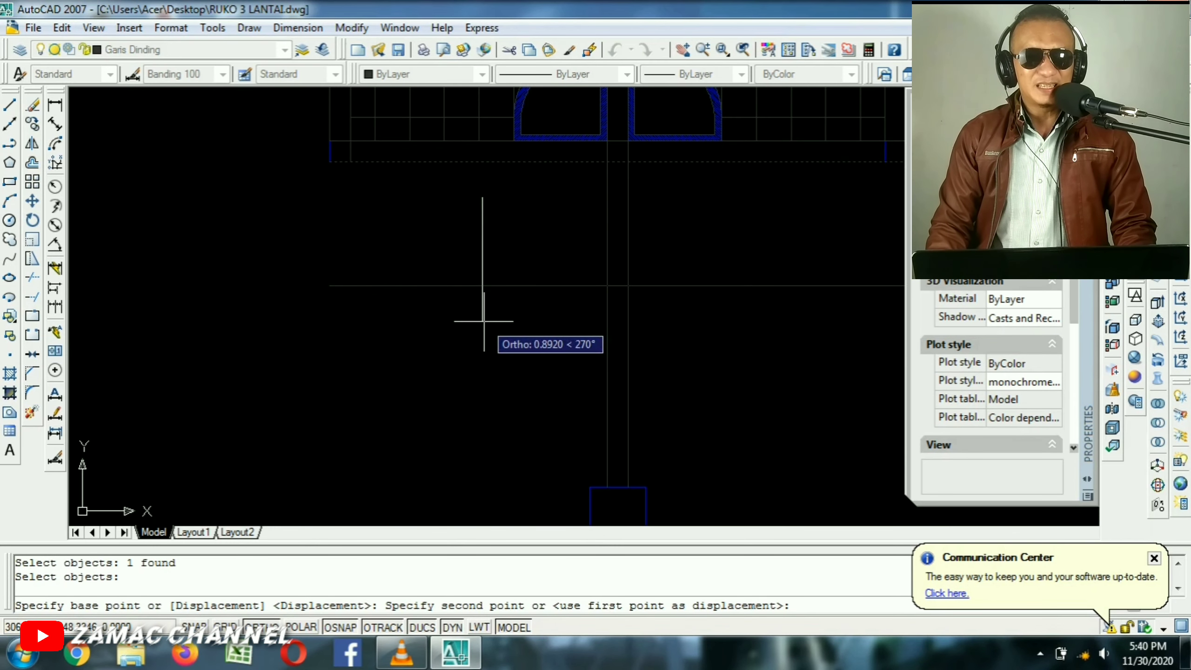
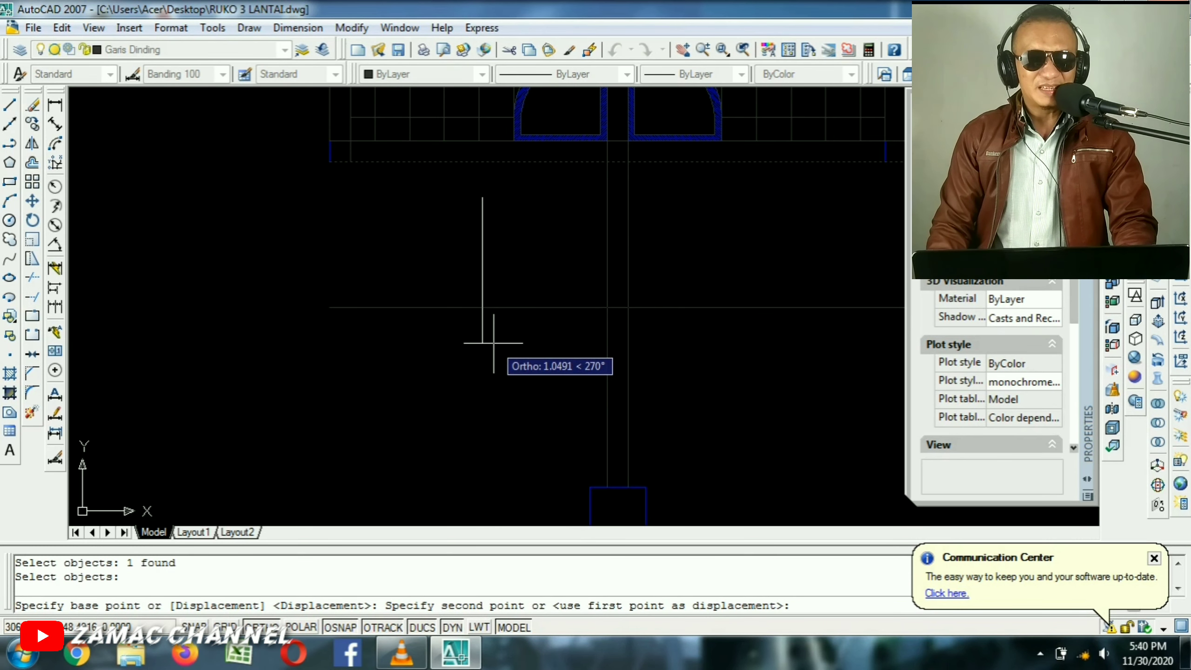
{"action": "type", "text": "1"}
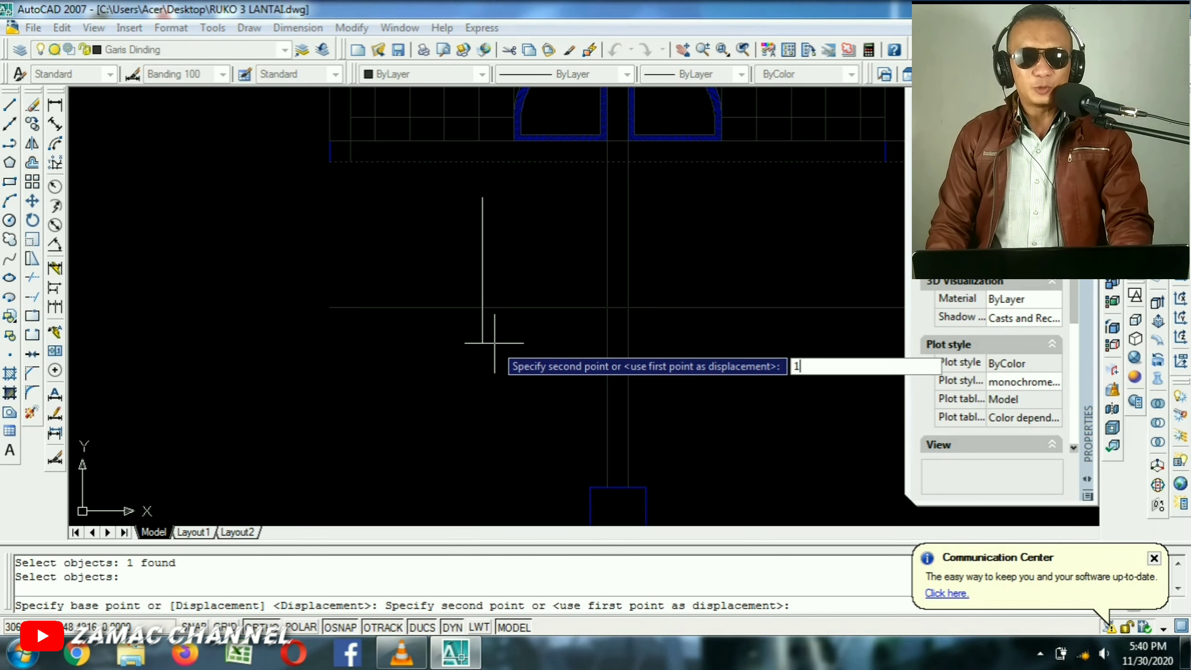
{"action": "key", "text": "Return"}
{"action": "key", "text": "Return"}
Copy the left line of the wall between the two units 1 unit to the left.
{"action": "middle_click_drag", "start_coordinate": [664, 359], "coordinate": [669, 291]}
{"action": "key", "text": "Return"}
{"action": "left_click", "coordinate": [661, 278]}
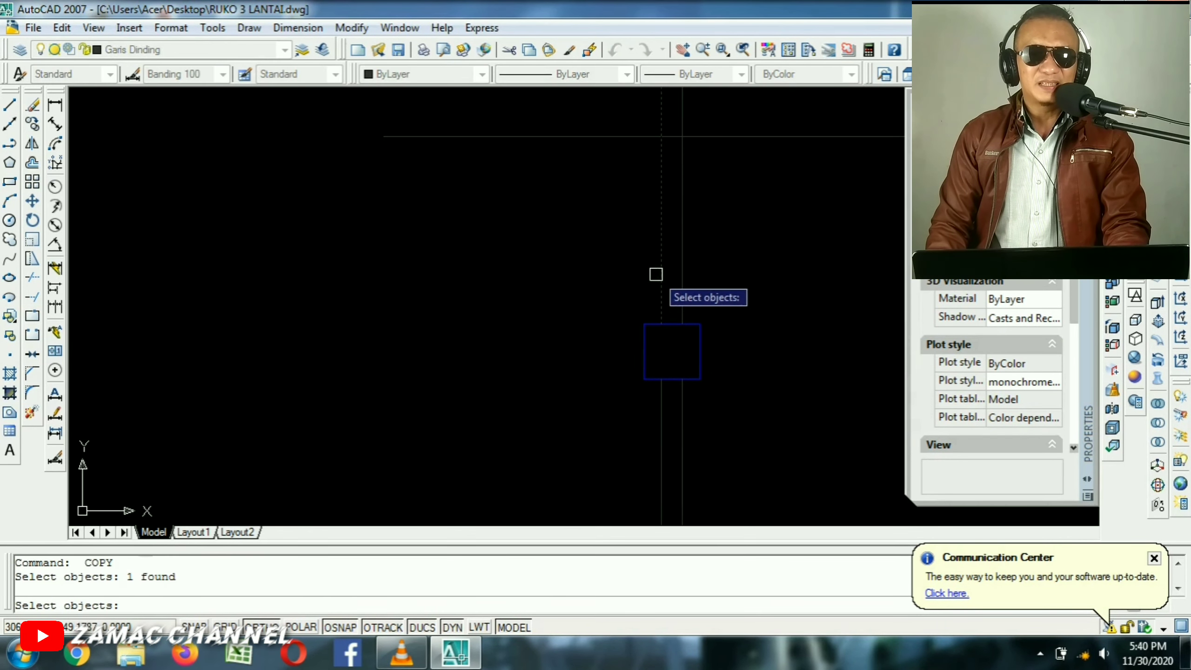
{"action": "key", "text": "Return"}
{"action": "left_click", "coordinate": [593, 276]}
{"action": "type", "text": "1"}
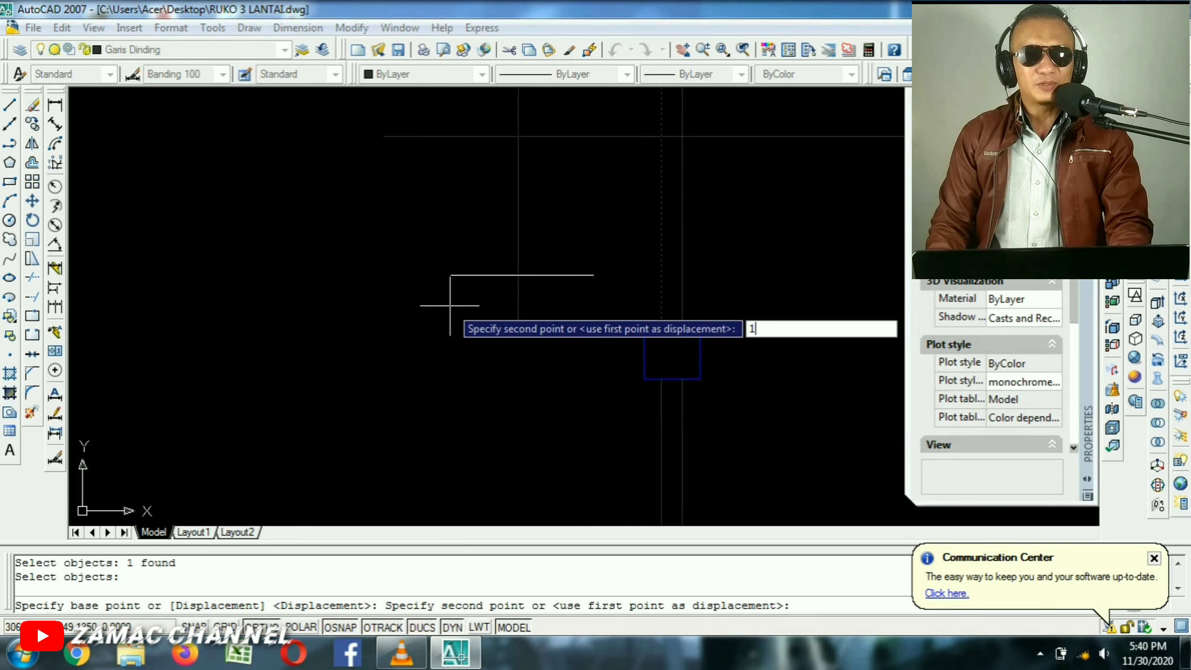
{"action": "key", "text": "Return"}
{"action": "key", "text": "Return"}
Trim the copied vertical line where it runs above the toilet room's lower outer wall line.
{"action": "middle_click_drag", "start_coordinate": [571, 189], "coordinate": [626, 435]}
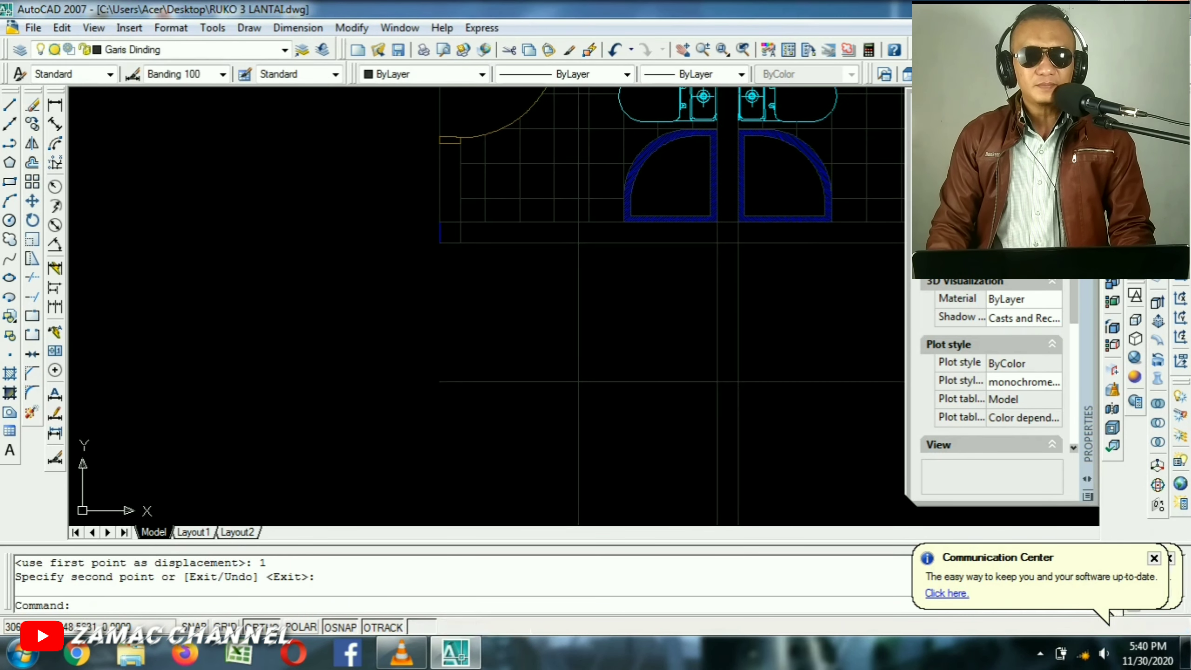
{"action": "middle_click_drag", "start_coordinate": [677, 361], "coordinate": [669, 269]}
{"action": "scroll", "coordinate": [553, 217], "scroll_direction": "up", "scroll_amount": 3}
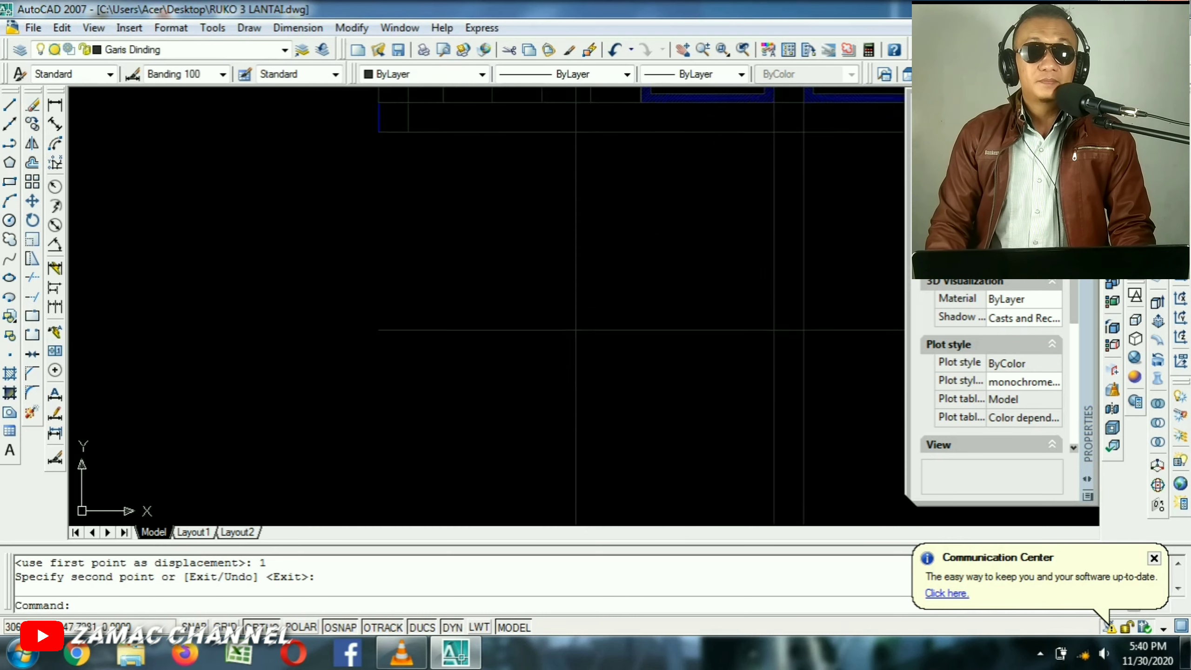
{"action": "type", "text": "tr"}
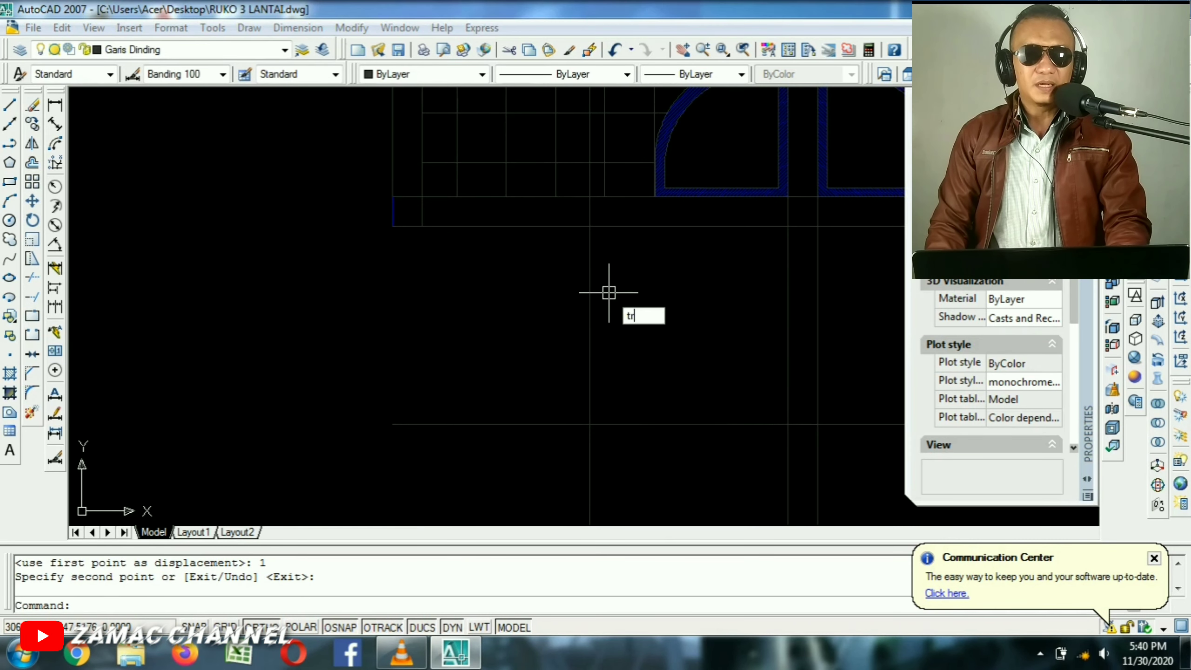
{"action": "key", "text": "Return"}
{"action": "scroll", "coordinate": [629, 236], "scroll_direction": "up", "scroll_amount": 2}
{"action": "left_click", "coordinate": [629, 236]}
{"action": "key", "text": "Return"}
{"action": "left_click", "coordinate": [608, 209]}
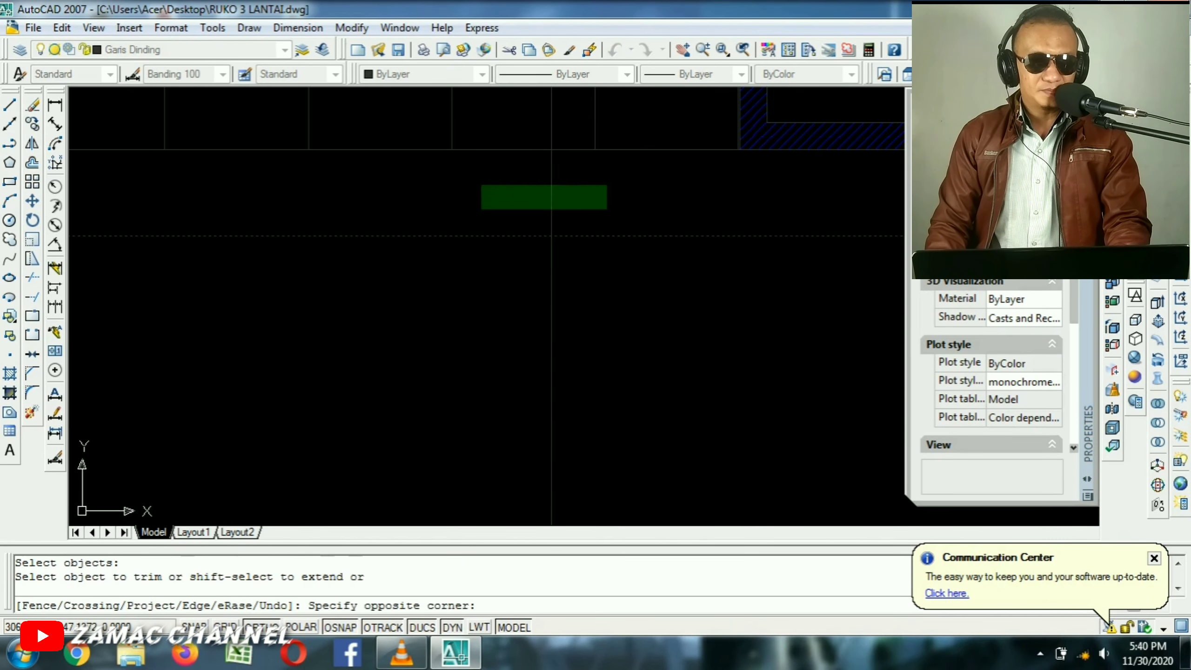
{"action": "left_click", "coordinate": [478, 187]}
{"action": "key", "text": "Return"}
Trim the copied horizontal line beyond the left line of the wall between the two units.
{"action": "scroll", "coordinate": [581, 179], "scroll_direction": "down", "scroll_amount": 5}
{"action": "scroll", "coordinate": [714, 338], "scroll_direction": "up", "scroll_amount": 5}
{"action": "key", "text": "Return"}
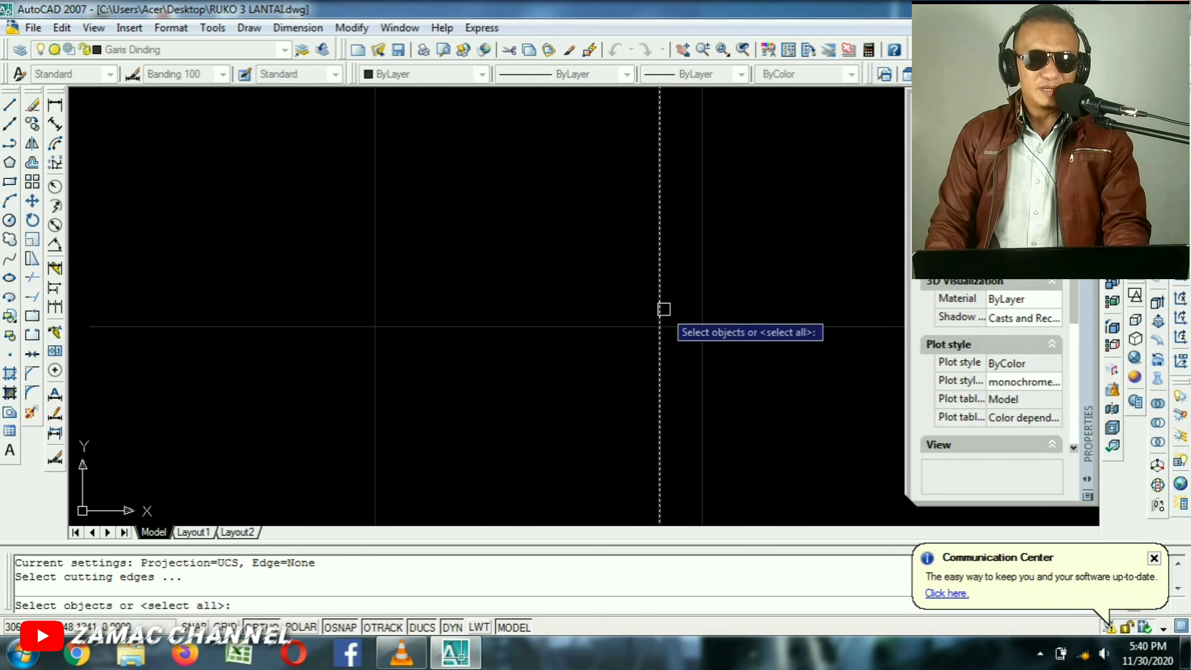
{"action": "left_click", "coordinate": [661, 309]}
{"action": "key", "text": "Return"}
{"action": "left_click", "coordinate": [679, 323]}
{"action": "key", "text": "Return"}
{"action": "scroll", "coordinate": [509, 266], "scroll_direction": "down", "scroll_amount": 3}
{"action": "scroll", "coordinate": [557, 286], "scroll_direction": "down", "scroll_amount": 1}
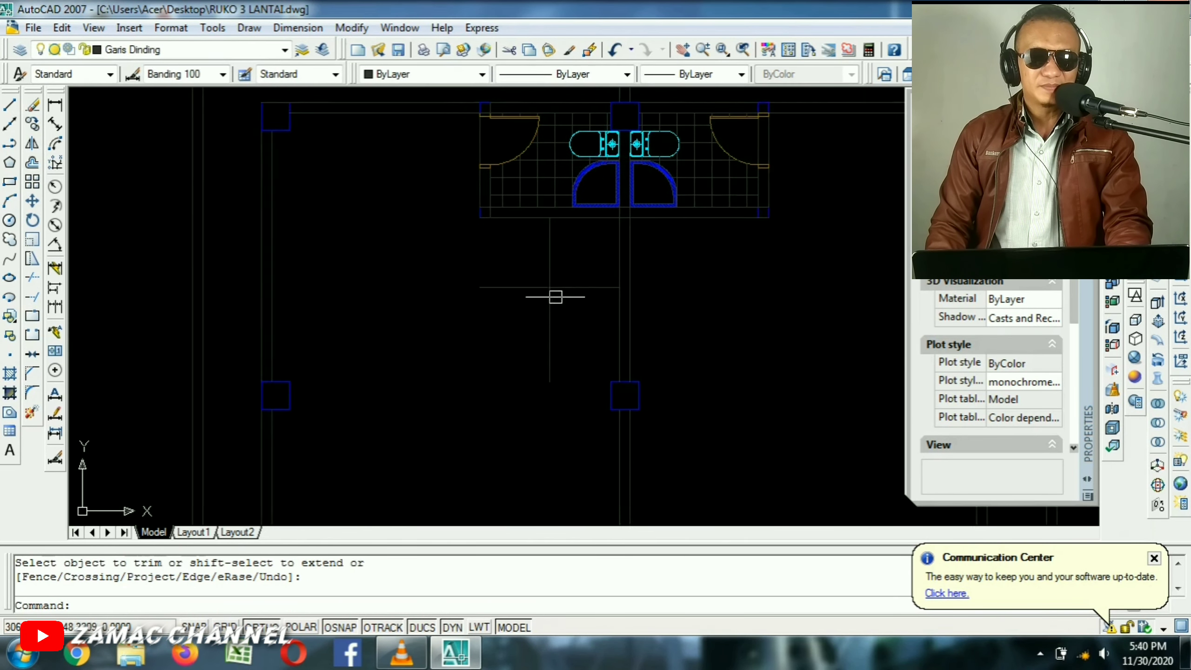
Offset the vertical line below the toilet room 0.3 units to the left three times, each from the previous copy.
{"action": "scroll", "coordinate": [530, 243], "scroll_direction": "up", "scroll_amount": 4}
{"action": "key", "text": "Escape"}
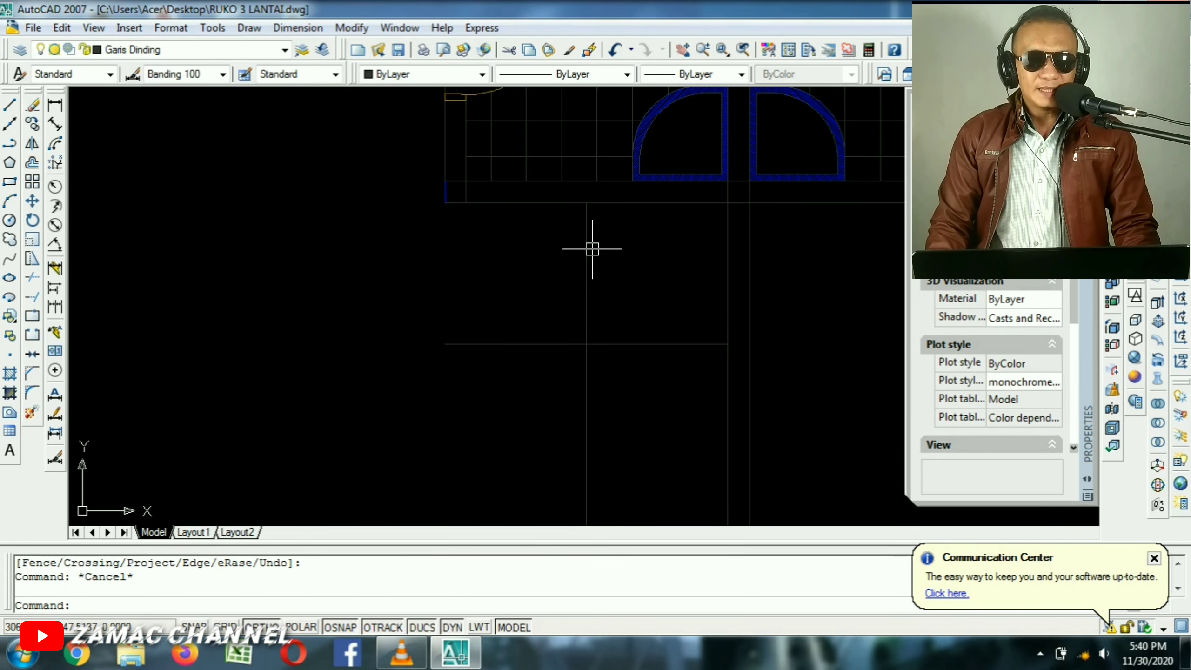
{"action": "scroll", "coordinate": [577, 263], "scroll_direction": "up", "scroll_amount": 3}
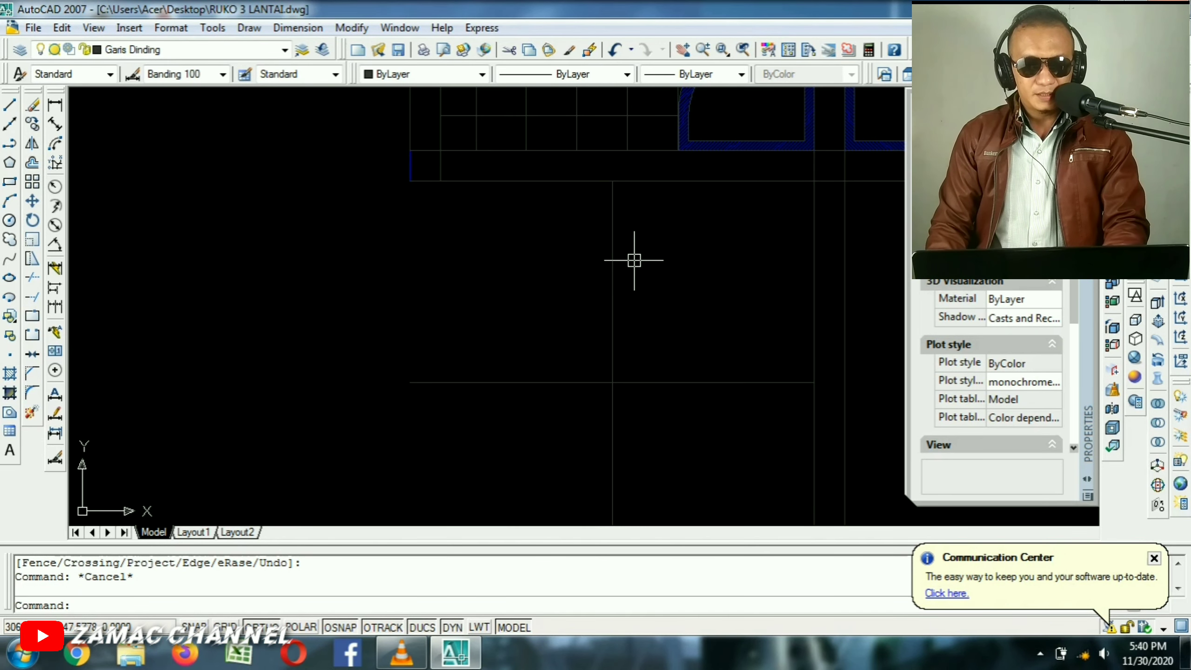
{"action": "type", "text": "l"}
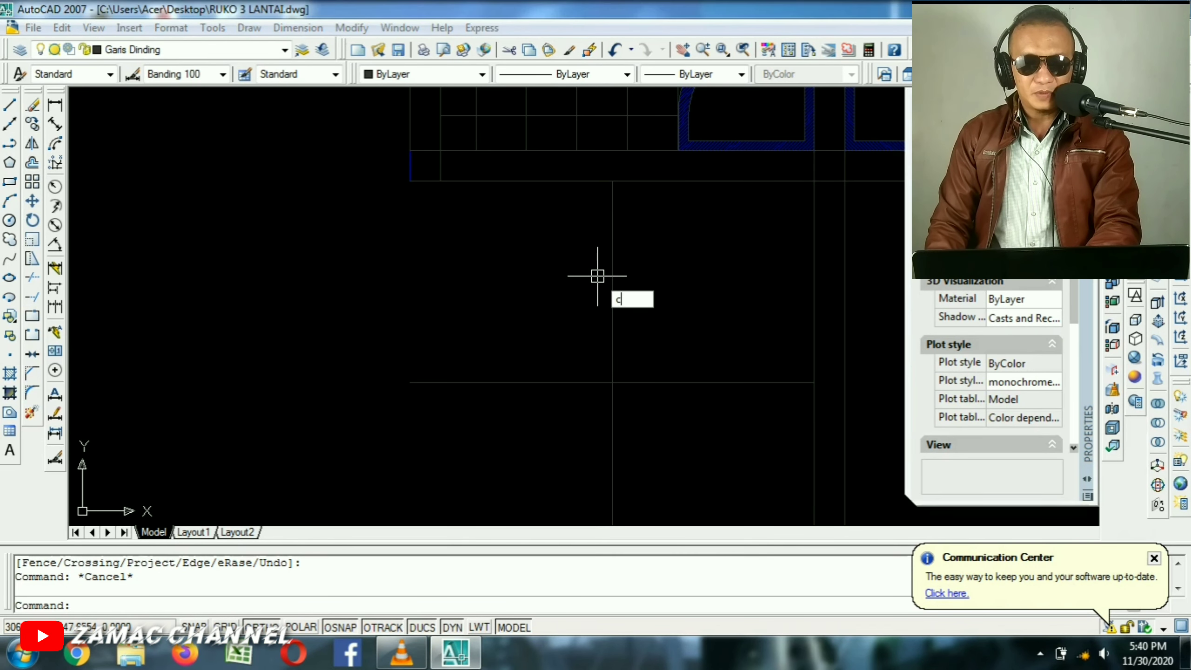
{"action": "key", "text": "Escape"}
{"action": "type", "text": "o"}
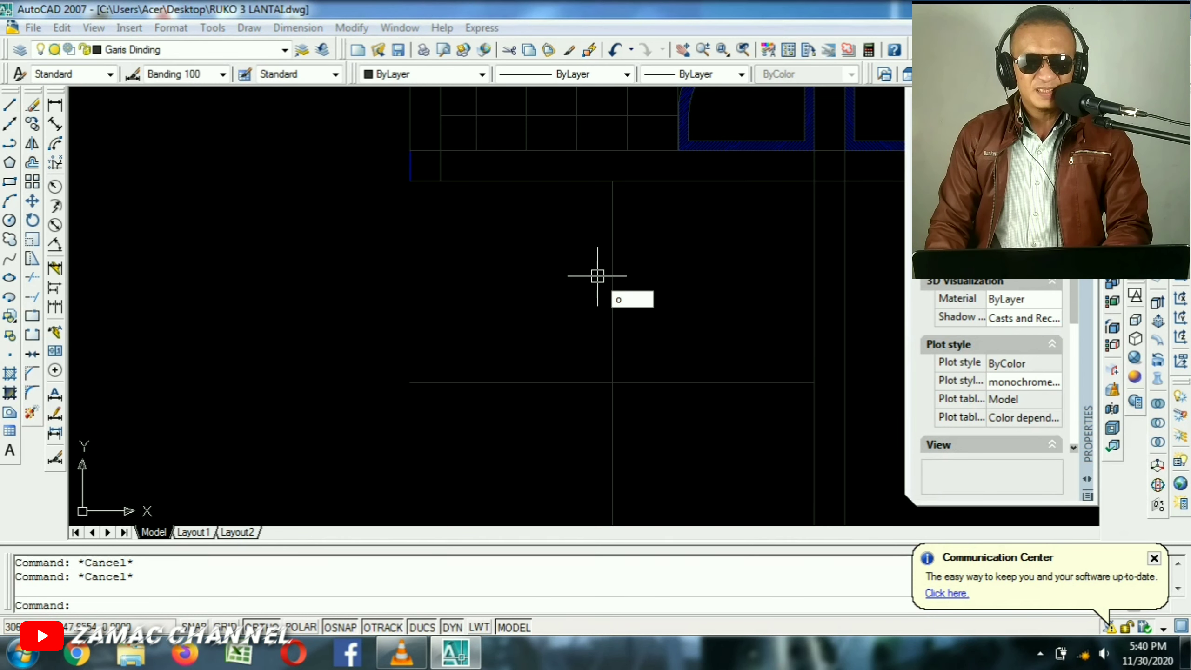
{"action": "key", "text": "Return"}
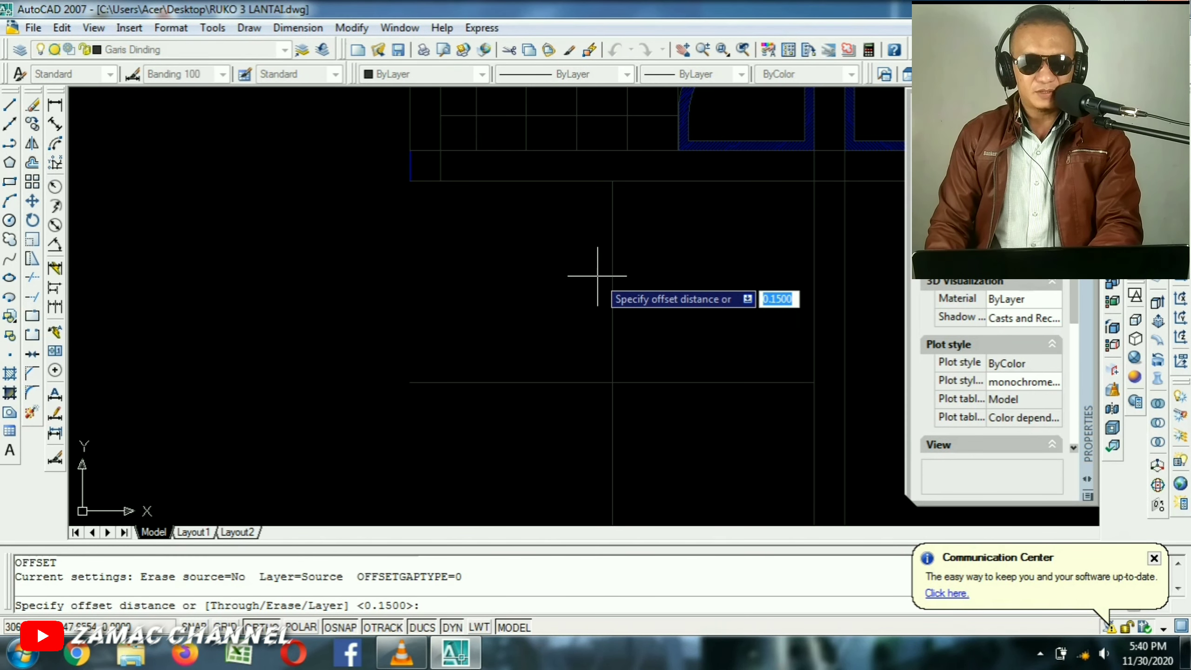
{"action": "type", "text": ".3"}
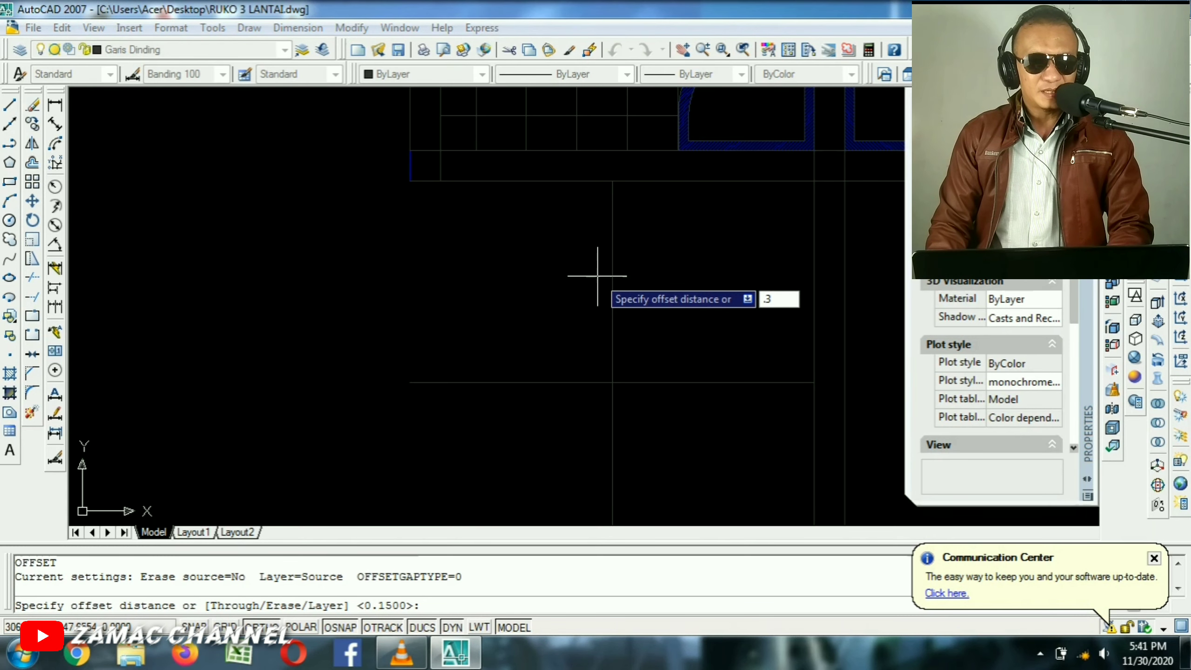
{"action": "key", "text": "Return"}
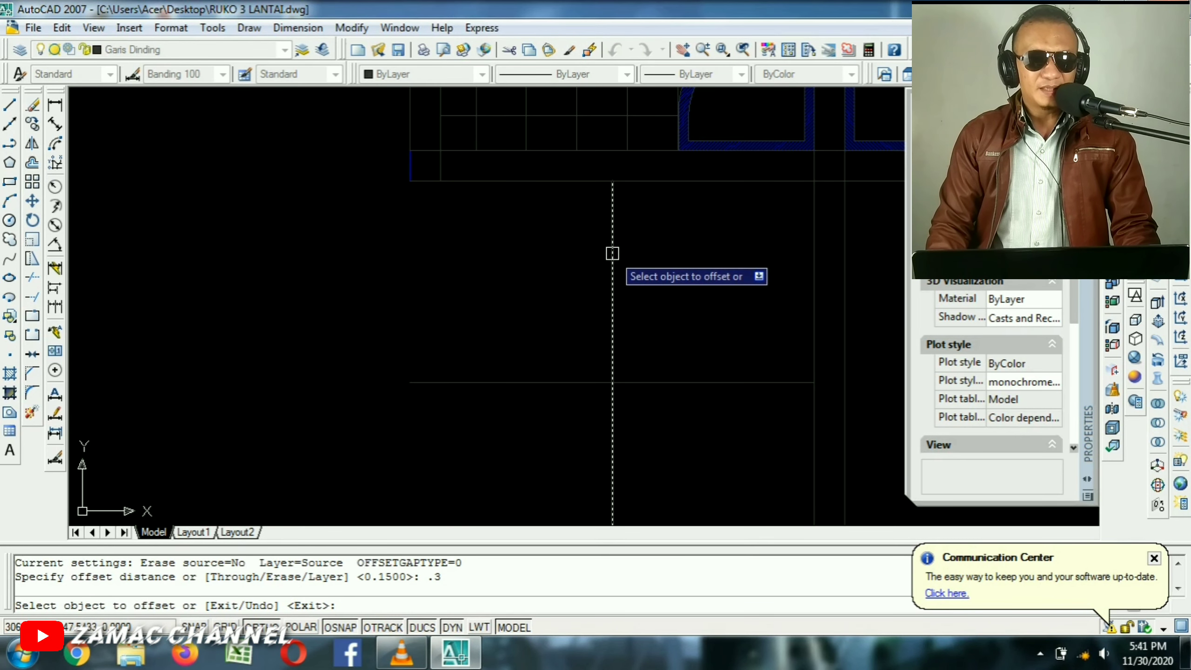
{"action": "left_click", "coordinate": [612, 255]}
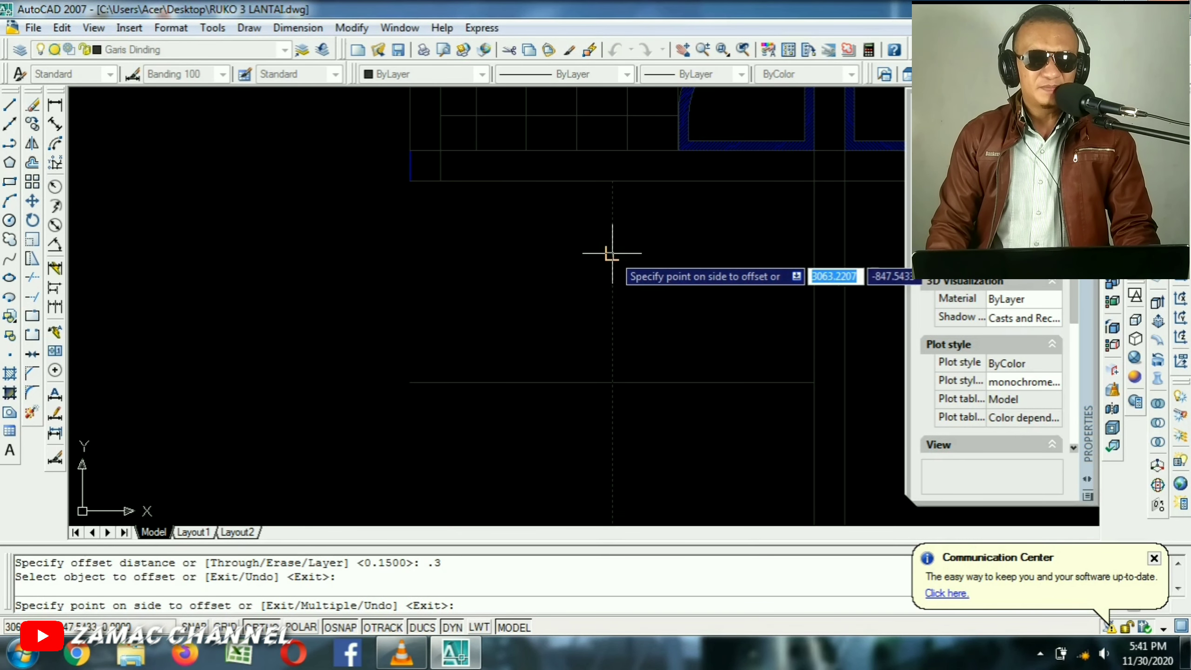
{"action": "left_click", "coordinate": [563, 258]}
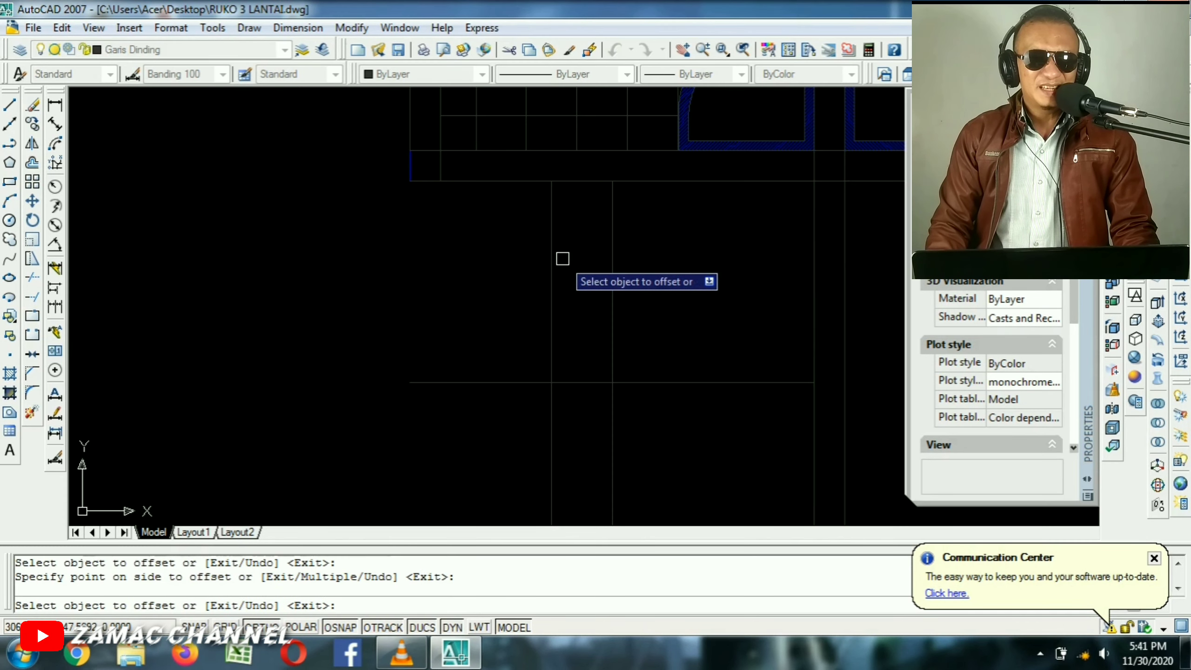
{"action": "left_click", "coordinate": [551, 272]}
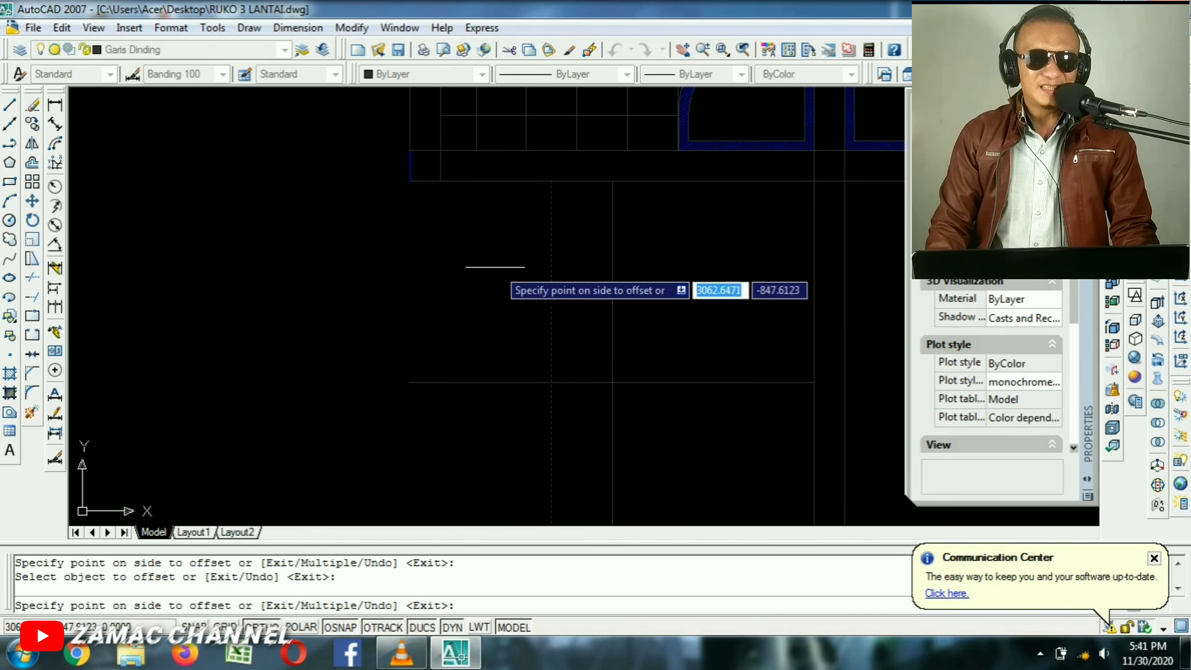
{"action": "left_click", "coordinate": [494, 265]}
{"action": "left_click", "coordinate": [487, 262]}
{"action": "left_click", "coordinate": [406, 279]}
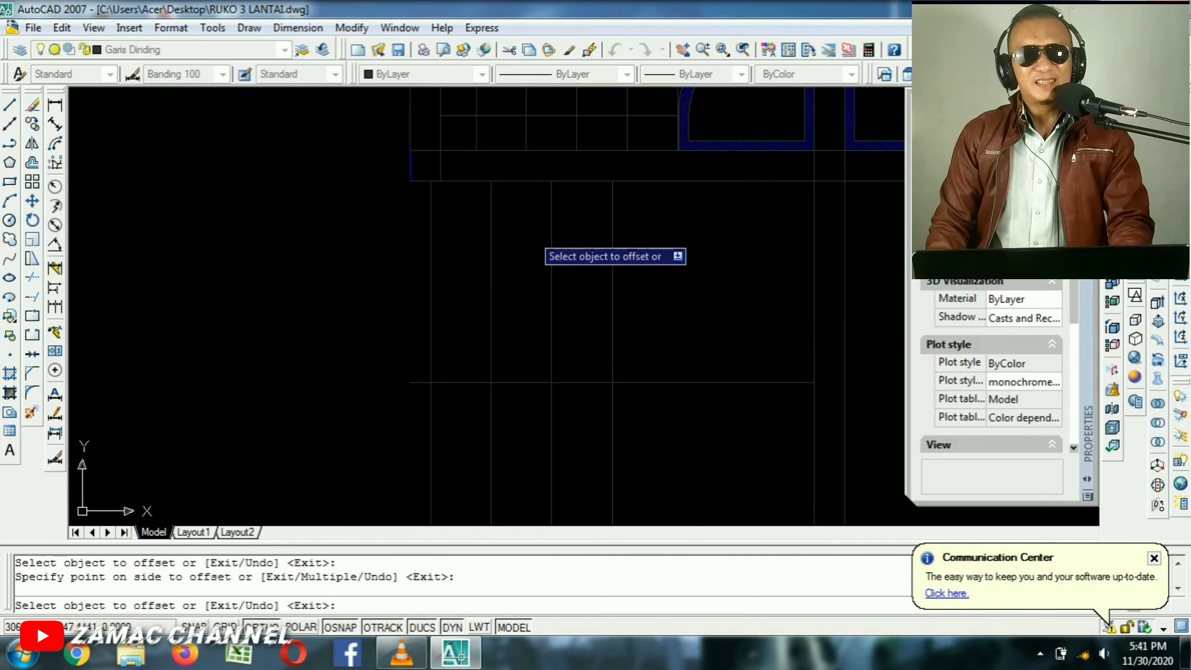
{"action": "key", "text": "Return"}
Trim the three offset vertical lines where they run below the horizontal line under the toilet room.
{"action": "scroll", "coordinate": [584, 313], "scroll_direction": "up", "scroll_amount": 2}
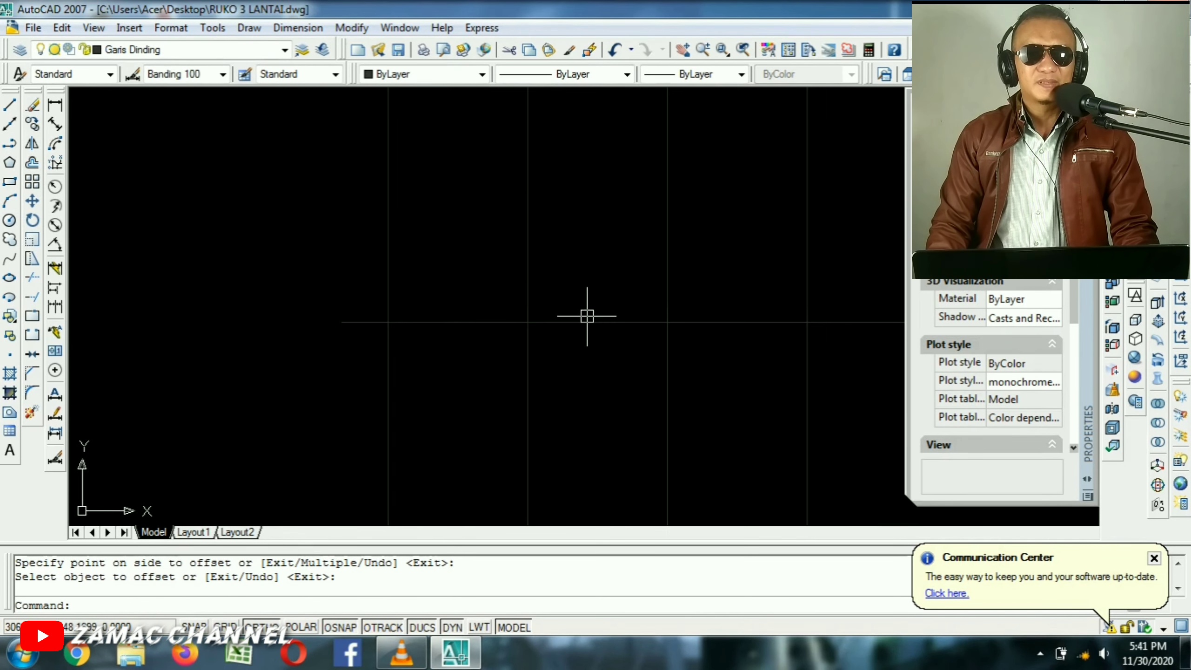
{"action": "scroll", "coordinate": [639, 322], "scroll_direction": "up", "scroll_amount": 3}
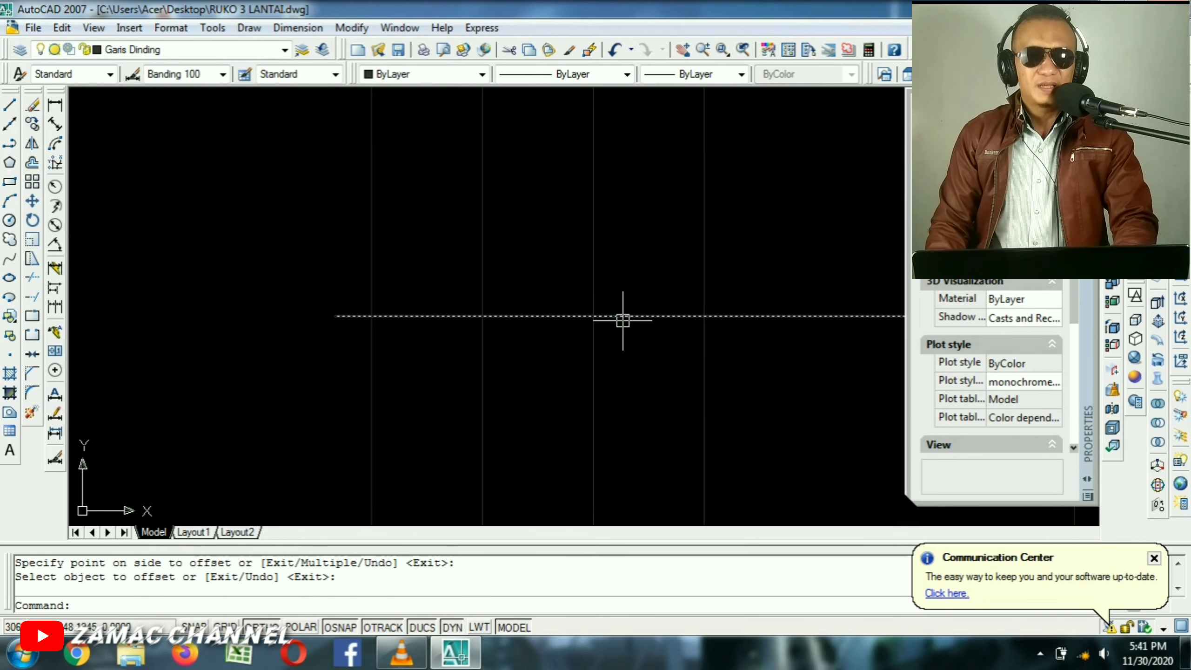
{"action": "type", "text": "tr"}
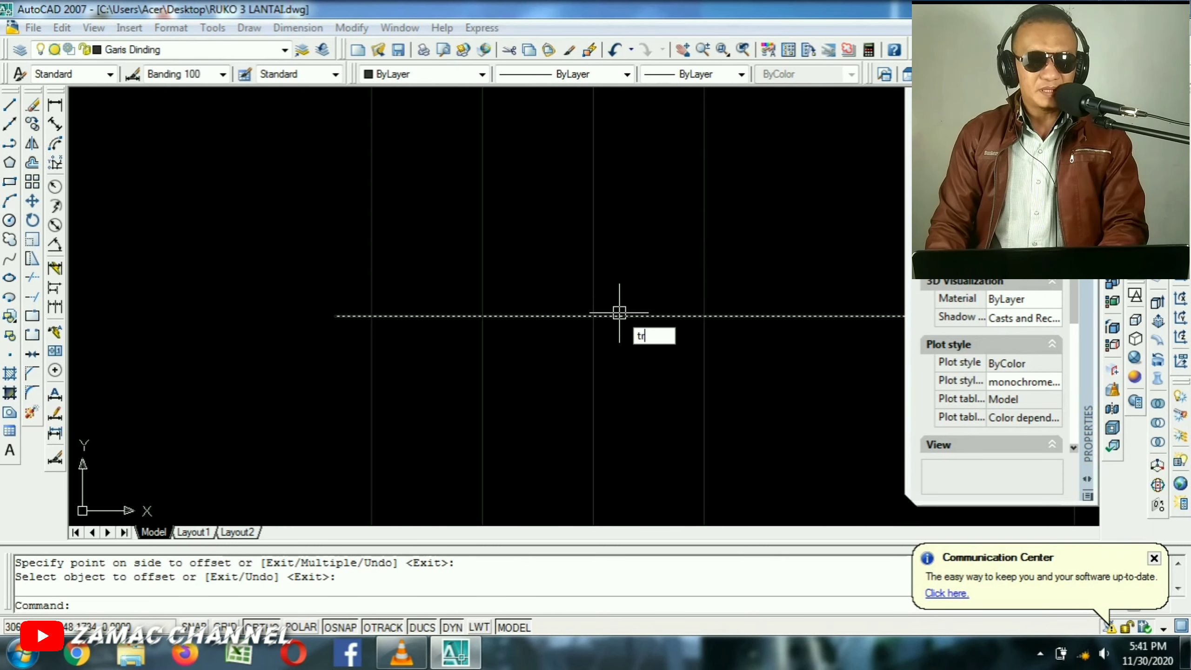
{"action": "key", "text": "Return"}
{"action": "left_click", "coordinate": [619, 316]}
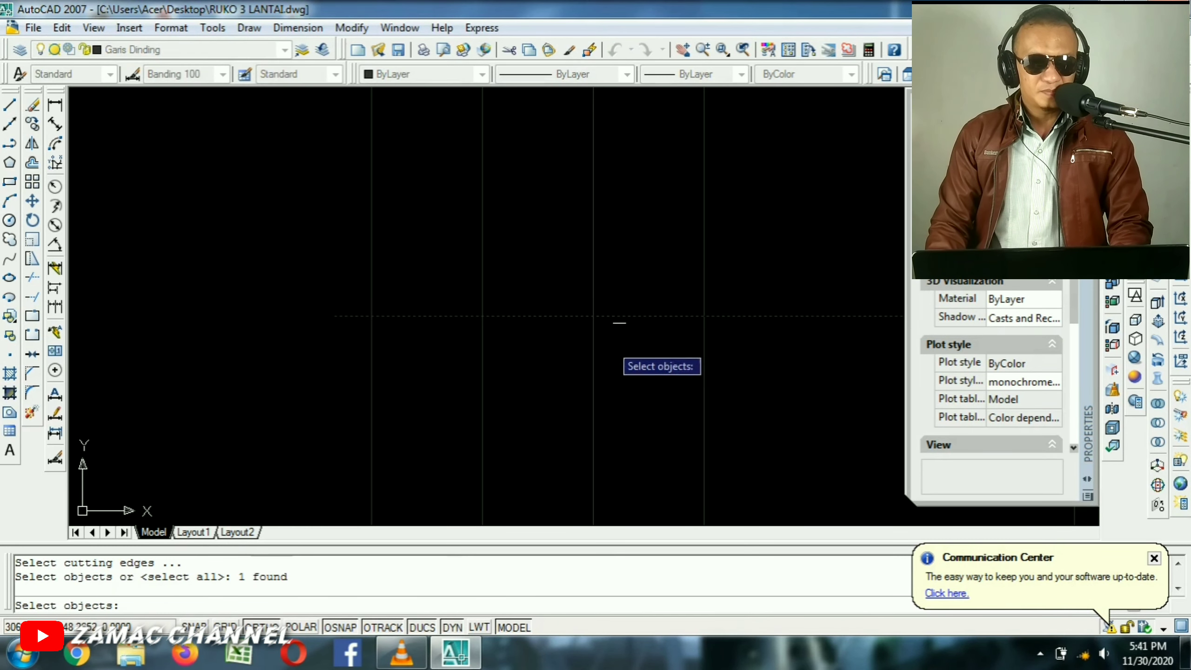
{"action": "key", "text": "Return"}
{"action": "left_click", "coordinate": [627, 351]}
{"action": "left_click", "coordinate": [618, 323]}
{"action": "key", "text": "Return"}
{"action": "scroll", "coordinate": [558, 412], "scroll_direction": "down", "scroll_amount": 3}
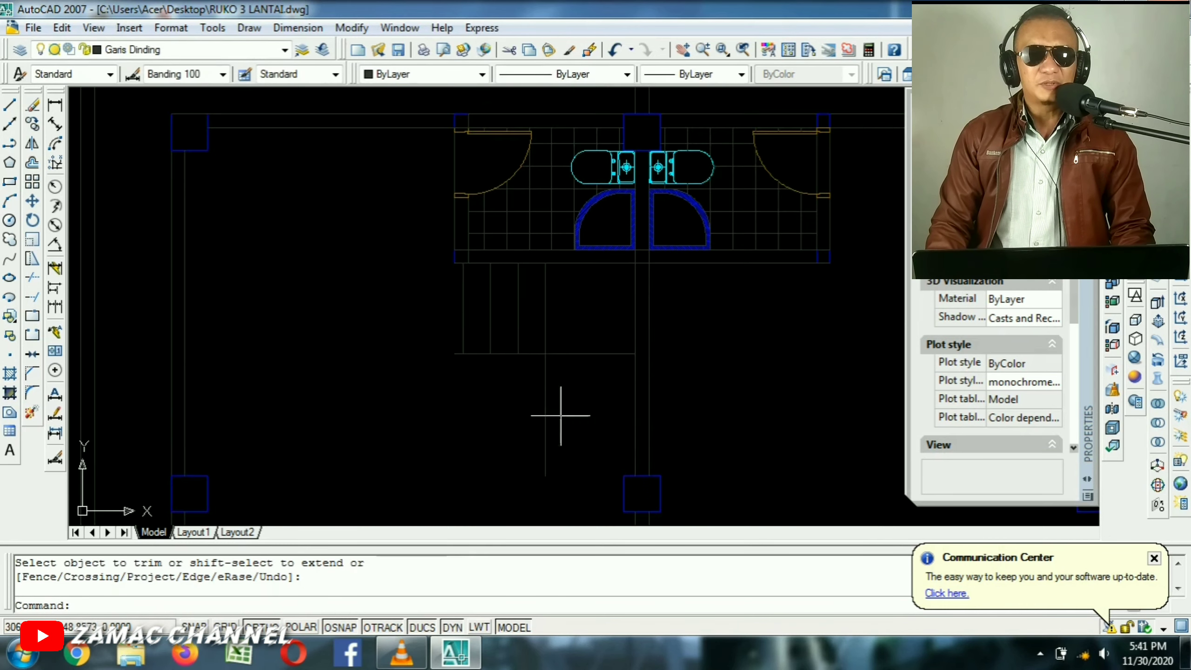
Copy the horizontal line at the lower ends of the trimmed vertical lines 0.05 units straight down.
{"action": "scroll", "coordinate": [563, 295], "scroll_direction": "up", "scroll_amount": 2}
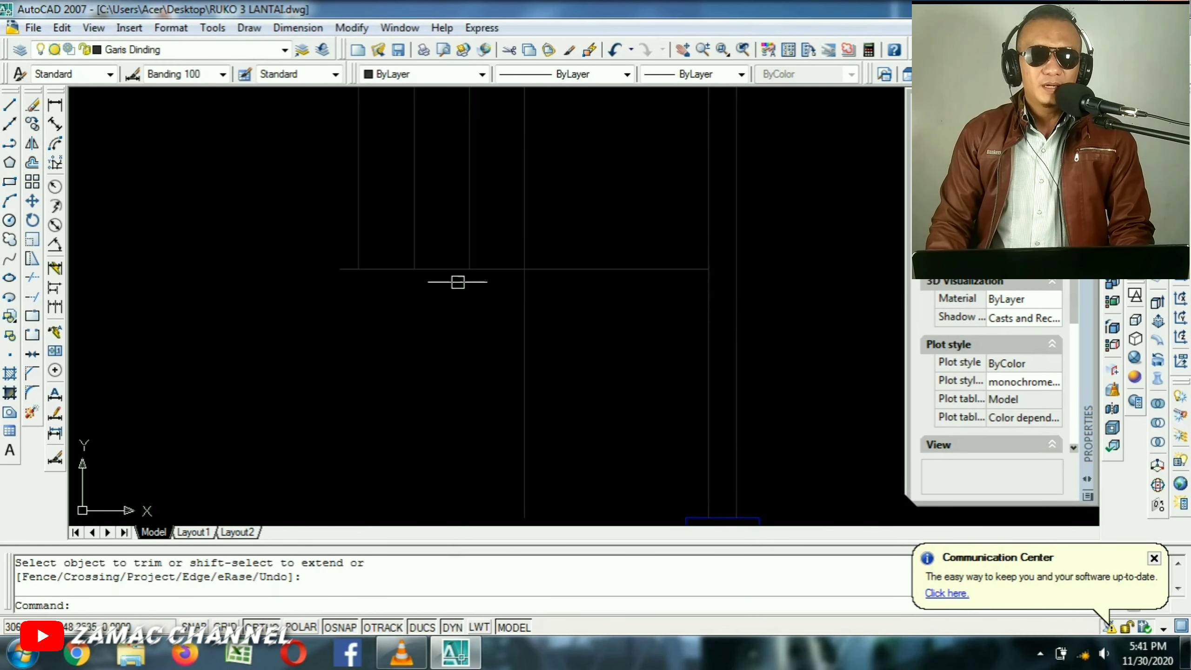
{"action": "scroll", "coordinate": [457, 279], "scroll_direction": "down", "scroll_amount": 2}
{"action": "scroll", "coordinate": [542, 292], "scroll_direction": "up", "scroll_amount": 3}
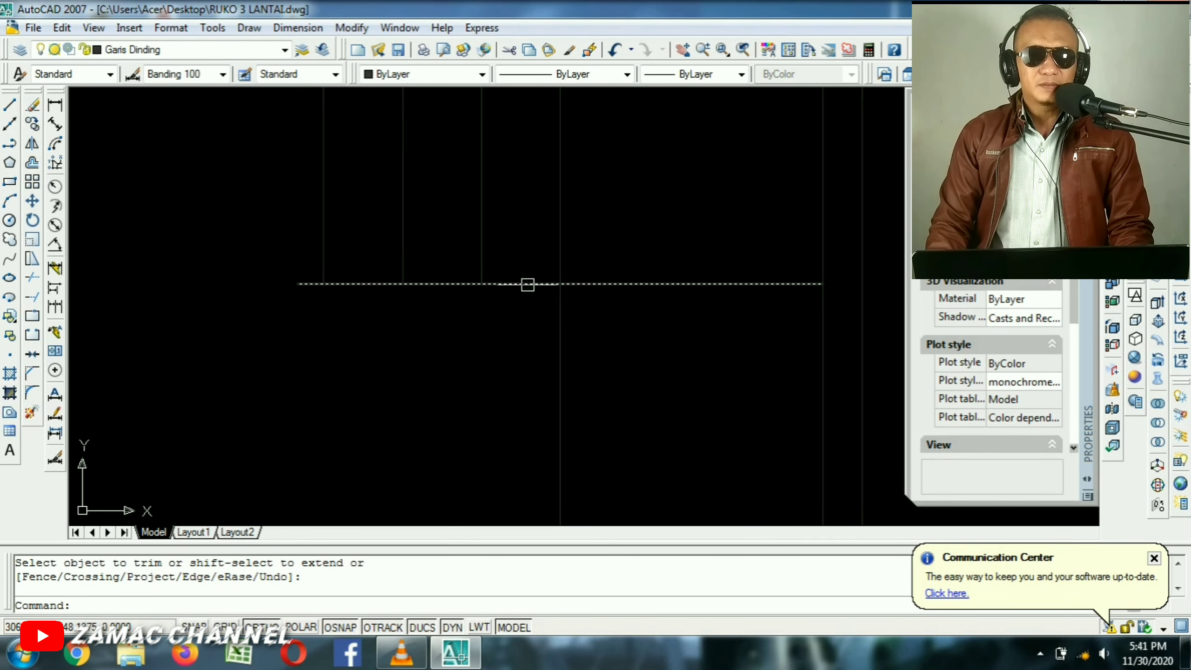
{"action": "middle_click_drag", "start_coordinate": [544, 352], "coordinate": [569, 285]}
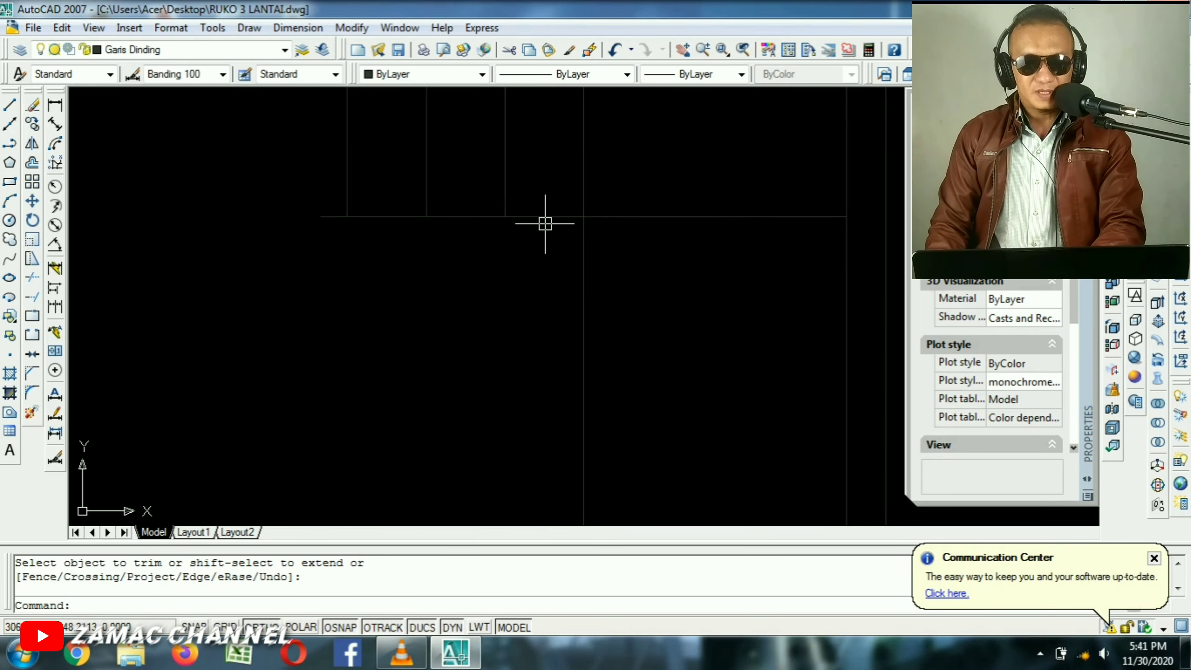
{"action": "type", "text": "co"}
{"action": "key", "text": "Return"}
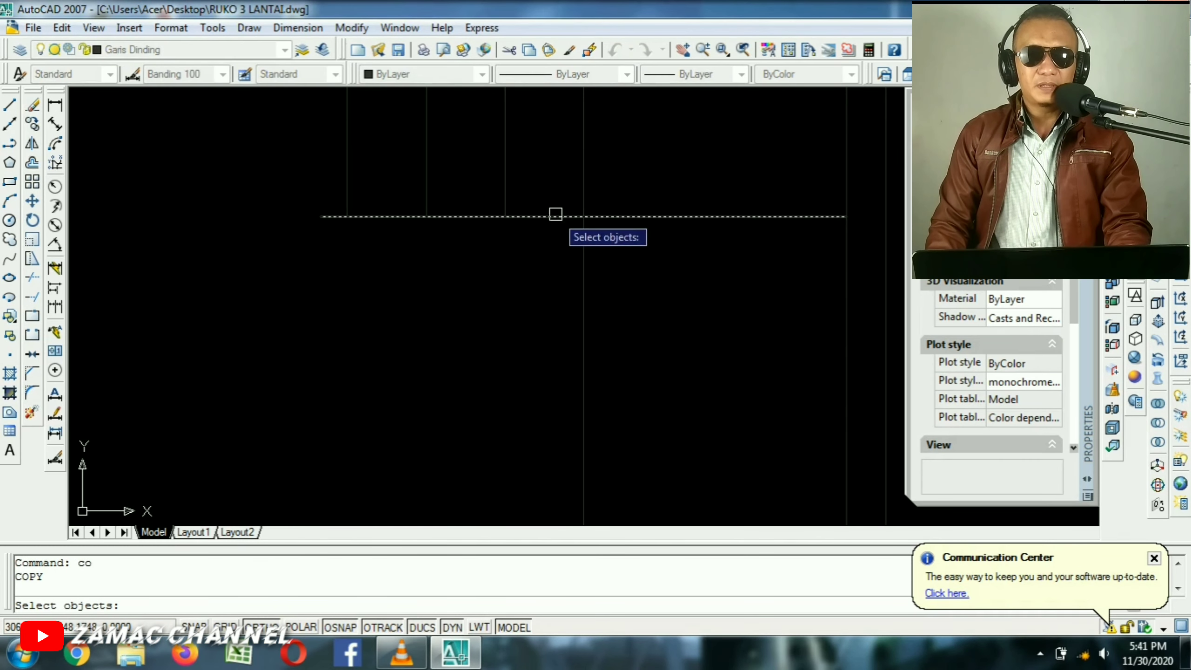
{"action": "left_click", "coordinate": [553, 217]}
{"action": "key", "text": "Return"}
{"action": "left_click", "coordinate": [532, 247]}
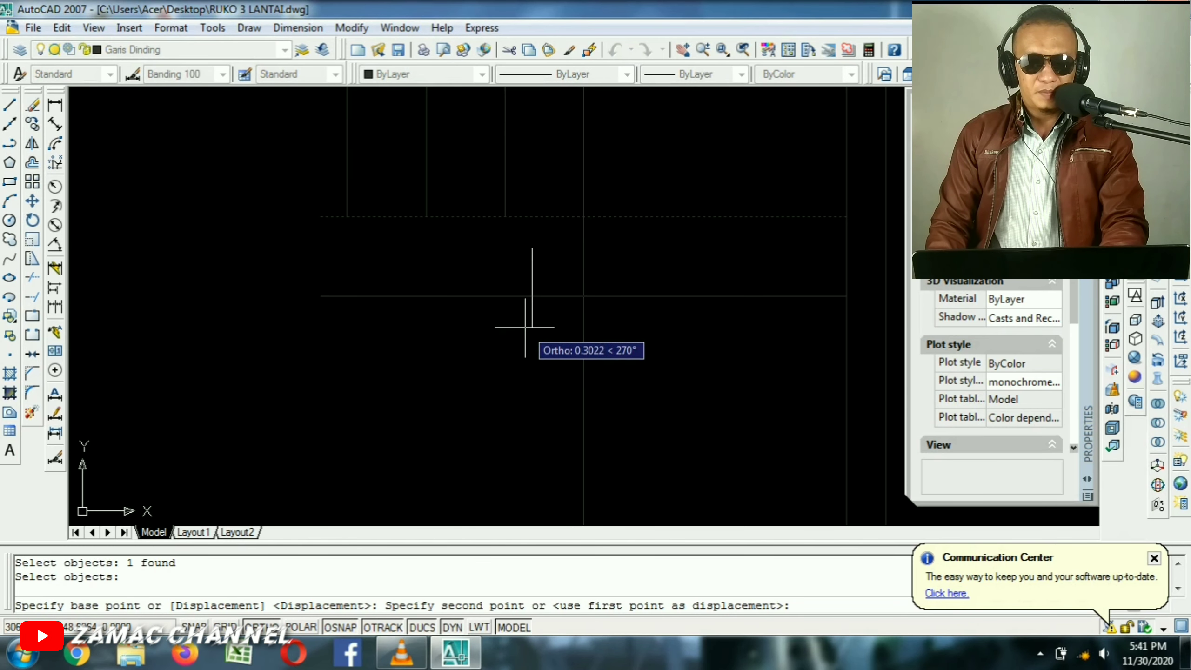
{"action": "type", "text": ".0"}
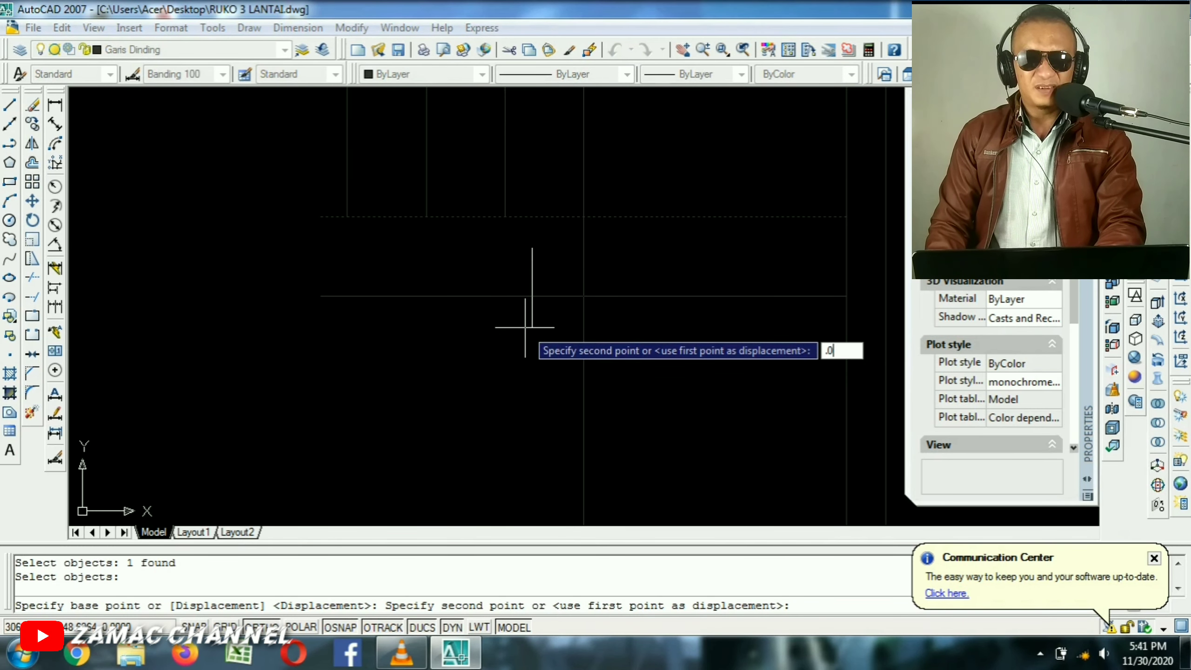
{"action": "type", "text": "5"}
{"action": "key", "text": "Return"}
{"action": "key", "text": "Return"}
Copy the long vertical line that crosses the horizontal pair 0.05 units to the left.
{"action": "scroll", "coordinate": [580, 258], "scroll_direction": "up", "scroll_amount": 3}
{"action": "key", "text": "Return"}
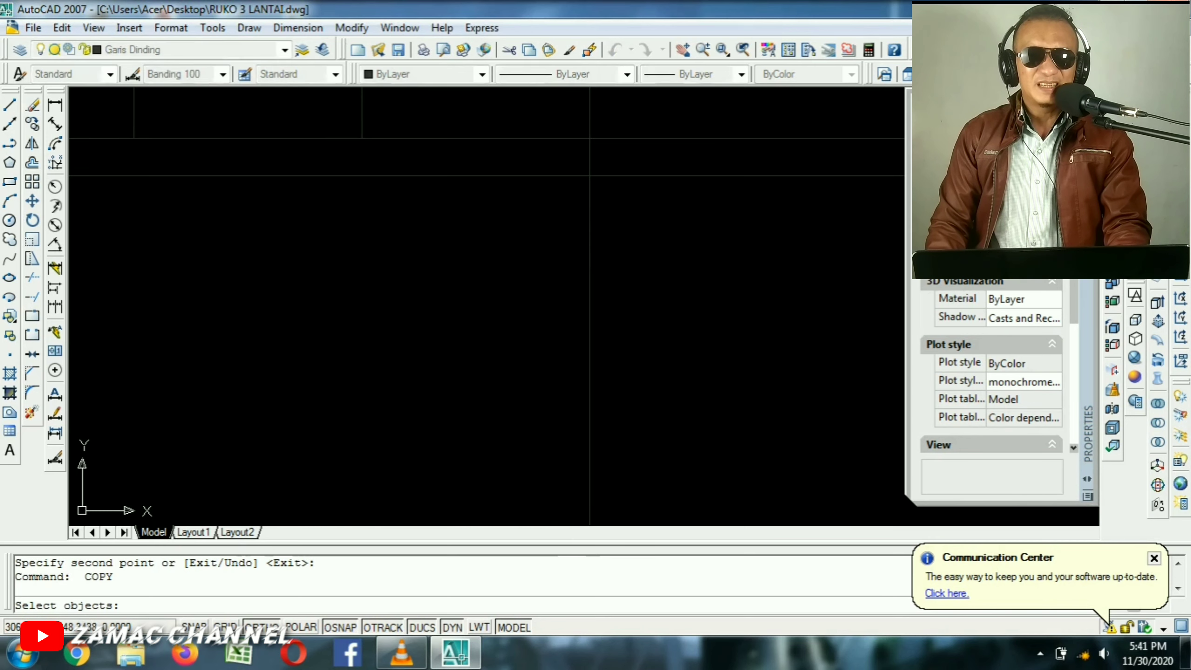
{"action": "left_click", "coordinate": [638, 252]}
{"action": "left_click", "coordinate": [515, 293]}
{"action": "key", "text": "Return"}
{"action": "left_click", "coordinate": [522, 316]}
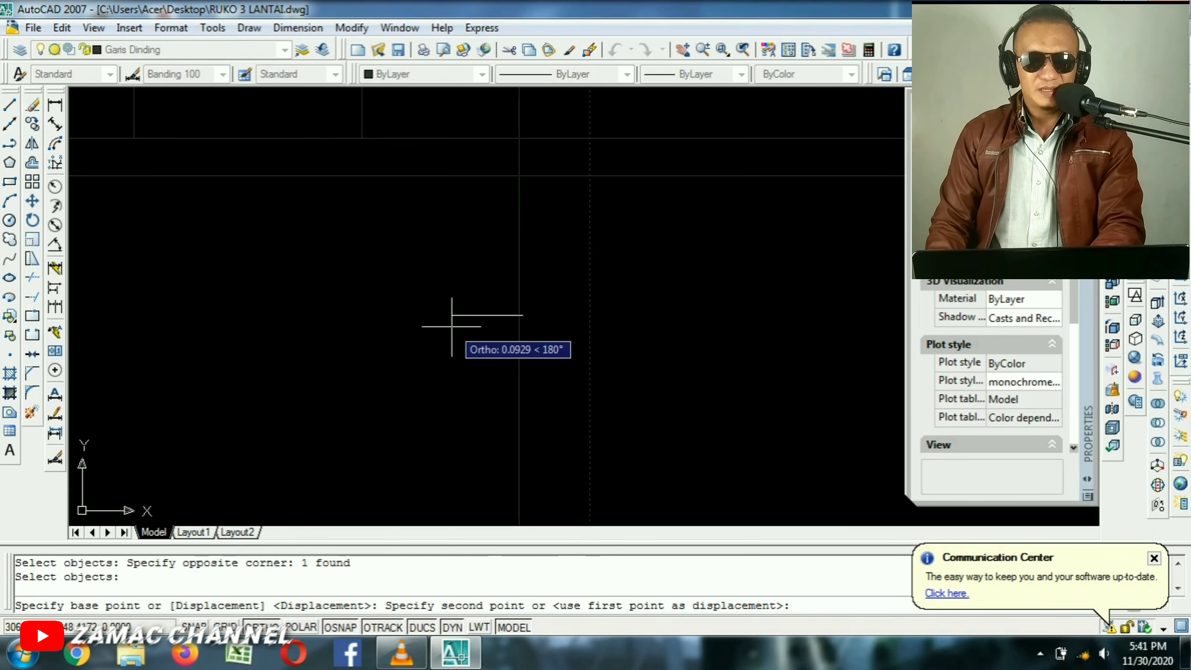
{"action": "type", "text": ".05"}
{"action": "key", "text": "Return"}
{"action": "key", "text": "Return"}
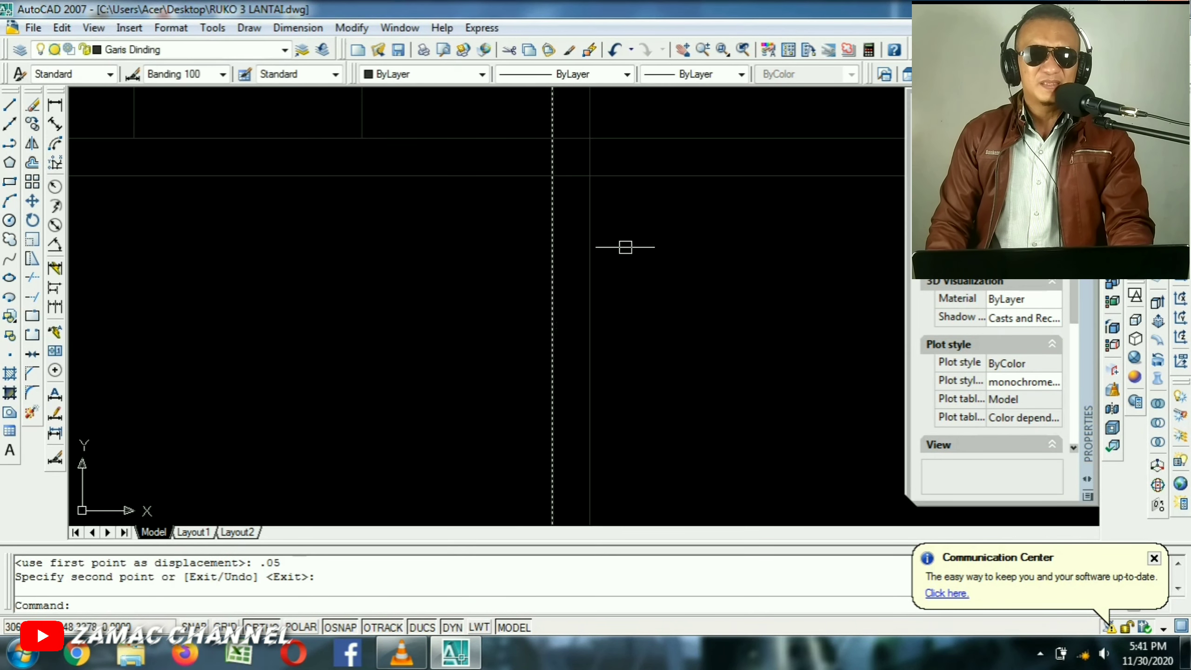
{"action": "middle_click_drag", "start_coordinate": [625, 247], "coordinate": [636, 396]}
{"action": "key", "text": "Escape"}
{"action": "key", "text": "Escape"}
{"action": "type", "text": "tr"}
{"action": "key", "text": "Return"}
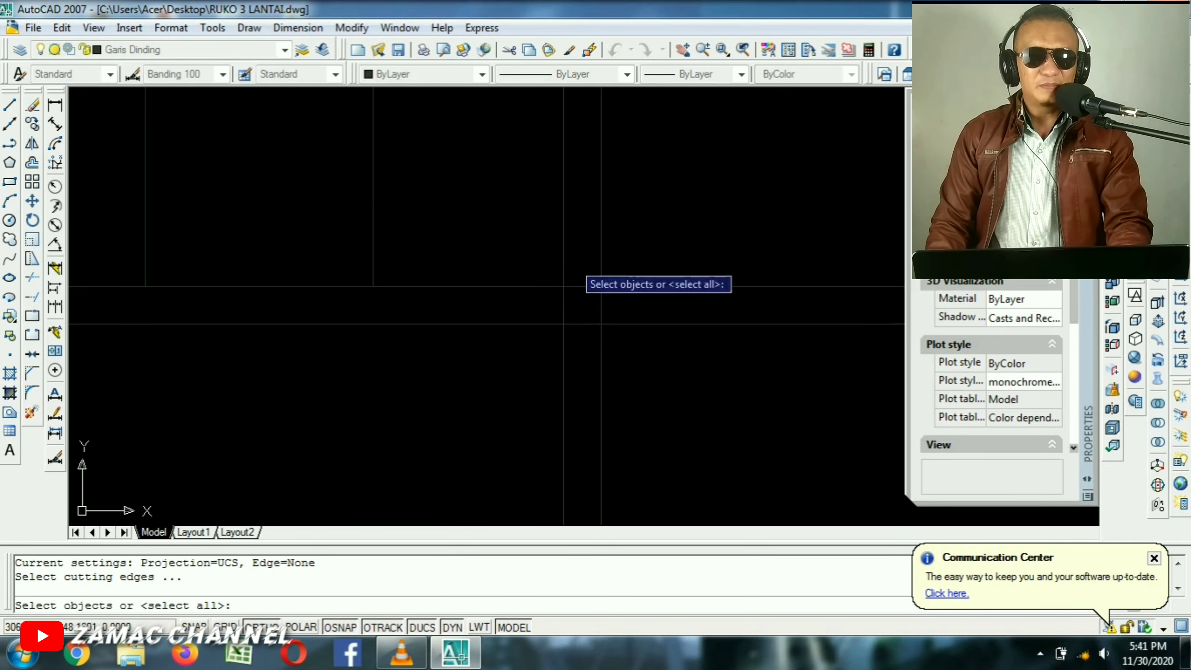
{"action": "key", "text": "Escape"}
Fillet the two 0.05-unit copies, the lower horizontal and the left vertical line, into a sharp corner with radius 0.
{"action": "middle_click_drag", "start_coordinate": [558, 329], "coordinate": [581, 309]}
{"action": "scroll", "coordinate": [591, 314], "scroll_direction": "up", "scroll_amount": 3}
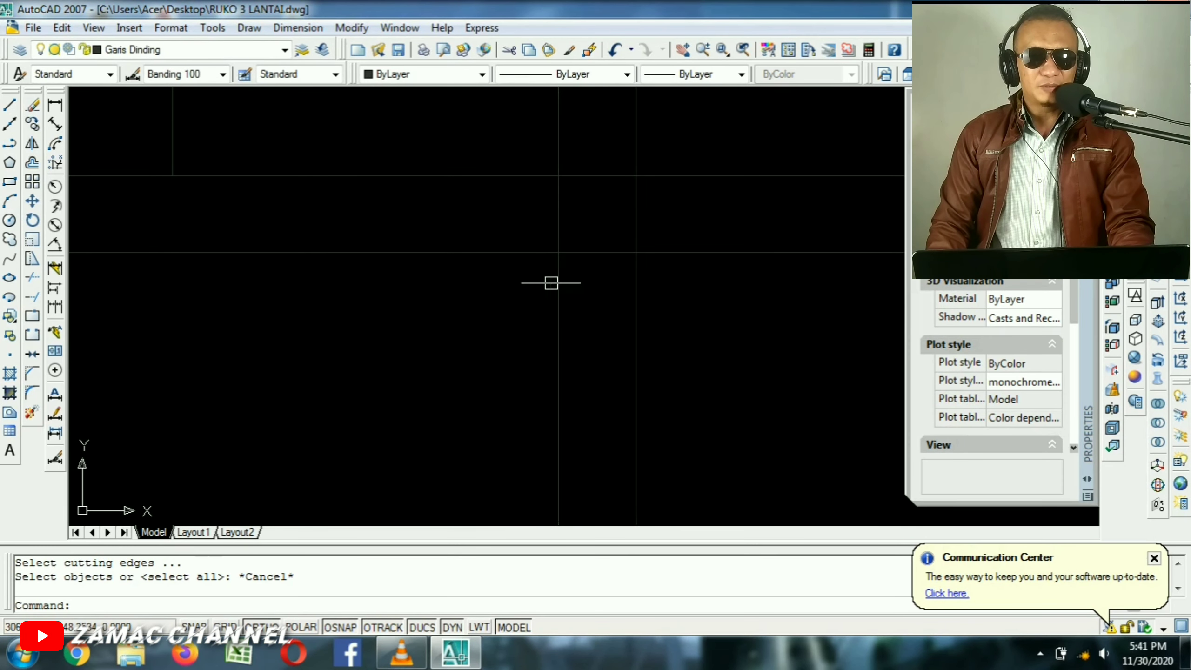
{"action": "type", "text": "f"}
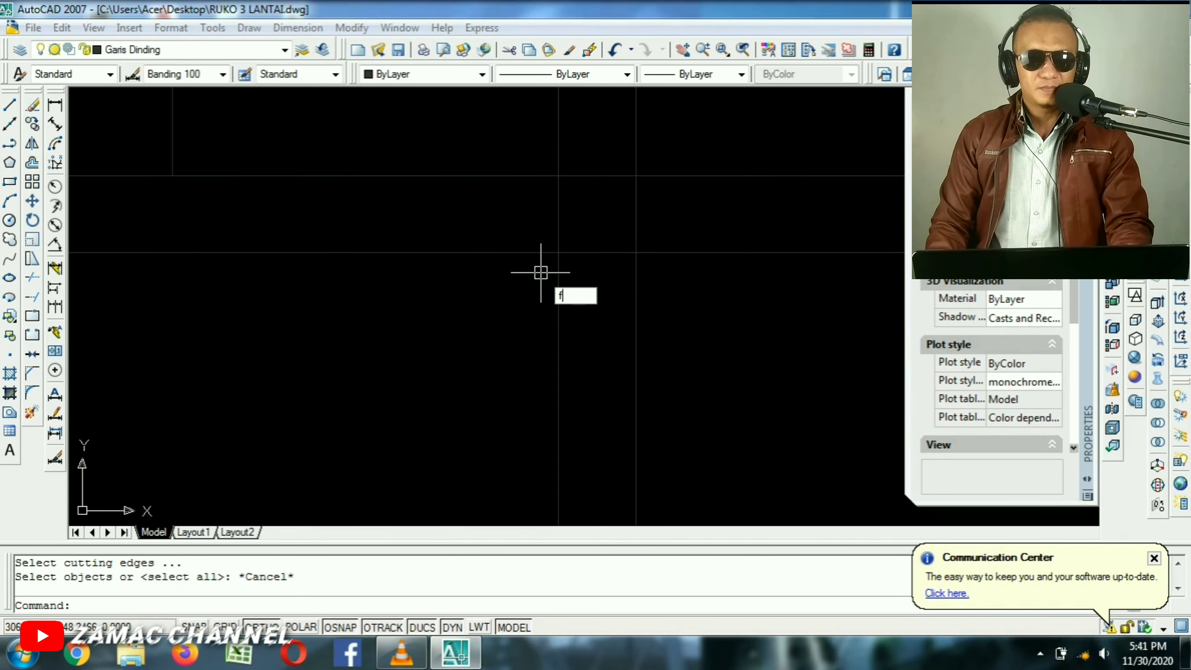
{"action": "key", "text": "Return"}
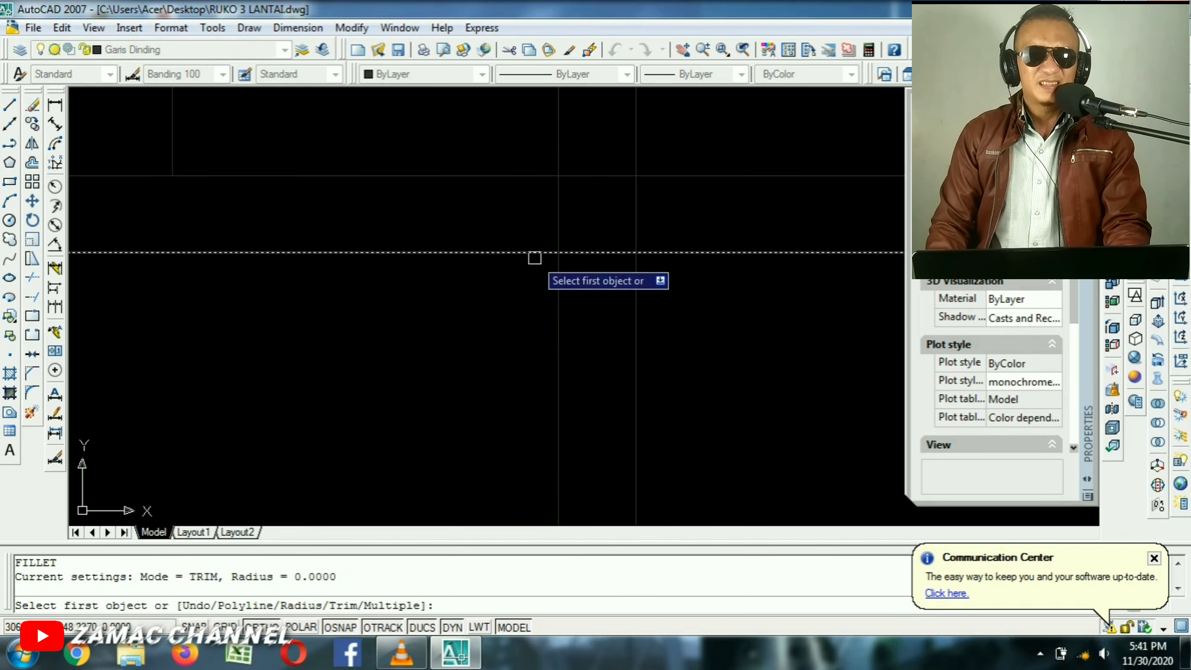
{"action": "left_click", "coordinate": [534, 256]}
{"action": "left_click", "coordinate": [558, 287]}
Offset the horizontal line below the vertical treads straight down seven times in succession, spacing the new tread lines 0.3 units apart.
{"action": "scroll", "coordinate": [652, 355], "scroll_direction": "down", "scroll_amount": 2}
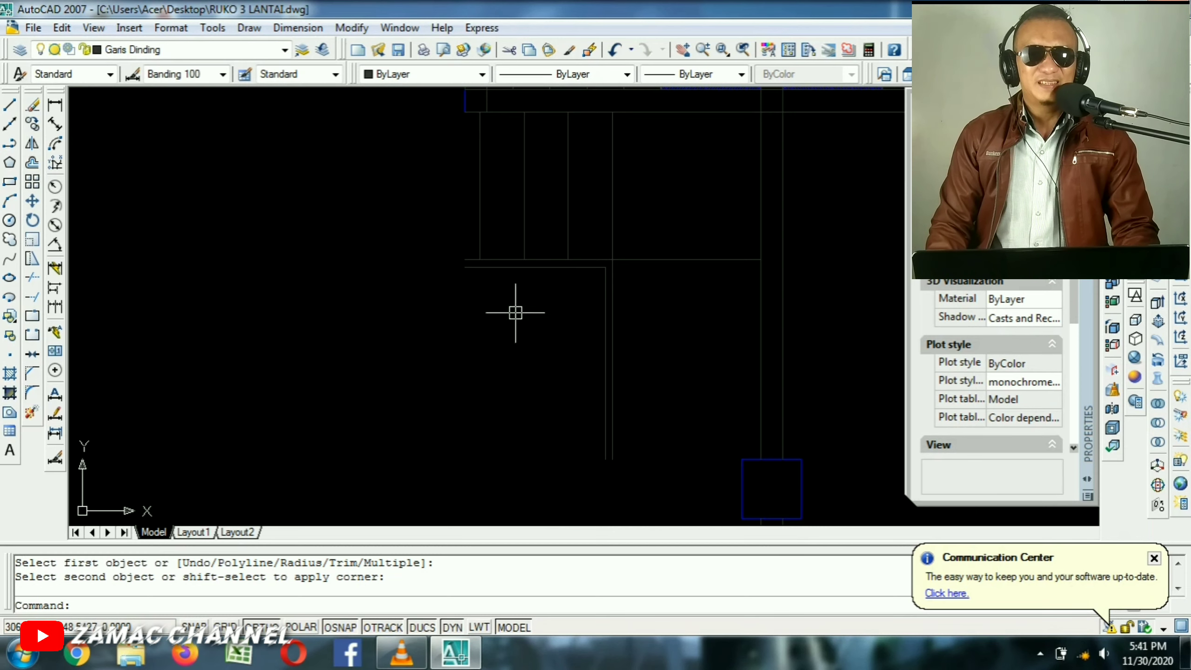
{"action": "mouse_move", "coordinate": [673, 369]}
{"action": "middle_mouse_down"}
{"action": "mouse_move", "coordinate": [591, 343]}
{"action": "mouse_move", "coordinate": [619, 197]}
{"action": "mouse_move", "coordinate": [601, 346]}
{"action": "middle_mouse_up"}
{"action": "scroll", "coordinate": [616, 245], "scroll_direction": "up", "scroll_amount": 2}
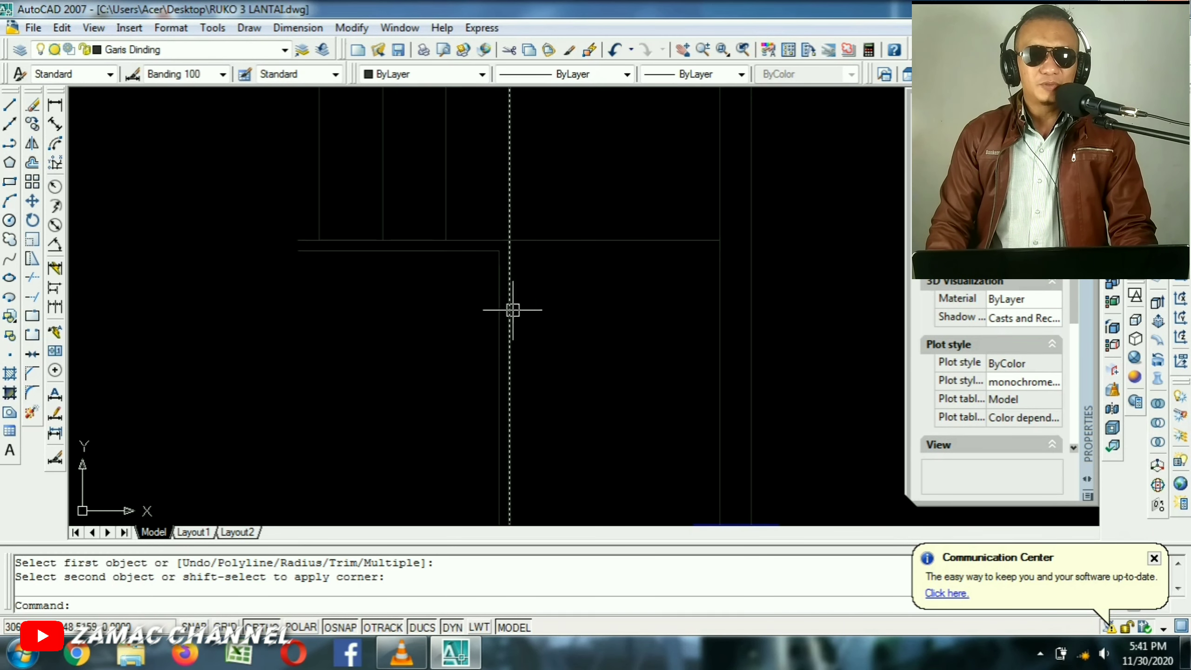
{"action": "scroll", "coordinate": [552, 256], "scroll_direction": "up", "scroll_amount": 1}
{"action": "middle_click_drag", "start_coordinate": [631, 246], "coordinate": [564, 266]}
{"action": "key", "text": "Escape"}
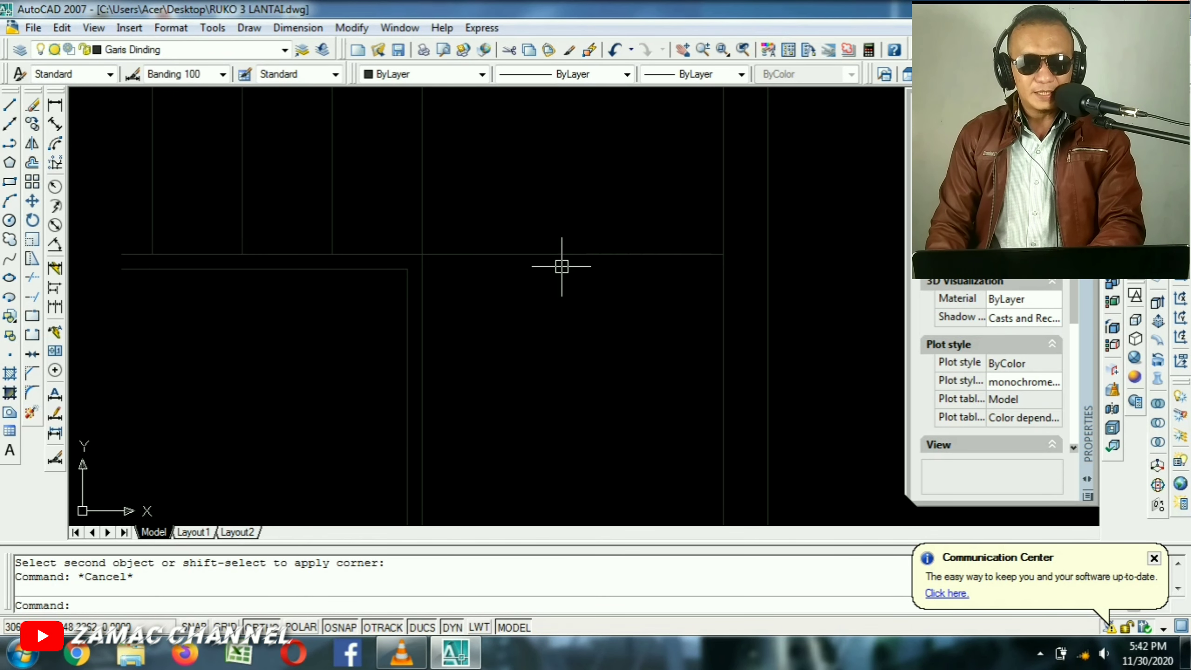
{"action": "type", "text": "o"}
{"action": "key", "text": "Return"}
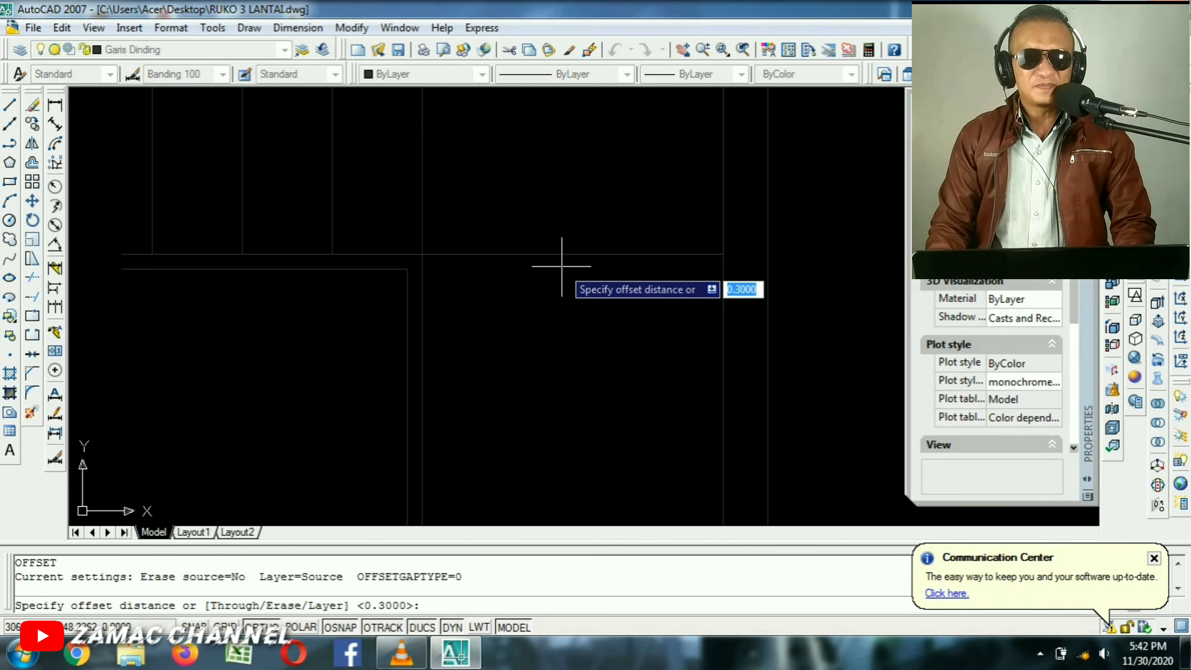
{"action": "key", "text": "Return"}
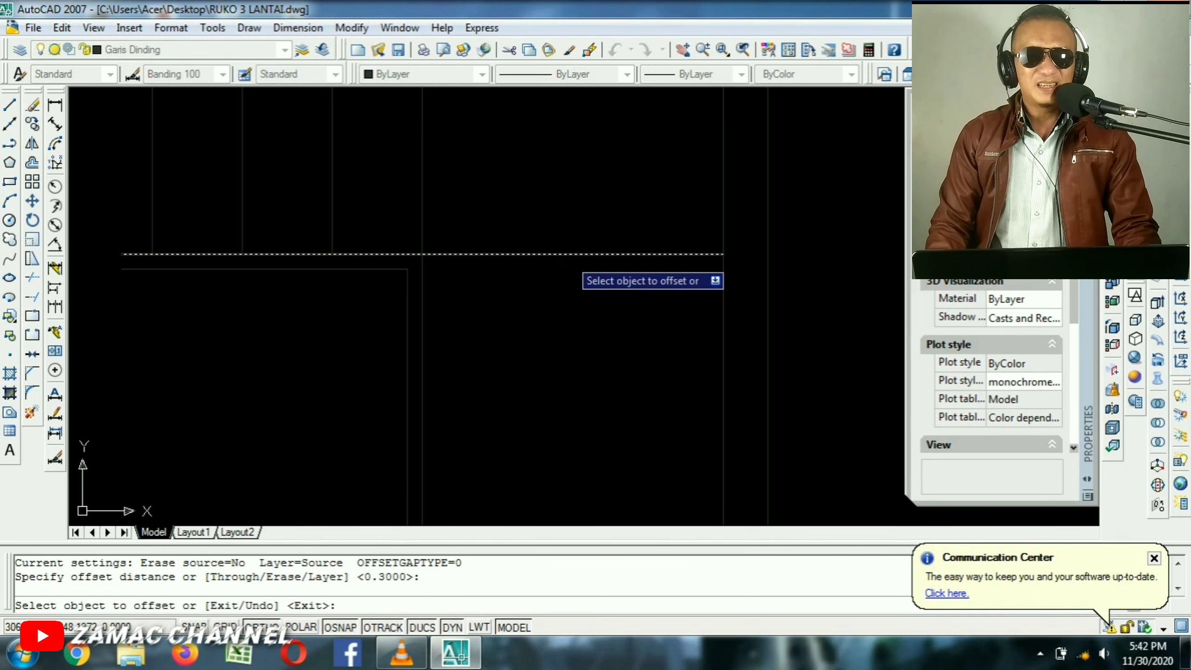
{"action": "left_click", "coordinate": [569, 255]}
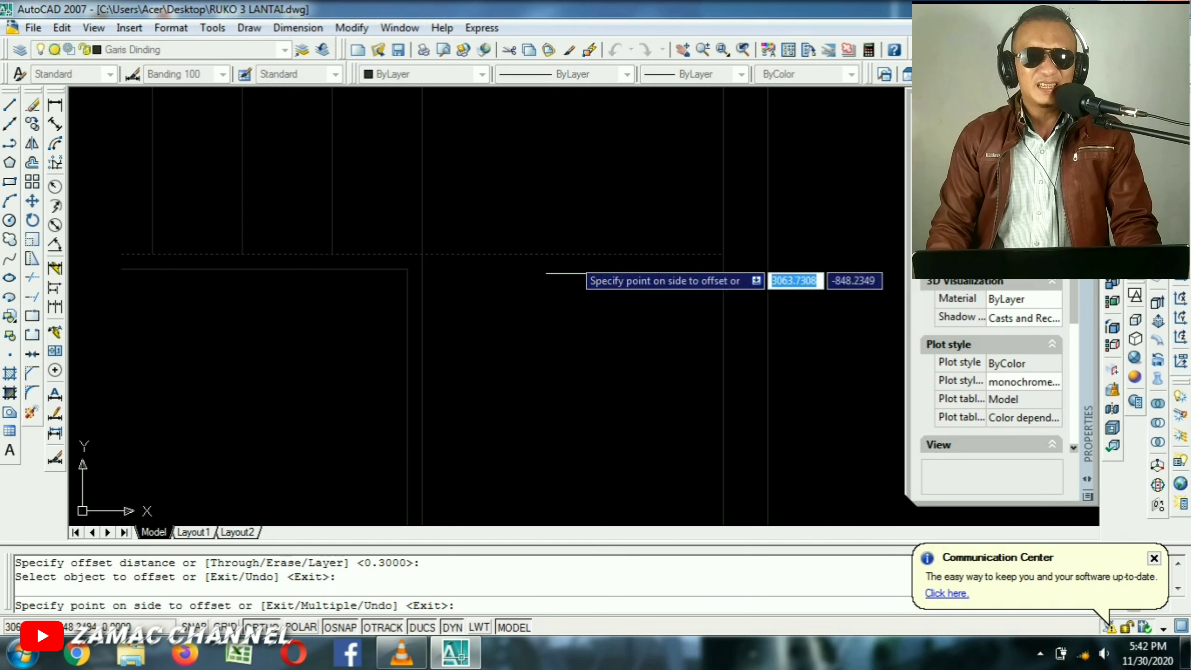
{"action": "left_click", "coordinate": [572, 334]}
{"action": "left_click", "coordinate": [589, 343]}
{"action": "left_click", "coordinate": [656, 426]}
{"action": "middle_click_drag", "start_coordinate": [591, 453], "coordinate": [580, 330]}
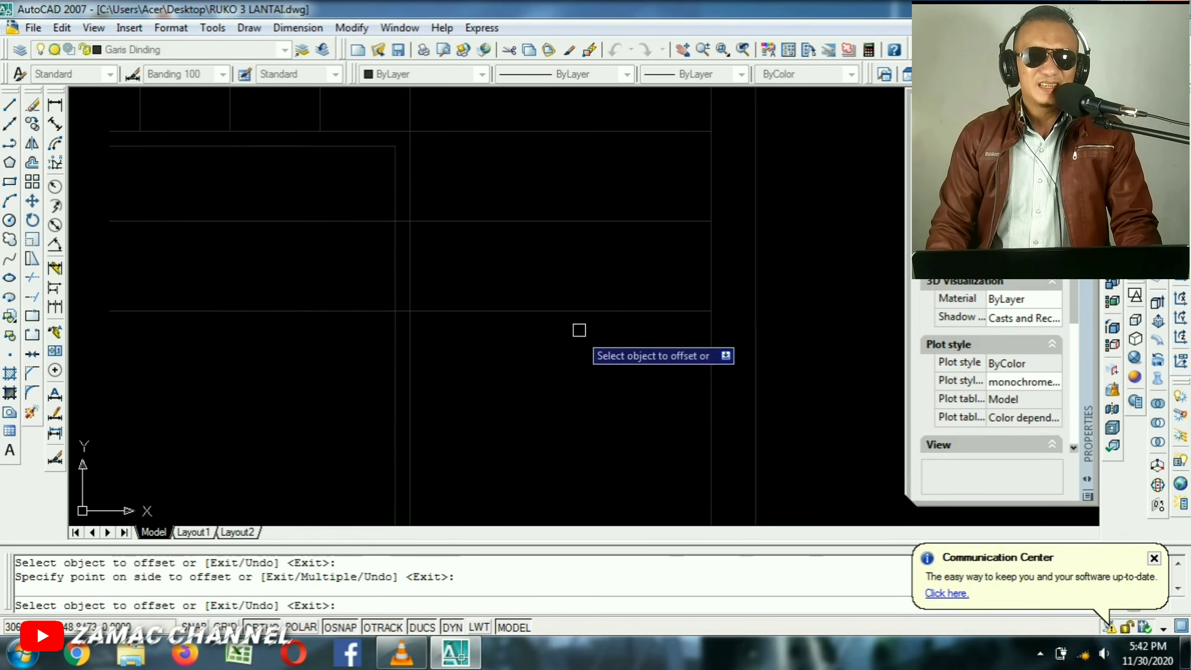
{"action": "left_click", "coordinate": [574, 312]}
{"action": "left_click", "coordinate": [609, 416]}
{"action": "left_click", "coordinate": [594, 400]}
{"action": "left_click", "coordinate": [608, 467]}
{"action": "middle_click_drag", "start_coordinate": [592, 517], "coordinate": [590, 271]}
{"action": "left_click", "coordinate": [586, 245]}
{"action": "left_click", "coordinate": [601, 331]}
{"action": "left_click", "coordinate": [607, 335]}
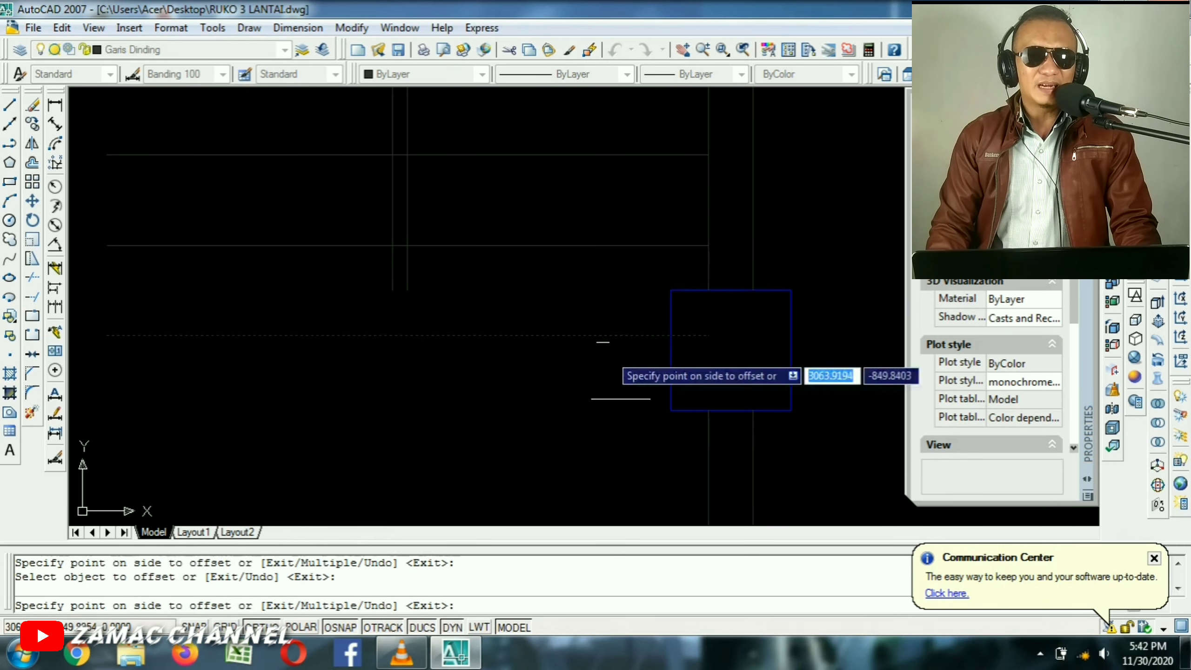
{"action": "left_click", "coordinate": [617, 428]}
{"action": "left_click", "coordinate": [612, 425]}
{"action": "left_click", "coordinate": [612, 457]}
Continue offsetting the lowest tread line downward past the column at 0.3 units, adding six more treads.
{"action": "scroll", "coordinate": [612, 303], "scroll_direction": "down", "scroll_amount": 4}
{"action": "middle_click_drag", "start_coordinate": [628, 348], "coordinate": [626, 257]}
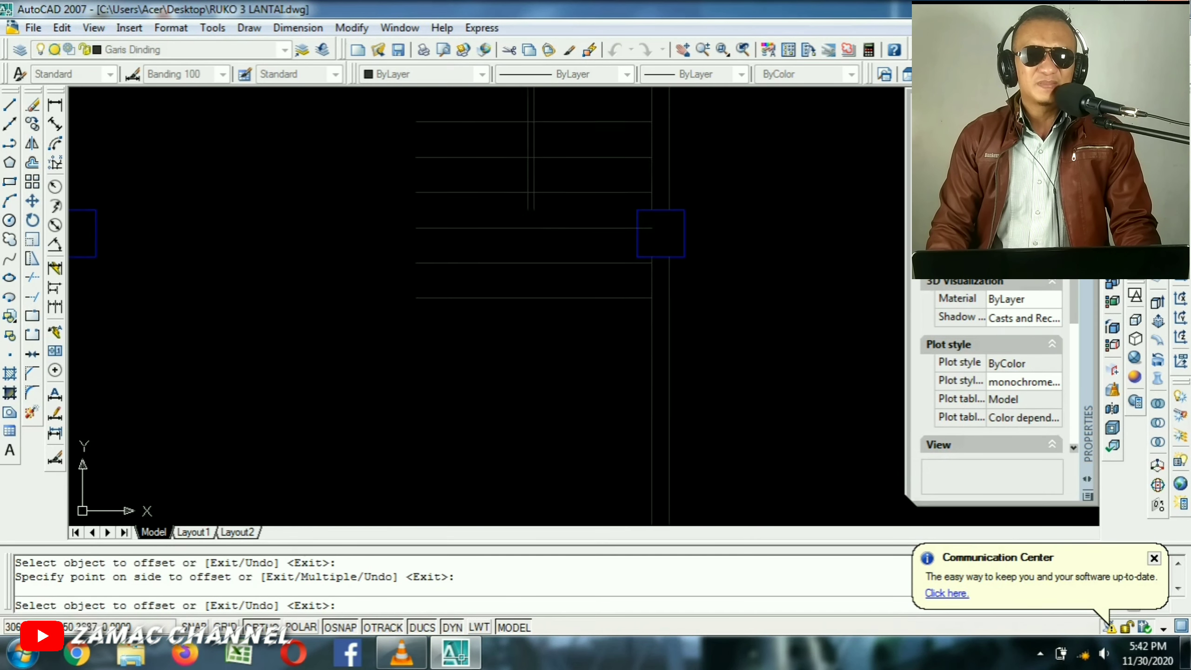
{"action": "scroll", "coordinate": [586, 350], "scroll_direction": "up", "scroll_amount": 3}
{"action": "left_click", "coordinate": [618, 250]}
{"action": "left_click", "coordinate": [616, 372]}
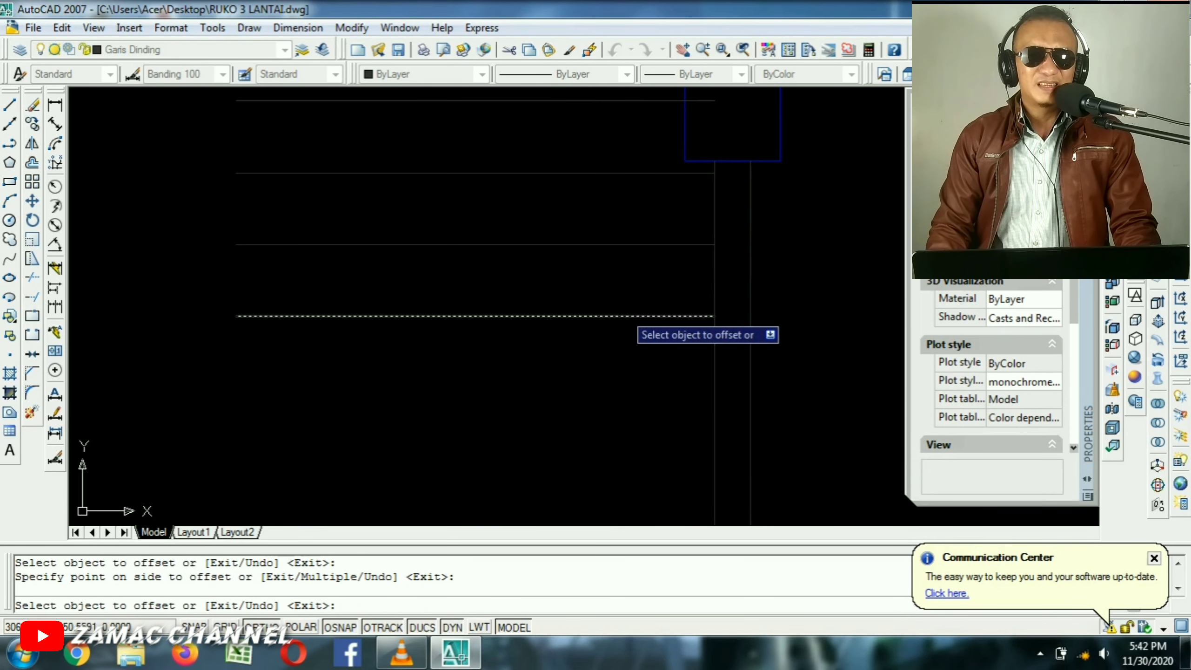
{"action": "left_click", "coordinate": [616, 316]}
{"action": "left_click", "coordinate": [619, 437]}
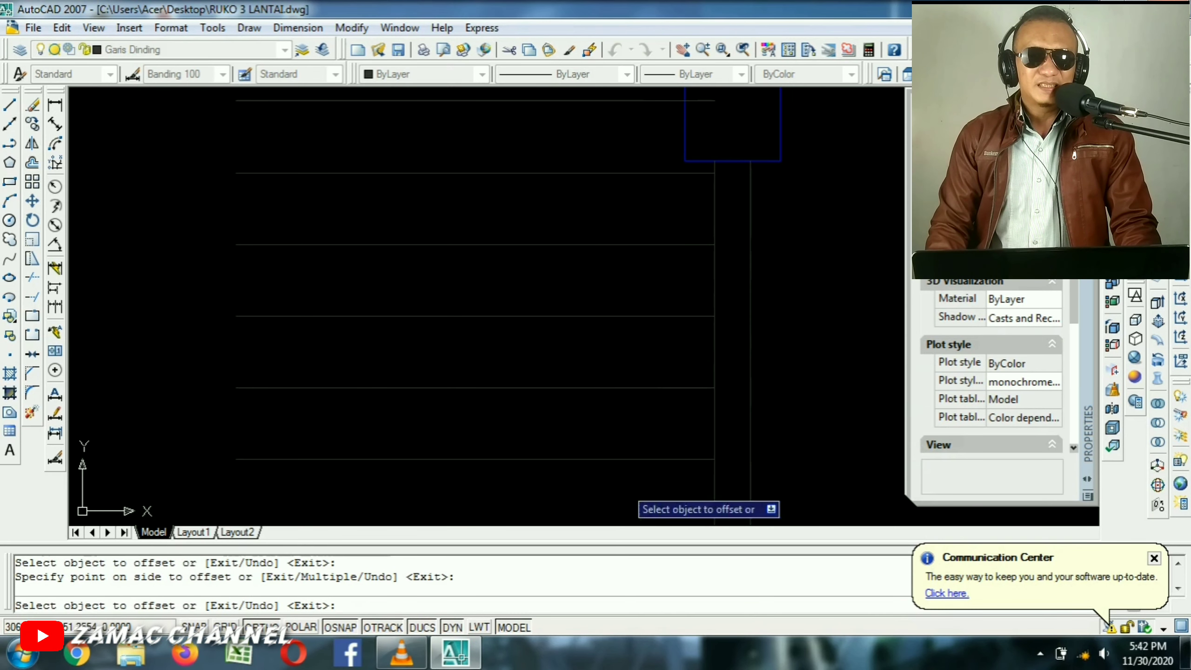
{"action": "scroll", "coordinate": [621, 340], "scroll_direction": "down", "scroll_amount": 4}
{"action": "scroll", "coordinate": [591, 295], "scroll_direction": "up", "scroll_amount": 2}
{"action": "left_click", "coordinate": [633, 411]}
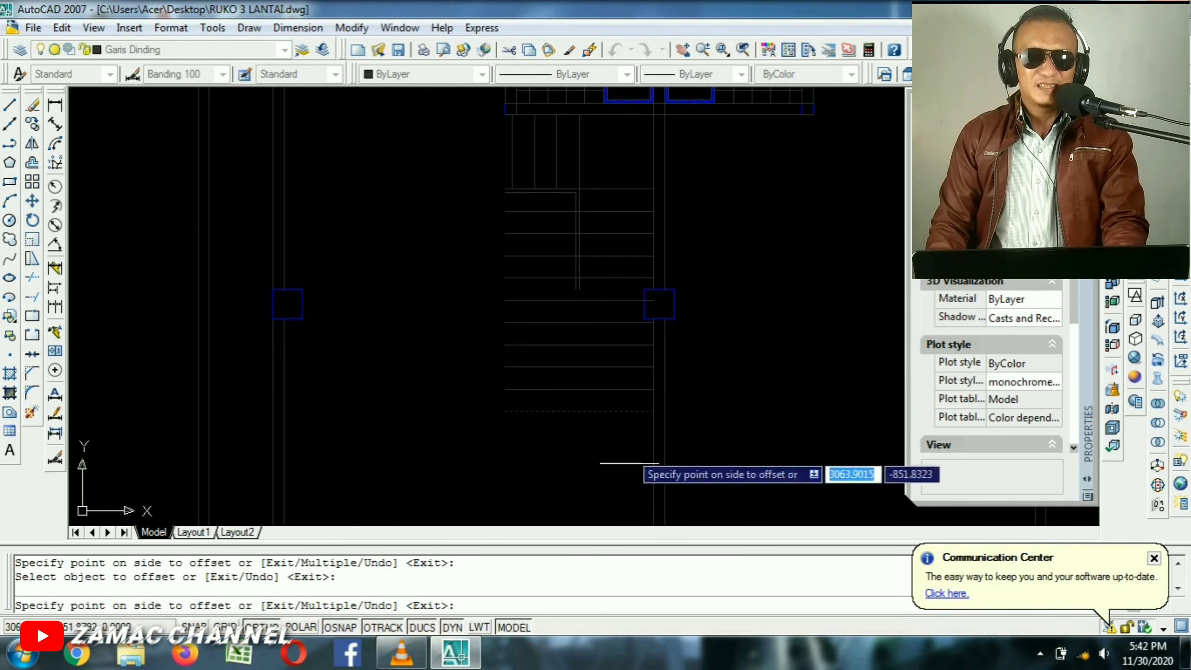
{"action": "left_click", "coordinate": [593, 448]}
{"action": "middle_click_drag", "start_coordinate": [623, 441], "coordinate": [652, 302]}
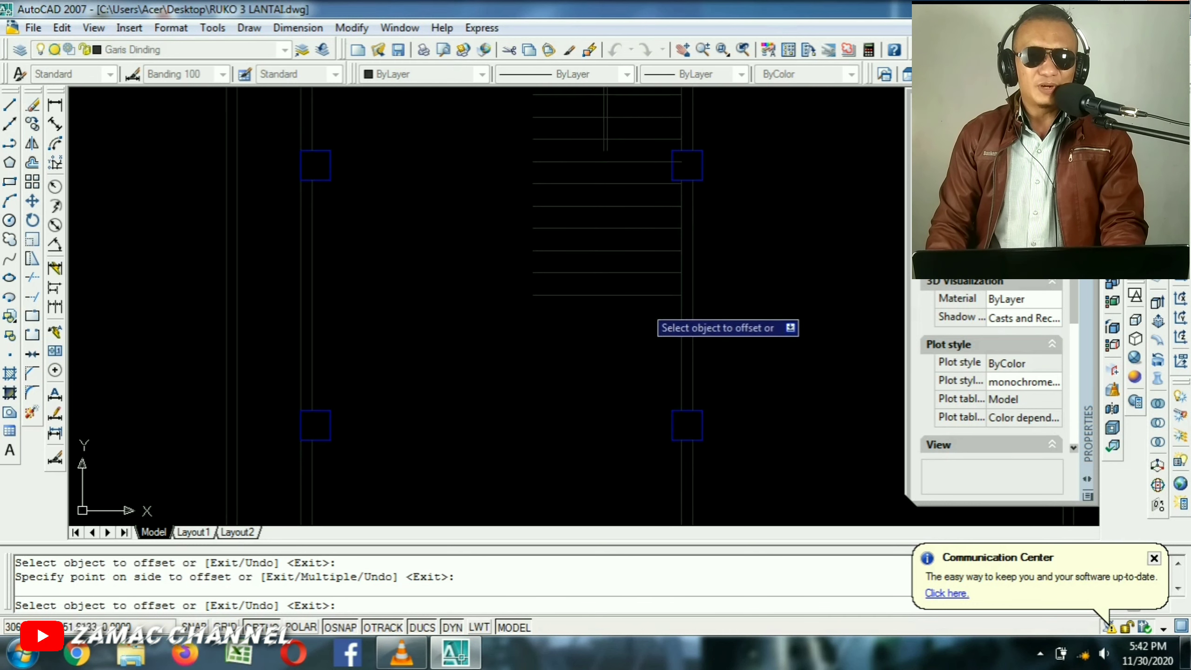
{"action": "left_click", "coordinate": [647, 297]}
{"action": "left_click", "coordinate": [656, 351]}
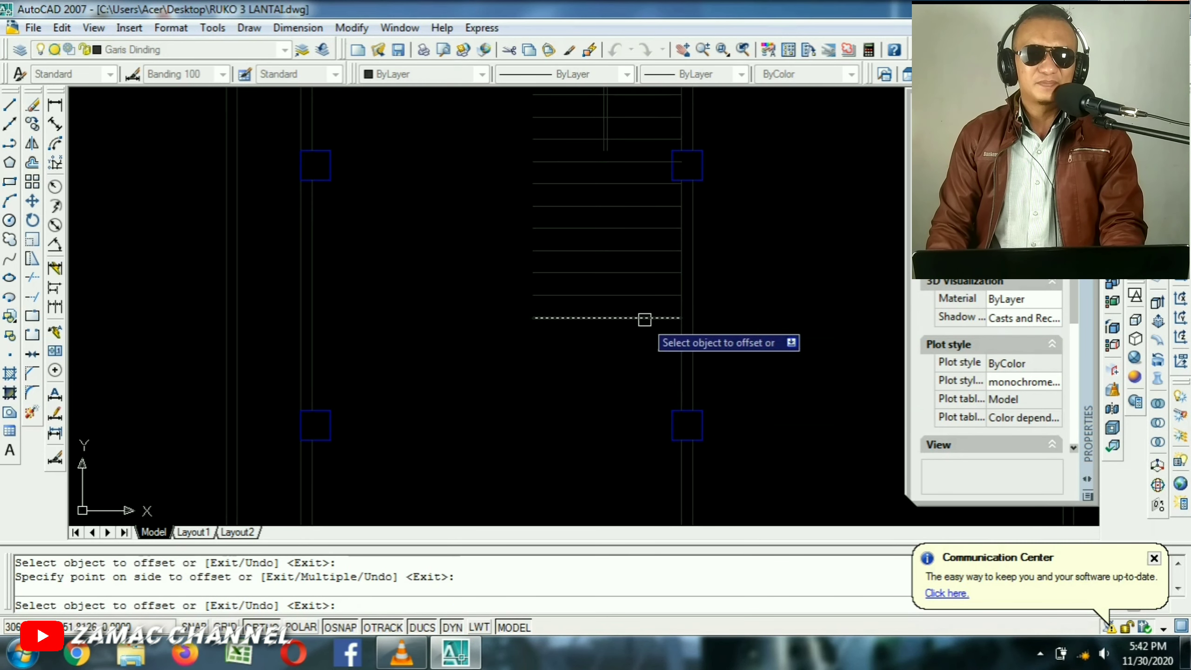
{"action": "key", "text": "Return"}
{"action": "scroll", "coordinate": [608, 183], "scroll_direction": "up", "scroll_amount": 3}
{"action": "middle_click_drag", "start_coordinate": [609, 183], "coordinate": [605, 225]}
{"action": "key", "text": "Escape"}
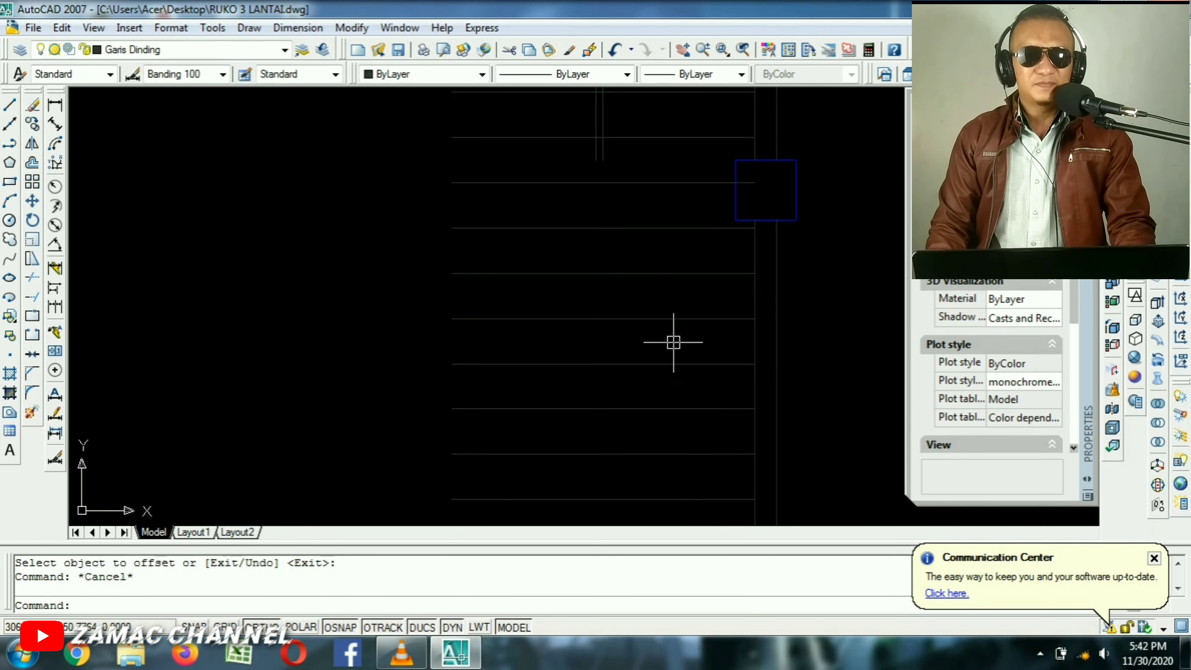
Extend the two closely spaced vertical railing lines down to the lowest tread line.
{"action": "mouse_move", "coordinate": [672, 342]}
{"action": "middle_mouse_down"}
{"action": "mouse_move", "coordinate": [669, 305]}
{"action": "mouse_move", "coordinate": [671, 318]}
{"action": "middle_mouse_up"}
{"action": "scroll", "coordinate": [619, 274], "scroll_direction": "down", "scroll_amount": 4}
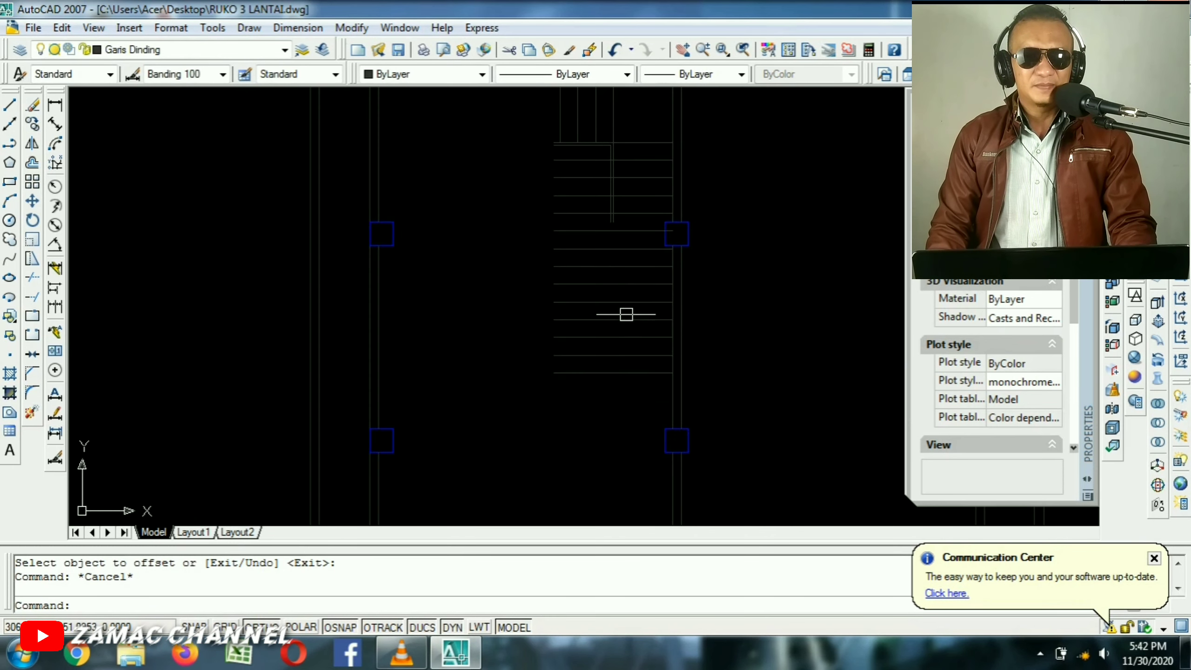
{"action": "type", "text": "ex"}
{"action": "key", "text": "Return"}
{"action": "scroll", "coordinate": [592, 374], "scroll_direction": "up", "scroll_amount": 3}
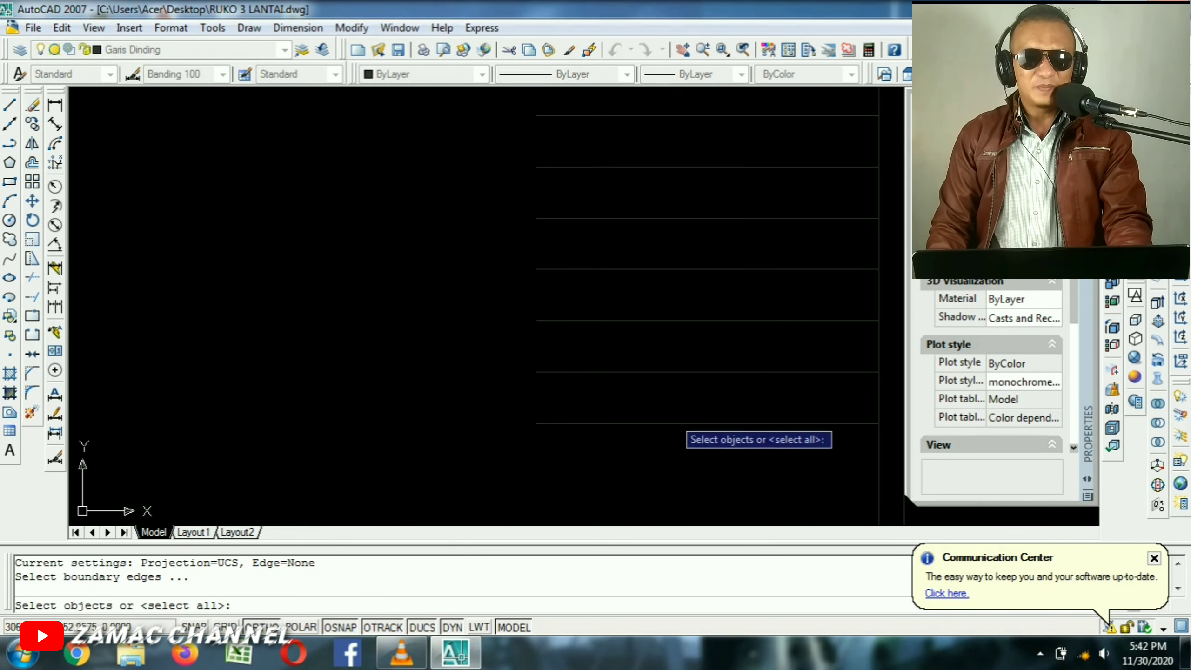
{"action": "left_click", "coordinate": [681, 426]}
{"action": "scroll", "coordinate": [694, 328], "scroll_direction": "up", "scroll_amount": 2}
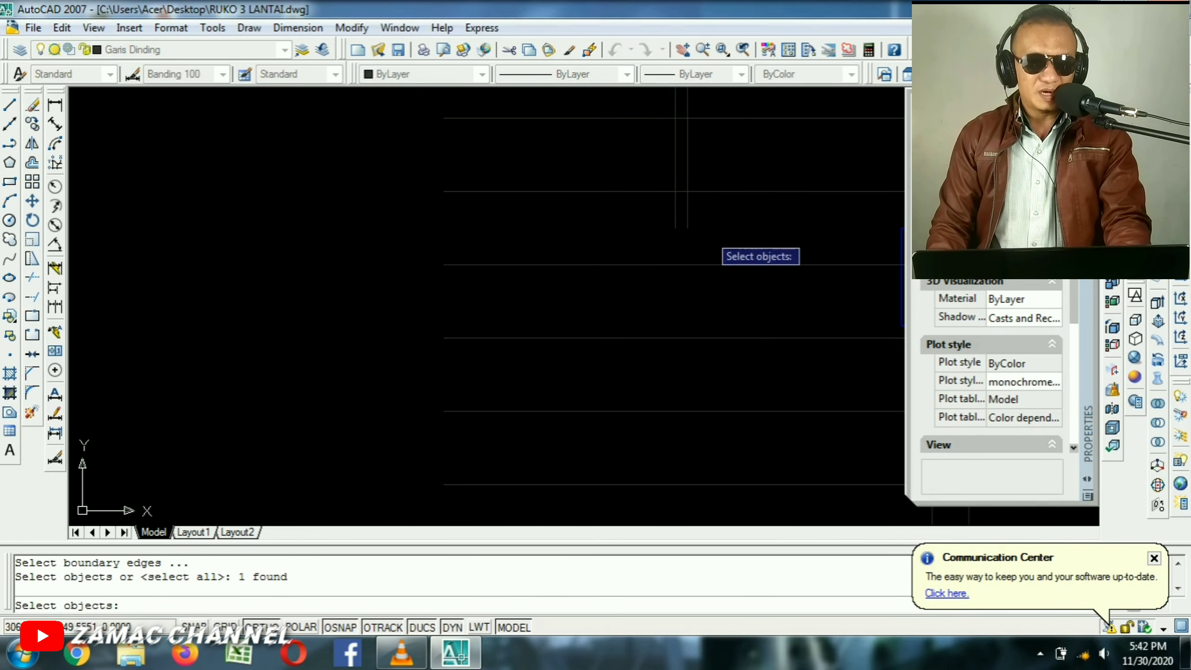
{"action": "key", "text": "Return"}
{"action": "left_click", "coordinate": [712, 219]}
{"action": "left_click", "coordinate": [640, 211]}
{"action": "scroll", "coordinate": [678, 153], "scroll_direction": "down", "scroll_amount": 5}
{"action": "key", "text": "Return"}
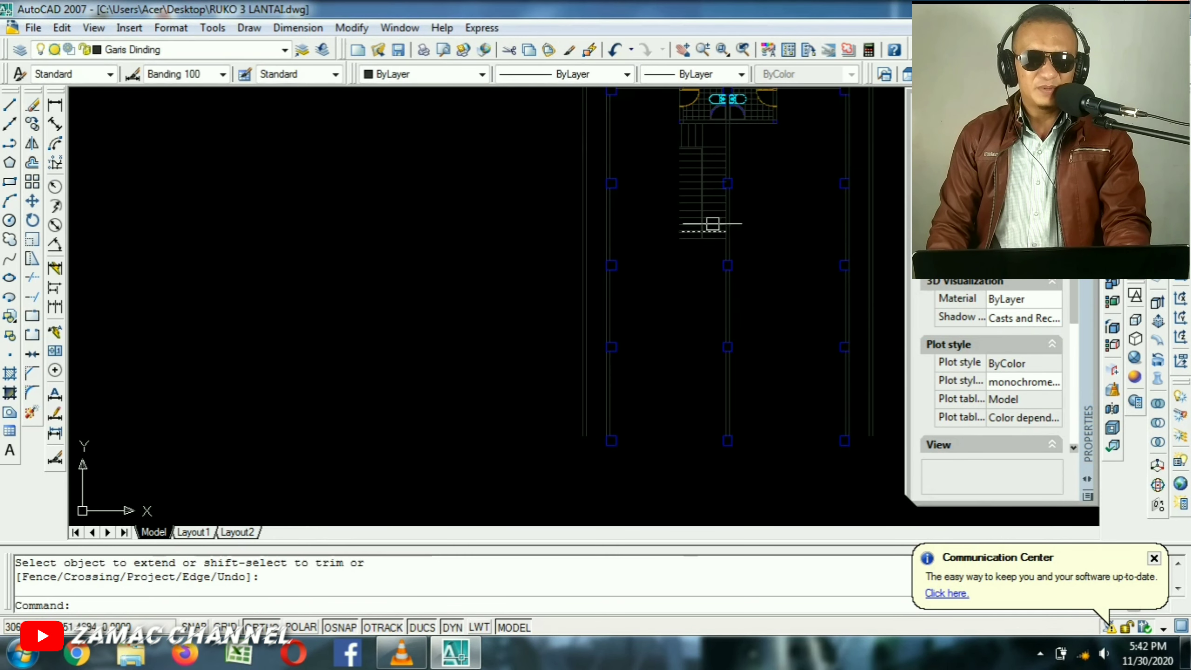
Trim all the offset tread lines on the left side of the right-hand vertical railing line.
{"action": "scroll", "coordinate": [710, 223], "scroll_direction": "up", "scroll_amount": 3}
{"action": "scroll", "coordinate": [722, 229], "scroll_direction": "up", "scroll_amount": 4}
{"action": "key", "text": "Escape"}
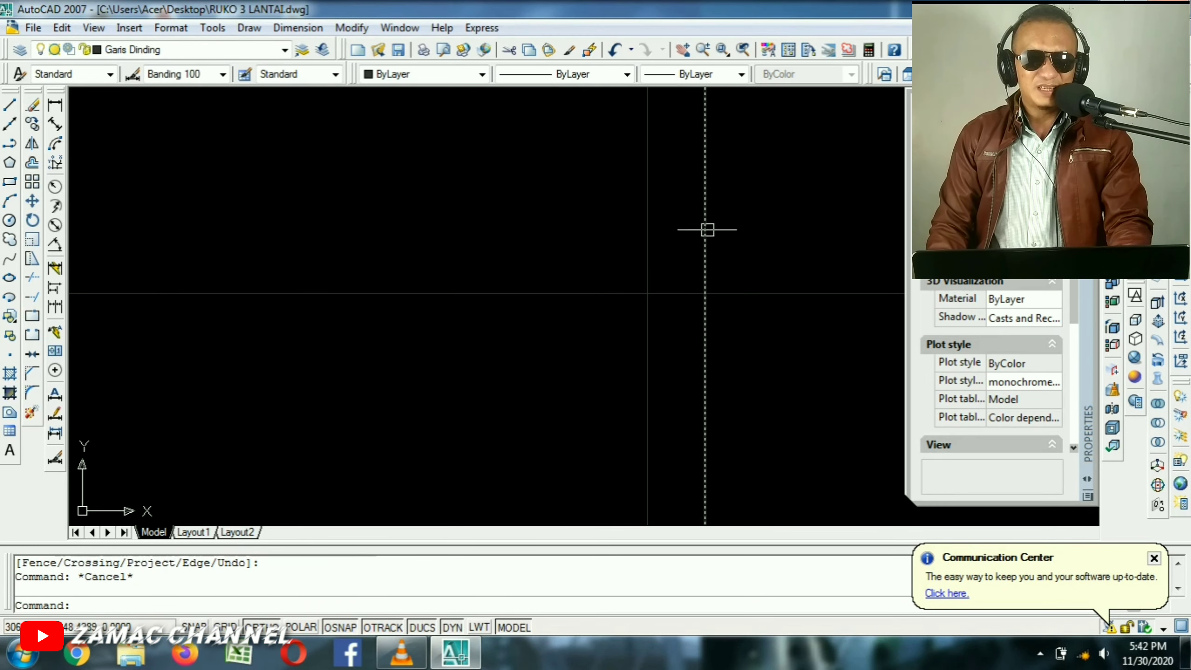
{"action": "type", "text": "tr"}
{"action": "key", "text": "Return"}
{"action": "left_click", "coordinate": [706, 228]}
{"action": "scroll", "coordinate": [722, 220], "scroll_direction": "down", "scroll_amount": 4}
{"action": "key", "text": "Return"}
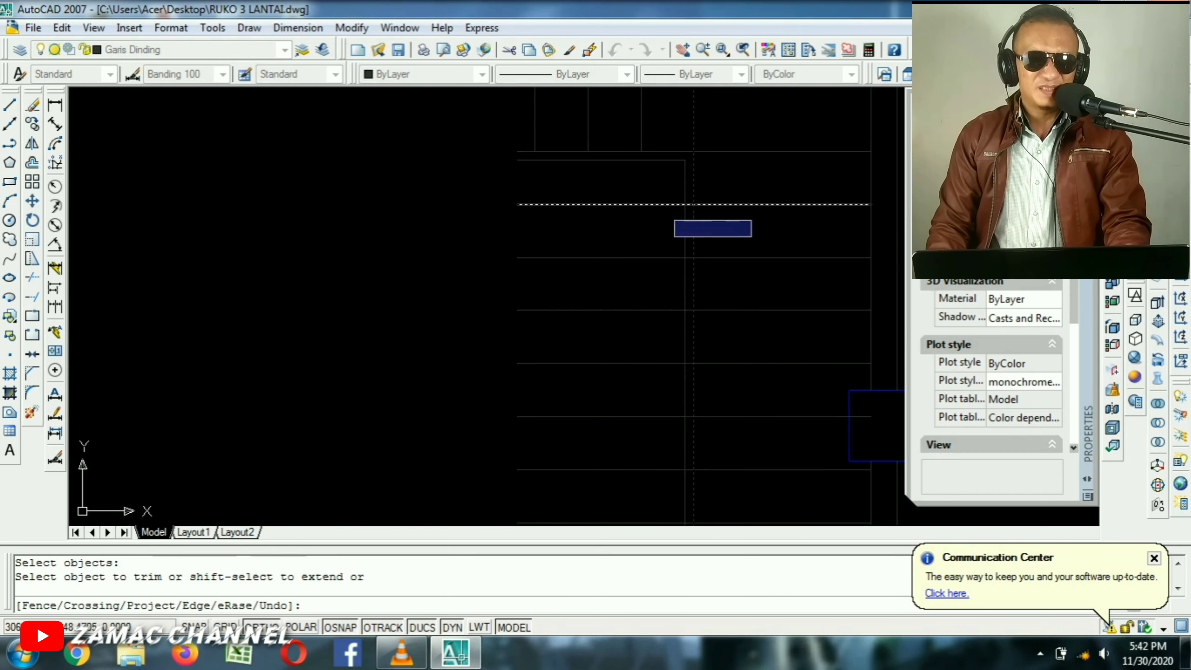
{"action": "left_click", "coordinate": [655, 192]}
{"action": "left_click", "coordinate": [605, 416]}
{"action": "scroll", "coordinate": [638, 408], "scroll_direction": "down", "scroll_amount": 4}
{"action": "left_click", "coordinate": [612, 254]}
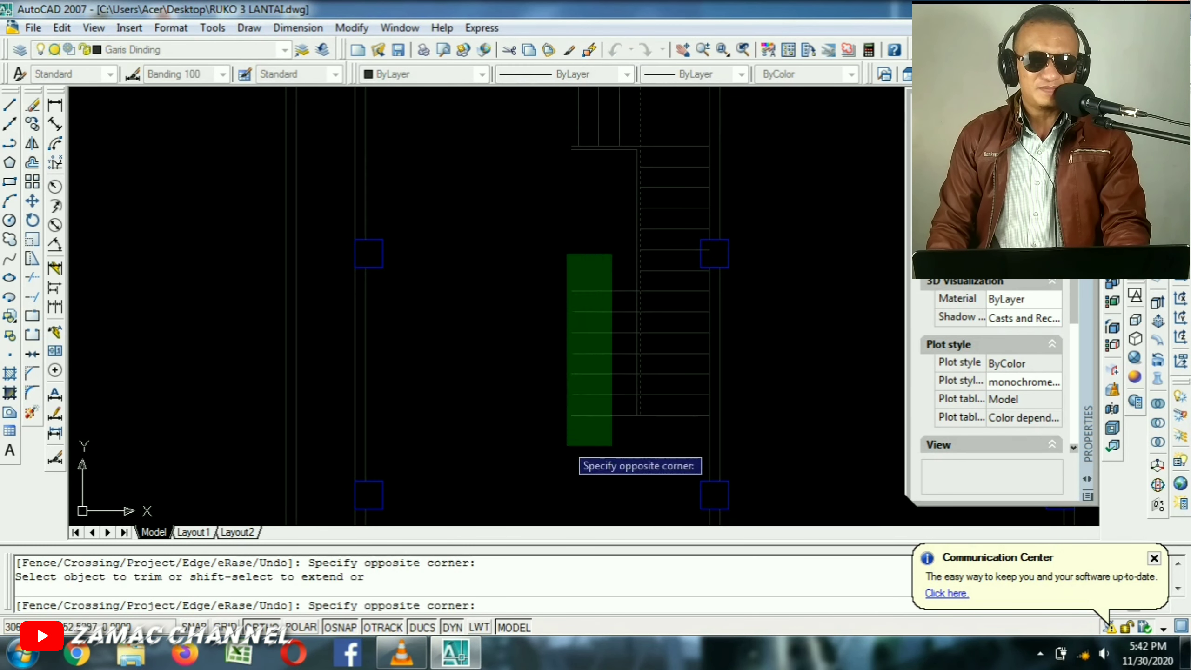
{"action": "left_click", "coordinate": [565, 447]}
{"action": "key", "text": "Return"}
Examine the open lower ends of the vertical railing pair and the open left ends of the horizontal pair.
{"action": "scroll", "coordinate": [654, 424], "scroll_direction": "up", "scroll_amount": 6}
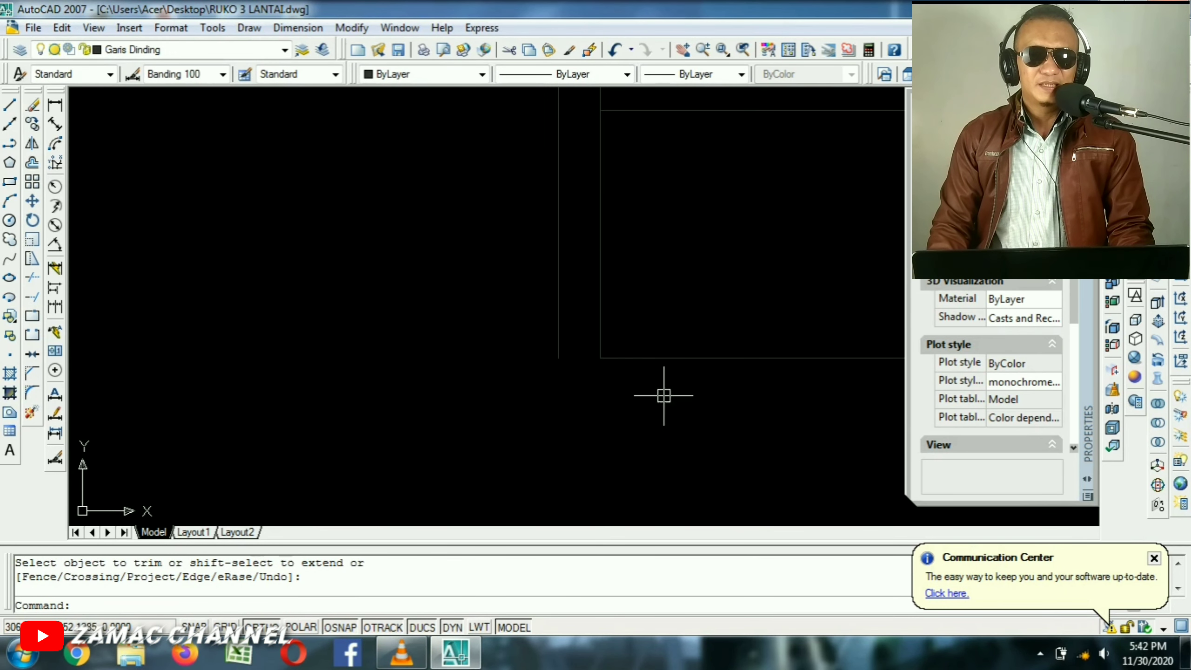
{"action": "middle_click_drag", "start_coordinate": [581, 348], "coordinate": [606, 386]}
{"action": "middle_click_drag", "start_coordinate": [730, 353], "coordinate": [694, 345]}
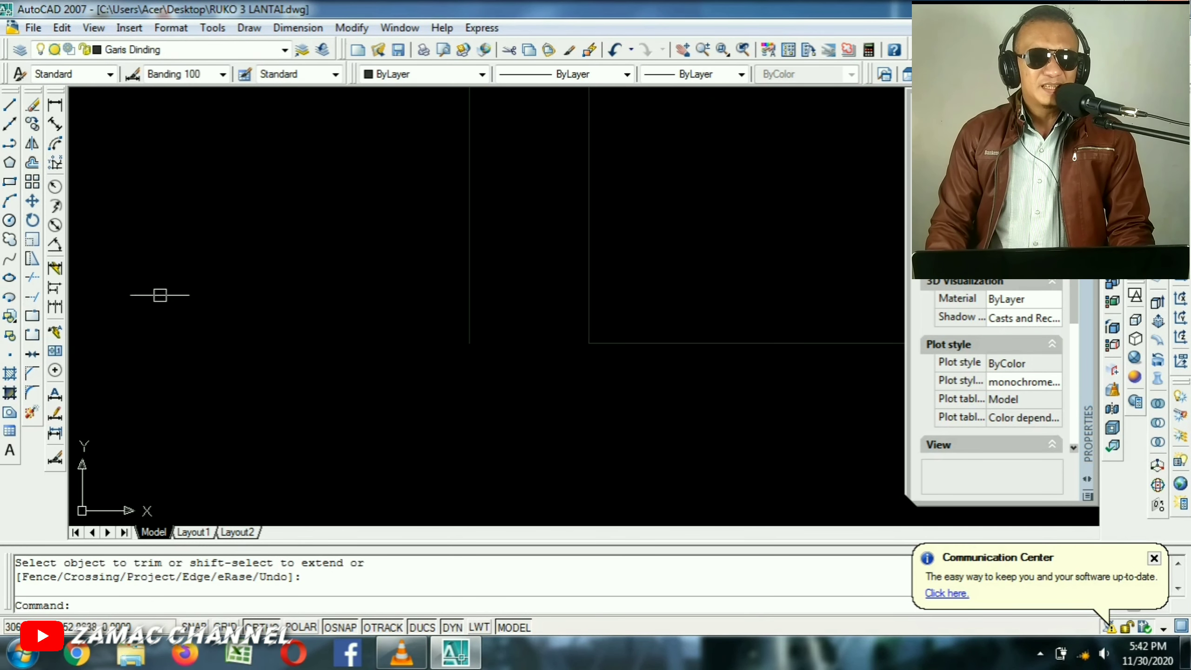
{"action": "scroll", "coordinate": [220, 241], "scroll_direction": "down", "scroll_amount": 5}
{"action": "middle_click_drag", "start_coordinate": [263, 241], "coordinate": [553, 497]}
{"action": "mouse_move", "coordinate": [364, 191]}
{"action": "middle_mouse_down"}
{"action": "mouse_move", "coordinate": [582, 294]}
{"action": "mouse_move", "coordinate": [575, 447]}
{"action": "middle_mouse_up"}
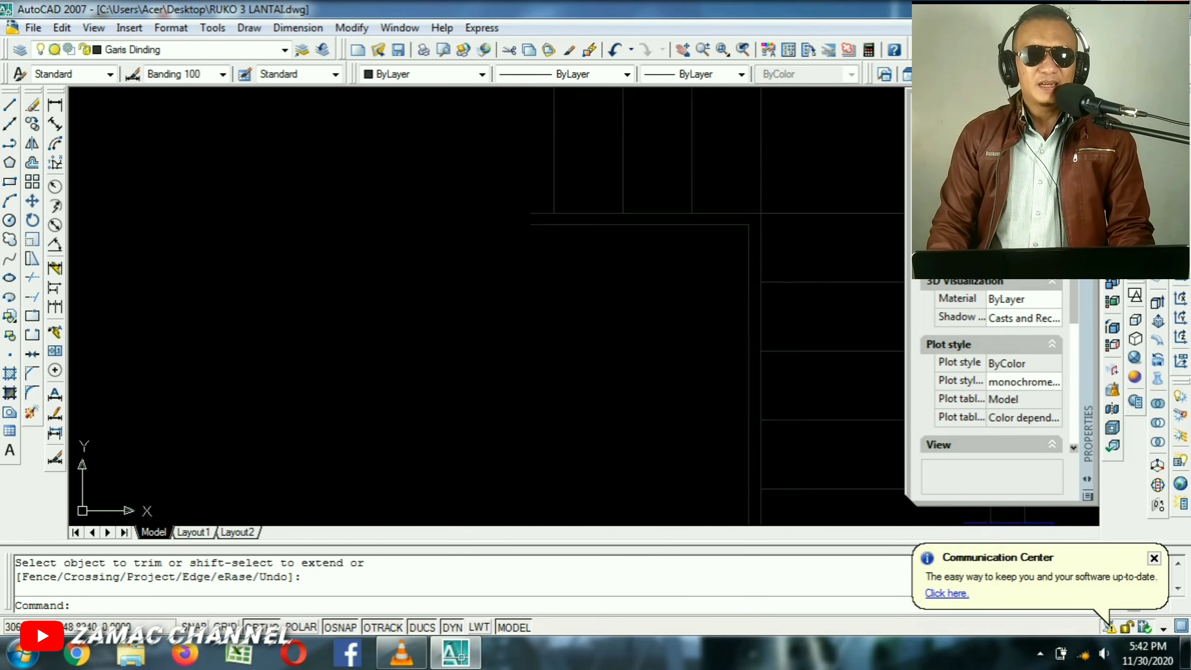
{"action": "middle_click_drag", "start_coordinate": [551, 141], "coordinate": [545, 360]}
{"action": "scroll", "coordinate": [527, 504], "scroll_direction": "up", "scroll_amount": 4}
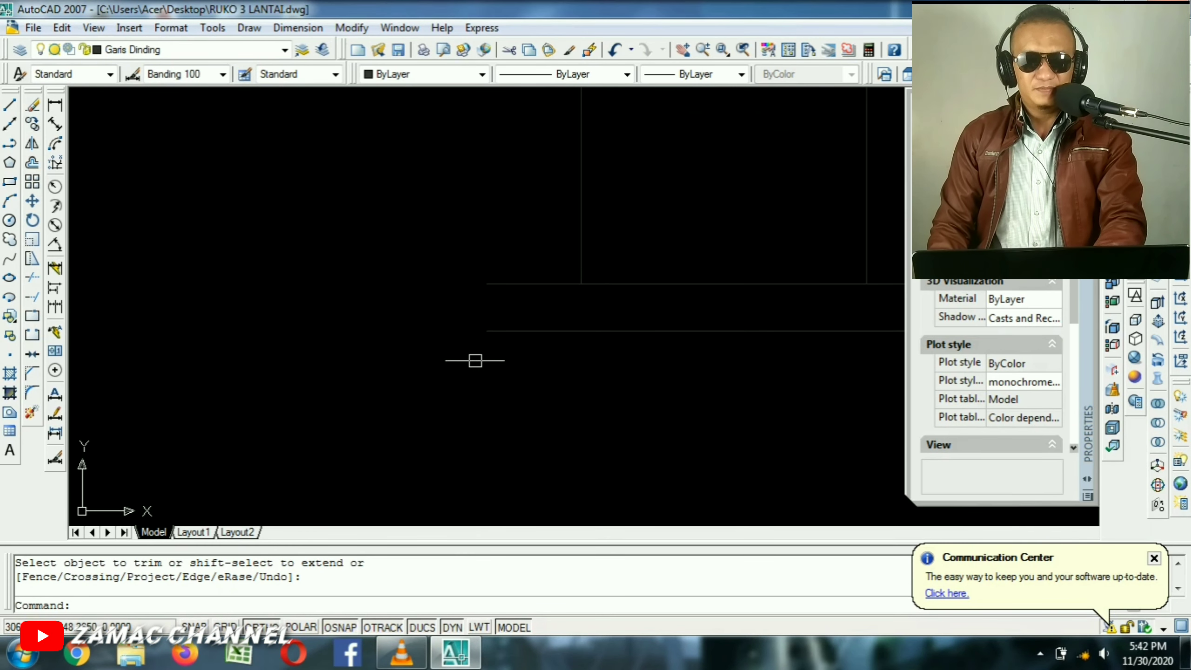
Close the open left end of the horizontal stair railing with a vertical line between its two edges.
{"action": "type", "text": "l"}
{"action": "key", "text": "Return"}
{"action": "left_click", "coordinate": [486, 331]}
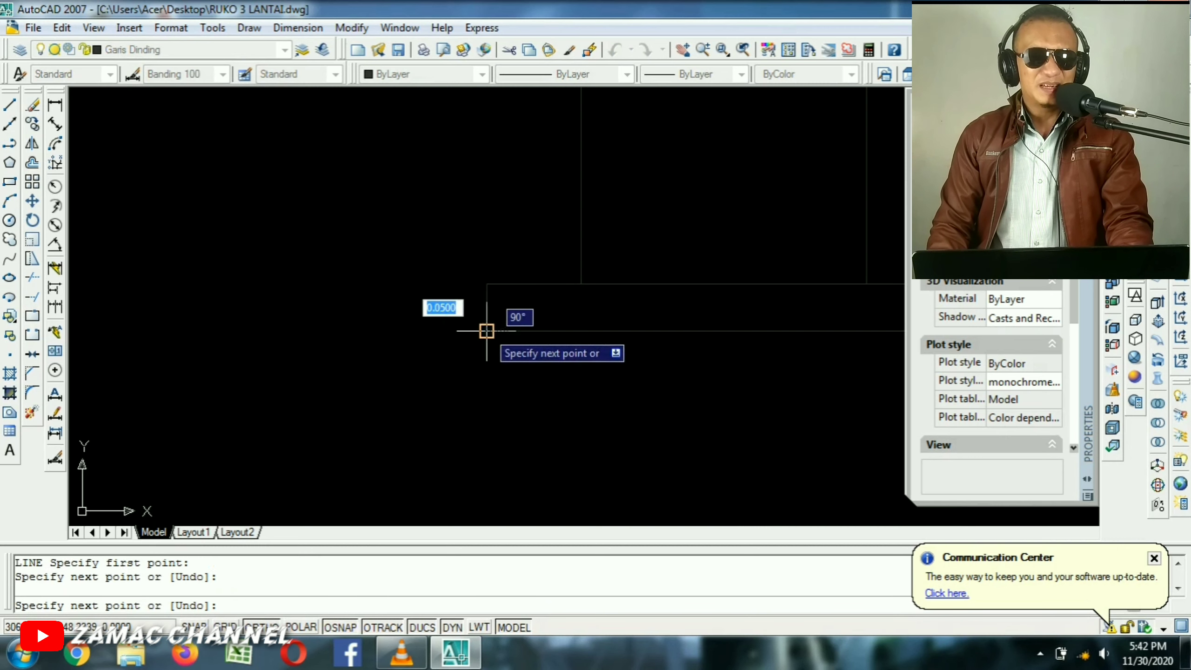
{"action": "key", "text": "Return"}
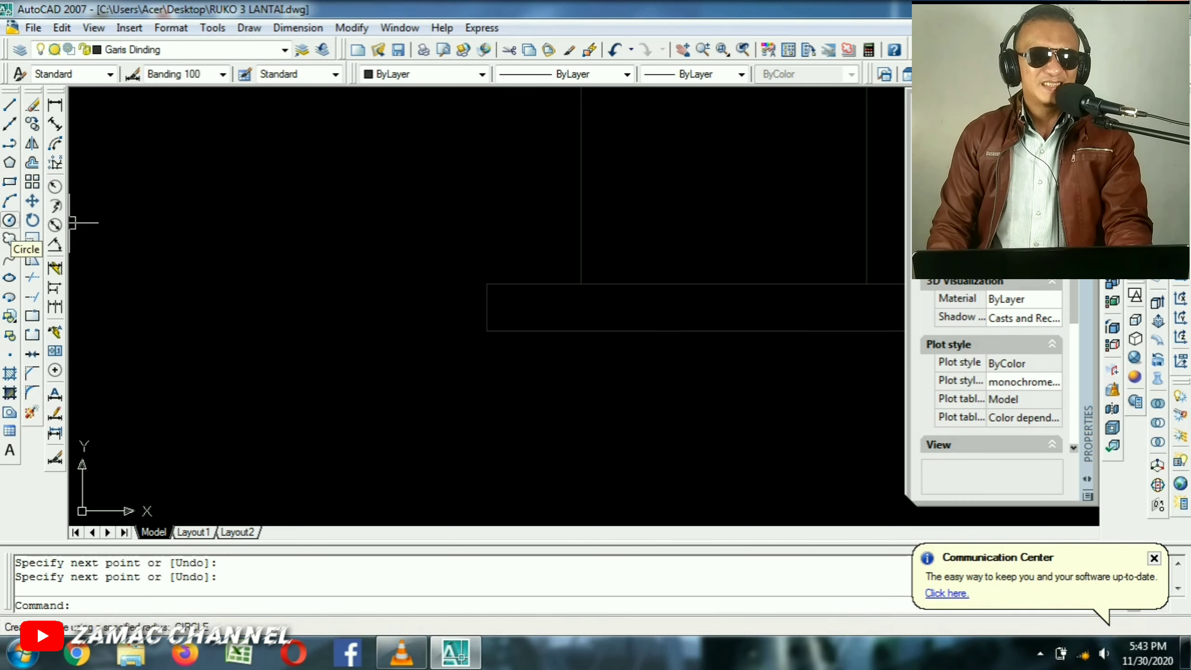
Draw a 0.025-radius circle centred on the midpoint of the railing's end line and trim it to a rounded end.
{"action": "left_click", "coordinate": [9, 220]}
{"action": "scroll", "coordinate": [492, 312], "scroll_direction": "up", "scroll_amount": 2}
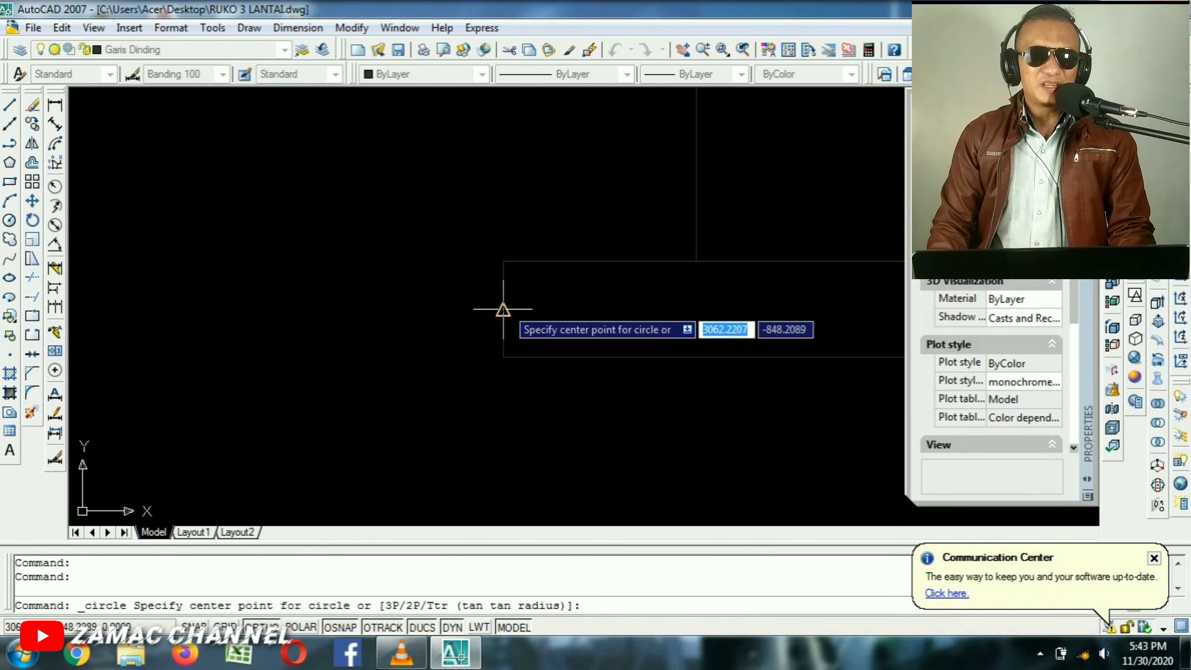
{"action": "left_click", "coordinate": [503, 310]}
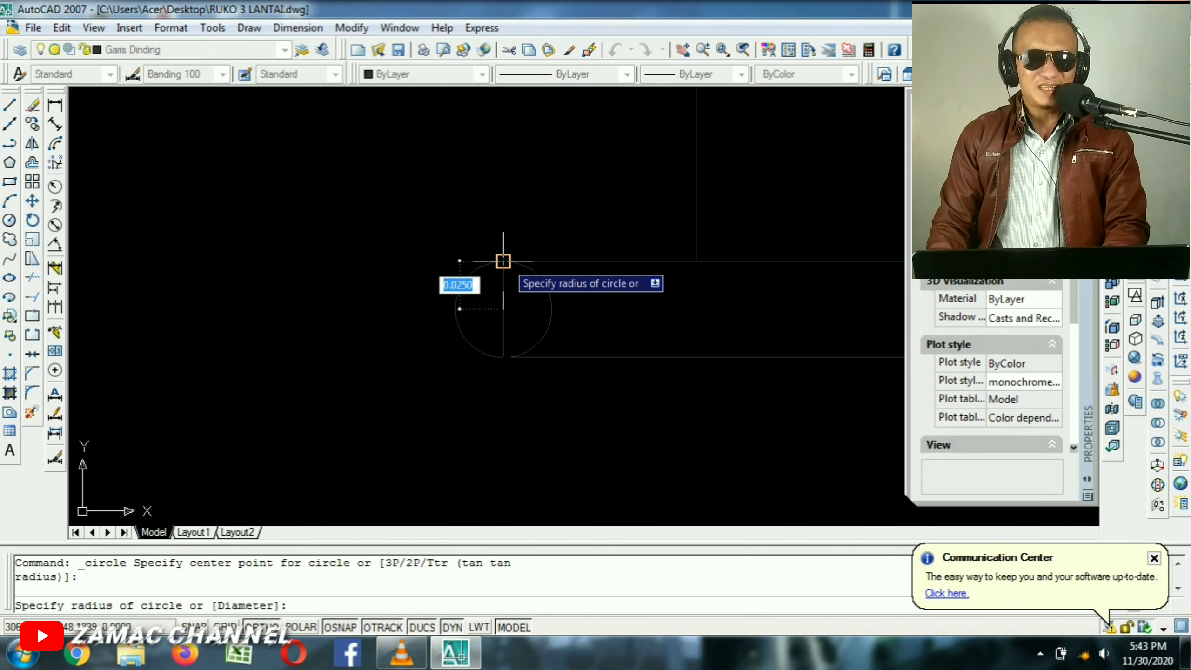
{"action": "left_click", "coordinate": [503, 261]}
{"action": "scroll", "coordinate": [521, 285], "scroll_direction": "up", "scroll_amount": 4}
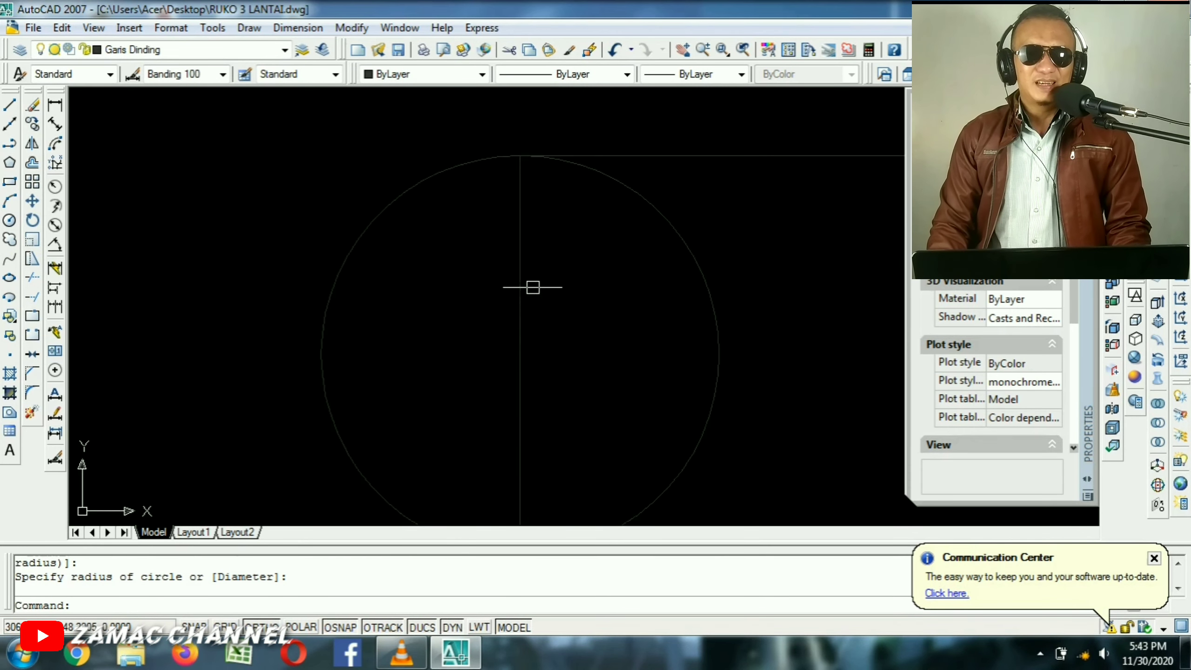
{"action": "type", "text": "tr"}
{"action": "key", "text": "Return"}
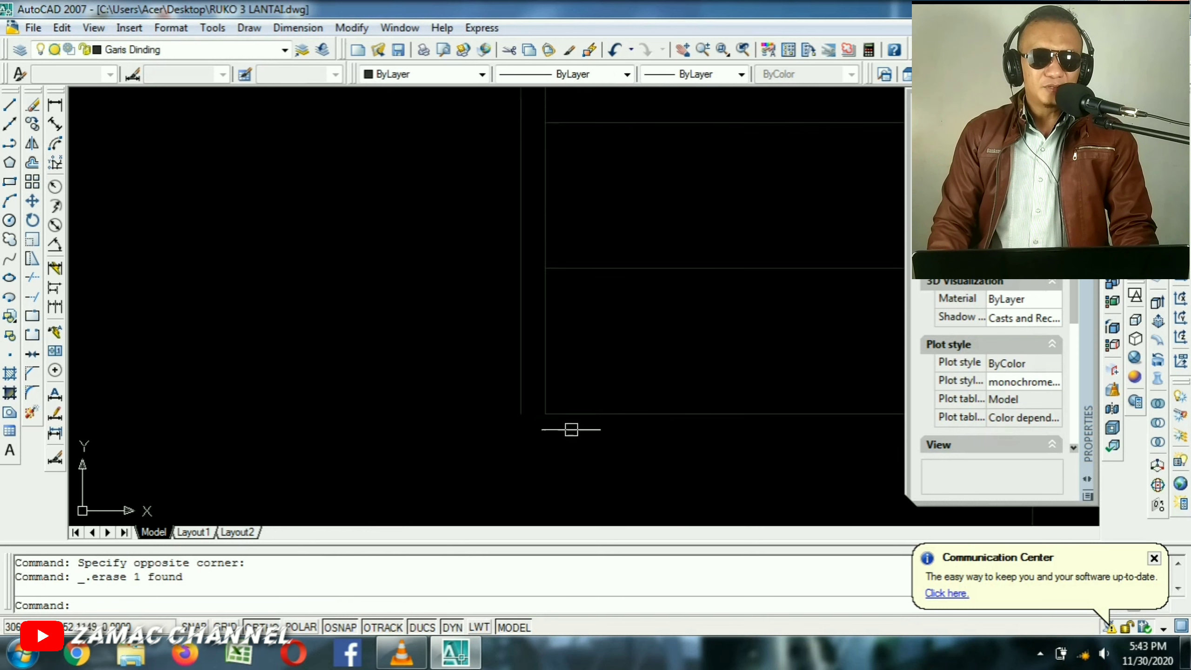
Stretch the lower ends of the two vertical railing lines downward by 0.1, excluding the bottom tread line.
{"action": "scroll", "coordinate": [538, 421], "scroll_direction": "up", "scroll_amount": 4}
{"action": "middle_click_drag", "start_coordinate": [585, 402], "coordinate": [574, 340]}
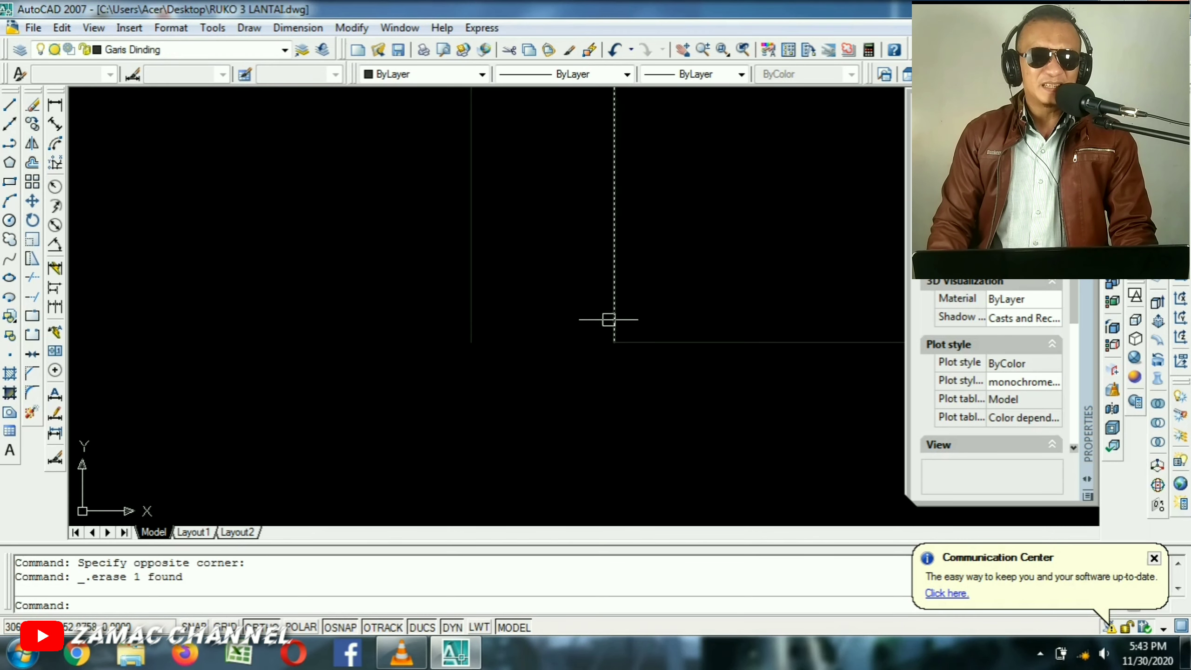
{"action": "left_click", "coordinate": [32, 259]}
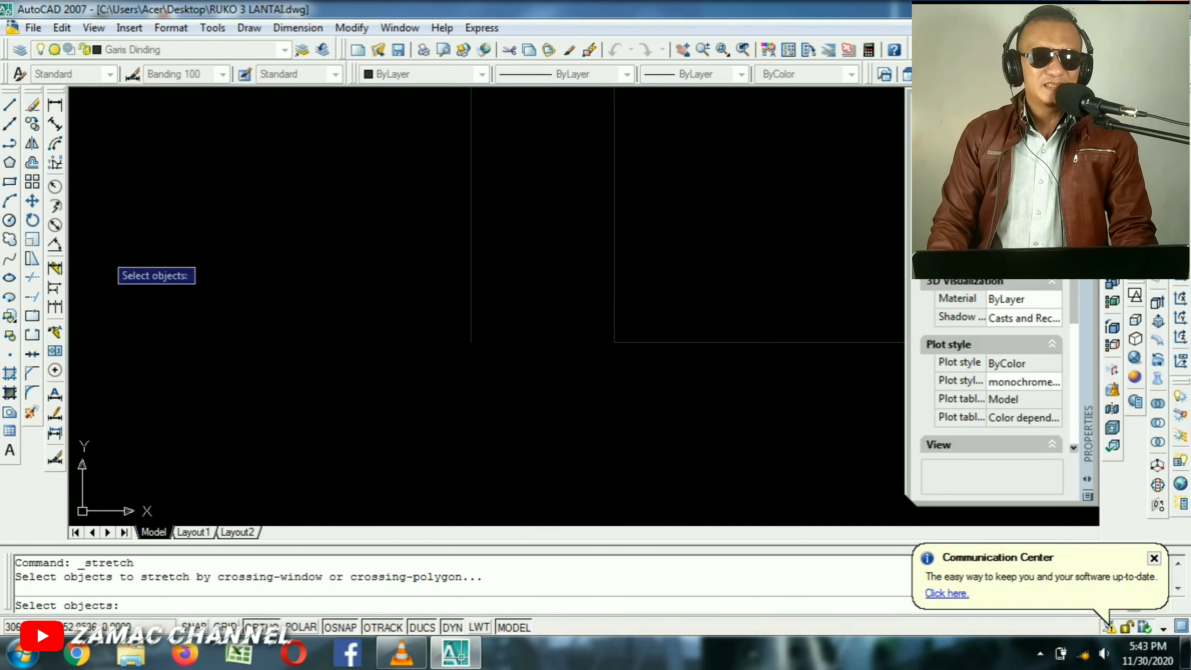
{"action": "scroll", "coordinate": [306, 298], "scroll_direction": "down", "scroll_amount": 5}
{"action": "scroll", "coordinate": [312, 176], "scroll_direction": "up", "scroll_amount": 3}
{"action": "scroll", "coordinate": [461, 274], "scroll_direction": "up", "scroll_amount": 3}
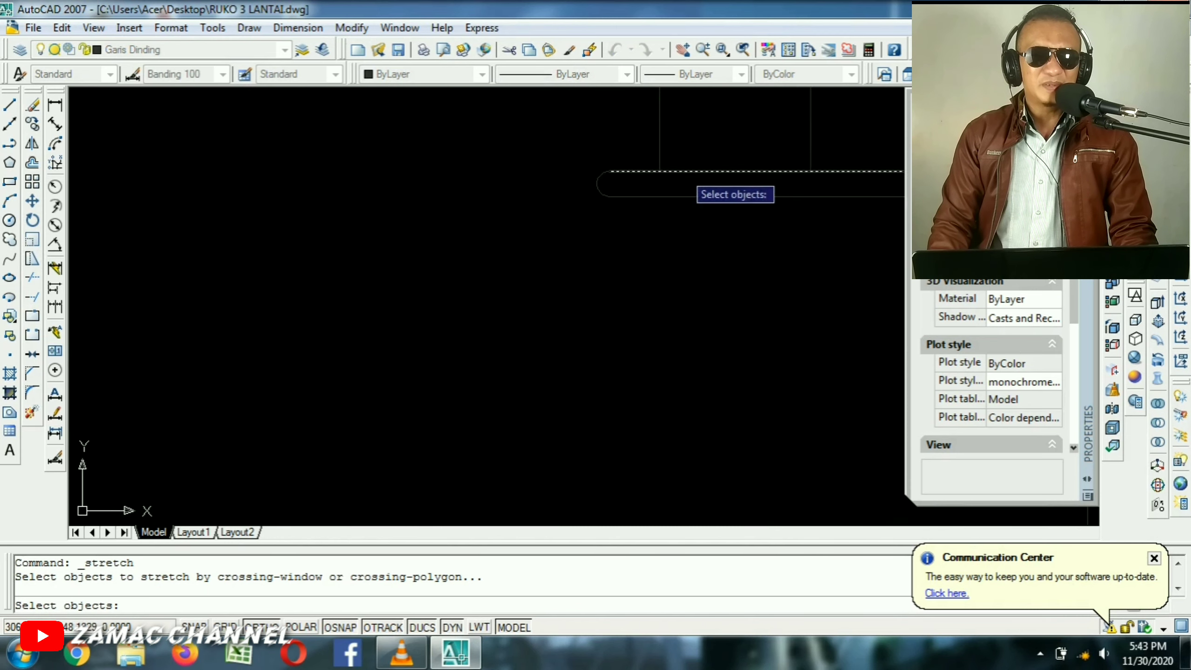
{"action": "scroll", "coordinate": [579, 188], "scroll_direction": "down", "scroll_amount": 5}
{"action": "middle_click_drag", "start_coordinate": [685, 404], "coordinate": [587, 207]}
{"action": "scroll", "coordinate": [612, 406], "scroll_direction": "up", "scroll_amount": 5}
{"action": "scroll", "coordinate": [577, 281], "scroll_direction": "up", "scroll_amount": 5}
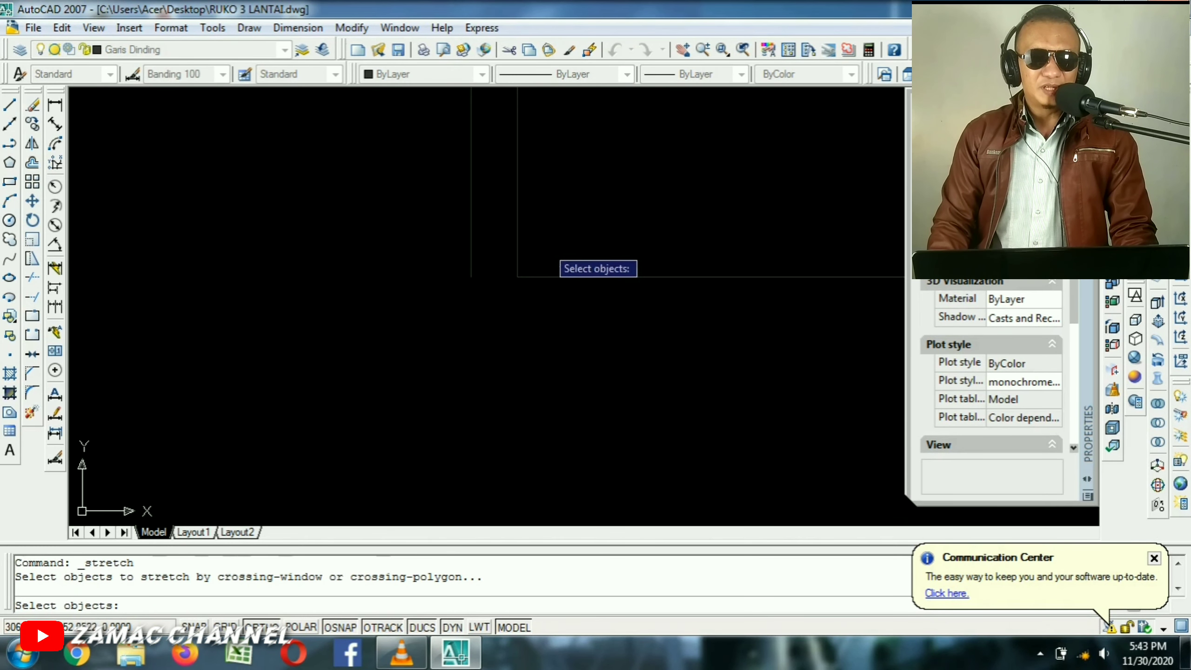
{"action": "left_click", "coordinate": [563, 219]}
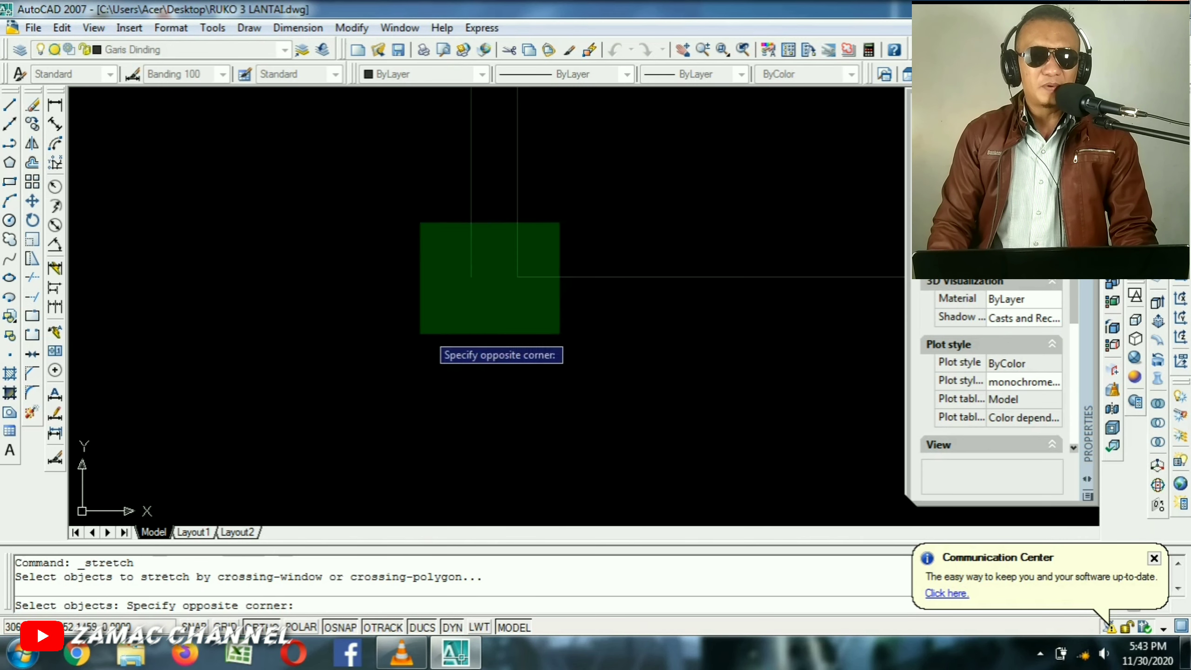
{"action": "left_click", "coordinate": [363, 344]}
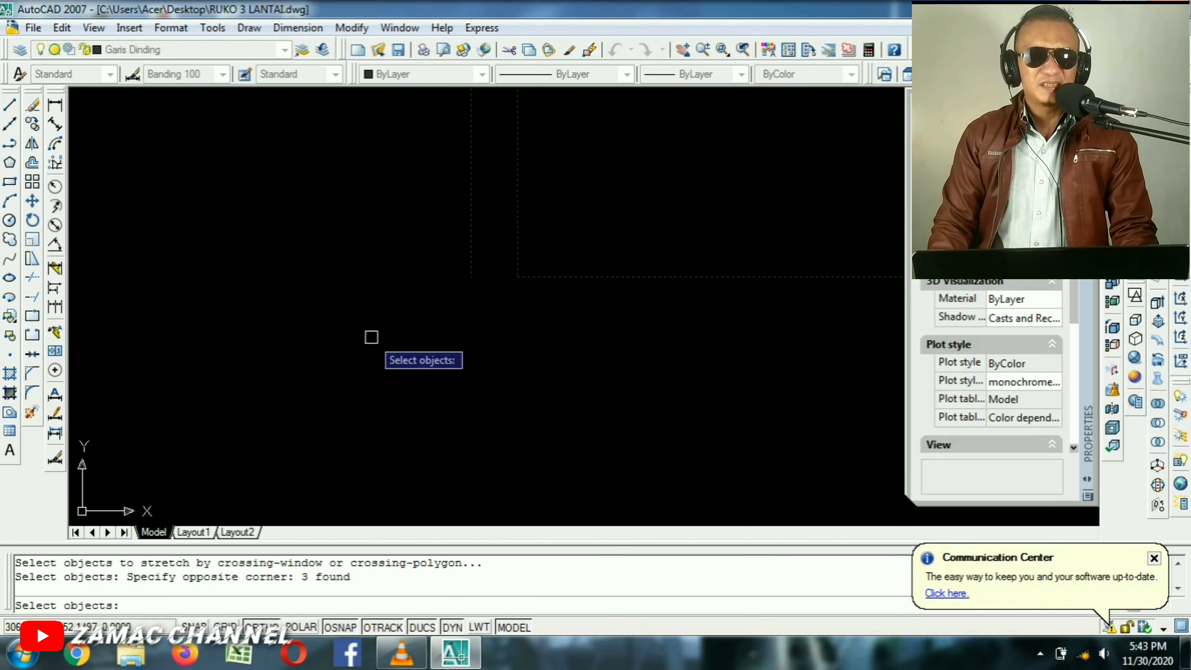
{"action": "left_click", "coordinate": [668, 276], "text": "shift"}
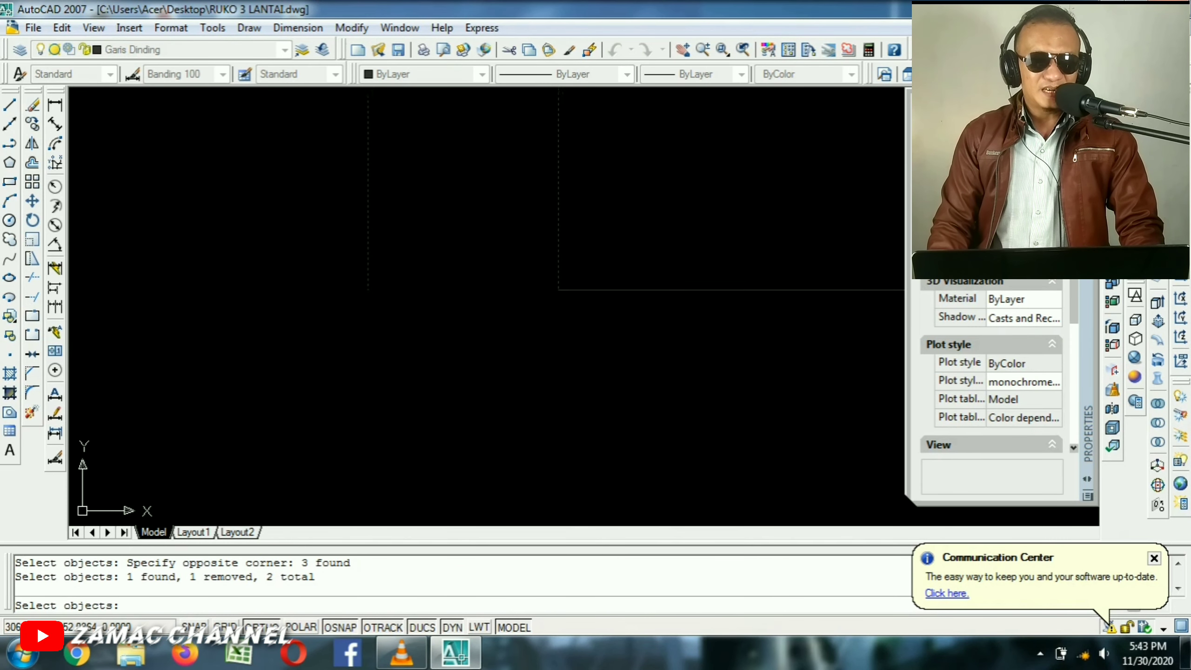
{"action": "scroll", "coordinate": [571, 242], "scroll_direction": "down", "scroll_amount": 5}
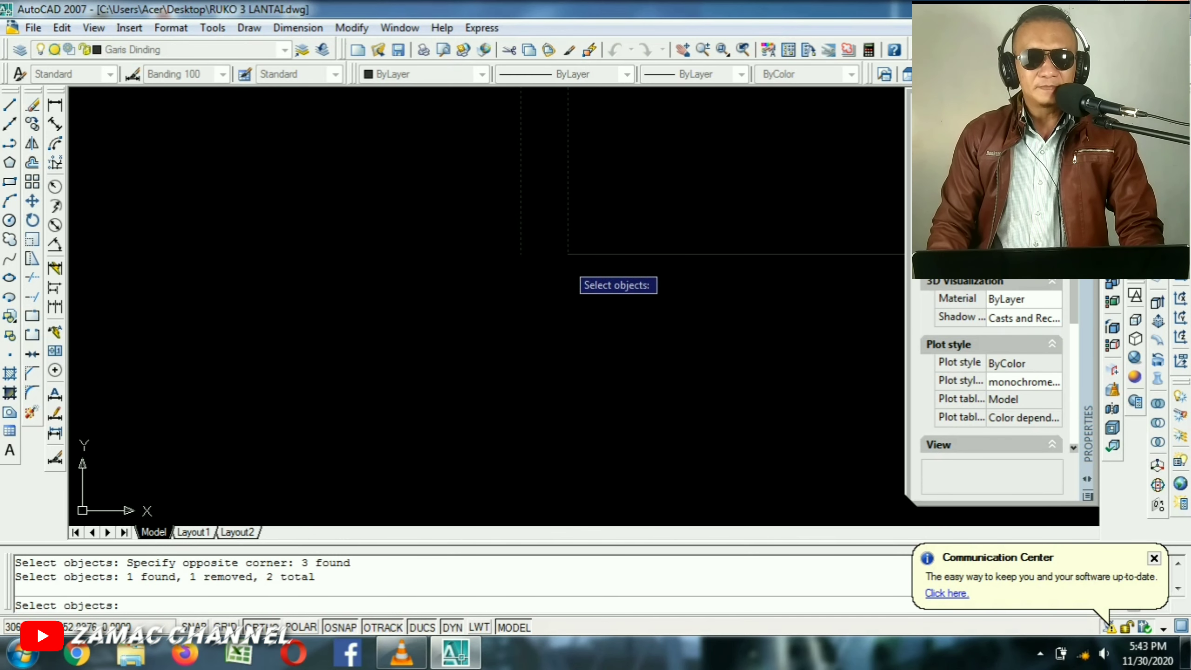
{"action": "key", "text": "Return"}
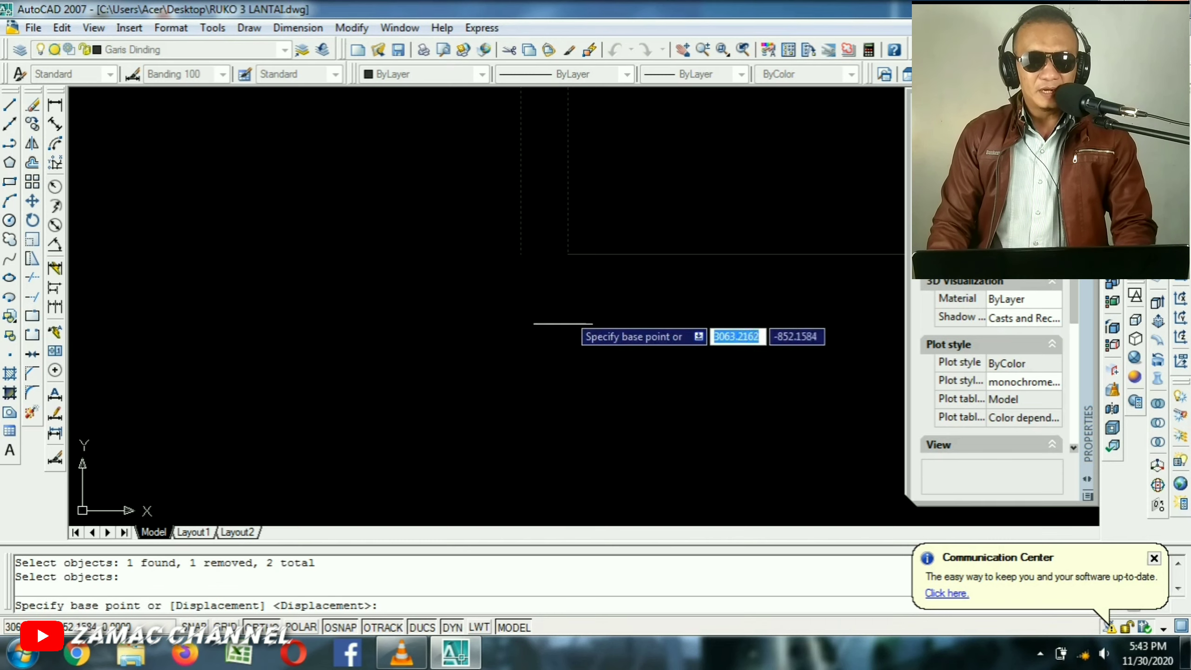
{"action": "left_click", "coordinate": [446, 215]}
{"action": "type", "text": "."}
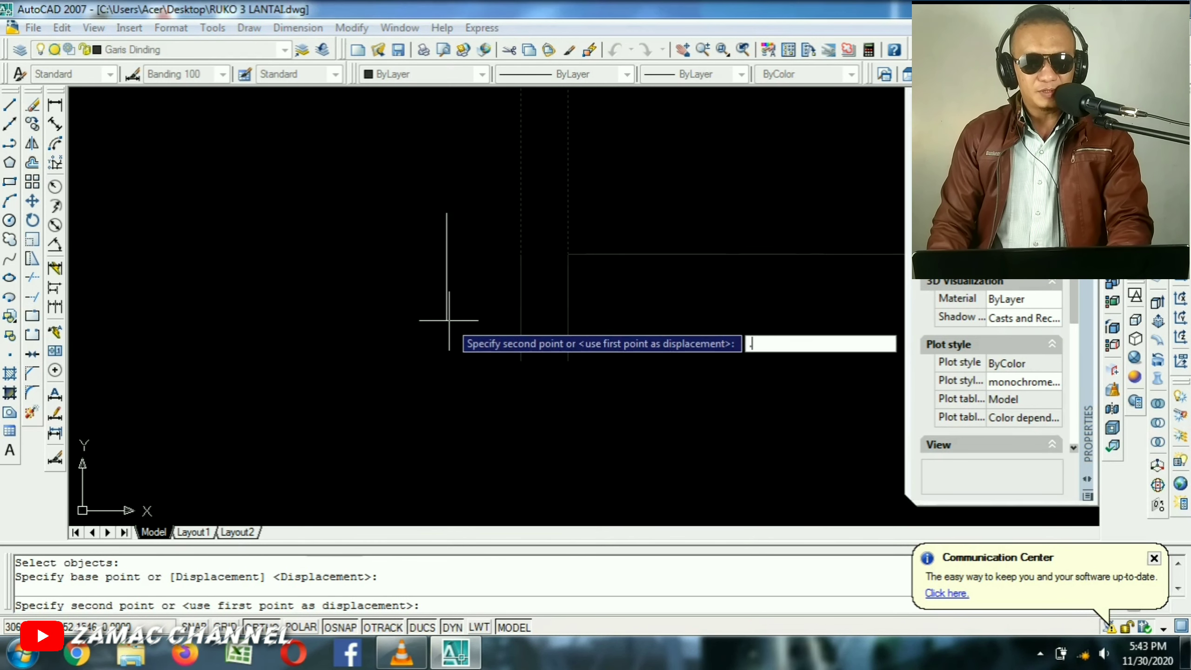
{"action": "type", "text": "1"}
{"action": "key", "text": "Return"}
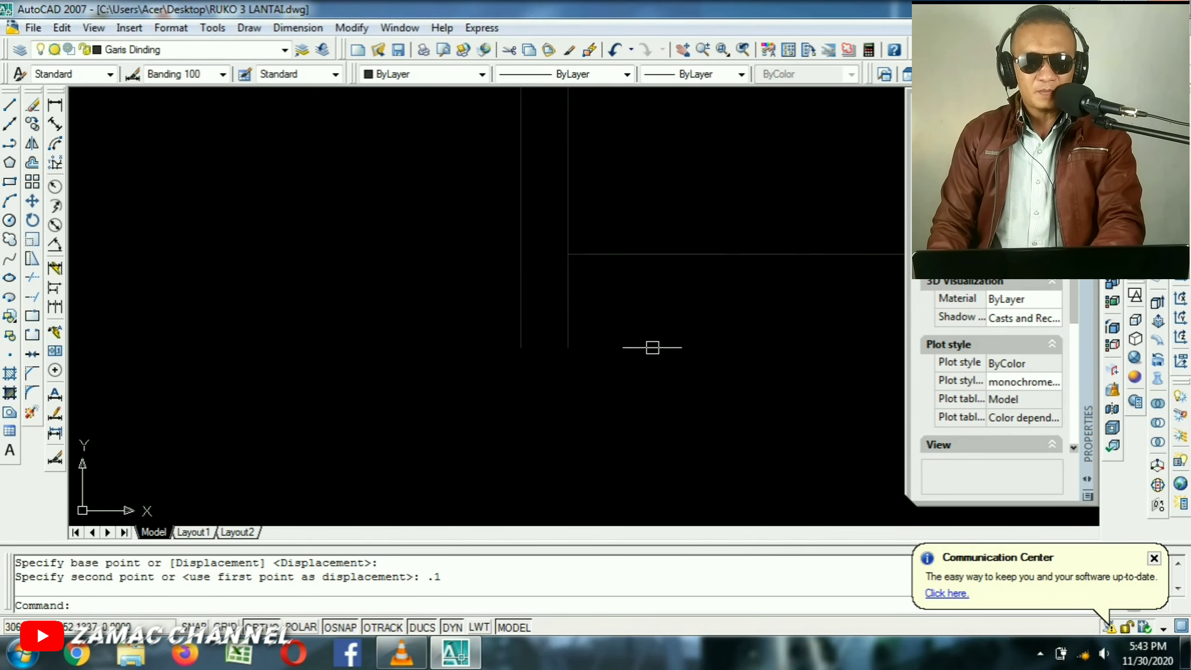
Draw a horizontal line joining the lower ends of the two vertical railing lines.
{"action": "type", "text": "l"}
{"action": "key", "text": "Return"}
{"action": "left_click", "coordinate": [521, 347]}
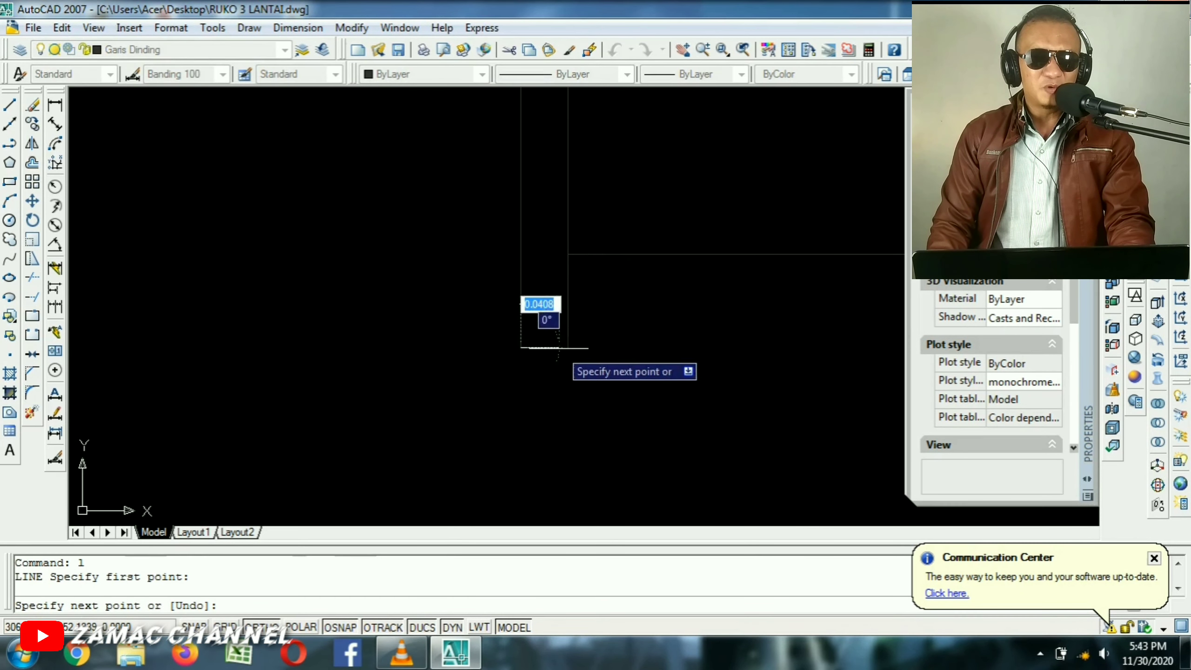
{"action": "left_click", "coordinate": [568, 347]}
{"action": "key", "text": "Return"}
Draw a circle centred on the midpoint of the lower closing line, with its radius reaching the railing's corner.
{"action": "scroll", "coordinate": [541, 356], "scroll_direction": "up", "scroll_amount": 3}
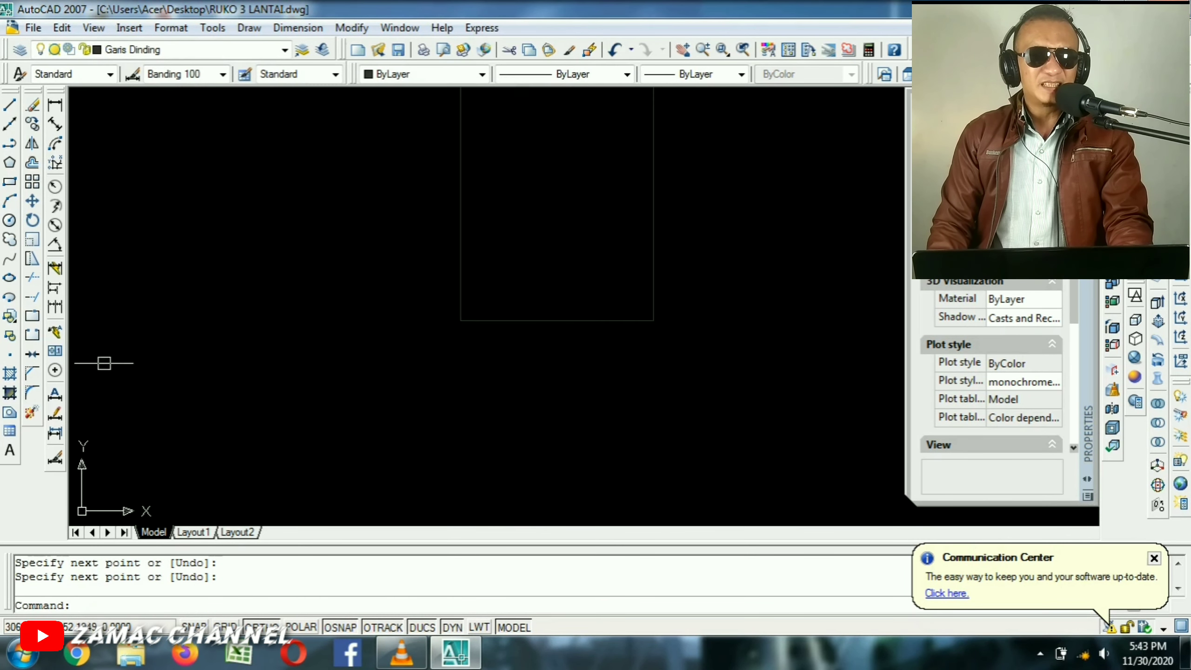
{"action": "left_click", "coordinate": [10, 219]}
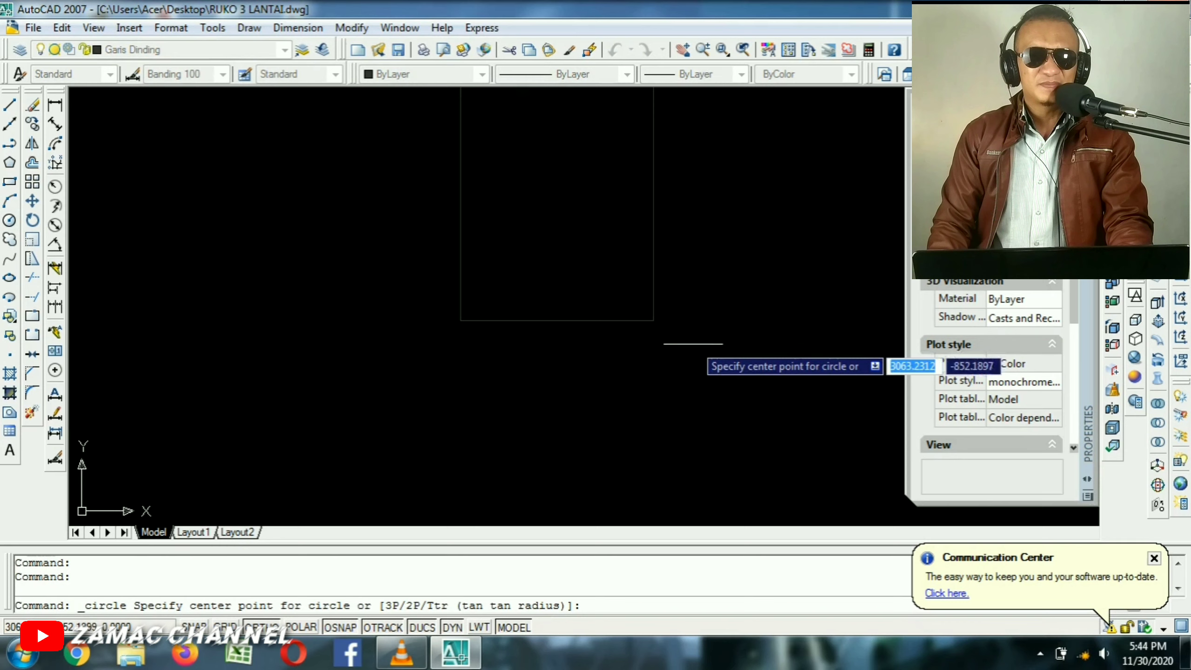
{"action": "left_click", "coordinate": [557, 320]}
{"action": "left_click", "coordinate": [459, 321]}
{"action": "key", "text": "Return"}
{"action": "key", "text": "Escape"}
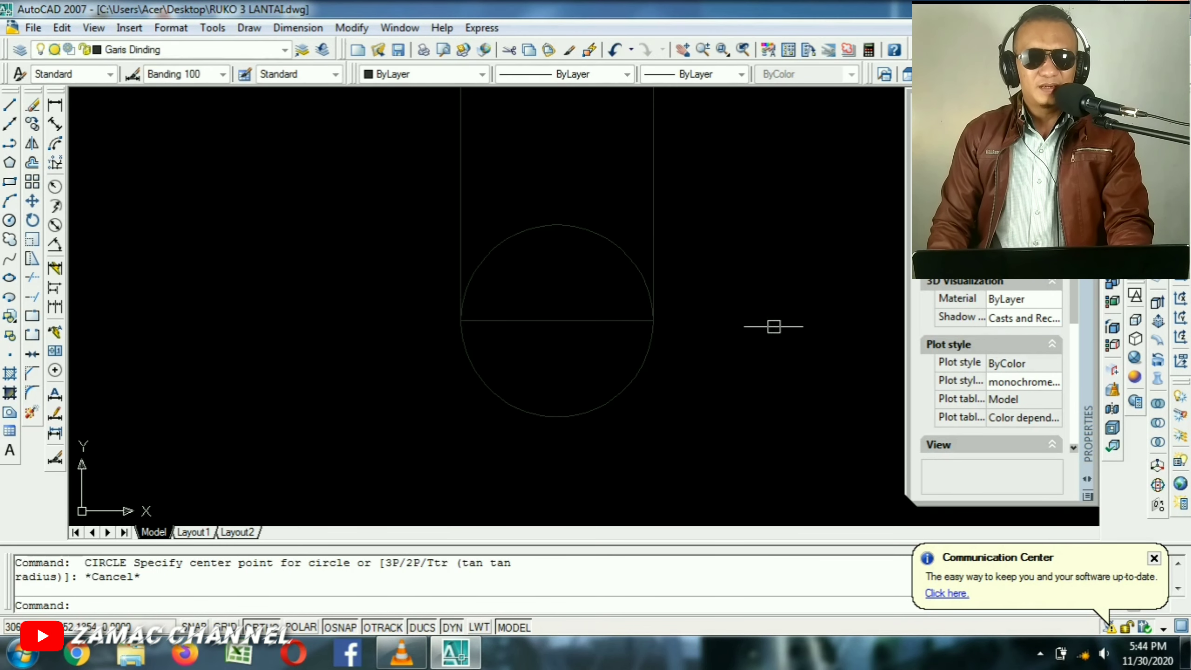
Trim the circle's upper half at the closing line and erase that line, leaving a rounded lower railing end.
{"action": "type", "text": "tr"}
{"action": "key", "text": "Return"}
{"action": "left_click", "coordinate": [553, 320]}
{"action": "key", "text": "Return"}
{"action": "left_click", "coordinate": [864, 241]}
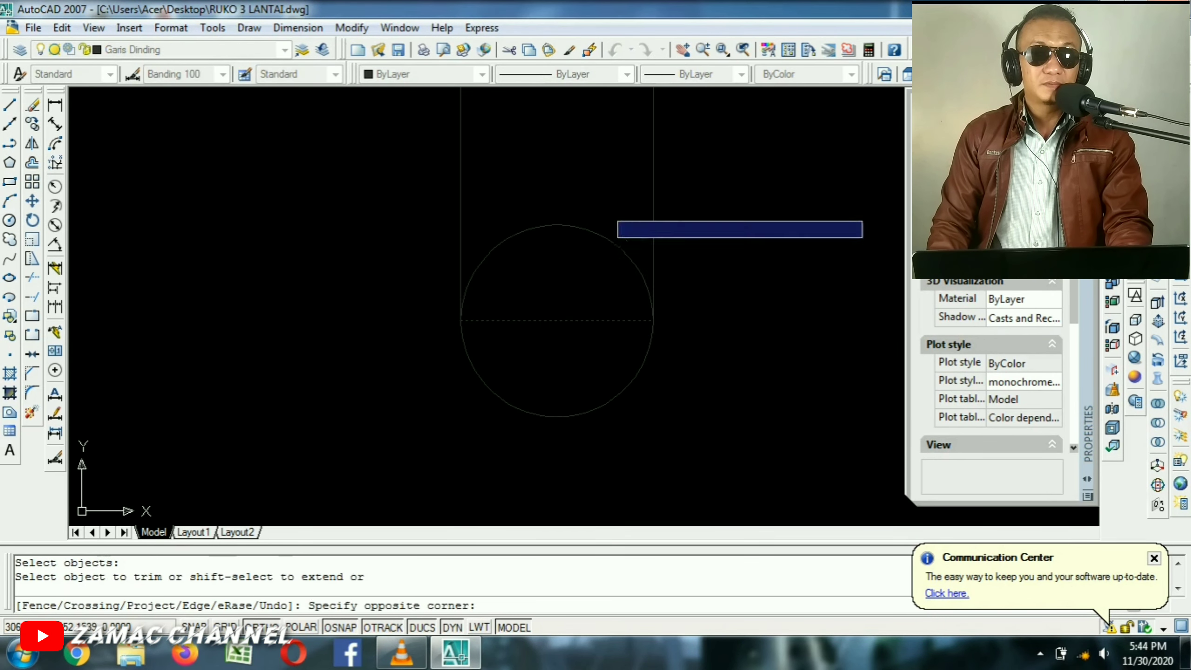
{"action": "left_click", "coordinate": [596, 318]}
{"action": "left_click", "coordinate": [589, 303]}
{"action": "left_click", "coordinate": [556, 352]}
{"action": "key", "text": "Delete"}
Move all the staircase tread and railing lines to the Garis Tangga layer.
{"action": "scroll", "coordinate": [577, 304], "scroll_direction": "down", "scroll_amount": 8}
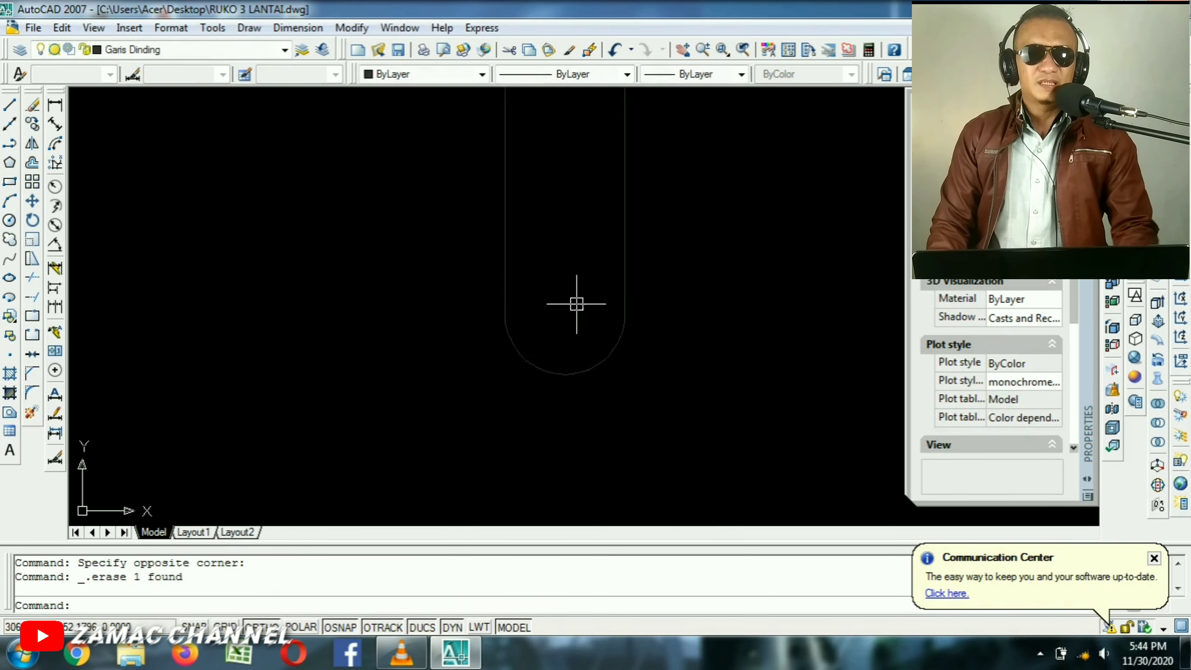
{"action": "scroll", "coordinate": [587, 213], "scroll_direction": "down", "scroll_amount": 4}
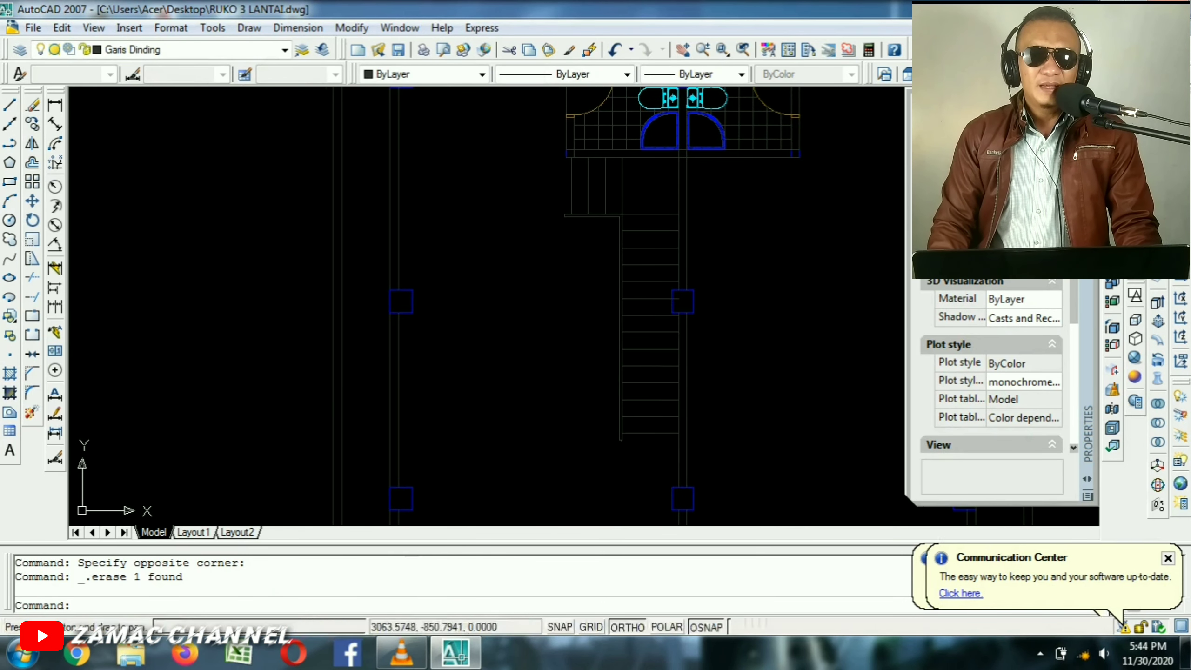
{"action": "left_click", "coordinate": [653, 183]}
{"action": "left_click", "coordinate": [514, 500]}
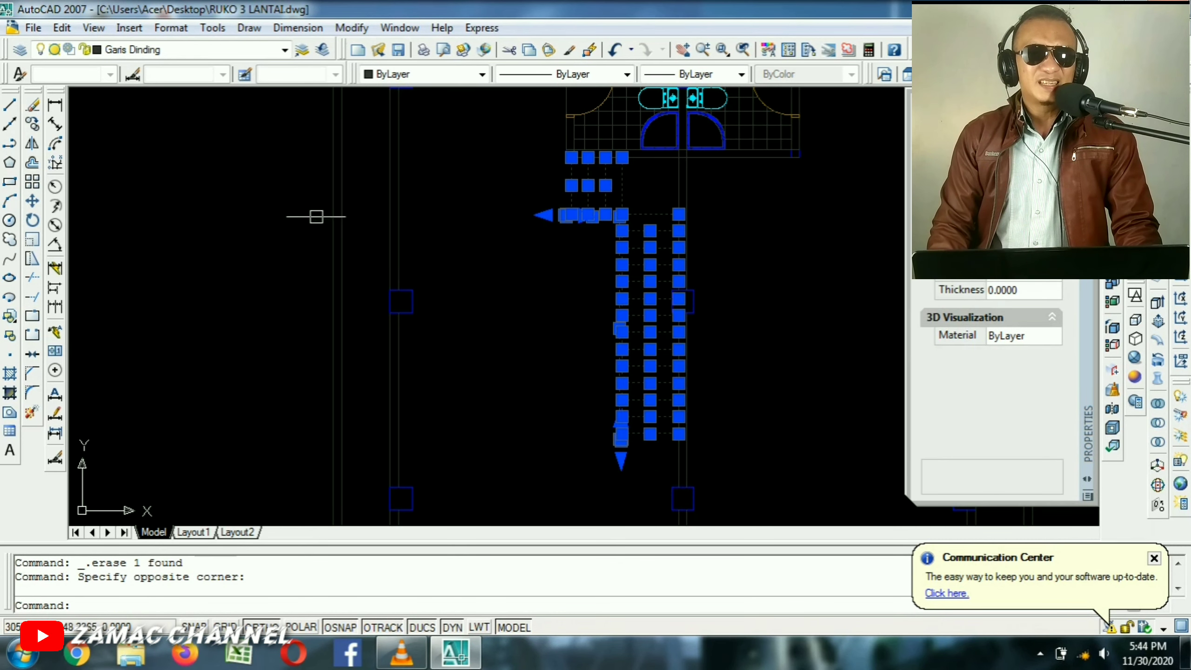
{"action": "left_click", "coordinate": [206, 49]}
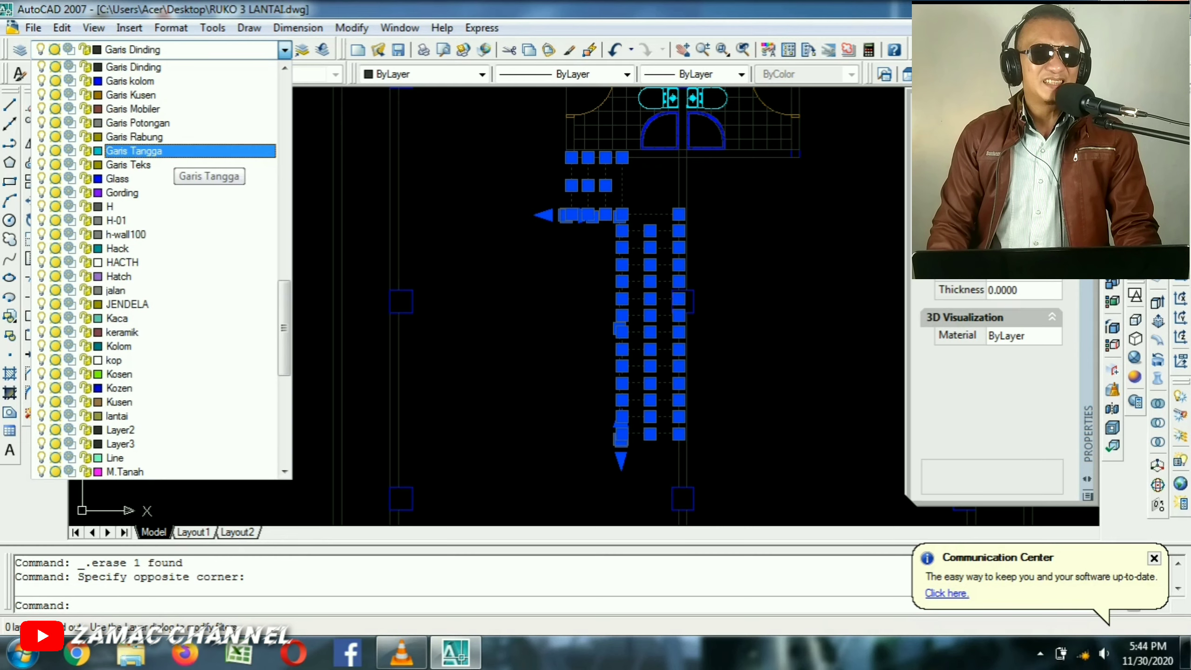
{"action": "left_click", "coordinate": [178, 151]}
{"action": "key", "text": "Escape"}
Set the colour of the three upper vertical tread lines and the horizontal tread lines below the landing to Yellow.
{"action": "scroll", "coordinate": [682, 180], "scroll_direction": "up", "scroll_amount": 5}
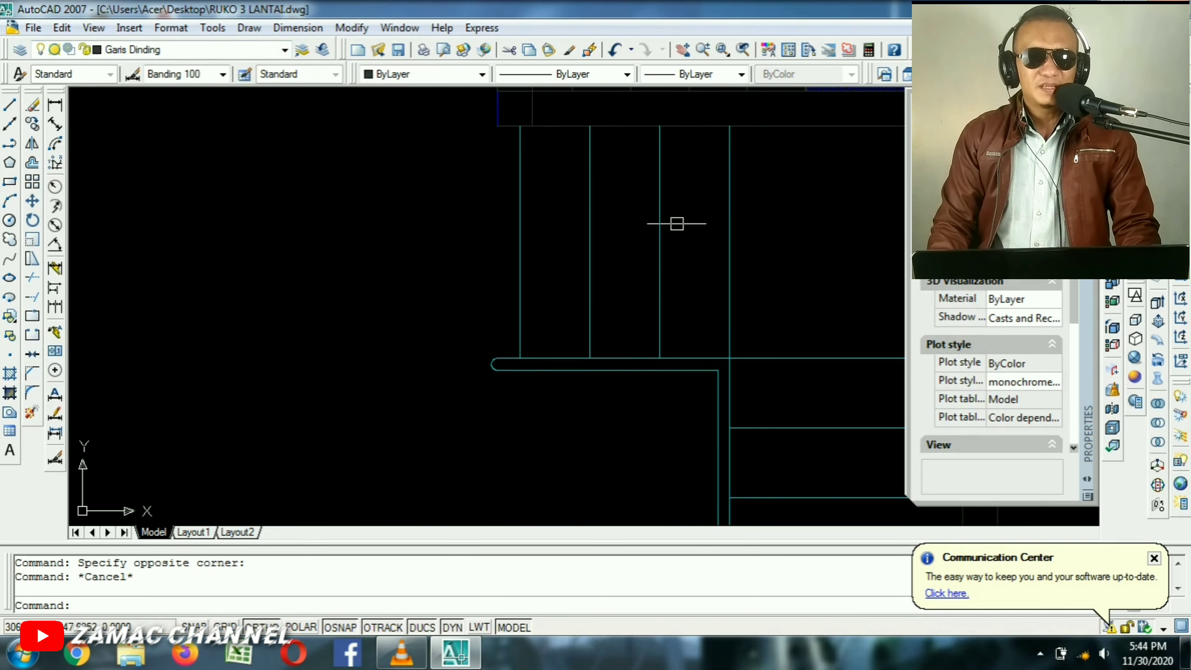
{"action": "scroll", "coordinate": [676, 223], "scroll_direction": "down", "scroll_amount": 1}
{"action": "scroll", "coordinate": [568, 191], "scroll_direction": "up", "scroll_amount": 2}
{"action": "left_click", "coordinate": [595, 151]}
{"action": "left_click", "coordinate": [260, 218]}
{"action": "scroll", "coordinate": [506, 169], "scroll_direction": "down", "scroll_amount": 3}
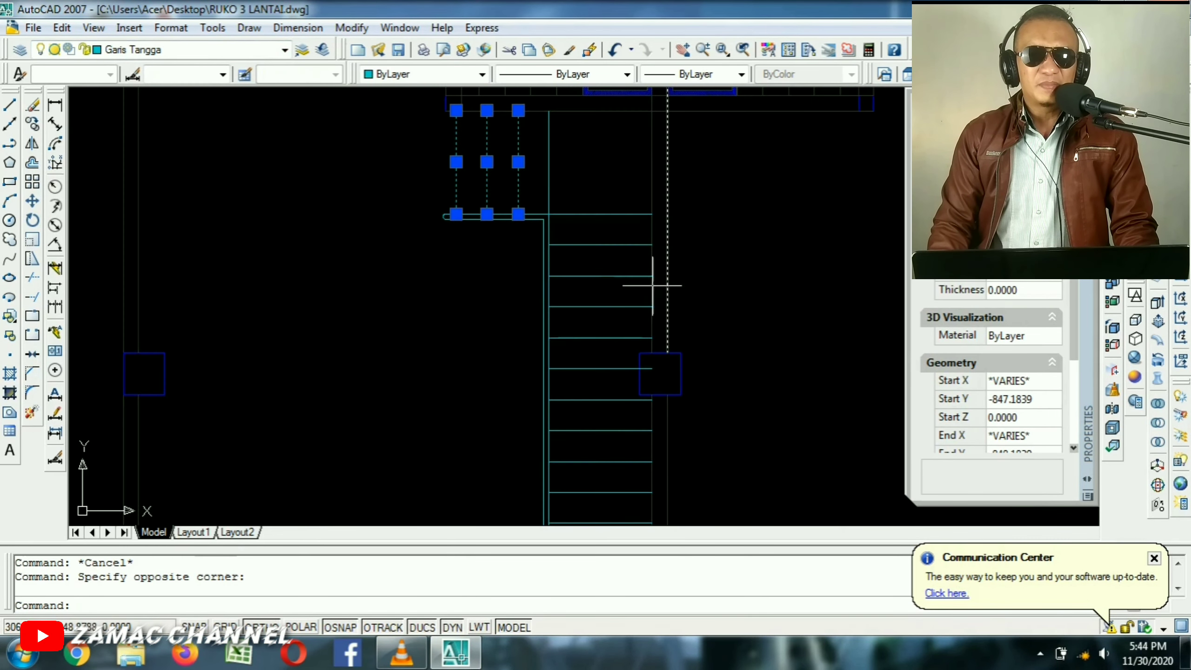
{"action": "left_click", "coordinate": [602, 233]}
{"action": "left_click", "coordinate": [586, 436]}
{"action": "scroll", "coordinate": [598, 256], "scroll_direction": "up", "scroll_amount": 3}
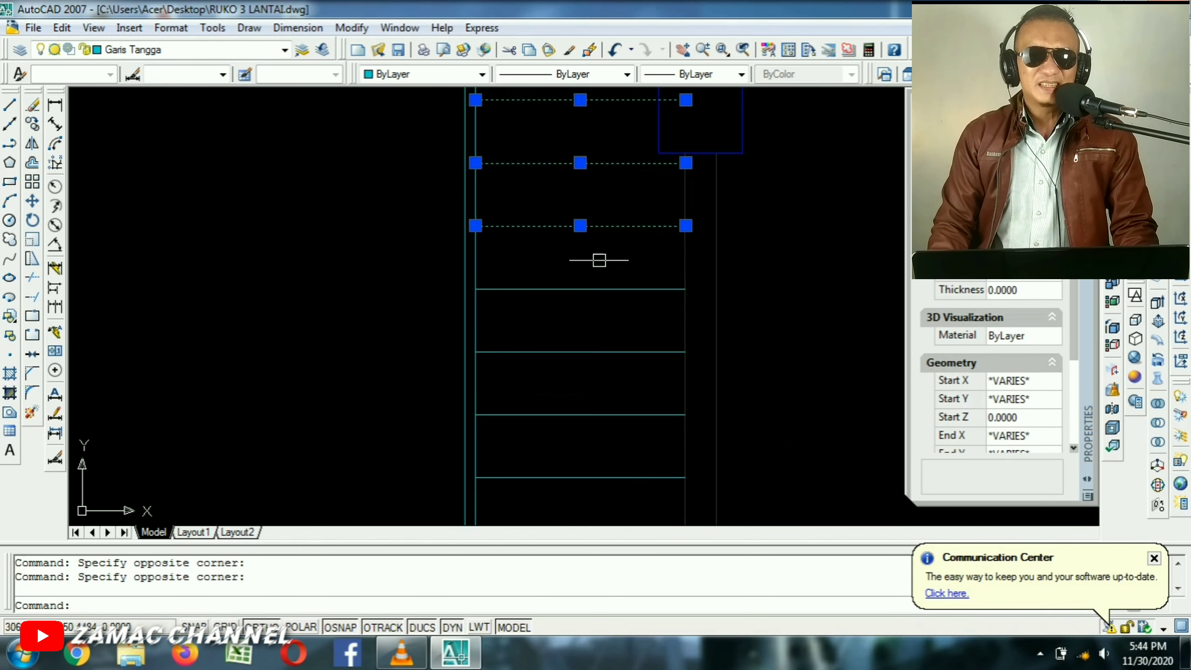
{"action": "left_click", "coordinate": [613, 264]}
{"action": "scroll", "coordinate": [590, 304], "scroll_direction": "down", "scroll_amount": 2}
{"action": "left_click", "coordinate": [571, 437]}
{"action": "middle_click_drag", "start_coordinate": [582, 162], "coordinate": [580, 276]}
{"action": "left_click", "coordinate": [481, 74]}
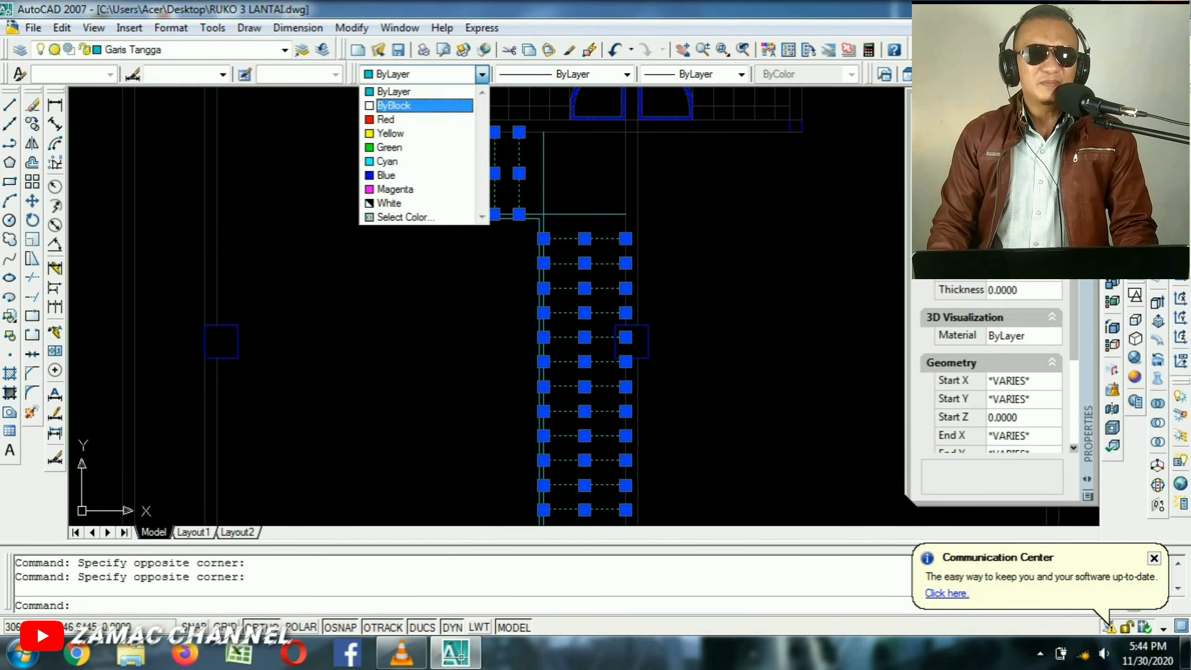
{"action": "left_click", "coordinate": [404, 128]}
{"action": "scroll", "coordinate": [544, 180], "scroll_direction": "up", "scroll_amount": 3}
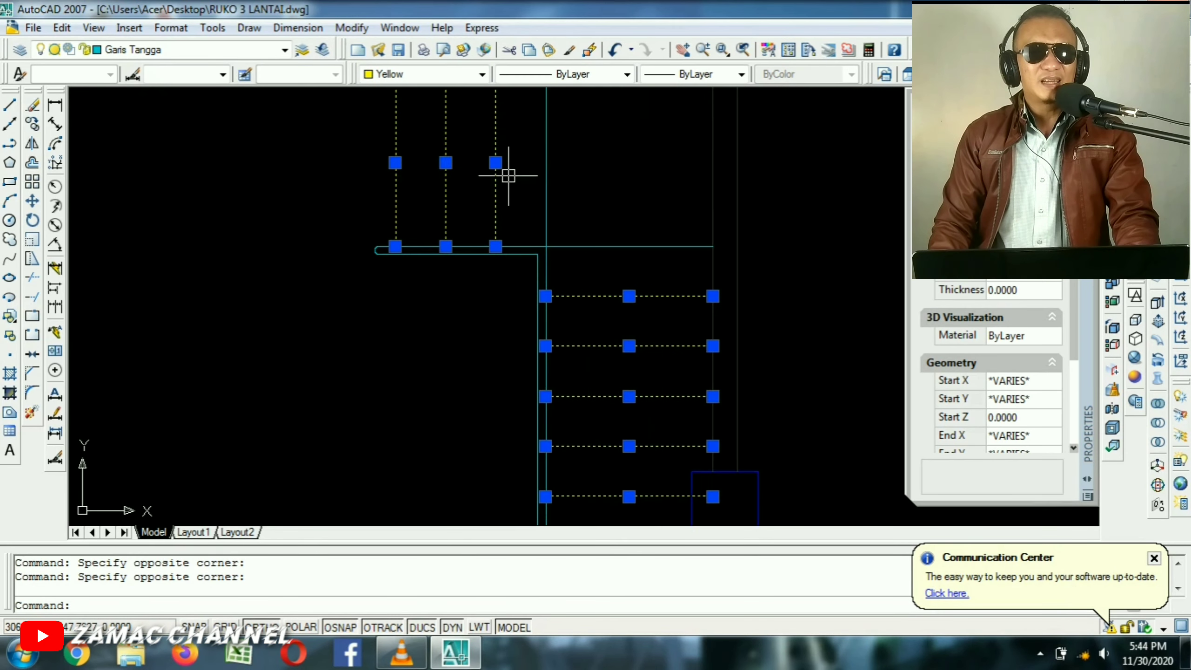
{"action": "key", "text": "Escape"}
Trim the part of the tread line that runs inside the blue column beside the stairs.
{"action": "scroll", "coordinate": [609, 277], "scroll_direction": "down", "scroll_amount": 4}
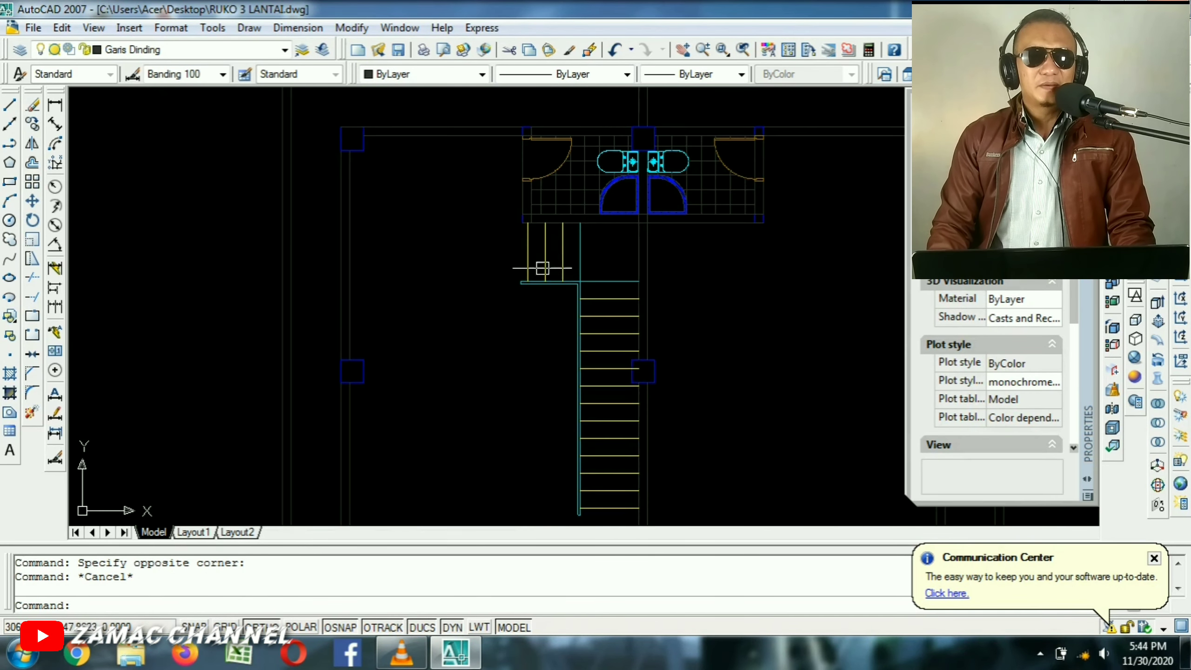
{"action": "scroll", "coordinate": [616, 304], "scroll_direction": "up", "scroll_amount": 2}
{"action": "scroll", "coordinate": [609, 205], "scroll_direction": "up", "scroll_amount": 4}
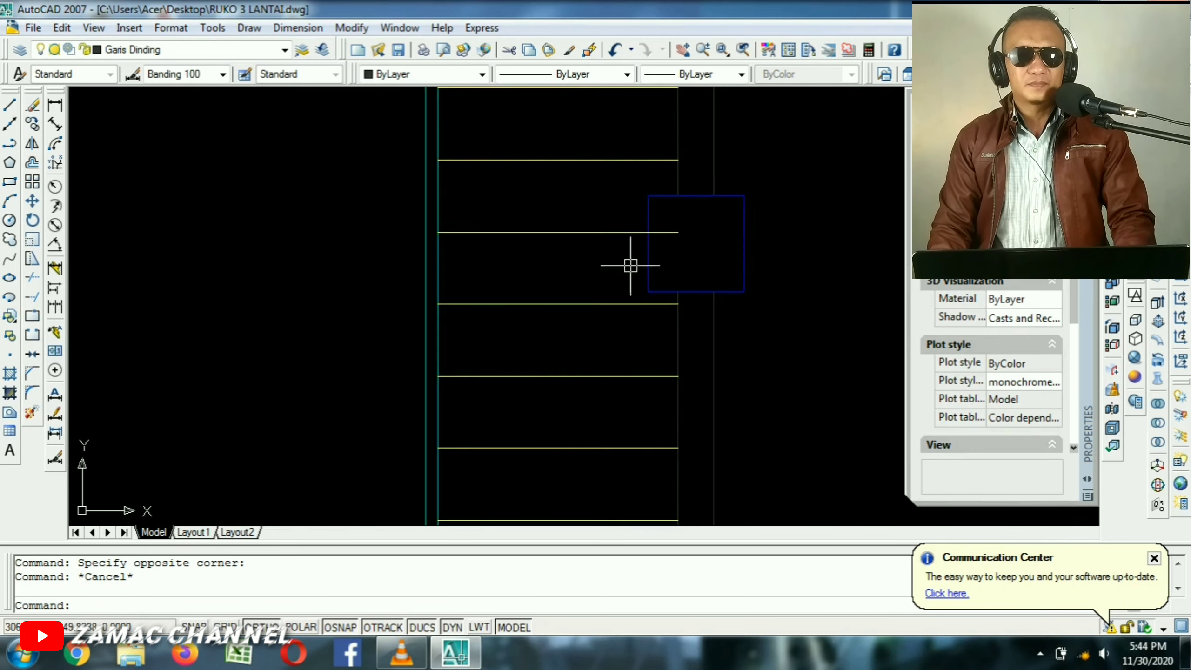
{"action": "type", "text": "tr"}
{"action": "key", "text": "Return"}
{"action": "left_click", "coordinate": [675, 244]}
{"action": "left_click", "coordinate": [556, 275]}
{"action": "key", "text": "Return"}
{"action": "left_click", "coordinate": [744, 139]}
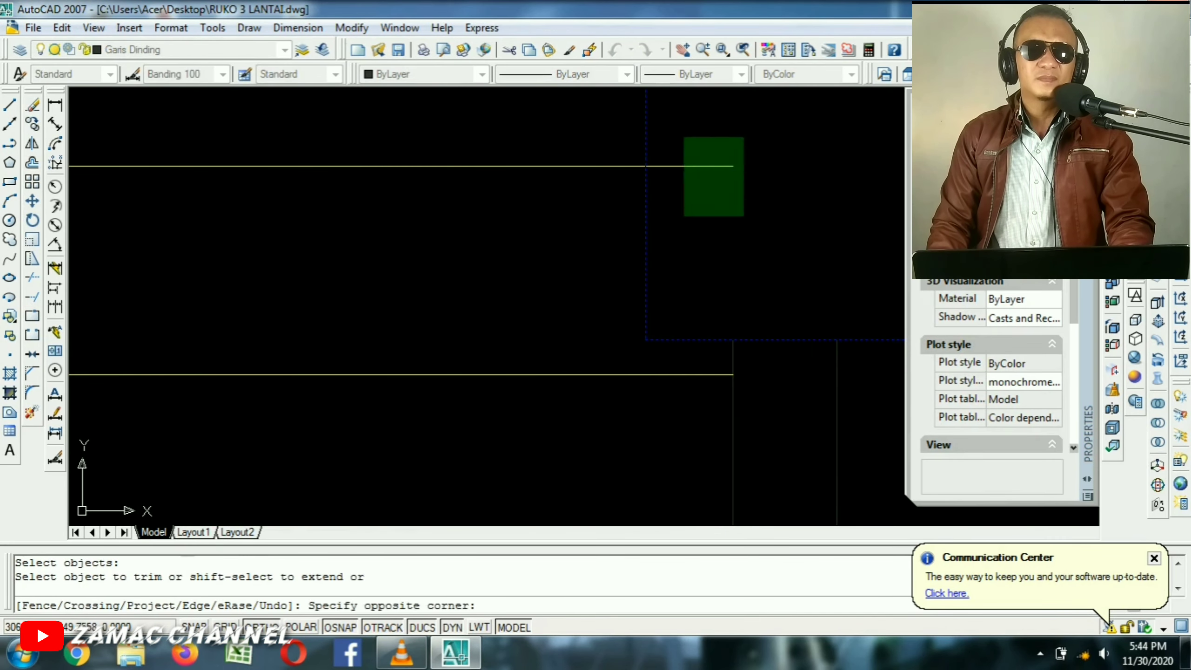
{"action": "left_click", "coordinate": [683, 216]}
{"action": "key", "text": "Return"}
{"action": "key", "text": "Escape"}
{"action": "scroll", "coordinate": [695, 210], "scroll_direction": "down", "scroll_amount": 7}
{"action": "scroll", "coordinate": [712, 180], "scroll_direction": "up", "scroll_amount": 3}
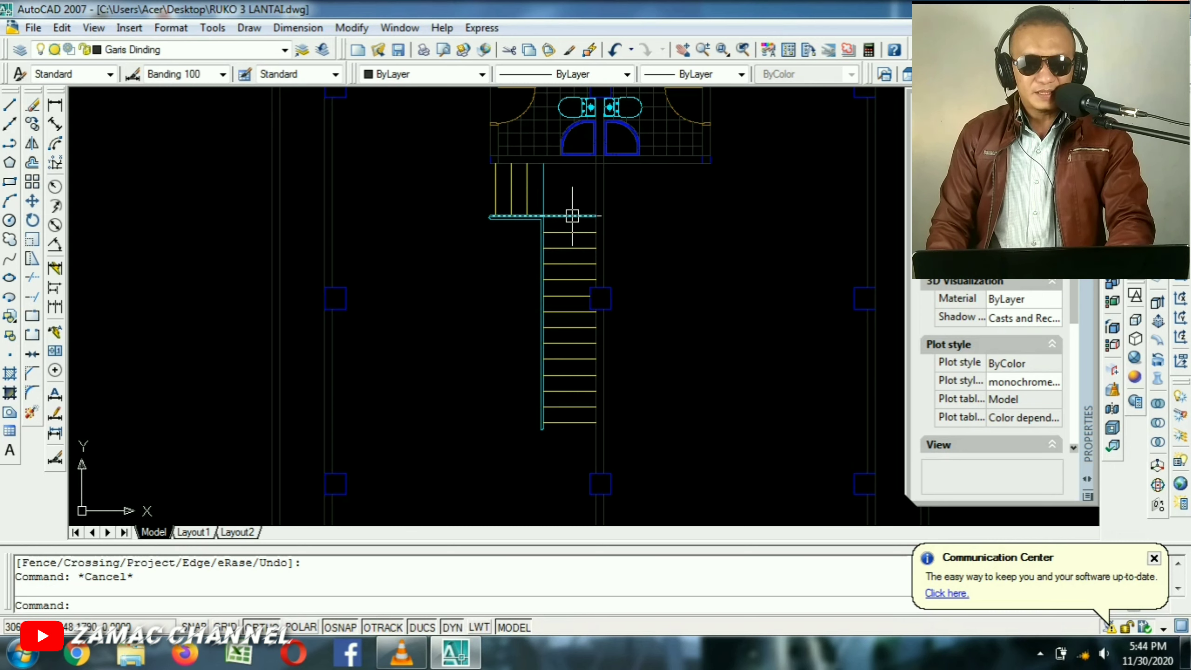
Mirror the whole staircase with its railing across the vertical centreline of the middle column, keeping the original.
{"action": "type", "text": "mi"}
{"action": "key", "text": "Return"}
{"action": "left_click", "coordinate": [570, 180]}
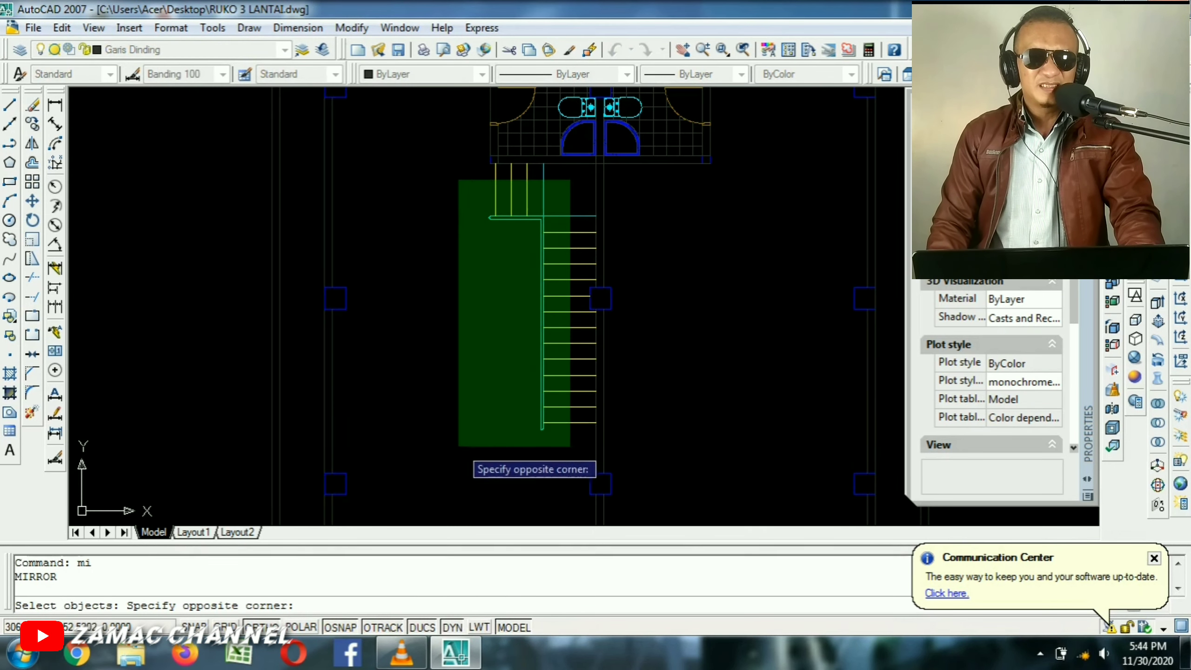
{"action": "left_click", "coordinate": [455, 447]}
{"action": "scroll", "coordinate": [656, 300], "scroll_direction": "up", "scroll_amount": 5}
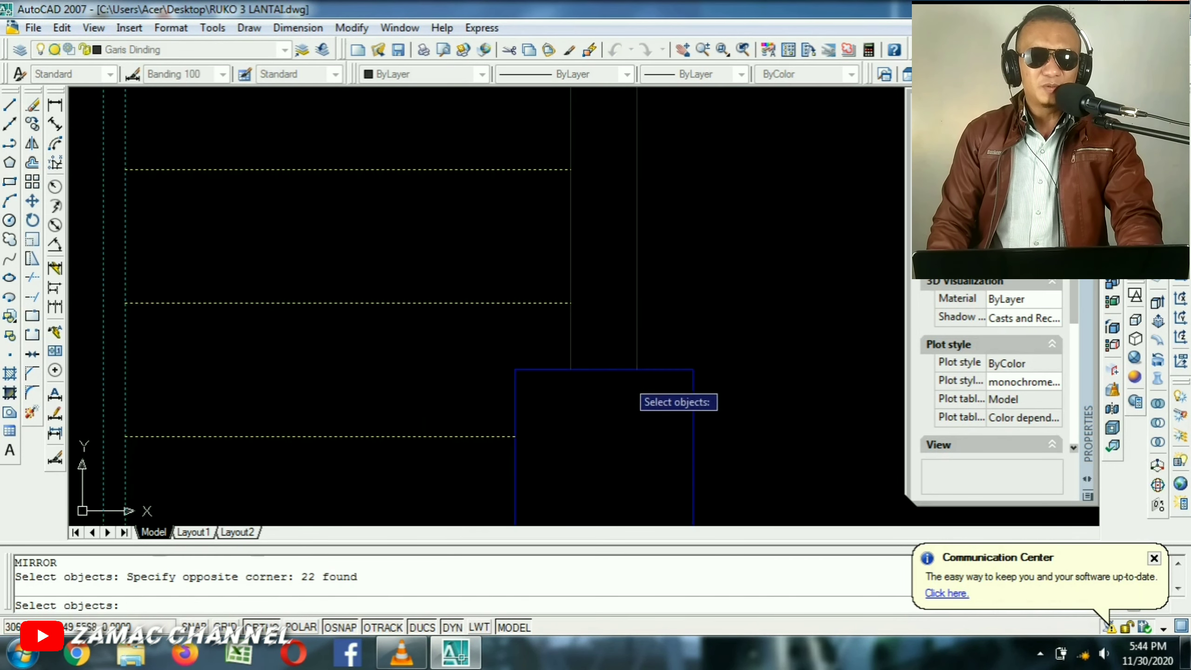
{"action": "key", "text": "Return"}
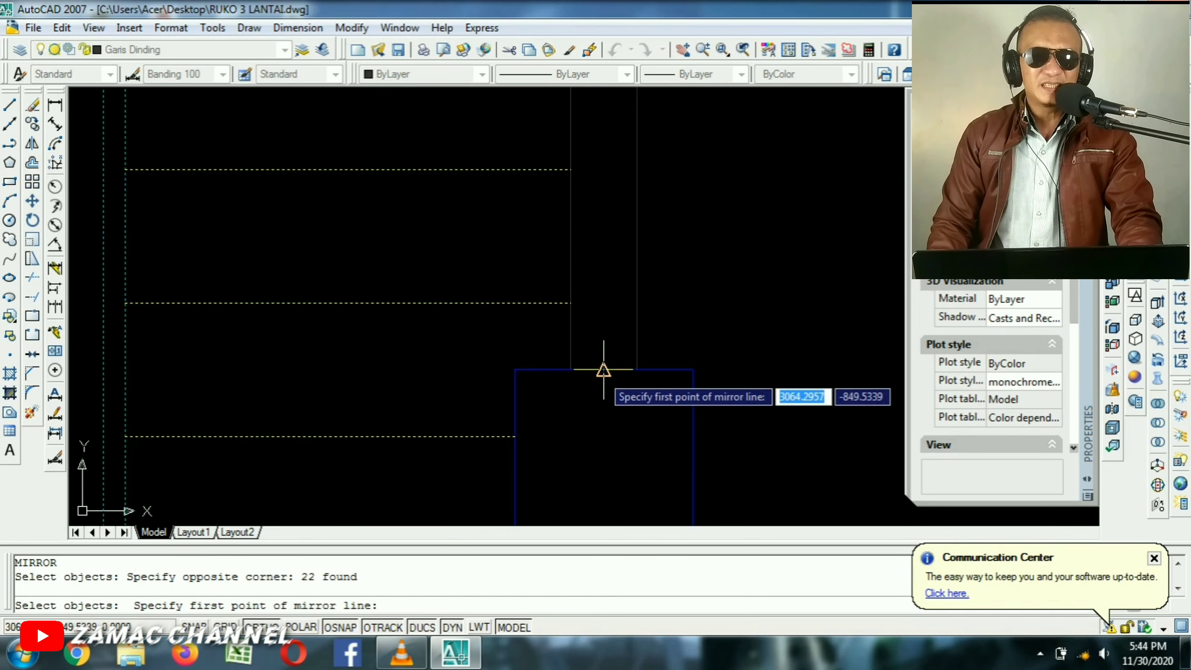
{"action": "left_click", "coordinate": [603, 370]}
{"action": "scroll", "coordinate": [596, 403], "scroll_direction": "down", "scroll_amount": 5}
{"action": "scroll", "coordinate": [593, 375], "scroll_direction": "up", "scroll_amount": 5}
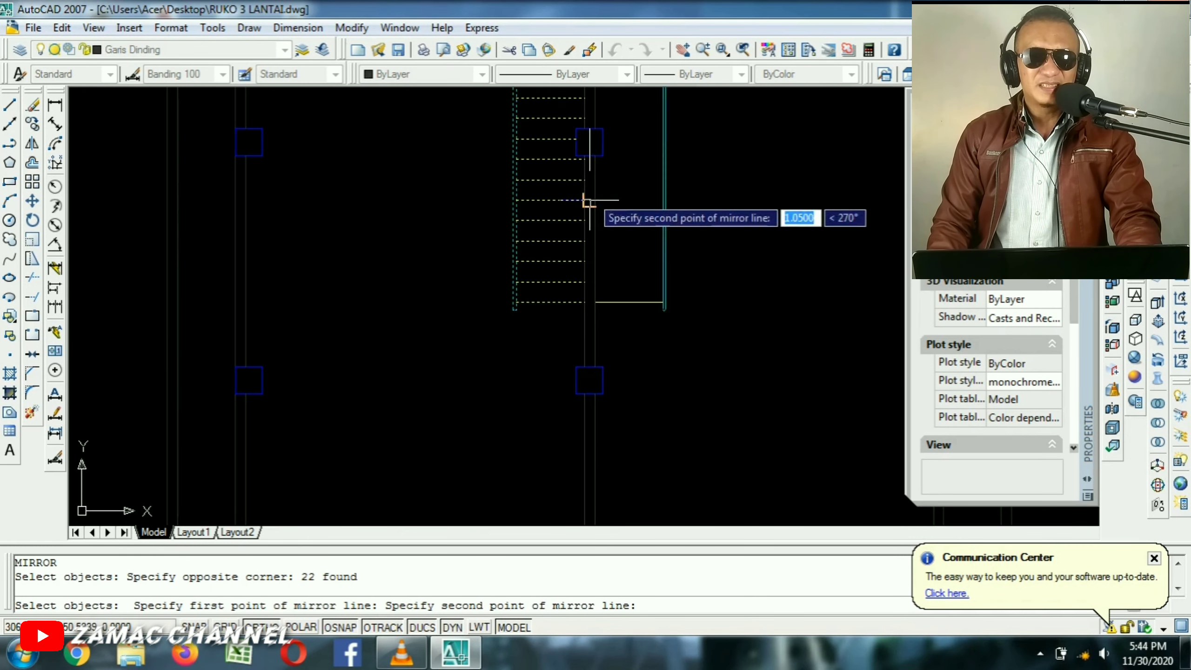
{"action": "left_click", "coordinate": [582, 467]}
{"action": "key", "text": "Return"}
Examine the folding doors at the TERAS entrance in the finished DENAH LT.1 reference plan.
{"action": "scroll", "coordinate": [583, 468], "scroll_direction": "down", "scroll_amount": 3}
{"action": "scroll", "coordinate": [660, 328], "scroll_direction": "down", "scroll_amount": 4}
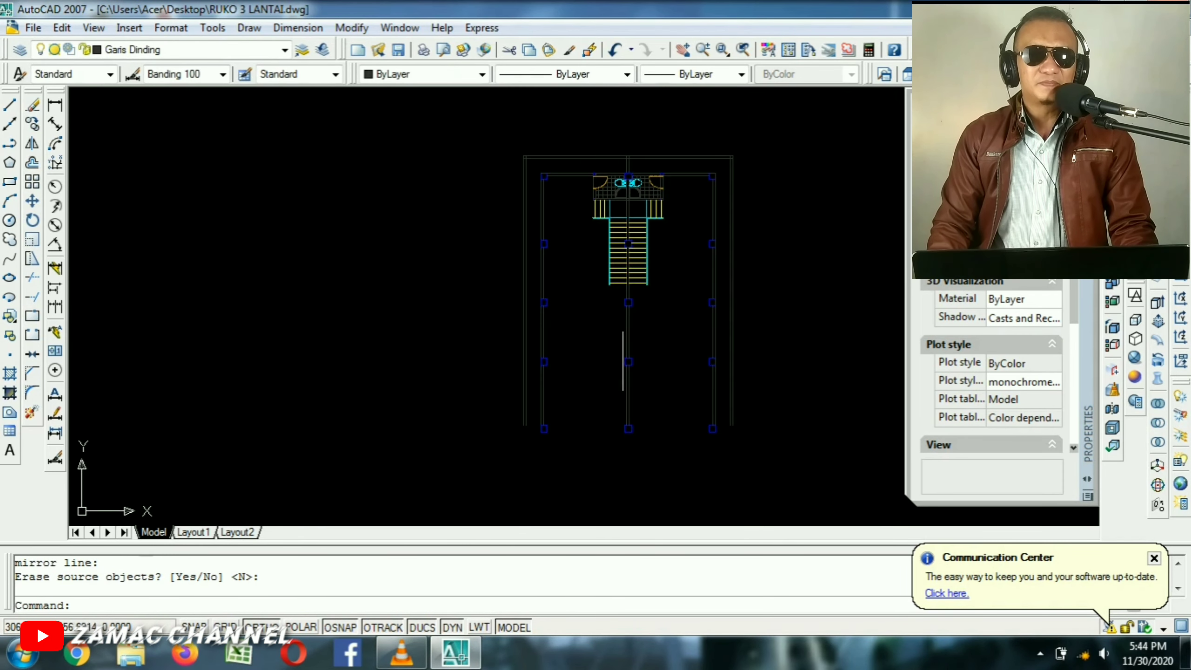
{"action": "scroll", "coordinate": [672, 370], "scroll_direction": "down", "scroll_amount": 4}
{"action": "scroll", "coordinate": [473, 247], "scroll_direction": "up", "scroll_amount": 5}
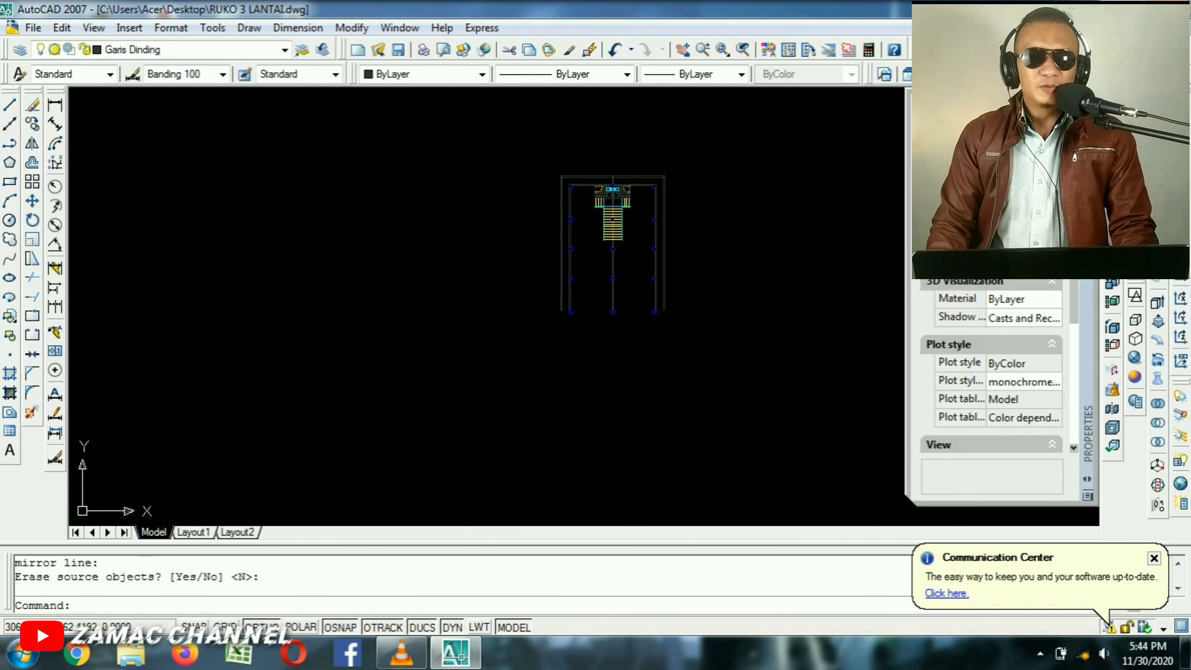
{"action": "scroll", "coordinate": [681, 264], "scroll_direction": "down", "scroll_amount": 5}
{"action": "middle_click_drag", "start_coordinate": [821, 257], "coordinate": [553, 316]}
{"action": "scroll", "coordinate": [564, 333], "scroll_direction": "down", "scroll_amount": 1}
{"action": "middle_click_drag", "start_coordinate": [891, 324], "coordinate": [554, 307]}
{"action": "scroll", "coordinate": [841, 243], "scroll_direction": "up", "scroll_amount": 4}
{"action": "scroll", "coordinate": [753, 340], "scroll_direction": "up", "scroll_amount": 5}
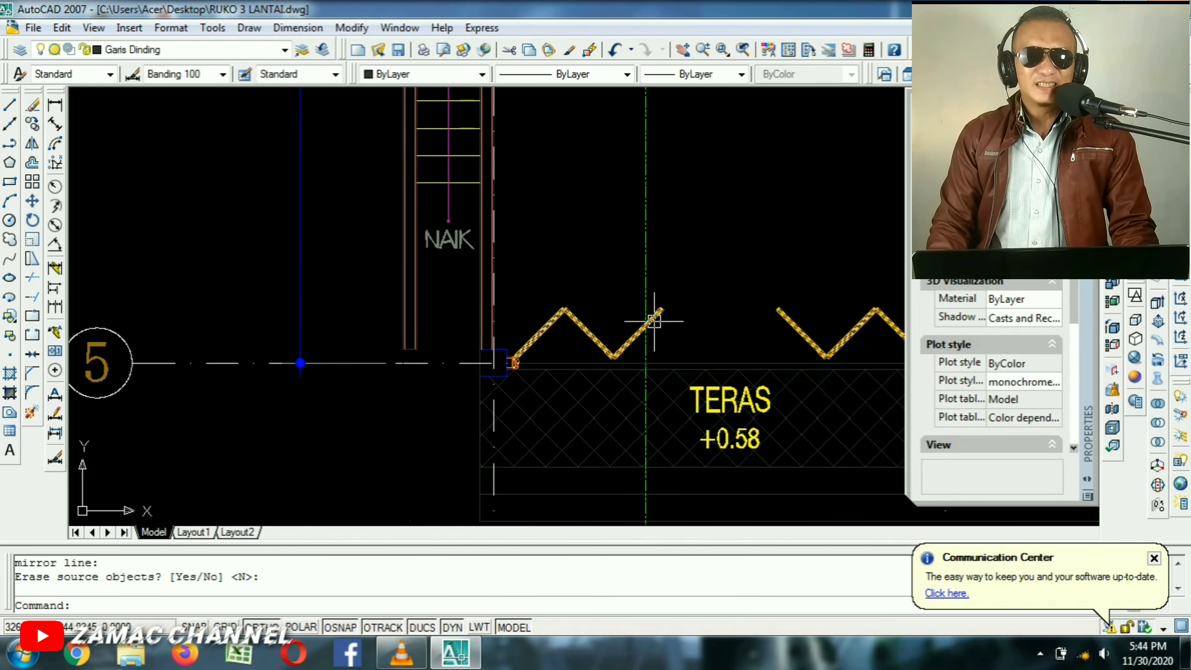
{"action": "middle_click_drag", "start_coordinate": [654, 322], "coordinate": [575, 309]}
{"action": "scroll", "coordinate": [555, 382], "scroll_direction": "up", "scroll_amount": 1}
{"action": "key", "text": "Escape"}
{"action": "scroll", "coordinate": [547, 276], "scroll_direction": "down", "scroll_amount": 5}
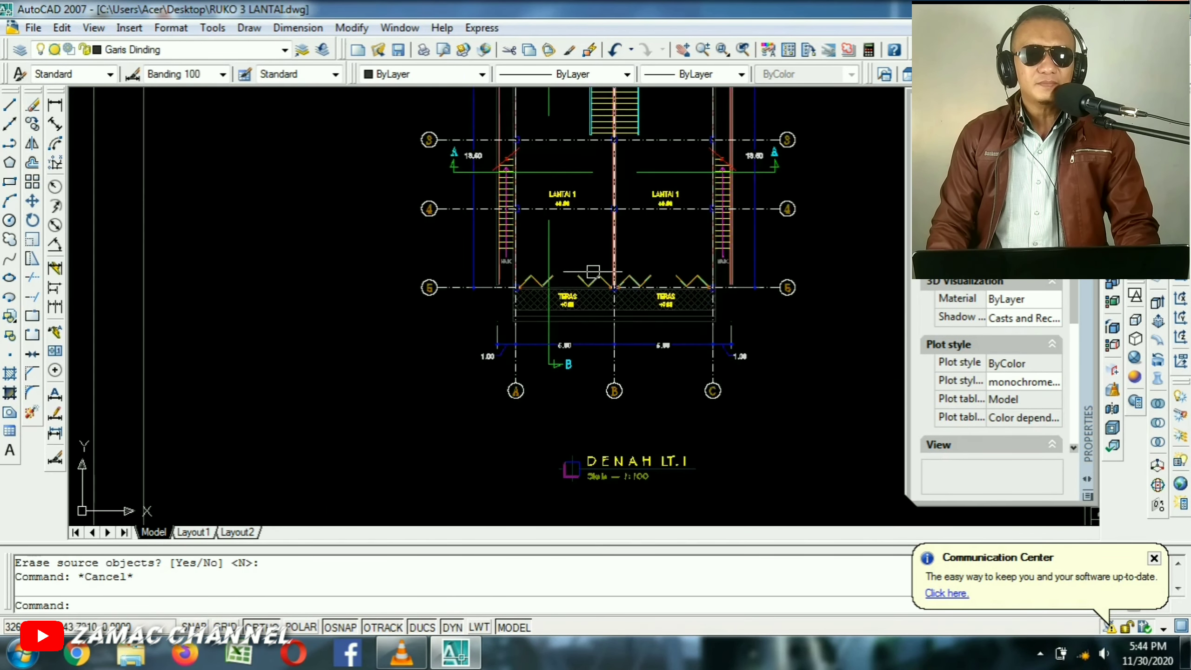
Draw a horizontal helper line between the facing side midpoints of the left and middle front columns.
{"action": "scroll", "coordinate": [563, 272], "scroll_direction": "down", "scroll_amount": 3}
{"action": "middle_click_drag", "start_coordinate": [261, 284], "coordinate": [750, 276]}
{"action": "middle_click_drag", "start_coordinate": [94, 305], "coordinate": [595, 236]}
{"action": "scroll", "coordinate": [461, 240], "scroll_direction": "up", "scroll_amount": 3}
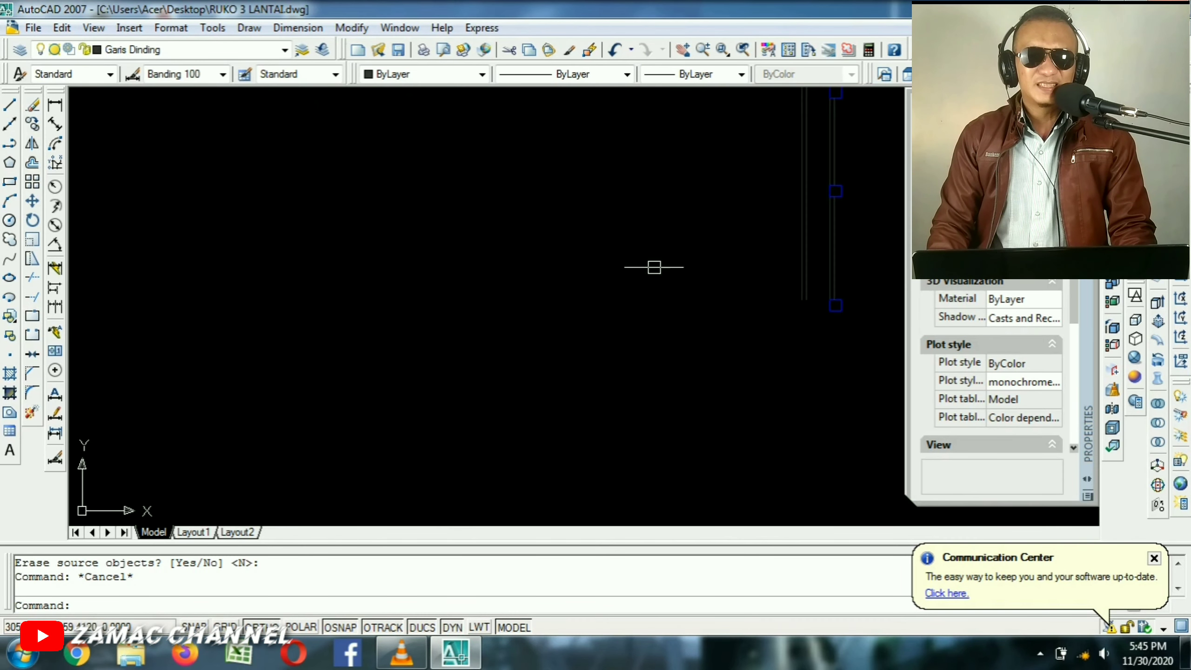
{"action": "middle_click_drag", "start_coordinate": [766, 262], "coordinate": [485, 279]}
{"action": "scroll", "coordinate": [638, 305], "scroll_direction": "up", "scroll_amount": 3}
{"action": "type", "text": "l"}
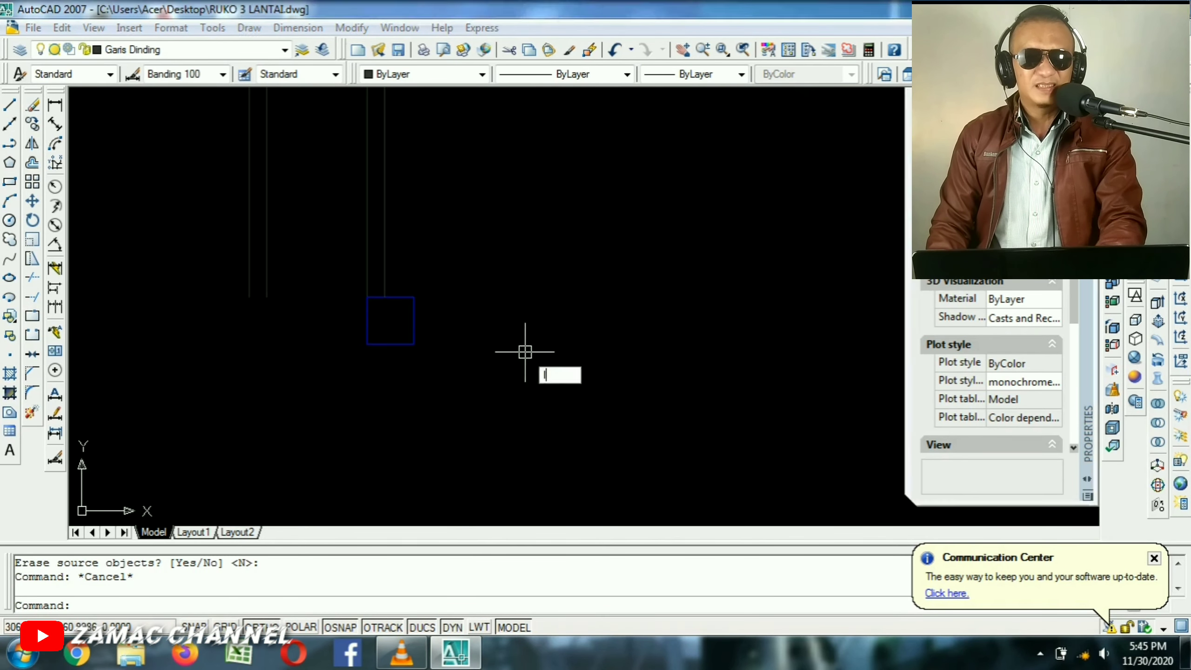
{"action": "key", "text": "Return"}
{"action": "left_click", "coordinate": [414, 320]}
{"action": "middle_click_drag", "start_coordinate": [414, 320], "coordinate": [232, 326]}
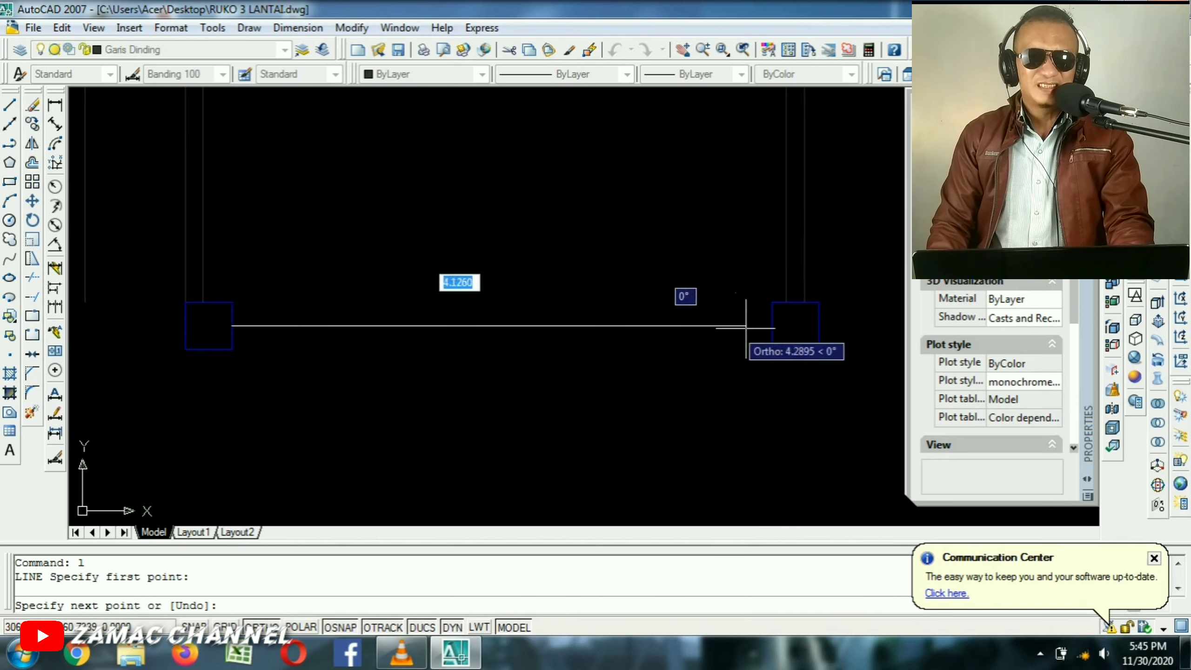
{"action": "left_click", "coordinate": [771, 326]}
{"action": "key", "text": "Return"}
{"action": "scroll", "coordinate": [543, 266], "scroll_direction": "down", "scroll_amount": 6}
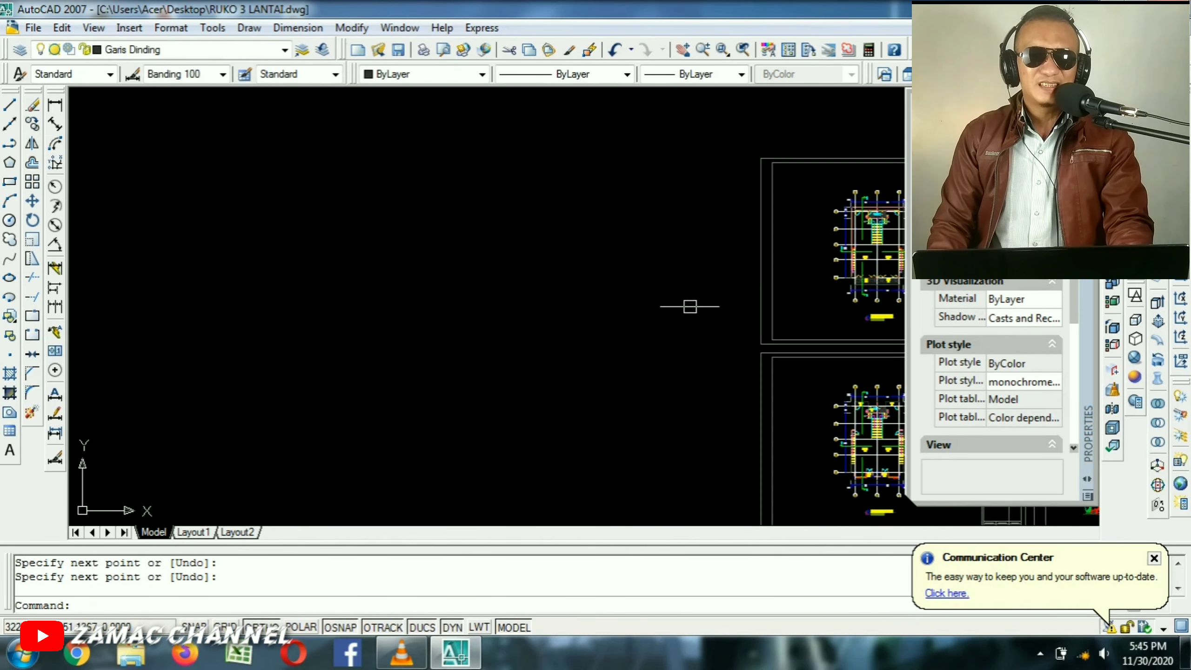
Copy the folding door from the reference plan's left unit, using its opening's midpoint, onto the midpoint of the helper line.
{"action": "scroll", "coordinate": [690, 306], "scroll_direction": "up", "scroll_amount": 10}
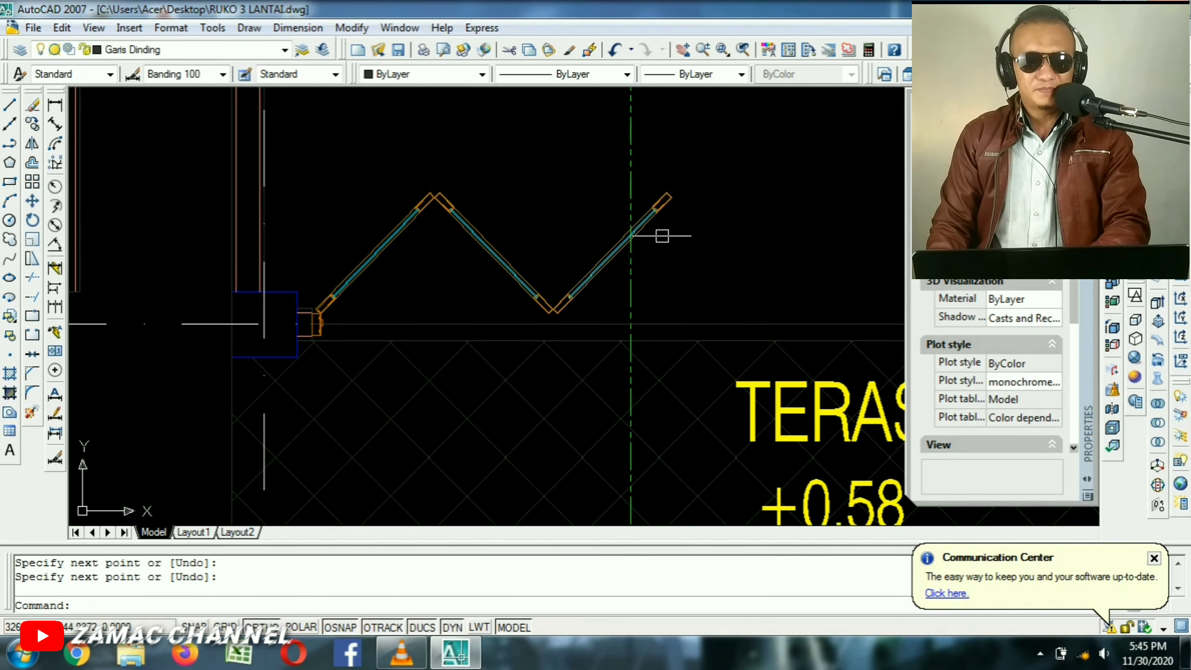
{"action": "type", "text": "co"}
{"action": "key", "text": "Return"}
{"action": "left_click", "coordinate": [656, 213]}
{"action": "scroll", "coordinate": [666, 220], "scroll_direction": "down", "scroll_amount": 4}
{"action": "key", "text": "Return"}
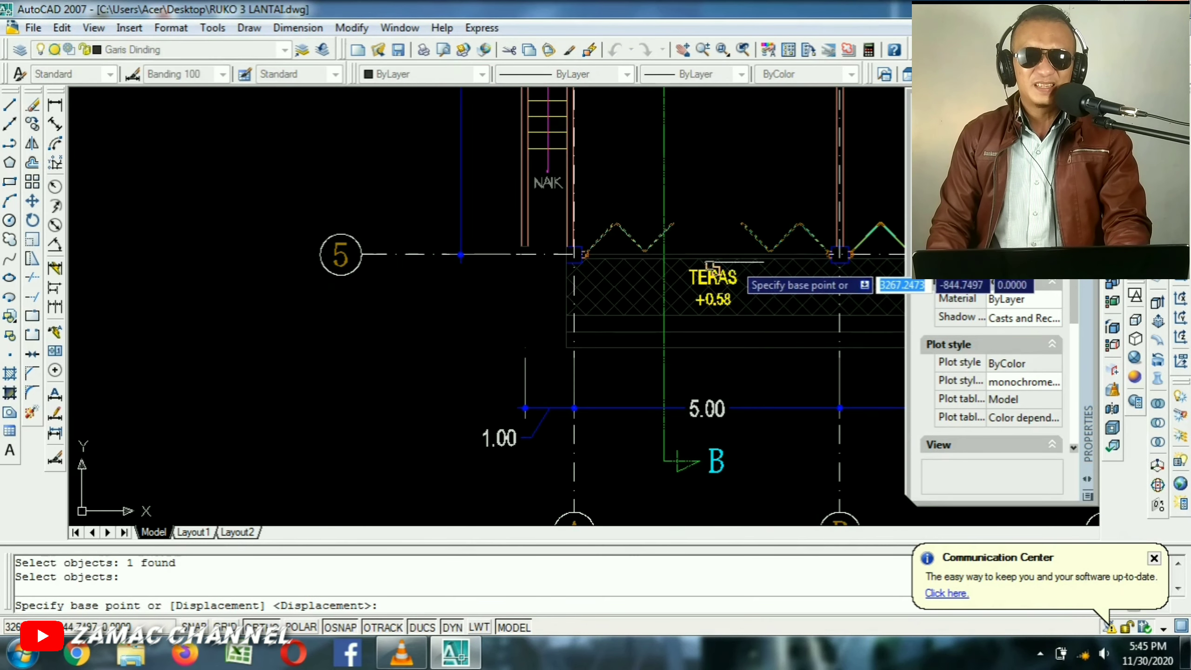
{"action": "left_click", "coordinate": [707, 256]}
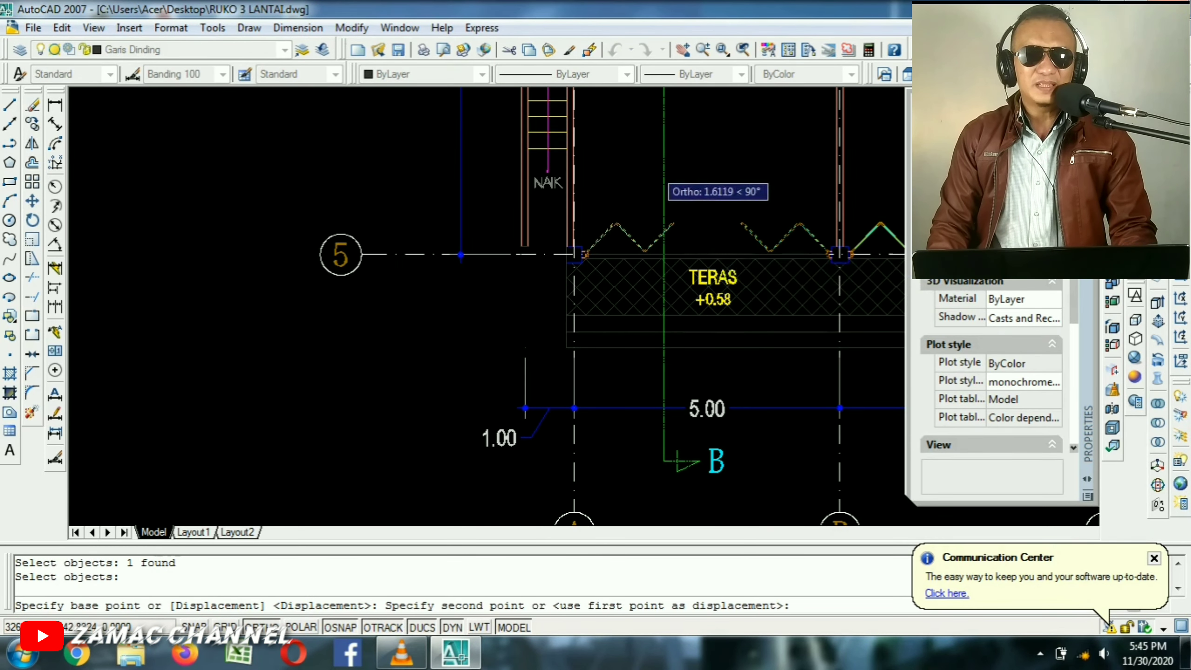
{"action": "scroll", "coordinate": [425, 245], "scroll_direction": "down", "scroll_amount": 8}
{"action": "scroll", "coordinate": [515, 253], "scroll_direction": "up", "scroll_amount": 8}
{"action": "scroll", "coordinate": [528, 256], "scroll_direction": "up", "scroll_amount": 6}
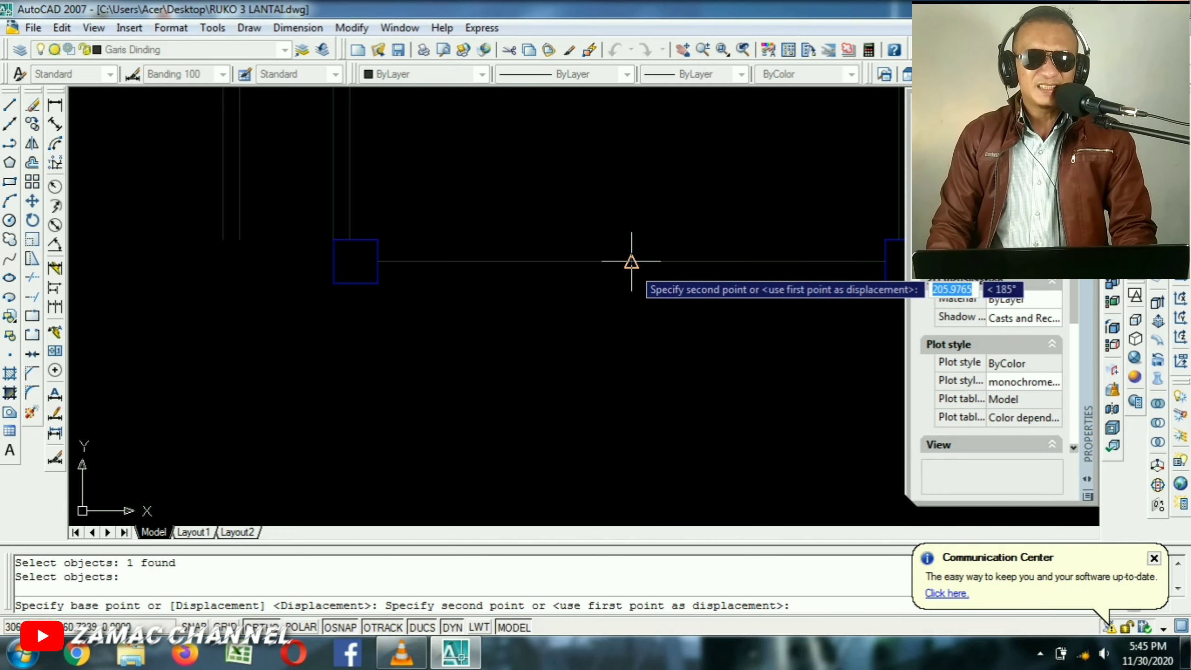
{"action": "left_click", "coordinate": [632, 261]}
{"action": "scroll", "coordinate": [424, 262], "scroll_direction": "up", "scroll_amount": 3}
{"action": "key", "text": "Return"}
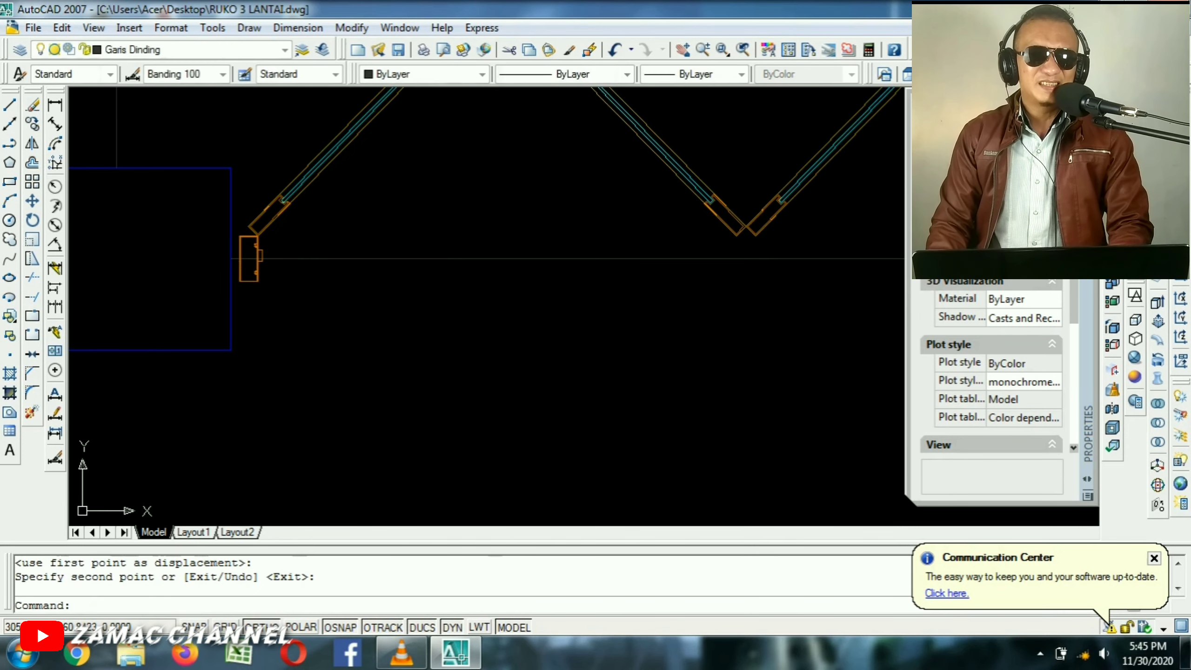
Erase the horizontal helper line between the two front columns beneath the copied folding door.
{"action": "scroll", "coordinate": [283, 260], "scroll_direction": "down", "scroll_amount": 3}
{"action": "scroll", "coordinate": [816, 277], "scroll_direction": "up", "scroll_amount": 2}
{"action": "scroll", "coordinate": [616, 279], "scroll_direction": "down", "scroll_amount": 3}
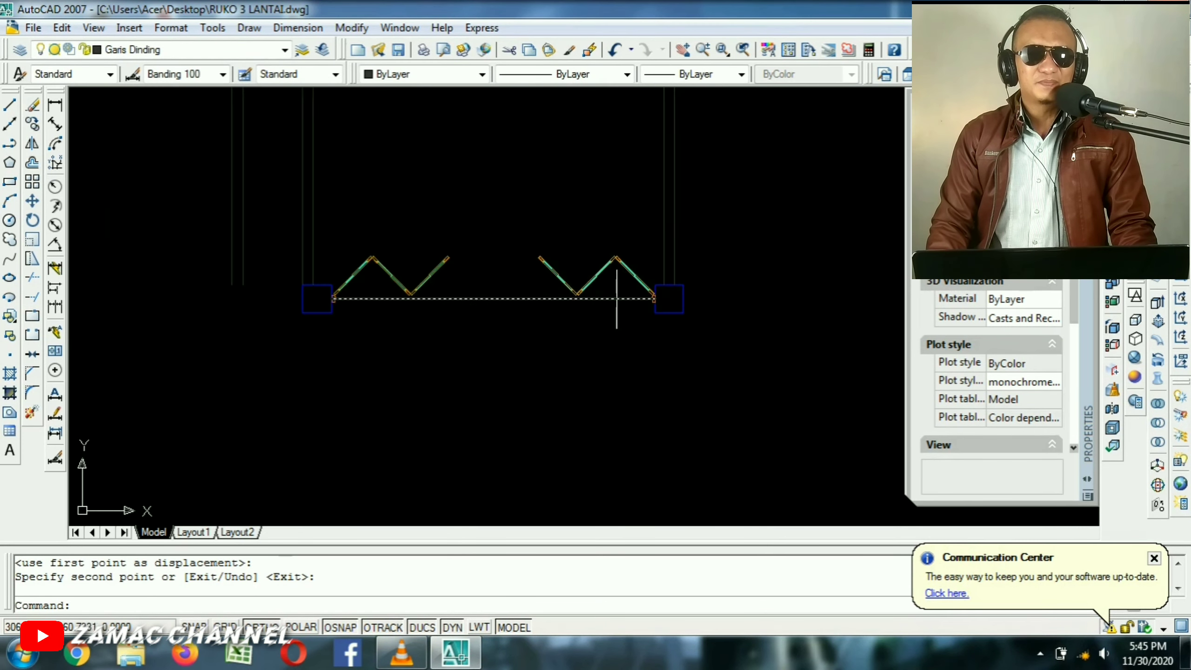
{"action": "scroll", "coordinate": [572, 298], "scroll_direction": "up", "scroll_amount": 2}
{"action": "left_click_drag", "start_coordinate": [596, 292], "coordinate": [573, 337]}
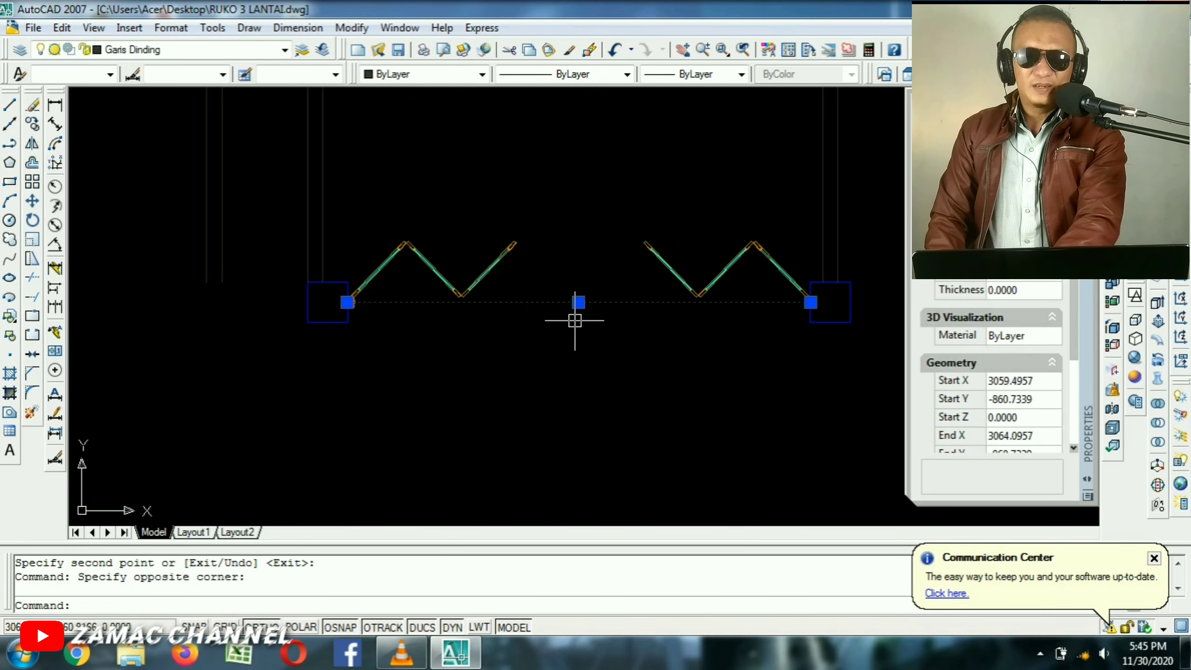
{"action": "key", "text": "Delete"}
{"action": "scroll", "coordinate": [613, 329], "scroll_direction": "down", "scroll_amount": 4}
{"action": "key", "text": "Escape"}
Mirror the folding door across the middle front column's vertical centreline into the neighbouring unit, keeping the original.
{"action": "type", "text": "m"}
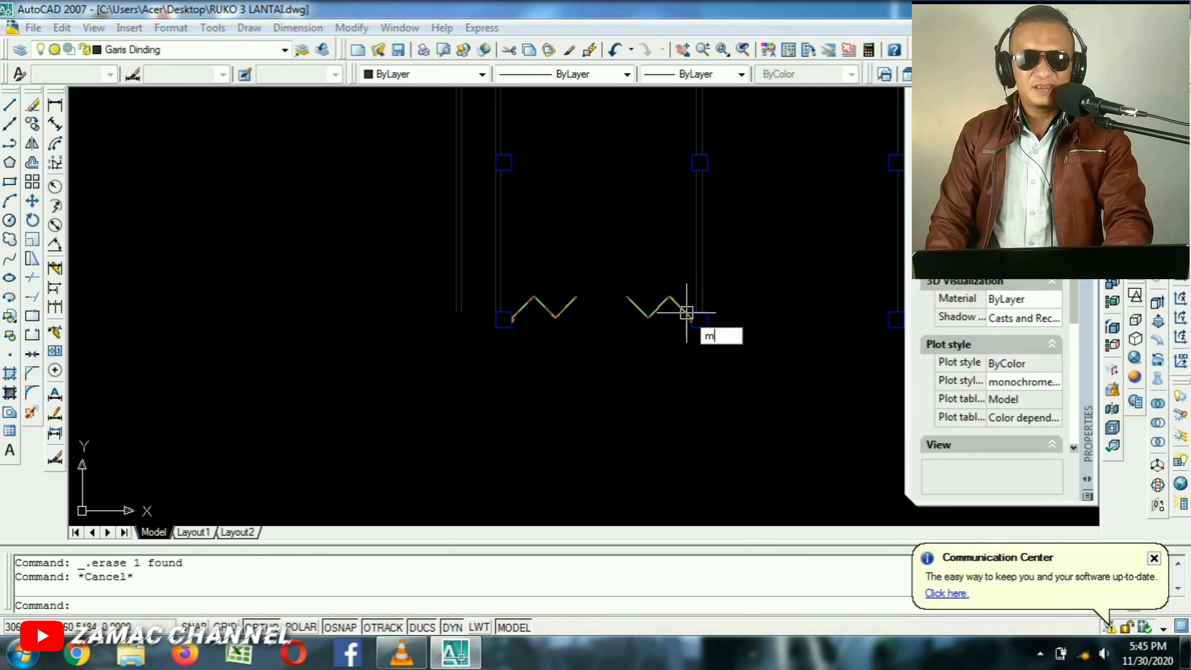
{"action": "type", "text": "i"}
{"action": "key", "text": "Return"}
{"action": "scroll", "coordinate": [687, 313], "scroll_direction": "up", "scroll_amount": 2}
{"action": "left_click", "coordinate": [689, 244]}
{"action": "left_click", "coordinate": [356, 401]}
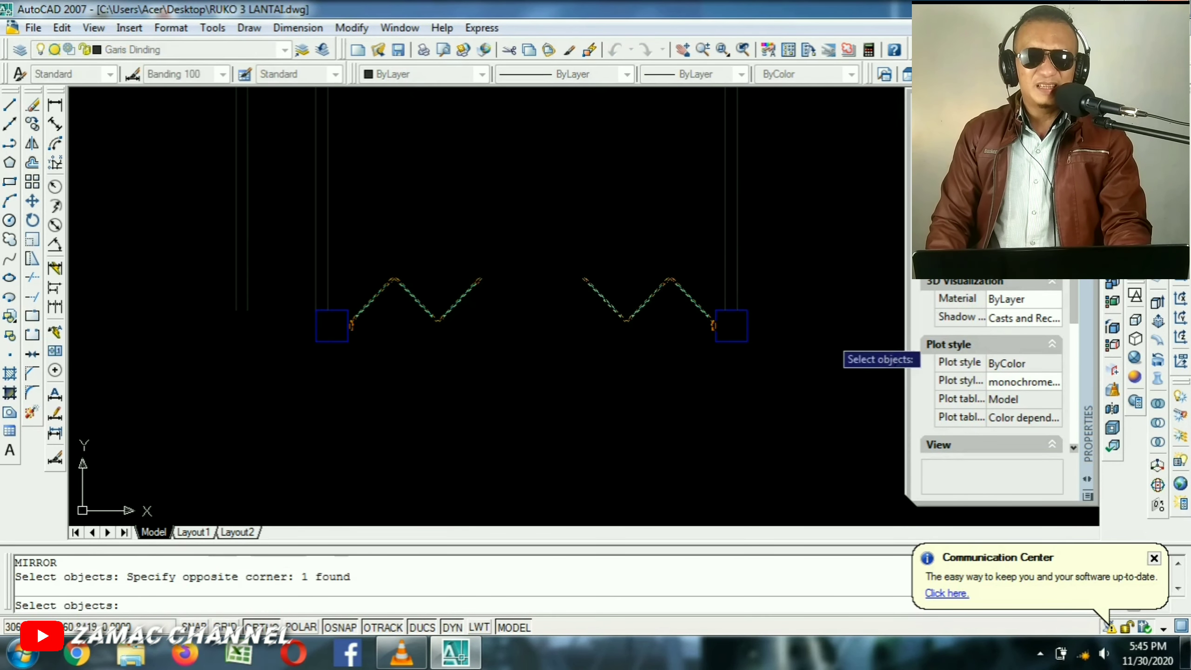
{"action": "scroll", "coordinate": [838, 351], "scroll_direction": "up", "scroll_amount": 2}
{"action": "key", "text": "Return"}
{"action": "left_click", "coordinate": [686, 346]}
{"action": "left_click", "coordinate": [688, 429]}
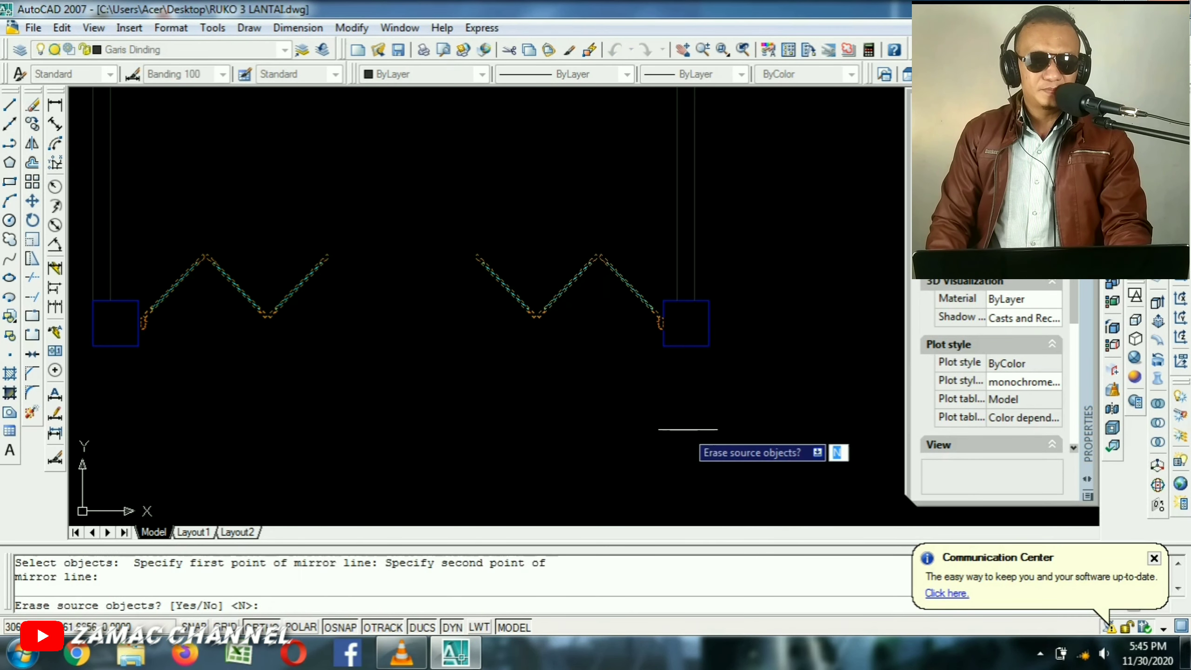
{"action": "key", "text": "Escape"}
{"action": "scroll", "coordinate": [789, 372], "scroll_direction": "down", "scroll_amount": 5}
{"action": "scroll", "coordinate": [898, 351], "scroll_direction": "up", "scroll_amount": 4}
{"action": "scroll", "coordinate": [898, 327], "scroll_direction": "down", "scroll_amount": 1}
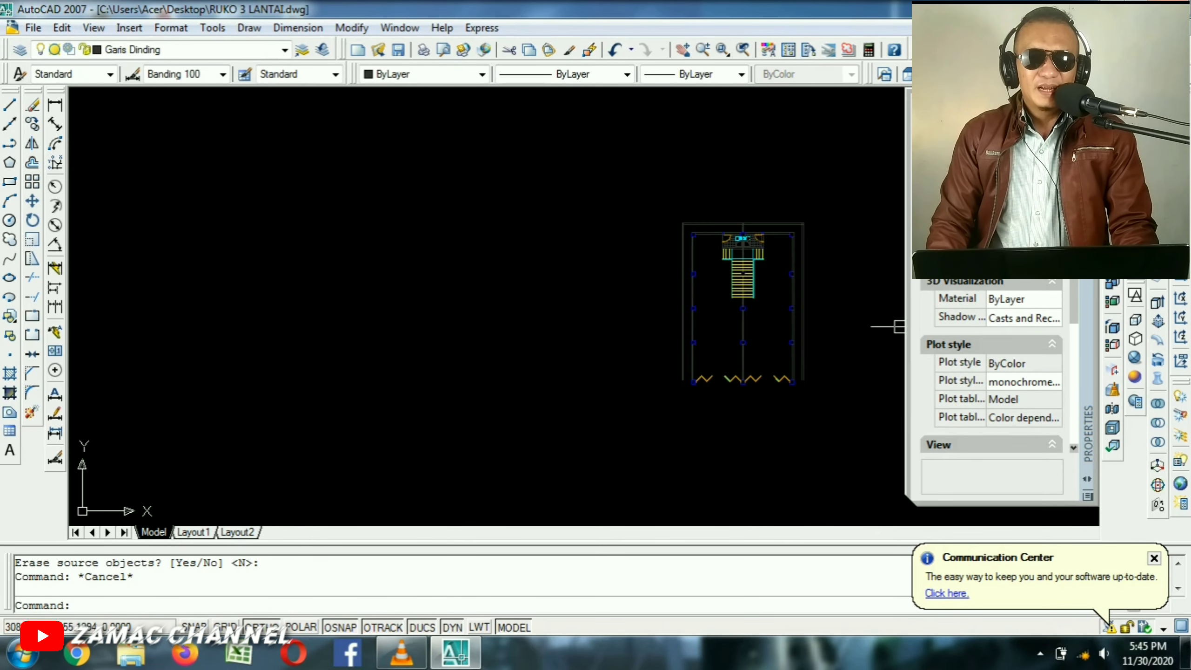
Place a multiline text box about 2.17 units across its diagonal in the empty area beside the left bathroom and stairs.
{"action": "middle_click_drag", "start_coordinate": [816, 285], "coordinate": [669, 294]}
{"action": "scroll", "coordinate": [570, 263], "scroll_direction": "up", "scroll_amount": 5}
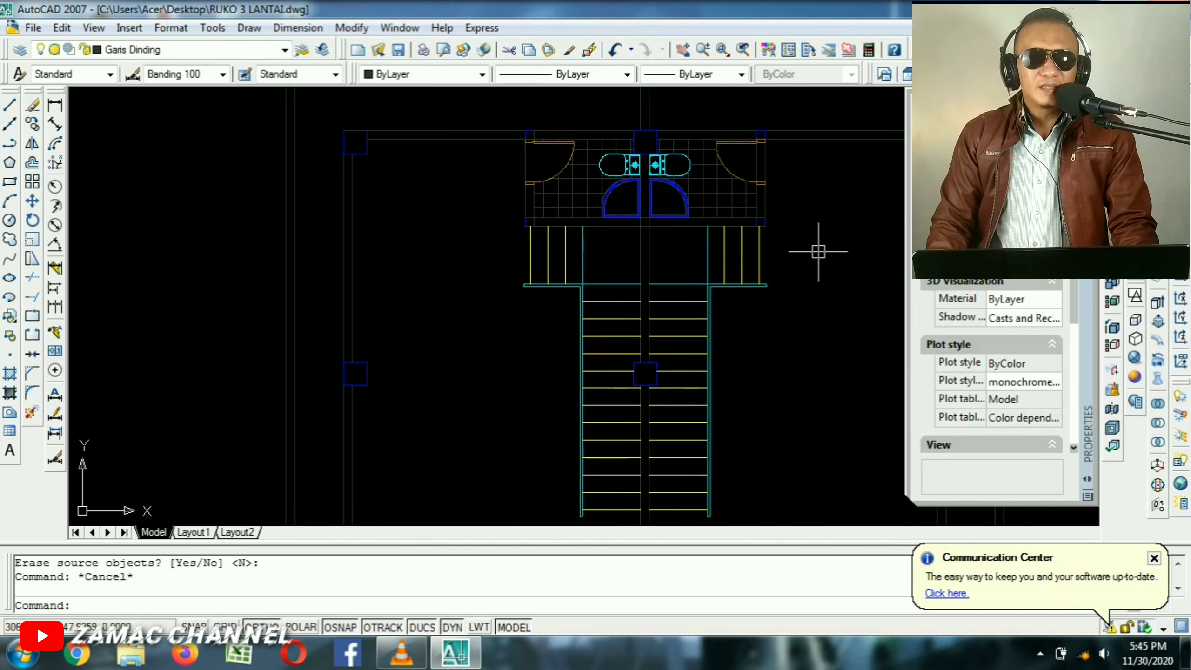
{"action": "mouse_move", "coordinate": [473, 199]}
{"action": "middle_mouse_down"}
{"action": "mouse_move", "coordinate": [500, 213]}
{"action": "mouse_move", "coordinate": [506, 259]}
{"action": "middle_mouse_up"}
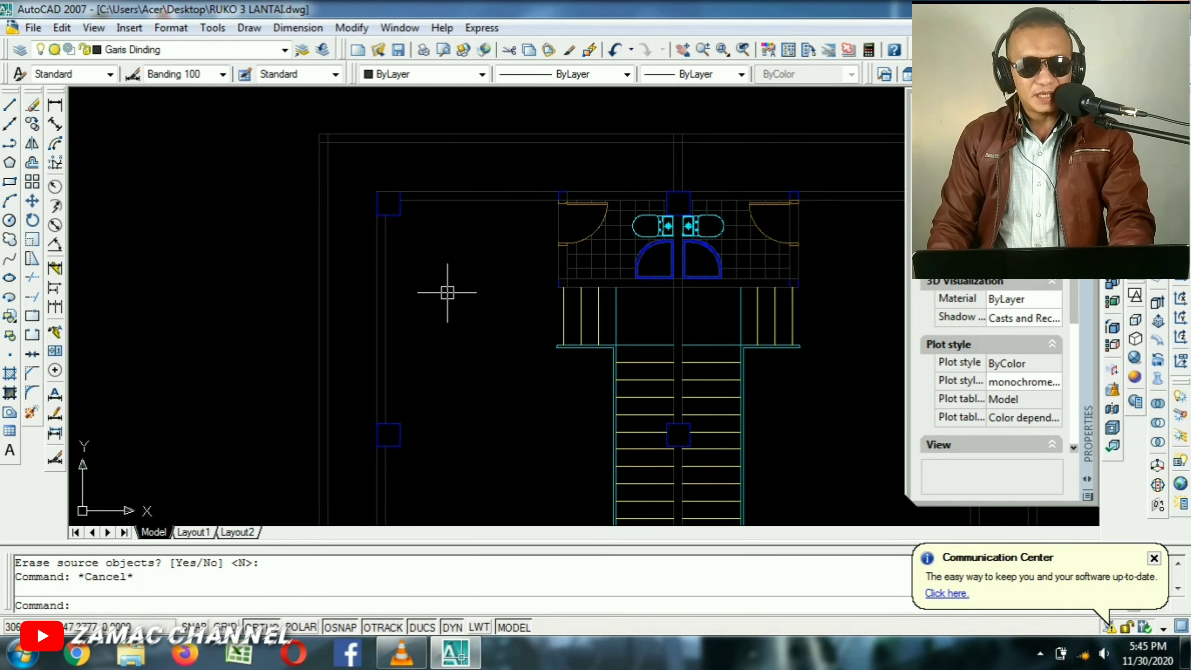
{"action": "type", "text": "t"}
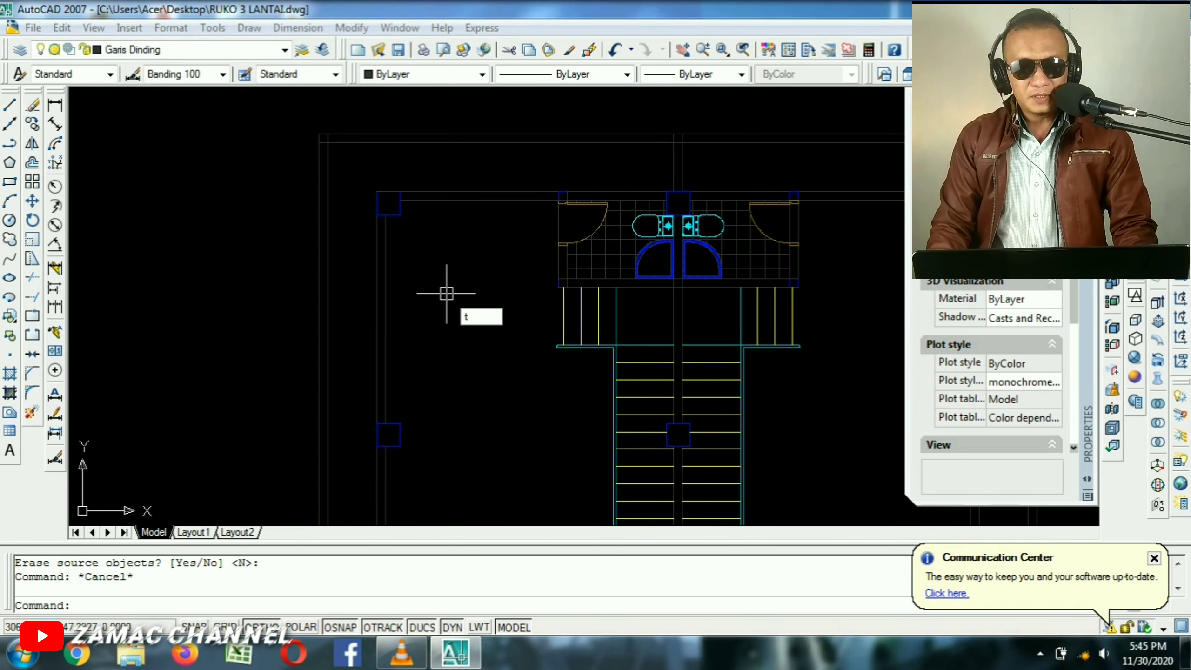
{"action": "key", "text": "Return"}
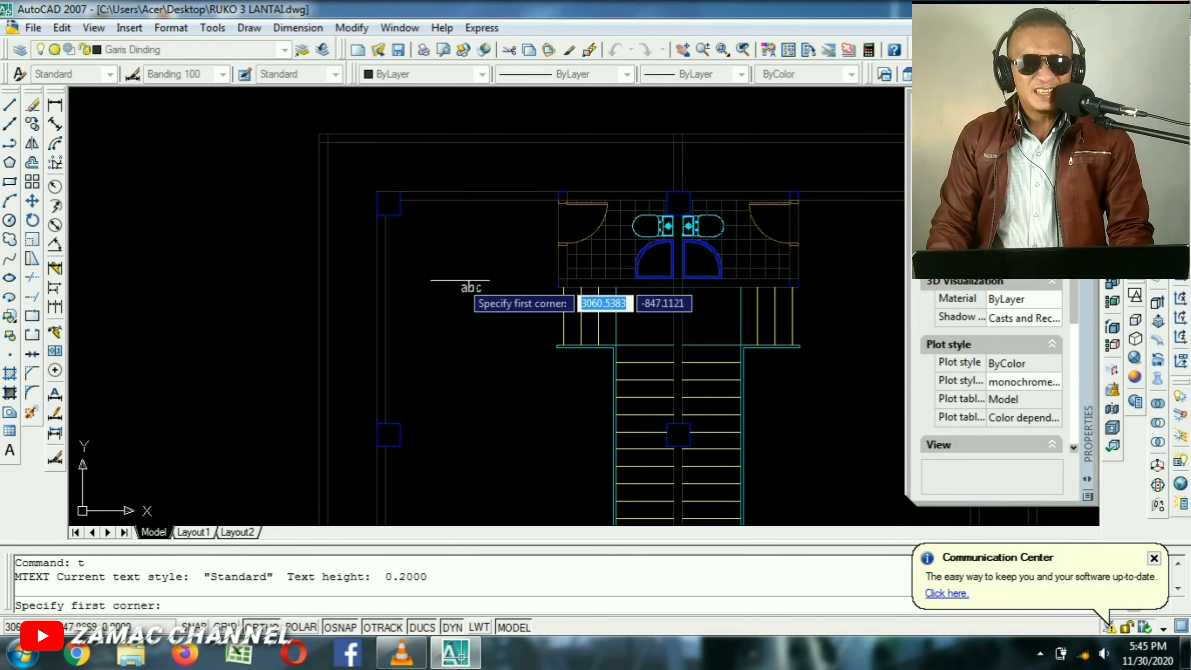
{"action": "scroll", "coordinate": [473, 279], "scroll_direction": "up", "scroll_amount": 4}
{"action": "left_click", "coordinate": [393, 212]}
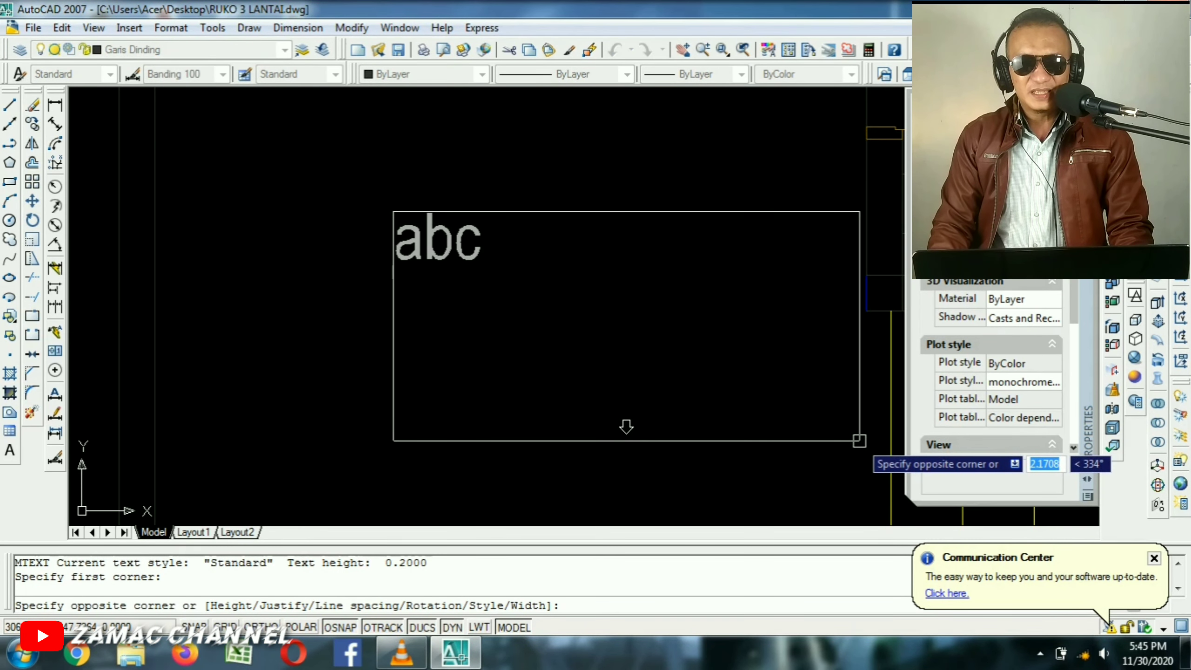
{"action": "left_click", "coordinate": [856, 440]}
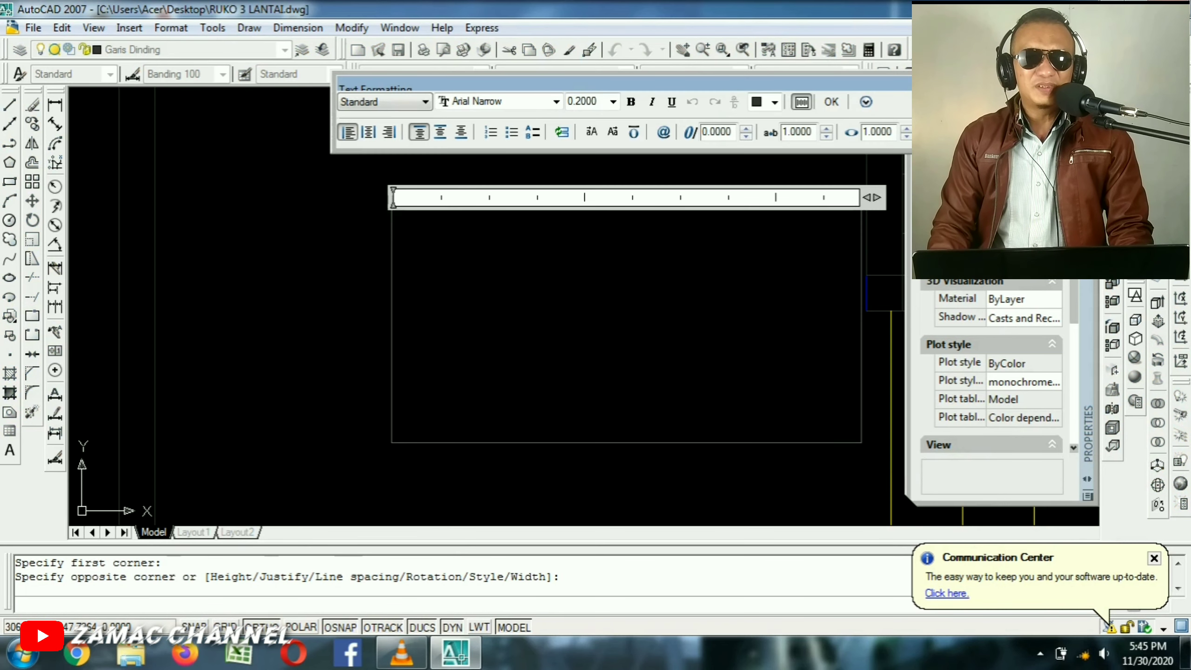
Enter the two-line, centre-aligned room label KM / WC with the level +0.50 in the text box and finish editing.
{"action": "middle_click_drag", "start_coordinate": [448, 259], "coordinate": [421, 304]}
{"action": "scroll", "coordinate": [421, 304], "scroll_direction": "up", "scroll_amount": 2}
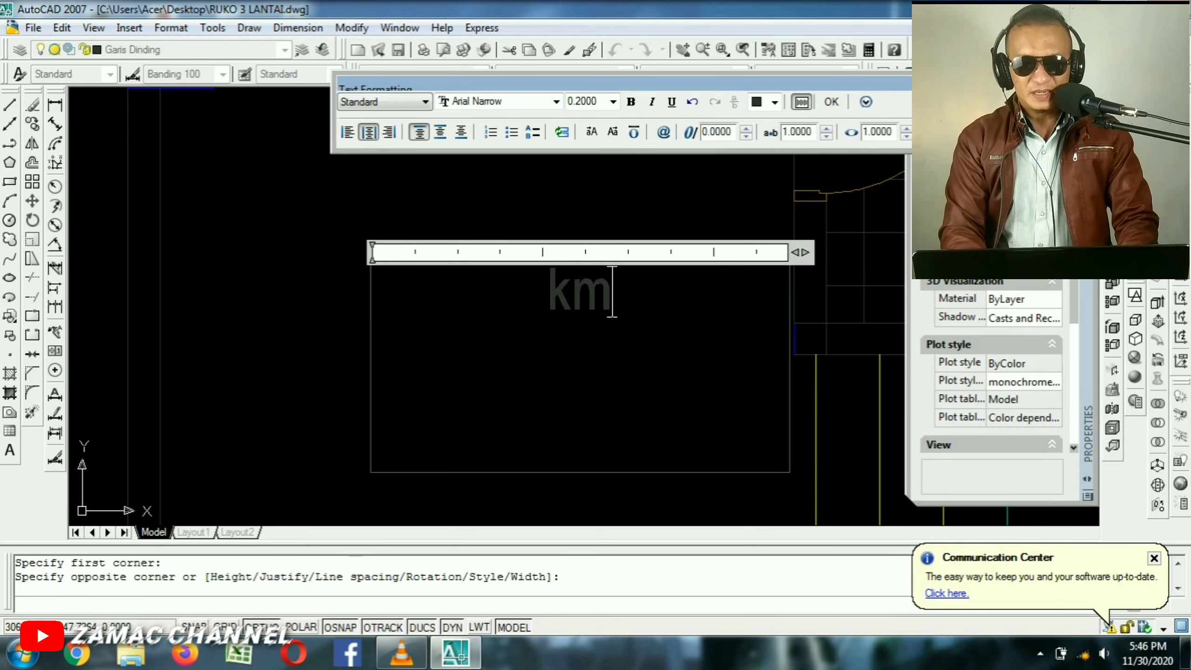
{"action": "key", "text": "BackSpace"}
{"action": "key", "text": "Caps_Lock"}
{"action": "type", "text": "KM"}
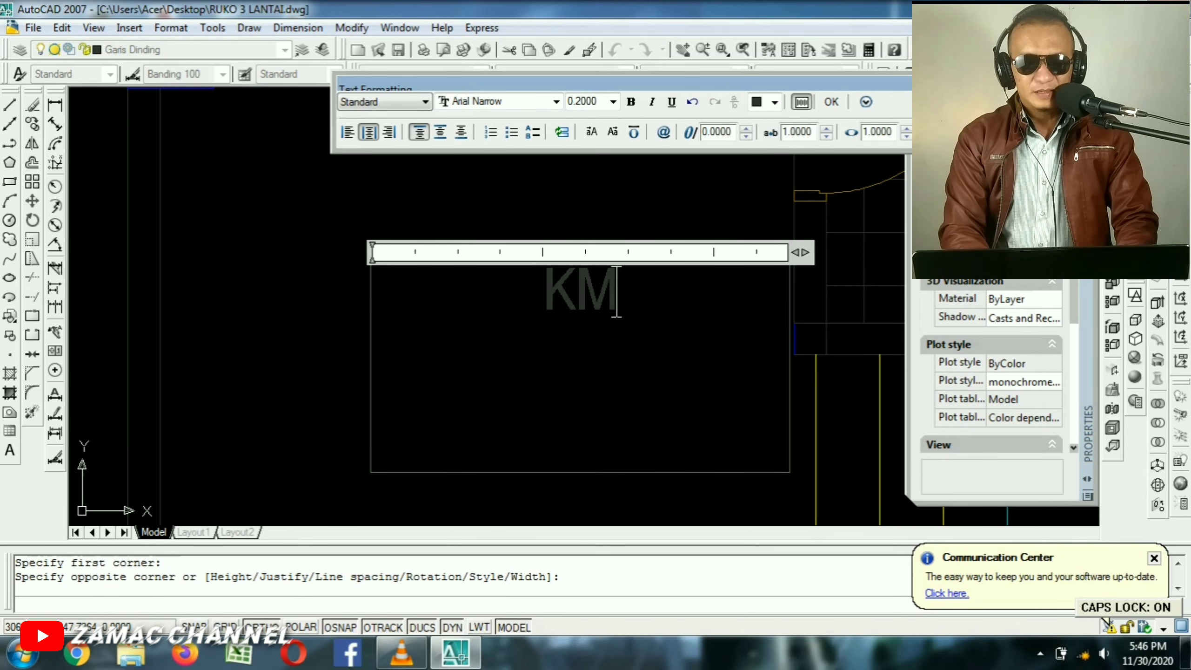
{"action": "type", "text": "/"}
{"action": "key", "text": "BackSpace"}
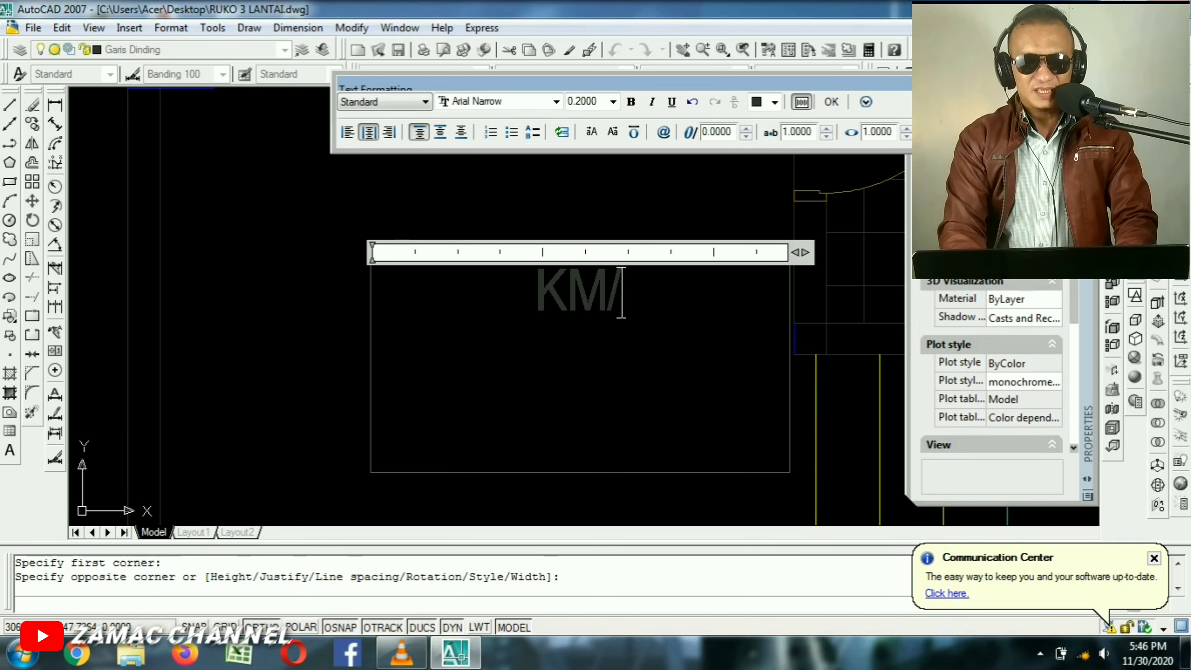
{"action": "type", "text": "/"}
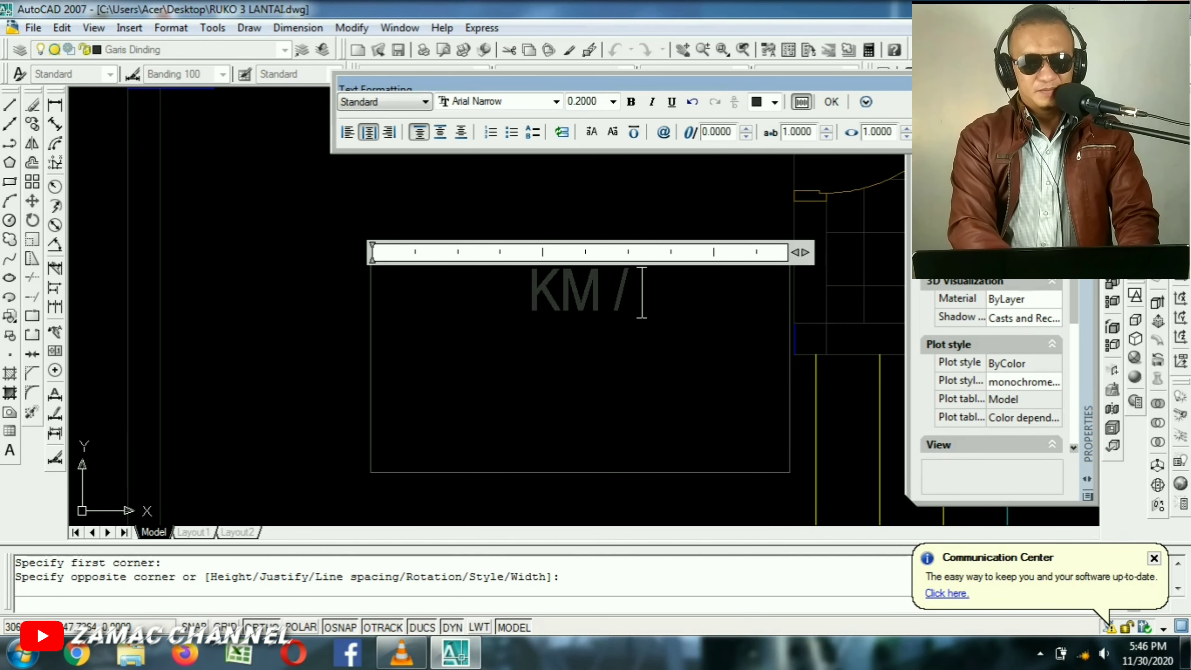
{"action": "type", "text": " WC"}
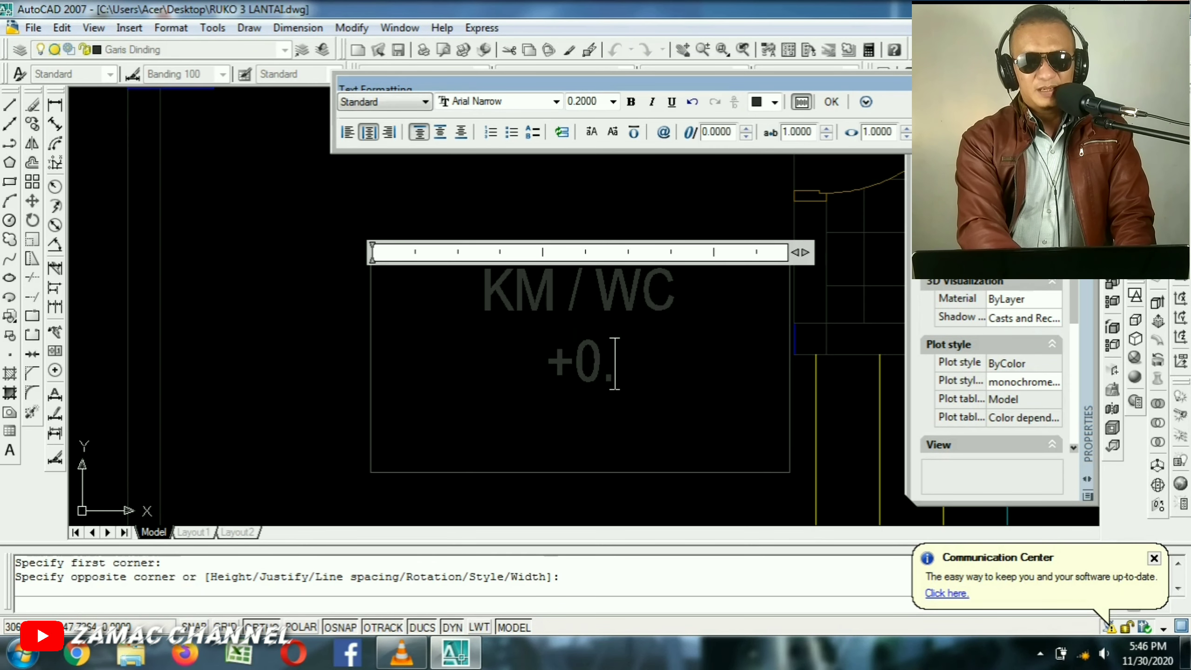
{"action": "type", "text": "50"}
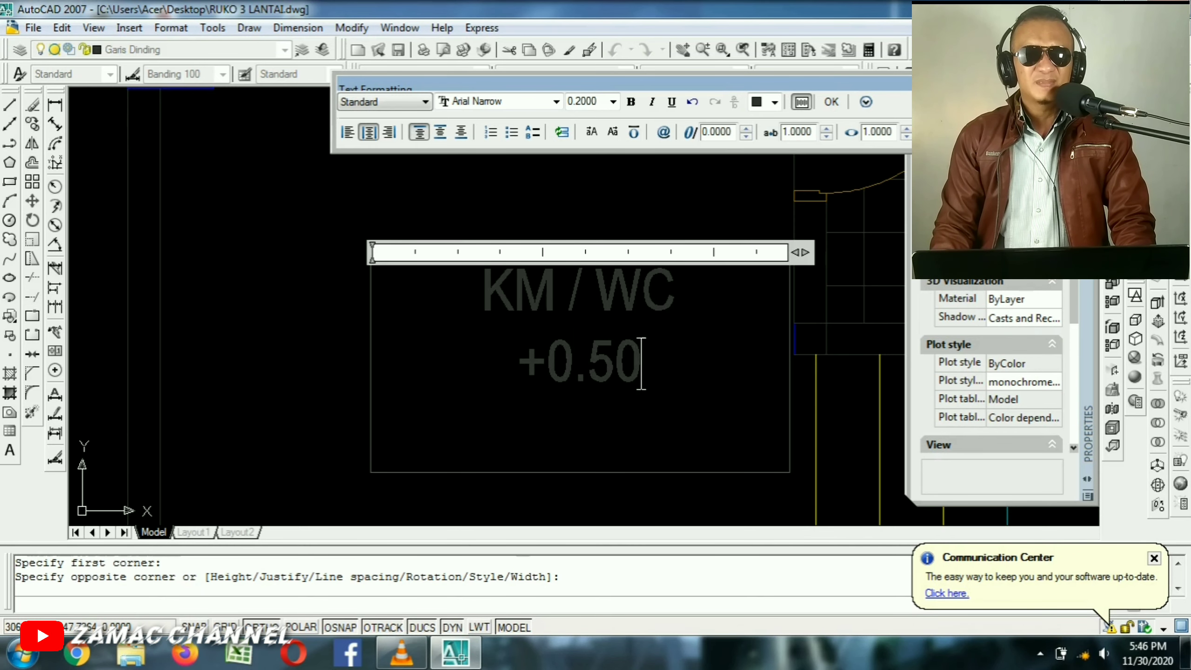
{"action": "left_click", "coordinate": [285, 332]}
{"action": "middle_click_drag", "start_coordinate": [672, 383], "coordinate": [692, 320]}
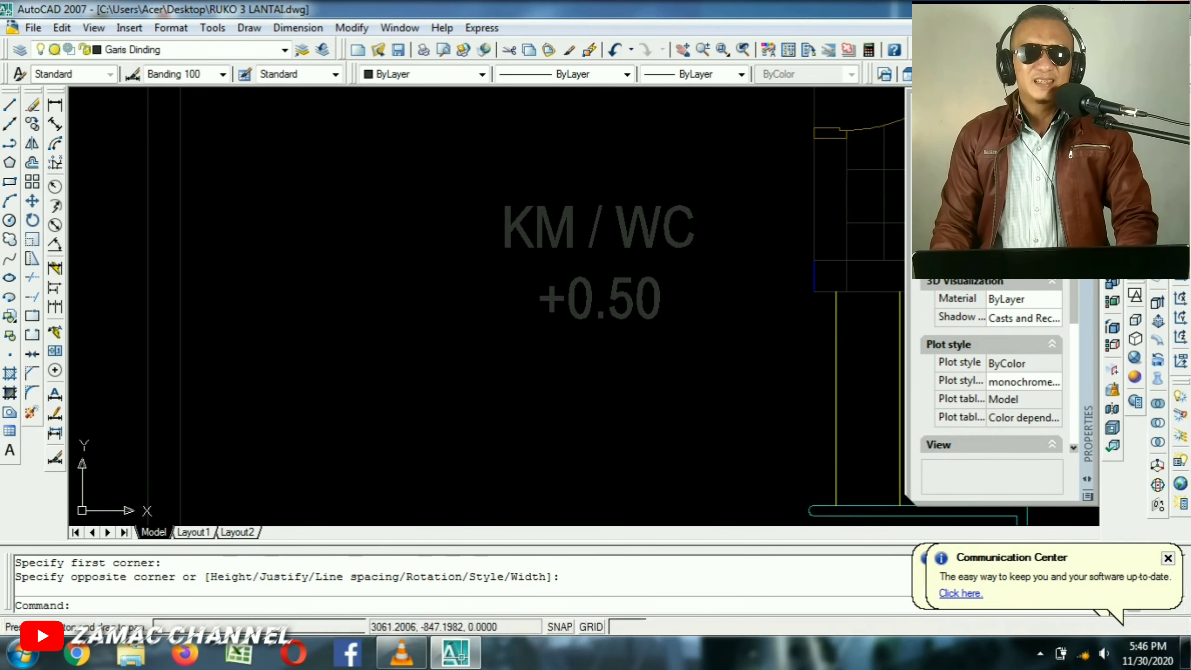
Put the KM / WC label on the Garis Teks layer.
{"action": "left_click", "coordinate": [714, 179]}
{"action": "left_click", "coordinate": [595, 417]}
{"action": "left_click", "coordinate": [227, 49]}
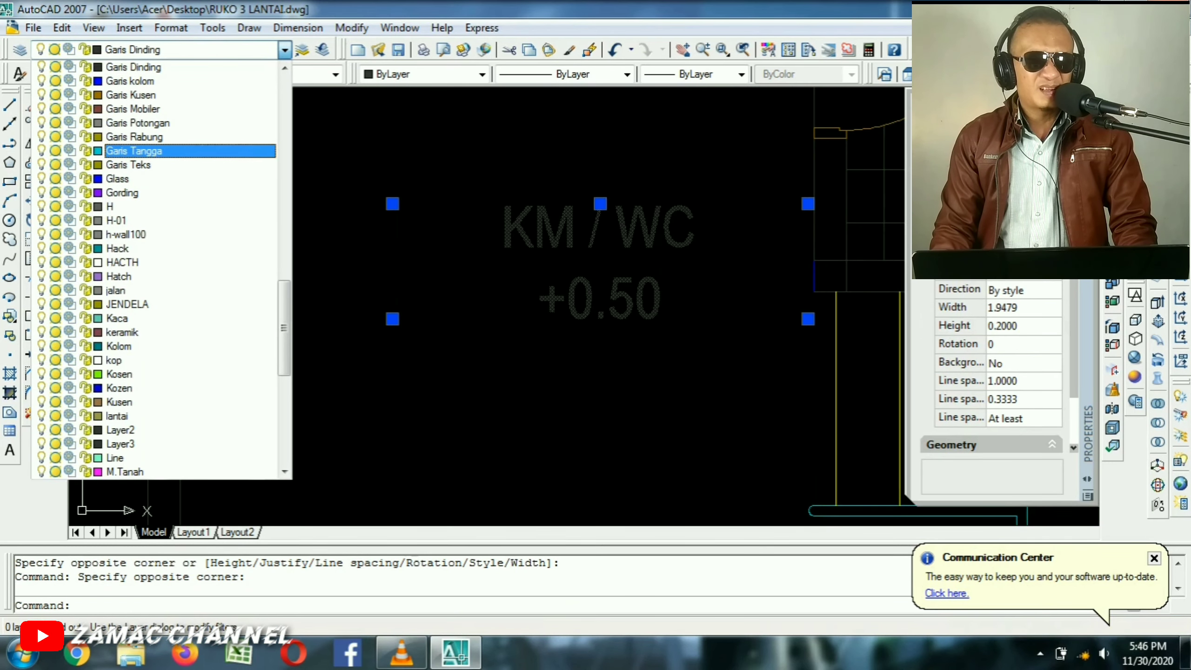
{"action": "left_click", "coordinate": [140, 150]}
{"action": "key", "text": "Escape"}
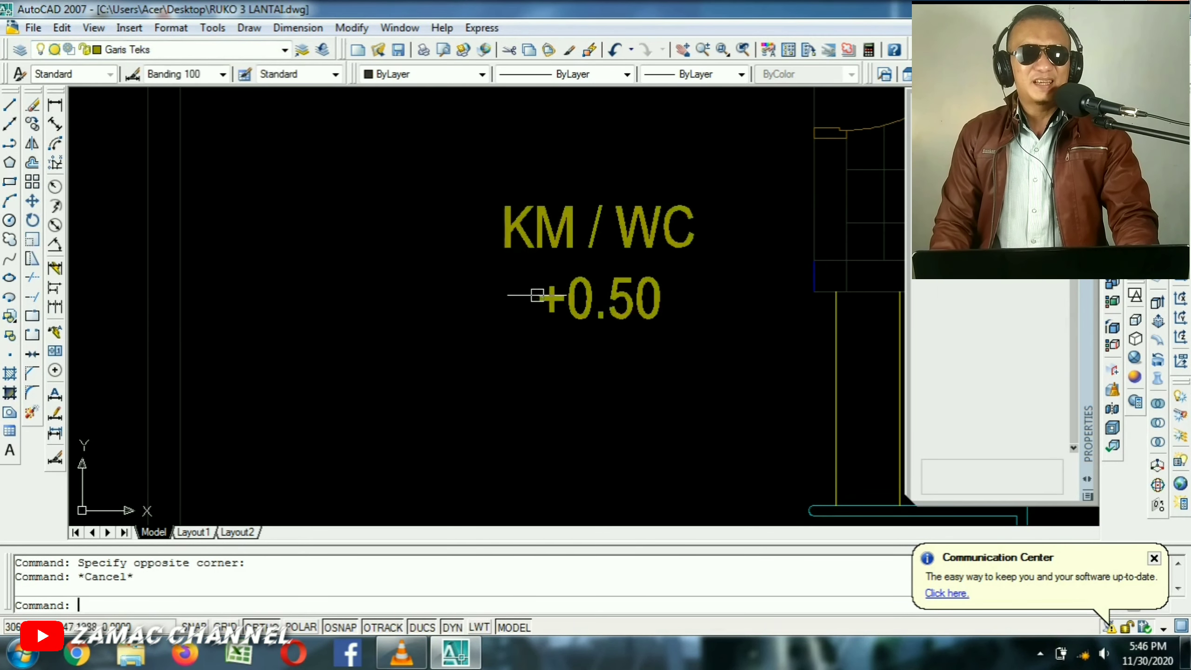
Move the KM / WC label freely, with Ortho off, into the left bathroom between the door and the fixtures.
{"action": "scroll", "coordinate": [621, 319], "scroll_direction": "down", "scroll_amount": 4}
{"action": "scroll", "coordinate": [604, 305], "scroll_direction": "up", "scroll_amount": 4}
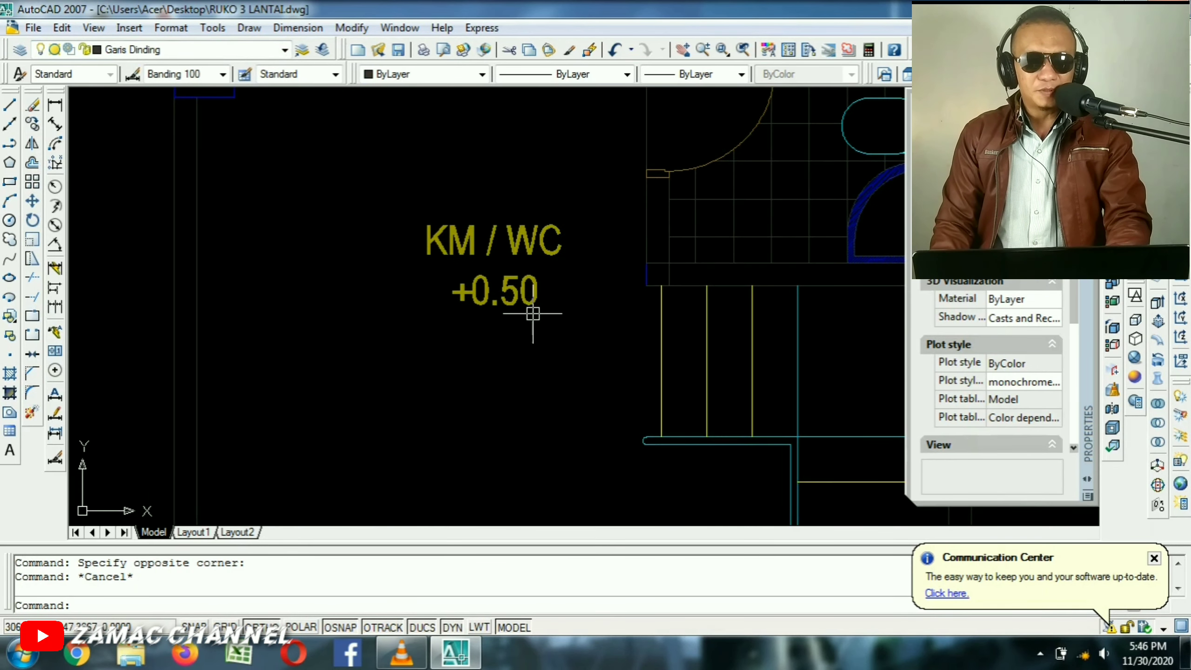
{"action": "type", "text": "M"}
{"action": "key", "text": "Return"}
{"action": "left_click", "coordinate": [532, 314]}
{"action": "left_click", "coordinate": [473, 232]}
{"action": "scroll", "coordinate": [469, 237], "scroll_direction": "up", "scroll_amount": 2}
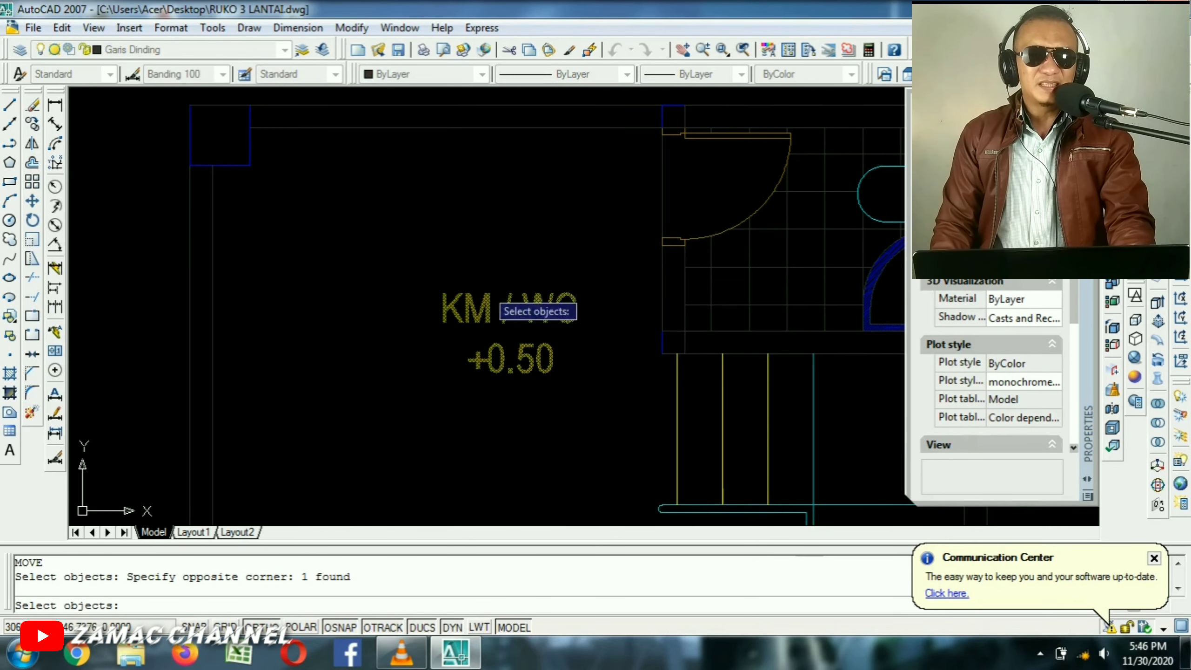
{"action": "key", "text": "Return"}
{"action": "left_click", "coordinate": [333, 439]}
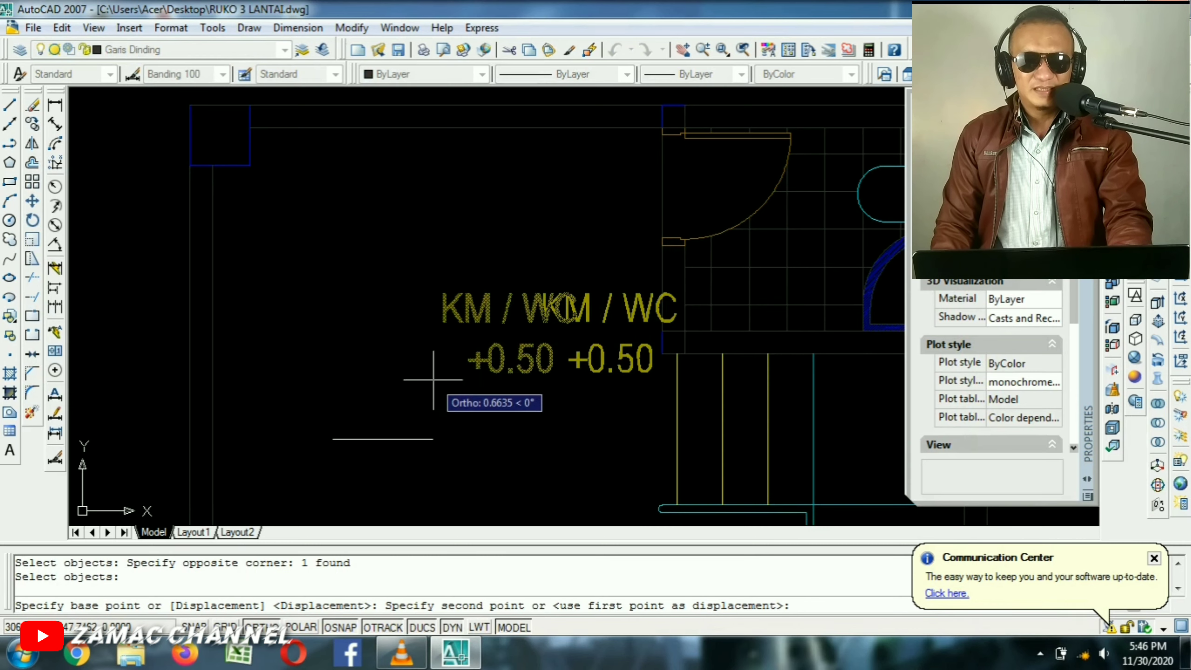
{"action": "key", "text": "F8"}
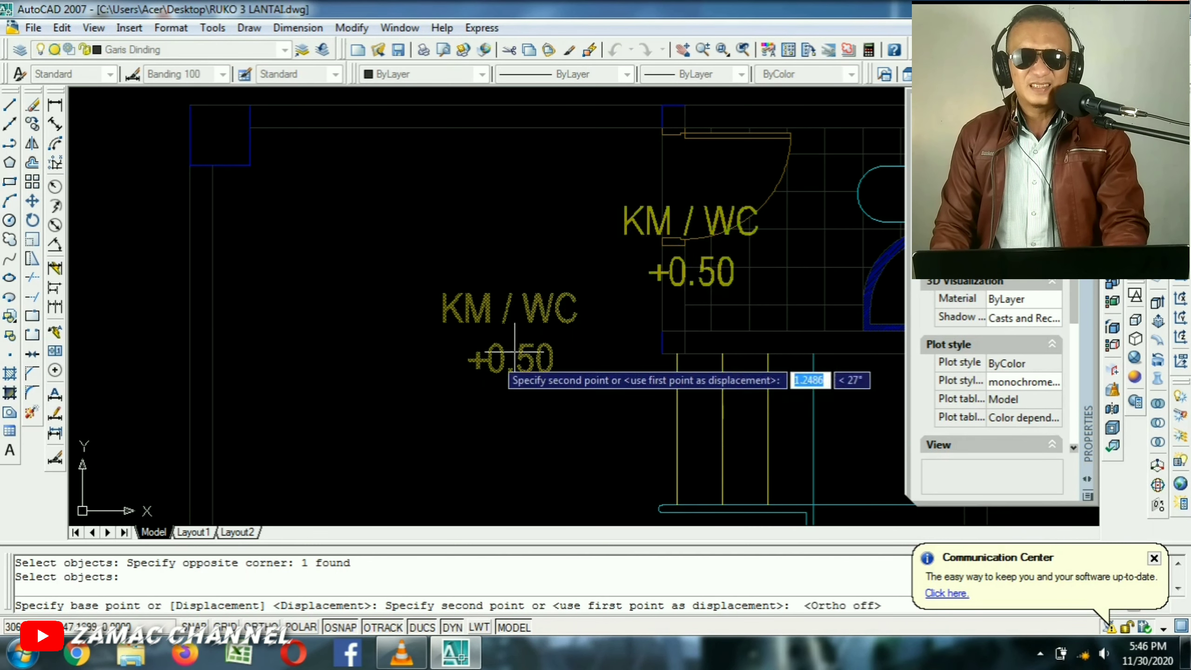
{"action": "left_click", "coordinate": [628, 349]}
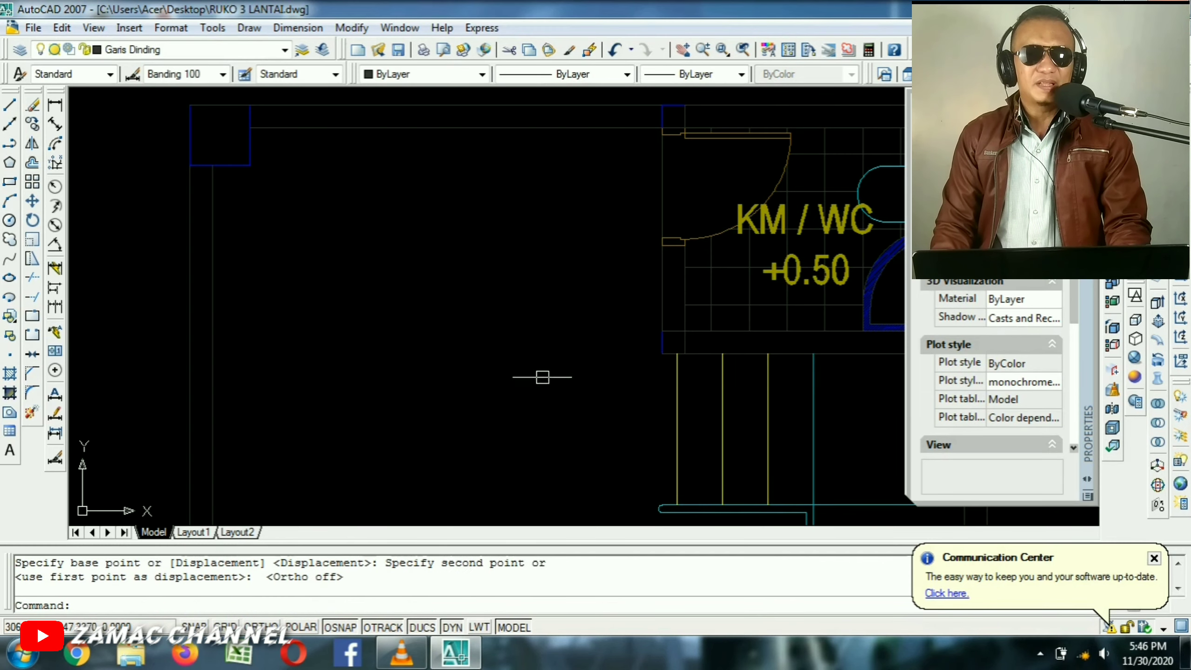
Copy the KM / WC label about 2.23 units horizontally into the right bathroom.
{"action": "scroll", "coordinate": [516, 291], "scroll_direction": "down", "scroll_amount": 3}
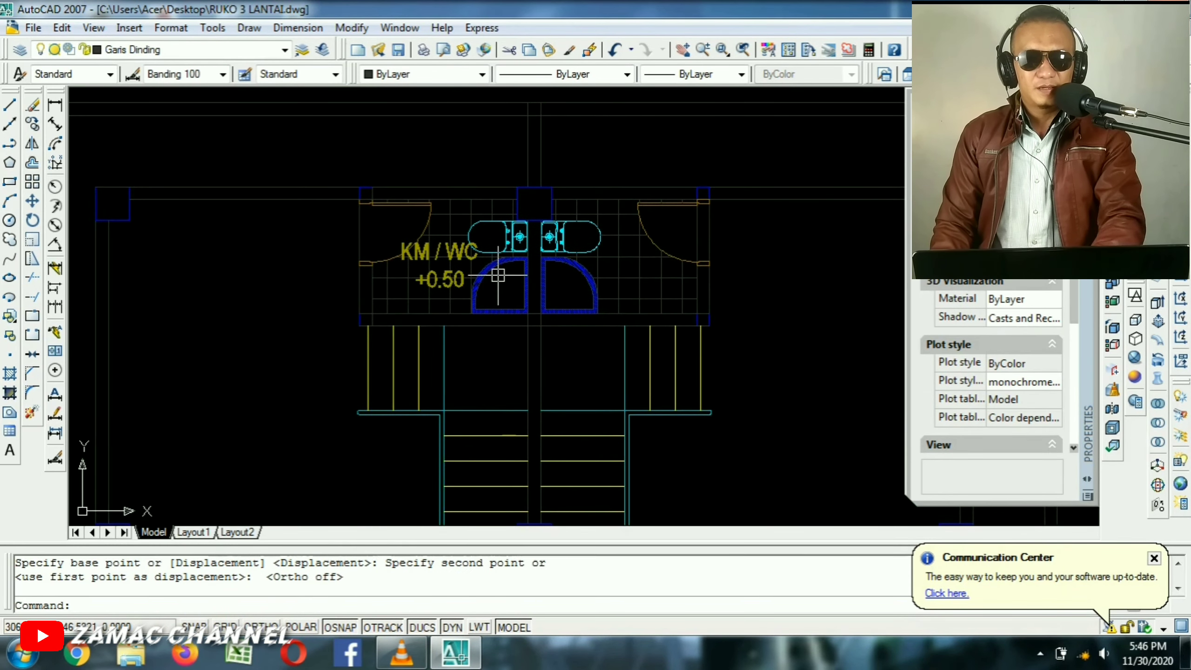
{"action": "type", "text": "CO"}
{"action": "key", "text": "Return"}
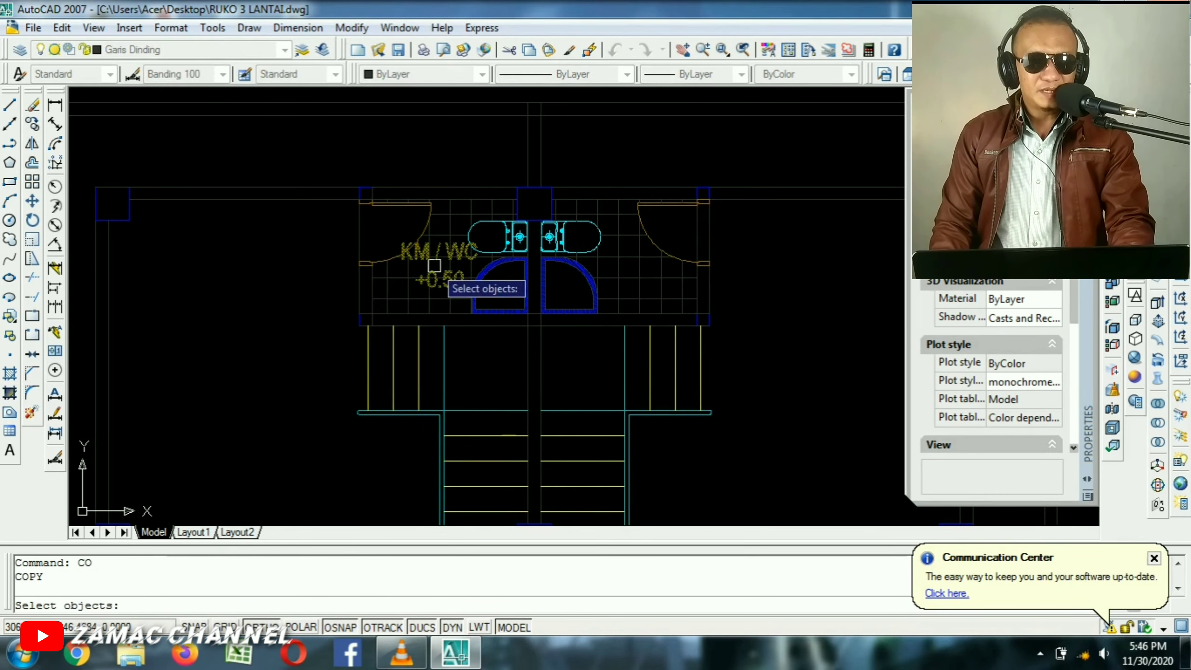
{"action": "left_click", "coordinate": [442, 256]}
{"action": "middle_click_drag", "start_coordinate": [418, 155], "coordinate": [434, 200]}
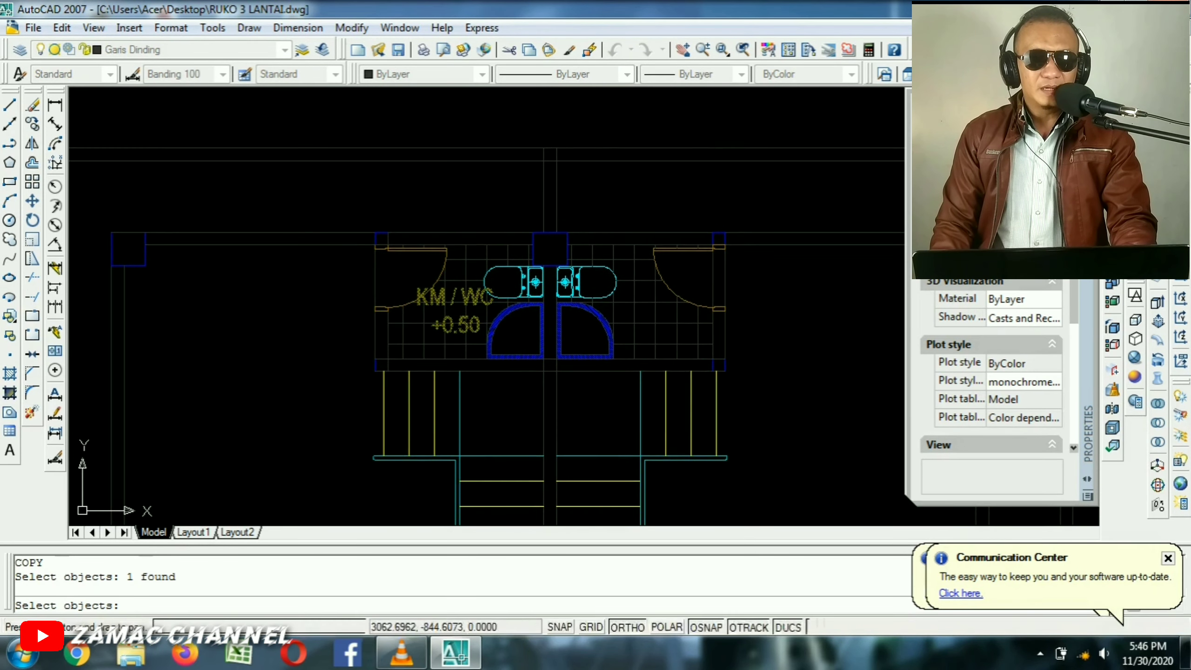
{"action": "key", "text": "Return"}
{"action": "left_click", "coordinate": [407, 117]}
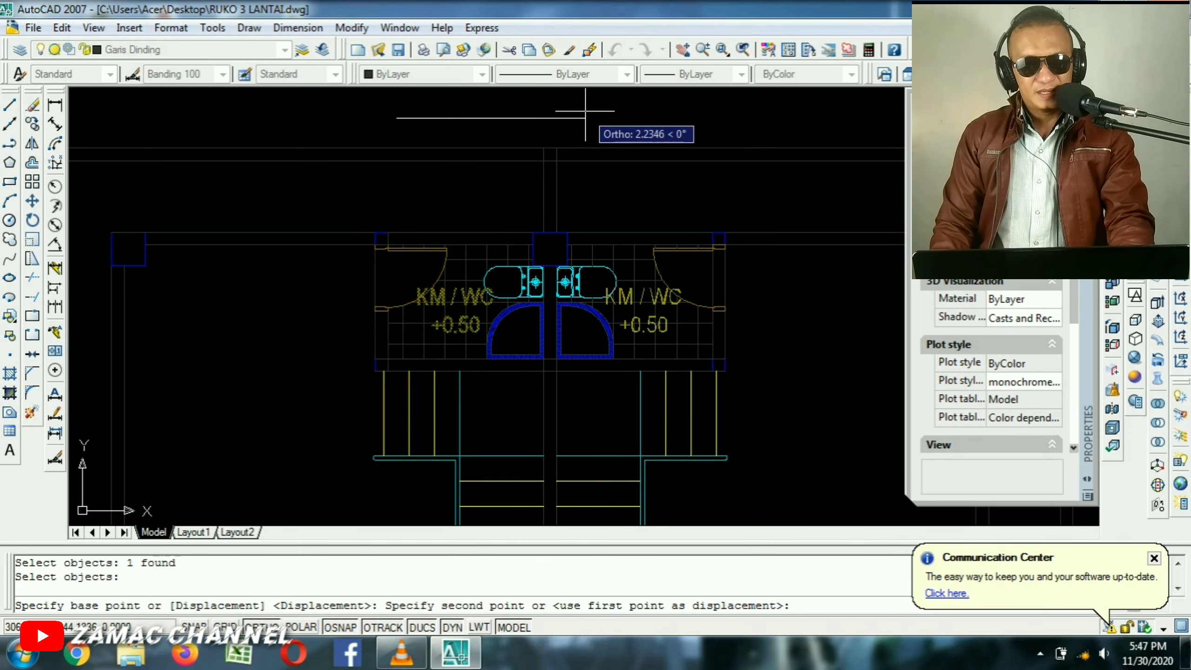
{"action": "left_click", "coordinate": [585, 111]}
{"action": "key", "text": "Return"}
{"action": "scroll", "coordinate": [584, 120], "scroll_direction": "down", "scroll_amount": 6}
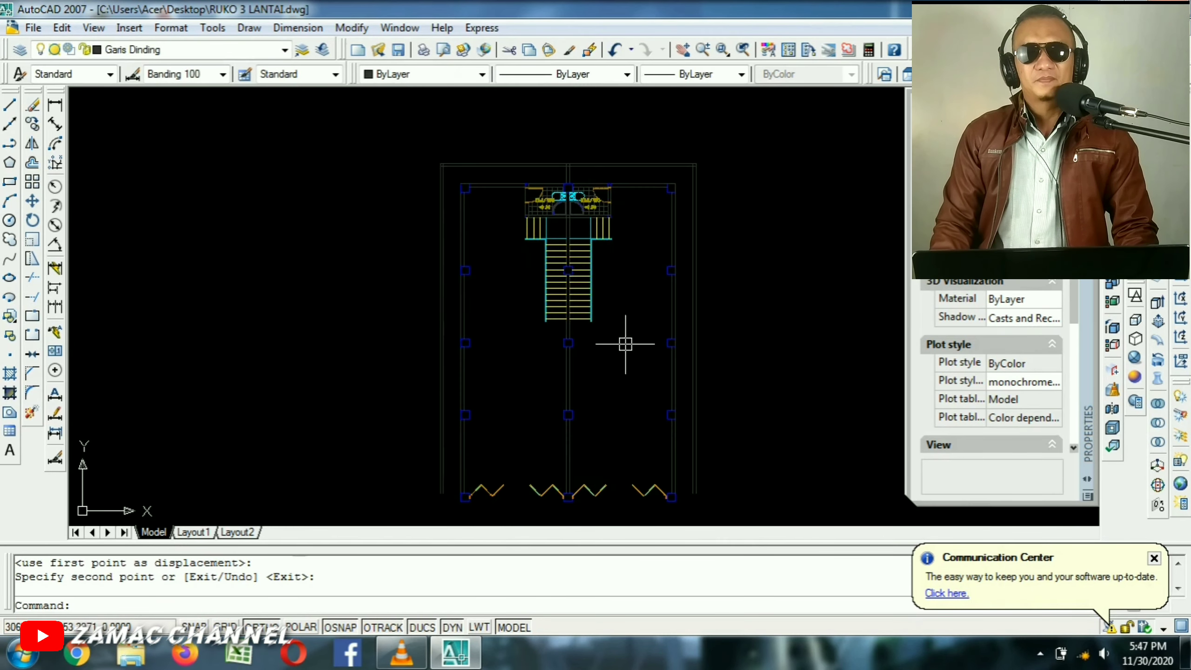
Copy the left bathroom's KM / WC label, with Ortho off, into the left unit's open area below the stairs.
{"action": "scroll", "coordinate": [560, 288], "scroll_direction": "up", "scroll_amount": 3}
{"action": "scroll", "coordinate": [542, 190], "scroll_direction": "down", "scroll_amount": 4}
{"action": "middle_click_drag", "start_coordinate": [532, 154], "coordinate": [555, 193]}
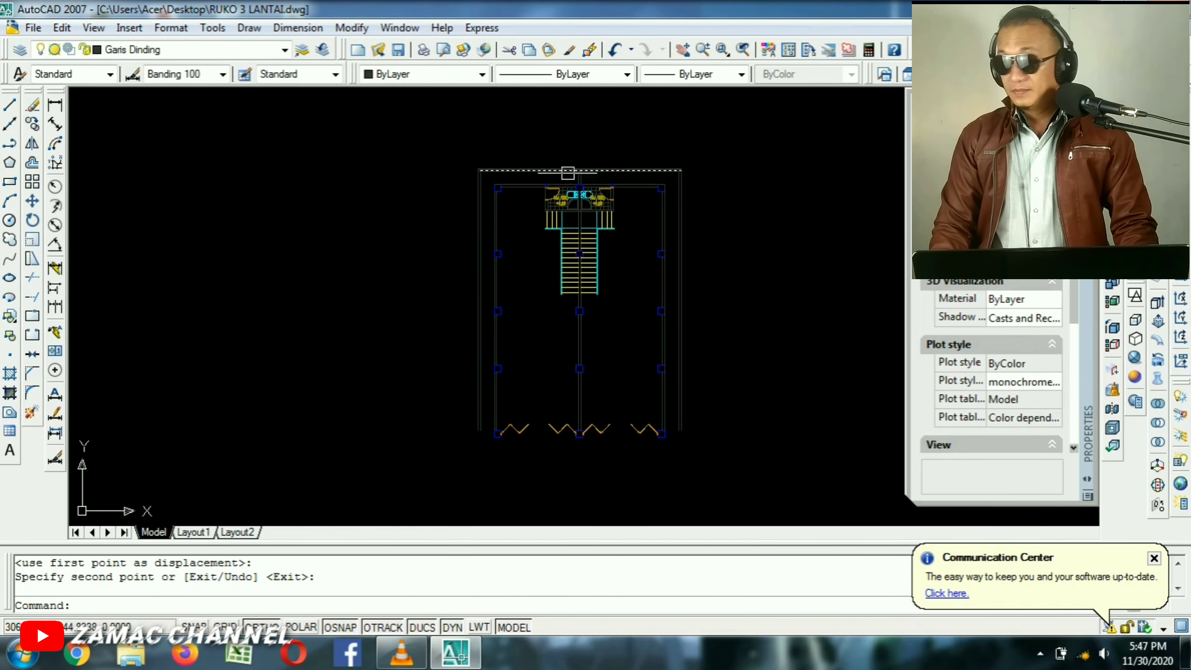
{"action": "scroll", "coordinate": [576, 193], "scroll_direction": "up", "scroll_amount": 8}
{"action": "type", "text": "co"}
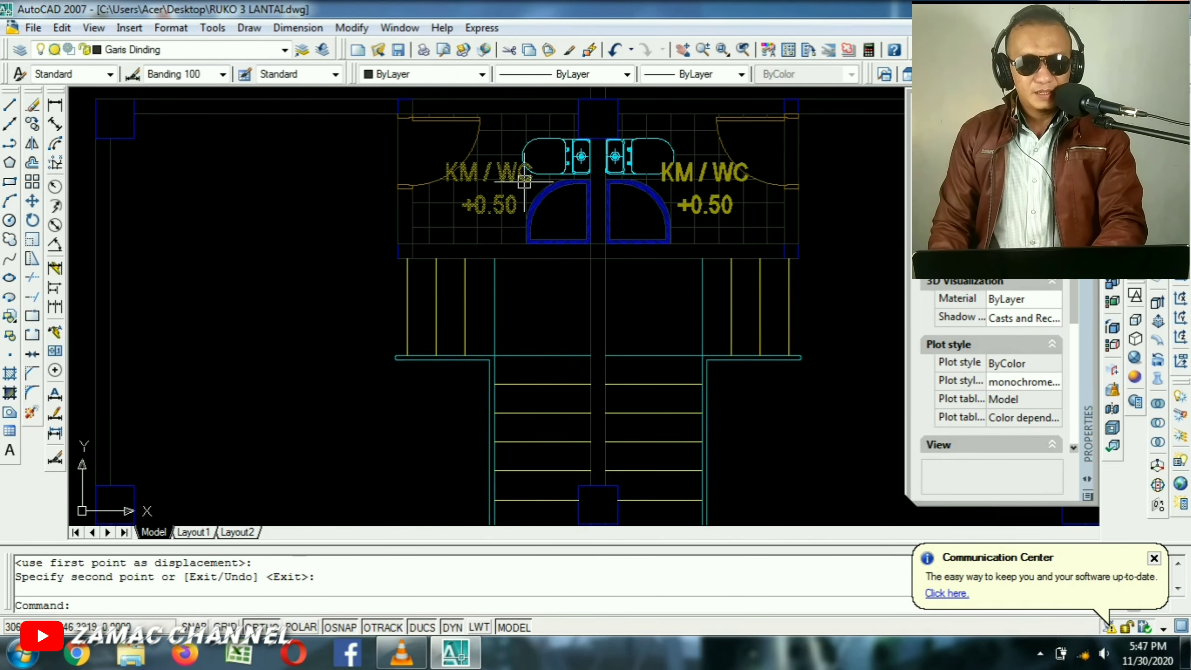
{"action": "key", "text": "Return"}
{"action": "left_click", "coordinate": [496, 196]}
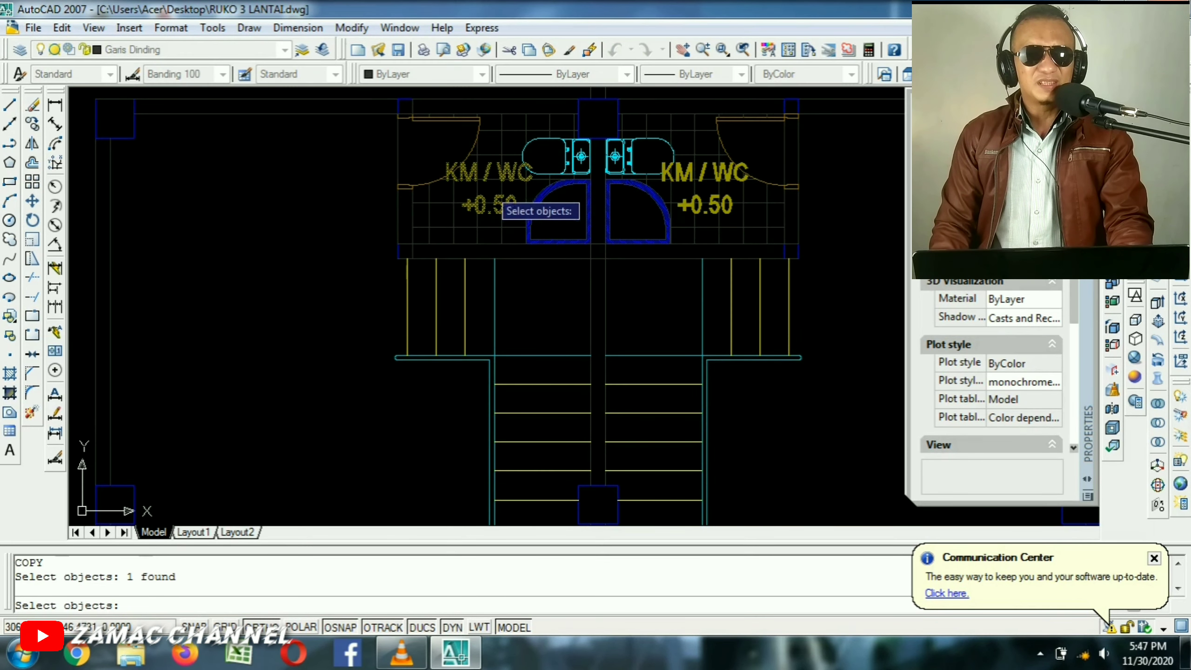
{"action": "scroll", "coordinate": [495, 194], "scroll_direction": "up", "scroll_amount": 2}
{"action": "key", "text": "Return"}
{"action": "left_click", "coordinate": [491, 147]}
{"action": "scroll", "coordinate": [556, 94], "scroll_direction": "down", "scroll_amount": 9}
{"action": "scroll", "coordinate": [539, 238], "scroll_direction": "up", "scroll_amount": 7}
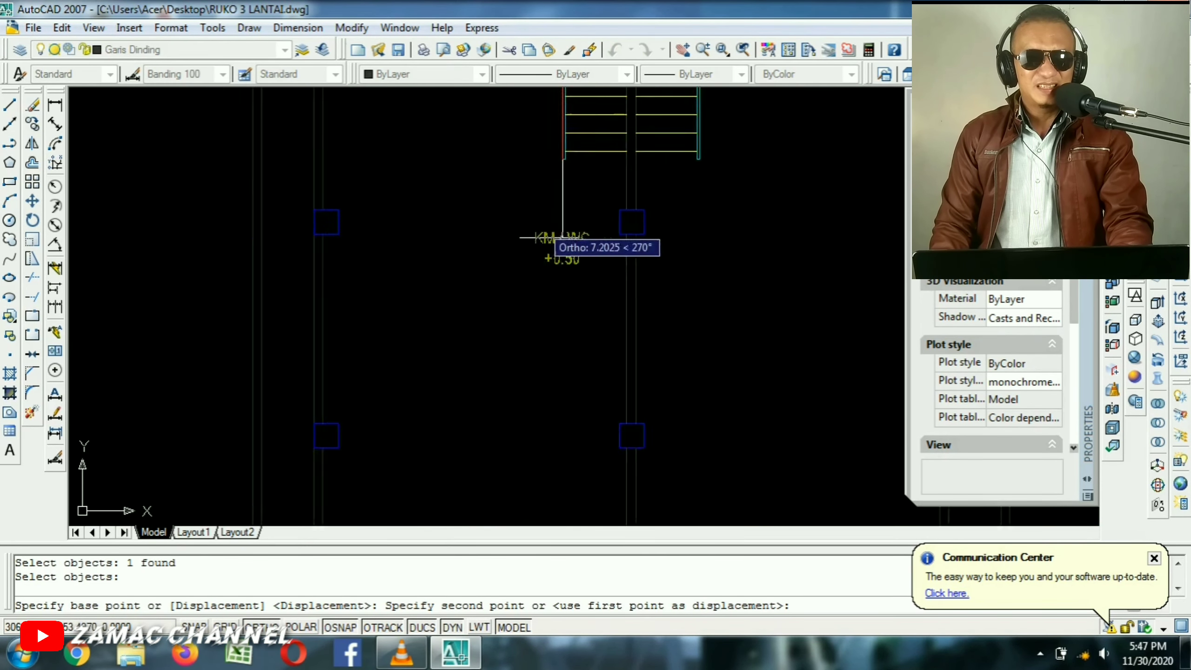
{"action": "key", "text": "F8"}
{"action": "scroll", "coordinate": [443, 297], "scroll_direction": "down", "scroll_amount": 1}
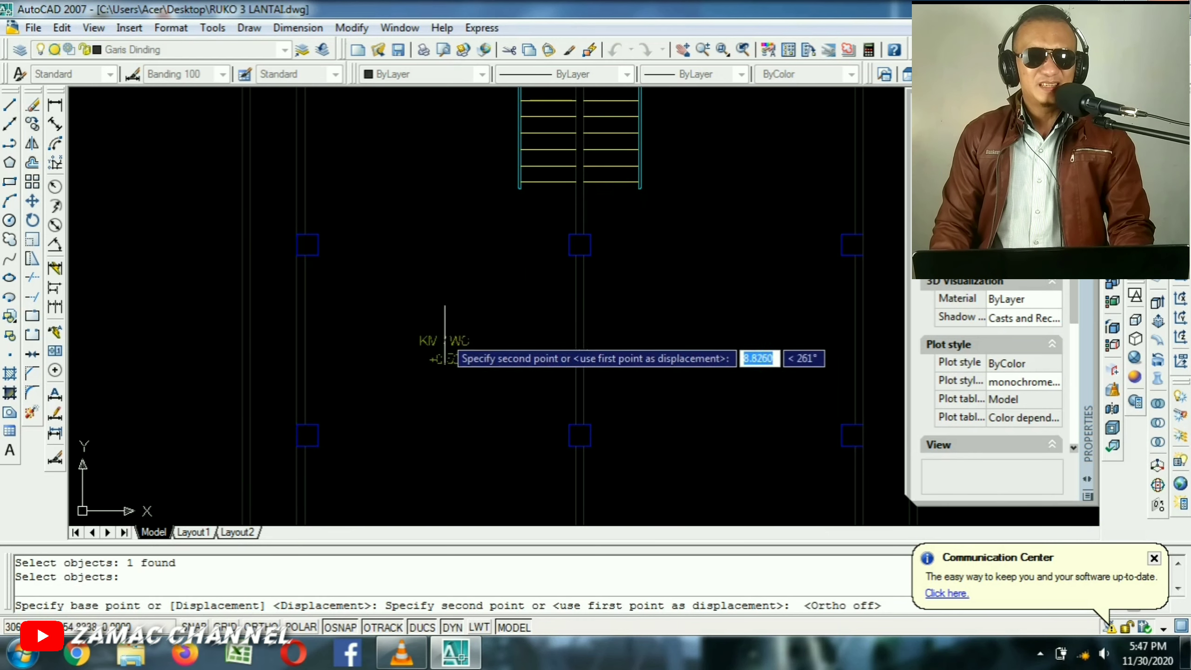
{"action": "left_click", "coordinate": [449, 328]}
{"action": "scroll", "coordinate": [431, 342], "scroll_direction": "up", "scroll_amount": 3}
{"action": "key", "text": "Return"}
Replace the KM / WC line of the copied label below the stairs with LANTAI 1.
{"action": "double_click", "coordinate": [402, 314]}
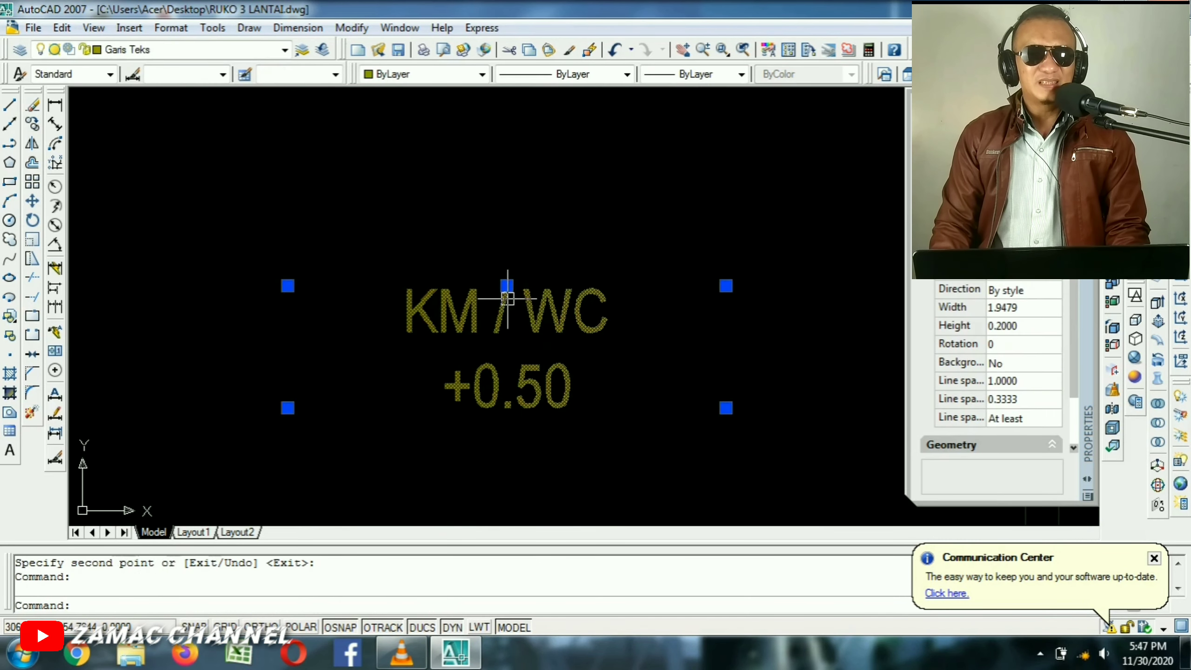
{"action": "key", "text": "BackSpace"}
{"action": "key", "text": "BackSpace"}
{"action": "key", "text": "BackSpace"}
{"action": "key", "text": "BackSpace"}
{"action": "key", "text": "BackSpace"}
{"action": "key", "text": "BackSpace"}
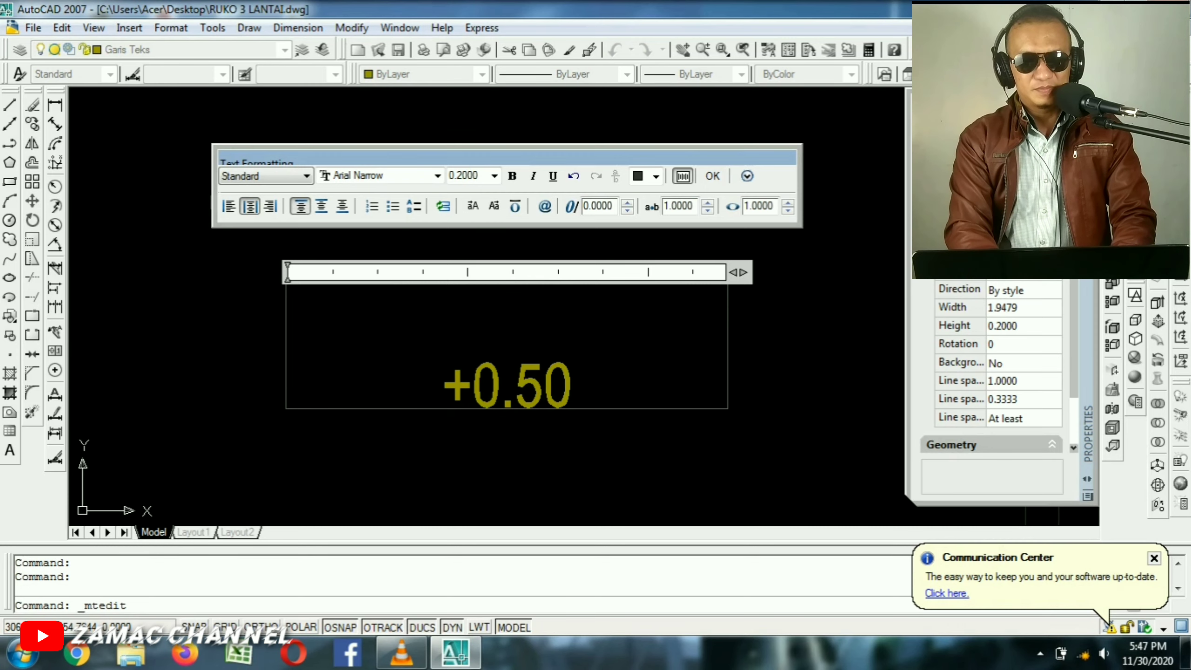
{"action": "type", "text": "LANTAI"}
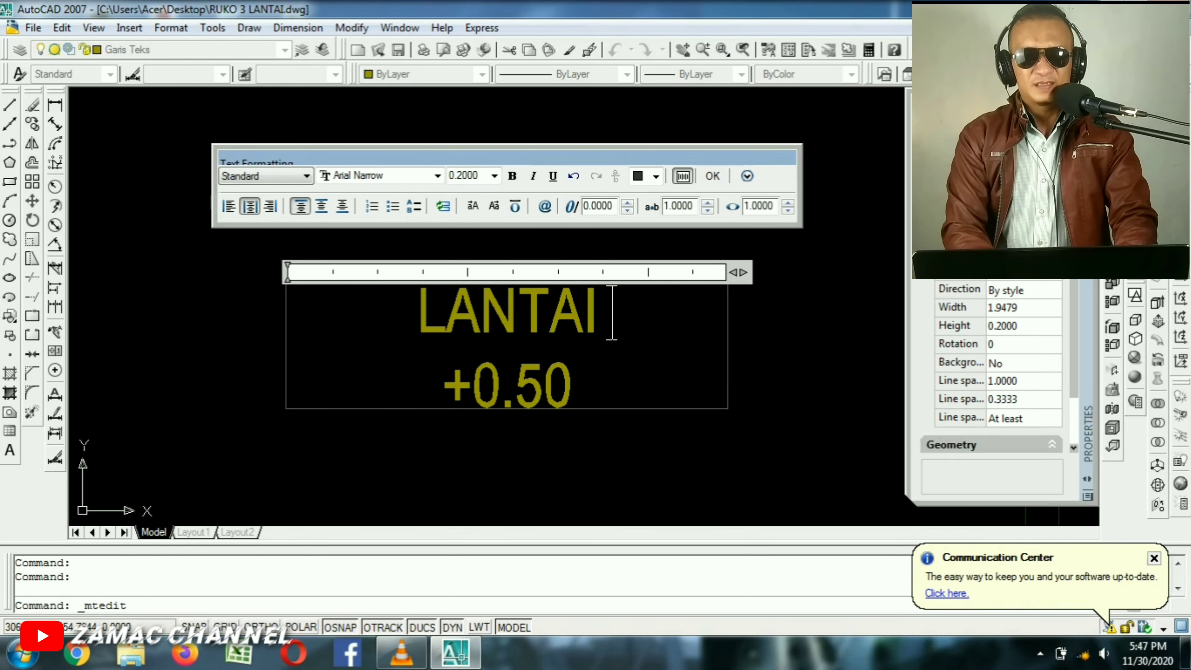
{"action": "type", "text": " 1"}
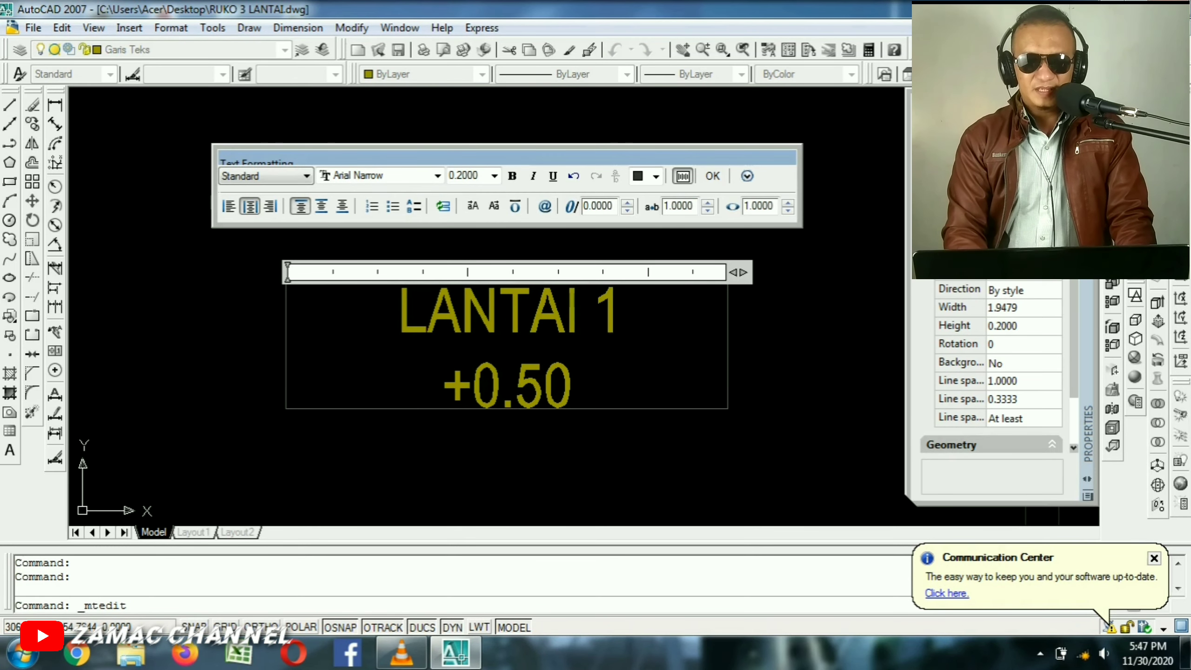
Change the level in the LANTAI 1 label to +0.60 and finish editing the text.
{"action": "left_click", "coordinate": [528, 388]}
{"action": "key", "text": "BackSpace"}
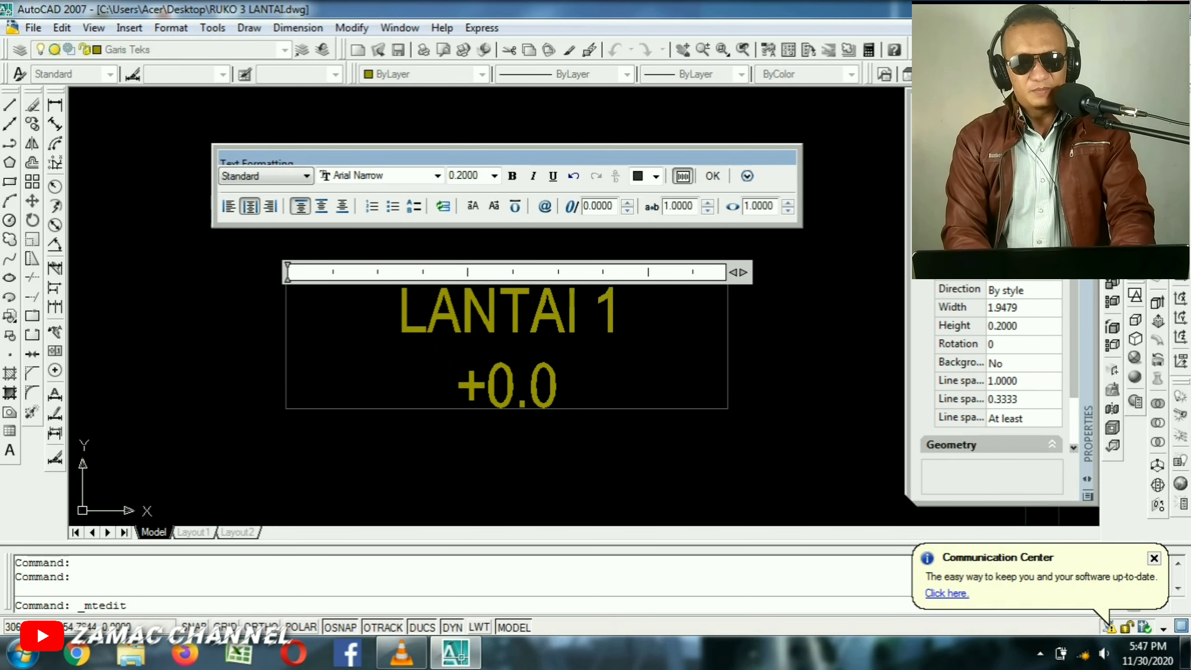
{"action": "type", "text": "6"}
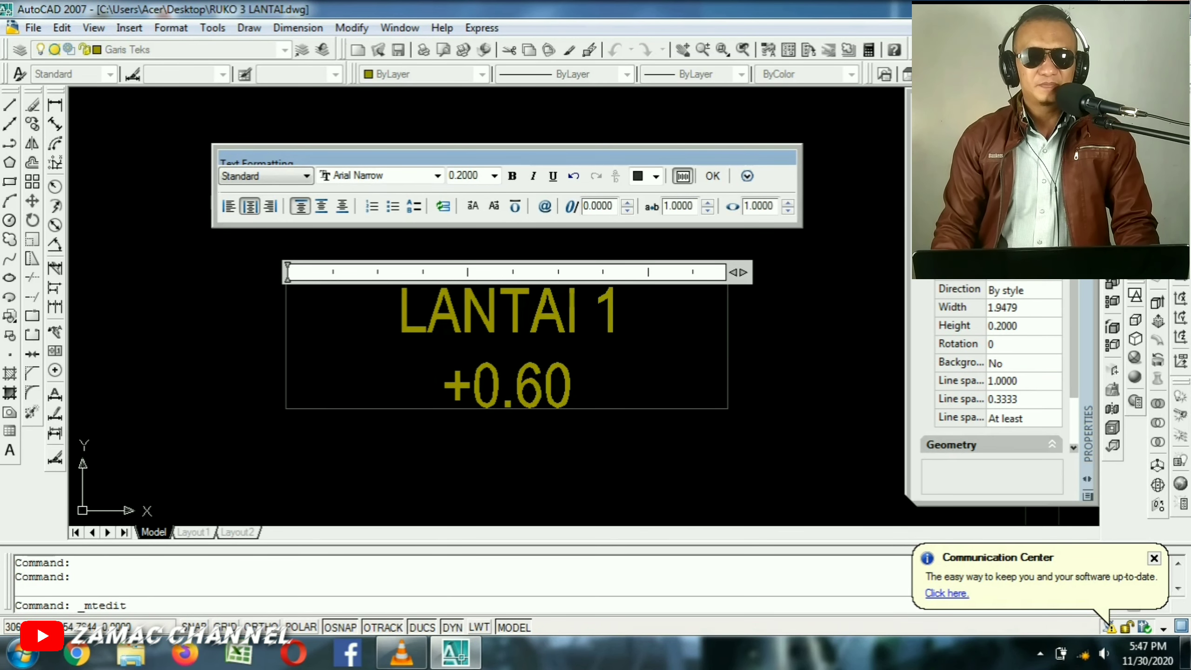
{"action": "scroll", "coordinate": [632, 275], "scroll_direction": "down", "scroll_amount": 3}
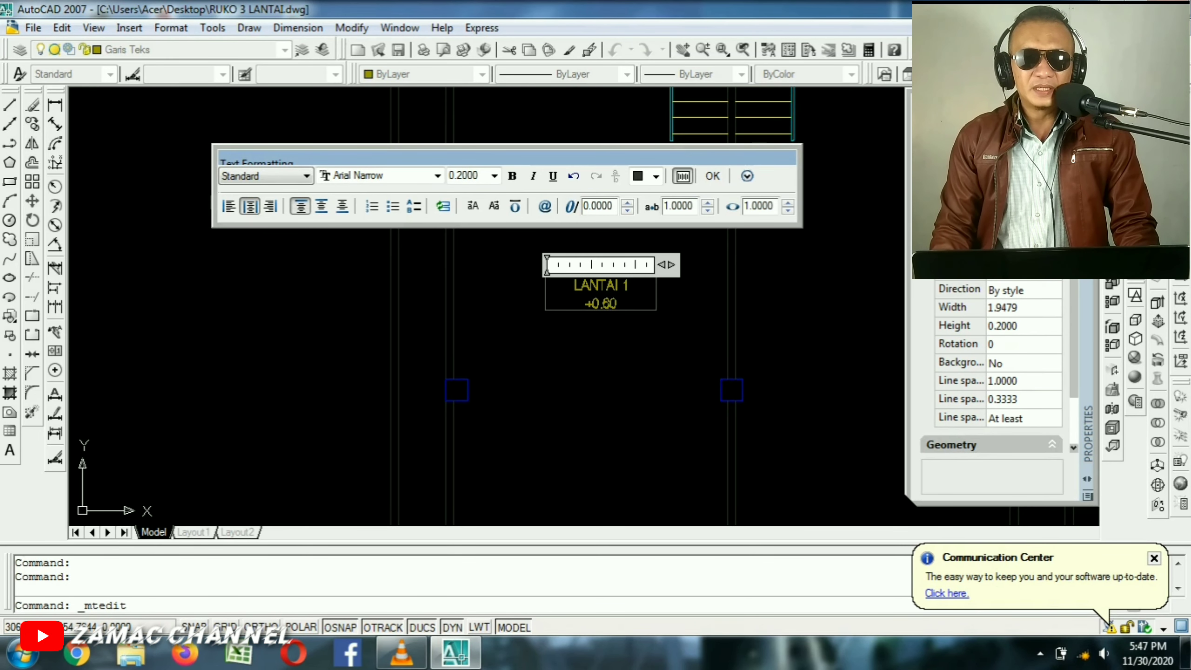
{"action": "left_click", "coordinate": [612, 363]}
Copy the LANTAI 1 label horizontally, with Ortho on, into the right unit, using the left column and centre column as reference points.
{"action": "scroll", "coordinate": [713, 328], "scroll_direction": "down", "scroll_amount": 1}
{"action": "middle_click_drag", "start_coordinate": [797, 310], "coordinate": [674, 357]}
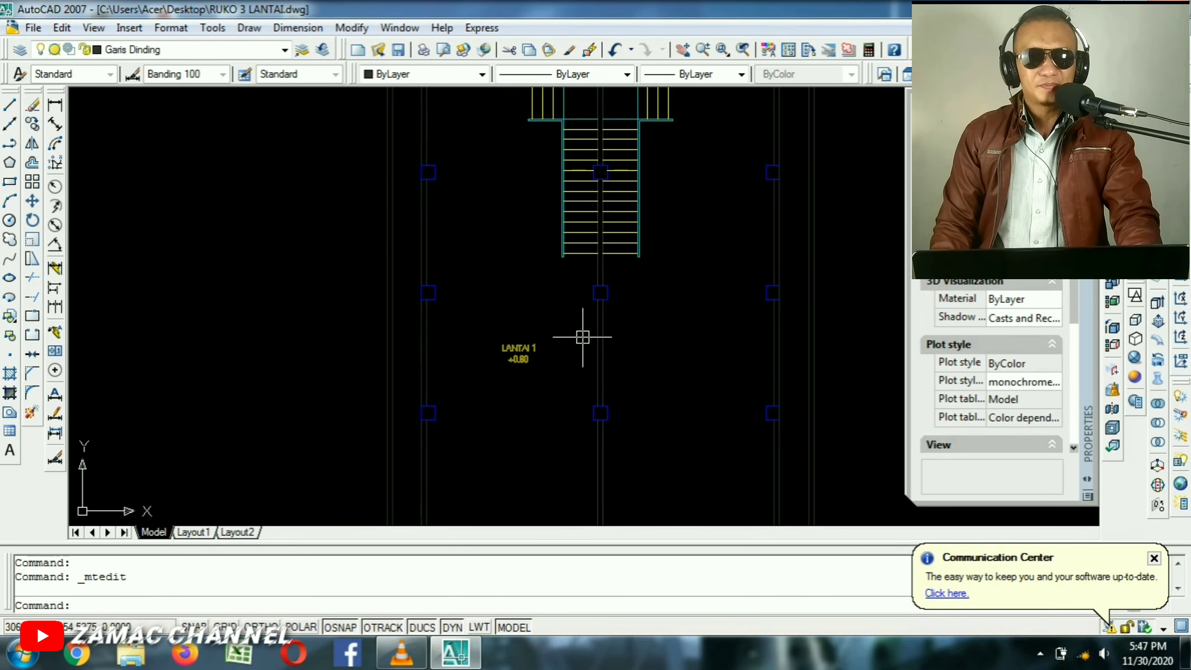
{"action": "type", "text": "co"}
{"action": "key", "text": "Return"}
{"action": "left_click", "coordinate": [518, 355]}
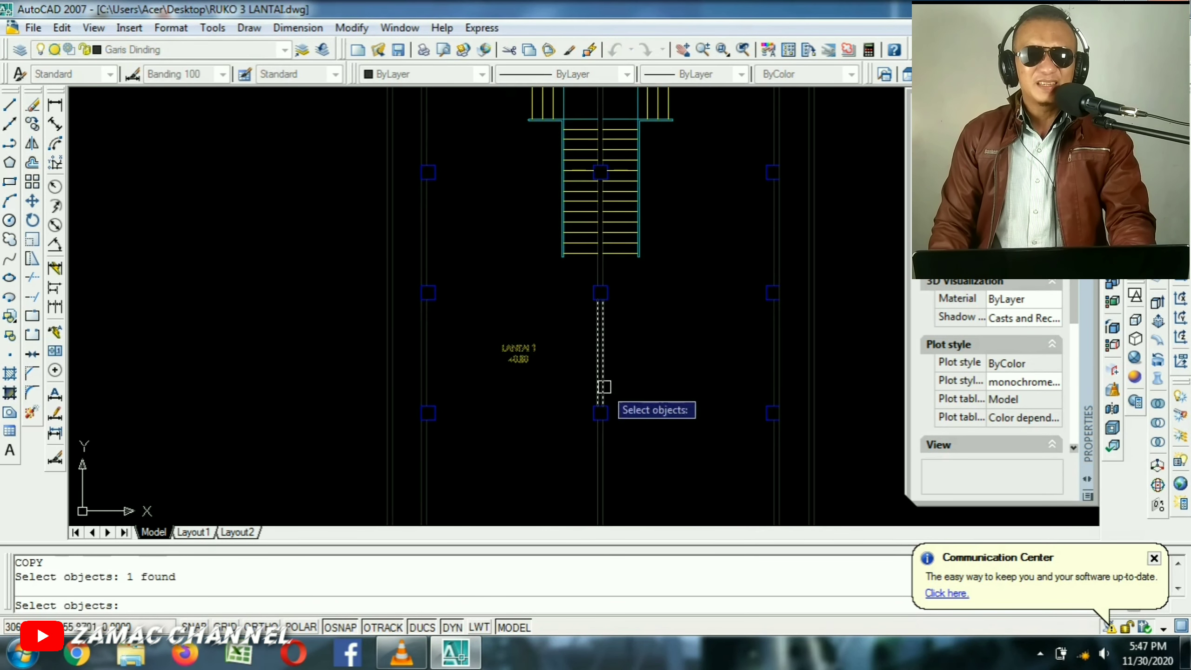
{"action": "scroll", "coordinate": [600, 375], "scroll_direction": "up", "scroll_amount": 2}
{"action": "middle_click_drag", "start_coordinate": [570, 382], "coordinate": [546, 362]}
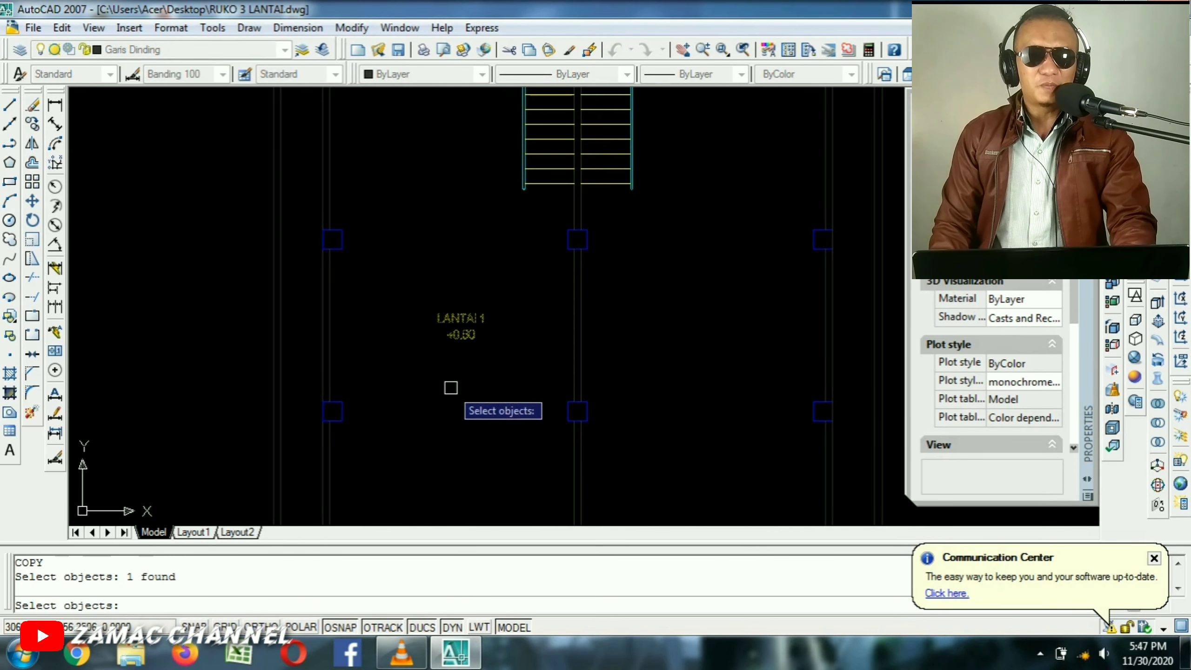
{"action": "key", "text": "Return"}
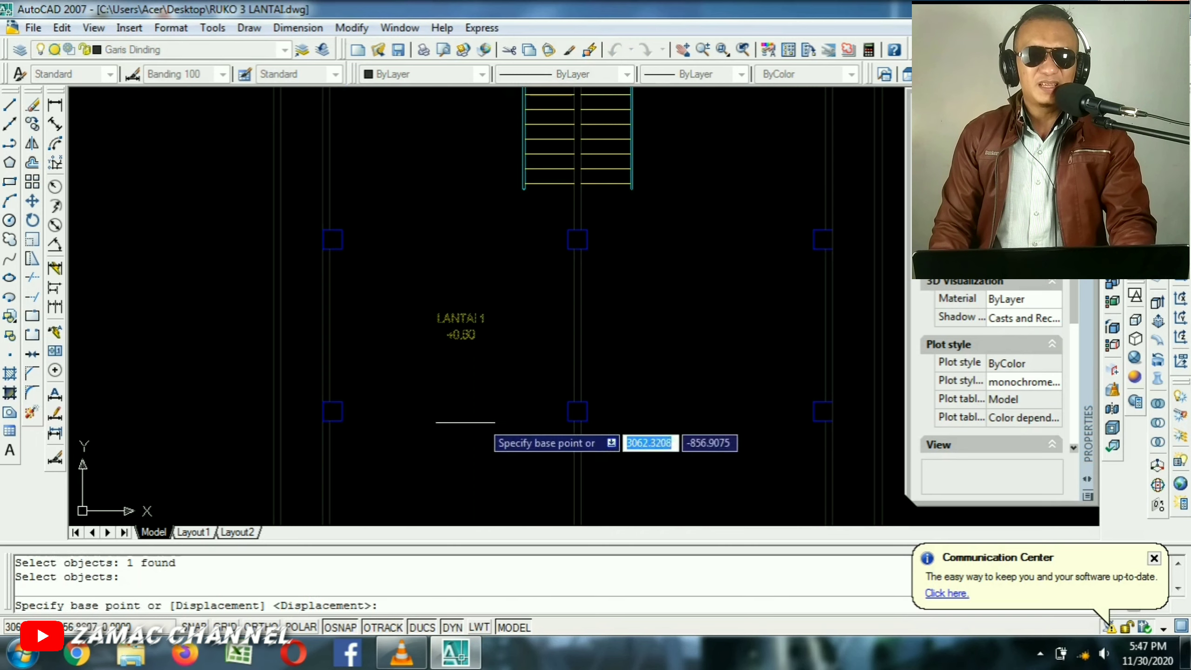
{"action": "left_click", "coordinate": [341, 408]}
{"action": "key", "text": "F8"}
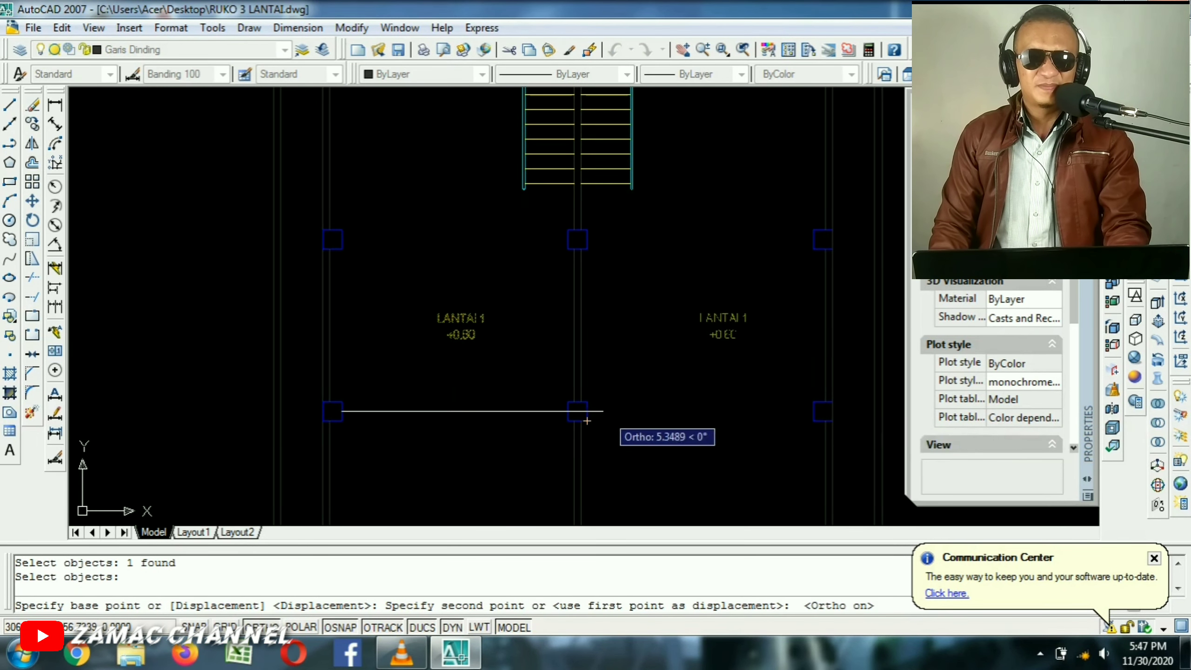
{"action": "left_click", "coordinate": [587, 411]}
{"action": "key", "text": "Return"}
{"action": "scroll", "coordinate": [682, 345], "scroll_direction": "down", "scroll_amount": 4}
{"action": "key", "text": "Escape"}
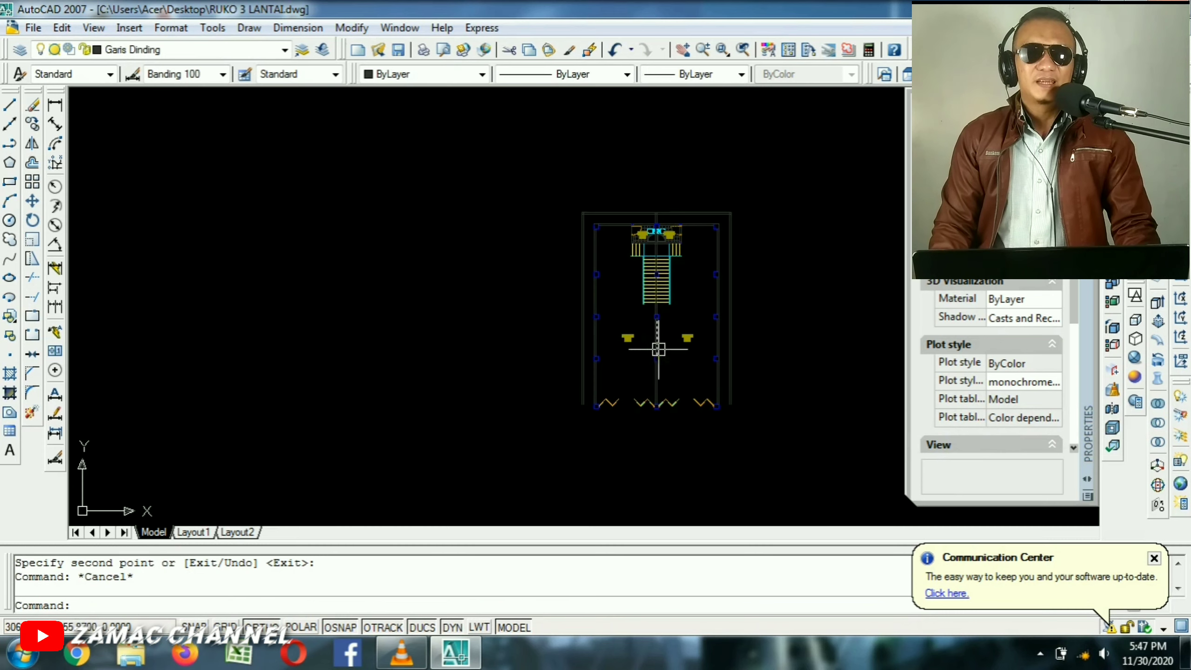
Draw a 3-unit horizontal line outward from the midpoint of the upper-right corner column's outer edge.
{"action": "scroll", "coordinate": [647, 286], "scroll_direction": "up", "scroll_amount": 2}
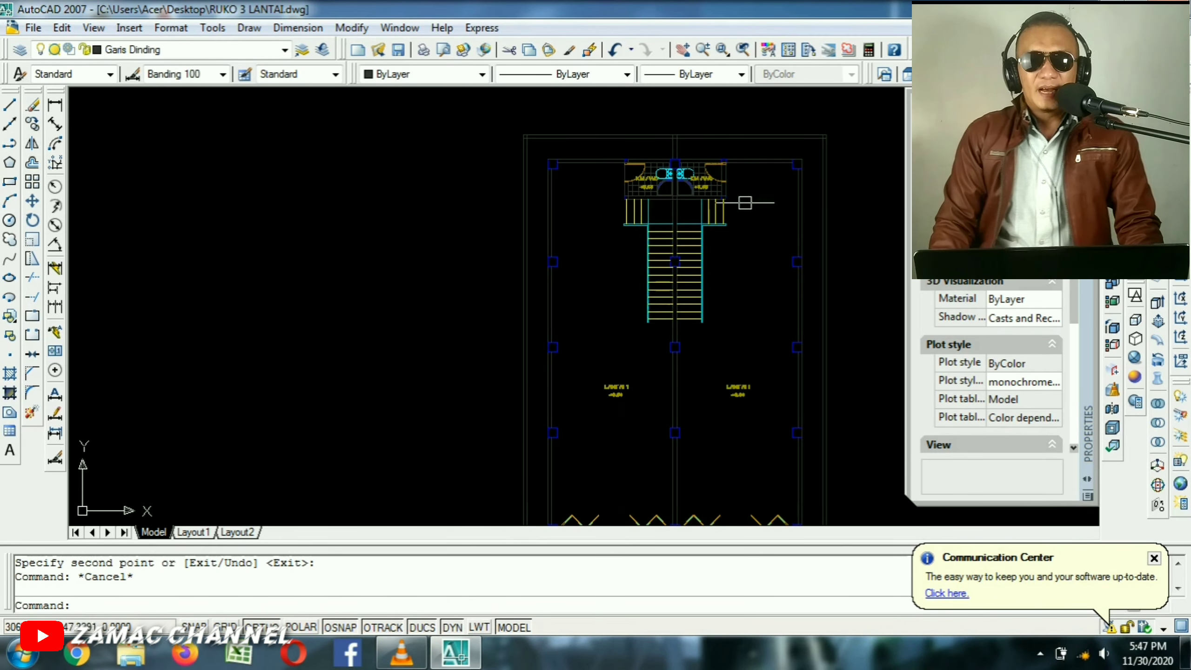
{"action": "middle_click_drag", "start_coordinate": [745, 203], "coordinate": [597, 290]}
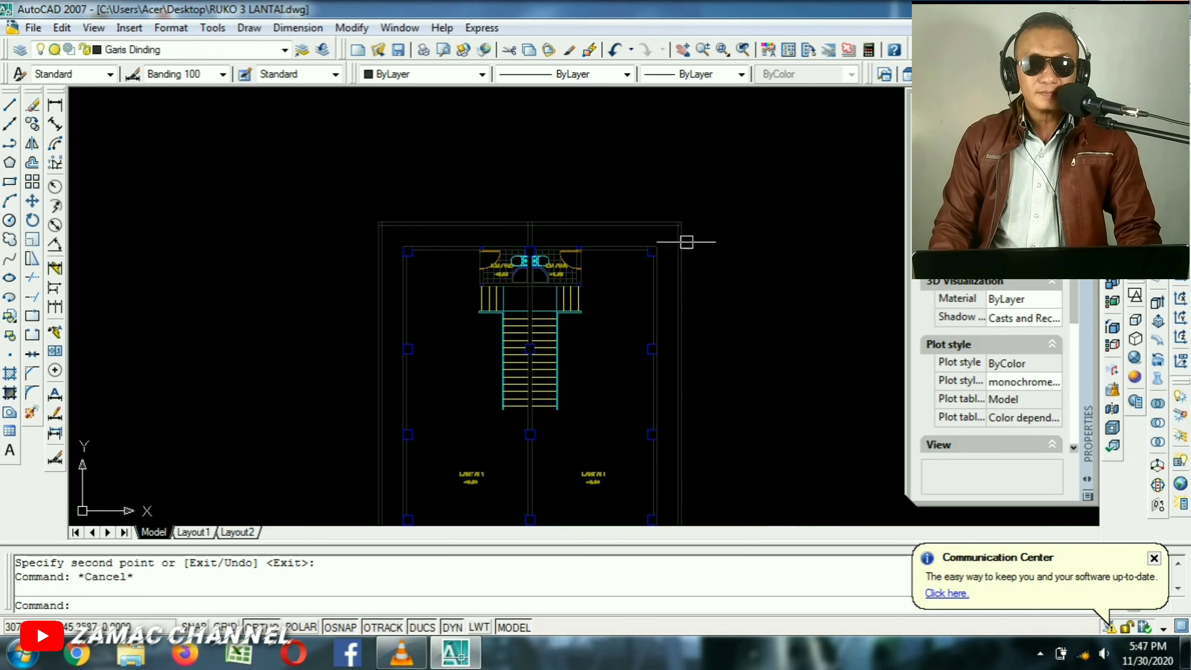
{"action": "scroll", "coordinate": [563, 251], "scroll_direction": "up", "scroll_amount": 6}
{"action": "type", "text": "l"}
{"action": "key", "text": "Return"}
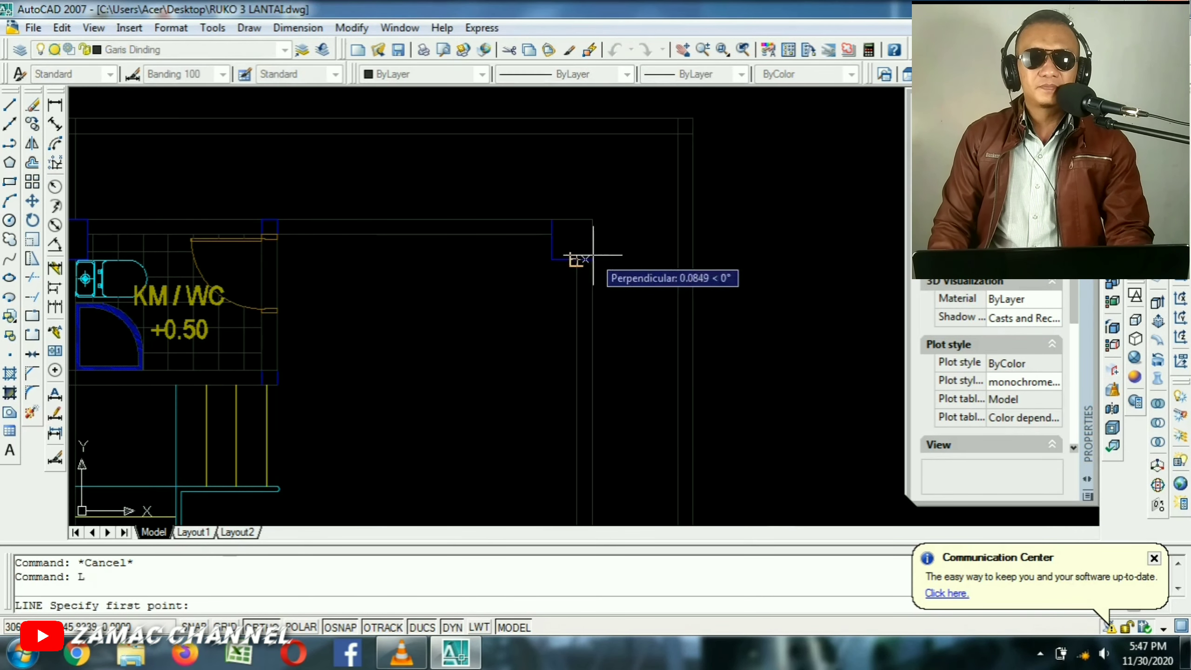
{"action": "left_click", "coordinate": [591, 240]}
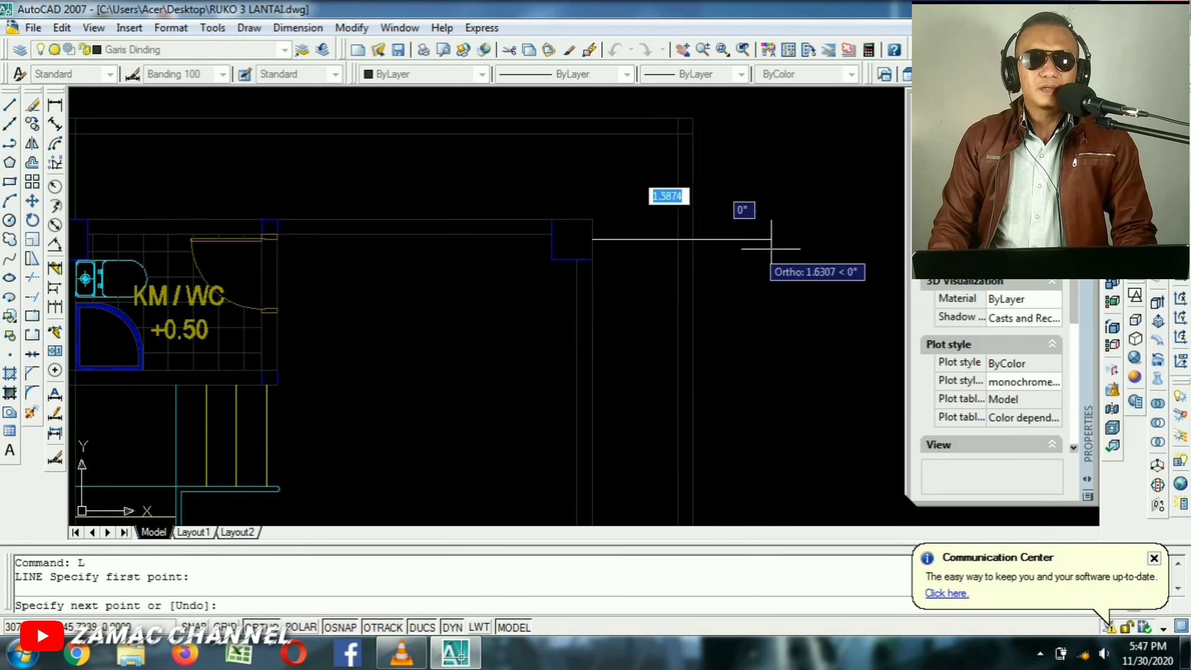
{"action": "scroll", "coordinate": [773, 254], "scroll_direction": "down", "scroll_amount": 4}
{"action": "scroll", "coordinate": [651, 248], "scroll_direction": "up", "scroll_amount": 3}
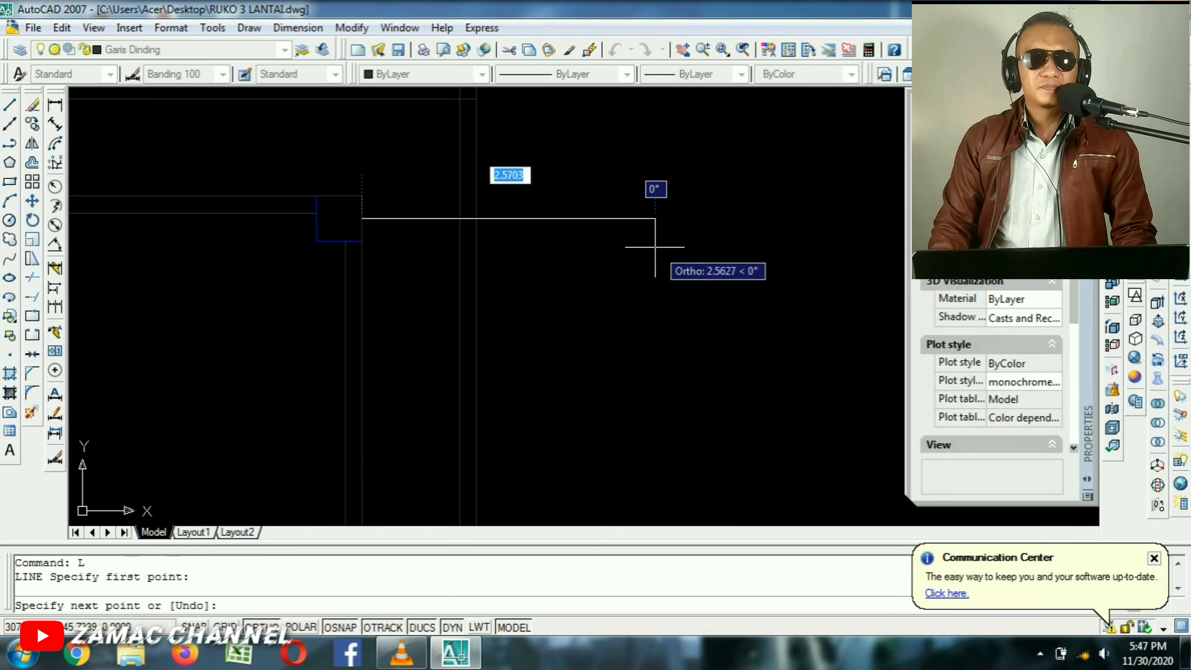
{"action": "type", "text": "3"}
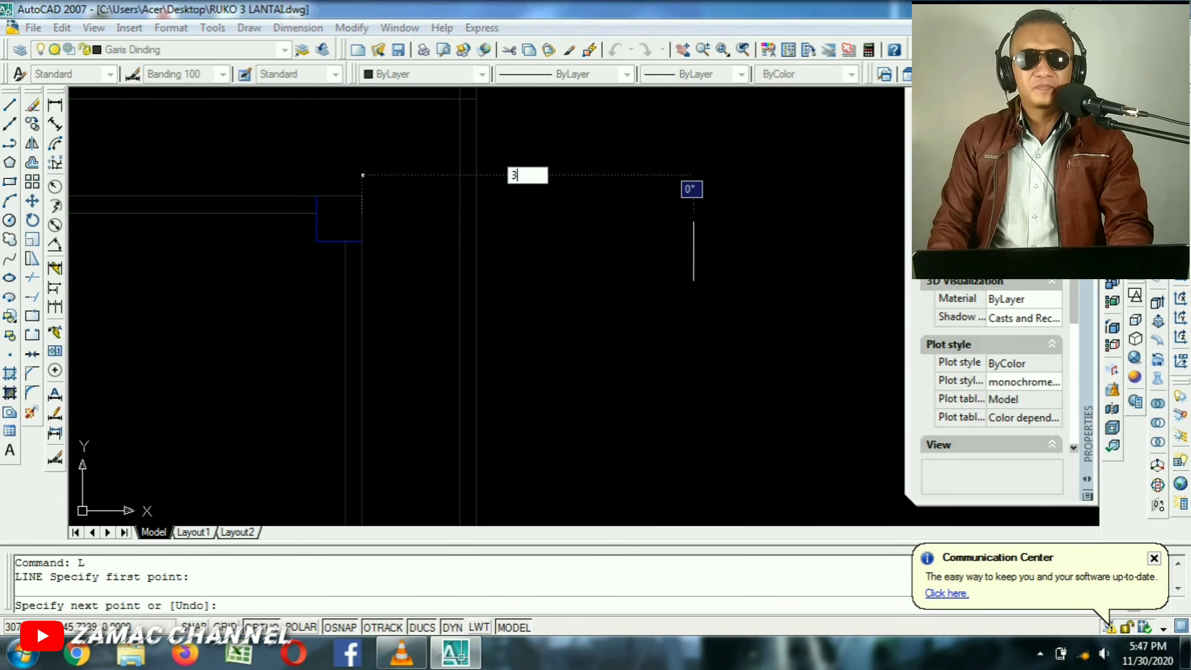
{"action": "key", "text": "Return"}
{"action": "key", "text": "Return"}
Stretch the inner end of the new line across the plan to the outer edge midpoint of the upper-left corner column.
{"action": "left_click", "coordinate": [621, 213]}
{"action": "left_click", "coordinate": [584, 254]}
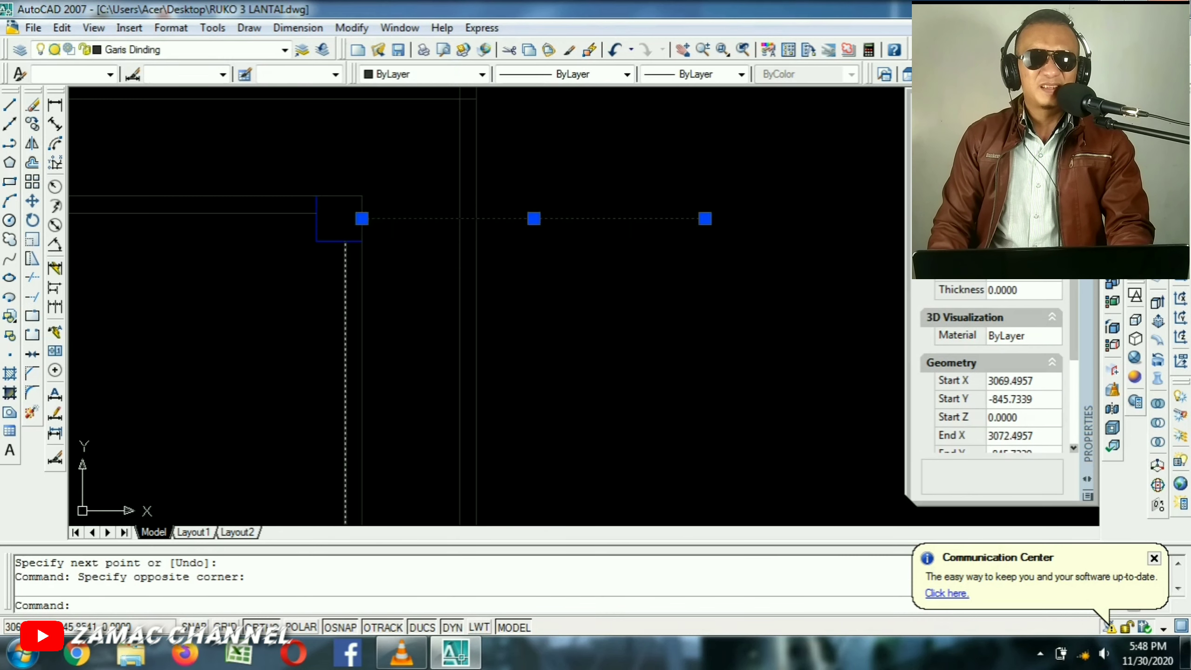
{"action": "middle_click_drag", "start_coordinate": [351, 226], "coordinate": [578, 226]}
{"action": "left_click", "coordinate": [589, 218]}
{"action": "scroll", "coordinate": [281, 240], "scroll_direction": "down", "scroll_amount": 3}
{"action": "middle_click_drag", "start_coordinate": [282, 239], "coordinate": [711, 268]}
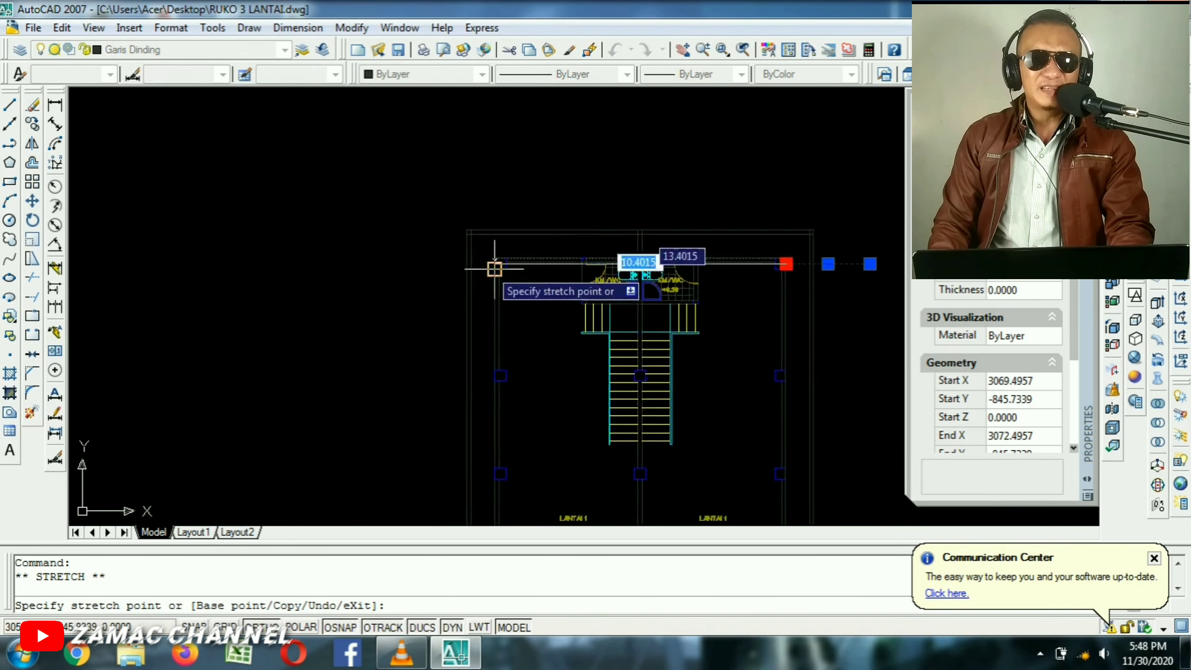
{"action": "scroll", "coordinate": [494, 266], "scroll_direction": "up", "scroll_amount": 3}
{"action": "left_click", "coordinate": [513, 251]}
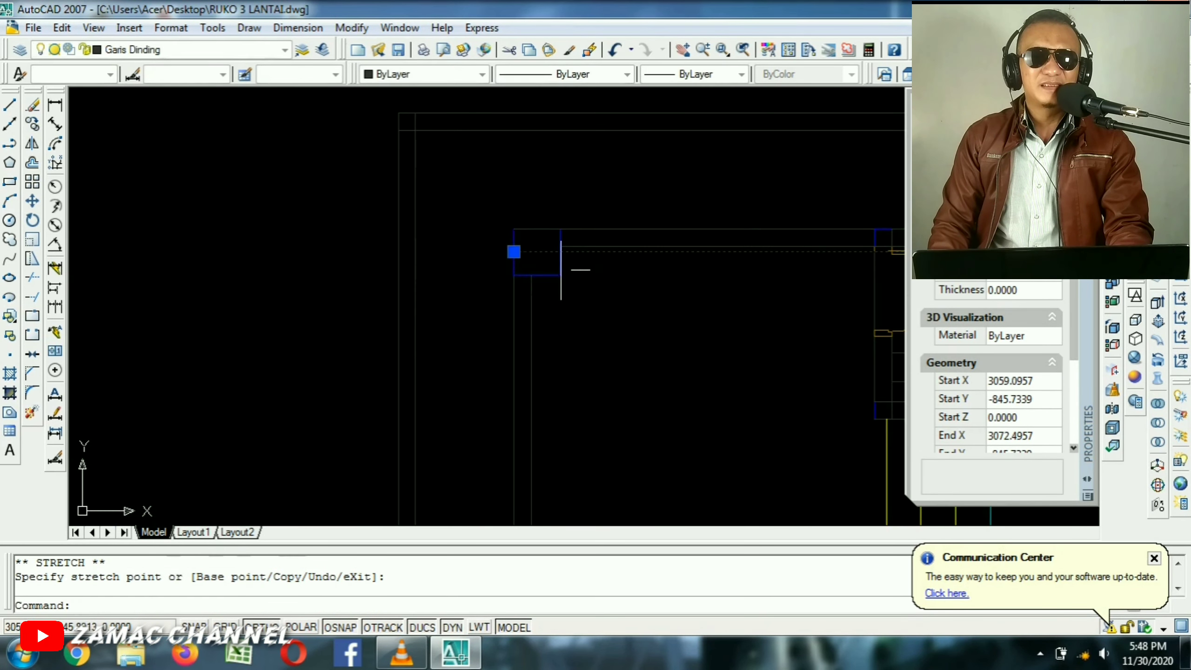
Extend the left end of the horizontal axis line 3 units outward beyond the upper-left corner column.
{"action": "left_click", "coordinate": [513, 252]}
{"action": "type", "text": "3"}
{"action": "key", "text": "Return"}
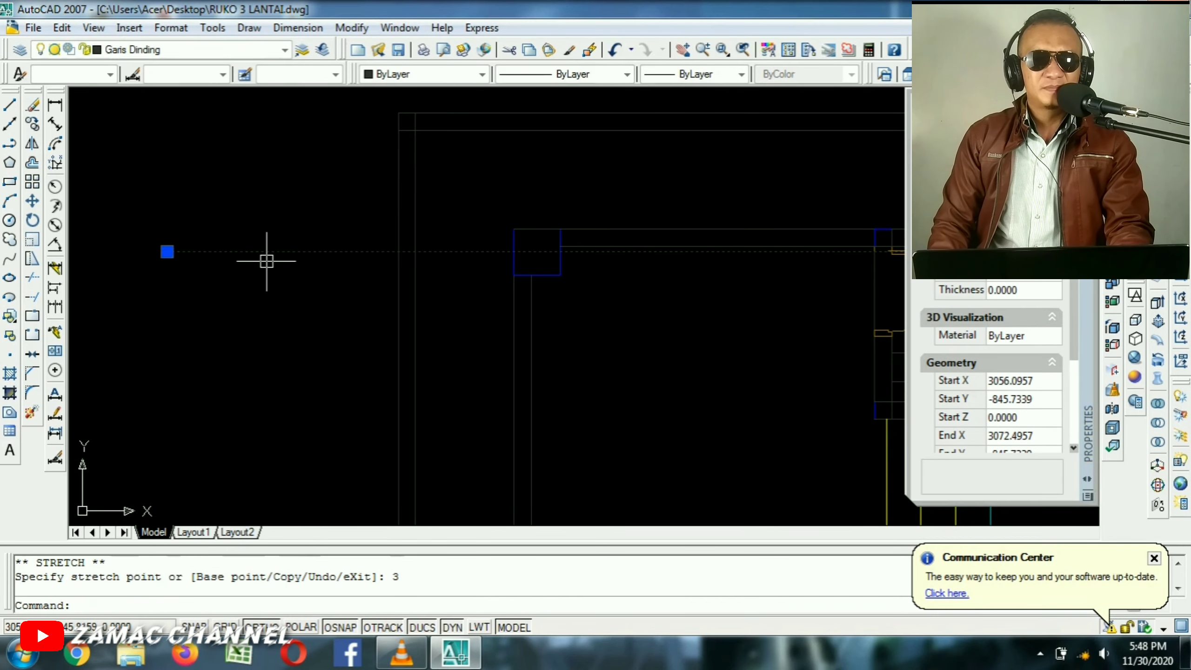
{"action": "key", "text": "Escape"}
Assign the horizontal axis line to the Garis AS layer and adjust its linetype scale so the dash-dot pattern shows.
{"action": "scroll", "coordinate": [403, 261], "scroll_direction": "down", "scroll_amount": 4}
{"action": "scroll", "coordinate": [343, 255], "scroll_direction": "up", "scroll_amount": 3}
{"action": "left_click", "coordinate": [357, 210]}
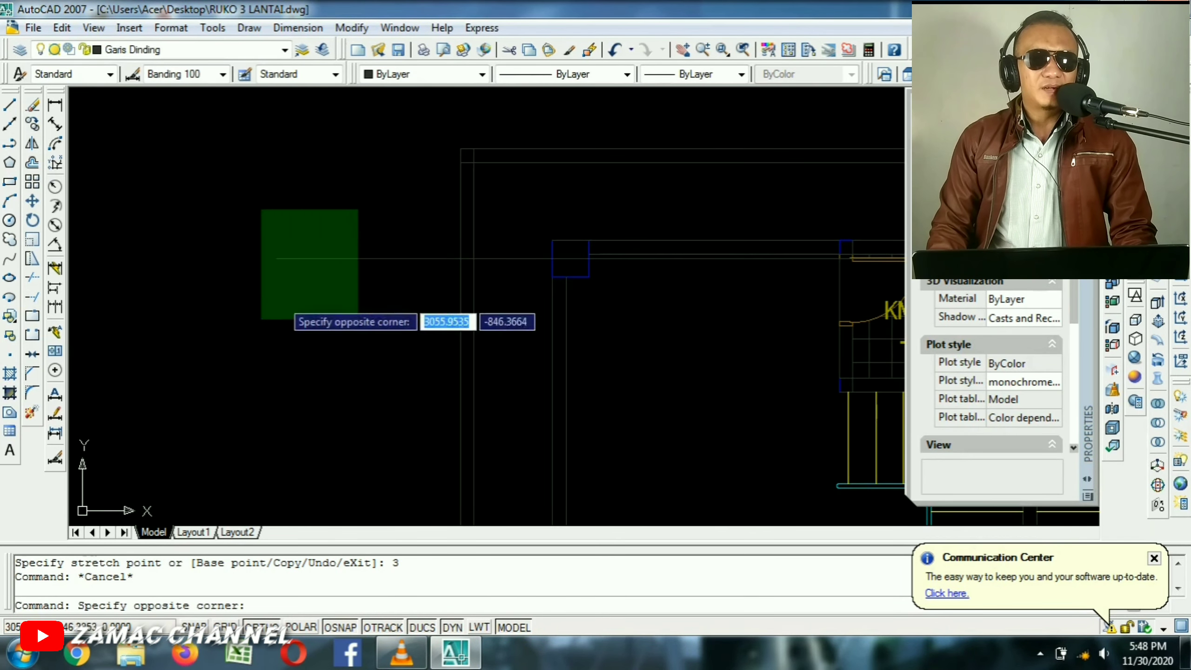
{"action": "left_click", "coordinate": [263, 319]}
{"action": "left_click", "coordinate": [156, 49]}
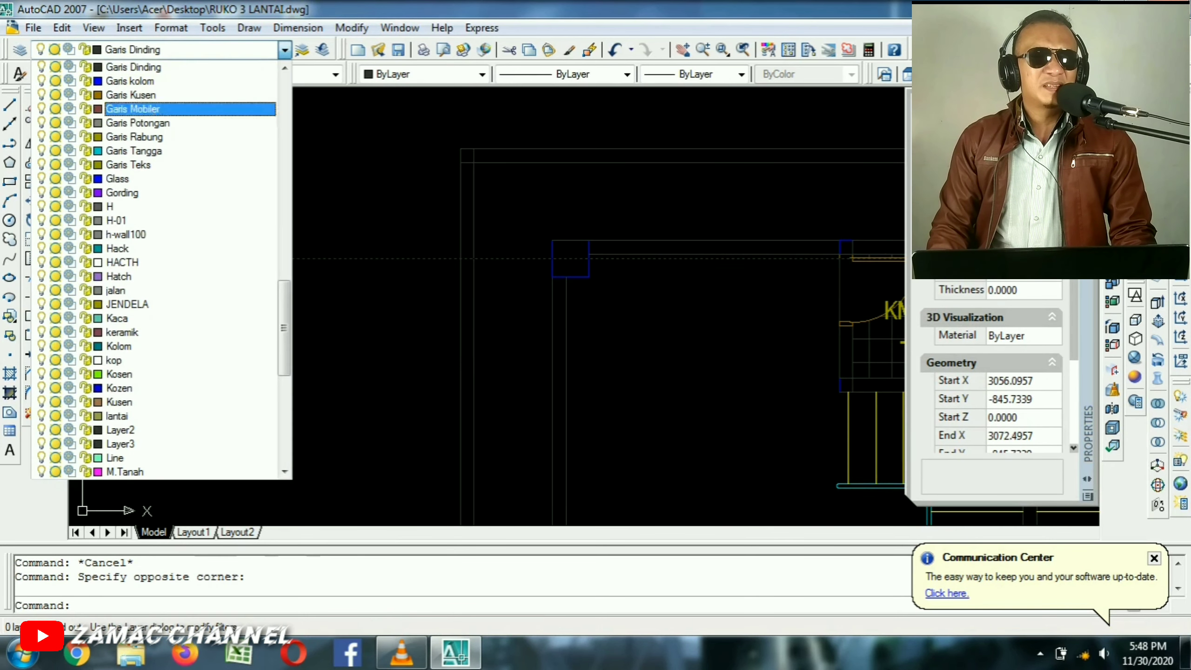
{"action": "scroll", "coordinate": [187, 137], "scroll_direction": "up", "scroll_amount": 3}
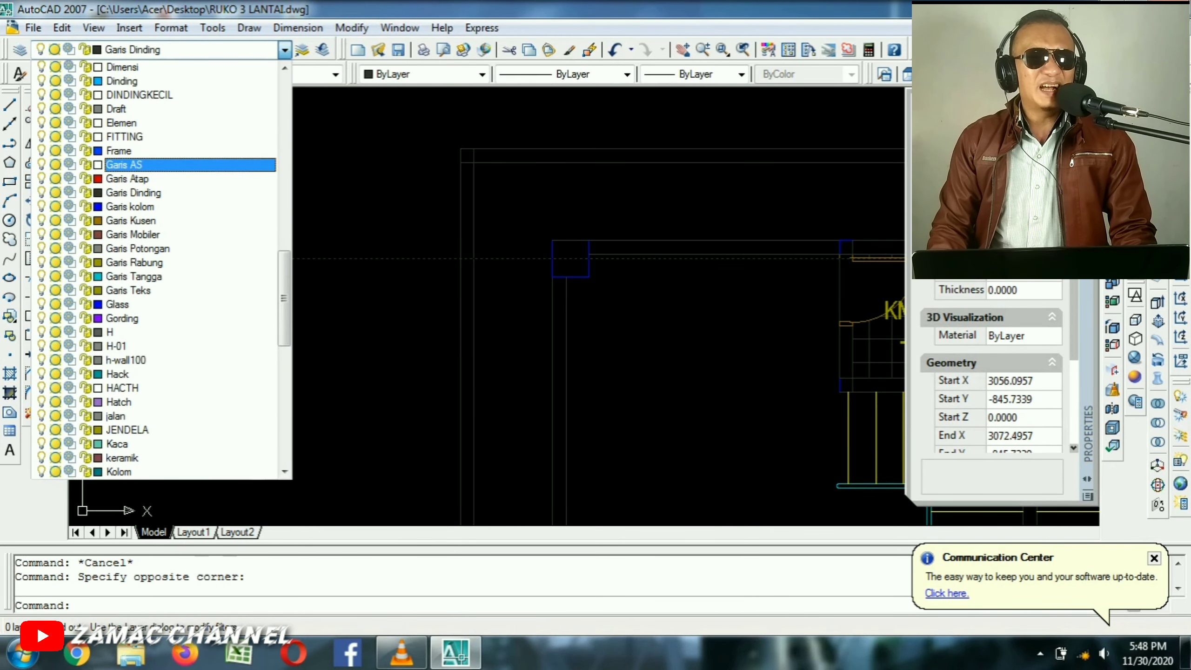
{"action": "scroll", "coordinate": [131, 164], "scroll_direction": "down", "scroll_amount": 2}
{"action": "left_click", "coordinate": [131, 94]}
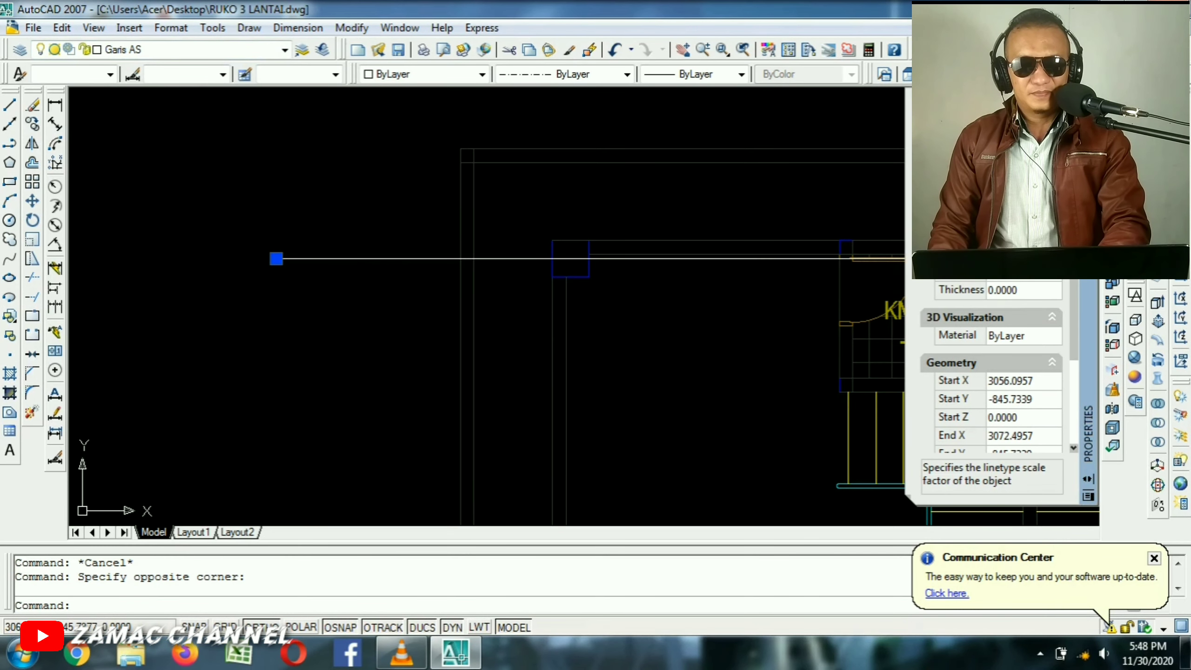
{"action": "key", "text": "Escape"}
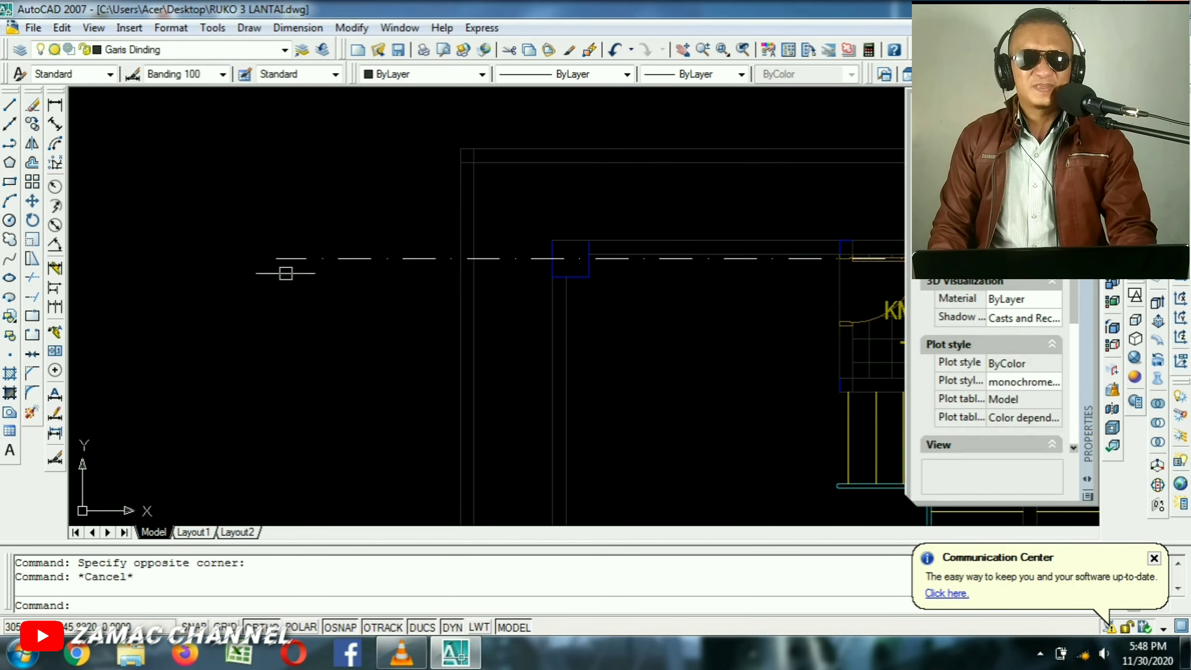
{"action": "scroll", "coordinate": [530, 268], "scroll_direction": "down", "scroll_amount": 3}
{"action": "scroll", "coordinate": [530, 268], "scroll_direction": "up", "scroll_amount": 3}
{"action": "middle_click_drag", "start_coordinate": [618, 266], "coordinate": [398, 219]}
{"action": "scroll", "coordinate": [398, 219], "scroll_direction": "down", "scroll_amount": 4}
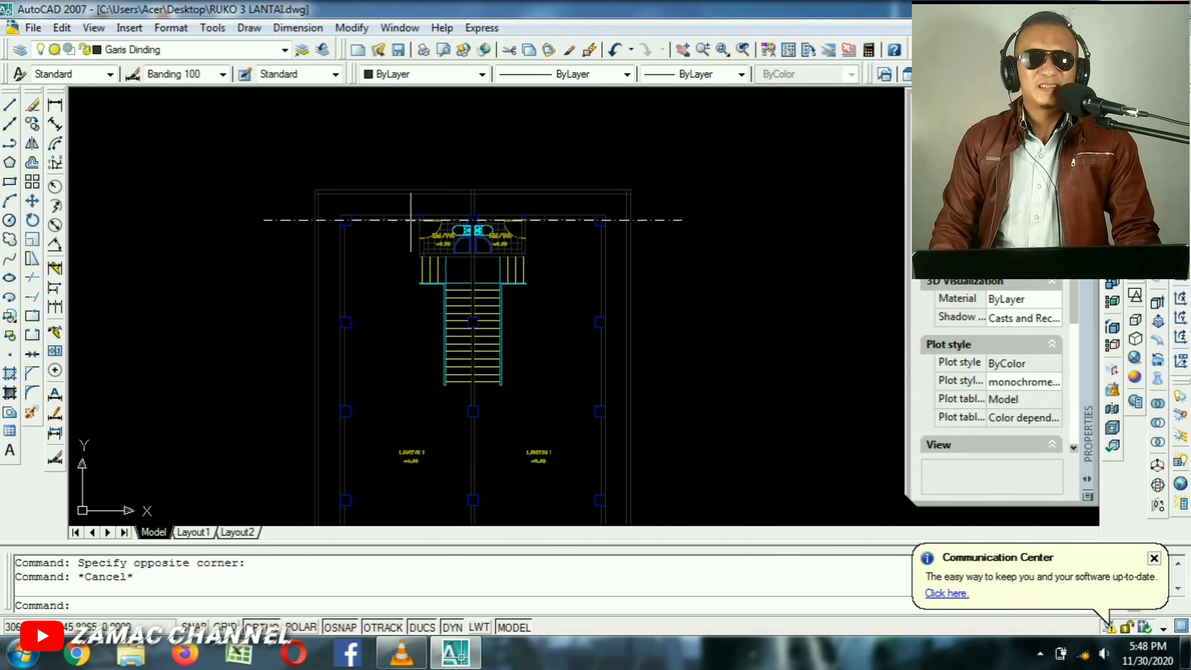
{"action": "scroll", "coordinate": [306, 213], "scroll_direction": "up", "scroll_amount": 3}
{"action": "middle_click_drag", "start_coordinate": [305, 212], "coordinate": [493, 240]}
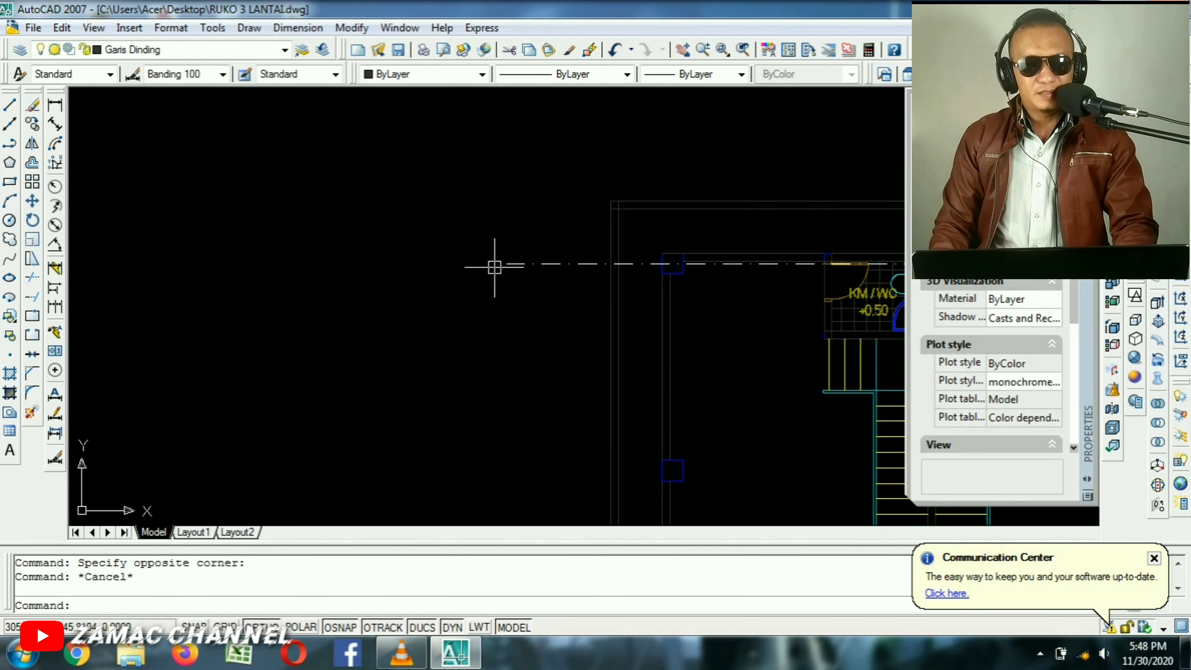
{"action": "type", "text": "c"}
{"action": "key", "text": "Return"}
{"action": "key", "text": "Escape"}
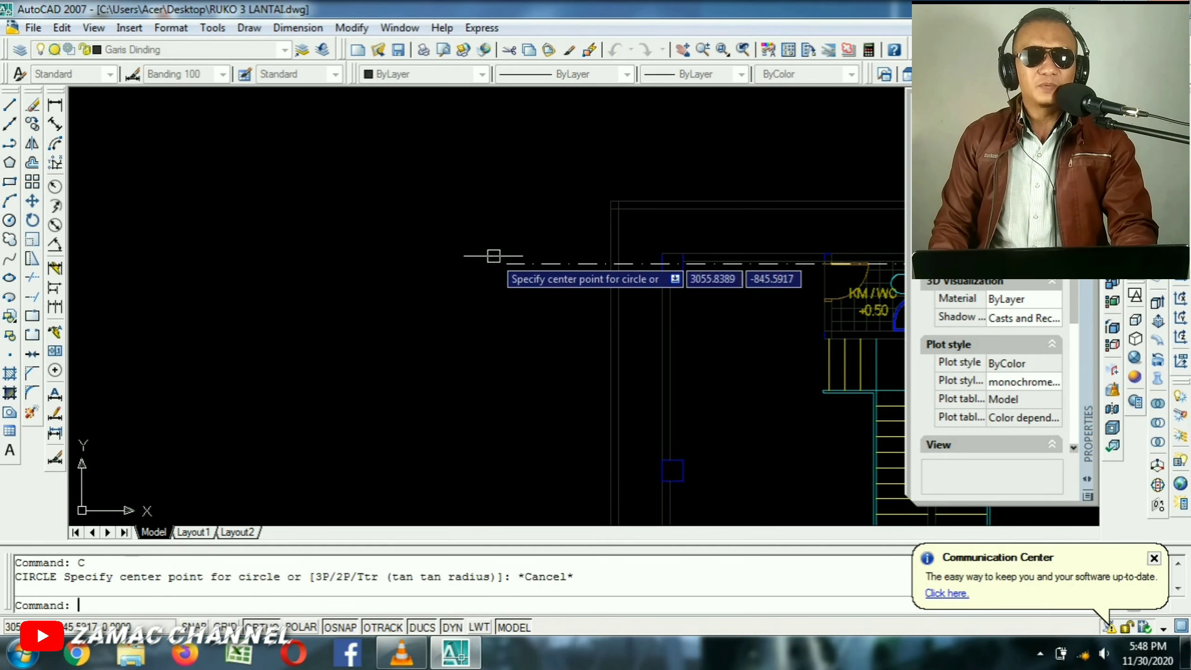
Examine how the lettered and numbered grid bubbles are placed on the axis lines of the finished reference floor plan.
{"action": "scroll", "coordinate": [515, 272], "scroll_direction": "down", "scroll_amount": 6}
{"action": "middle_click_drag", "start_coordinate": [728, 277], "coordinate": [417, 293]}
{"action": "scroll", "coordinate": [811, 202], "scroll_direction": "up", "scroll_amount": 8}
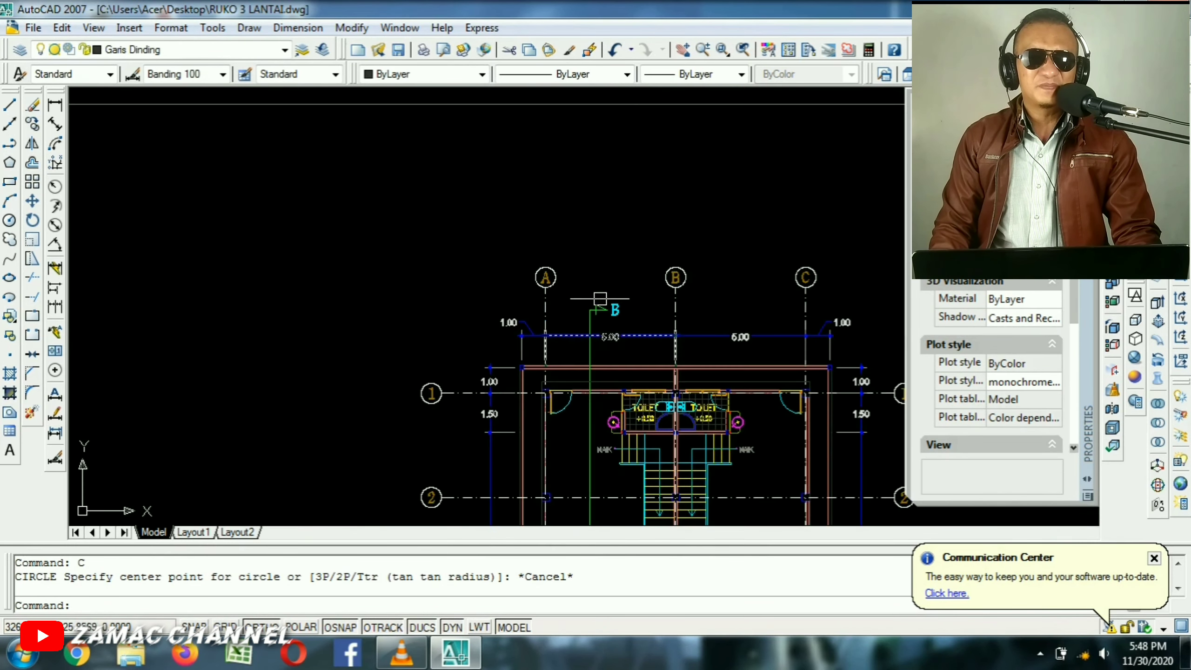
{"action": "scroll", "coordinate": [535, 285], "scroll_direction": "down", "scroll_amount": 6}
{"action": "scroll", "coordinate": [281, 361], "scroll_direction": "up", "scroll_amount": 8}
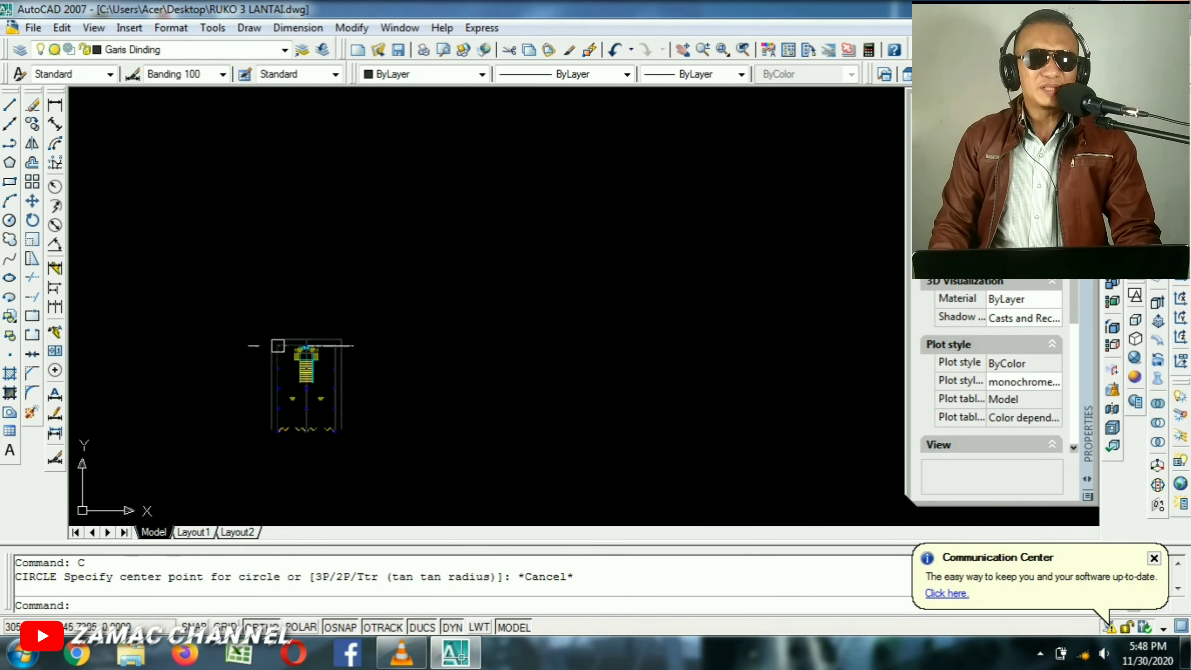
Draw a circle of radius 0.4 centred on the left endpoint of the horizontal axis line.
{"action": "scroll", "coordinate": [452, 325], "scroll_direction": "up", "scroll_amount": 5}
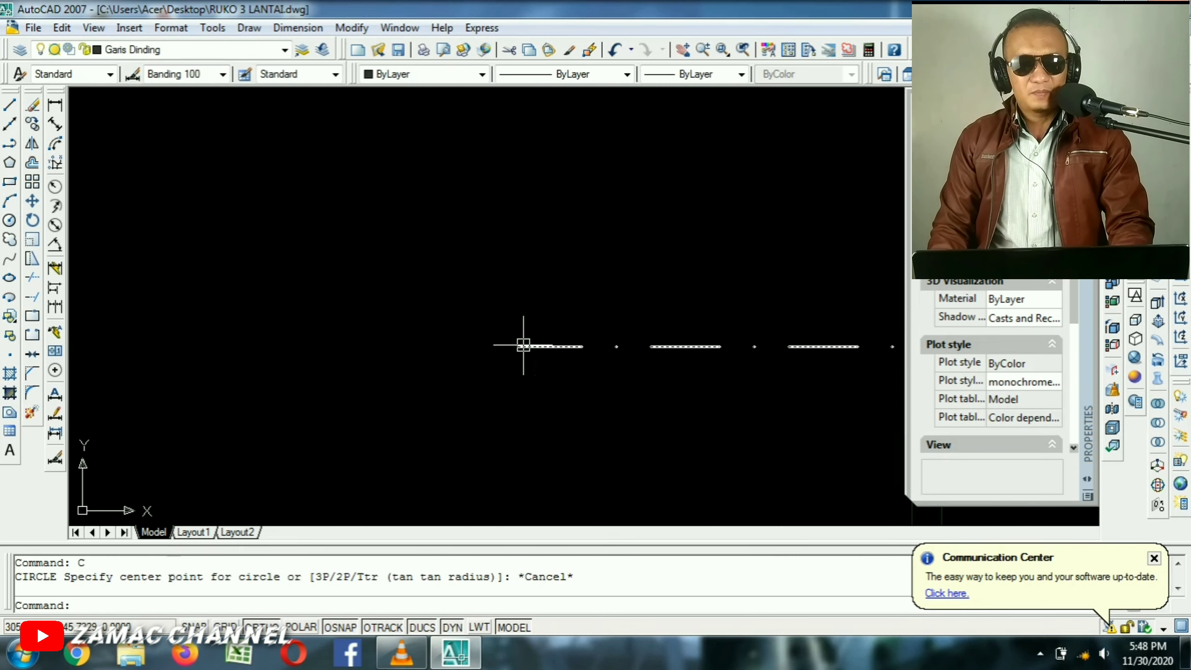
{"action": "type", "text": "C"}
{"action": "key", "text": "Return"}
{"action": "scroll", "coordinate": [453, 385], "scroll_direction": "up", "scroll_amount": 3}
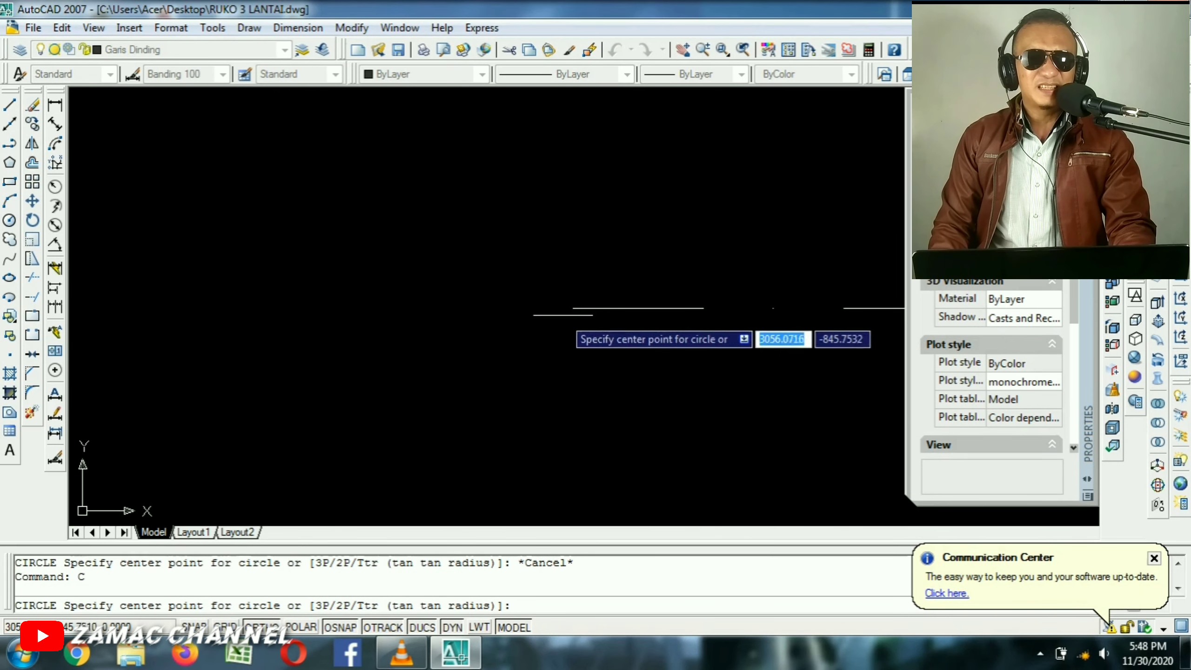
{"action": "left_click", "coordinate": [573, 308]}
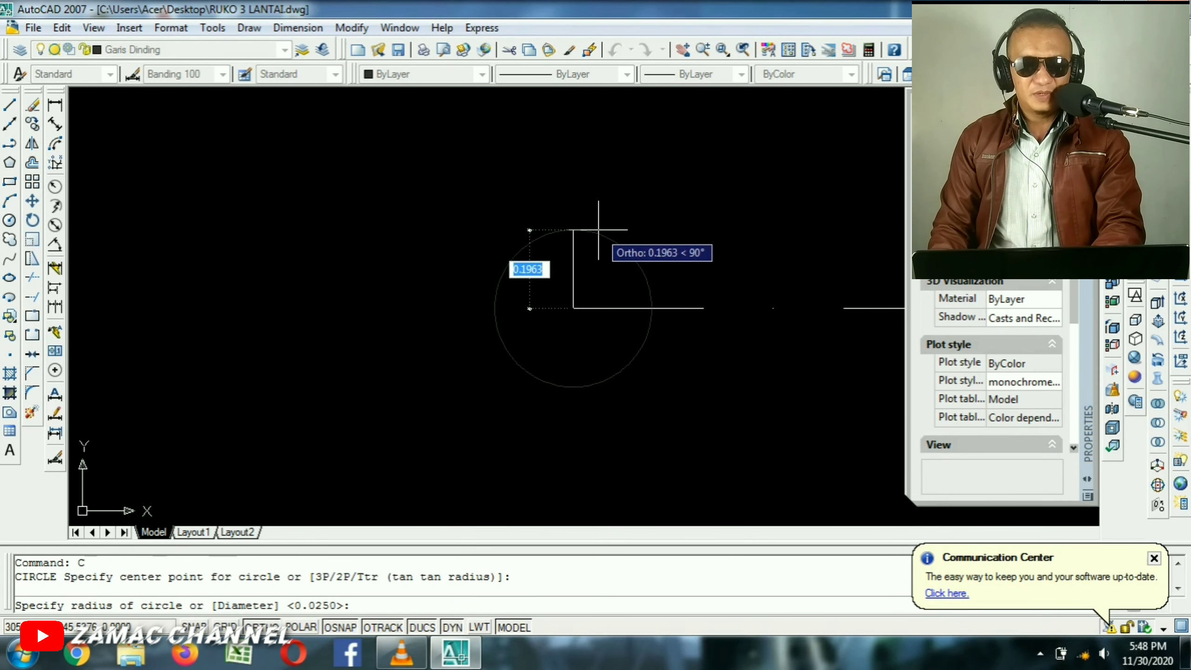
{"action": "type", "text": ".4"}
{"action": "key", "text": "Return"}
{"action": "scroll", "coordinate": [604, 239], "scroll_direction": "down", "scroll_amount": 3}
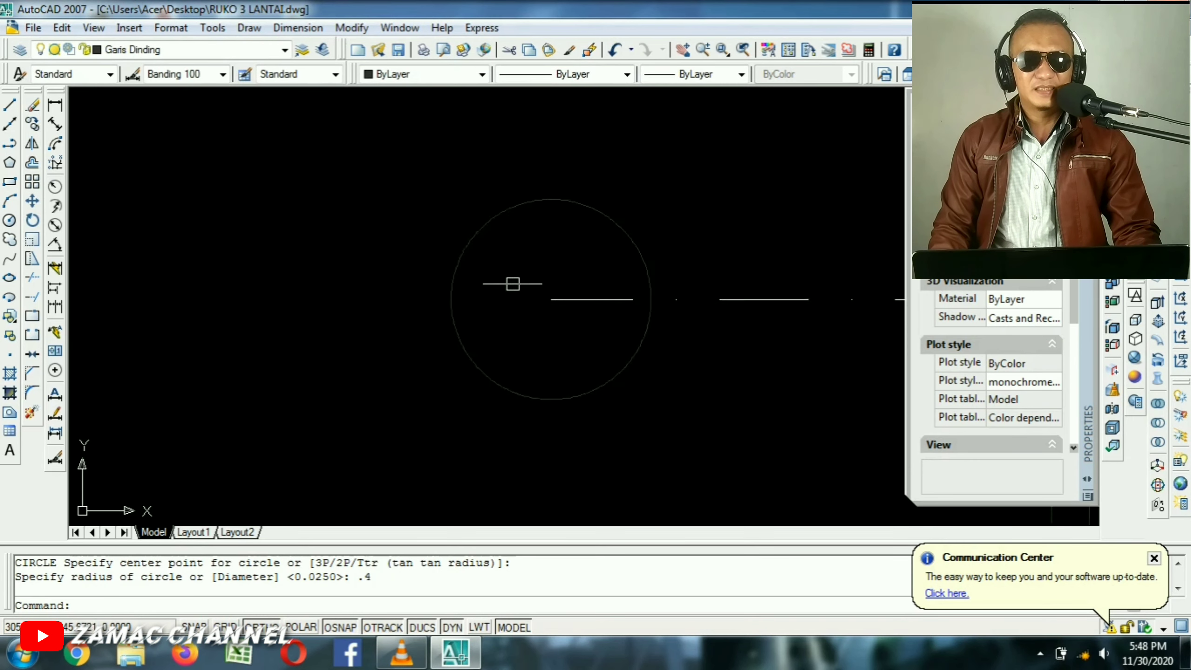
Assign the grid bubble circle to the Garis AS layer.
{"action": "left_click", "coordinate": [679, 283]}
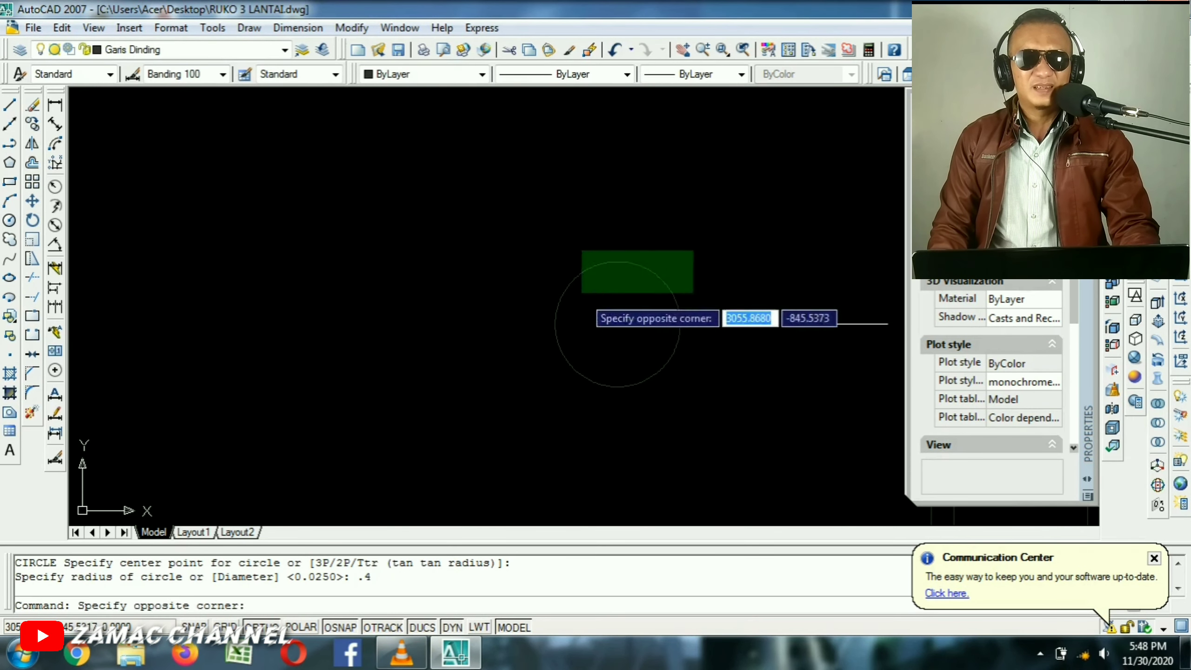
{"action": "left_click", "coordinate": [582, 293]}
{"action": "left_click", "coordinate": [253, 50]}
{"action": "scroll", "coordinate": [155, 234], "scroll_direction": "up", "scroll_amount": 5}
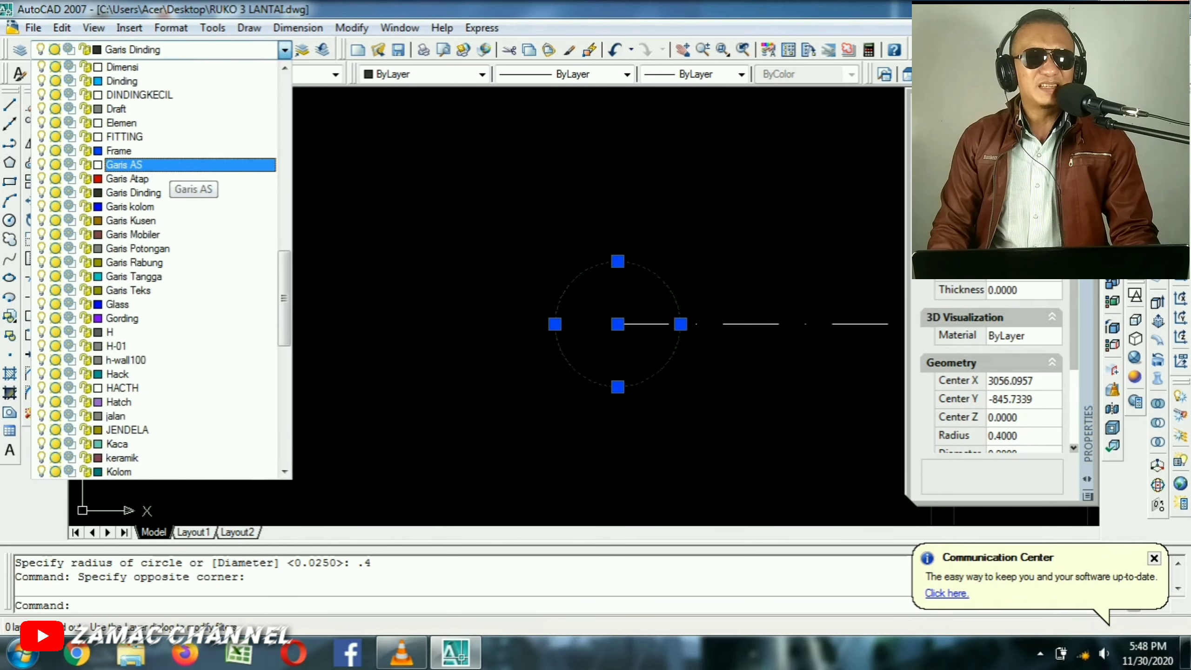
{"action": "left_click", "coordinate": [155, 164]}
{"action": "key", "text": "Escape"}
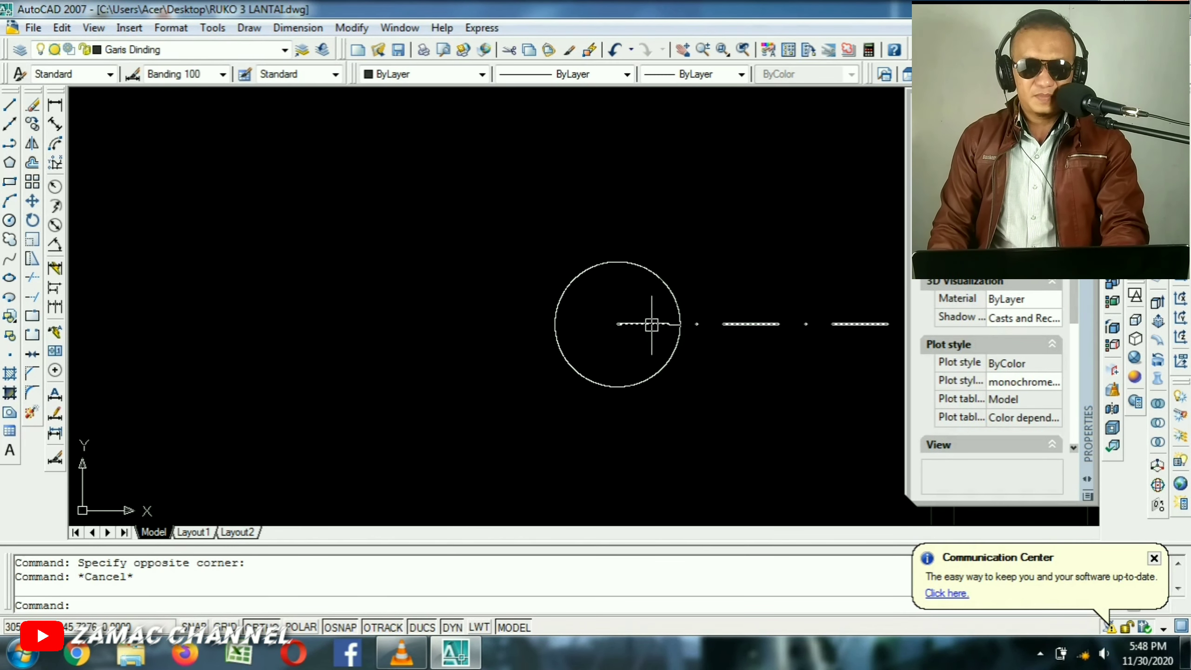
Move the grid bubble circle by its right quadrant onto the left endpoint of the axis line.
{"action": "type", "text": "m"}
{"action": "key", "text": "Return"}
{"action": "left_click", "coordinate": [733, 293]}
{"action": "left_click", "coordinate": [594, 268]}
{"action": "scroll", "coordinate": [678, 326], "scroll_direction": "up", "scroll_amount": 3}
{"action": "key", "text": "Return"}
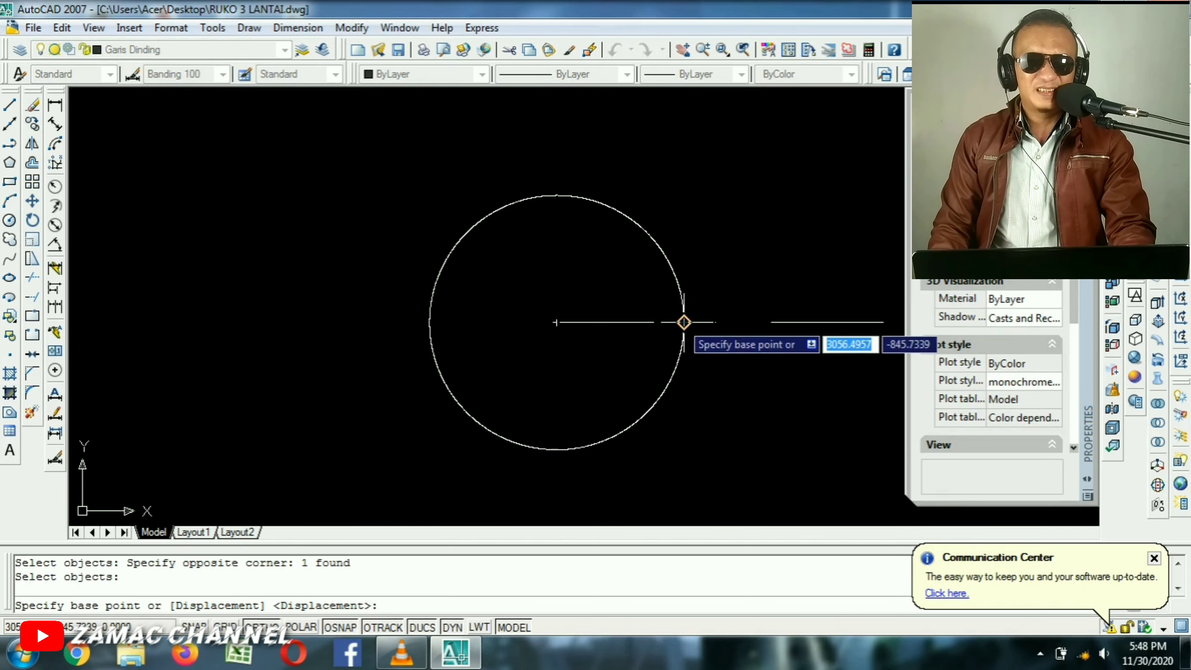
{"action": "left_click", "coordinate": [683, 322]}
{"action": "scroll", "coordinate": [558, 319], "scroll_direction": "down", "scroll_amount": 4}
{"action": "left_click", "coordinate": [565, 252]}
{"action": "scroll", "coordinate": [625, 309], "scroll_direction": "down", "scroll_amount": 3}
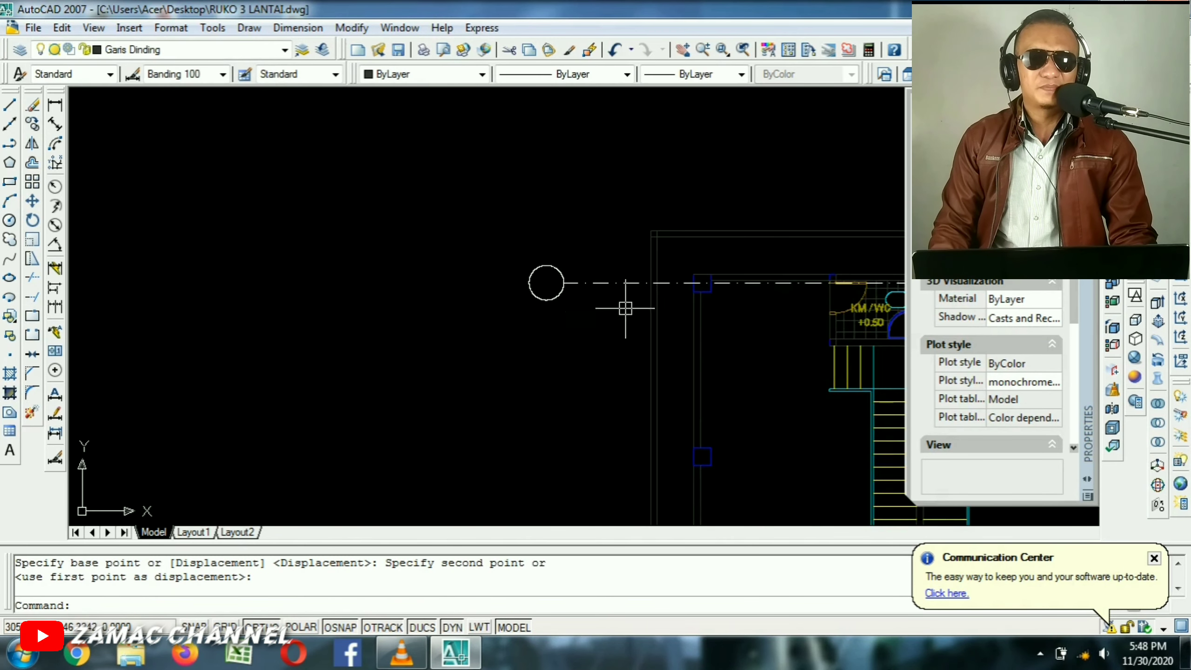
Add the multiline text "1" in Arial Narrow at height 0.5 inside the grid bubble circle.
{"action": "scroll", "coordinate": [513, 287], "scroll_direction": "up", "scroll_amount": 4}
{"action": "scroll", "coordinate": [469, 288], "scroll_direction": "up", "scroll_amount": 3}
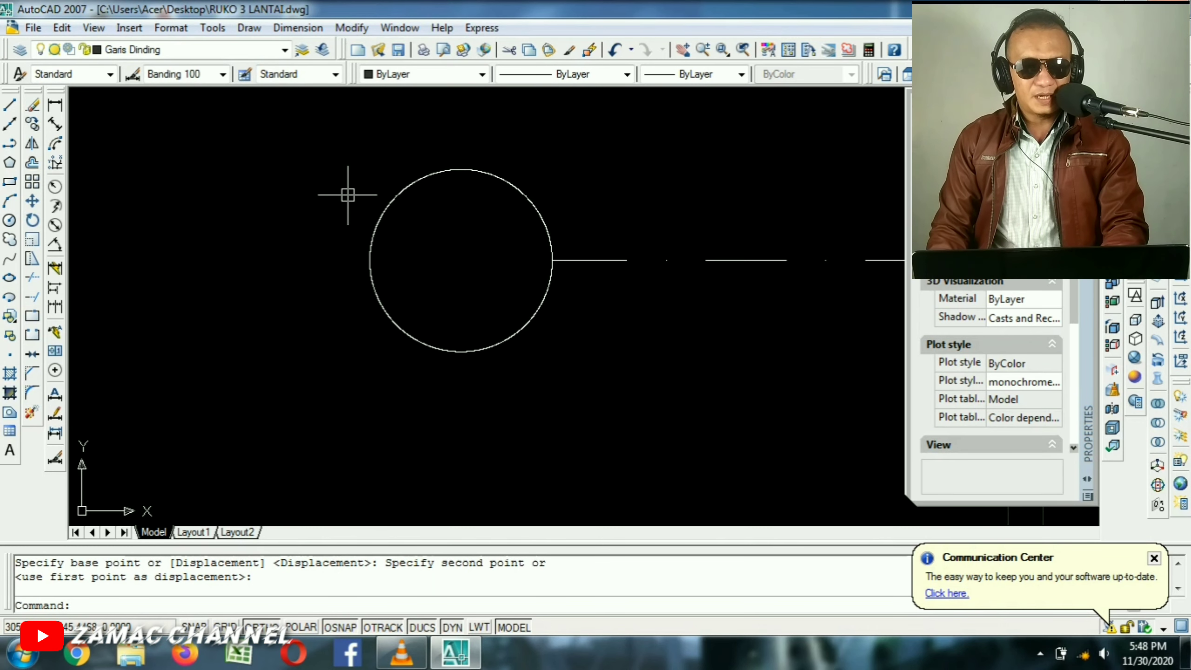
{"action": "type", "text": "T"}
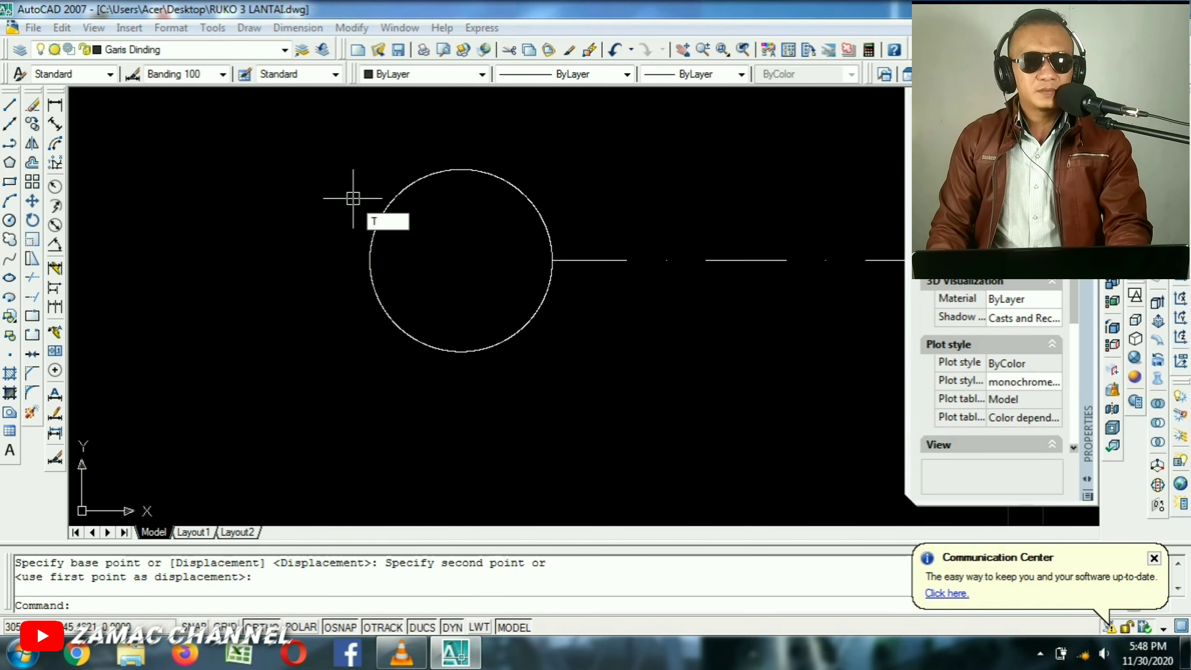
{"action": "key", "text": "Return"}
{"action": "left_click", "coordinate": [404, 219]}
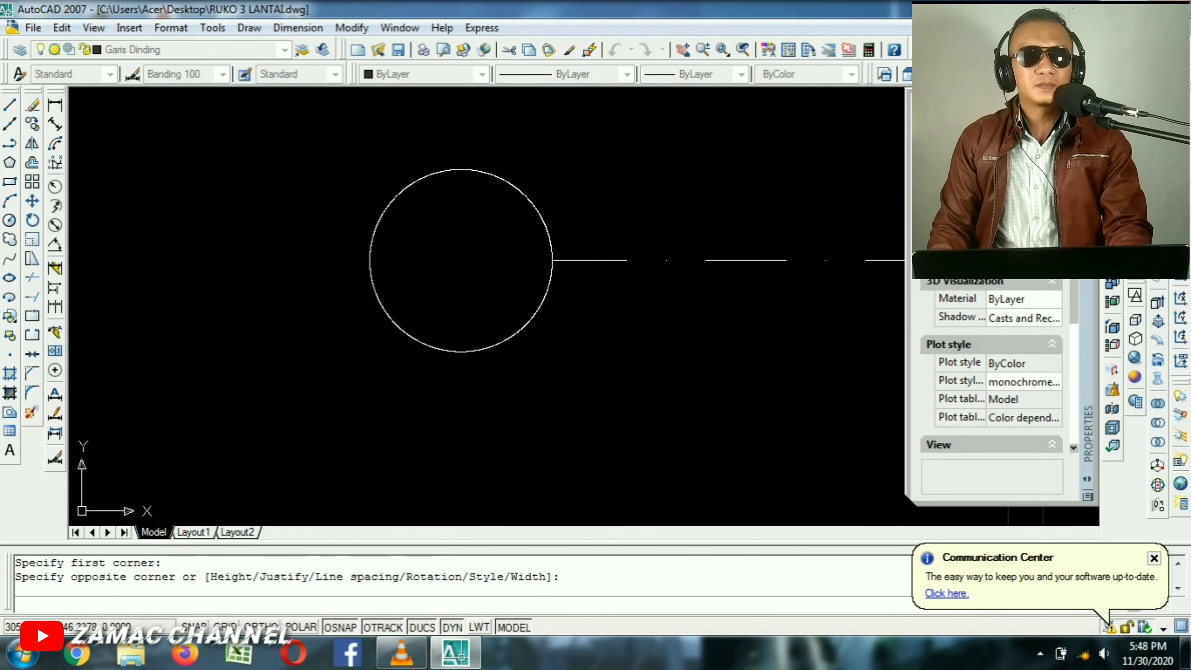
{"action": "left_click", "coordinate": [654, 376]}
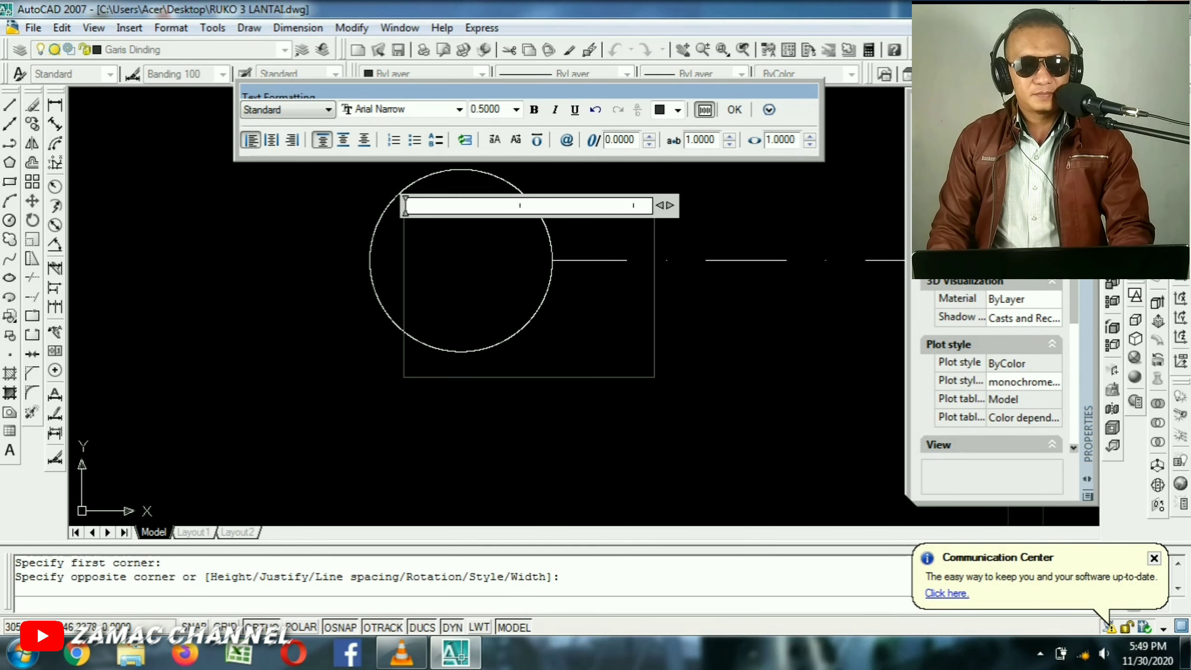
{"action": "type", "text": "1"}
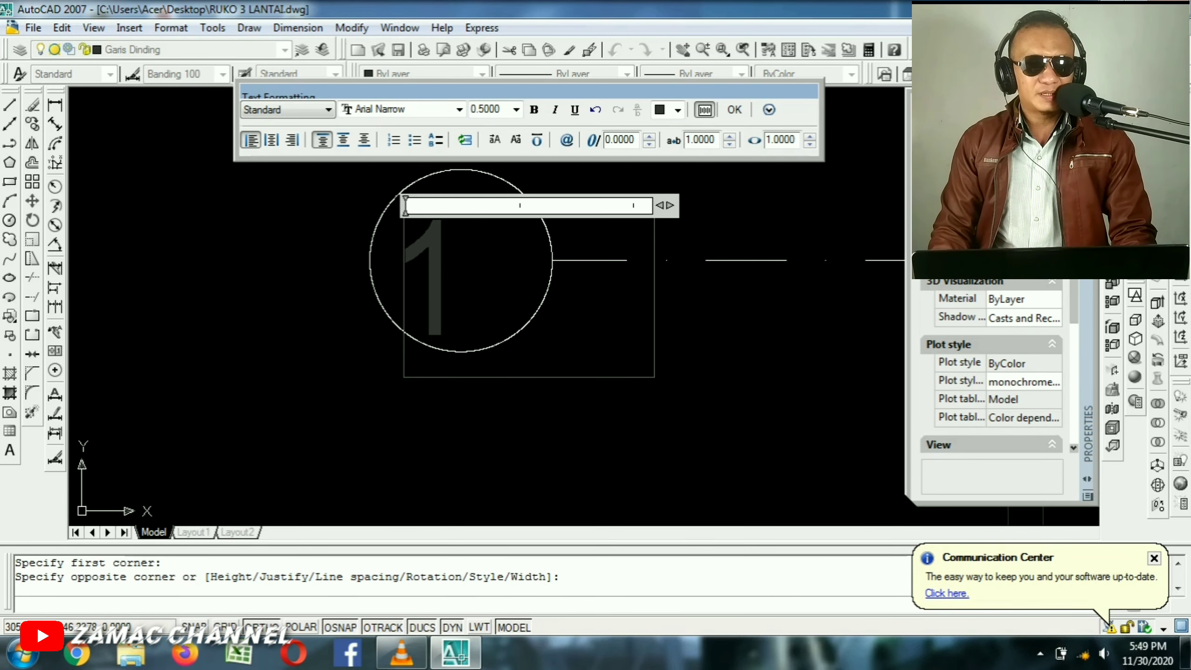
{"action": "left_click", "coordinate": [389, 277]}
Move the number 1 freely, with Ortho off, to the centre of the grid bubble circle.
{"action": "middle_click_drag", "start_coordinate": [421, 268], "coordinate": [488, 277]}
{"action": "type", "text": "m"}
{"action": "left_click", "coordinate": [562, 226]}
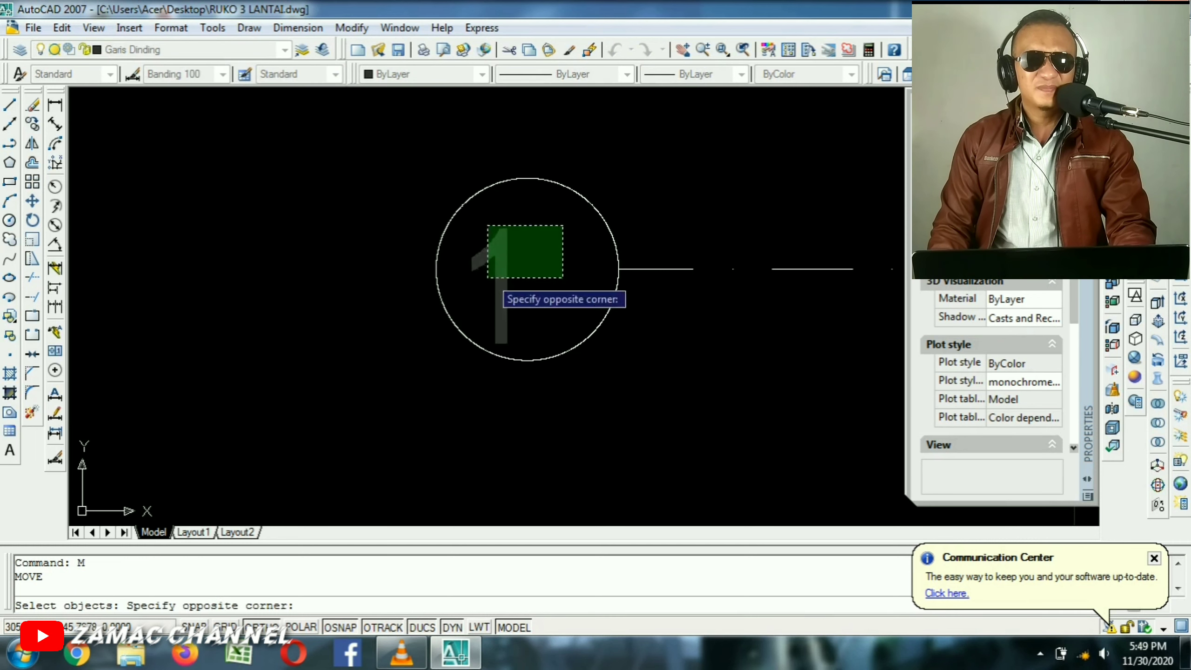
{"action": "left_click", "coordinate": [486, 276]}
{"action": "key", "text": "Return"}
{"action": "left_click", "coordinate": [231, 390]}
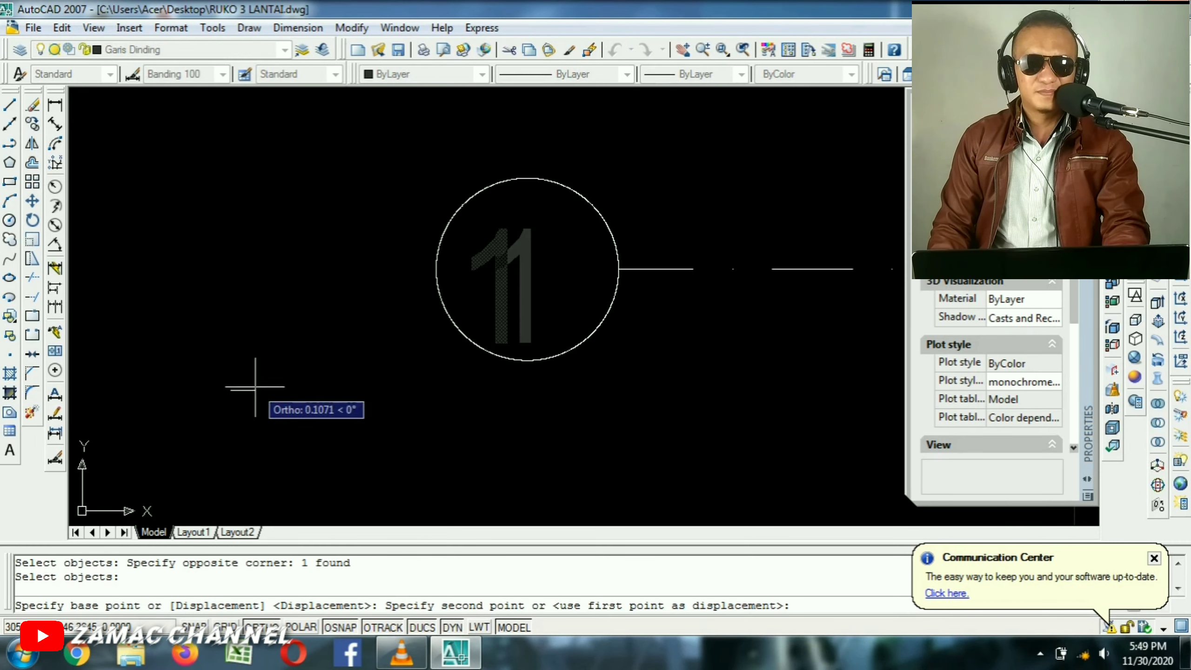
{"action": "key", "text": "F8"}
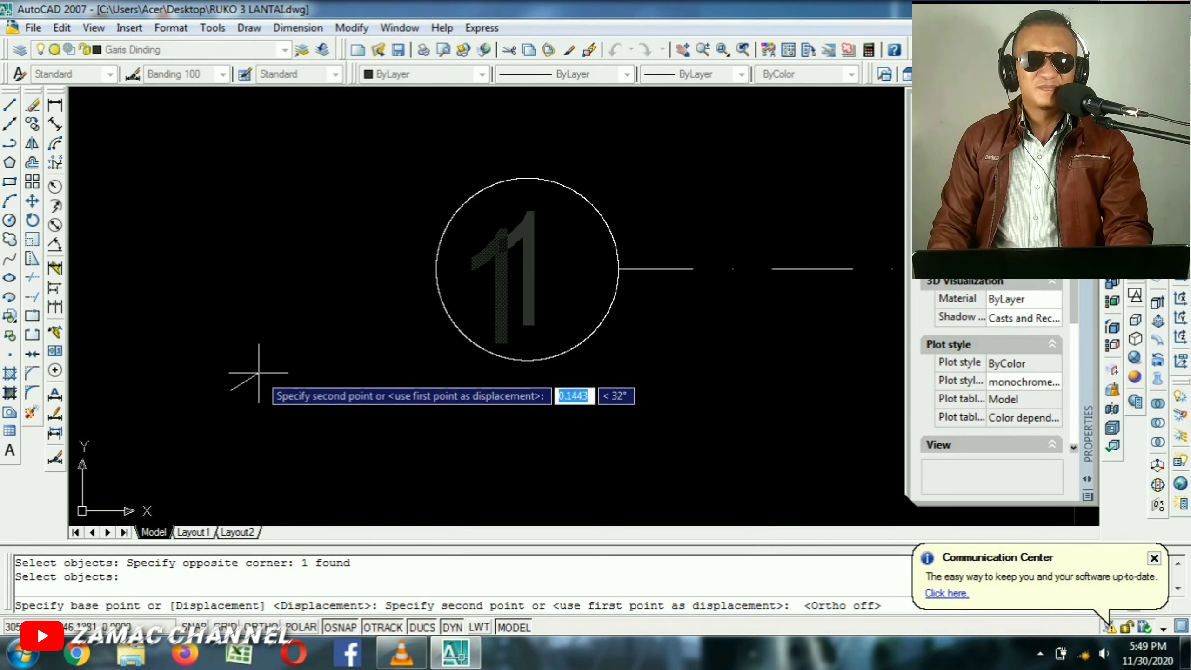
{"action": "left_click", "coordinate": [262, 373]}
Assign the bubble number to the Garis AS layer and turn Ortho back on.
{"action": "left_click", "coordinate": [547, 257]}
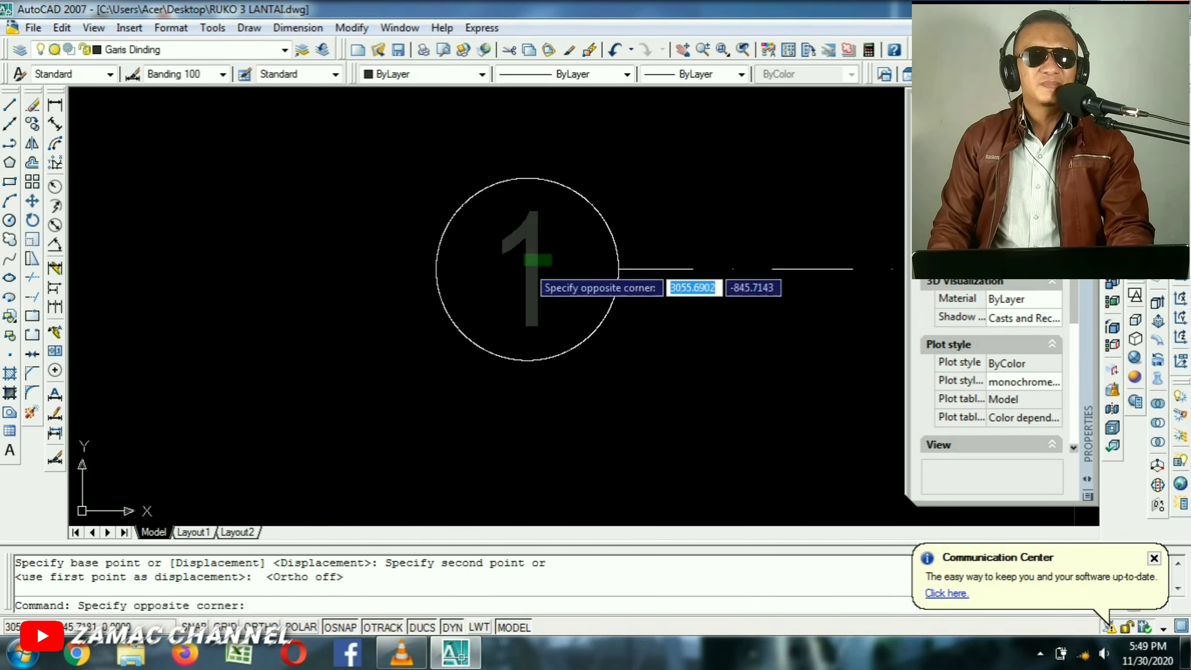
{"action": "left_click", "coordinate": [526, 263]}
{"action": "left_click", "coordinate": [285, 49]}
{"action": "scroll", "coordinate": [141, 192], "scroll_direction": "up", "scroll_amount": 5}
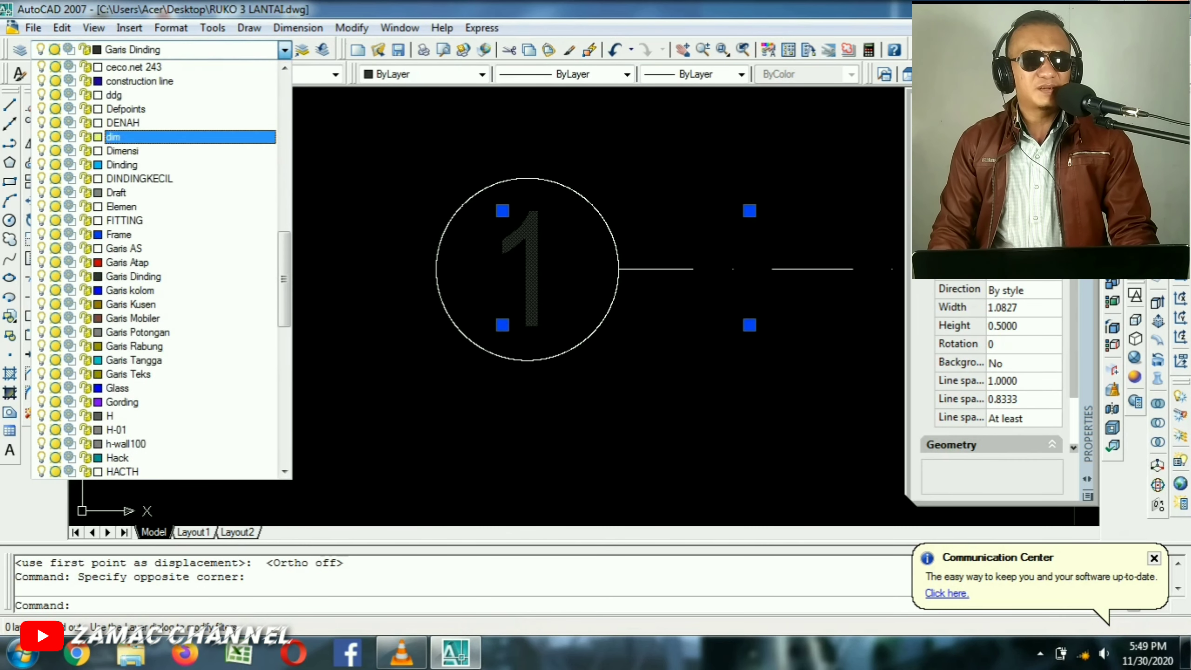
{"action": "left_click", "coordinate": [124, 248]}
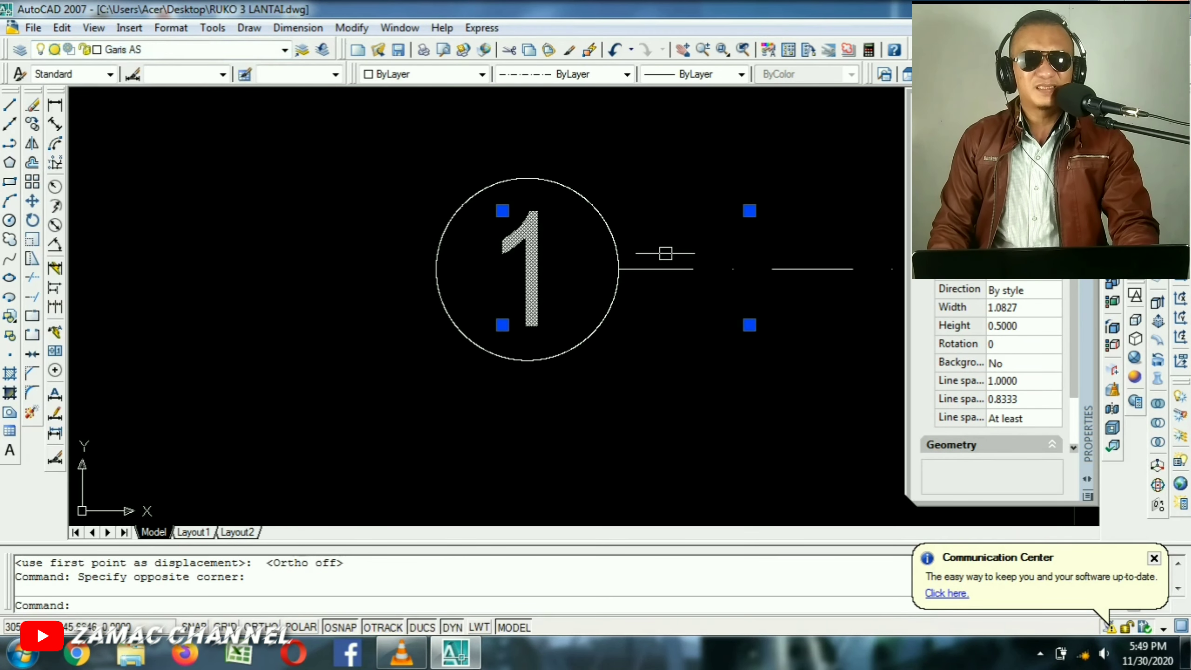
{"action": "key", "text": "F8"}
{"action": "key", "text": "Escape"}
Copy the axis line with its numbered bubble straight down onto the second and third column rows.
{"action": "scroll", "coordinate": [255, 271], "scroll_direction": "down", "scroll_amount": 4}
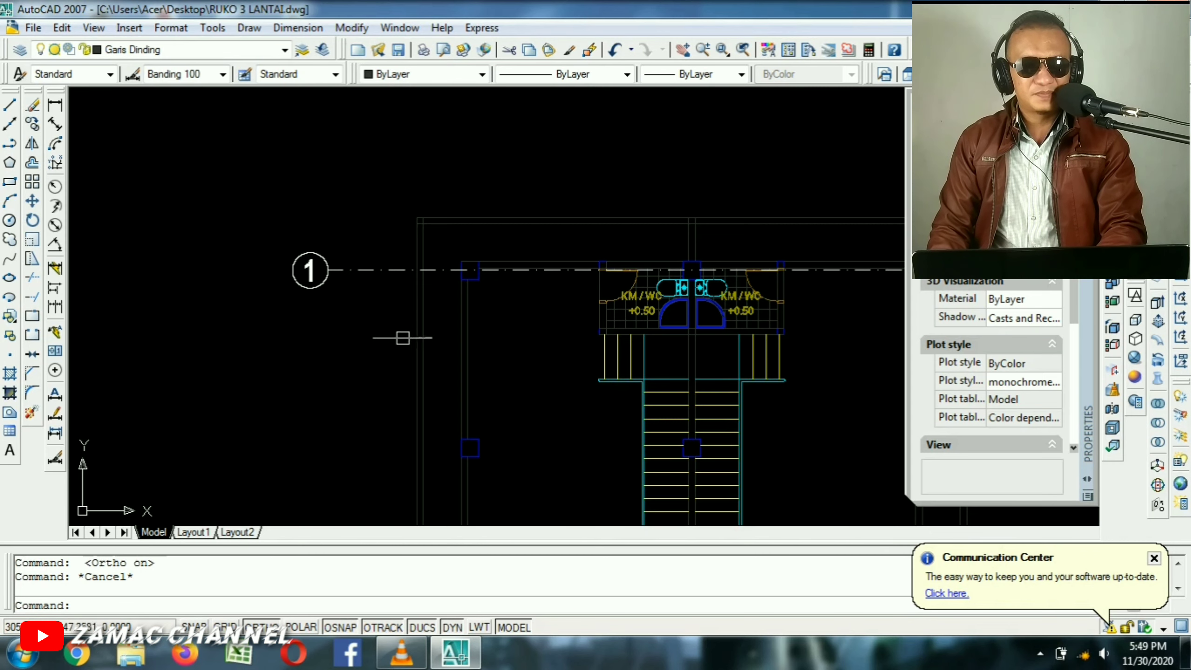
{"action": "scroll", "coordinate": [402, 338], "scroll_direction": "down", "scroll_amount": 3}
{"action": "scroll", "coordinate": [347, 211], "scroll_direction": "up", "scroll_amount": 3}
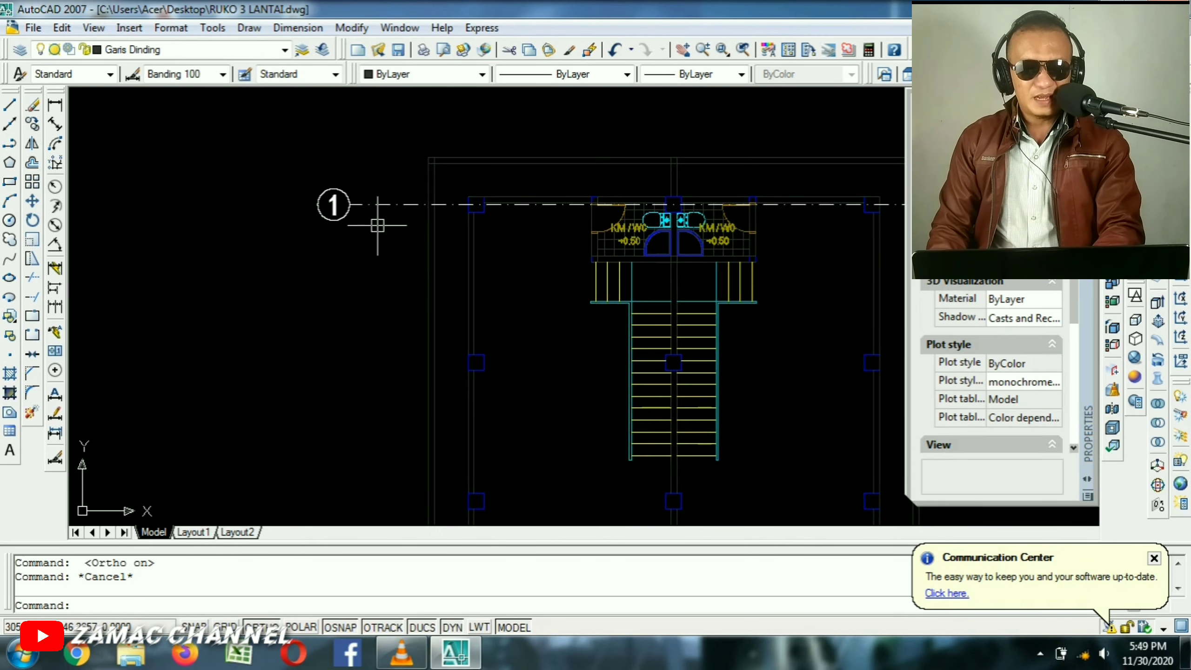
{"action": "type", "text": "co"}
{"action": "key", "text": "Return"}
{"action": "left_click", "coordinate": [390, 148]}
{"action": "left_click", "coordinate": [269, 281]}
{"action": "scroll", "coordinate": [443, 209], "scroll_direction": "up", "scroll_amount": 2}
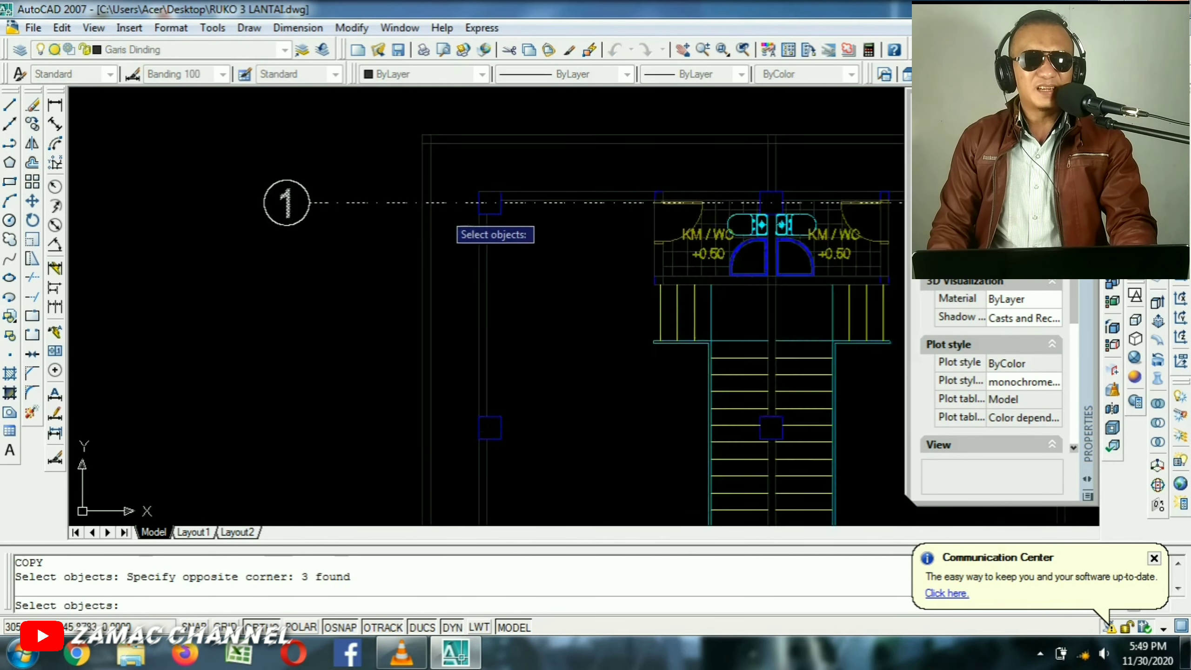
{"action": "scroll", "coordinate": [496, 211], "scroll_direction": "up", "scroll_amount": 3}
{"action": "key", "text": "Return"}
{"action": "left_click", "coordinate": [532, 194]}
{"action": "scroll", "coordinate": [532, 194], "scroll_direction": "down", "scroll_amount": 5}
{"action": "left_click", "coordinate": [532, 347]}
{"action": "scroll", "coordinate": [538, 497], "scroll_direction": "up", "scroll_amount": 6}
{"action": "left_click", "coordinate": [510, 356]}
Place further copies of the axis line and bubble on the fourth and fifth column rows.
{"action": "scroll", "coordinate": [519, 200], "scroll_direction": "down", "scroll_amount": 6}
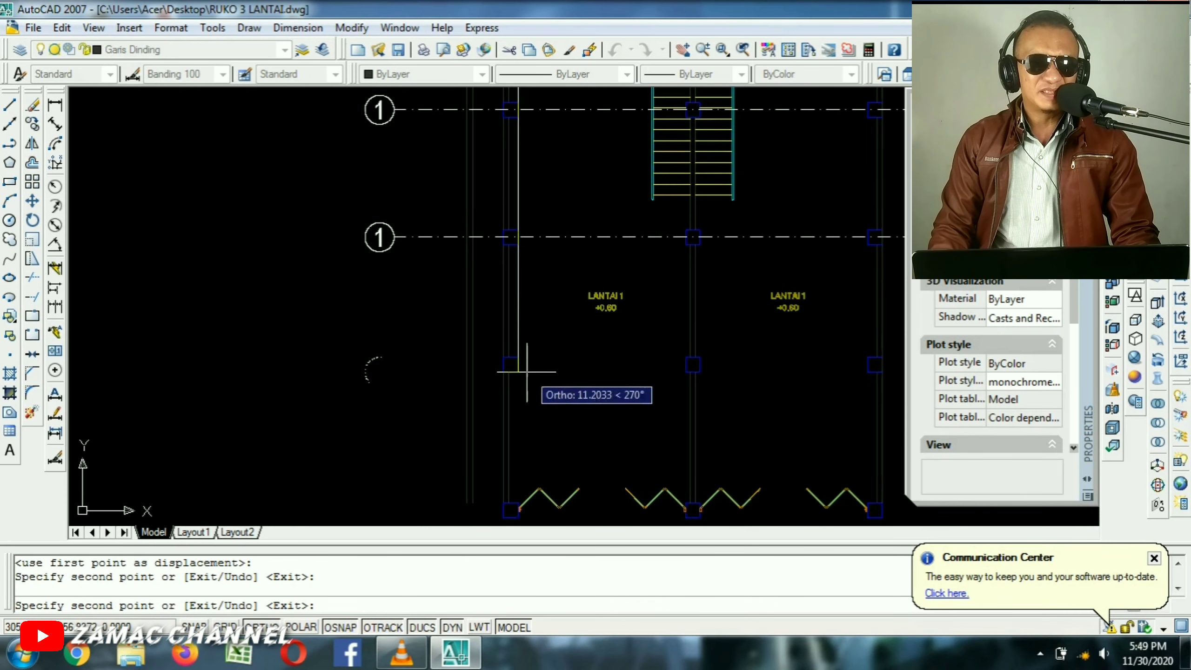
{"action": "scroll", "coordinate": [532, 379], "scroll_direction": "up", "scroll_amount": 6}
{"action": "left_click", "coordinate": [471, 311]}
{"action": "scroll", "coordinate": [520, 170], "scroll_direction": "down", "scroll_amount": 4}
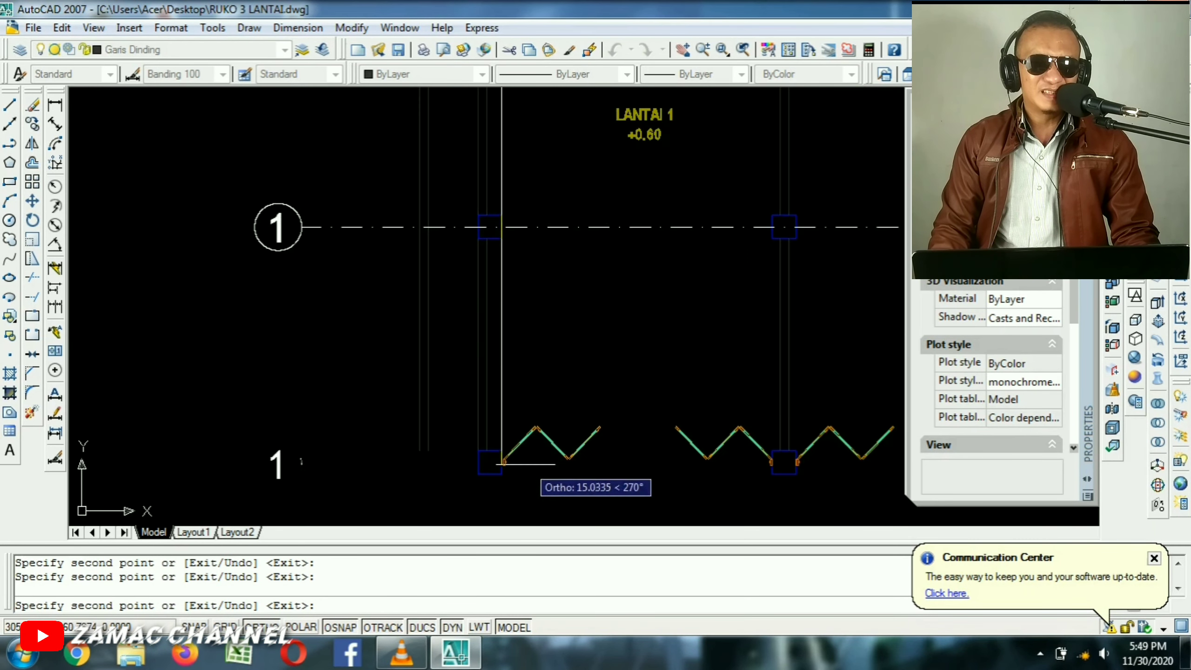
{"action": "scroll", "coordinate": [465, 427], "scroll_direction": "up", "scroll_amount": 6}
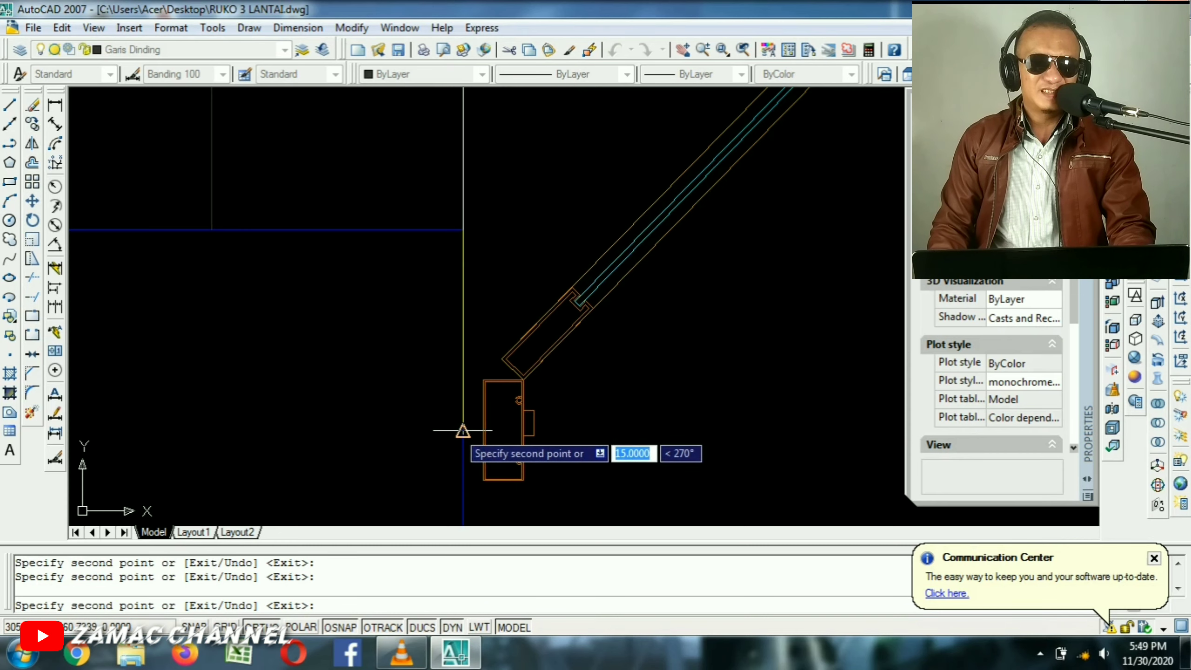
{"action": "left_click", "coordinate": [463, 430]}
{"action": "scroll", "coordinate": [502, 310], "scroll_direction": "down", "scroll_amount": 10}
{"action": "key", "text": "Return"}
Change the number in the second row's grid bubble to 2.
{"action": "scroll", "coordinate": [460, 140], "scroll_direction": "up", "scroll_amount": 3}
{"action": "middle_click_drag", "start_coordinate": [576, 339], "coordinate": [615, 263]}
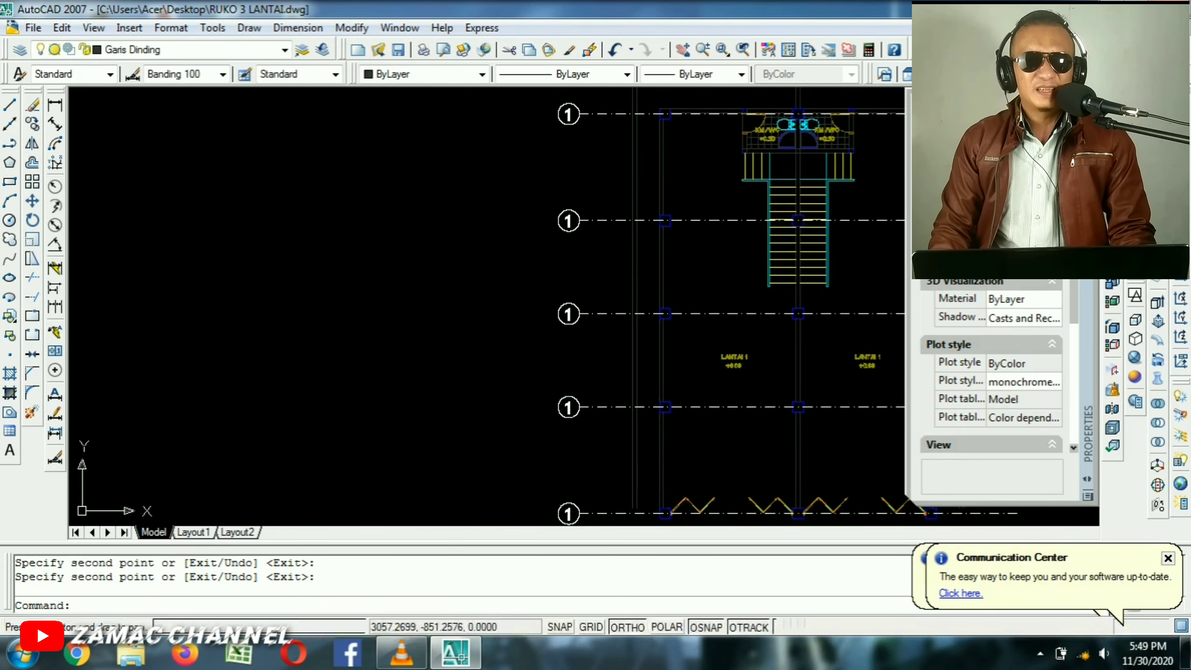
{"action": "scroll", "coordinate": [562, 237], "scroll_direction": "up", "scroll_amount": 3}
{"action": "middle_click_drag", "start_coordinate": [582, 175], "coordinate": [567, 326]}
{"action": "scroll", "coordinate": [568, 325], "scroll_direction": "up", "scroll_amount": 4}
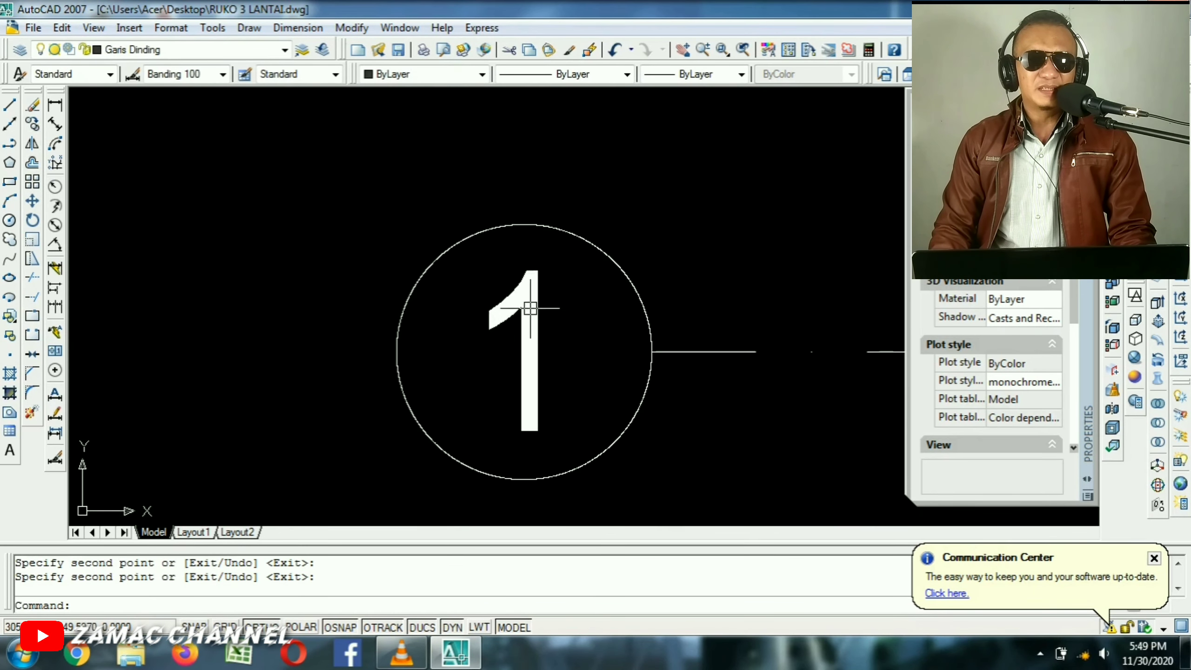
{"action": "double_click", "coordinate": [531, 308]}
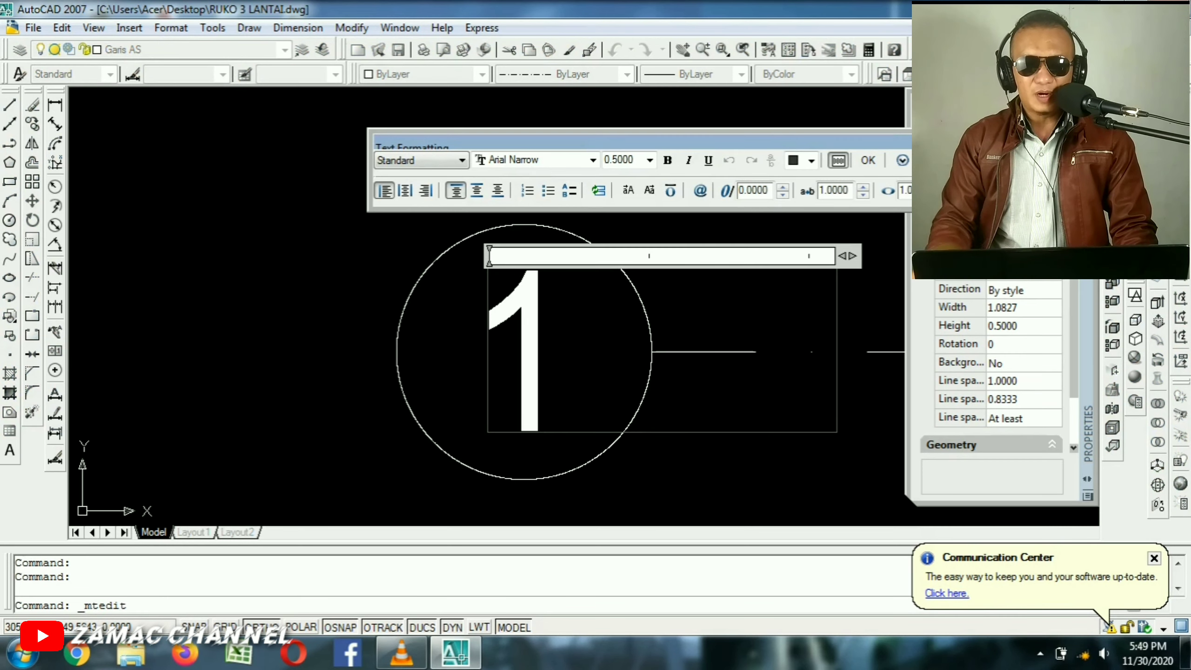
{"action": "key", "text": "BackSpace"}
{"action": "type", "text": "2"}
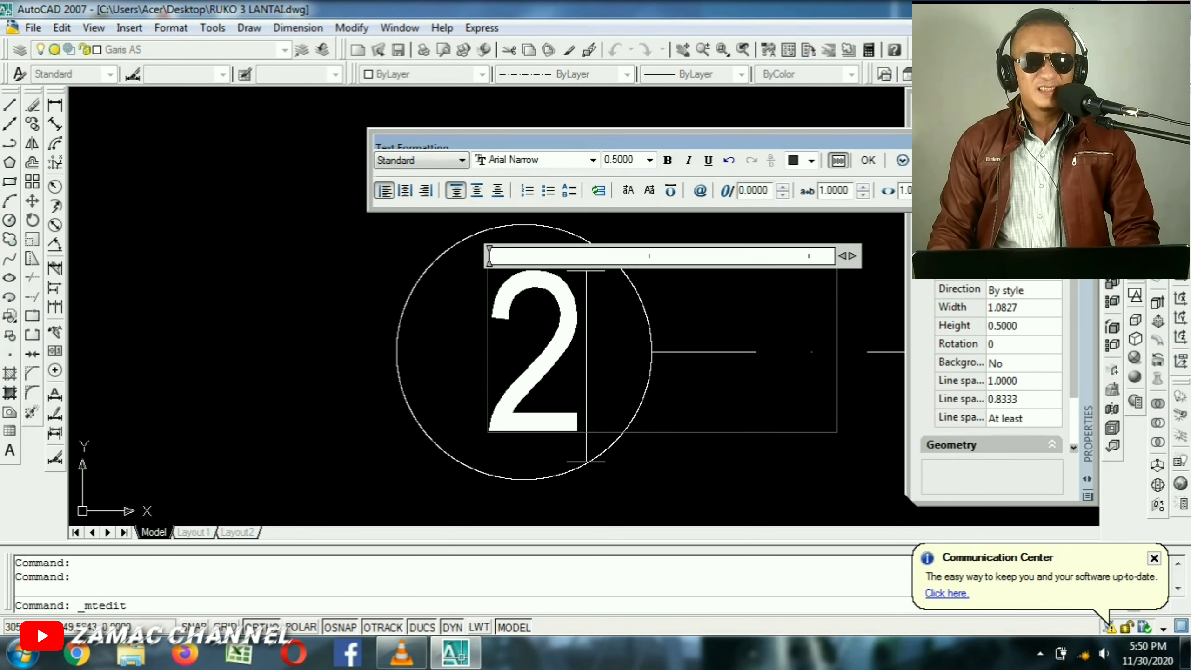
{"action": "key", "text": "ctrl+Return"}
Change the number in the third row's grid bubble to 3.
{"action": "middle_click_drag", "start_coordinate": [630, 306], "coordinate": [759, 258]}
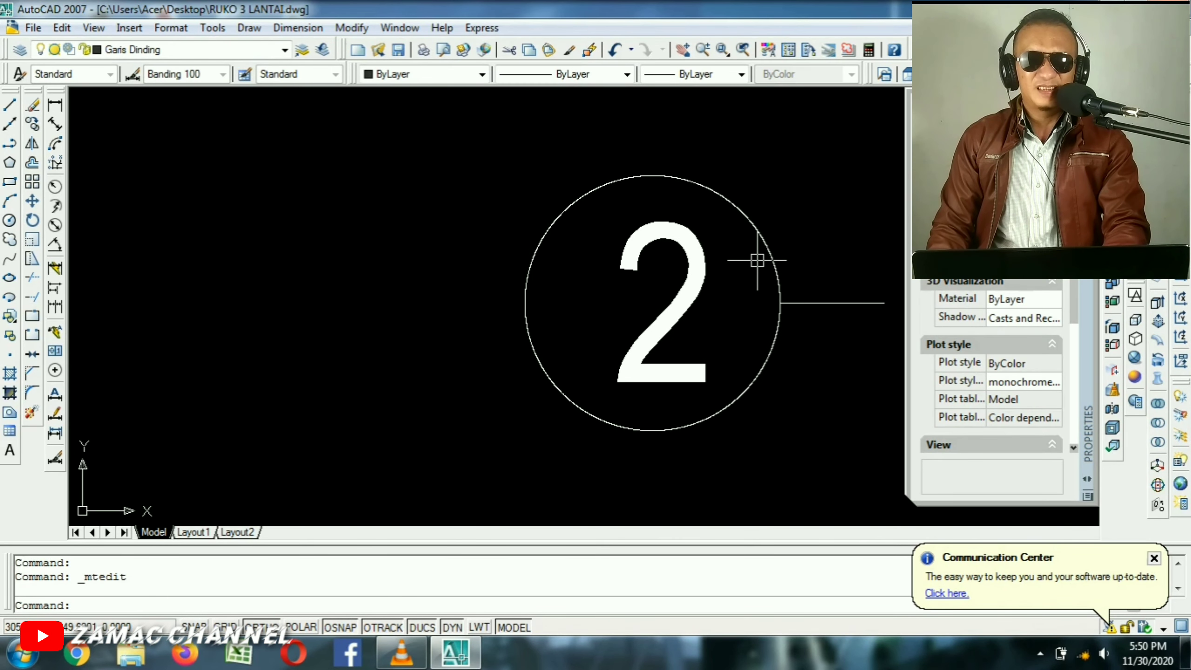
{"action": "scroll", "coordinate": [610, 180], "scroll_direction": "down", "scroll_amount": 4}
{"action": "scroll", "coordinate": [635, 340], "scroll_direction": "up", "scroll_amount": 2}
{"action": "key", "text": "Return"}
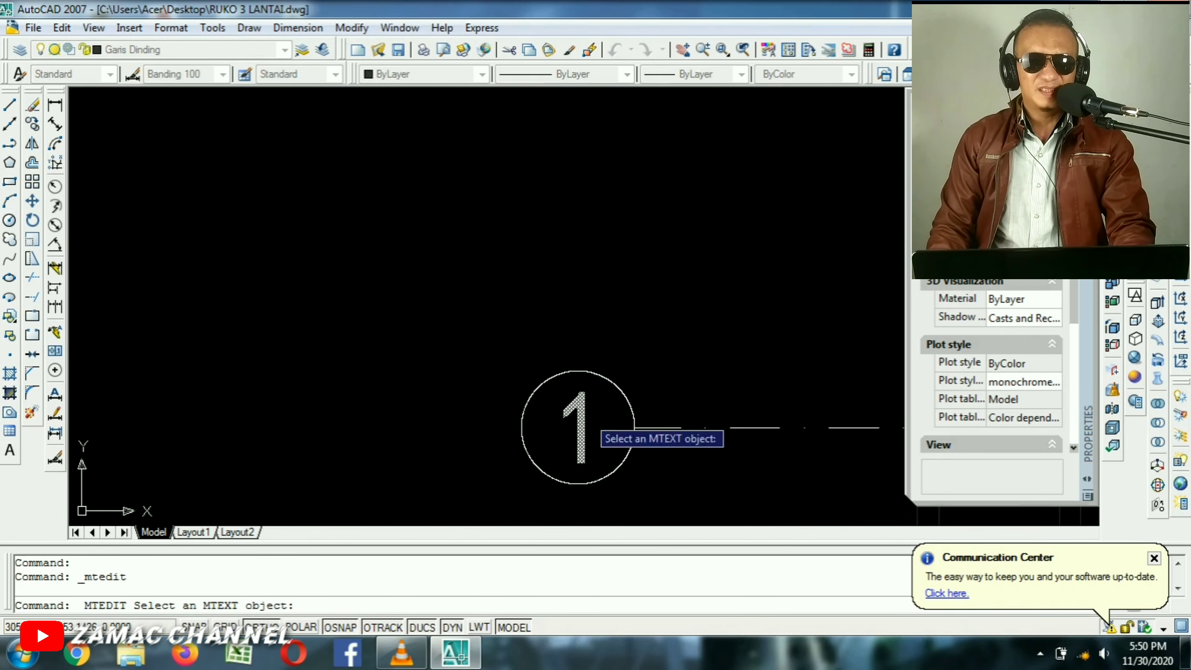
{"action": "left_click", "coordinate": [585, 416]}
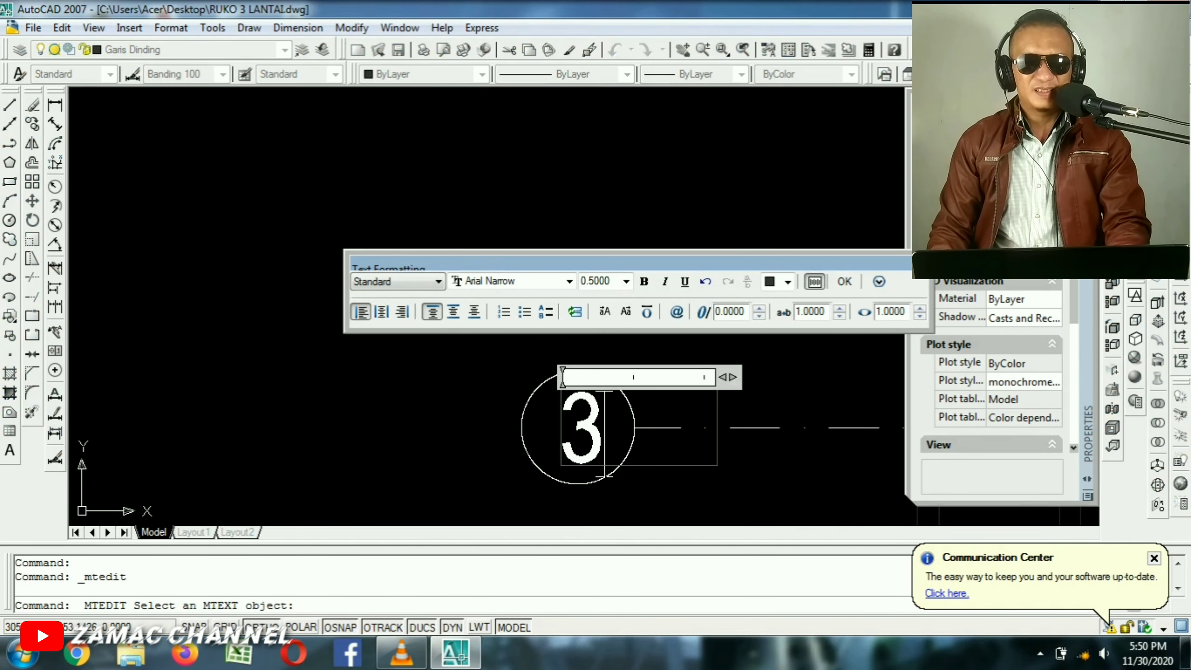
{"action": "left_click", "coordinate": [308, 397]}
Change the number in the fourth row's grid bubble to 4.
{"action": "scroll", "coordinate": [530, 170], "scroll_direction": "down", "scroll_amount": 4}
{"action": "scroll", "coordinate": [563, 346], "scroll_direction": "up", "scroll_amount": 2}
{"action": "left_click", "coordinate": [525, 367]}
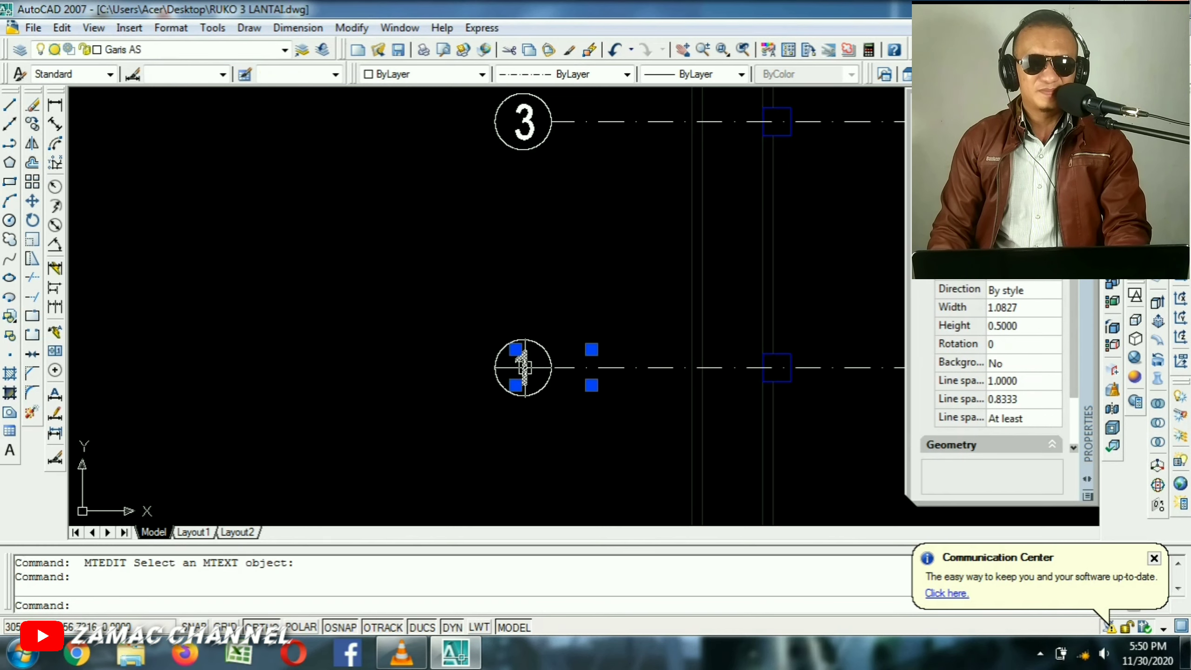
{"action": "double_click", "coordinate": [522, 367]}
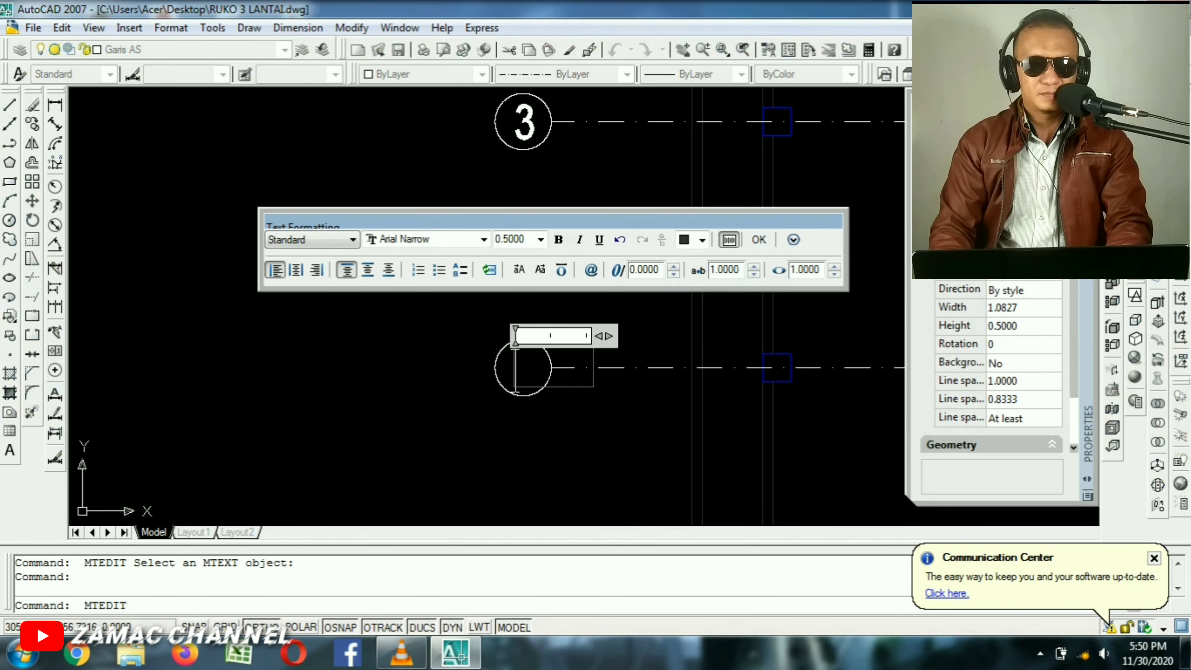
{"action": "left_click", "coordinate": [377, 420]}
Change the number in the fifth row's grid bubble to 5.
{"action": "middle_click_drag", "start_coordinate": [378, 421], "coordinate": [353, 156]}
{"action": "key", "text": "Return"}
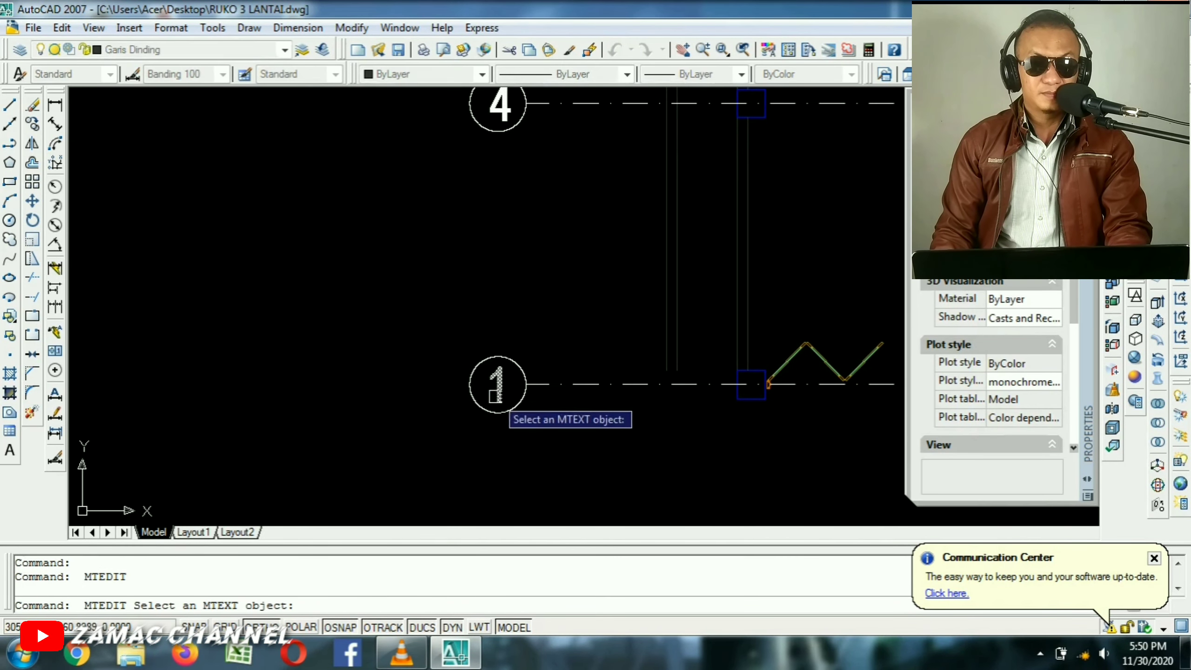
{"action": "left_click", "coordinate": [505, 394]}
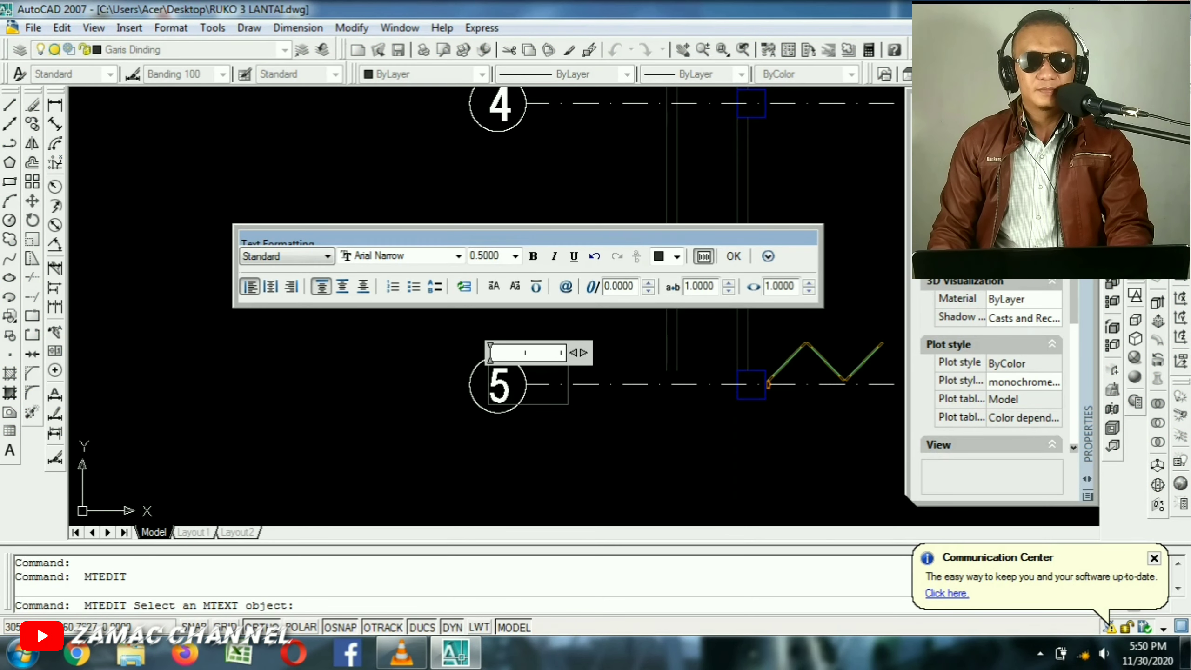
{"action": "left_click", "coordinate": [354, 409]}
{"action": "scroll", "coordinate": [450, 403], "scroll_direction": "down", "scroll_amount": 7}
{"action": "scroll", "coordinate": [492, 361], "scroll_direction": "up", "scroll_amount": 3}
{"action": "middle_click_drag", "start_coordinate": [493, 373], "coordinate": [578, 325]}
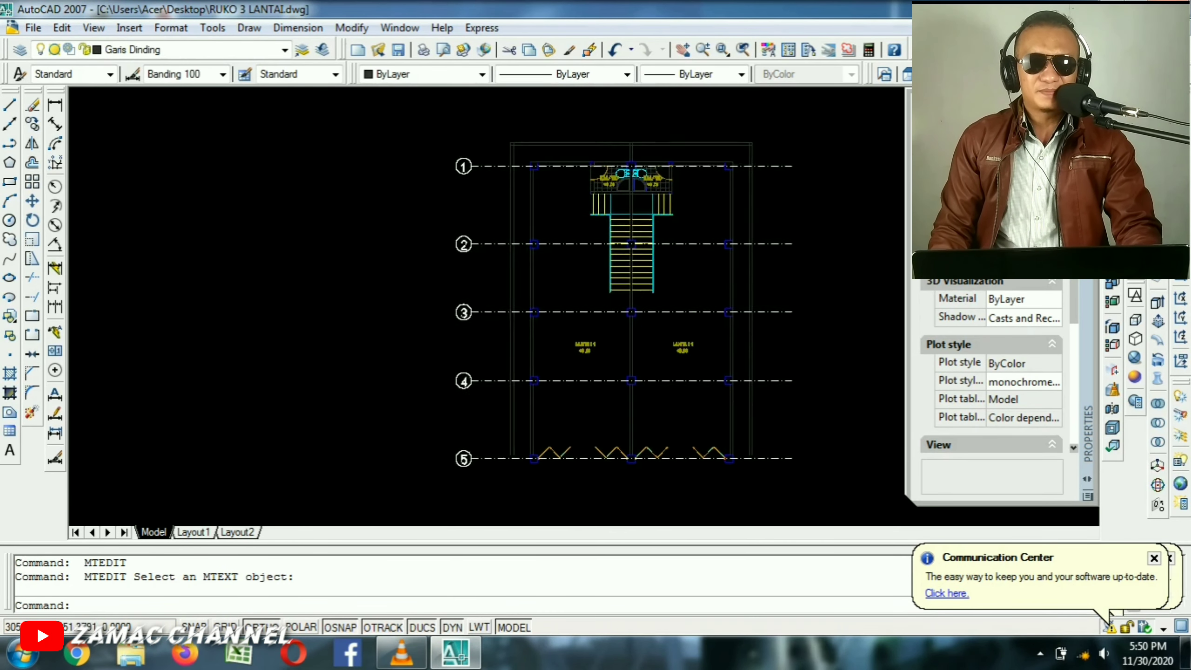
{"action": "key", "text": "Escape"}
Copy the five numbered bubbles from bubble 1's left quadrant to the right endpoint of its axis line.
{"action": "scroll", "coordinate": [486, 269], "scroll_direction": "up", "scroll_amount": 2}
{"action": "scroll", "coordinate": [505, 260], "scroll_direction": "down", "scroll_amount": 4}
{"action": "scroll", "coordinate": [442, 216], "scroll_direction": "up", "scroll_amount": 3}
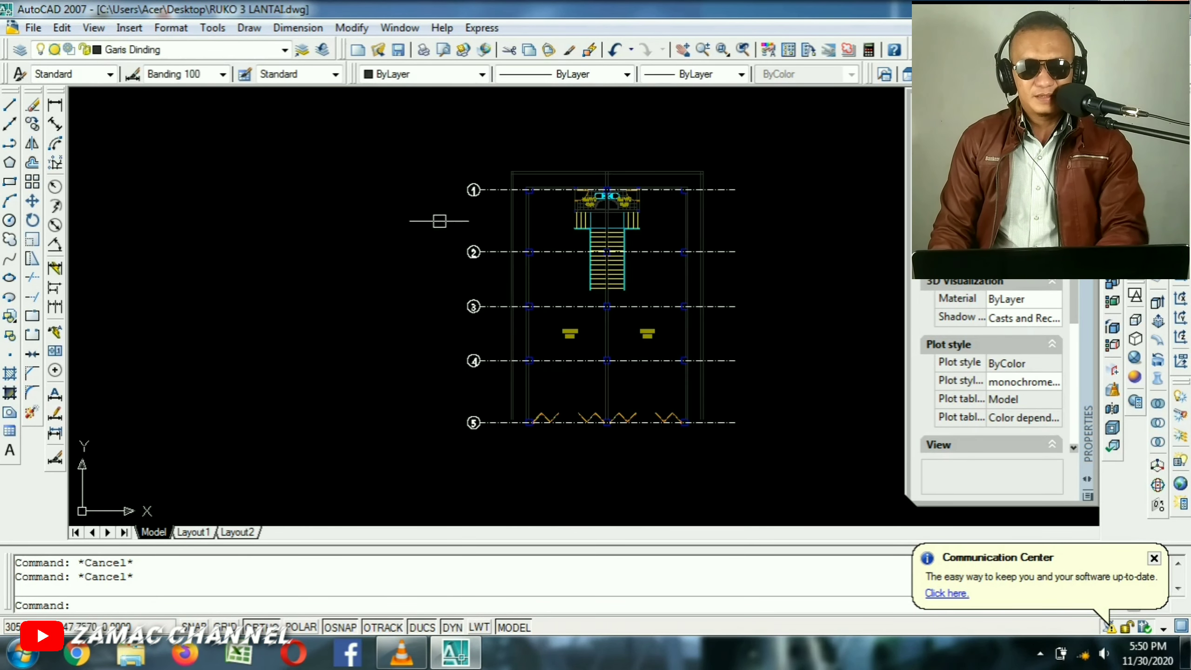
{"action": "type", "text": "CO"}
{"action": "key", "text": "Return"}
{"action": "left_click", "coordinate": [401, 154]}
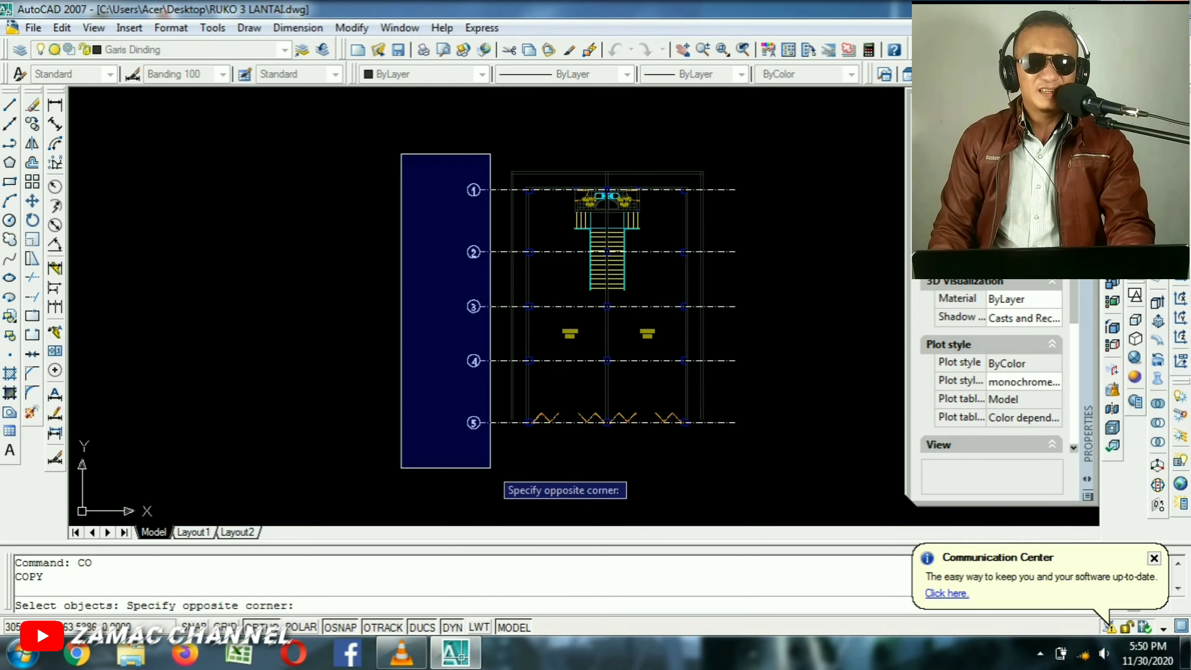
{"action": "left_click", "coordinate": [490, 468]}
{"action": "key", "text": "Return"}
{"action": "scroll", "coordinate": [467, 128], "scroll_direction": "up", "scroll_amount": 5}
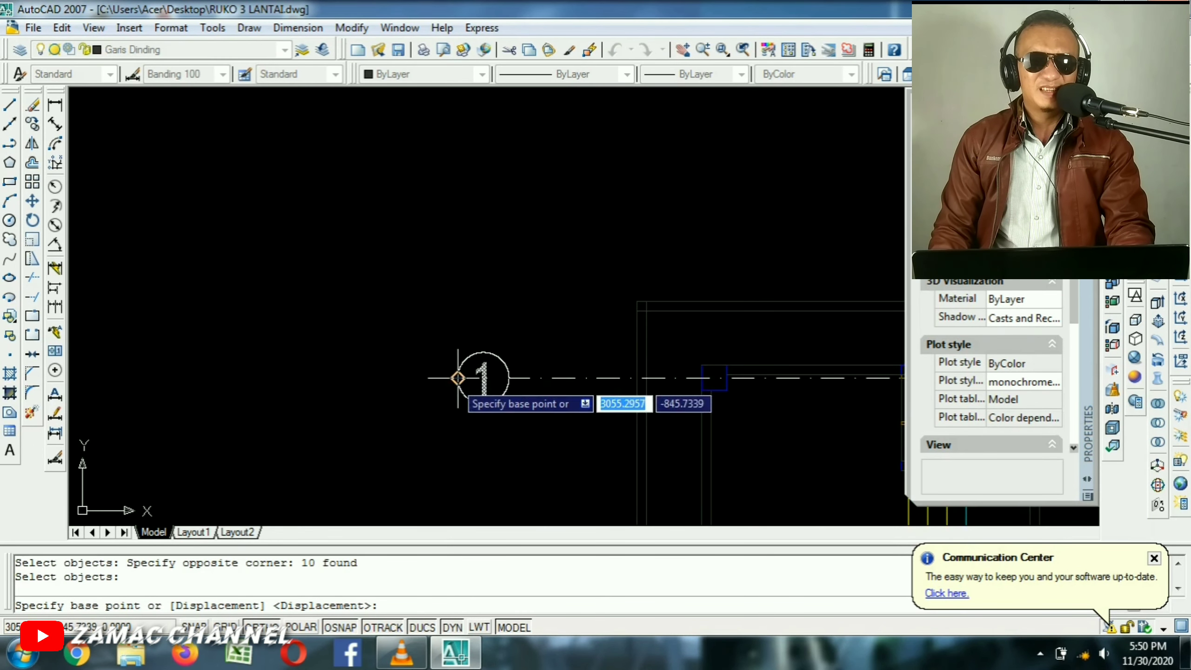
{"action": "left_click", "coordinate": [458, 378]}
{"action": "scroll", "coordinate": [425, 298], "scroll_direction": "down", "scroll_amount": 4}
{"action": "scroll", "coordinate": [567, 319], "scroll_direction": "up", "scroll_amount": 5}
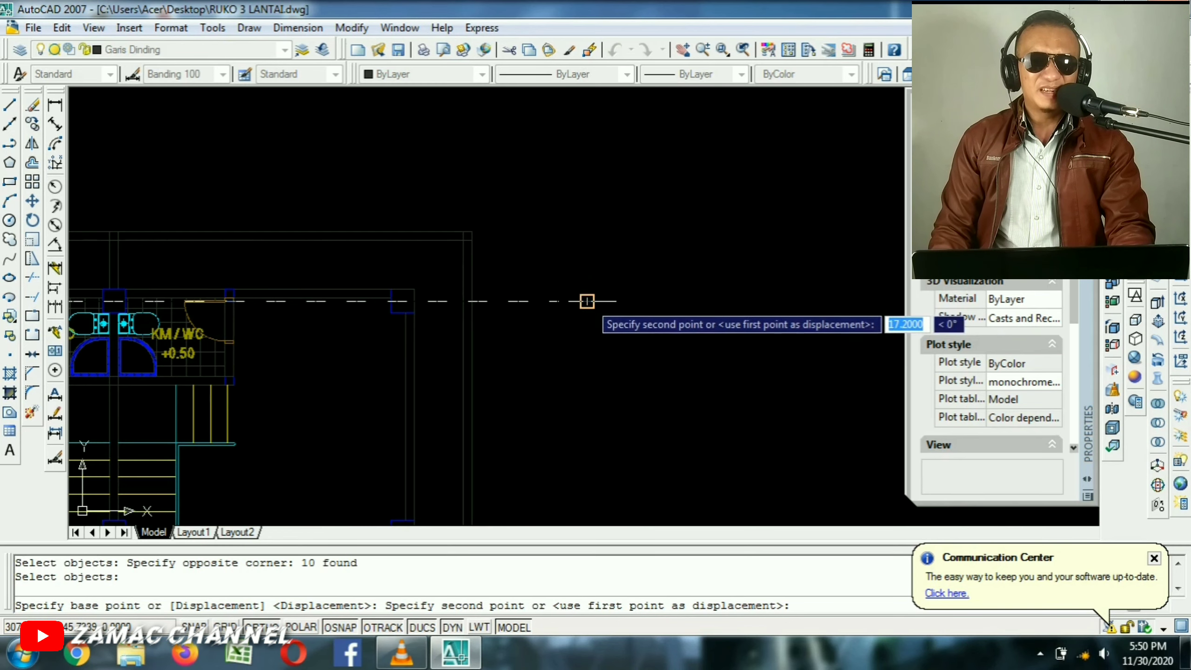
{"action": "left_click", "coordinate": [587, 301]}
{"action": "scroll", "coordinate": [651, 329], "scroll_direction": "down", "scroll_amount": 5}
{"action": "key", "text": "Return"}
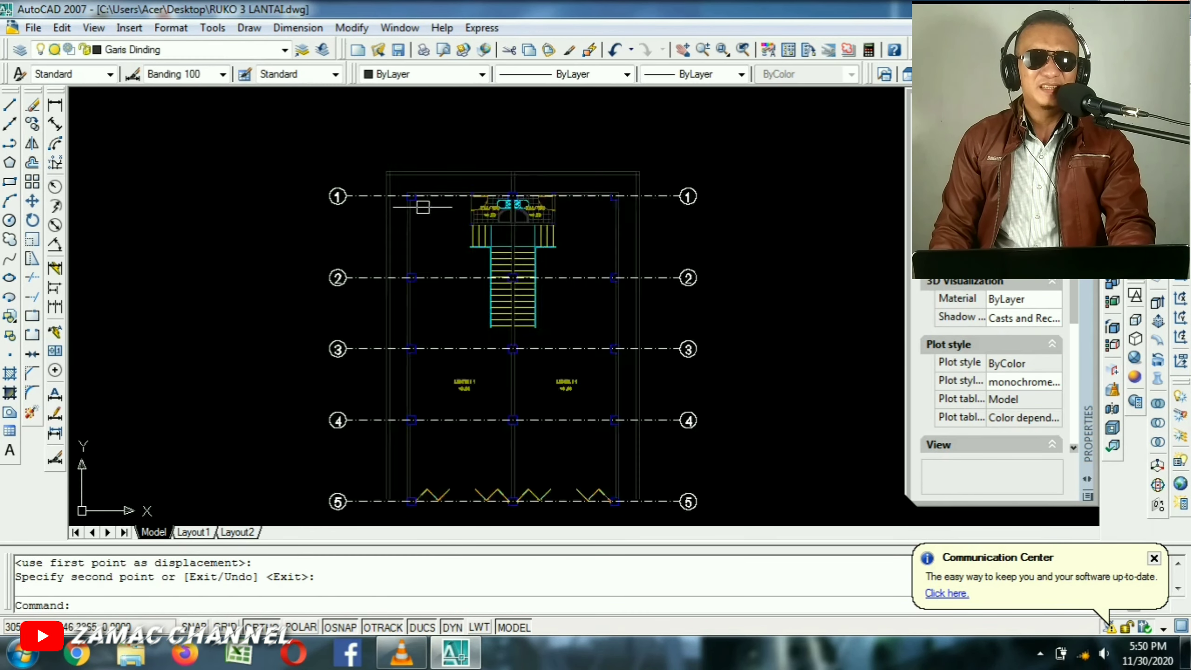
{"action": "scroll", "coordinate": [423, 207], "scroll_direction": "down", "scroll_amount": 2}
{"action": "scroll", "coordinate": [386, 200], "scroll_direction": "up", "scroll_amount": 4}
{"action": "key", "text": "Escape"}
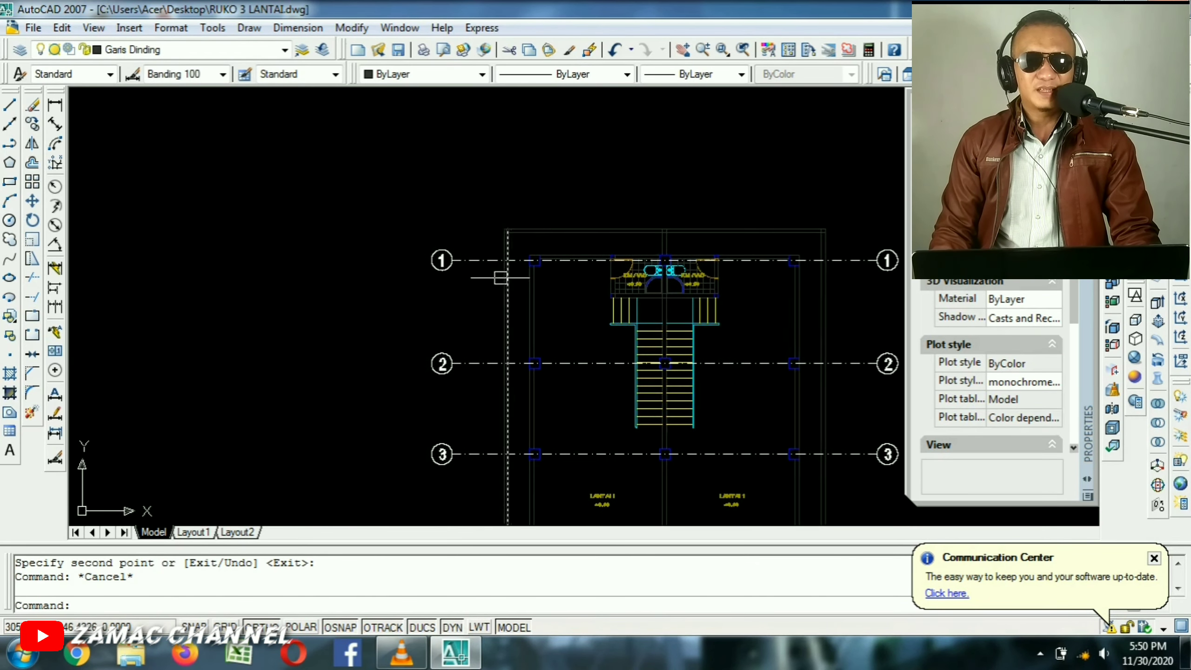
Draw a vertical line 3 units upward from the top midpoint of the left column on axis 1.
{"action": "scroll", "coordinate": [515, 263], "scroll_direction": "up", "scroll_amount": 4}
{"action": "scroll", "coordinate": [548, 108], "scroll_direction": "down", "scroll_amount": 2}
{"action": "middle_click_drag", "start_coordinate": [547, 107], "coordinate": [556, 258]}
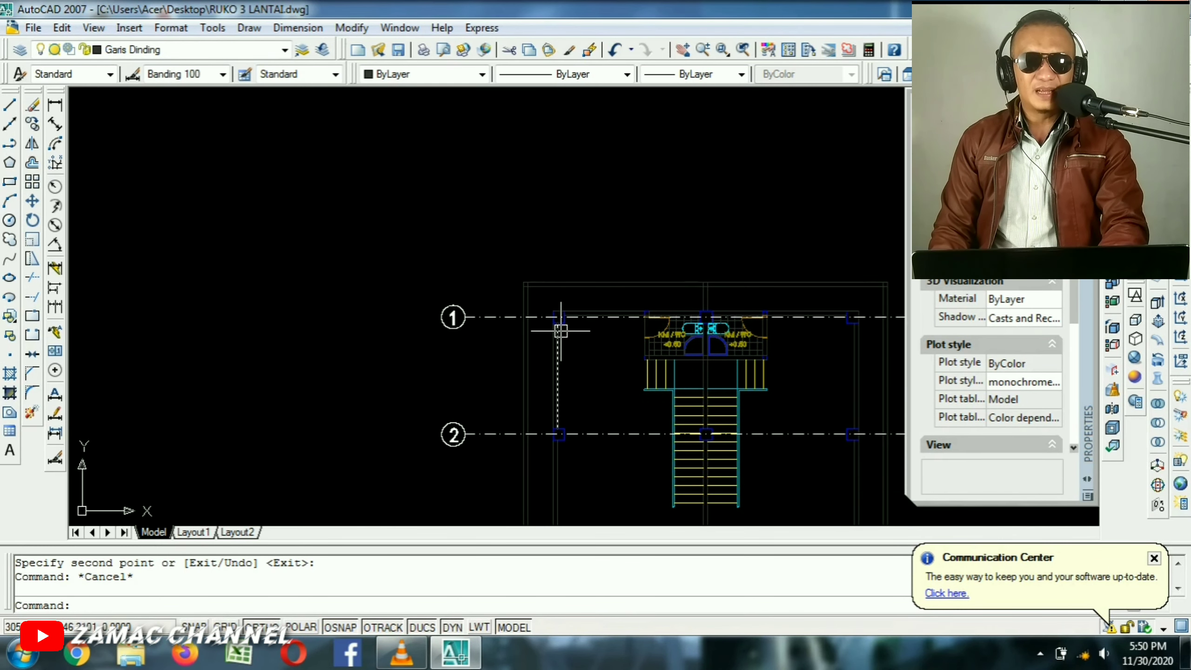
{"action": "type", "text": "L"}
{"action": "key", "text": "Return"}
{"action": "scroll", "coordinate": [560, 331], "scroll_direction": "up", "scroll_amount": 3}
{"action": "left_click", "coordinate": [539, 297]}
{"action": "scroll", "coordinate": [539, 208], "scroll_direction": "down", "scroll_amount": 3}
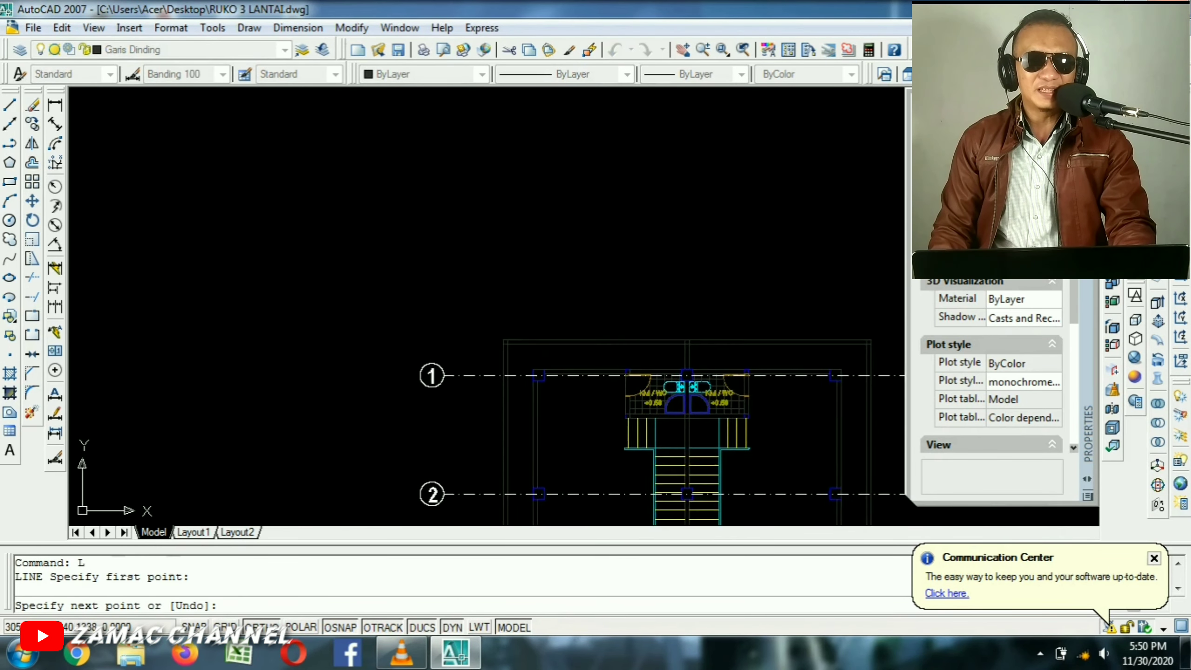
{"action": "scroll", "coordinate": [539, 248], "scroll_direction": "up", "scroll_amount": 2}
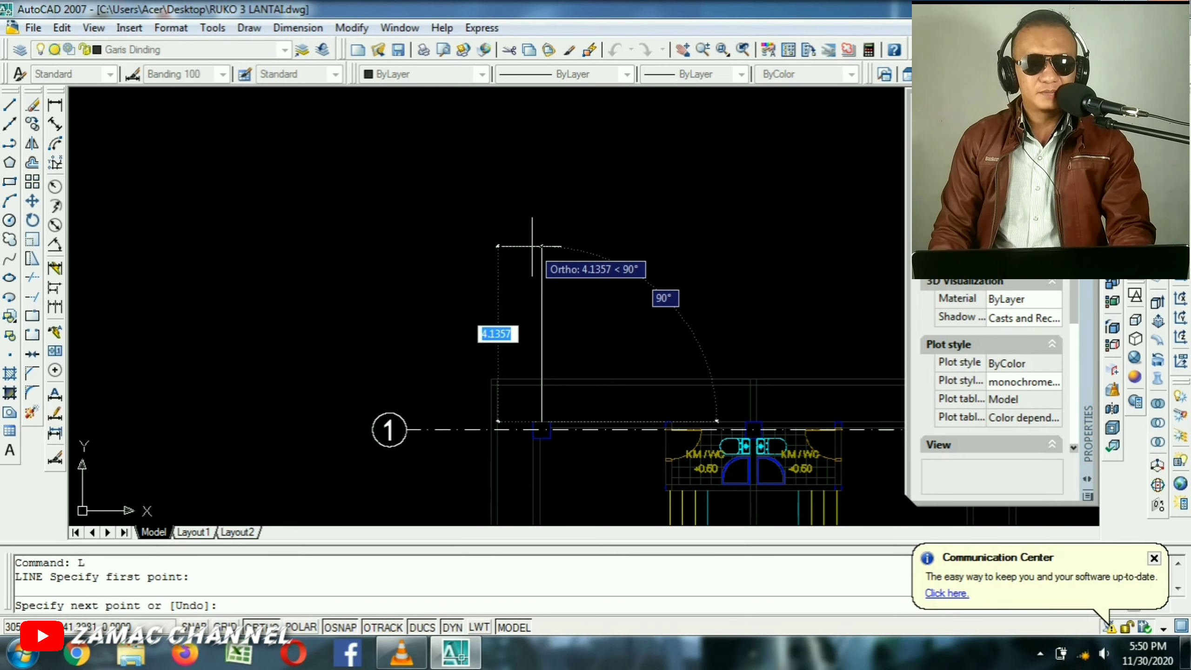
{"action": "type", "text": "3"}
{"action": "key", "text": "Return"}
{"action": "key", "text": "Return"}
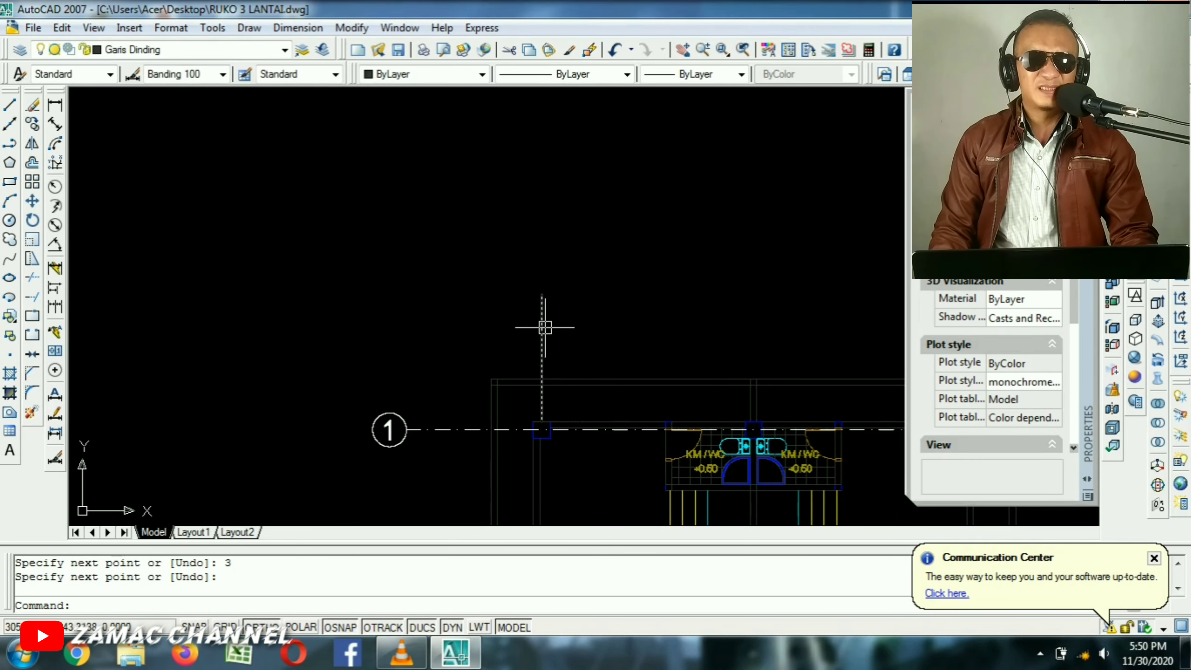
Stretch the line's lower end to the bottom edge of the left column on axis 5 and 3 units beyond it.
{"action": "left_click", "coordinate": [542, 327]}
{"action": "left_click", "coordinate": [541, 421]}
{"action": "scroll", "coordinate": [544, 263], "scroll_direction": "down", "scroll_amount": 3}
{"action": "scroll", "coordinate": [562, 231], "scroll_direction": "up", "scroll_amount": 3}
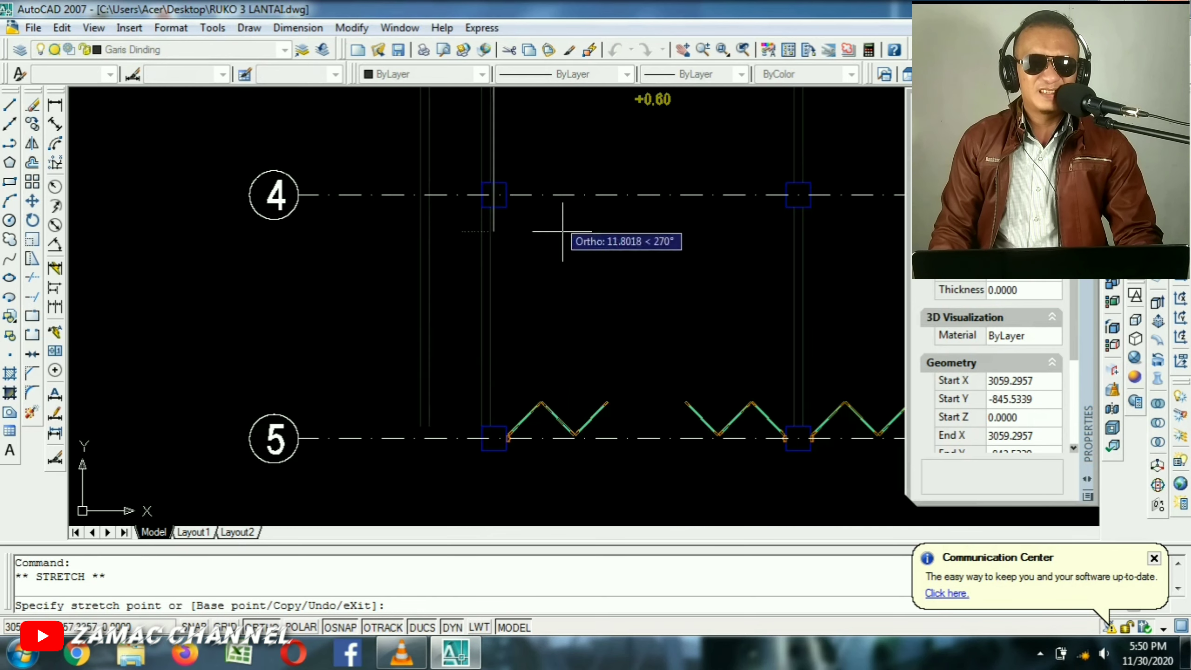
{"action": "scroll", "coordinate": [505, 465], "scroll_direction": "up", "scroll_amount": 3}
{"action": "left_click", "coordinate": [483, 436]}
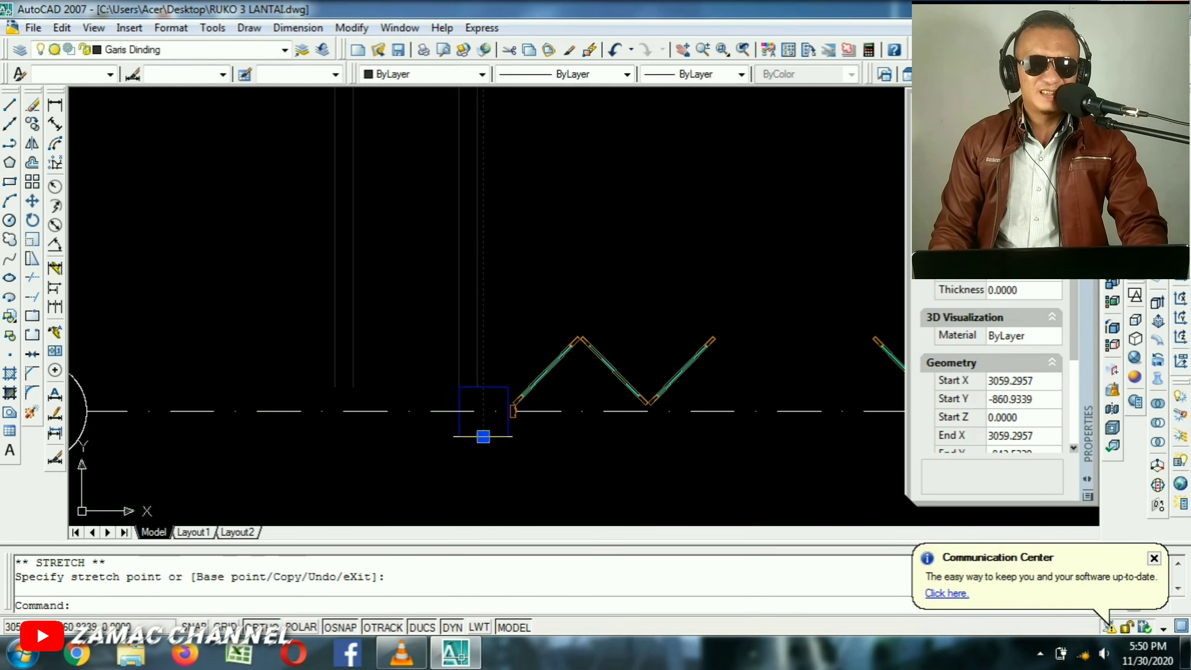
{"action": "type", "text": "3"}
{"action": "key", "text": "Return"}
{"action": "key", "text": "Escape"}
{"action": "scroll", "coordinate": [503, 350], "scroll_direction": "down", "scroll_amount": 5}
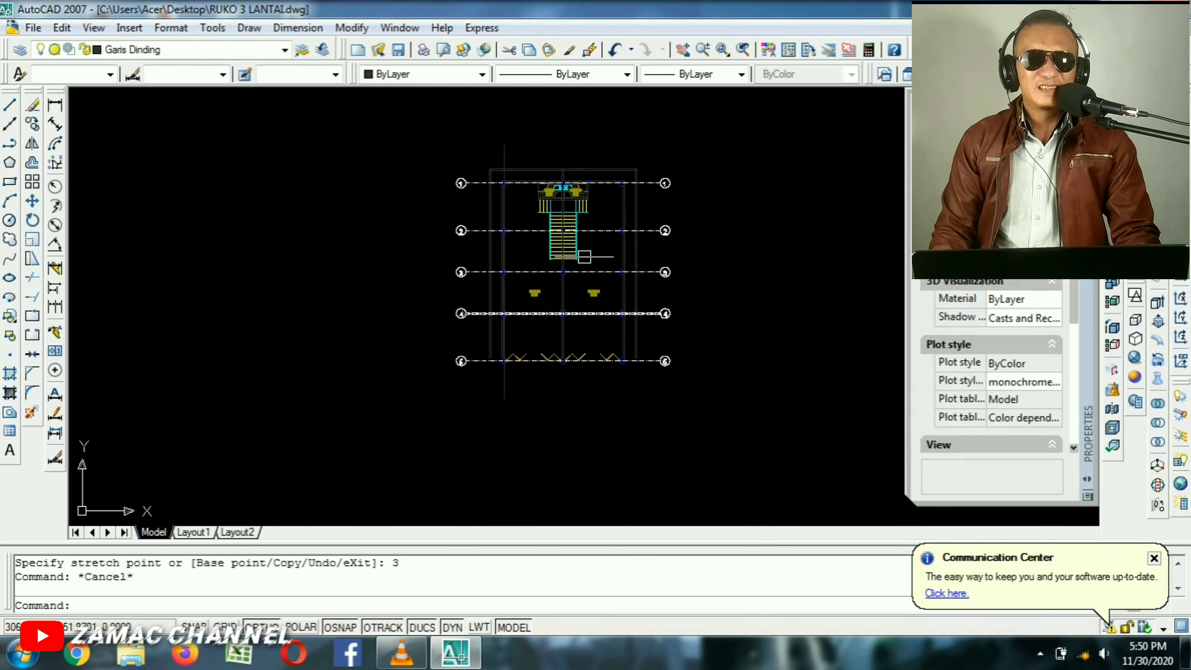
Put the new vertical line on the Garis AS layer.
{"action": "scroll", "coordinate": [522, 185], "scroll_direction": "up", "scroll_amount": 5}
{"action": "middle_click_drag", "start_coordinate": [575, 205], "coordinate": [595, 348]}
{"action": "left_click", "coordinate": [578, 209]}
{"action": "left_click", "coordinate": [416, 249]}
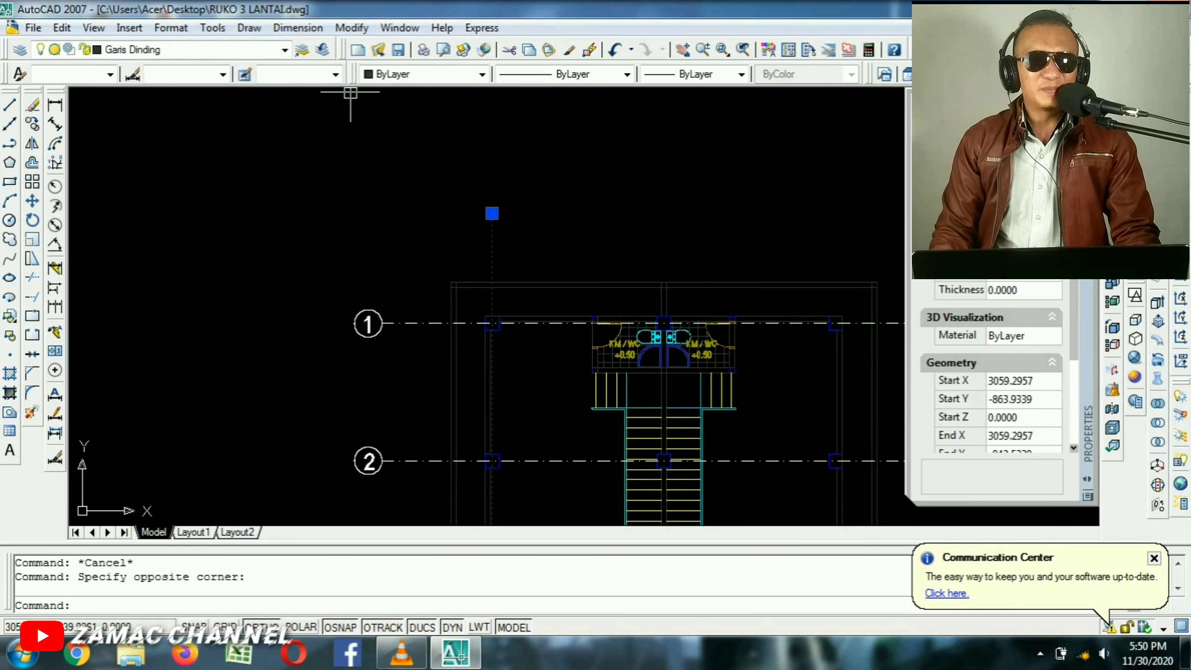
{"action": "left_click", "coordinate": [284, 49]}
{"action": "scroll", "coordinate": [187, 112], "scroll_direction": "up", "scroll_amount": 1}
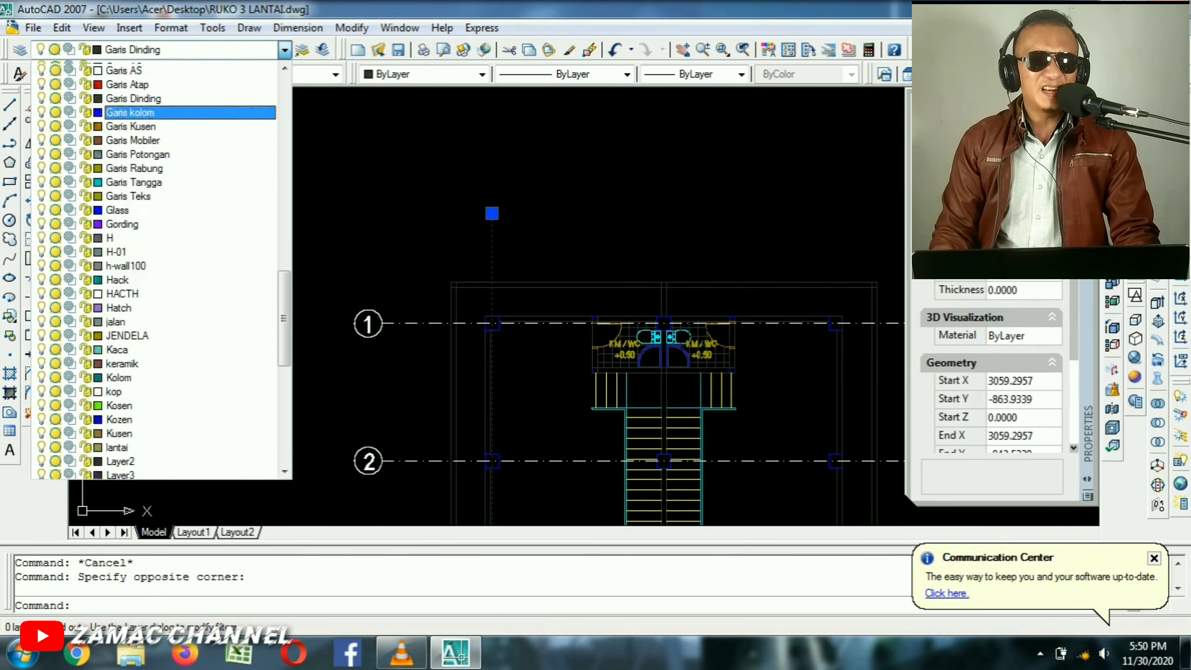
{"action": "scroll", "coordinate": [187, 112], "scroll_direction": "up", "scroll_amount": 2}
{"action": "left_click", "coordinate": [132, 120]}
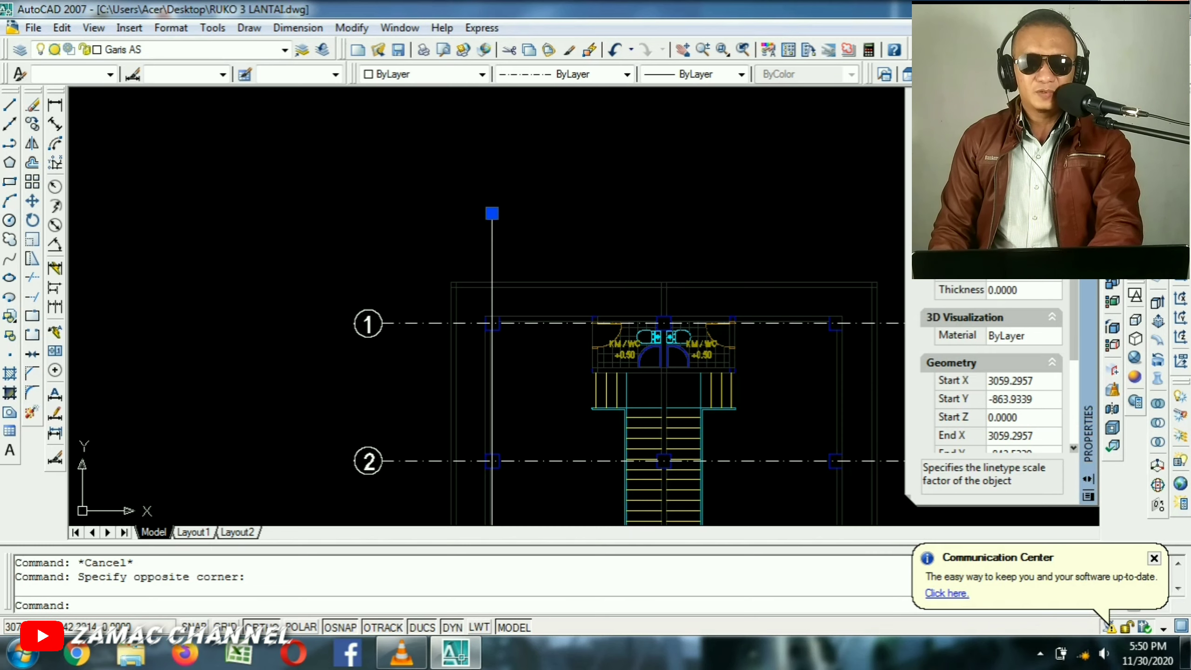
{"action": "key", "text": "Escape"}
{"action": "scroll", "coordinate": [500, 244], "scroll_direction": "up", "scroll_amount": 3}
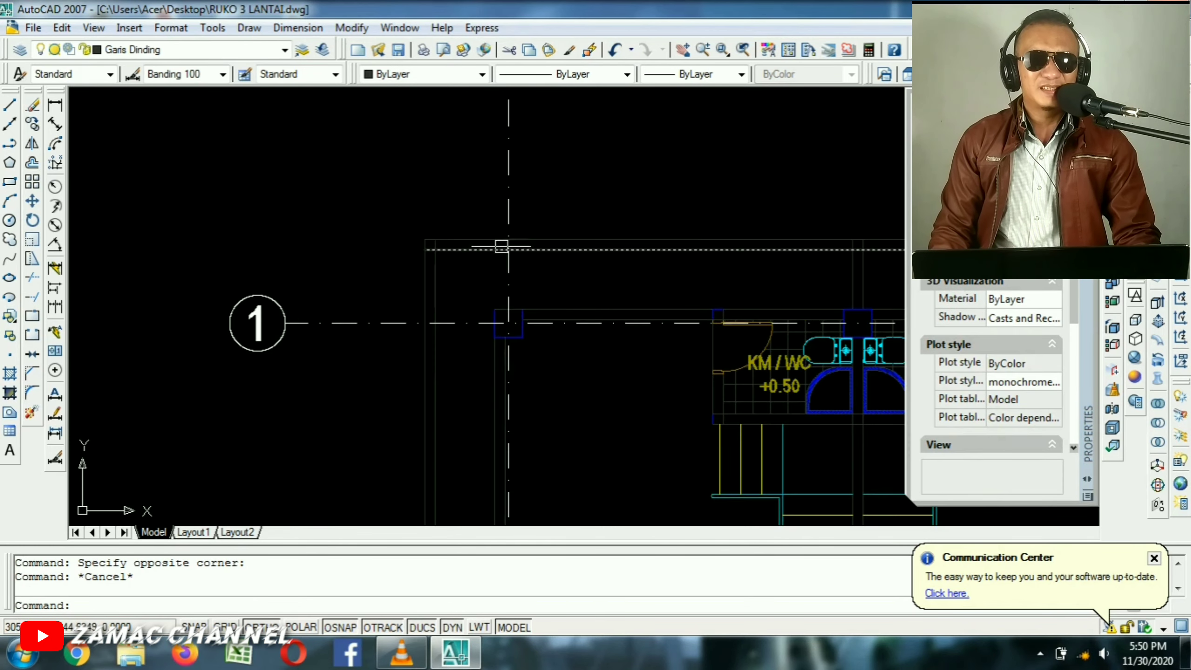
{"action": "scroll", "coordinate": [555, 227], "scroll_direction": "down", "scroll_amount": 2}
{"action": "scroll", "coordinate": [556, 227], "scroll_direction": "down", "scroll_amount": 3}
{"action": "scroll", "coordinate": [524, 200], "scroll_direction": "up", "scroll_amount": 1}
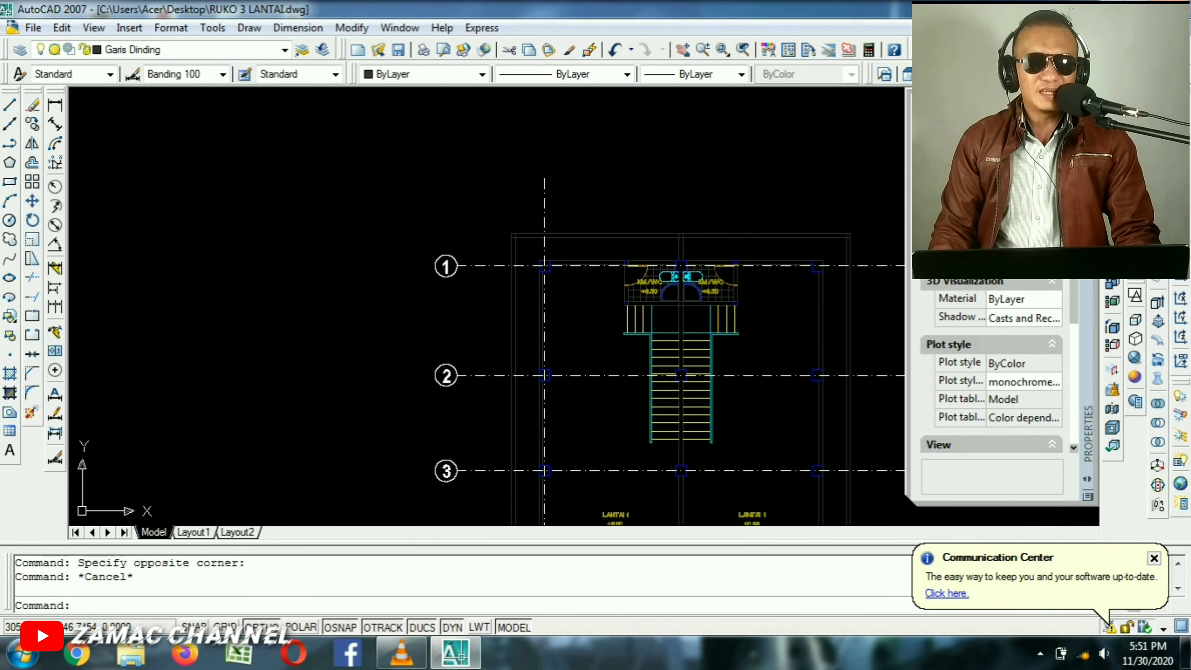
{"action": "scroll", "coordinate": [548, 211], "scroll_direction": "up", "scroll_amount": 4}
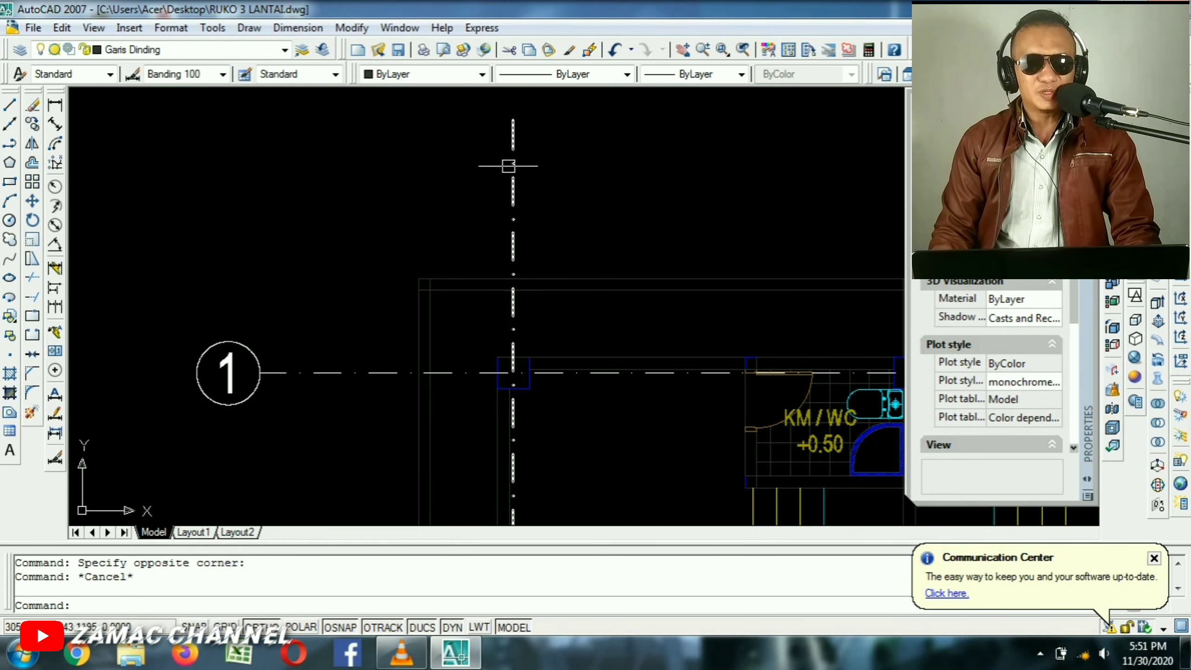
{"action": "scroll", "coordinate": [513, 191], "scroll_direction": "down", "scroll_amount": 4}
{"action": "scroll", "coordinate": [501, 285], "scroll_direction": "up", "scroll_amount": 3}
{"action": "scroll", "coordinate": [469, 290], "scroll_direction": "down", "scroll_amount": 3}
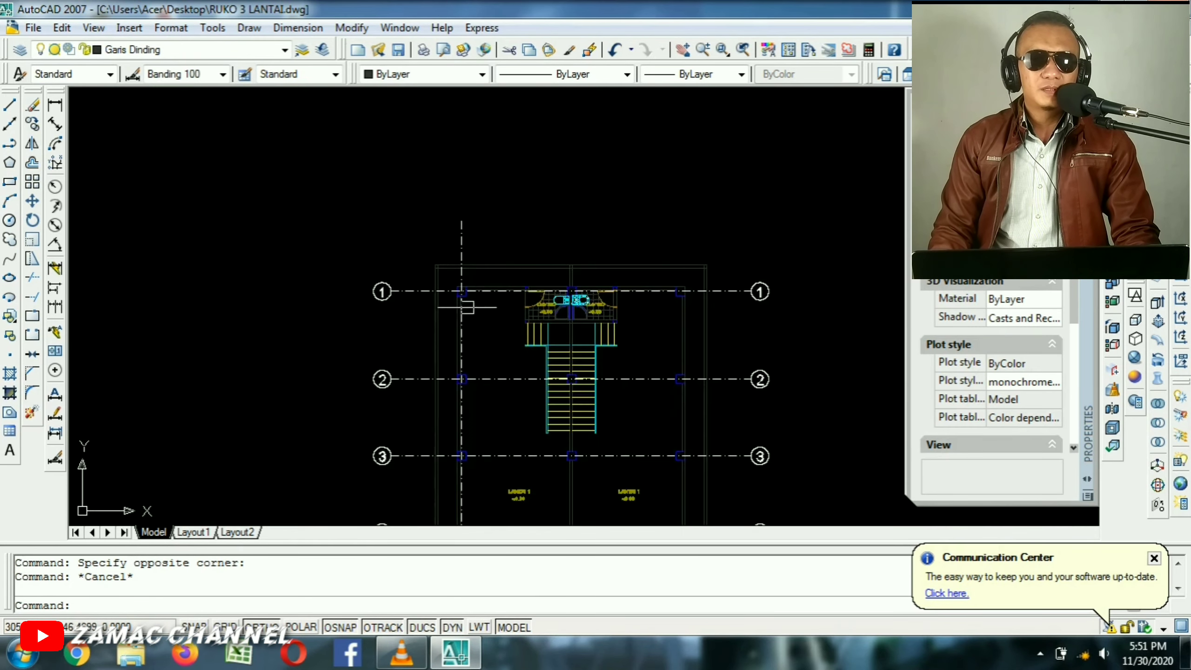
{"action": "scroll", "coordinate": [476, 288], "scroll_direction": "up", "scroll_amount": 4}
{"action": "scroll", "coordinate": [539, 300], "scroll_direction": "down", "scroll_amount": 3}
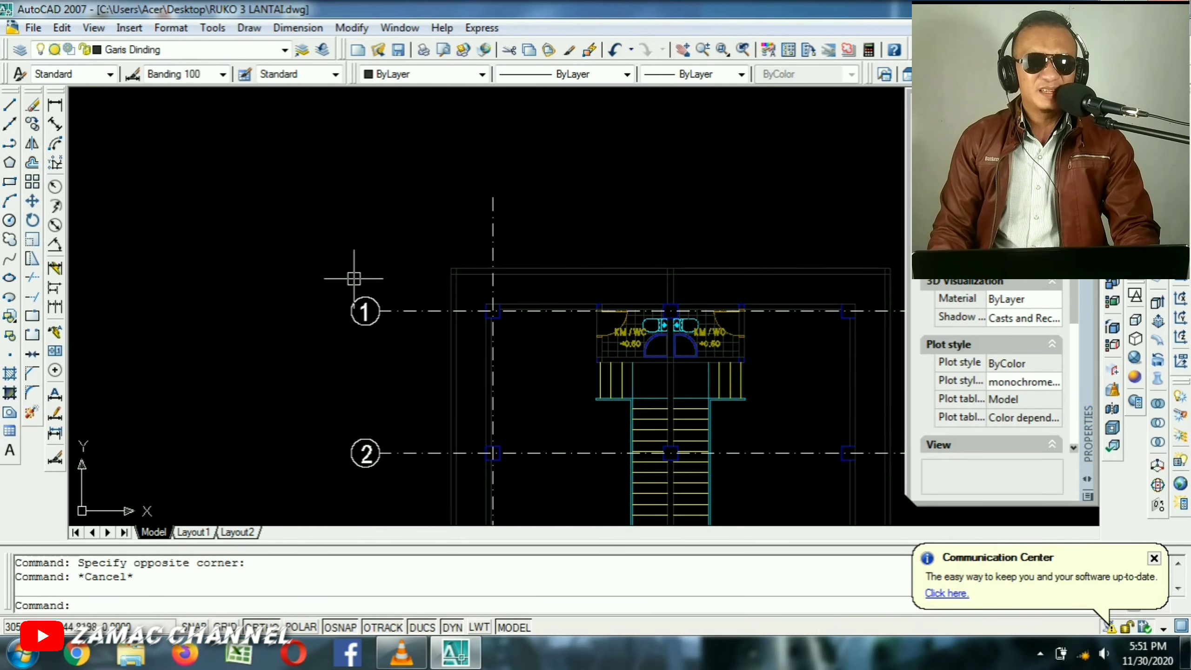
Copy grid bubble 1 from its bottom quadrant to the upper endpoint of the vertical axis line.
{"action": "scroll", "coordinate": [375, 336], "scroll_direction": "up", "scroll_amount": 4}
{"action": "type", "text": "co"}
{"action": "key", "text": "Return"}
{"action": "left_click", "coordinate": [198, 185]}
{"action": "left_click", "coordinate": [488, 398]}
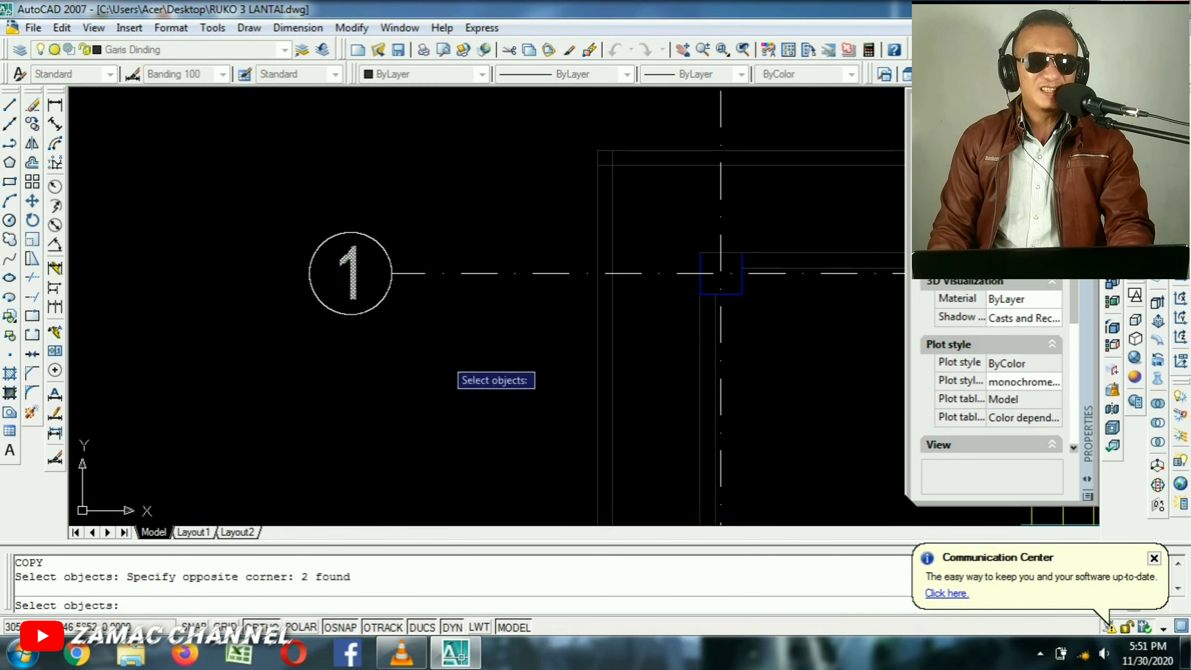
{"action": "key", "text": "Return"}
{"action": "left_click", "coordinate": [351, 314]}
{"action": "scroll", "coordinate": [525, 171], "scroll_direction": "down", "scroll_amount": 5}
{"action": "scroll", "coordinate": [613, 117], "scroll_direction": "up", "scroll_amount": 4}
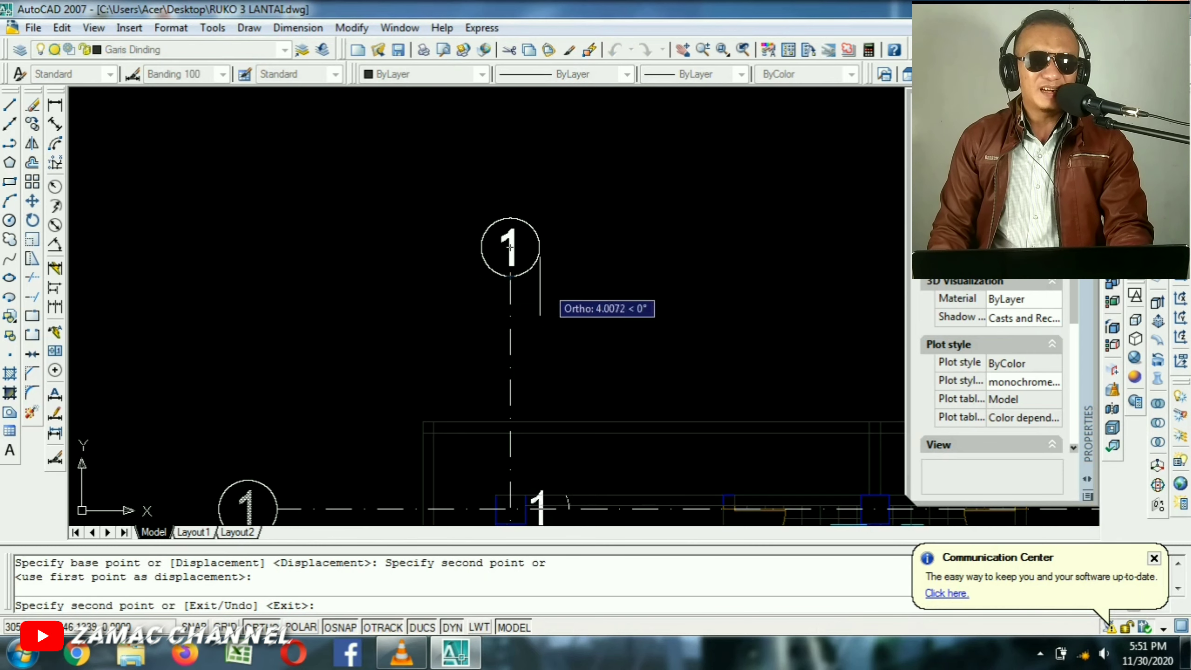
{"action": "key", "text": "Return"}
Change the number in the vertical axis line's bubble to the letter A.
{"action": "scroll", "coordinate": [508, 247], "scroll_direction": "up", "scroll_amount": 5}
{"action": "double_click", "coordinate": [588, 291]}
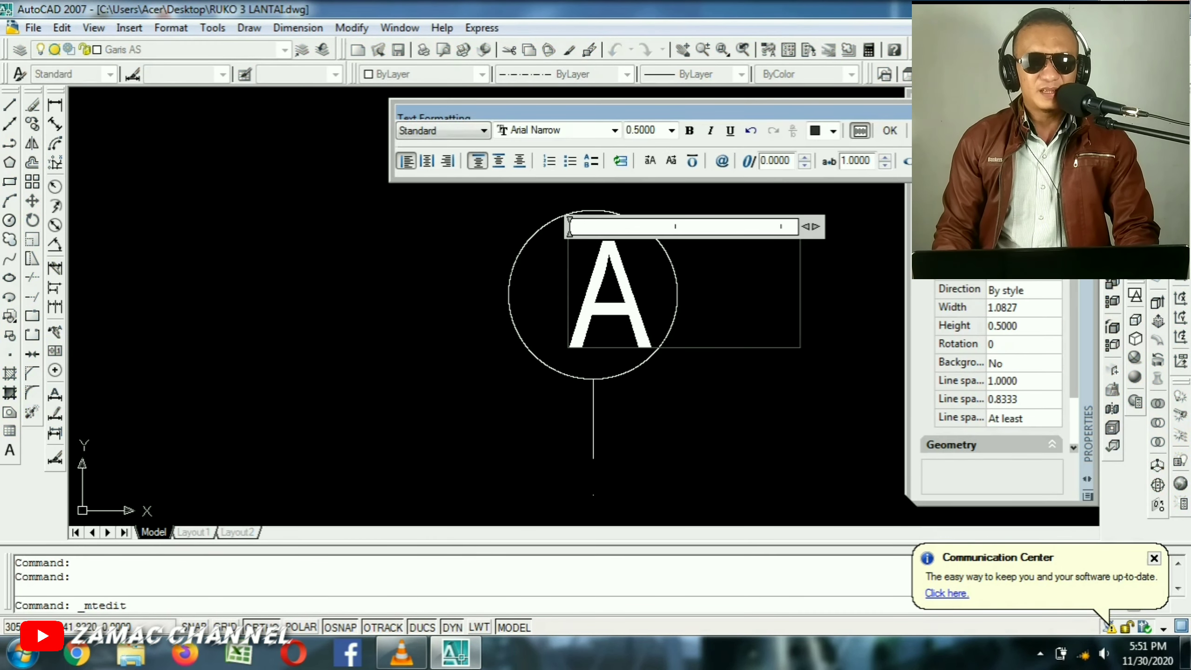
{"action": "left_click", "coordinate": [347, 289]}
{"action": "type", "text": "M"}
{"action": "key", "text": "Return"}
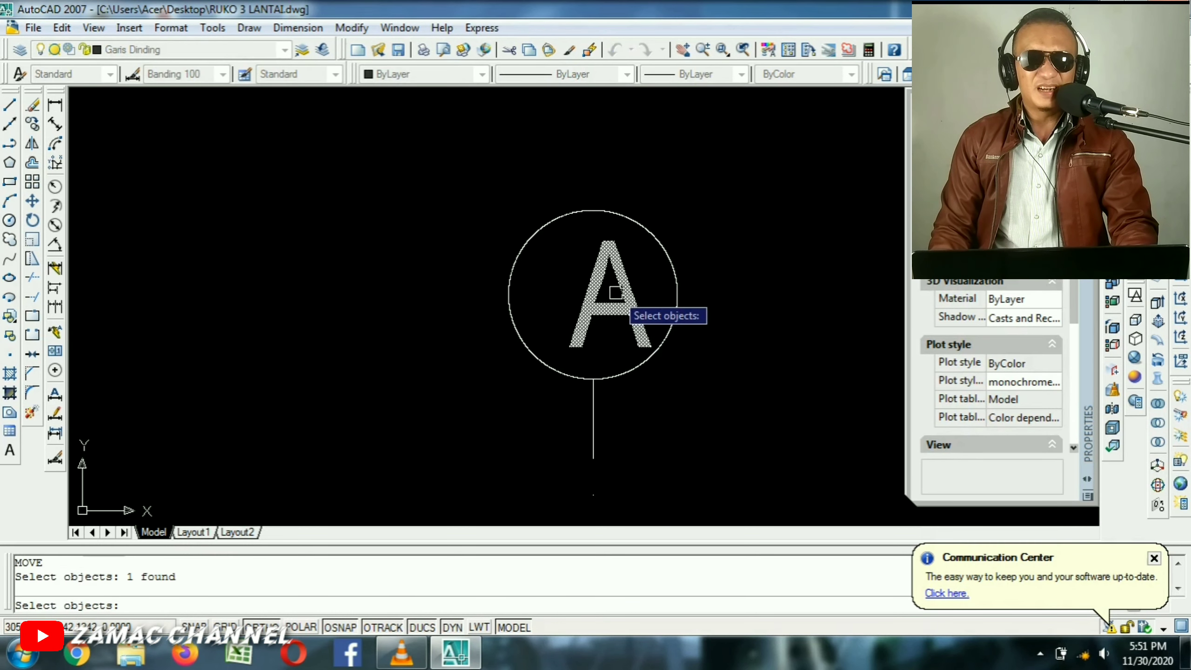
{"action": "key", "text": "Return"}
{"action": "key", "text": "Escape"}
Move the letter A about 0.09 units to the left to centre it in its bubble.
{"action": "key", "text": "Return"}
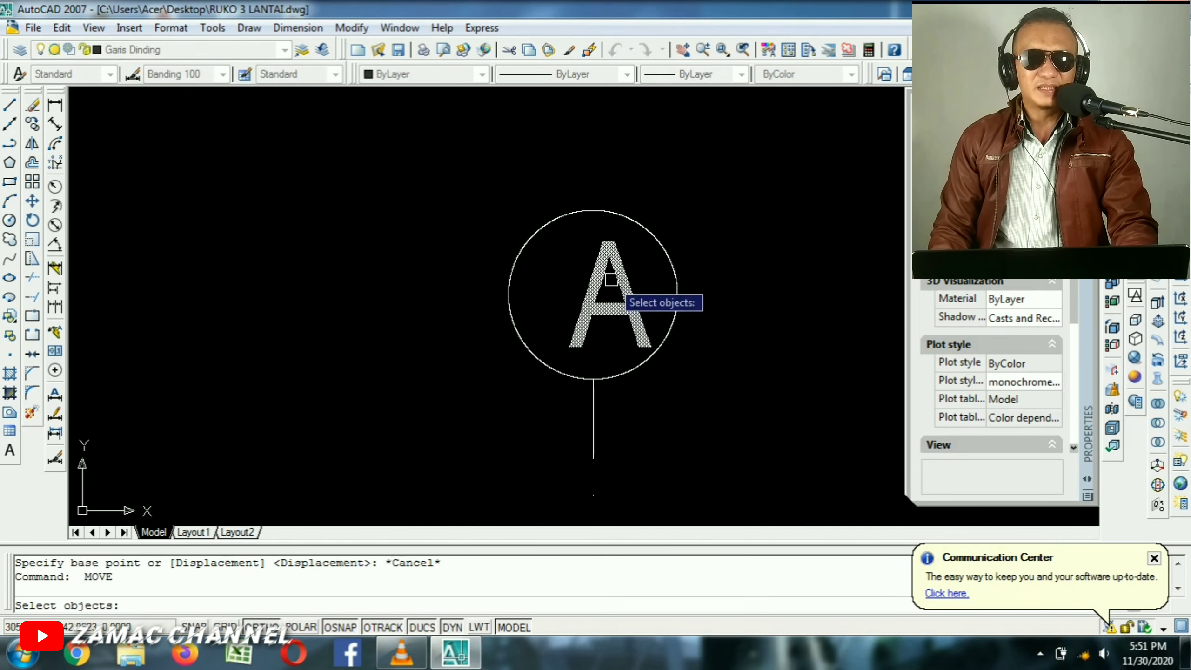
{"action": "left_click", "coordinate": [608, 278]}
{"action": "key", "text": "Return"}
{"action": "left_click", "coordinate": [401, 398]}
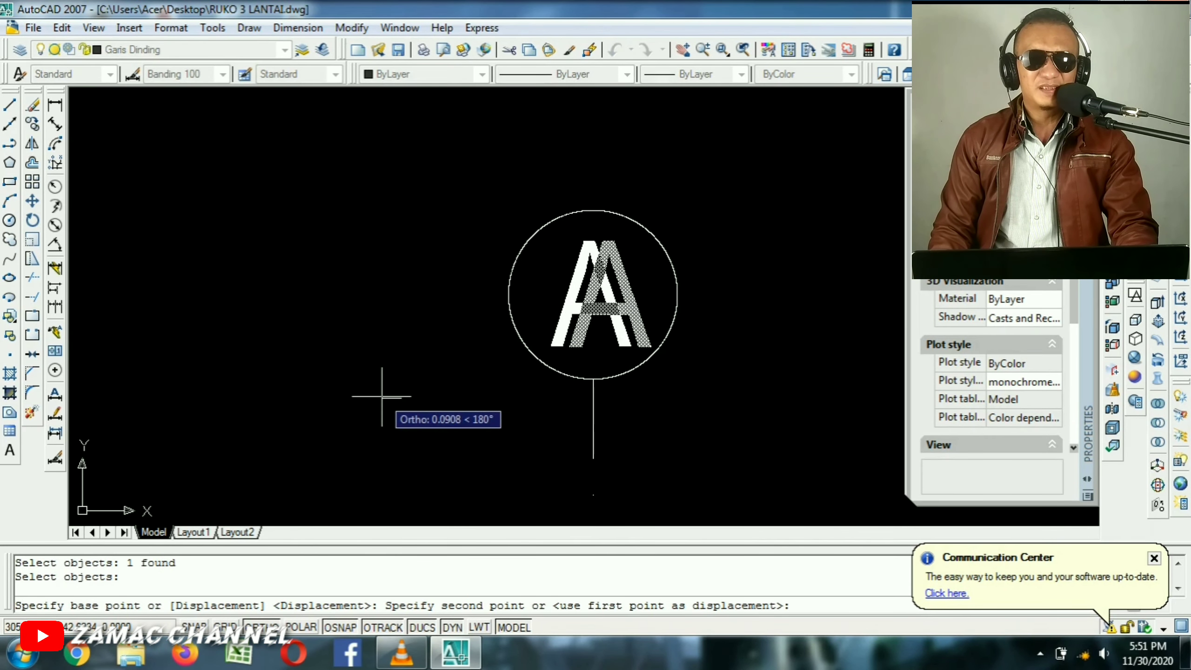
{"action": "left_click", "coordinate": [381, 396]}
{"action": "scroll", "coordinate": [608, 346], "scroll_direction": "down", "scroll_amount": 6}
{"action": "middle_click_drag", "start_coordinate": [609, 346], "coordinate": [548, 255]}
{"action": "key", "text": "Escape"}
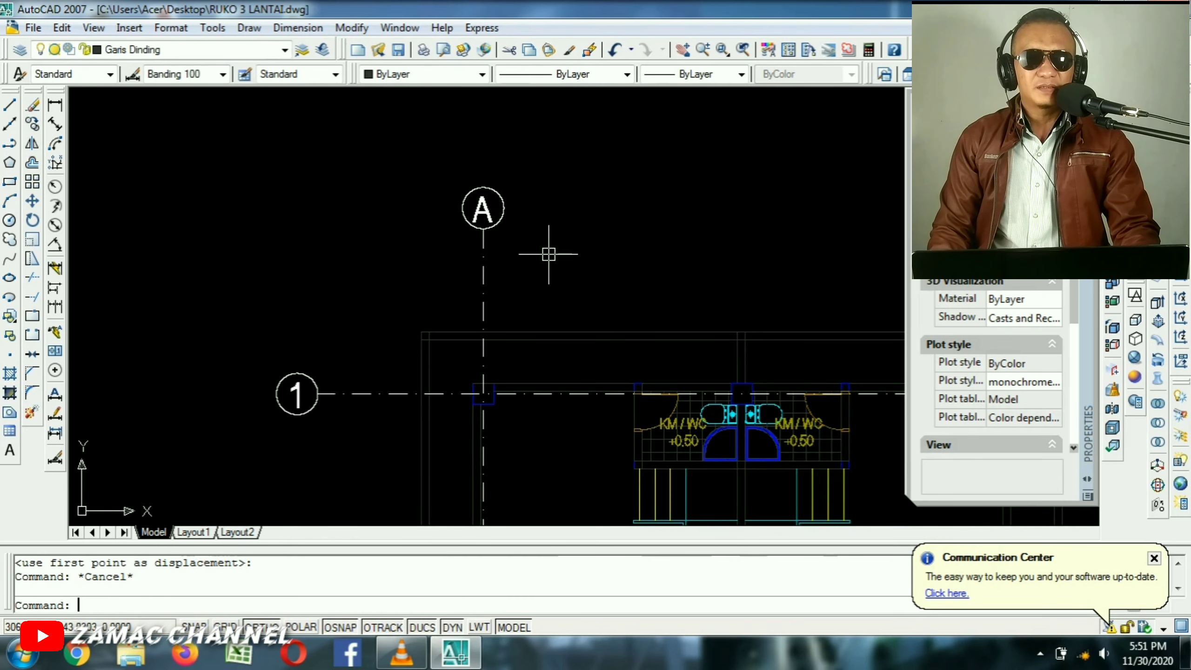
Copy bubble A with its vertical axis line from the left column's top midpoint to the middle column's top midpoint.
{"action": "scroll", "coordinate": [548, 256], "scroll_direction": "down", "scroll_amount": 4}
{"action": "scroll", "coordinate": [514, 239], "scroll_direction": "up", "scroll_amount": 3}
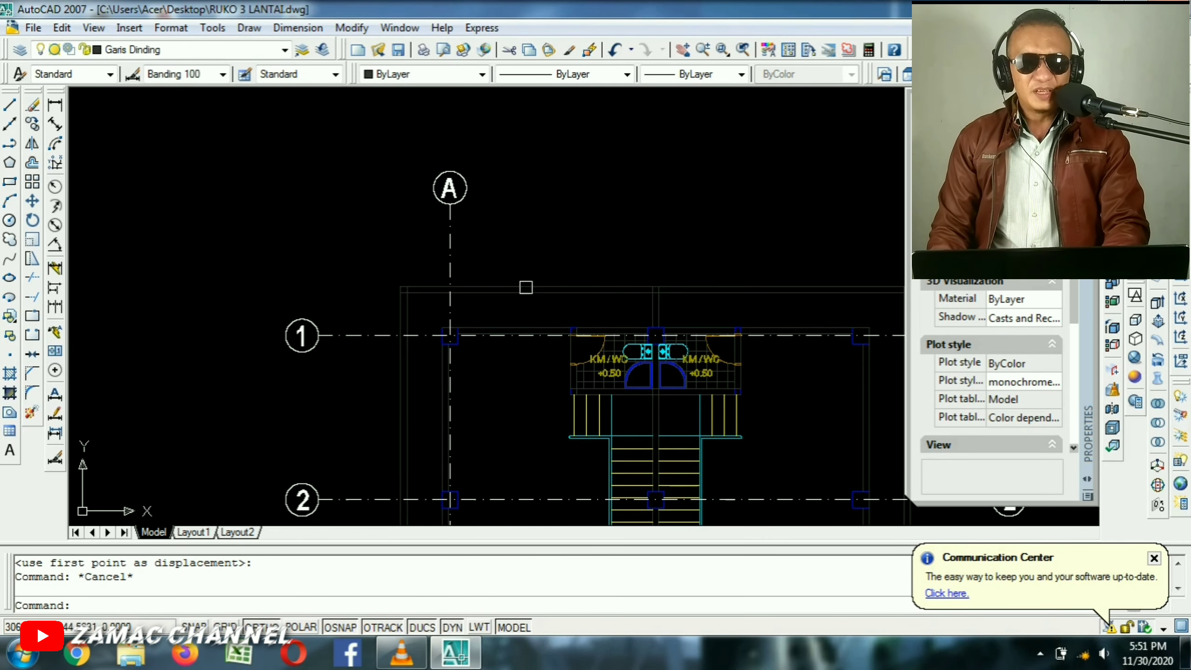
{"action": "middle_click_drag", "start_coordinate": [526, 287], "coordinate": [487, 314]}
{"action": "type", "text": "co"}
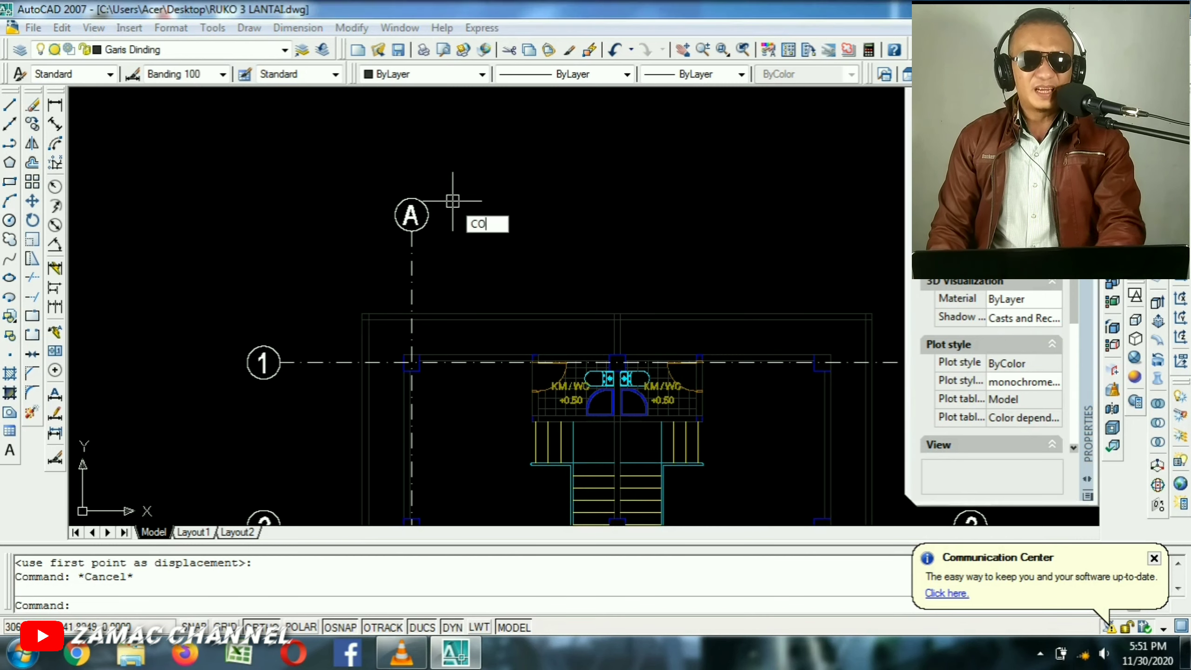
{"action": "key", "text": "Return"}
{"action": "left_click", "coordinate": [503, 182]}
{"action": "left_click", "coordinate": [359, 267]}
{"action": "scroll", "coordinate": [454, 335], "scroll_direction": "up", "scroll_amount": 5}
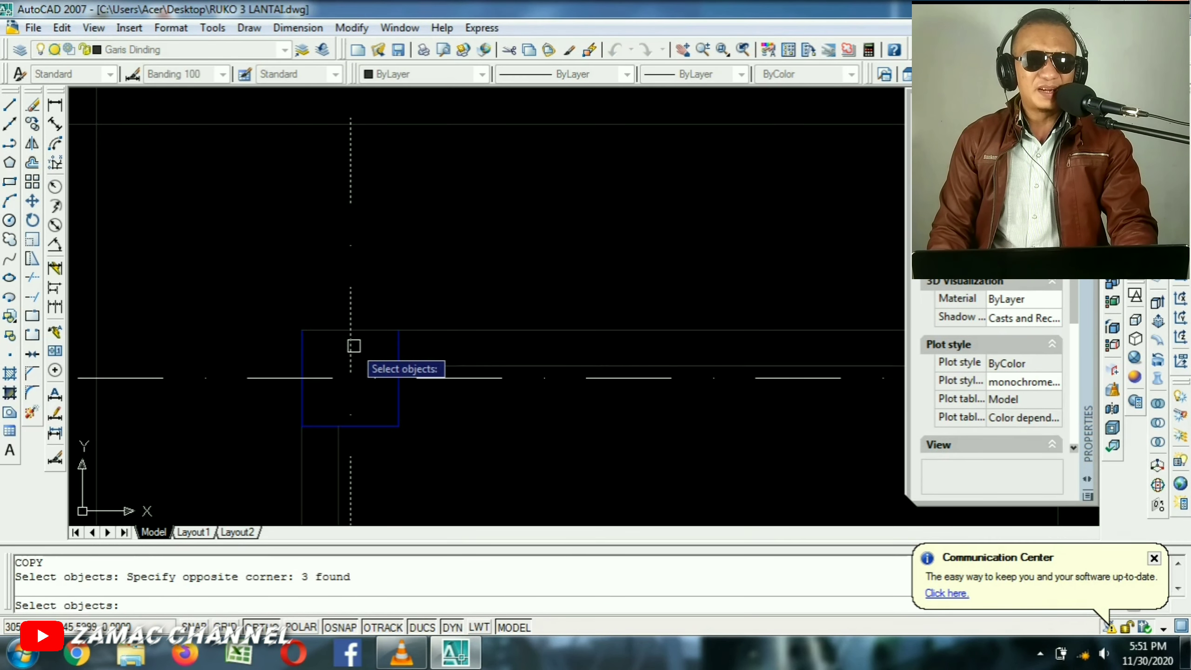
{"action": "key", "text": "Return"}
{"action": "left_click", "coordinate": [348, 332]}
{"action": "scroll", "coordinate": [349, 333], "scroll_direction": "down", "scroll_amount": 3}
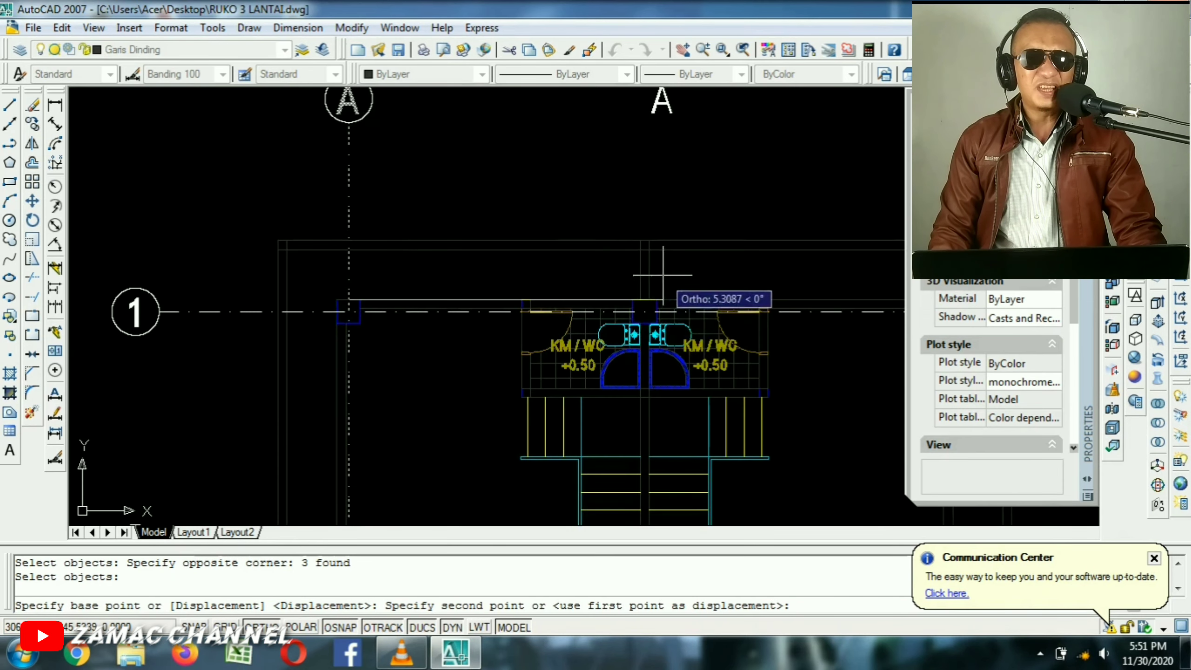
{"action": "scroll", "coordinate": [662, 275], "scroll_direction": "up", "scroll_amount": 3}
{"action": "left_click", "coordinate": [586, 374]}
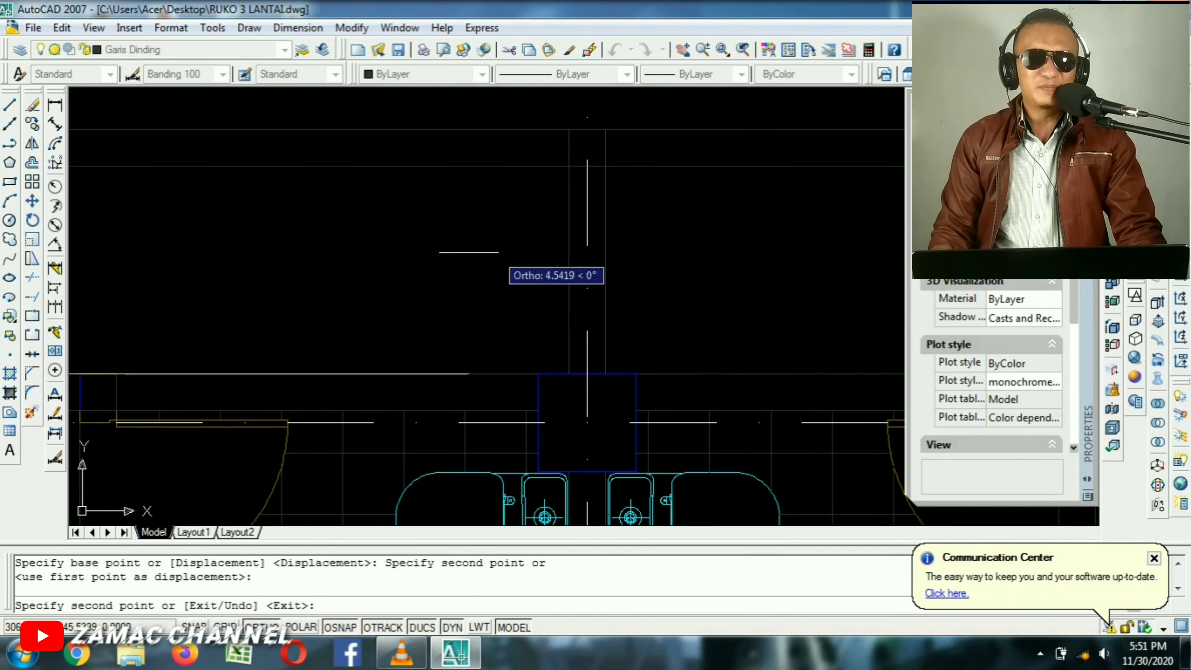
Place another copy of the lettered bubble and axis line at the right column's top midpoint.
{"action": "scroll", "coordinate": [468, 252], "scroll_direction": "down", "scroll_amount": 3}
{"action": "scroll", "coordinate": [358, 319], "scroll_direction": "up", "scroll_amount": 5}
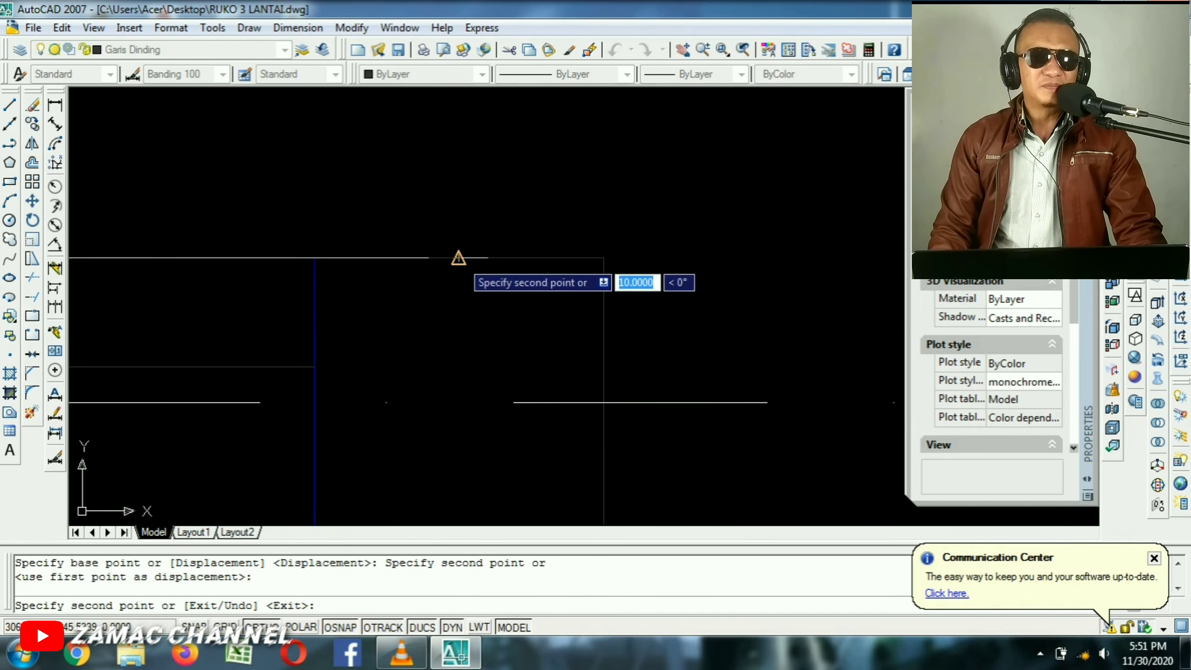
{"action": "left_click", "coordinate": [458, 257]}
{"action": "scroll", "coordinate": [422, 244], "scroll_direction": "down", "scroll_amount": 3}
{"action": "key", "text": "Return"}
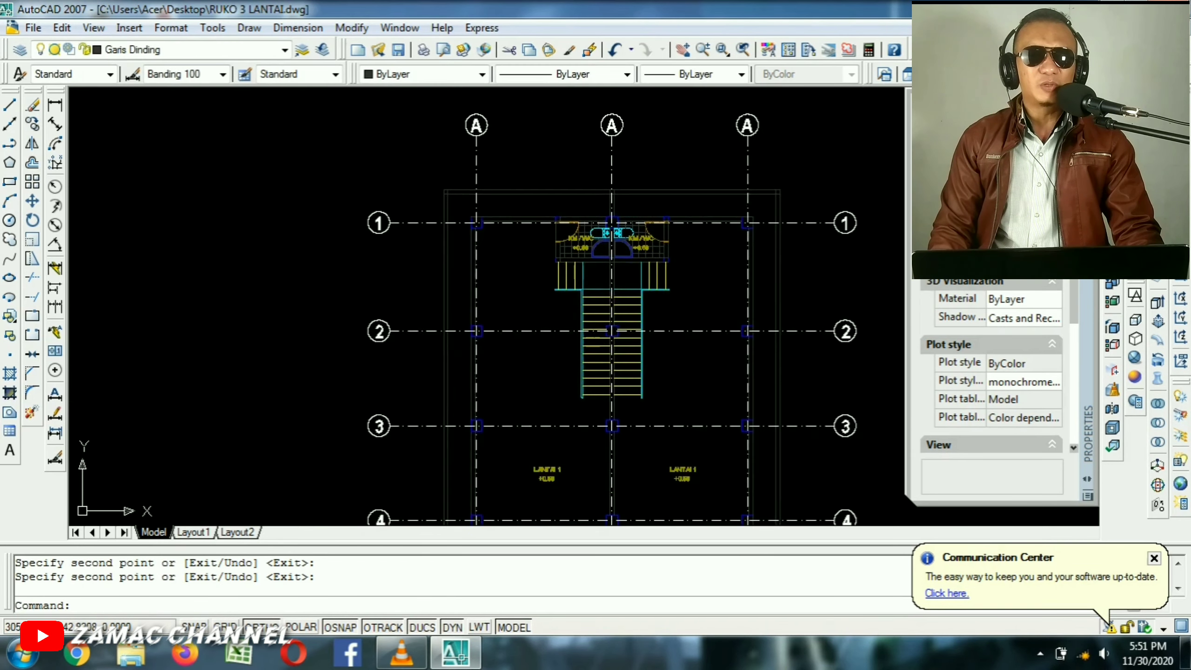
Change the letter in the middle column's grid bubble to B.
{"action": "scroll", "coordinate": [610, 91], "scroll_direction": "up", "scroll_amount": 5}
{"action": "double_click", "coordinate": [611, 125]}
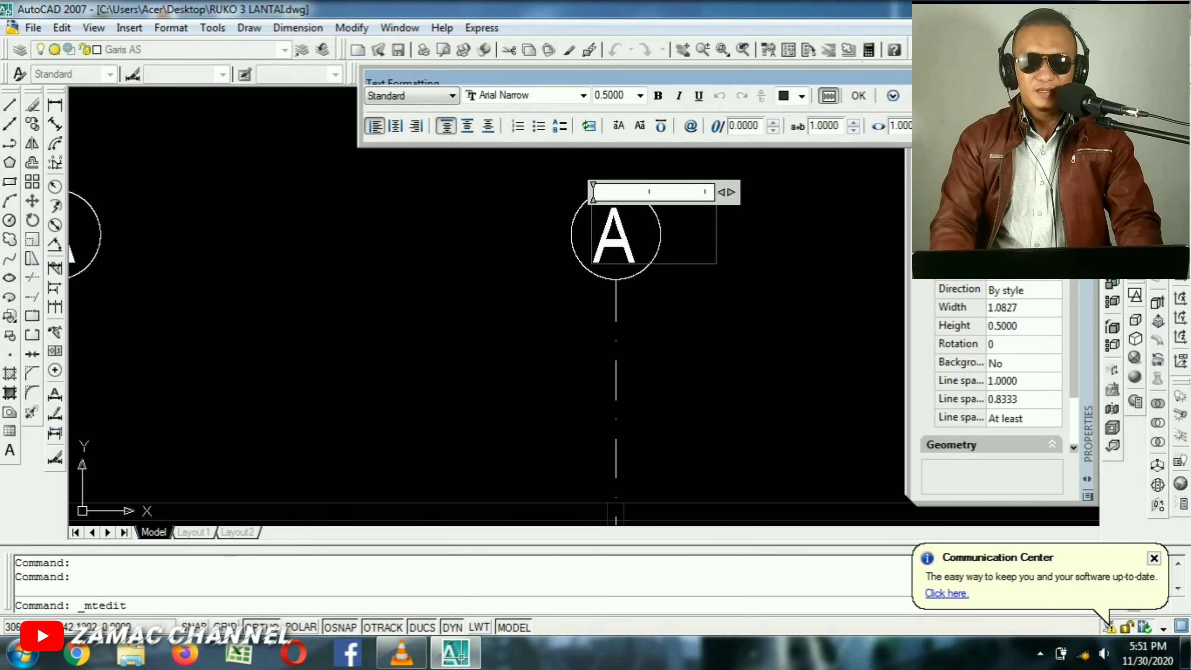
{"action": "type", "text": "B"}
{"action": "left_click", "coordinate": [473, 333]}
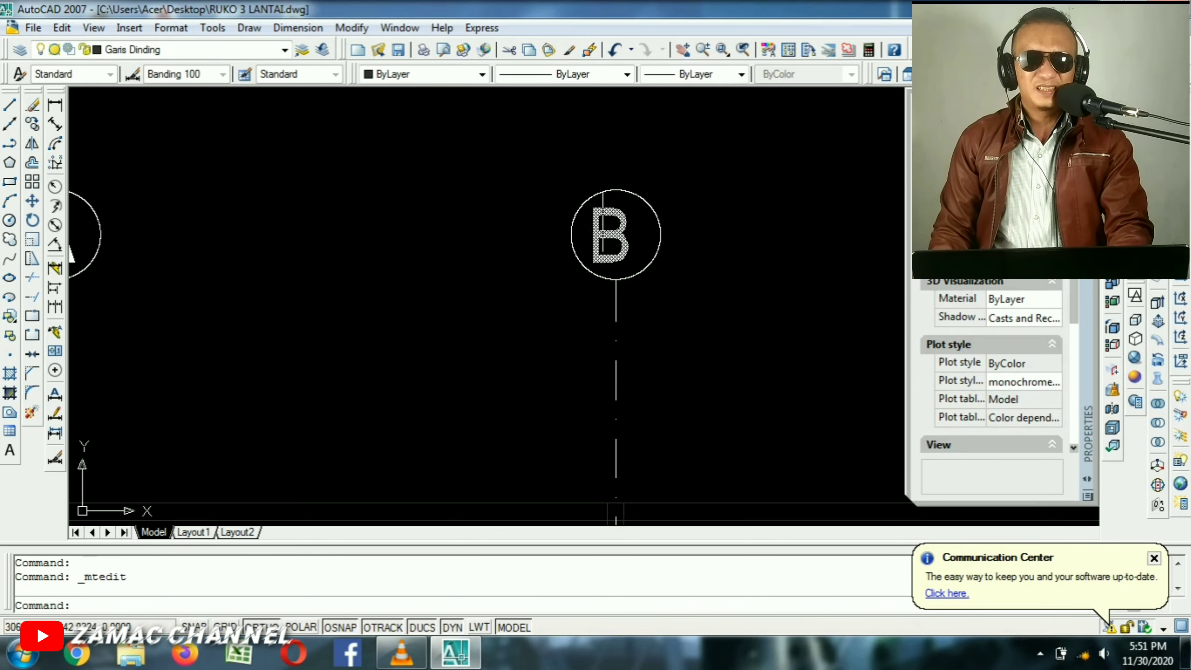
Move the letter B slightly to the right to centre it in its bubble.
{"action": "scroll", "coordinate": [718, 234], "scroll_direction": "up", "scroll_amount": 3}
{"action": "type", "text": "M"}
{"action": "key", "text": "Return"}
{"action": "left_click", "coordinate": [691, 240]}
{"action": "left_click", "coordinate": [617, 272]}
{"action": "key", "text": "Return"}
{"action": "left_click", "coordinate": [352, 295]}
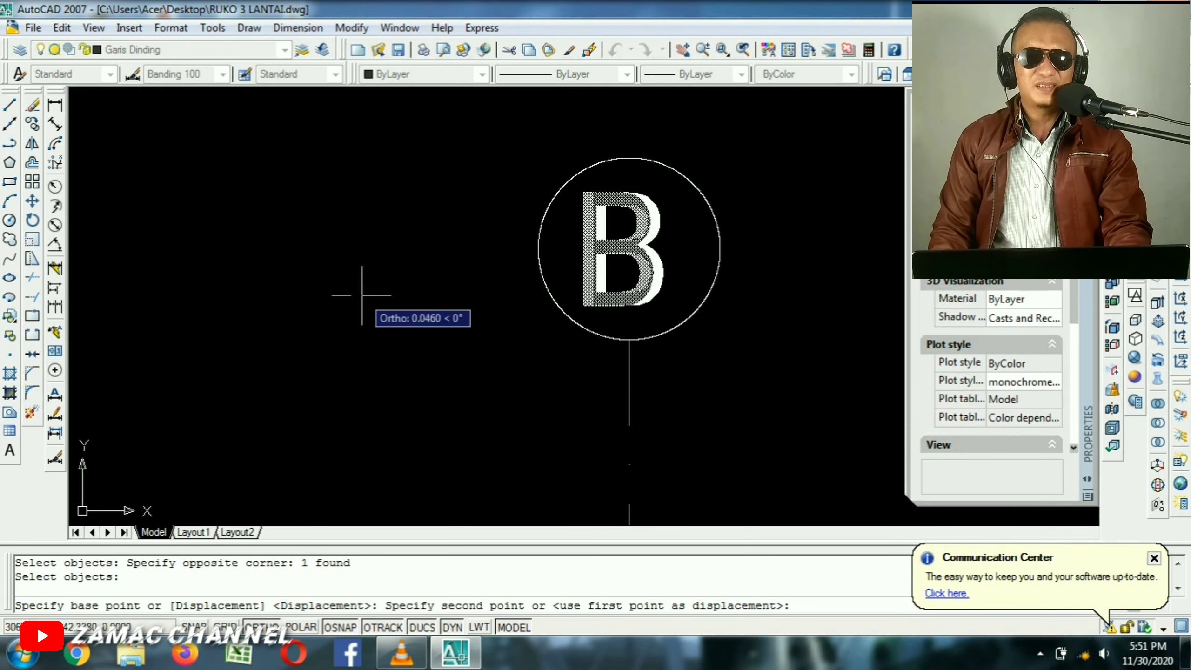
{"action": "left_click", "coordinate": [373, 295]}
{"action": "scroll", "coordinate": [467, 277], "scroll_direction": "down", "scroll_amount": 5}
{"action": "scroll", "coordinate": [686, 266], "scroll_direction": "up", "scroll_amount": 4}
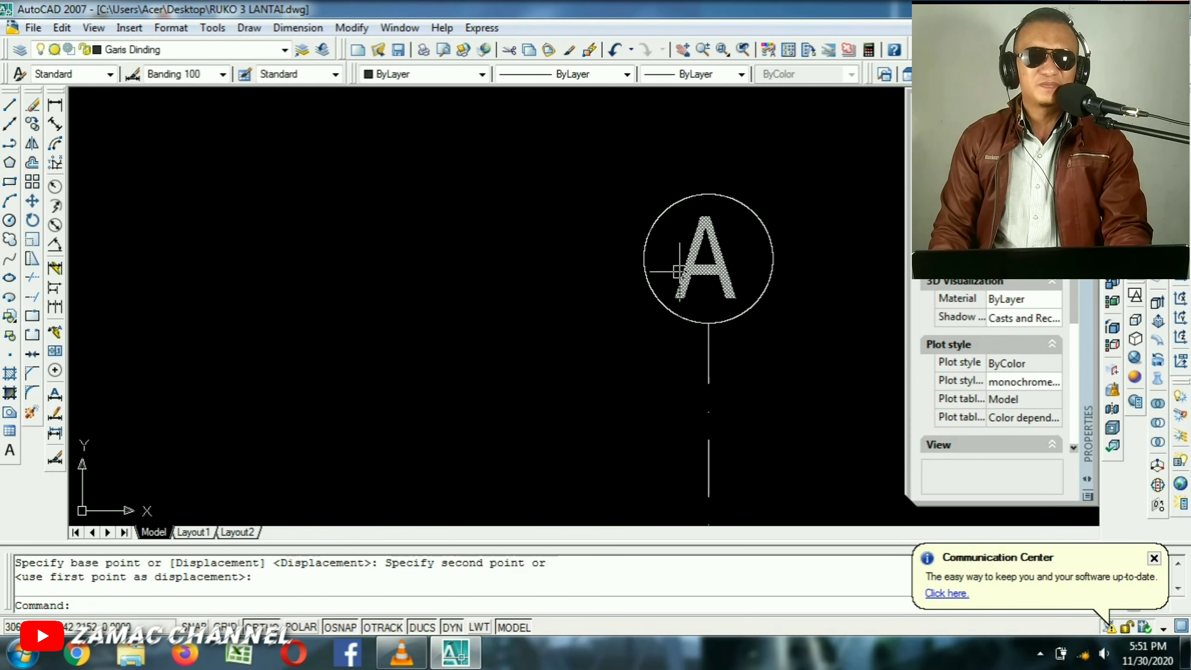
{"action": "type", "text": "M"}
{"action": "key", "text": "Return"}
{"action": "left_click", "coordinate": [690, 262]}
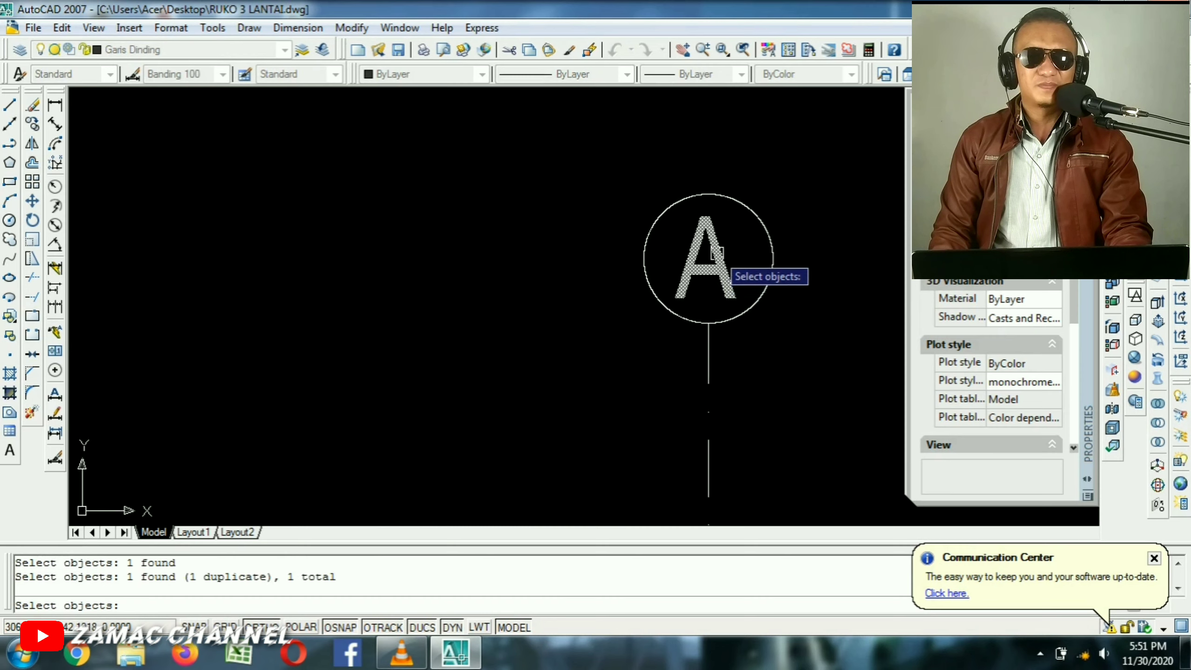
{"action": "key", "text": "Escape"}
Change the letter in the right column's grid bubble to C.
{"action": "double_click", "coordinate": [713, 256]}
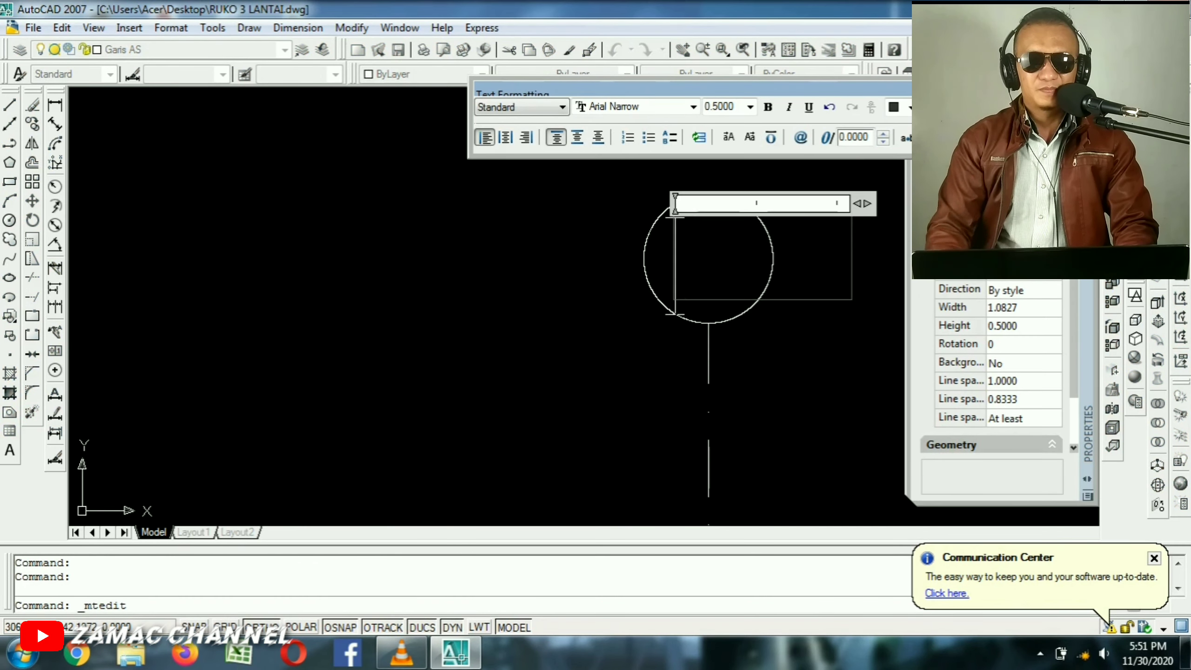
{"action": "left_click", "coordinate": [457, 245]}
{"action": "scroll", "coordinate": [525, 230], "scroll_direction": "down", "scroll_amount": 8}
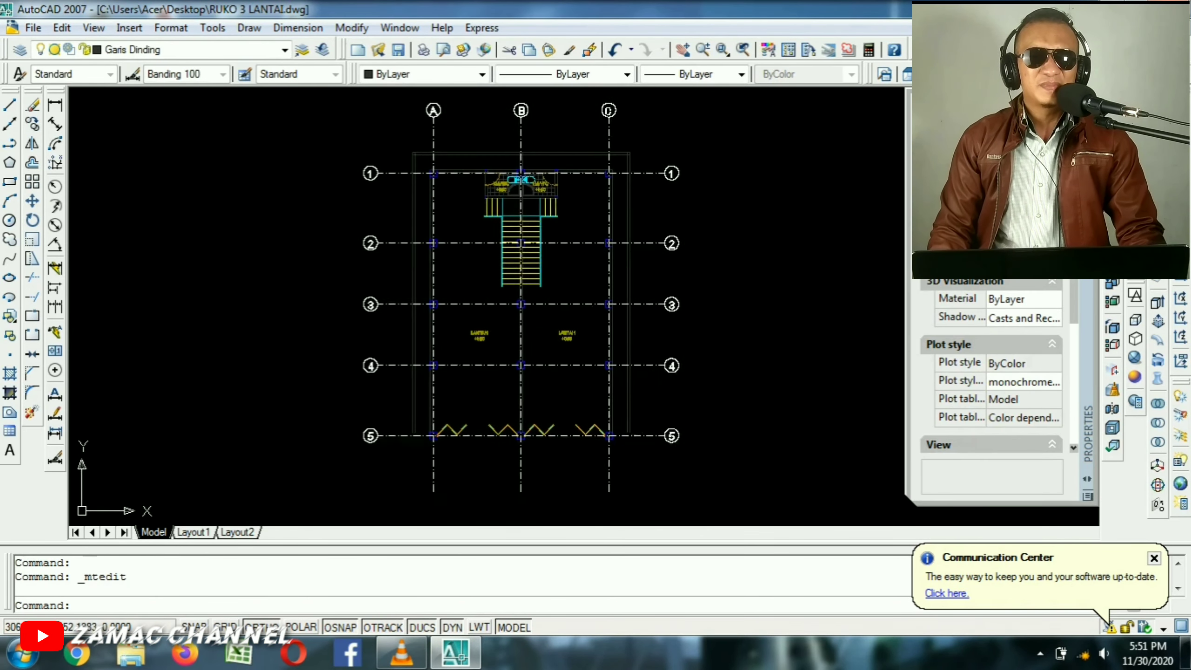
Copy grid bubbles A, B and C from above the plan to the lower ends of their vertical axis lines.
{"action": "type", "text": "CO"}
{"action": "key", "text": "Return"}
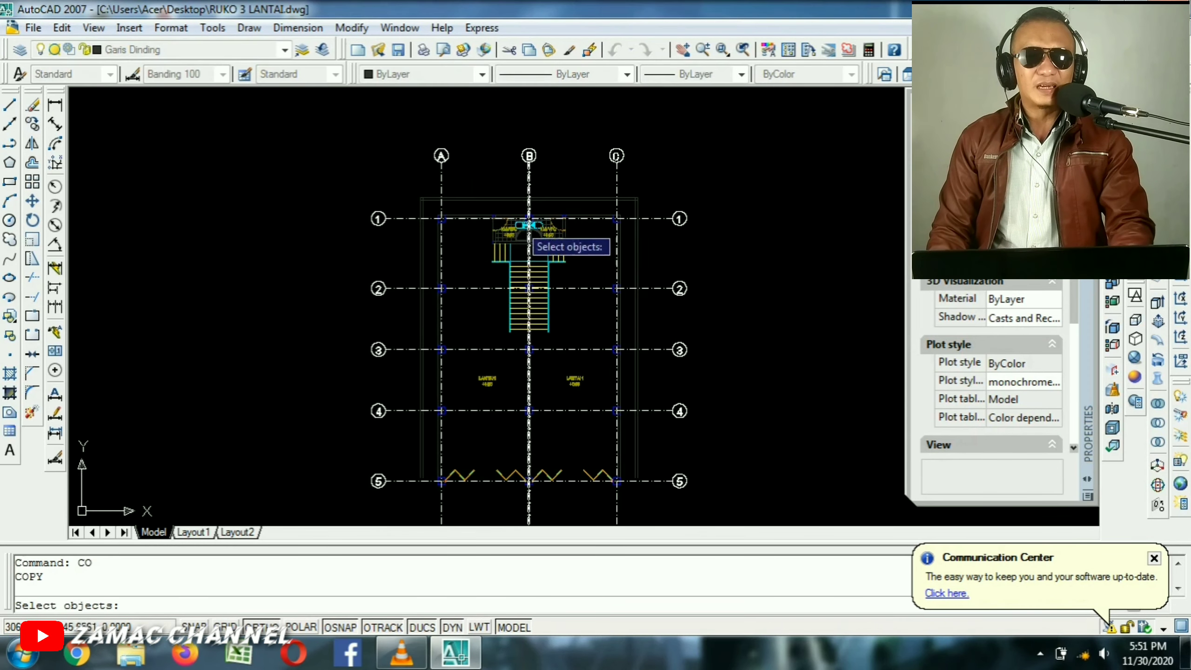
{"action": "left_click", "coordinate": [353, 127]}
{"action": "left_click", "coordinate": [686, 175]}
{"action": "scroll", "coordinate": [613, 143], "scroll_direction": "up", "scroll_amount": 8}
{"action": "key", "text": "Return"}
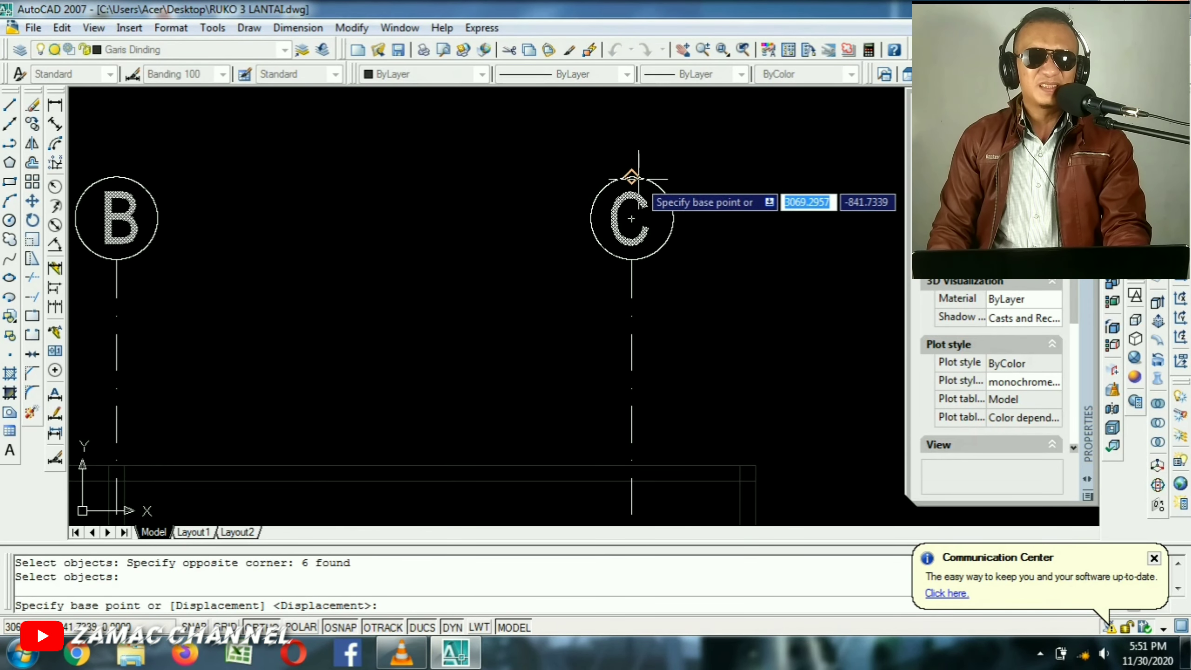
{"action": "left_click", "coordinate": [632, 177]}
{"action": "scroll", "coordinate": [616, 115], "scroll_direction": "down", "scroll_amount": 6}
{"action": "middle_click_drag", "start_coordinate": [630, 438], "coordinate": [608, 175]}
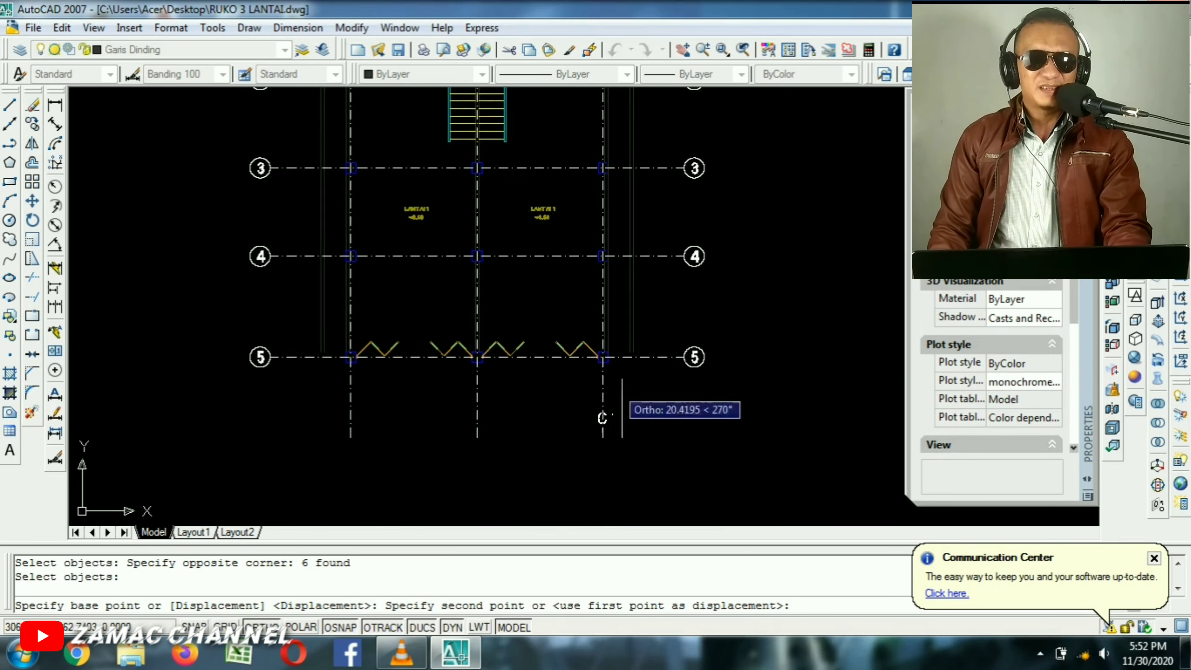
{"action": "scroll", "coordinate": [608, 438], "scroll_direction": "up", "scroll_amount": 8}
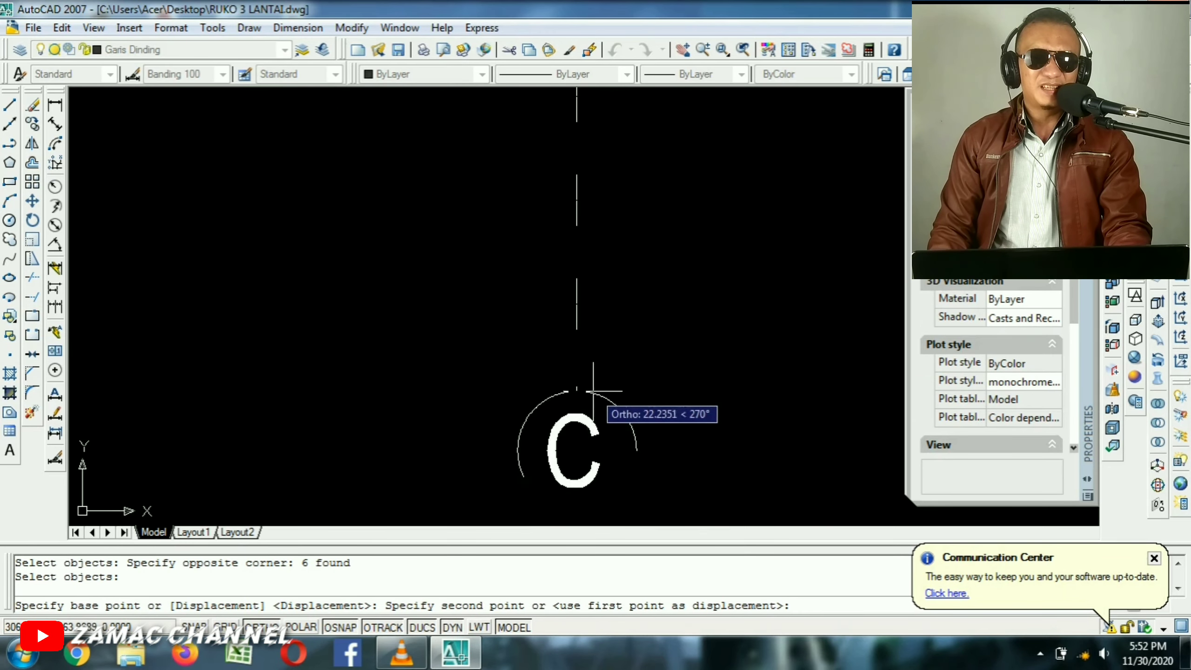
{"action": "left_click", "coordinate": [576, 386]}
{"action": "key", "text": "Escape"}
{"action": "scroll", "coordinate": [612, 271], "scroll_direction": "down", "scroll_amount": 5}
{"action": "scroll", "coordinate": [611, 271], "scroll_direction": "up", "scroll_amount": 3}
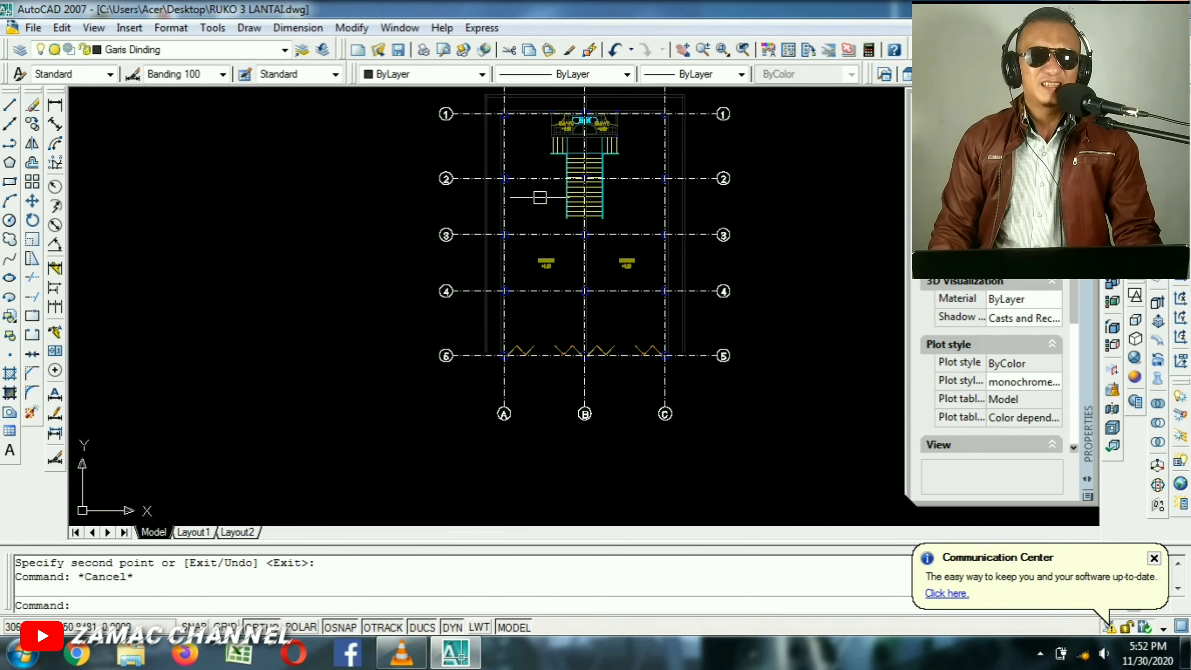
Add a linear dimension between axes A and B along the upper outer line, placed just below the grid bubbles.
{"action": "scroll", "coordinate": [628, 171], "scroll_direction": "down", "scroll_amount": 3}
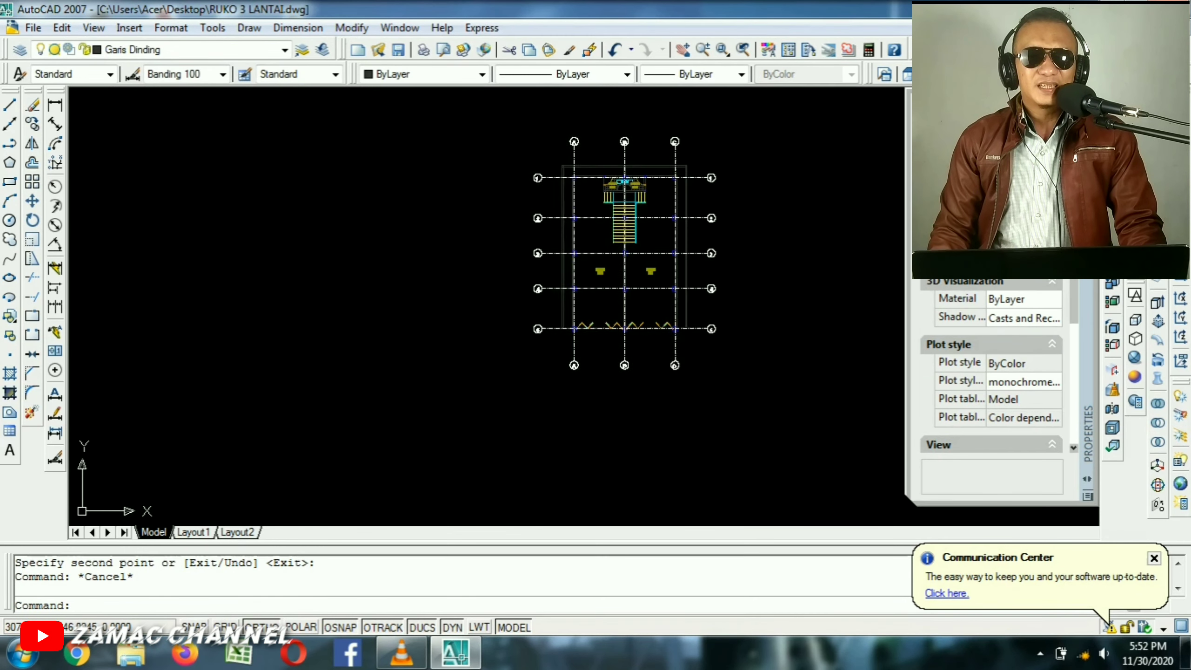
{"action": "scroll", "coordinate": [538, 269], "scroll_direction": "down", "scroll_amount": 1}
{"action": "middle_click_drag", "start_coordinate": [538, 269], "coordinate": [405, 274]}
{"action": "scroll", "coordinate": [357, 269], "scroll_direction": "up", "scroll_amount": 2}
{"action": "scroll", "coordinate": [557, 191], "scroll_direction": "up", "scroll_amount": 5}
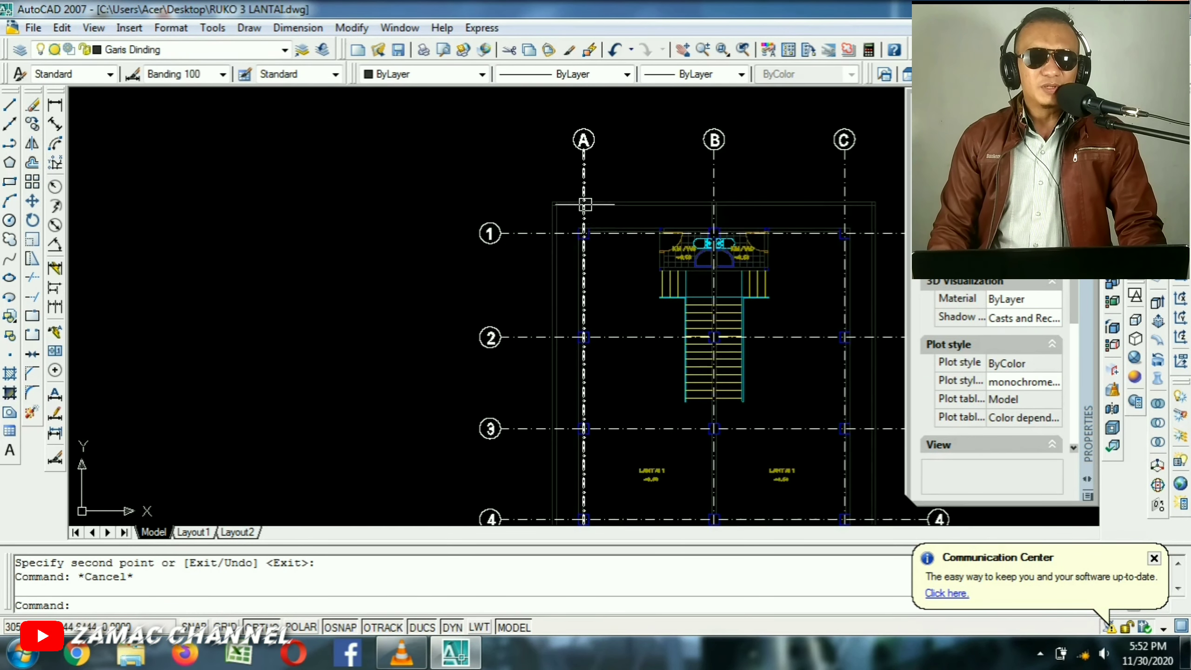
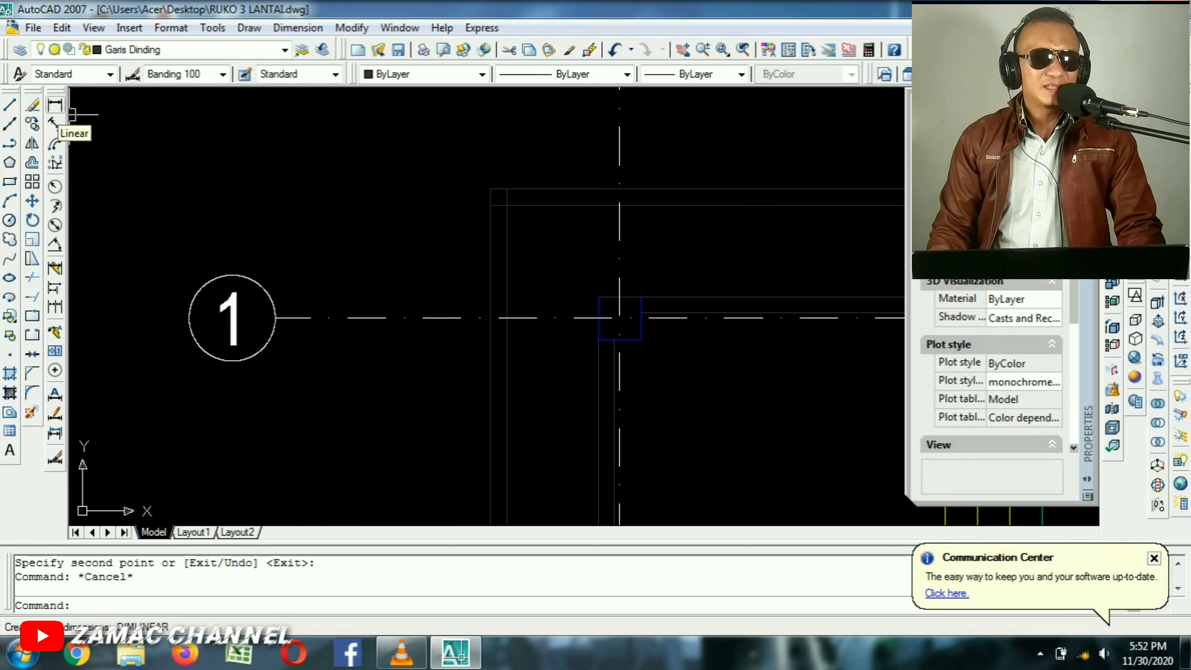
{"action": "left_click", "coordinate": [54, 123]}
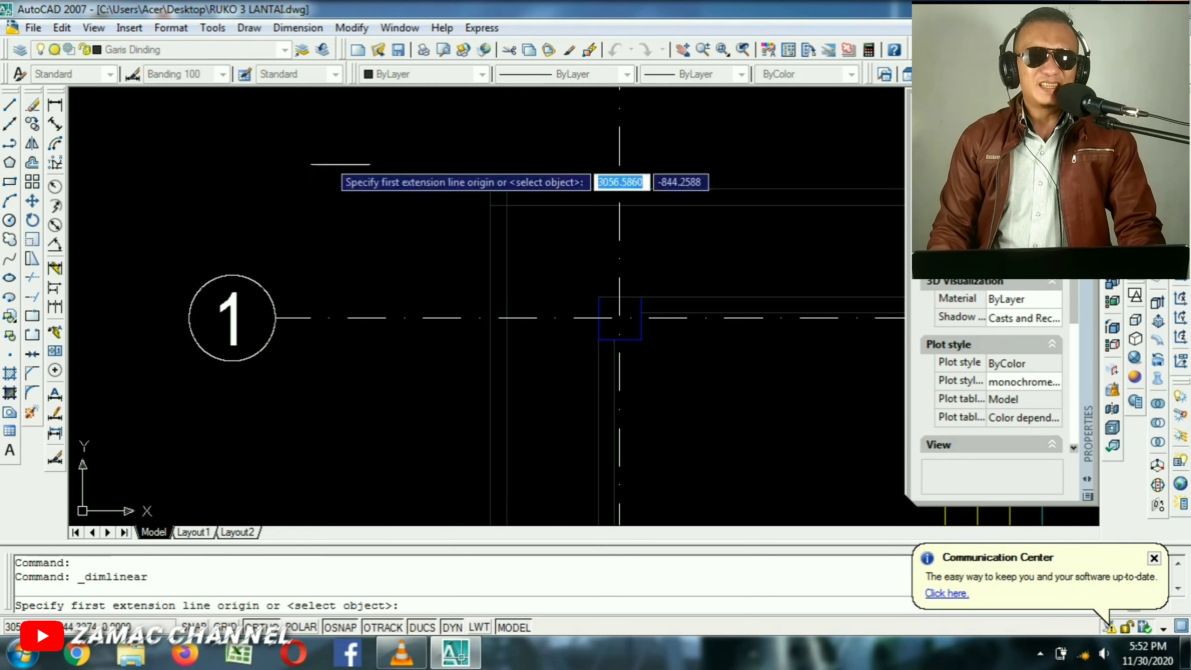
{"action": "middle_click_drag", "start_coordinate": [488, 202], "coordinate": [475, 291]}
{"action": "scroll", "coordinate": [474, 291], "scroll_direction": "up", "scroll_amount": 2}
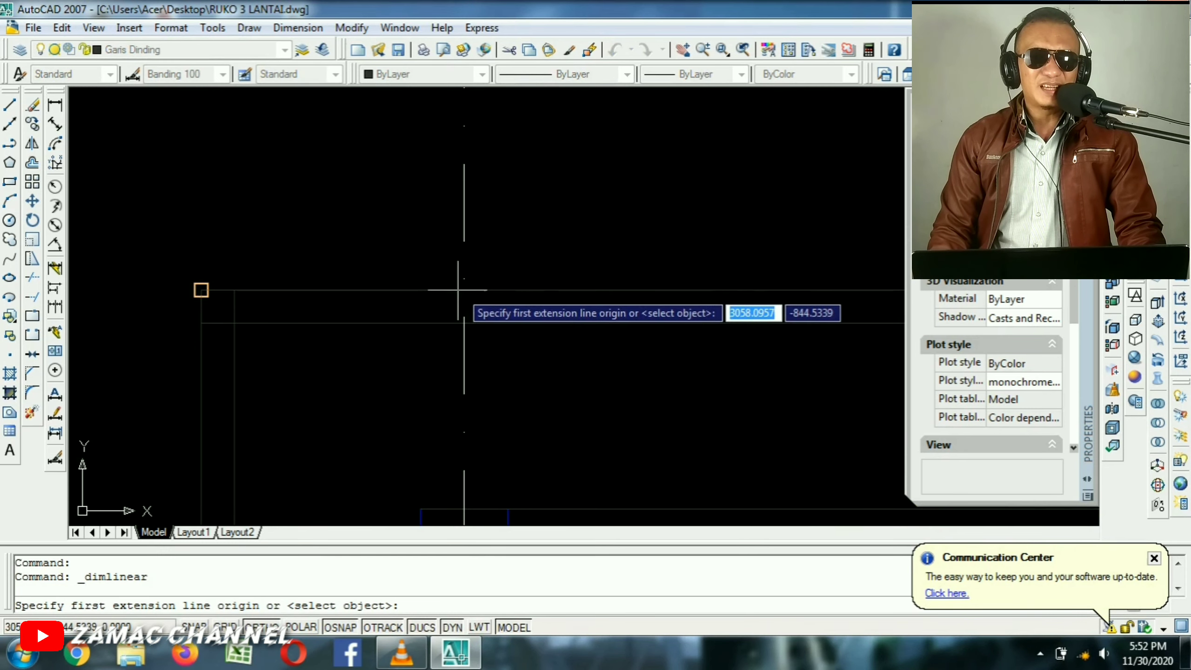
{"action": "left_click", "coordinate": [475, 281]}
{"action": "scroll", "coordinate": [474, 281], "scroll_direction": "down", "scroll_amount": 2}
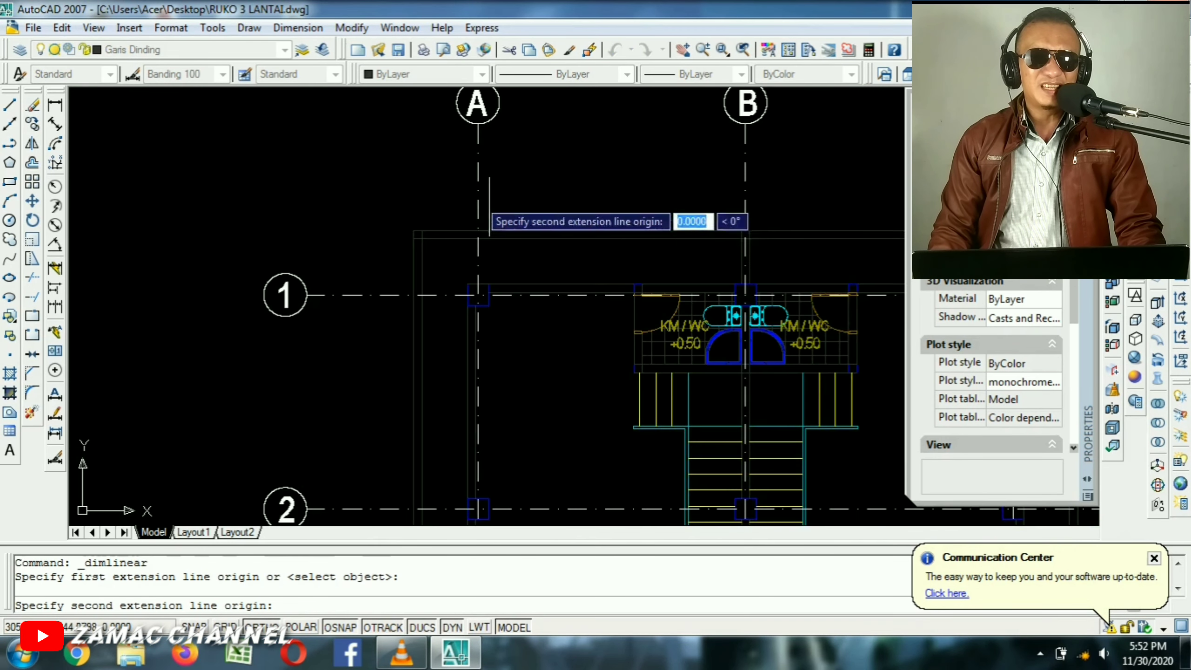
{"action": "scroll", "coordinate": [753, 234], "scroll_direction": "up", "scroll_amount": 3}
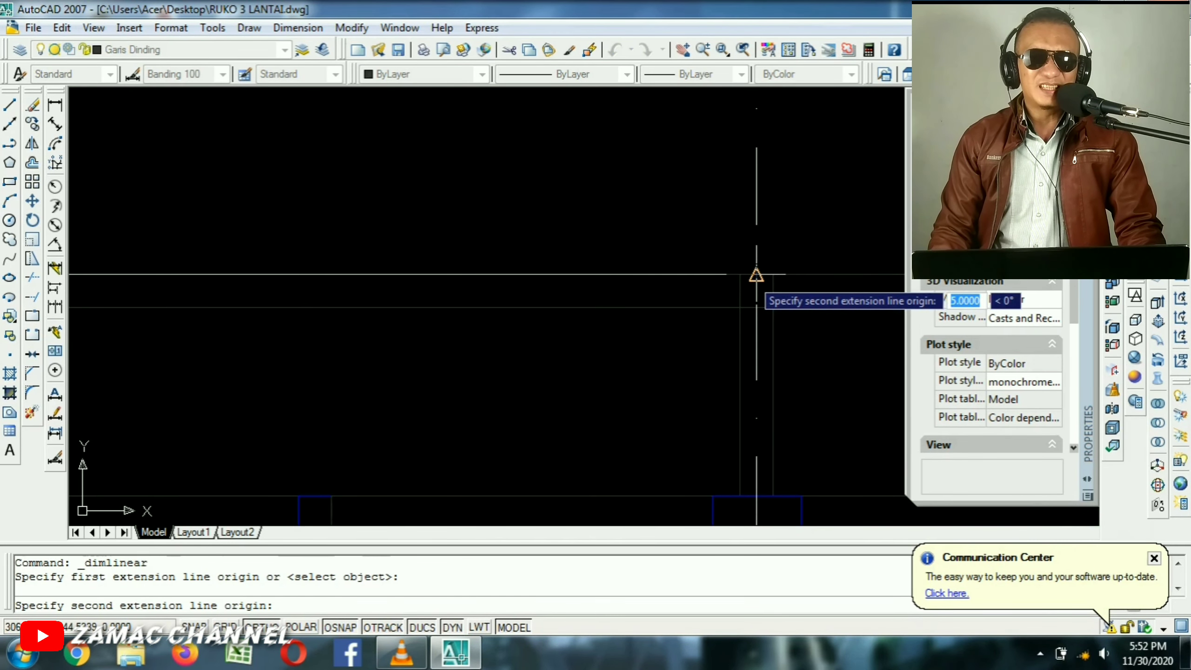
{"action": "left_click", "coordinate": [756, 274]}
{"action": "scroll", "coordinate": [704, 181], "scroll_direction": "down", "scroll_amount": 2}
{"action": "scroll", "coordinate": [704, 266], "scroll_direction": "up", "scroll_amount": 2}
{"action": "left_click", "coordinate": [596, 278]}
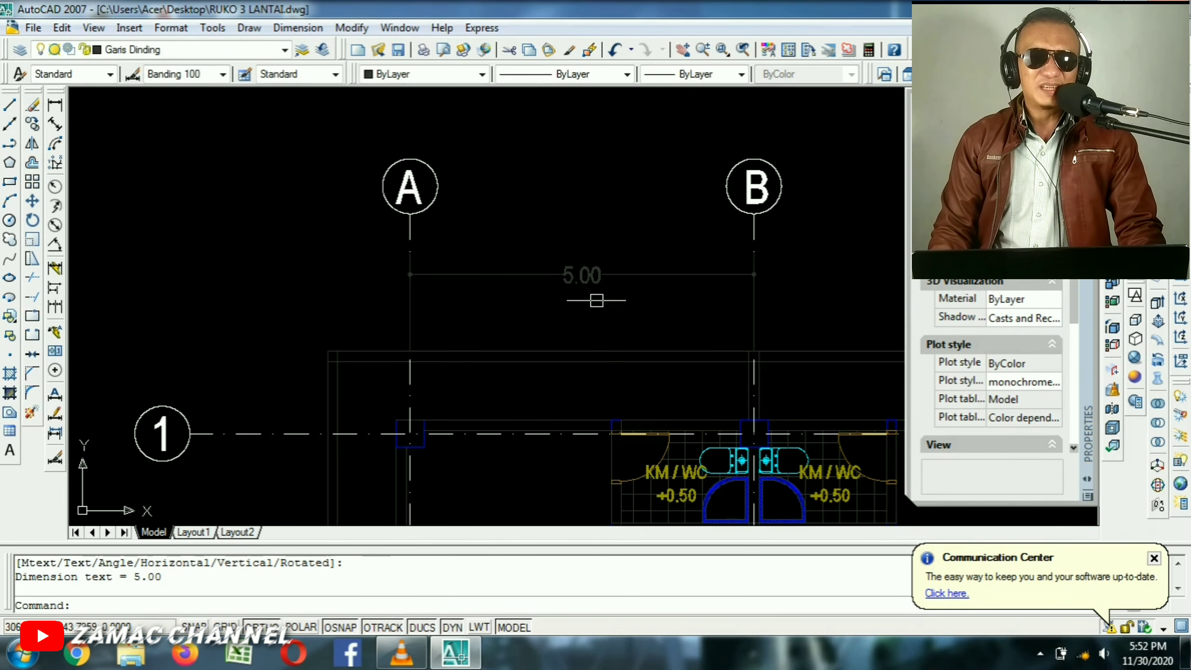
Assign the dimension between axes A and B to the Ukuran Panah layer.
{"action": "scroll", "coordinate": [596, 300], "scroll_direction": "up", "scroll_amount": 4}
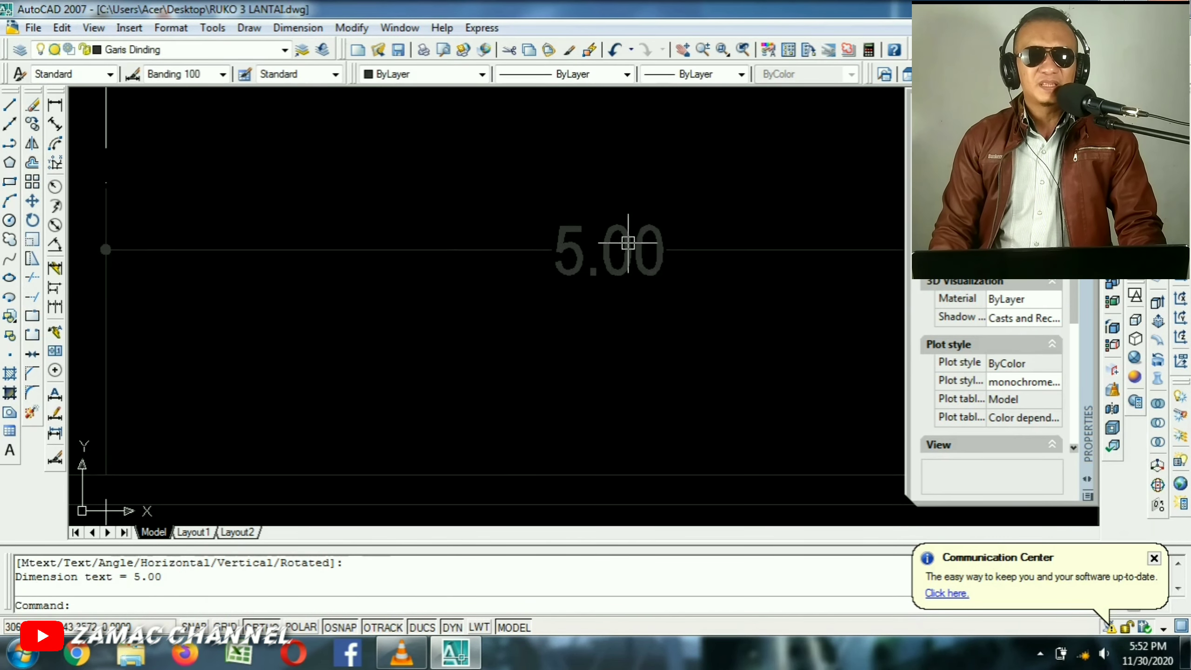
{"action": "scroll", "coordinate": [609, 249], "scroll_direction": "down", "scroll_amount": 5}
{"action": "scroll", "coordinate": [633, 265], "scroll_direction": "up", "scroll_amount": 4}
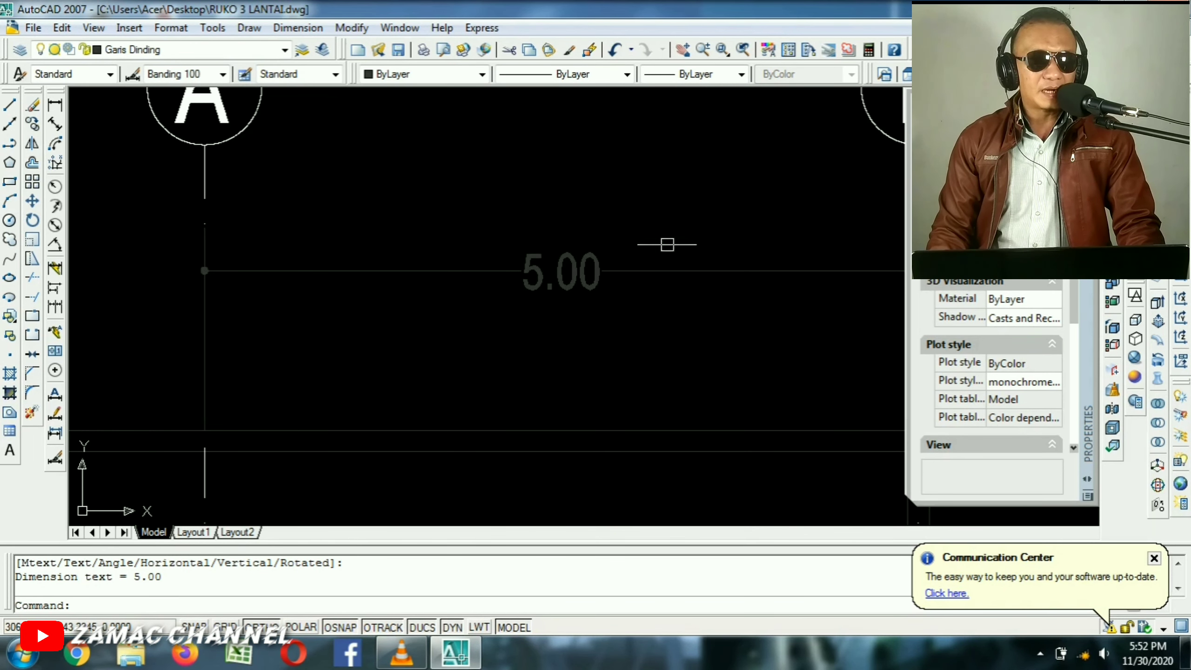
{"action": "left_click", "coordinate": [655, 227]}
{"action": "left_click", "coordinate": [202, 432]}
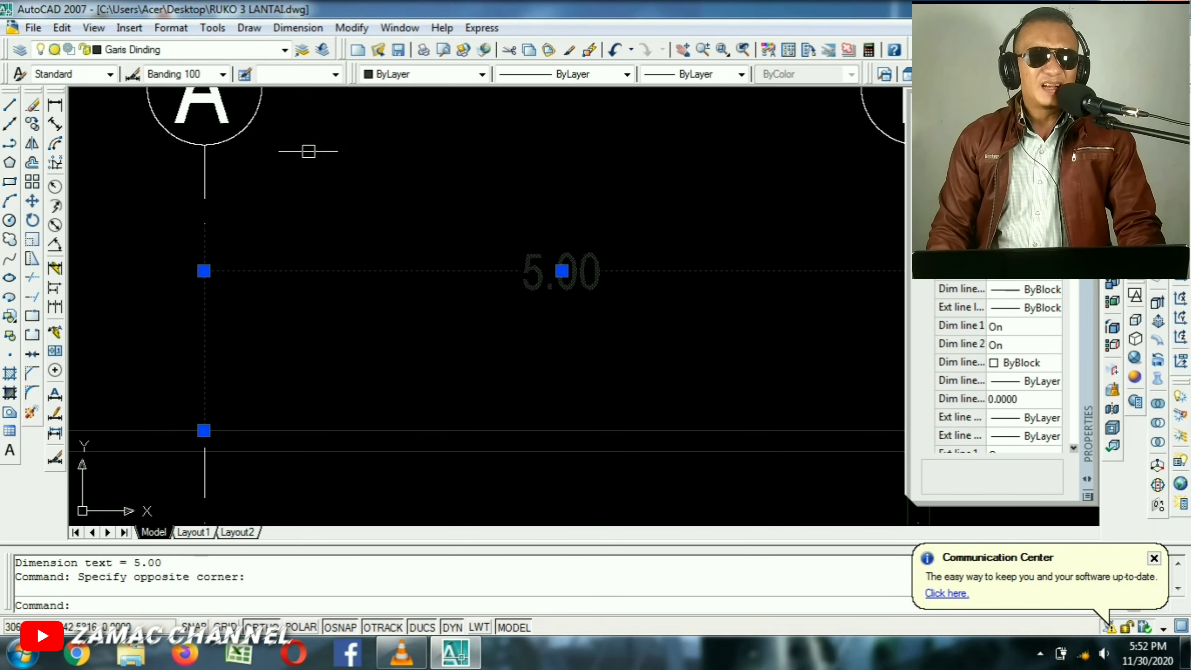
{"action": "left_click", "coordinate": [469, 297]}
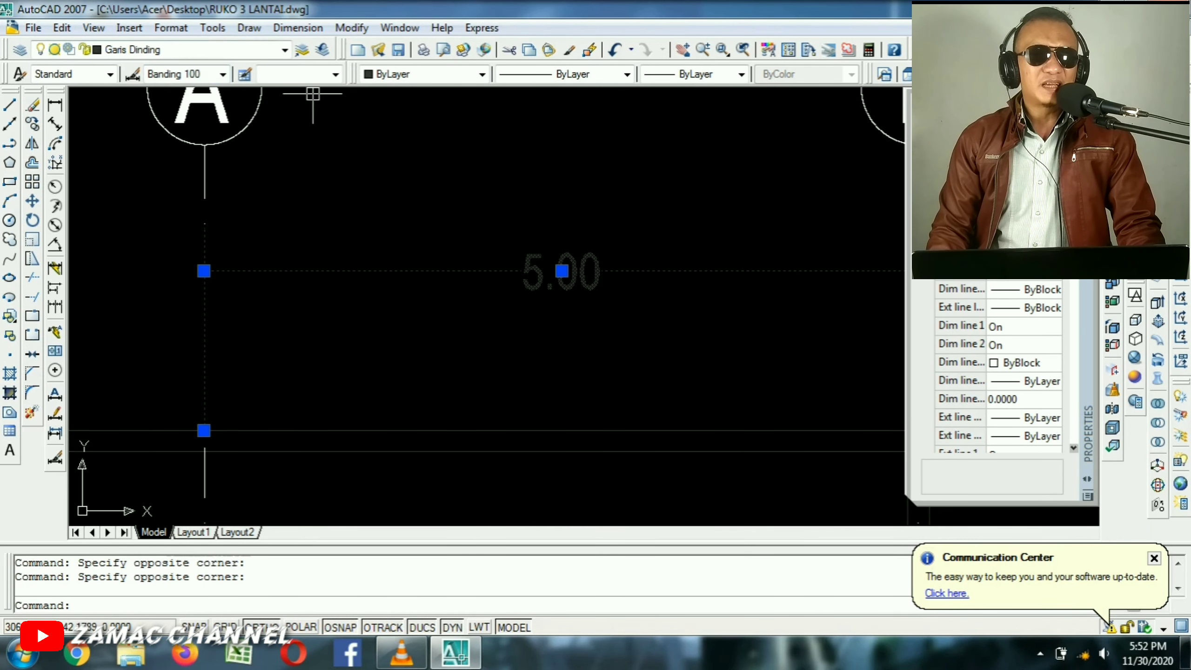
{"action": "left_click", "coordinate": [285, 49]}
{"action": "scroll", "coordinate": [190, 395], "scroll_direction": "down", "scroll_amount": 8}
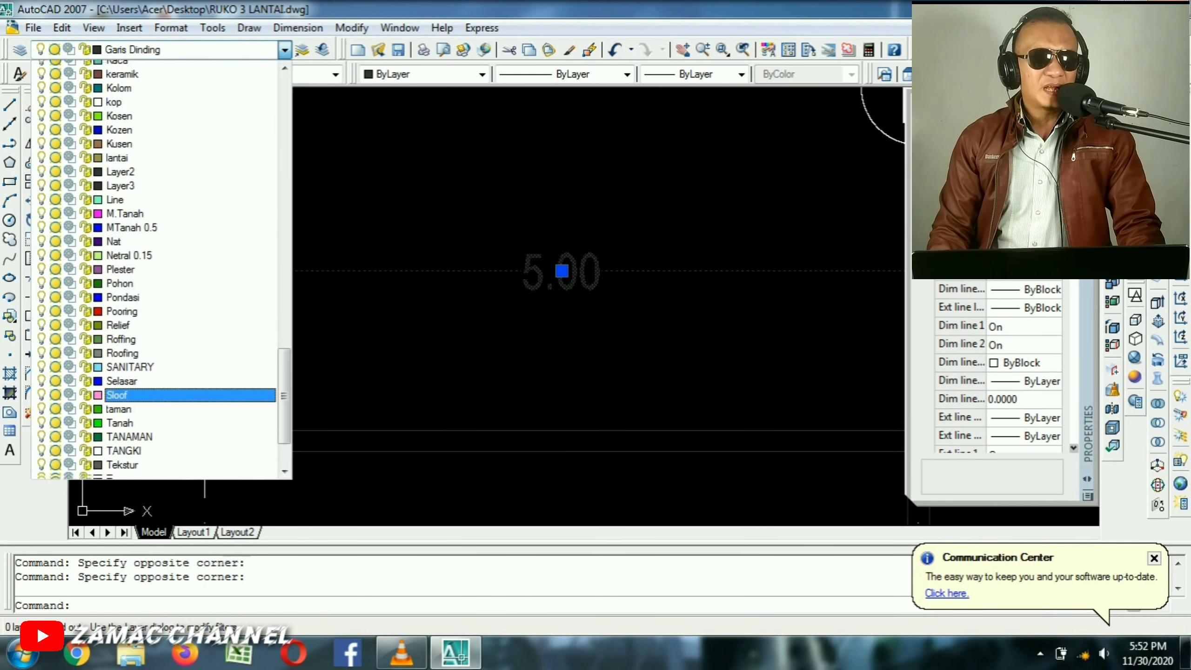
{"action": "scroll", "coordinate": [190, 395], "scroll_direction": "down", "scroll_amount": 2}
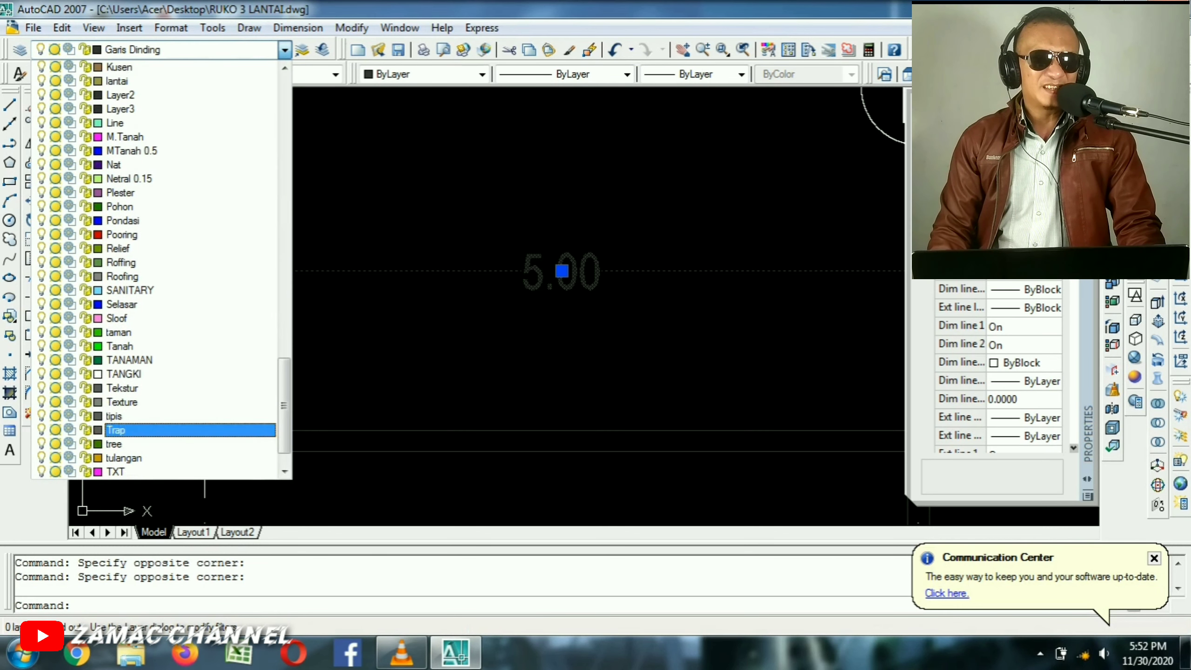
{"action": "scroll", "coordinate": [190, 412], "scroll_direction": "down", "scroll_amount": 1}
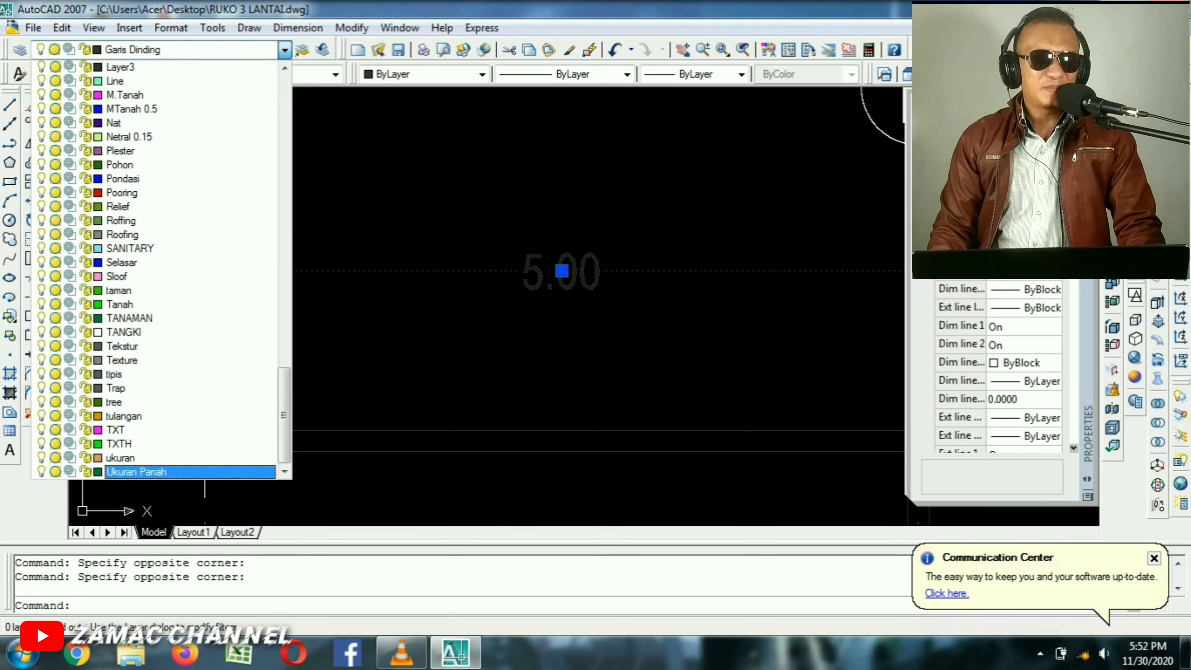
{"action": "left_click", "coordinate": [187, 471]}
{"action": "key", "text": "Escape"}
{"action": "scroll", "coordinate": [427, 421], "scroll_direction": "down", "scroll_amount": 5}
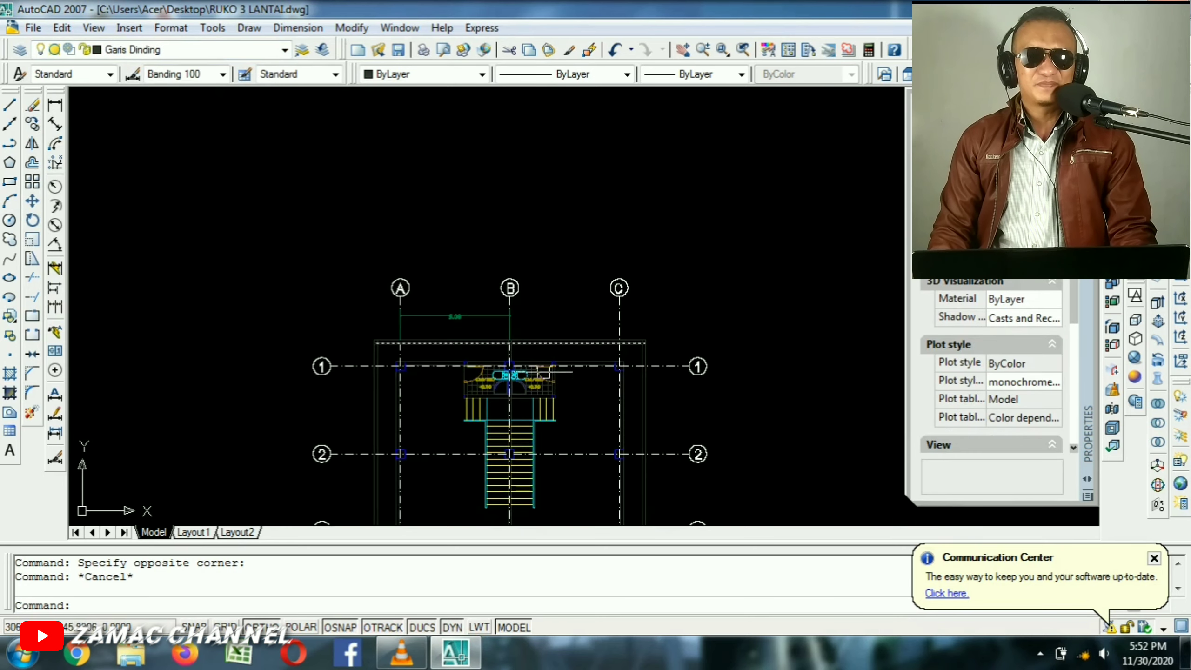
Continue the dimension chain from axis B to axis C and on to the plan's outer right corner.
{"action": "scroll", "coordinate": [475, 289], "scroll_direction": "up", "scroll_amount": 5}
{"action": "scroll", "coordinate": [475, 289], "scroll_direction": "down", "scroll_amount": 2}
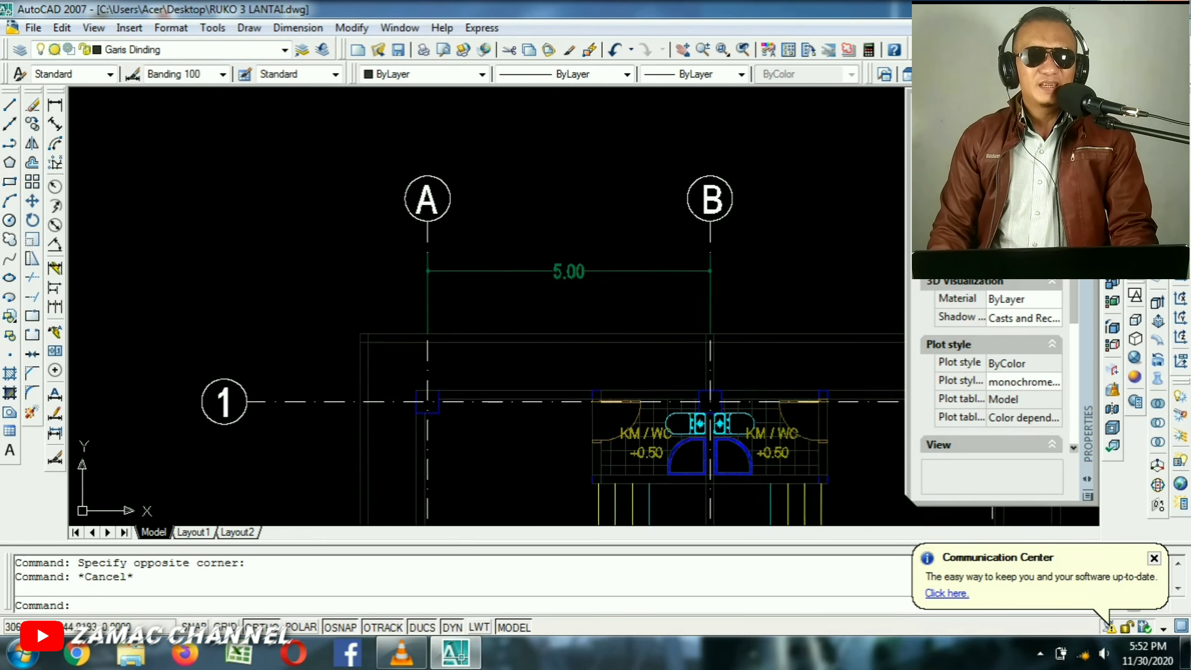
{"action": "middle_click_drag", "start_coordinate": [475, 289], "coordinate": [229, 258]}
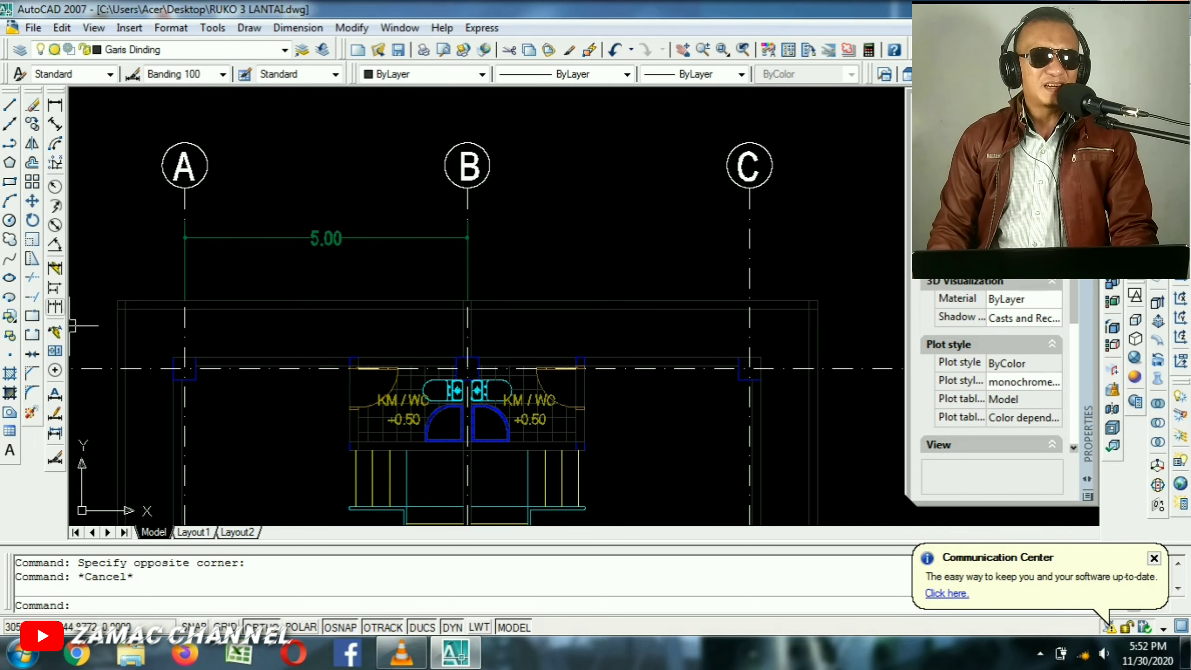
{"action": "left_click", "coordinate": [54, 330]}
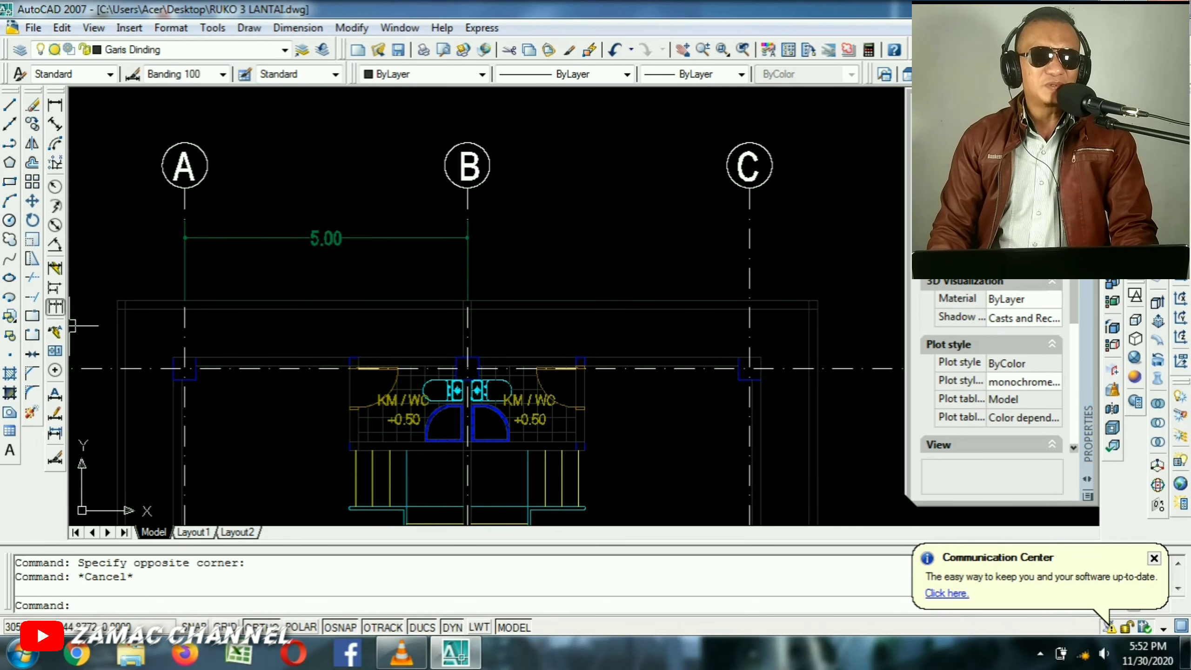
{"action": "scroll", "coordinate": [721, 287], "scroll_direction": "up", "scroll_amount": 3}
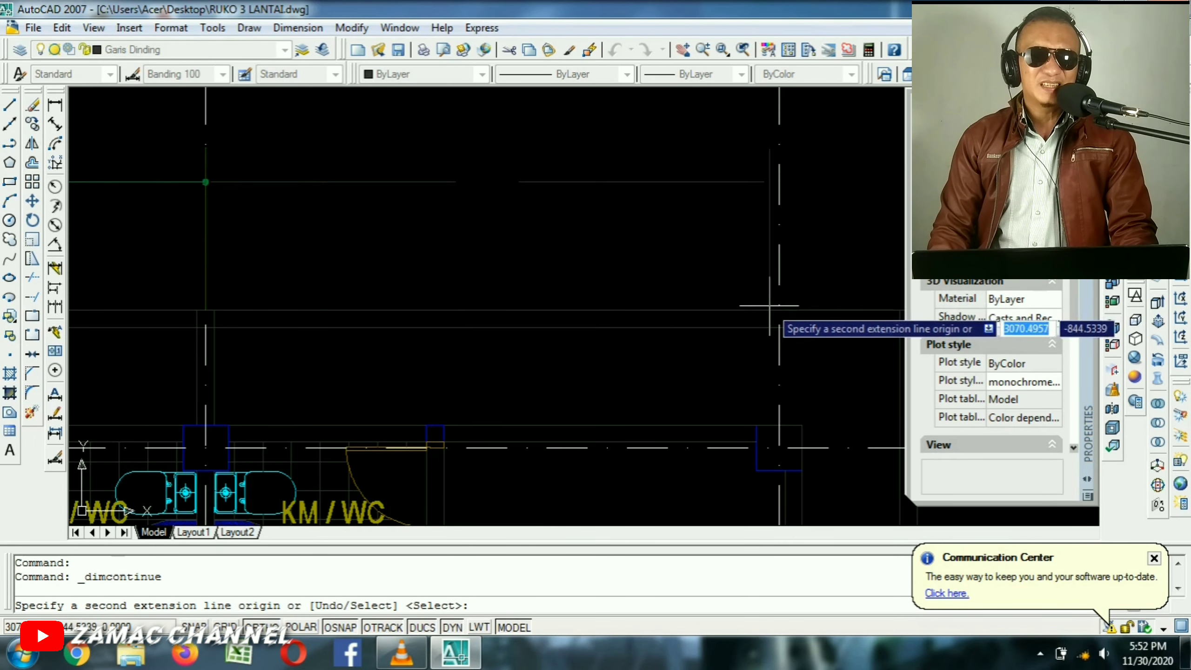
{"action": "left_click", "coordinate": [778, 309]}
{"action": "middle_click_drag", "start_coordinate": [779, 310], "coordinate": [443, 303]}
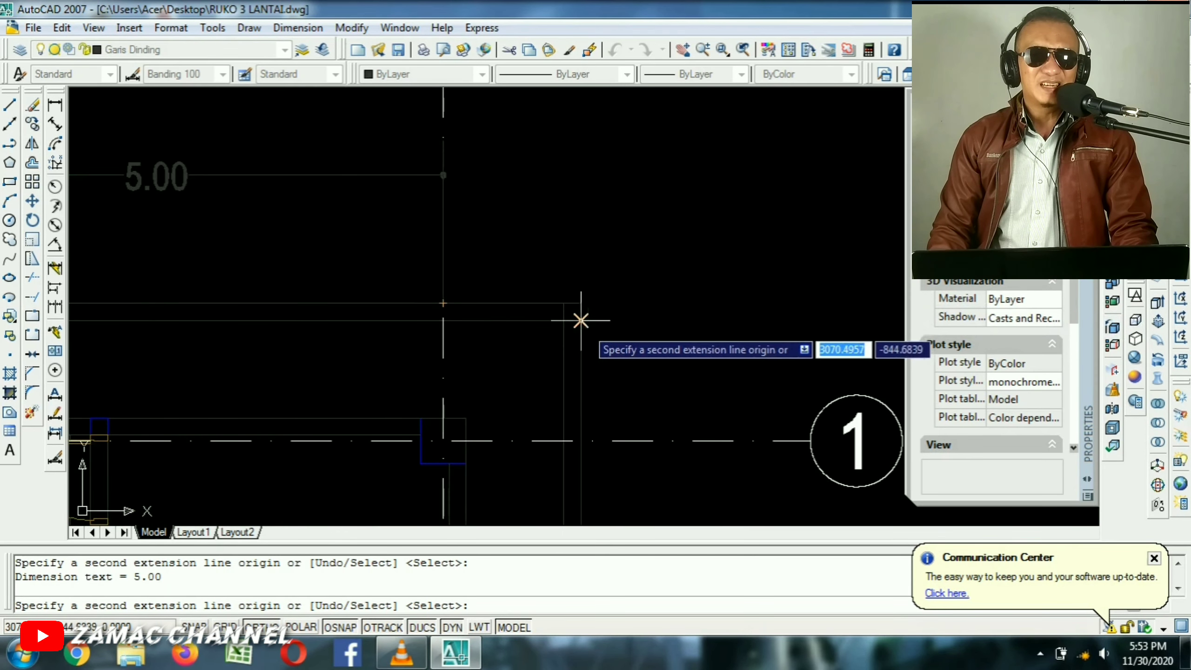
{"action": "left_click", "coordinate": [581, 302]}
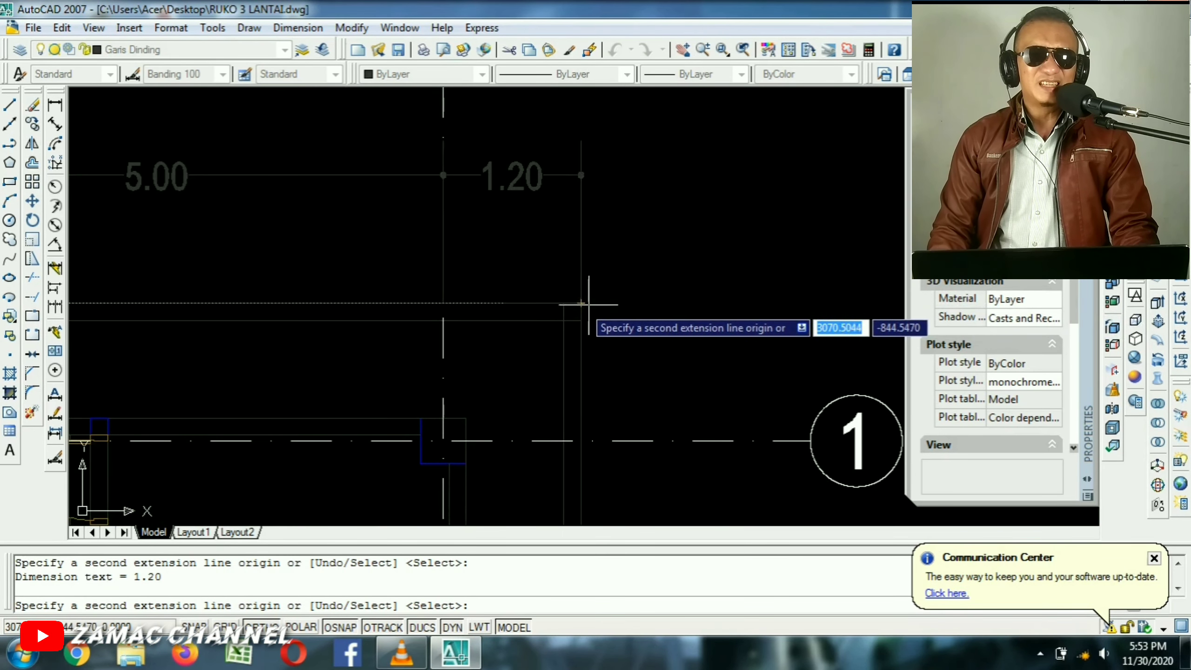
{"action": "scroll", "coordinate": [624, 323], "scroll_direction": "down", "scroll_amount": 3}
{"action": "scroll", "coordinate": [633, 266], "scroll_direction": "up", "scroll_amount": 5}
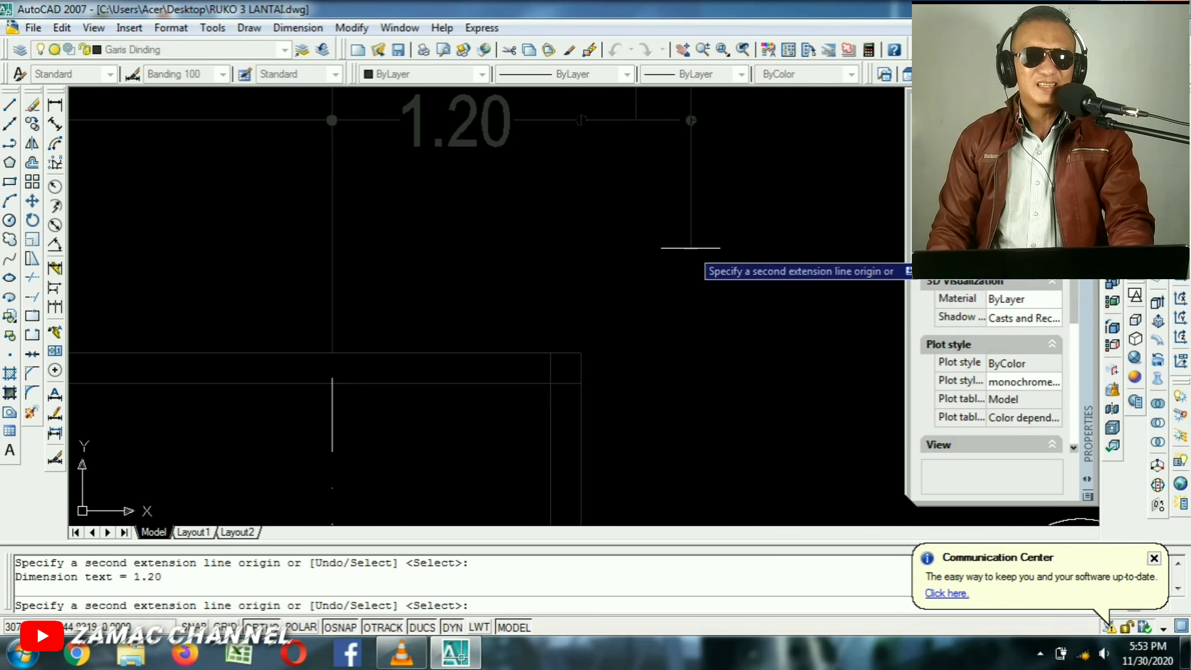
{"action": "key", "text": "Return"}
{"action": "key", "text": "Escape"}
Inspect the properties of the dimension between axis C and the plan's outer right corner.
{"action": "scroll", "coordinate": [622, 239], "scroll_direction": "down", "scroll_amount": 5}
{"action": "middle_click_drag", "start_coordinate": [460, 249], "coordinate": [717, 254]}
{"action": "middle_click_drag", "start_coordinate": [817, 257], "coordinate": [718, 232]}
{"action": "scroll", "coordinate": [738, 250], "scroll_direction": "up", "scroll_amount": 5}
{"action": "left_click", "coordinate": [713, 207]}
{"action": "left_click", "coordinate": [675, 173]}
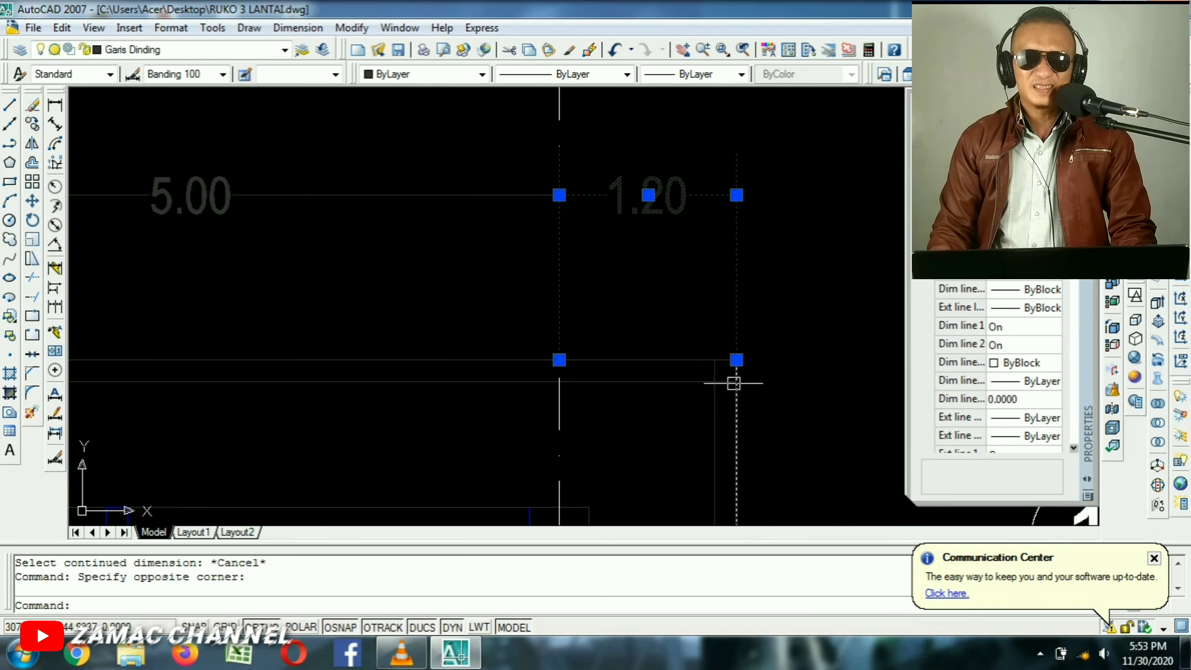
{"action": "scroll", "coordinate": [730, 381], "scroll_direction": "up", "scroll_amount": 2}
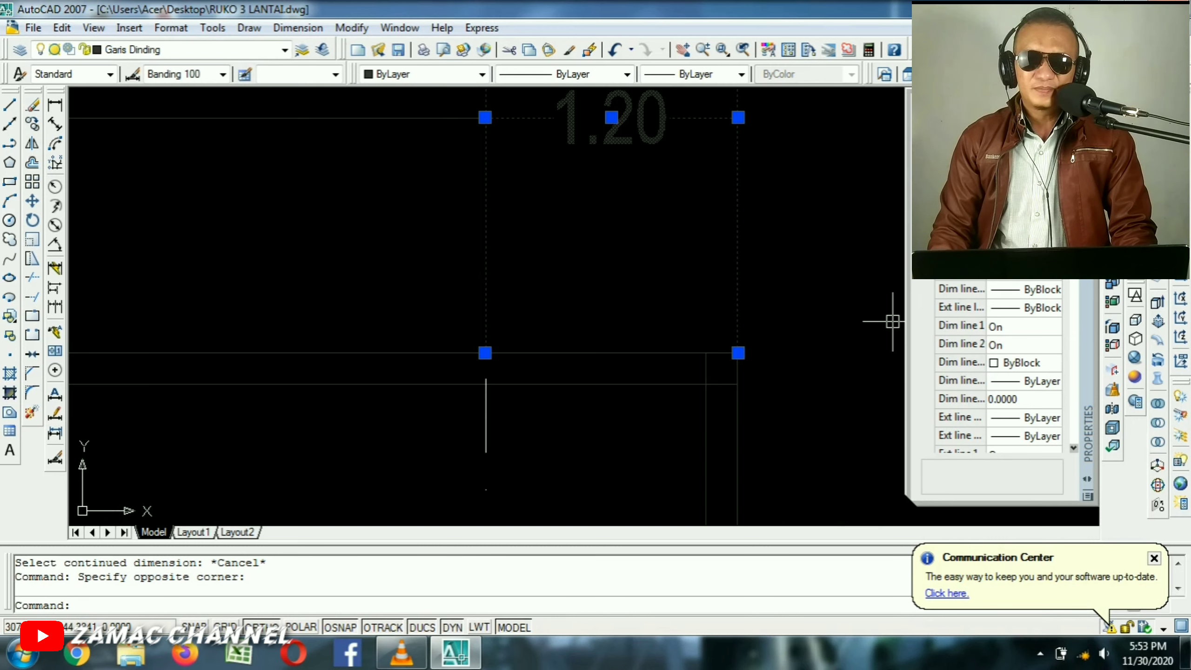
{"action": "scroll", "coordinate": [999, 366], "scroll_direction": "down", "scroll_amount": 5}
{"action": "scroll", "coordinate": [999, 366], "scroll_direction": "down", "scroll_amount": 2}
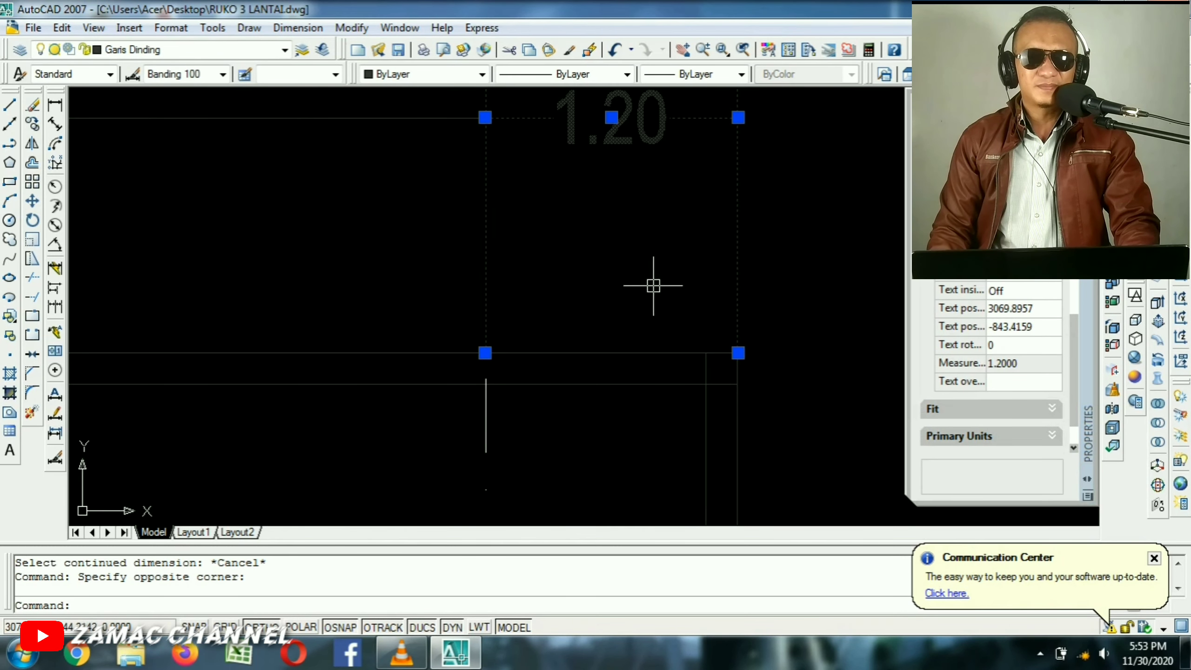
{"action": "key", "text": "Escape"}
Assign the dimensions from axis B to C and from axis C to the outer right corner to the Ukuran Panah layer.
{"action": "scroll", "coordinate": [656, 277], "scroll_direction": "down", "scroll_amount": 5}
{"action": "scroll", "coordinate": [622, 243], "scroll_direction": "up", "scroll_amount": 4}
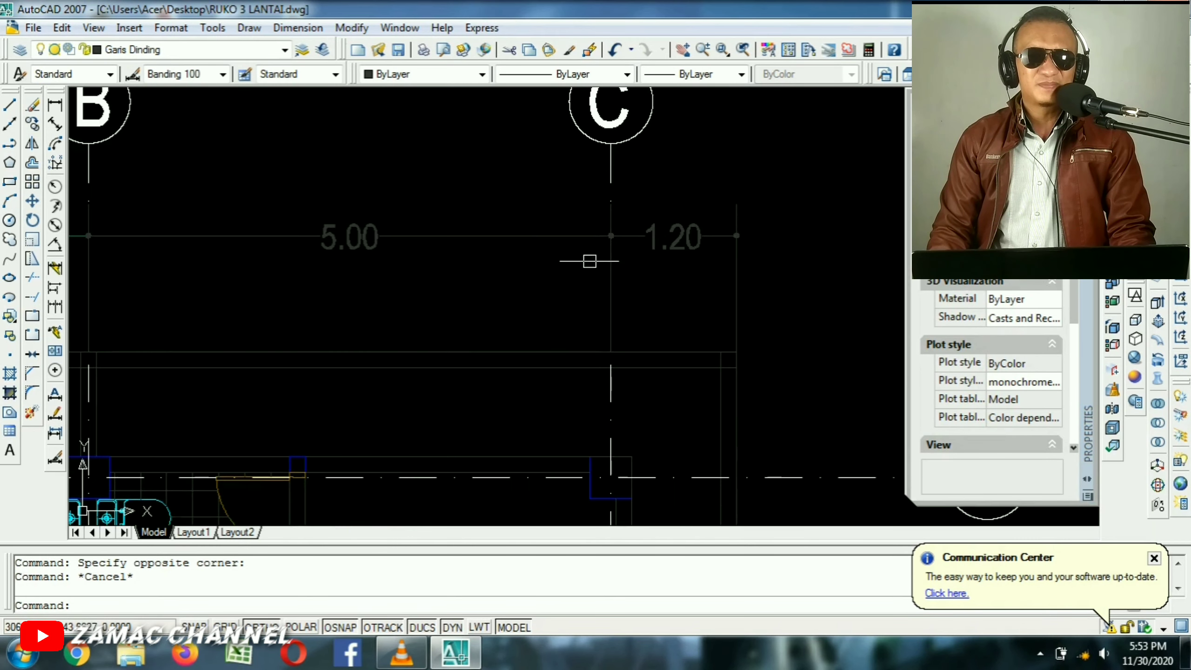
{"action": "middle_click_drag", "start_coordinate": [590, 261], "coordinate": [848, 267]}
{"action": "left_click", "coordinate": [691, 196]}
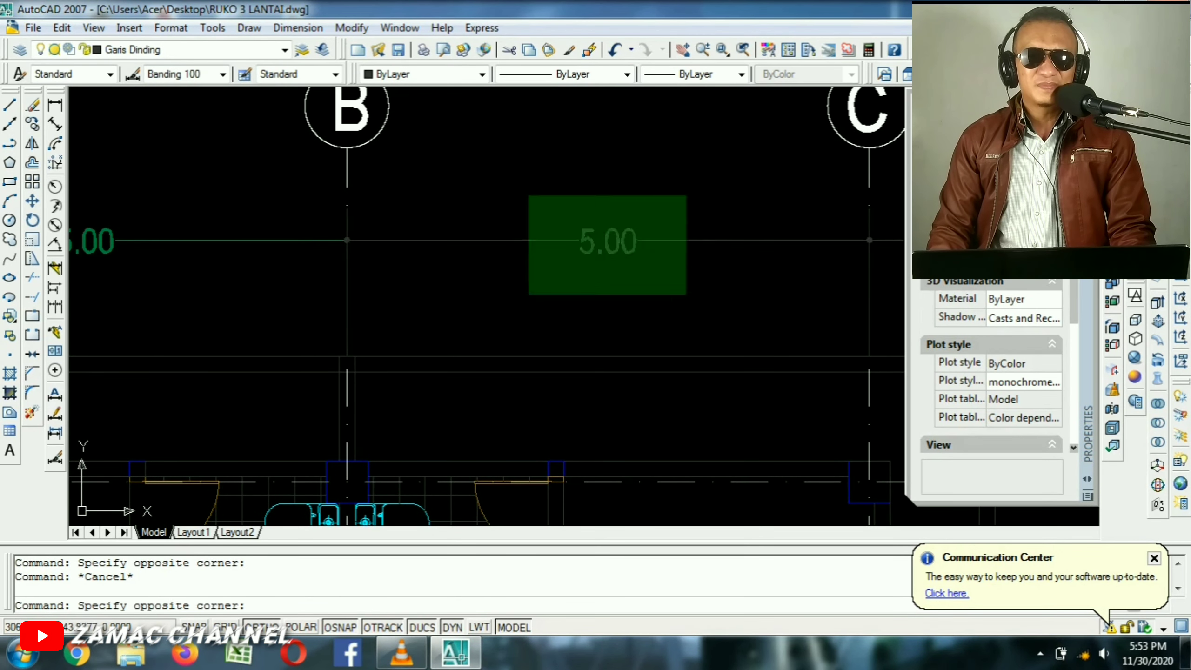
{"action": "left_click", "coordinate": [529, 294]}
{"action": "middle_click_drag", "start_coordinate": [821, 226], "coordinate": [544, 259]}
{"action": "left_click", "coordinate": [691, 244]}
{"action": "left_click", "coordinate": [634, 288]}
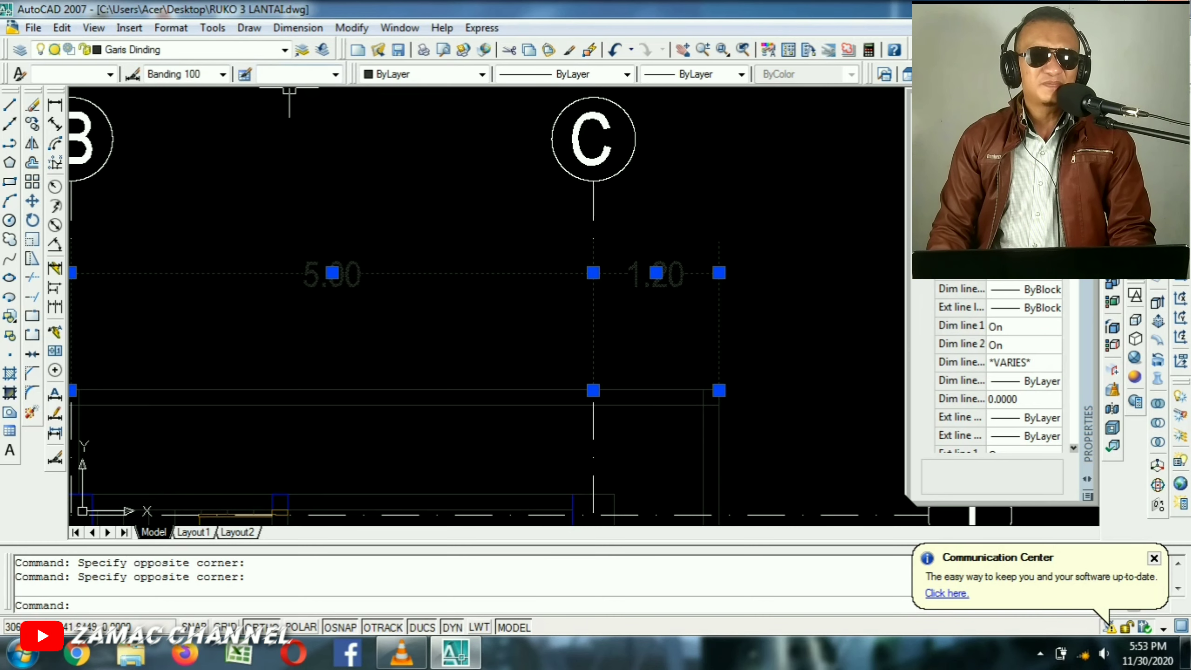
{"action": "left_click", "coordinate": [285, 50]}
{"action": "scroll", "coordinate": [190, 333], "scroll_direction": "down", "scroll_amount": 8}
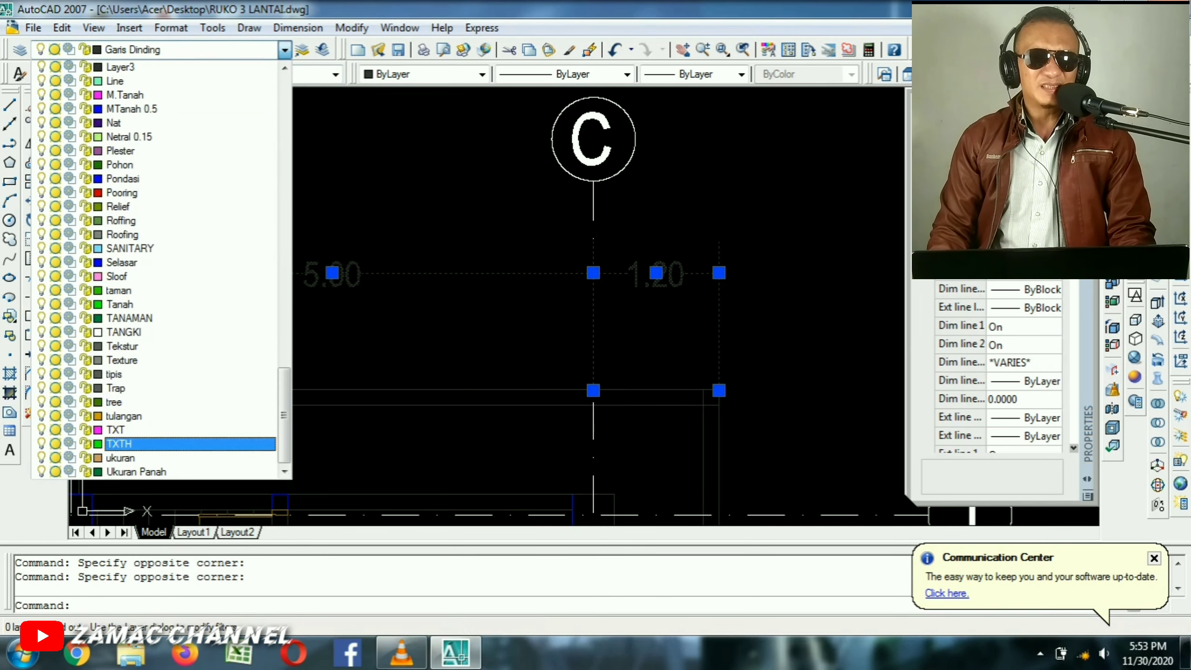
{"action": "left_click", "coordinate": [189, 471]}
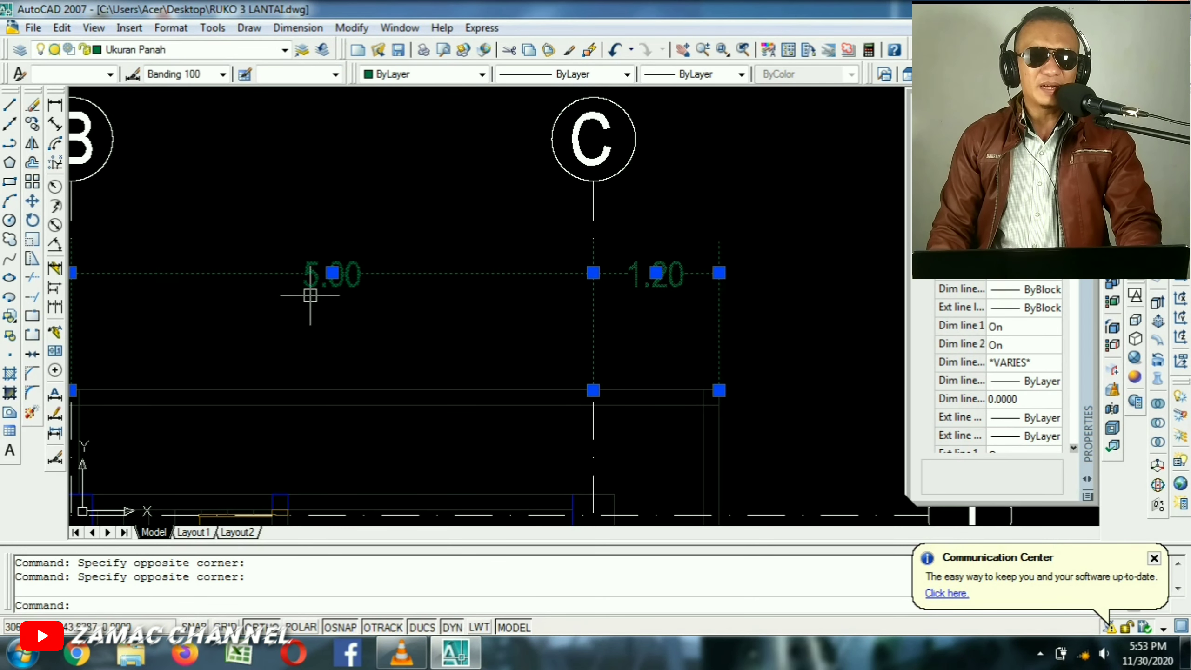
{"action": "key", "text": "Escape"}
Mirror the dimension between axis C and the plan's outer right corner about axis B, keeping the original.
{"action": "scroll", "coordinate": [497, 197], "scroll_direction": "down", "scroll_amount": 5}
{"action": "scroll", "coordinate": [273, 337], "scroll_direction": "up", "scroll_amount": 5}
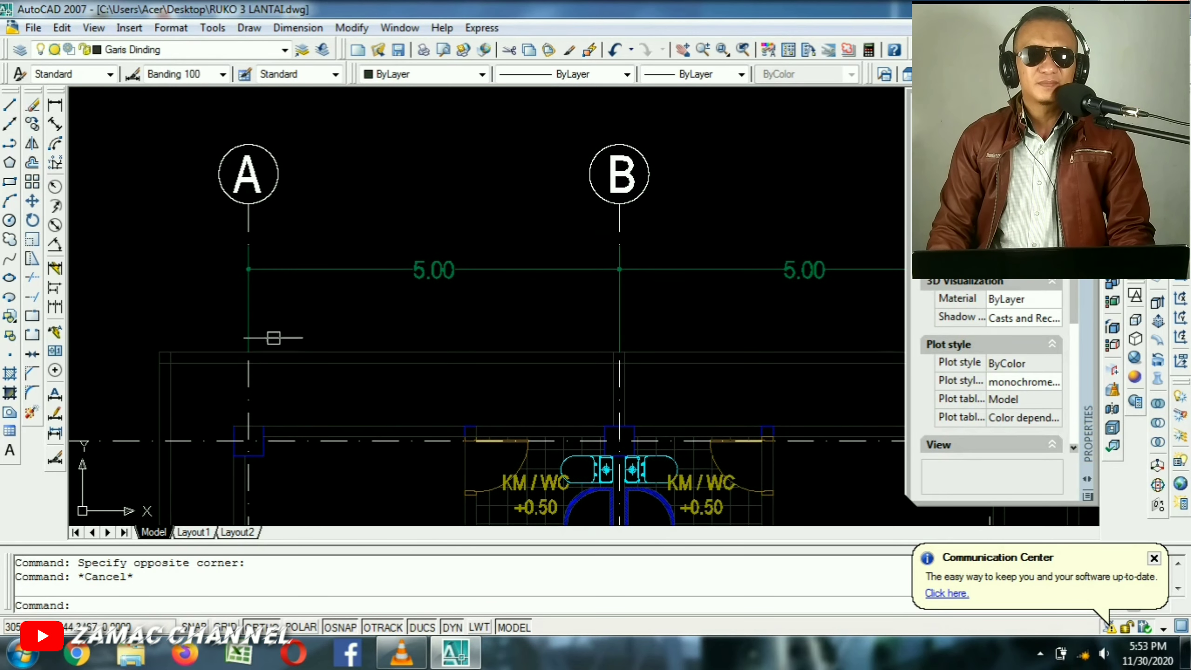
{"action": "scroll", "coordinate": [293, 310], "scroll_direction": "down", "scroll_amount": 4}
{"action": "middle_click_drag", "start_coordinate": [261, 335], "coordinate": [329, 335]}
{"action": "type", "text": "mi"}
{"action": "key", "text": "Return"}
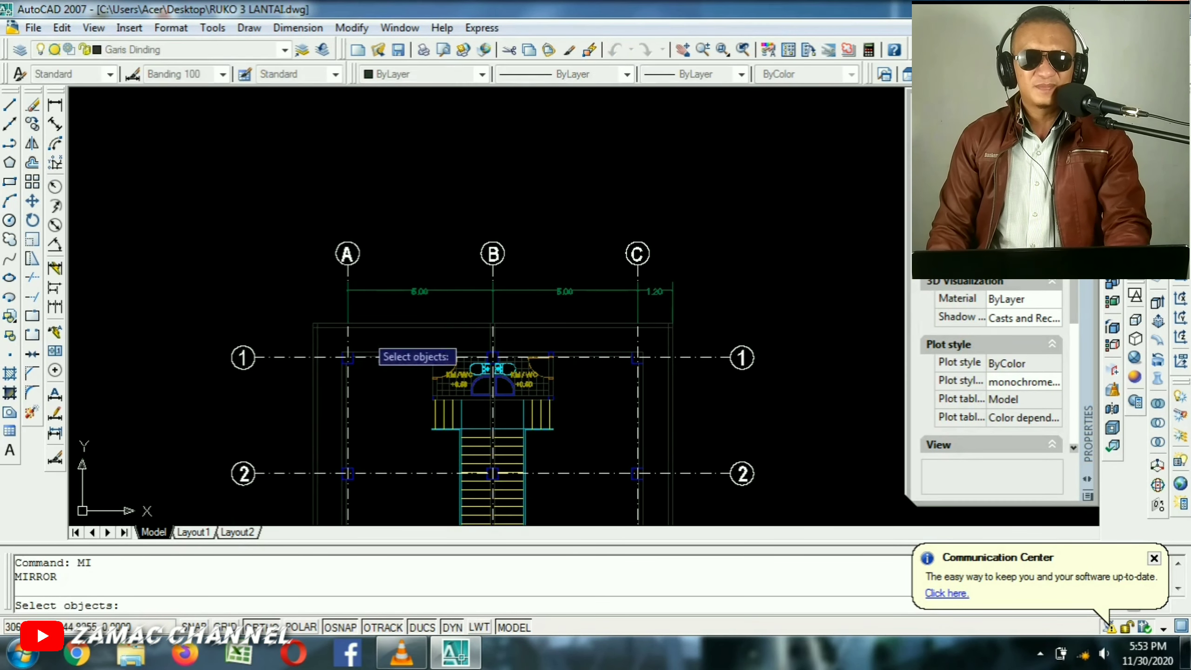
{"action": "left_click", "coordinate": [669, 294]}
{"action": "scroll", "coordinate": [498, 380], "scroll_direction": "up", "scroll_amount": 3}
{"action": "scroll", "coordinate": [504, 394], "scroll_direction": "up", "scroll_amount": 3}
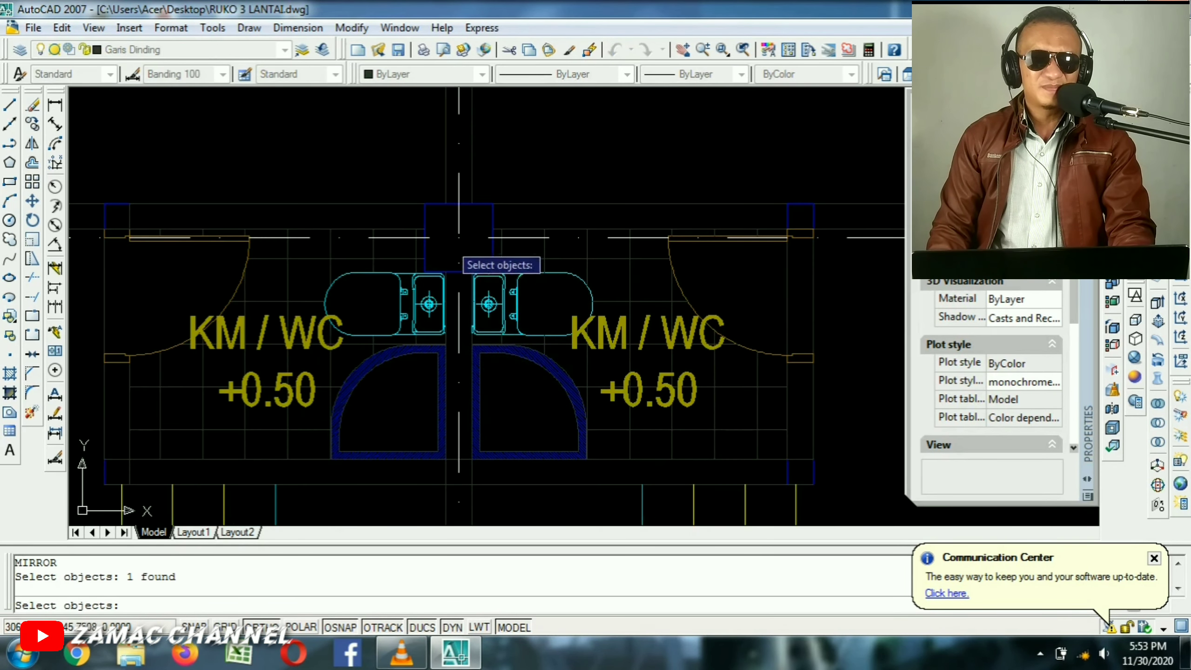
{"action": "key", "text": "Return"}
{"action": "scroll", "coordinate": [465, 254], "scroll_direction": "up", "scroll_amount": 3}
{"action": "left_click", "coordinate": [465, 239]}
{"action": "scroll", "coordinate": [458, 358], "scroll_direction": "down", "scroll_amount": 4}
{"action": "scroll", "coordinate": [473, 151], "scroll_direction": "up", "scroll_amount": 3}
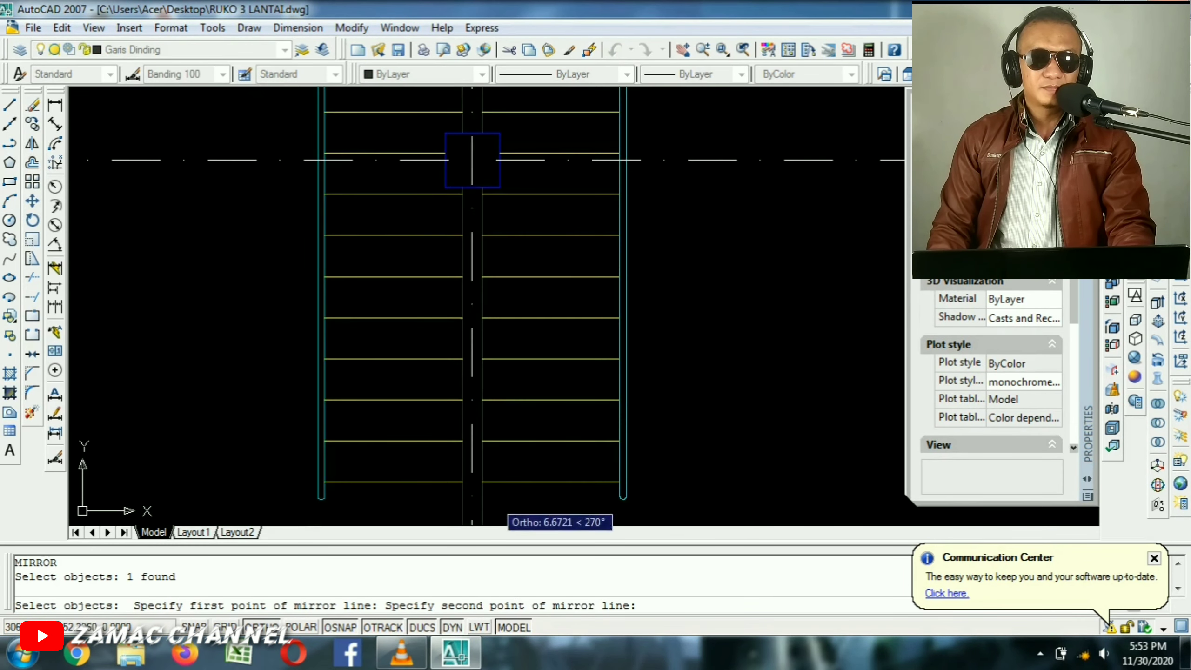
{"action": "left_click", "coordinate": [461, 452]}
{"action": "key", "text": "Return"}
{"action": "key", "text": "Escape"}
Add an aligned dimension between axes 1 and 2 along the plan's left outer line, placed between that line and the grid bubbles.
{"action": "scroll", "coordinate": [505, 399], "scroll_direction": "down", "scroll_amount": 5}
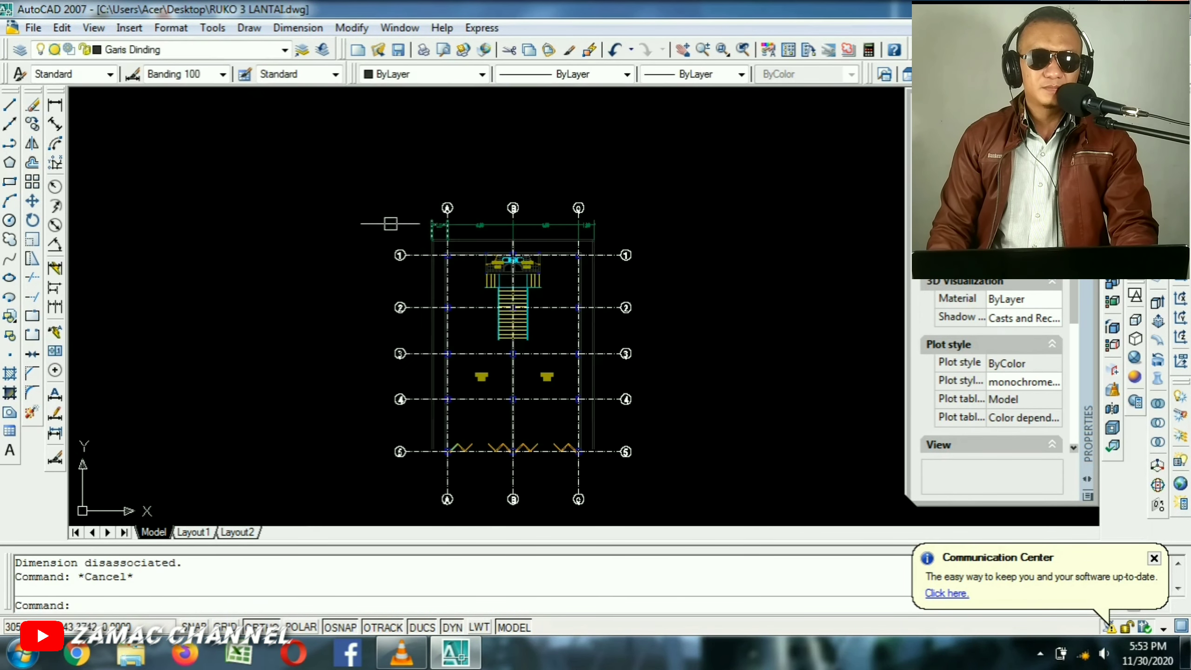
{"action": "scroll", "coordinate": [486, 226], "scroll_direction": "up", "scroll_amount": 3}
{"action": "scroll", "coordinate": [608, 329], "scroll_direction": "down", "scroll_amount": 3}
{"action": "scroll", "coordinate": [472, 333], "scroll_direction": "up", "scroll_amount": 4}
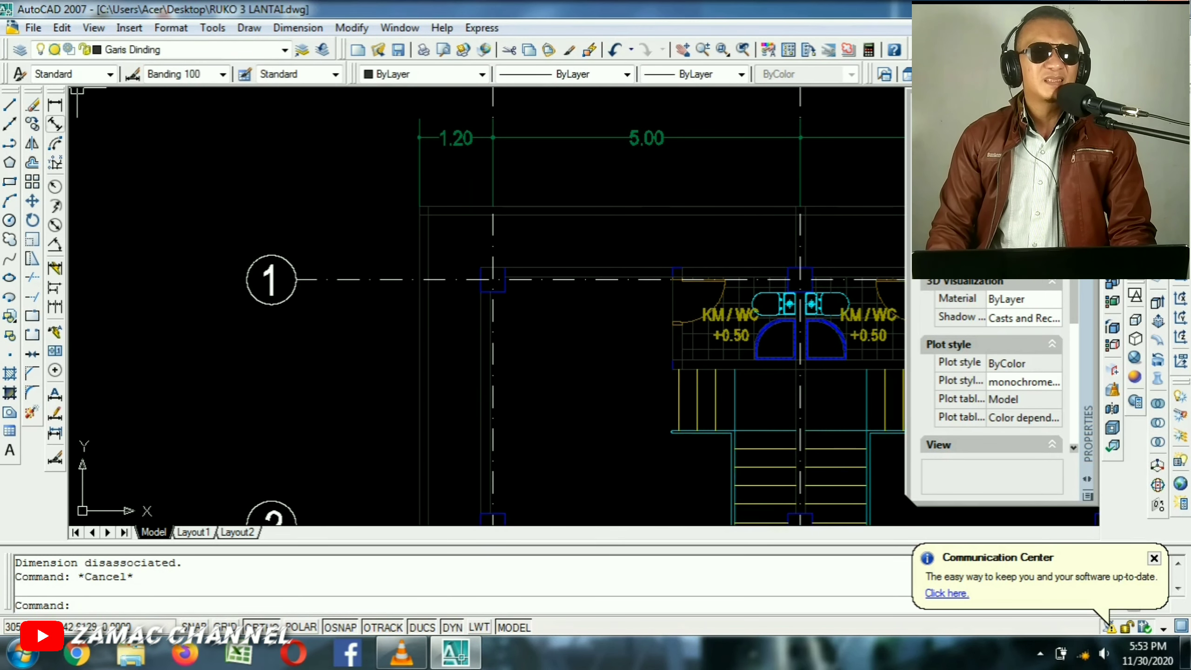
{"action": "left_click", "coordinate": [55, 123]}
{"action": "scroll", "coordinate": [448, 272], "scroll_direction": "up", "scroll_amount": 3}
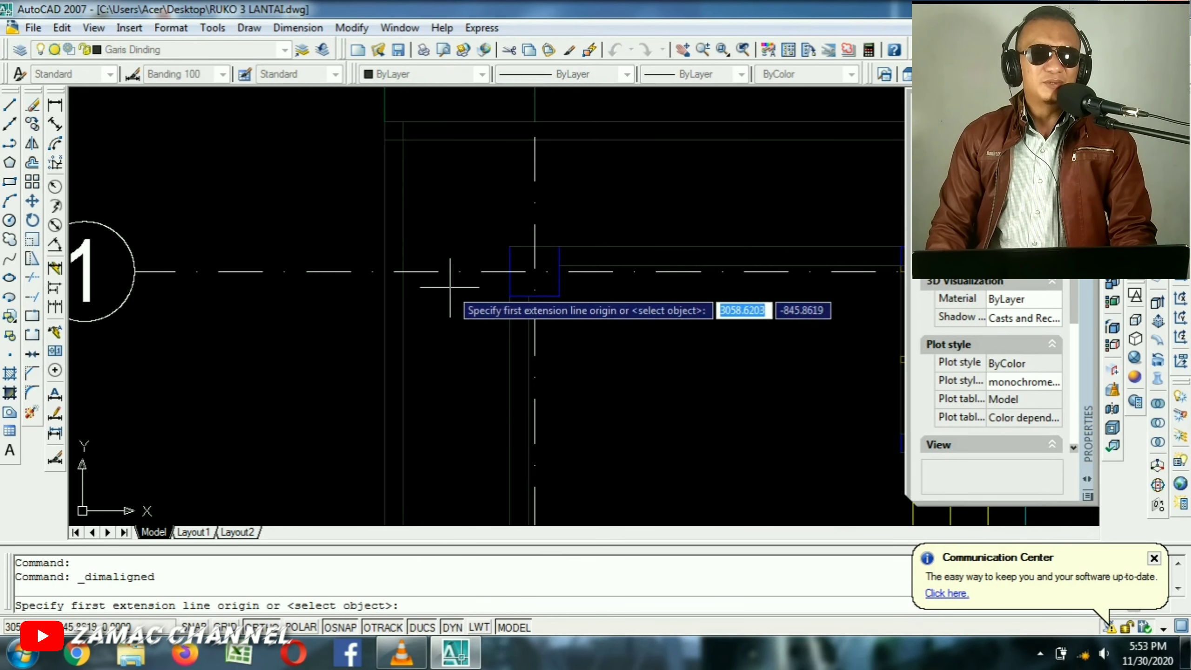
{"action": "scroll", "coordinate": [399, 281], "scroll_direction": "down", "scroll_amount": 4}
{"action": "left_click", "coordinate": [385, 269]}
{"action": "middle_click_drag", "start_coordinate": [402, 458], "coordinate": [394, 340]}
{"action": "scroll", "coordinate": [392, 343], "scroll_direction": "up", "scroll_amount": 5}
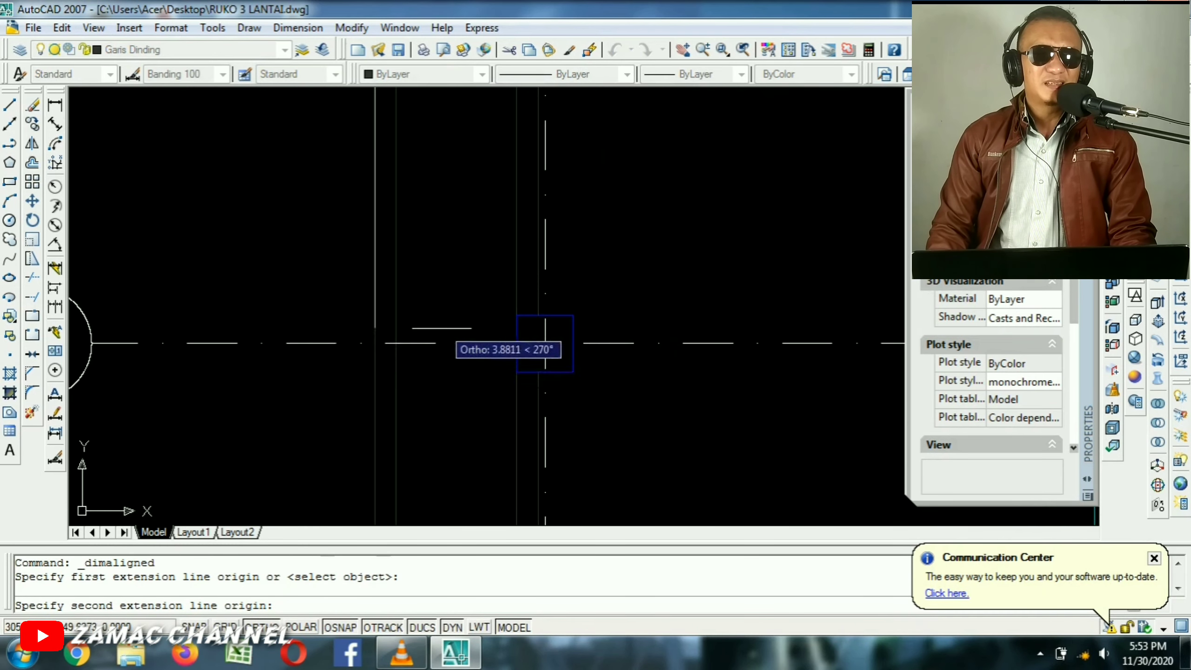
{"action": "scroll", "coordinate": [375, 344], "scroll_direction": "down", "scroll_amount": 2}
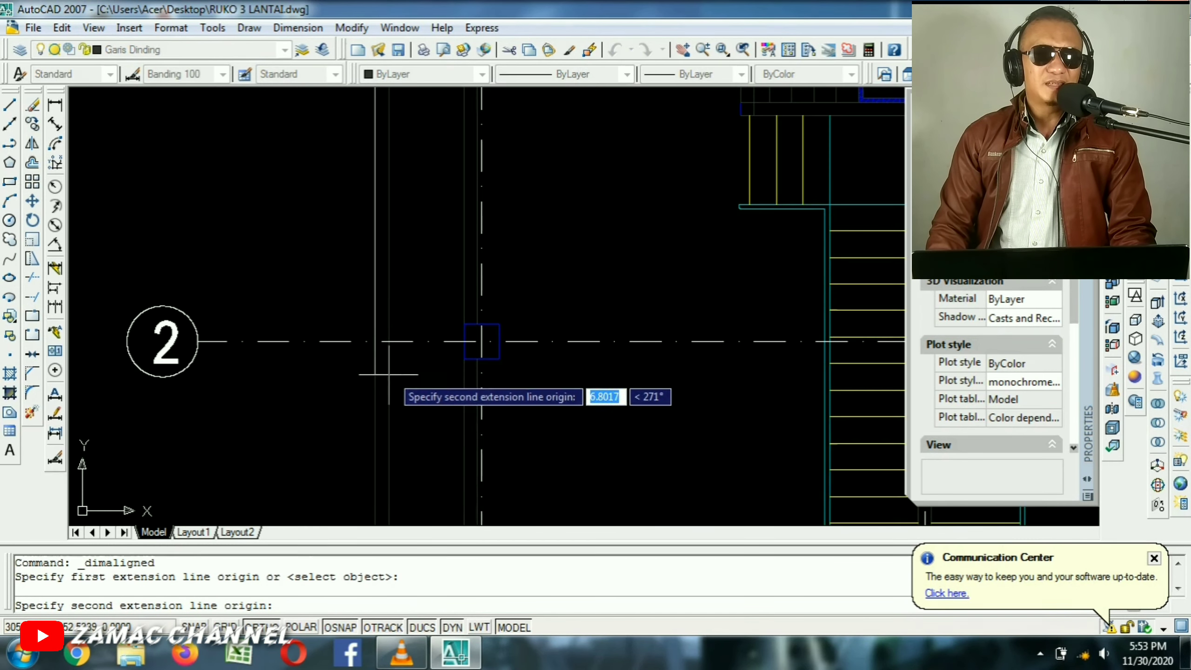
{"action": "left_click", "coordinate": [373, 342]}
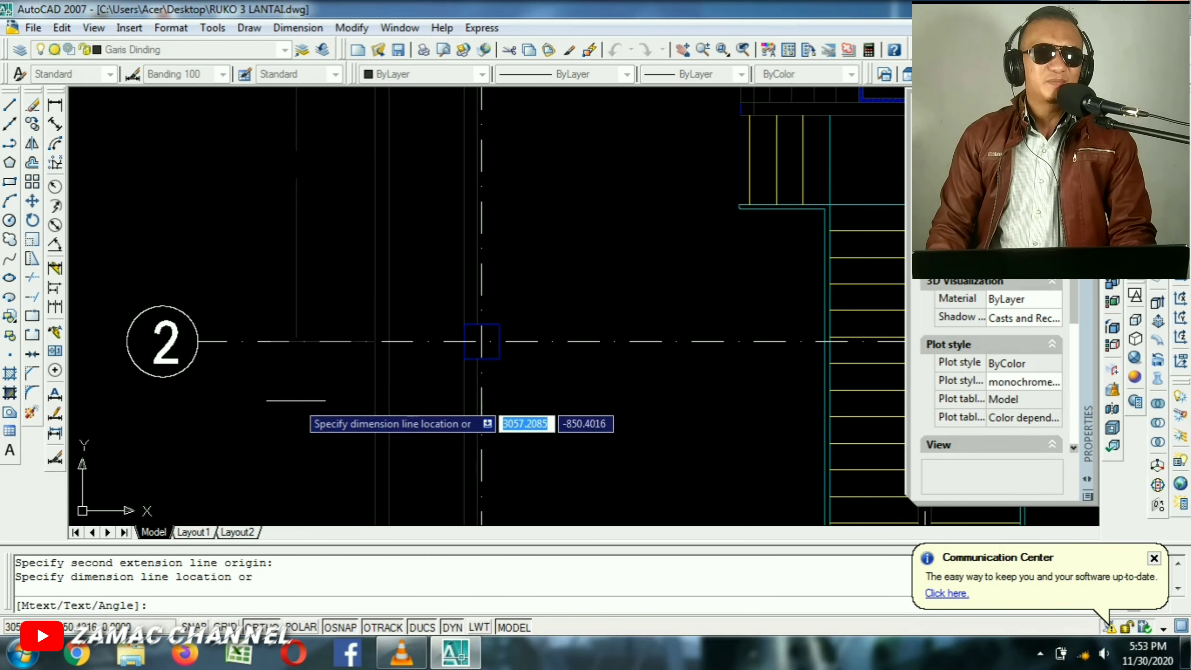
{"action": "left_click", "coordinate": [291, 404]}
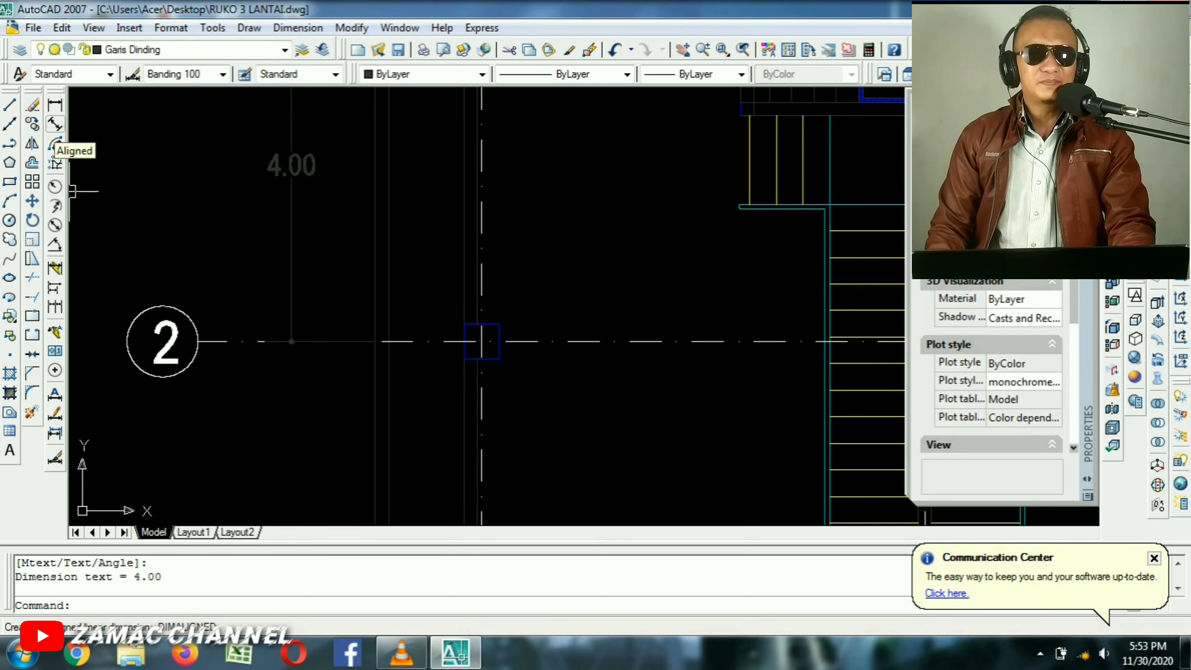
Continue the vertical dimension chain from axis 2 through axes 3 and 4 to axis 5.
{"action": "scroll", "coordinate": [375, 199], "scroll_direction": "down", "scroll_amount": 1}
{"action": "middle_click_drag", "start_coordinate": [374, 200], "coordinate": [522, 257]}
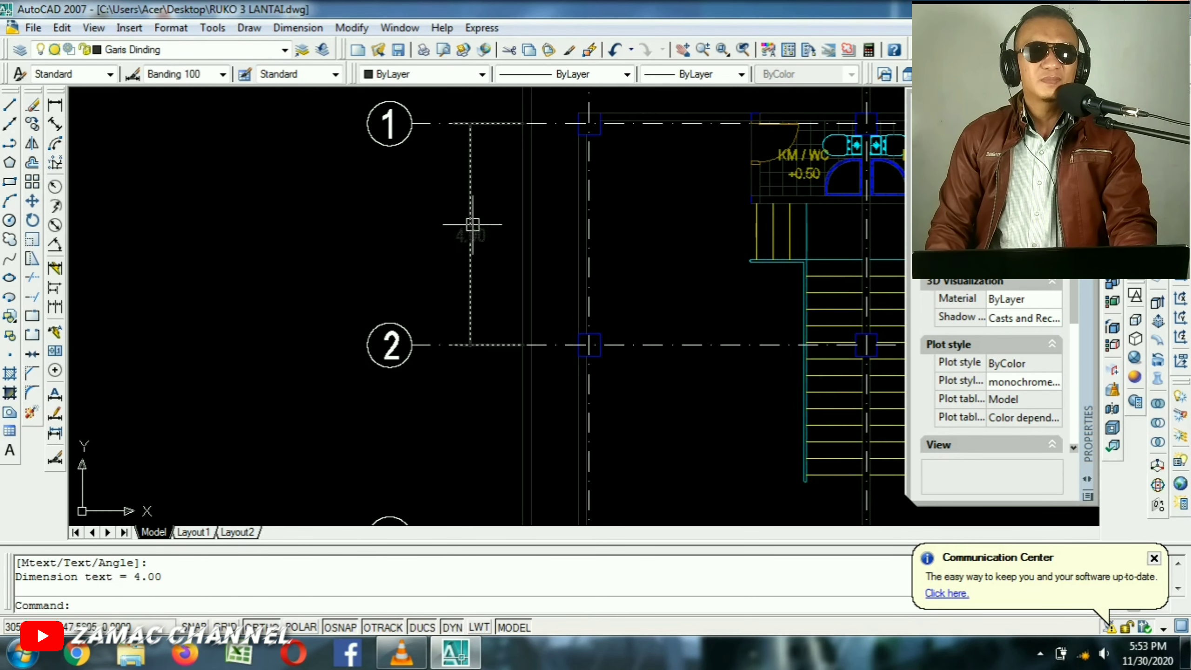
{"action": "left_click", "coordinate": [55, 307]}
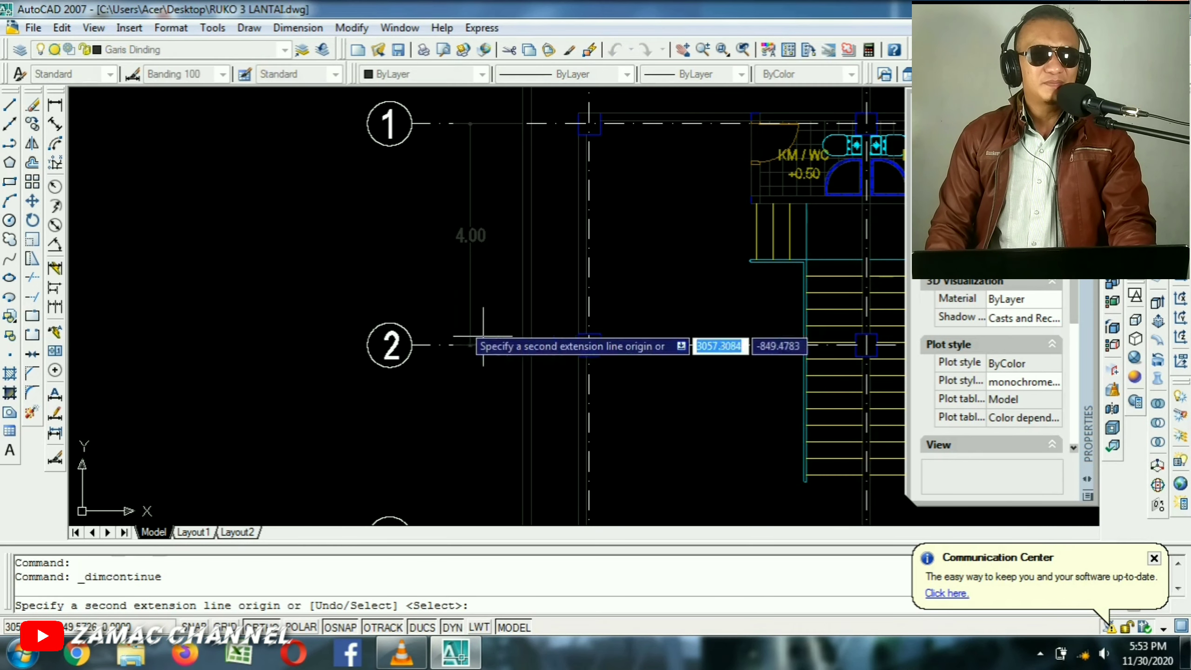
{"action": "middle_click_drag", "start_coordinate": [496, 400], "coordinate": [457, 215]}
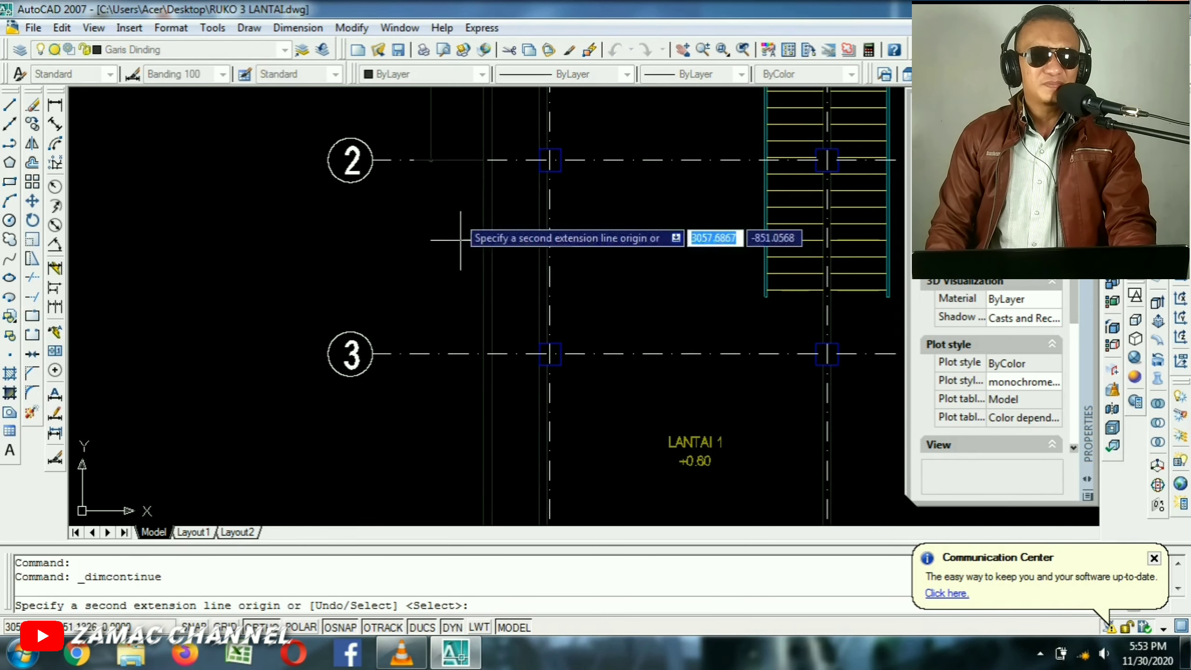
{"action": "left_click", "coordinate": [424, 355]}
{"action": "middle_click_drag", "start_coordinate": [447, 524], "coordinate": [457, 347]}
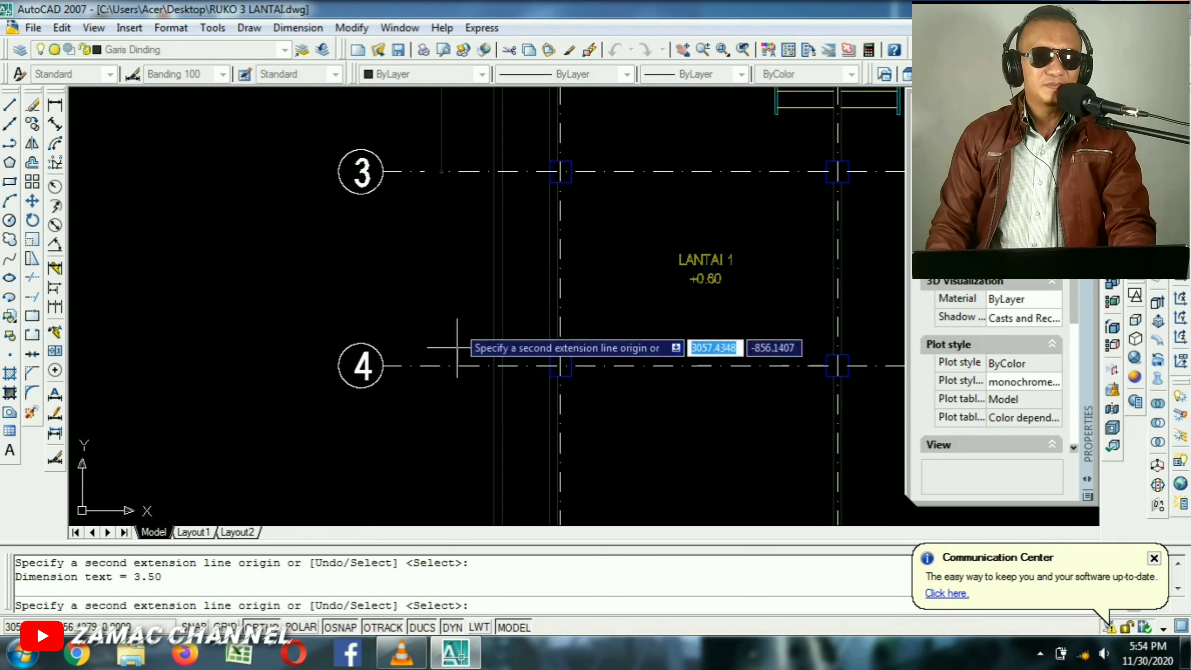
{"action": "left_click", "coordinate": [441, 366]}
{"action": "middle_click_drag", "start_coordinate": [439, 518], "coordinate": [442, 235]}
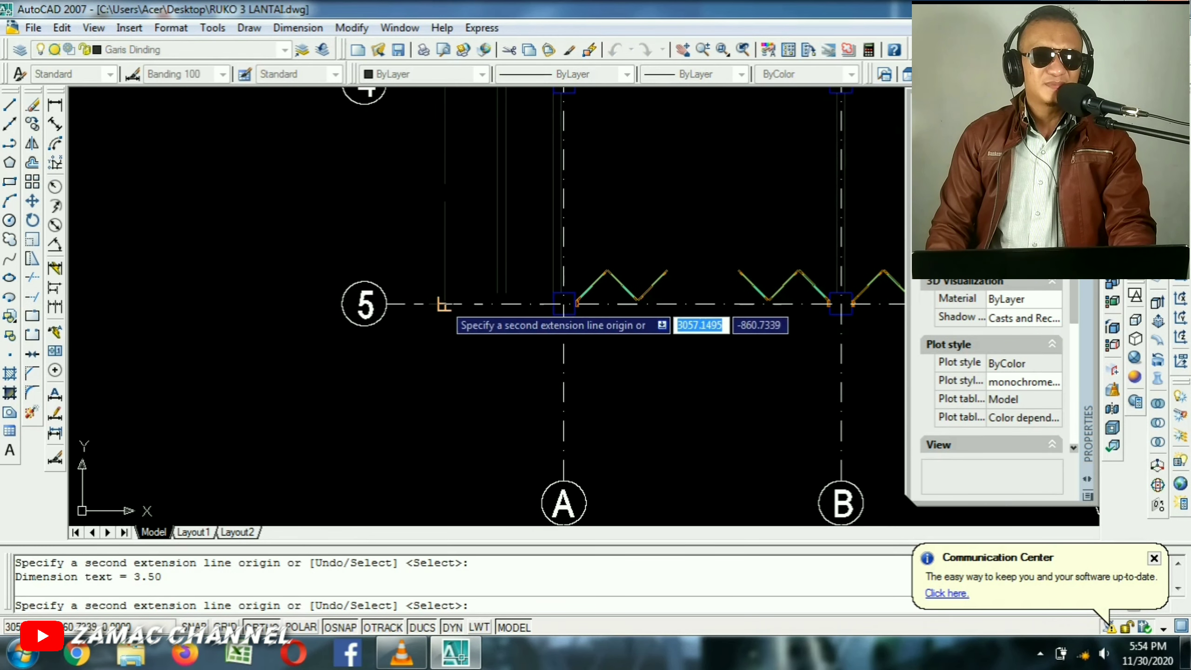
{"action": "left_click", "coordinate": [443, 303]}
{"action": "key", "text": "Return"}
{"action": "scroll", "coordinate": [496, 258], "scroll_direction": "down", "scroll_amount": 5}
{"action": "key", "text": "Escape"}
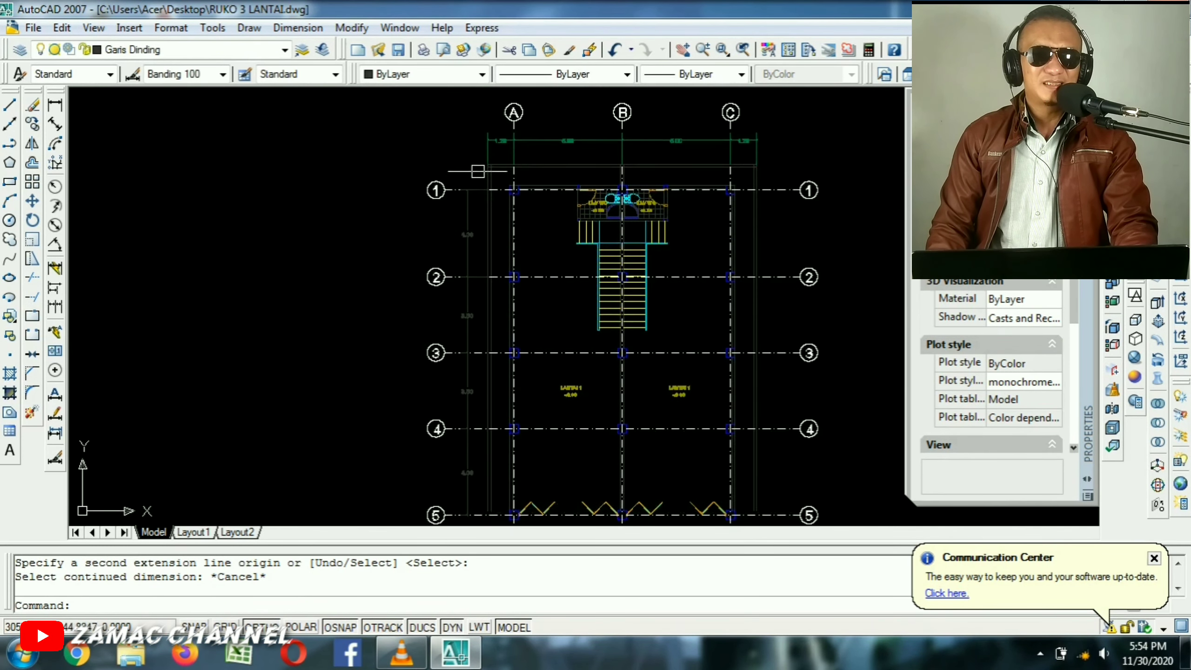
Assign the four vertical dimensions between axes 1 and 5 to the Ukuran Panah layer.
{"action": "scroll", "coordinate": [480, 172], "scroll_direction": "up", "scroll_amount": 3}
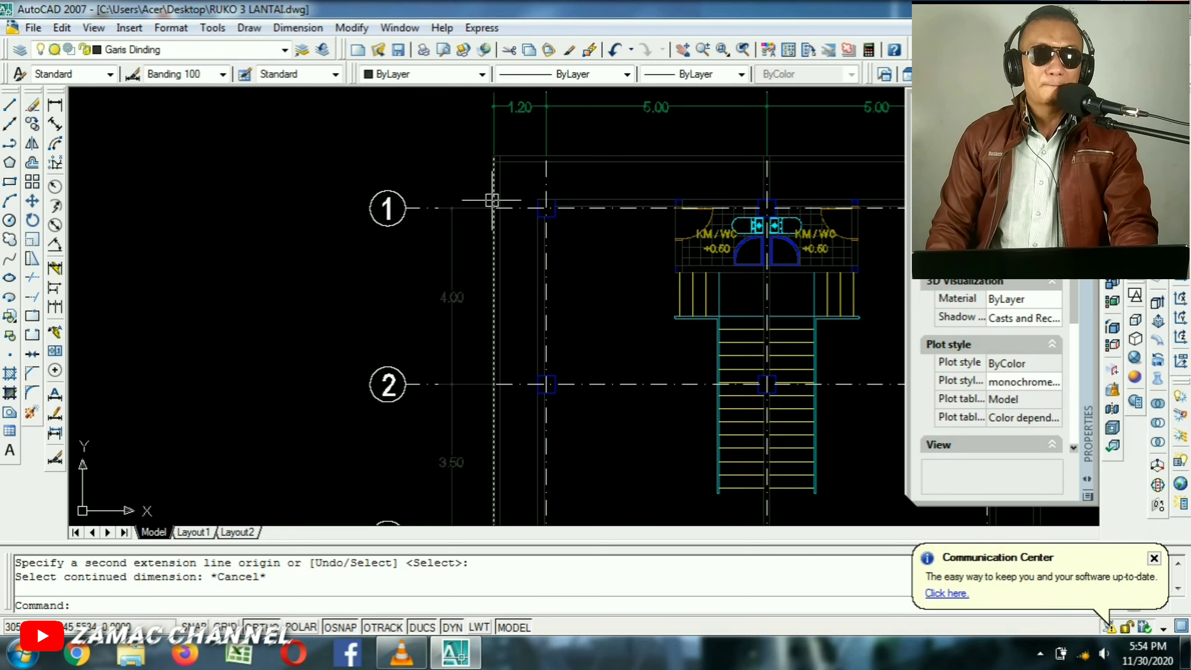
{"action": "middle_click_drag", "start_coordinate": [462, 308], "coordinate": [468, 224]}
{"action": "scroll", "coordinate": [468, 227], "scroll_direction": "up", "scroll_amount": 5}
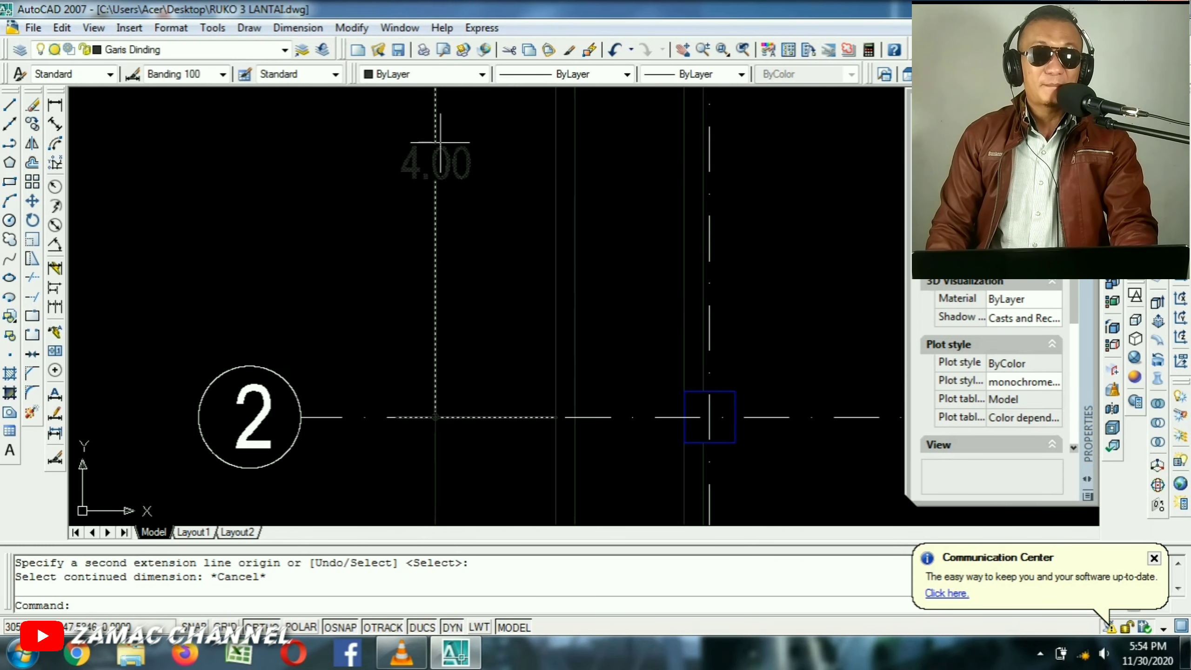
{"action": "scroll", "coordinate": [438, 141], "scroll_direction": "down", "scroll_amount": 5}
{"action": "middle_click_drag", "start_coordinate": [438, 140], "coordinate": [449, 189]}
{"action": "scroll", "coordinate": [455, 182], "scroll_direction": "up", "scroll_amount": 2}
{"action": "left_click", "coordinate": [473, 199]}
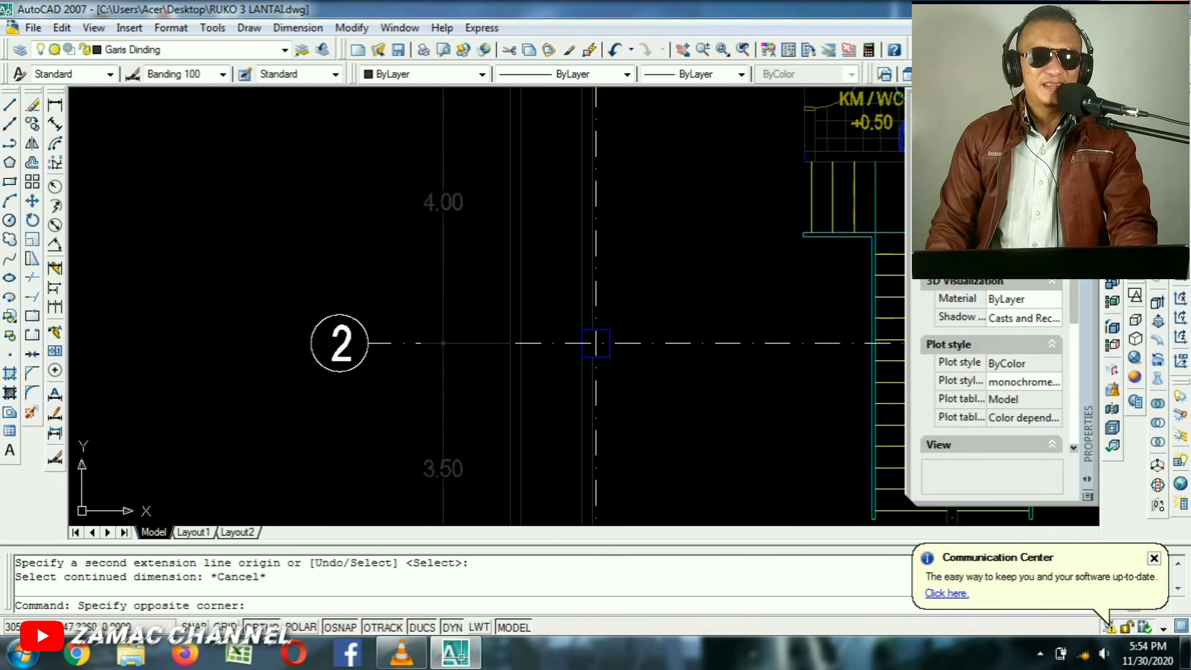
{"action": "left_click", "coordinate": [423, 230]}
{"action": "middle_click_drag", "start_coordinate": [456, 461], "coordinate": [450, 282]}
{"action": "left_click", "coordinate": [467, 274]}
{"action": "left_click", "coordinate": [407, 338]}
{"action": "middle_click_drag", "start_coordinate": [460, 502], "coordinate": [468, 316]}
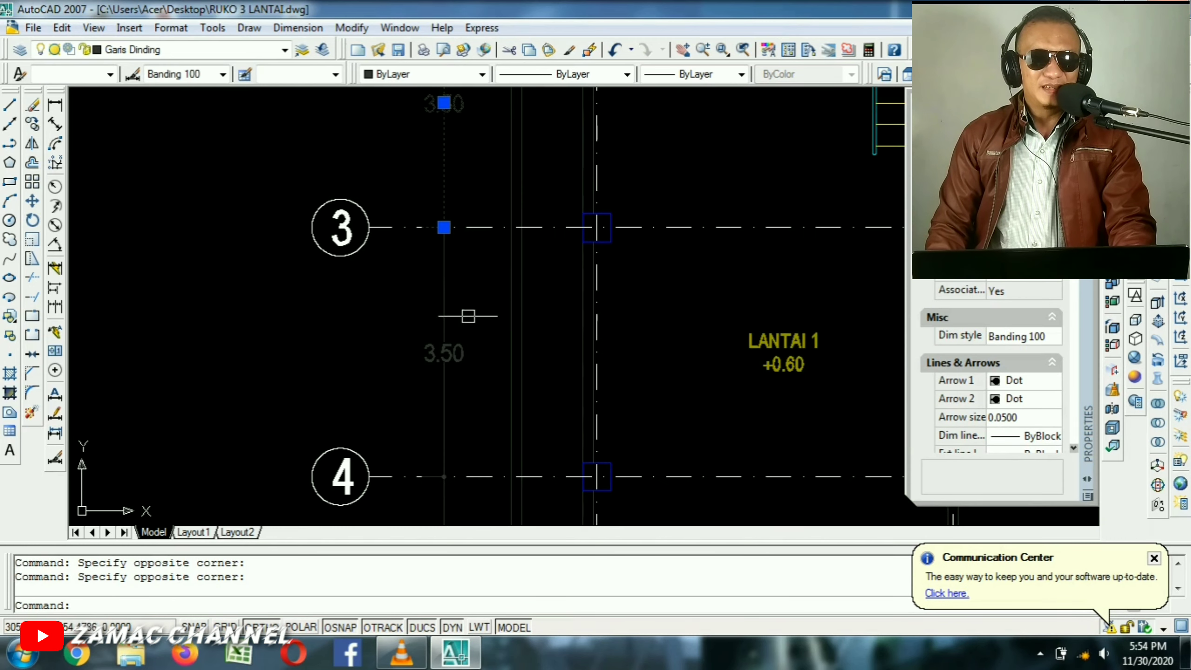
{"action": "left_click", "coordinate": [470, 315]}
{"action": "left_click", "coordinate": [424, 362]}
{"action": "middle_click_drag", "start_coordinate": [481, 435], "coordinate": [492, 188]}
{"action": "left_click", "coordinate": [476, 340]}
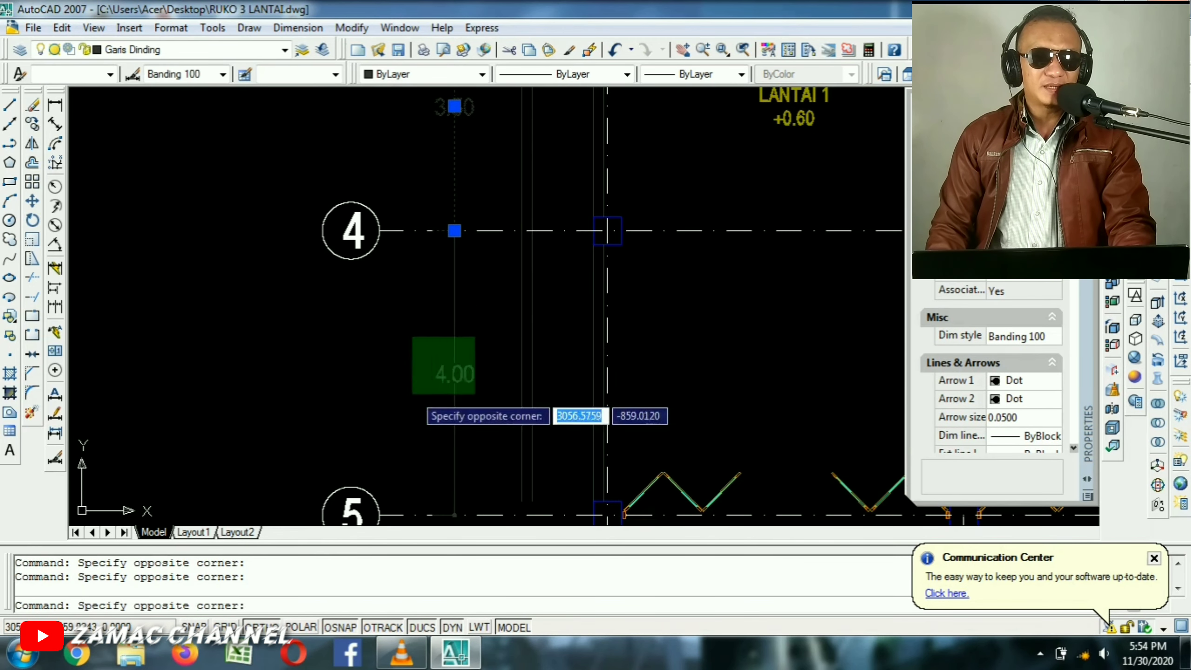
{"action": "left_click", "coordinate": [412, 398]}
{"action": "scroll", "coordinate": [412, 408], "scroll_direction": "down", "scroll_amount": 3}
{"action": "left_click", "coordinate": [284, 49]}
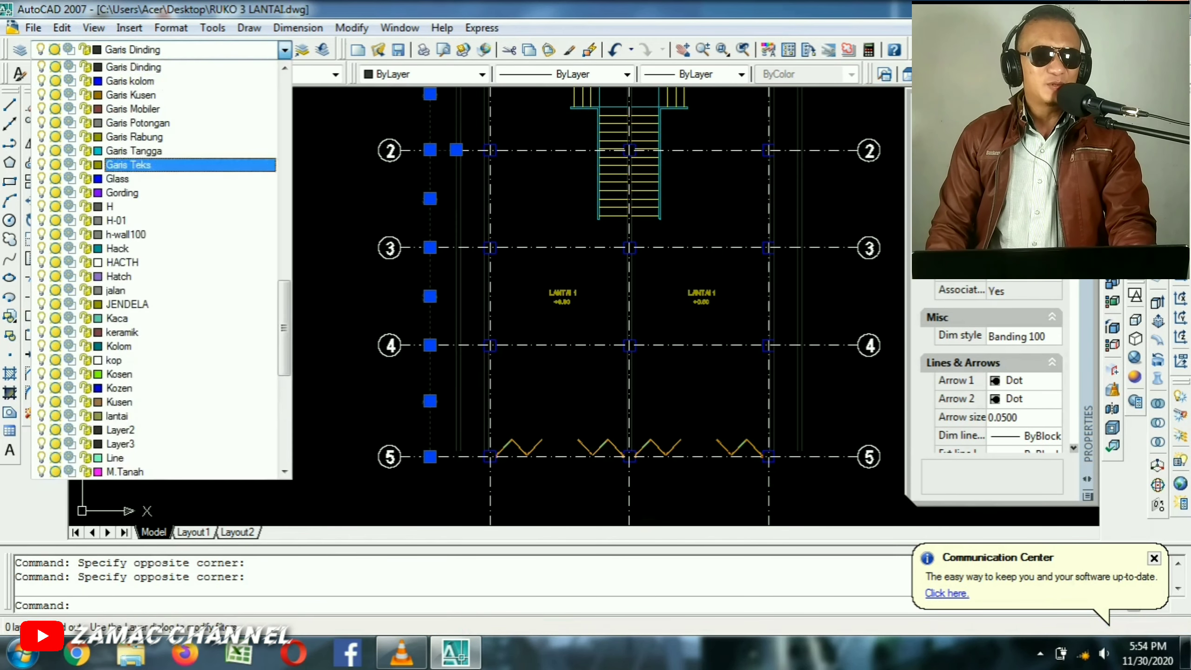
{"action": "scroll", "coordinate": [190, 457], "scroll_direction": "down", "scroll_amount": 10}
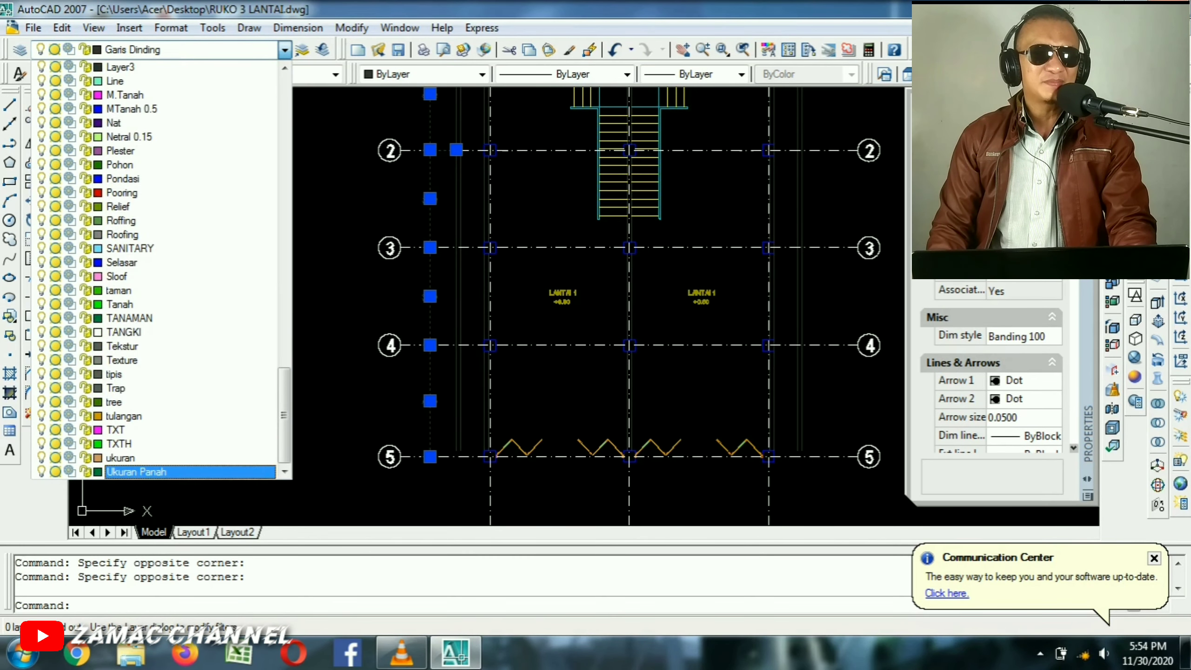
{"action": "left_click", "coordinate": [136, 471]}
{"action": "key", "text": "Escape"}
Mirror the four vertical dimensions between axes 1 and 5 about axis B to the plan's opposite side, keeping the originals.
{"action": "scroll", "coordinate": [393, 328], "scroll_direction": "down", "scroll_amount": 2}
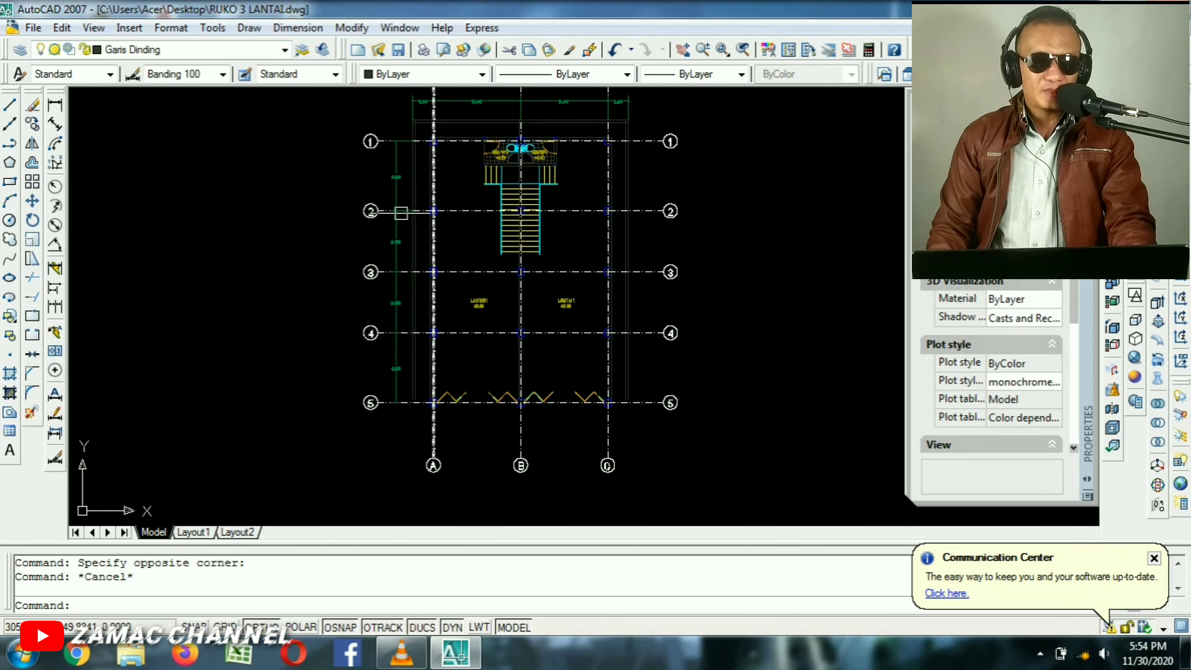
{"action": "scroll", "coordinate": [452, 185], "scroll_direction": "up", "scroll_amount": 4}
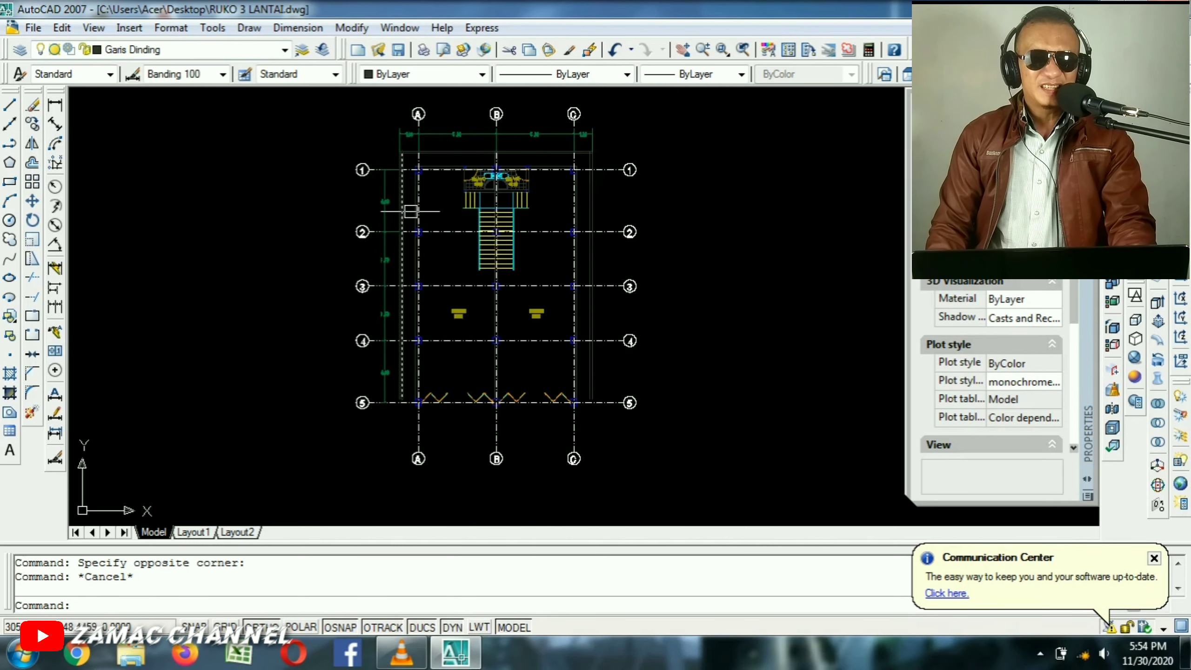
{"action": "middle_click_drag", "start_coordinate": [411, 194], "coordinate": [365, 163]}
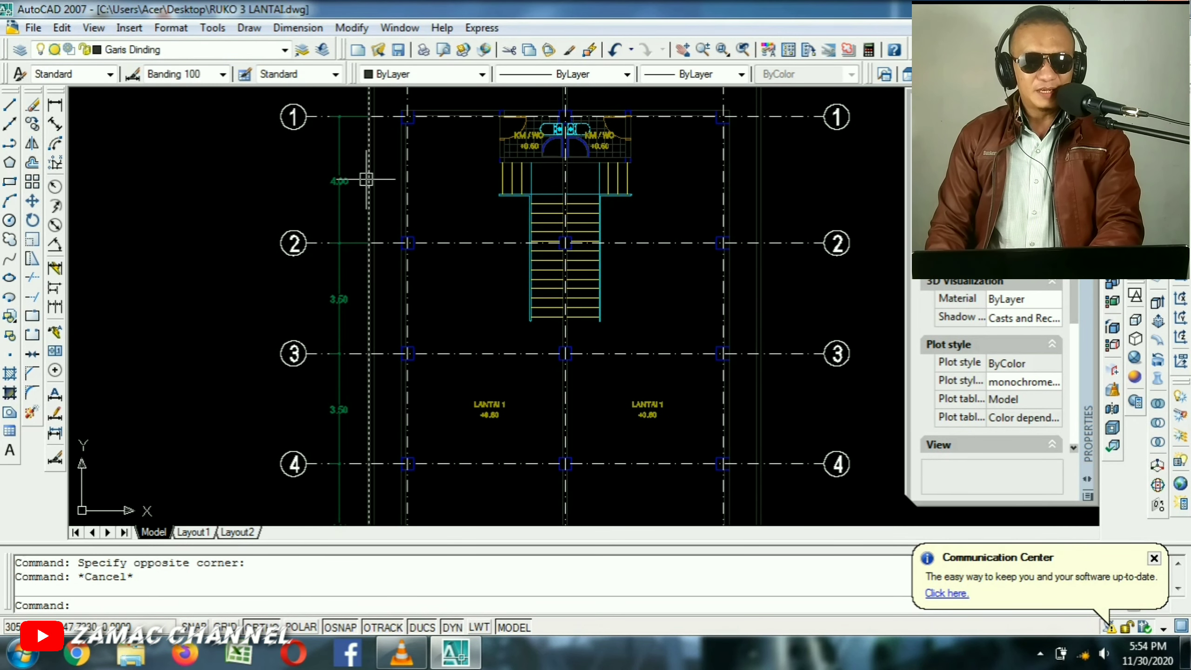
{"action": "type", "text": "MI"}
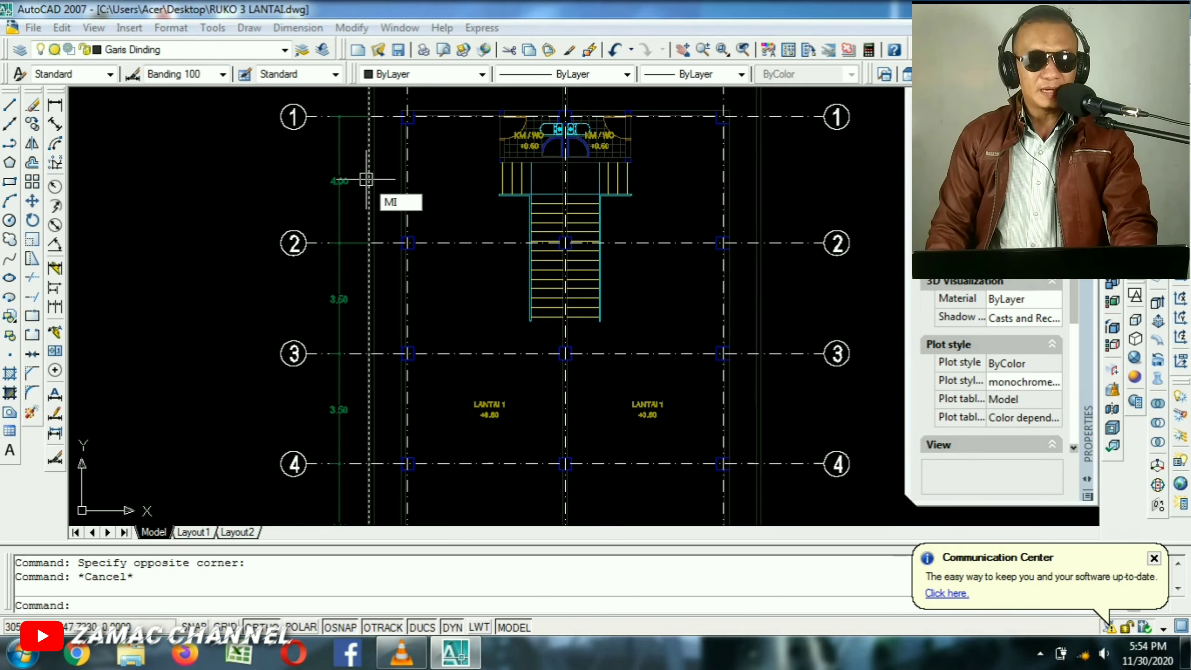
{"action": "key", "text": "Return"}
{"action": "left_click", "coordinate": [338, 179]}
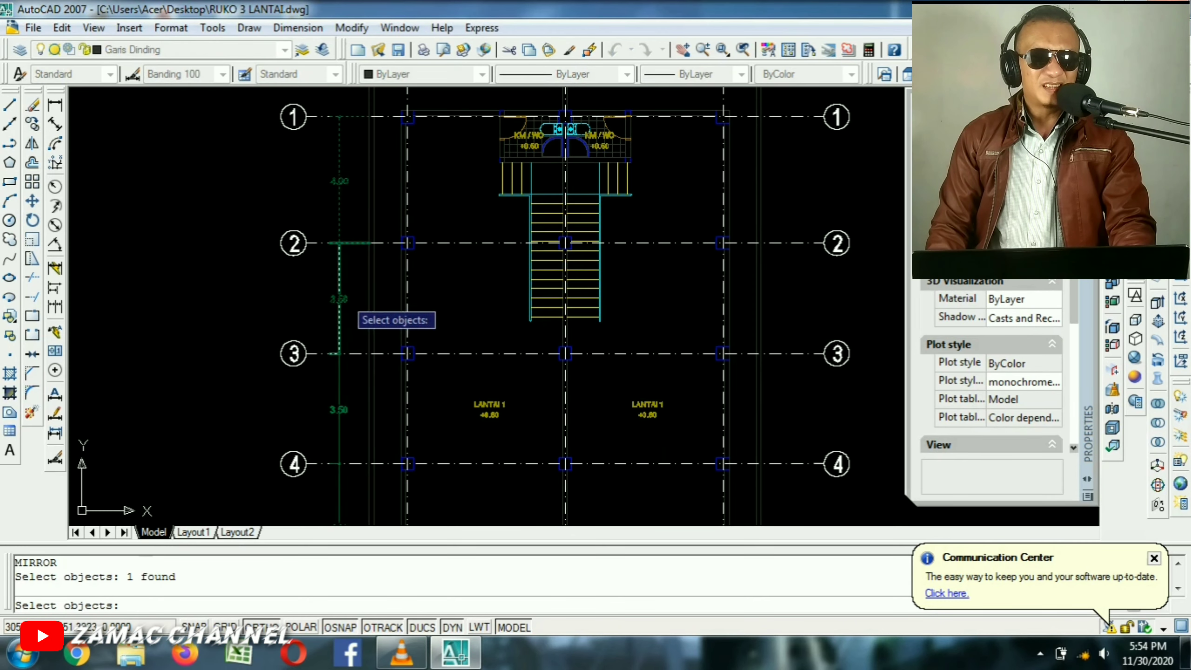
{"action": "left_click", "coordinate": [341, 298]}
{"action": "middle_click_drag", "start_coordinate": [359, 431], "coordinate": [357, 269]}
{"action": "left_click", "coordinate": [340, 248]}
{"action": "left_click", "coordinate": [337, 368]}
{"action": "scroll", "coordinate": [422, 314], "scroll_direction": "down", "scroll_amount": 4}
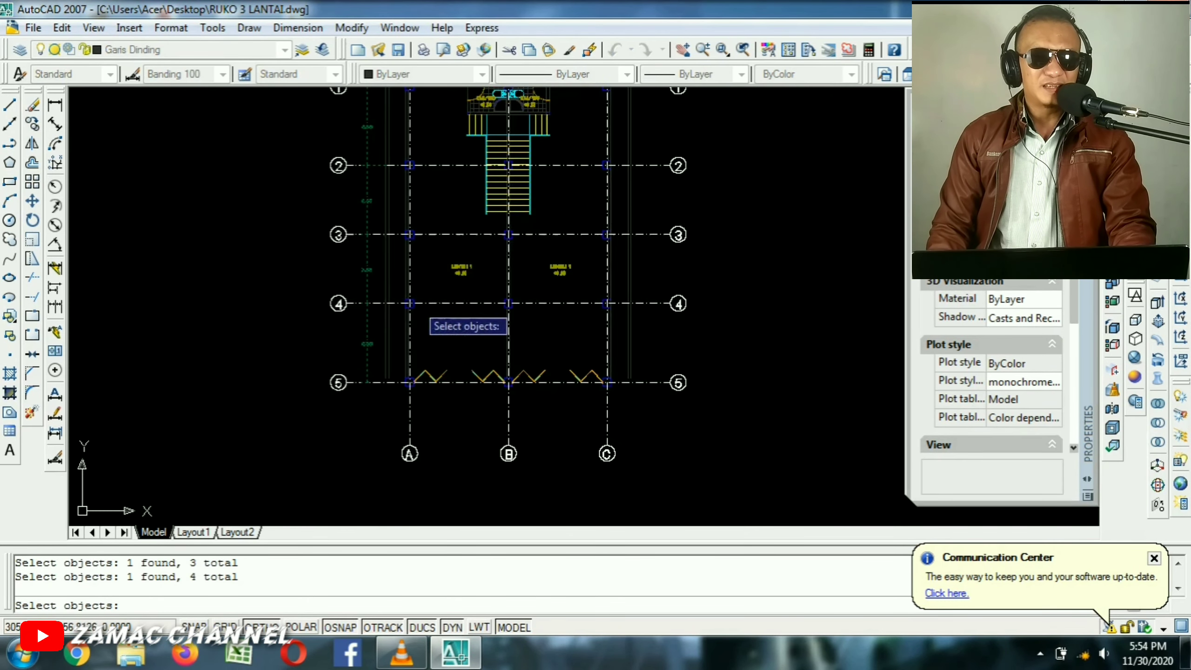
{"action": "scroll", "coordinate": [544, 164], "scroll_direction": "up", "scroll_amount": 5}
{"action": "middle_click_drag", "start_coordinate": [531, 165], "coordinate": [490, 311]}
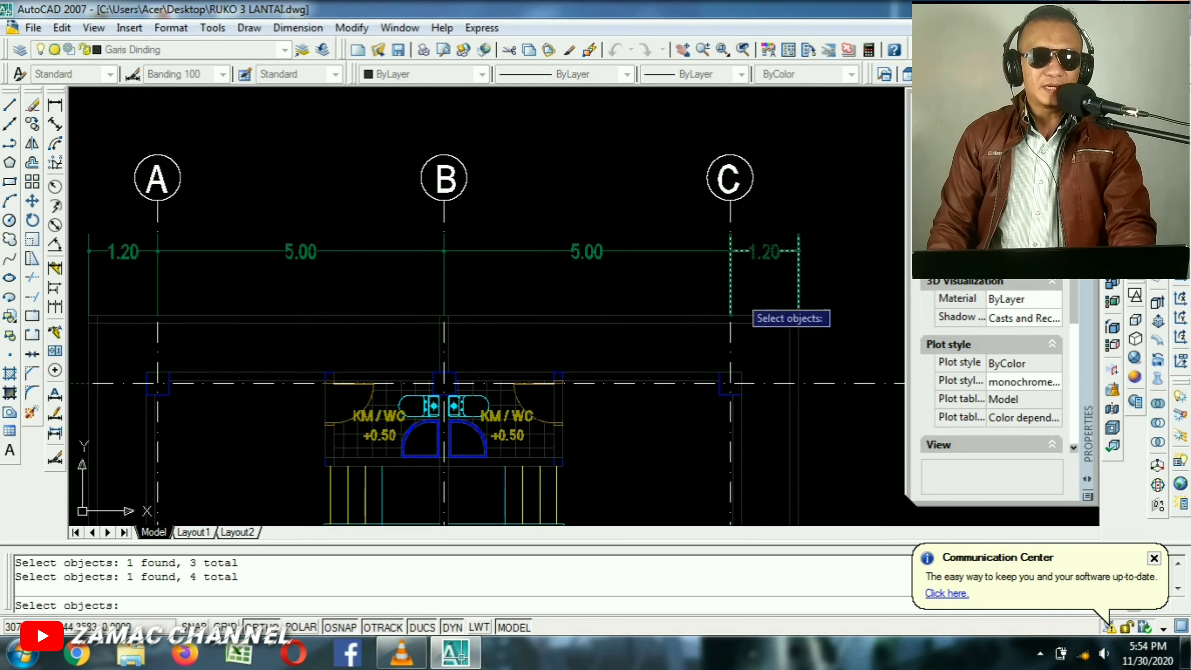
{"action": "middle_click_drag", "start_coordinate": [792, 382], "coordinate": [768, 323]}
{"action": "middle_click_drag", "start_coordinate": [426, 274], "coordinate": [570, 293]}
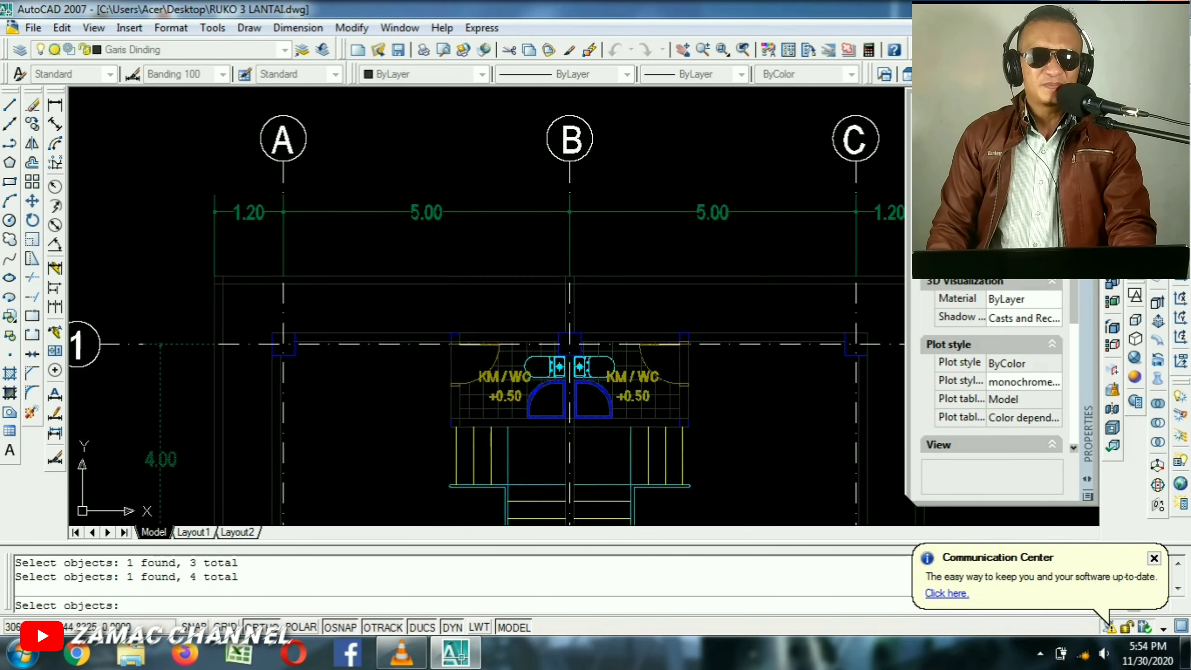
{"action": "scroll", "coordinate": [570, 356], "scroll_direction": "up", "scroll_amount": 6}
{"action": "key", "text": "Return"}
{"action": "left_click", "coordinate": [568, 357]}
{"action": "scroll", "coordinate": [567, 281], "scroll_direction": "down", "scroll_amount": 5}
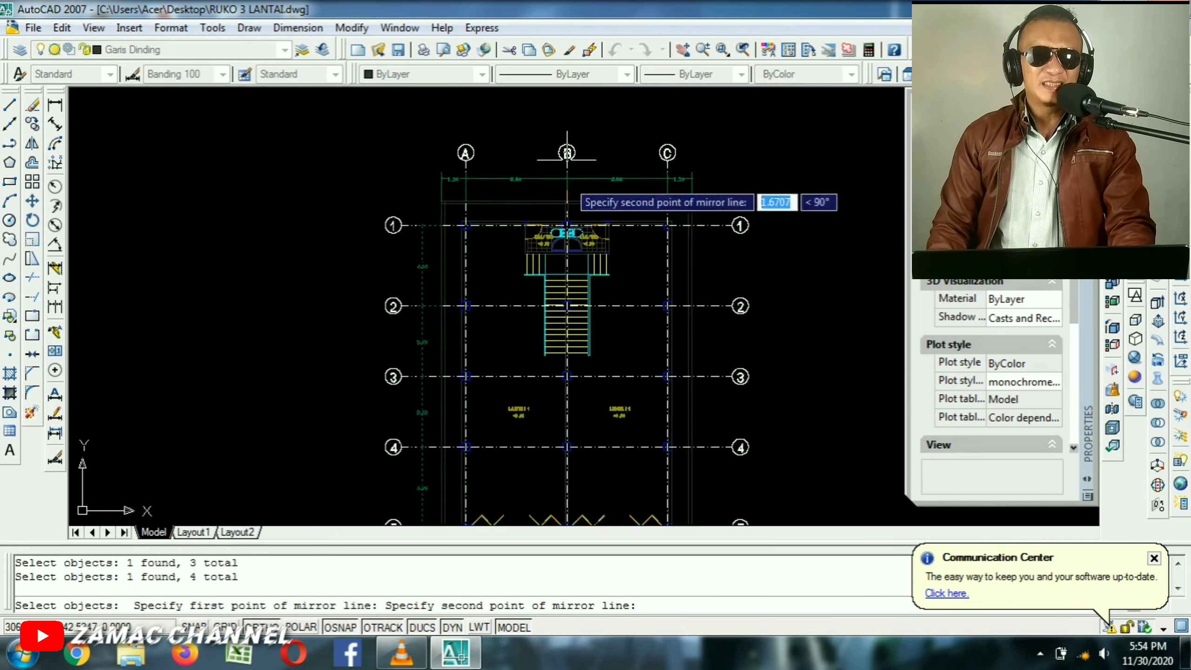
{"action": "scroll", "coordinate": [567, 225], "scroll_direction": "up", "scroll_amount": 2}
{"action": "left_click", "coordinate": [567, 225]}
{"action": "key", "text": "Return"}
{"action": "scroll", "coordinate": [722, 495], "scroll_direction": "up", "scroll_amount": 2}
{"action": "scroll", "coordinate": [598, 339], "scroll_direction": "down", "scroll_amount": 3}
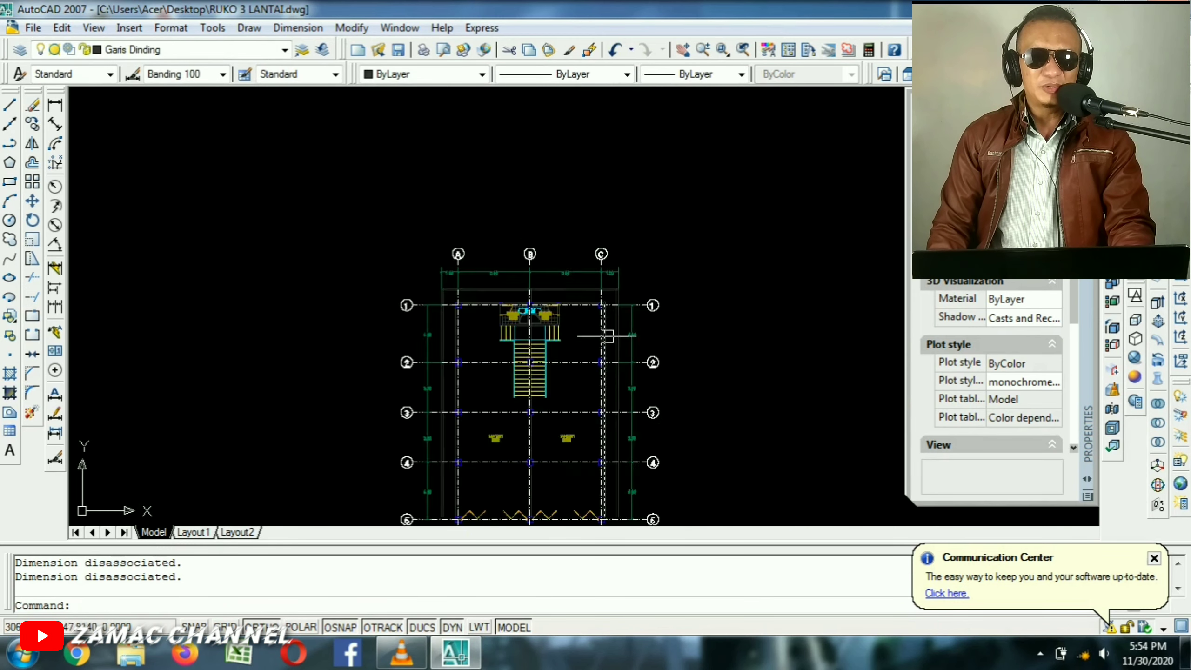
Mirror the four horizontal dimensions above the plan about axis 3 to its lower side, keeping the originals.
{"action": "scroll", "coordinate": [518, 282], "scroll_direction": "up", "scroll_amount": 3}
{"action": "middle_click_drag", "start_coordinate": [630, 306], "coordinate": [523, 287]}
{"action": "key", "text": "Return"}
{"action": "left_click", "coordinate": [576, 190]}
{"action": "left_click", "coordinate": [500, 245]}
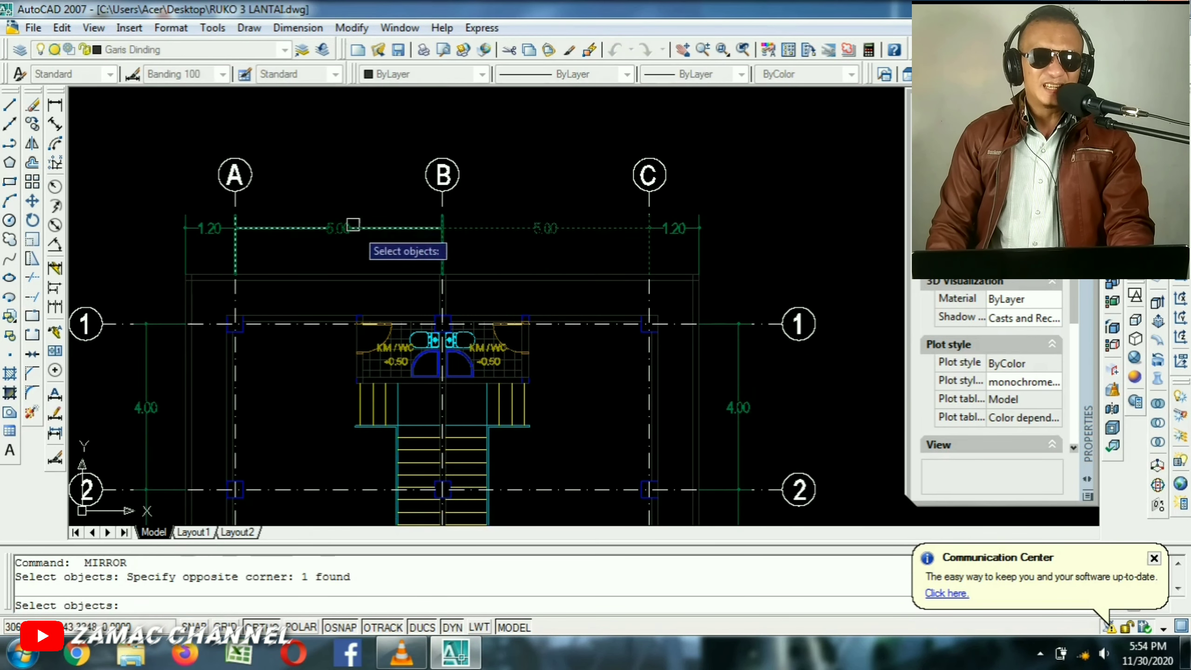
{"action": "left_click", "coordinate": [348, 190]}
{"action": "left_click", "coordinate": [300, 242]}
{"action": "left_click", "coordinate": [184, 228]}
{"action": "left_click", "coordinate": [678, 229]}
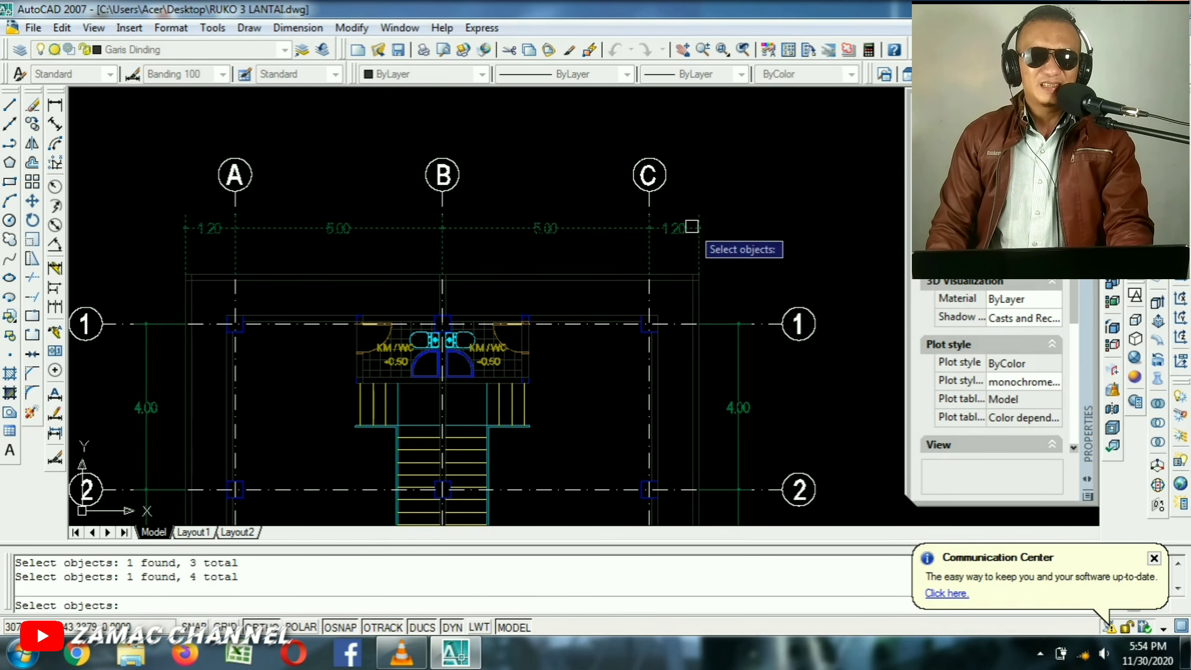
{"action": "scroll", "coordinate": [654, 398], "scroll_direction": "down", "scroll_amount": 4}
{"action": "scroll", "coordinate": [481, 234], "scroll_direction": "up", "scroll_amount": 8}
{"action": "key", "text": "Return"}
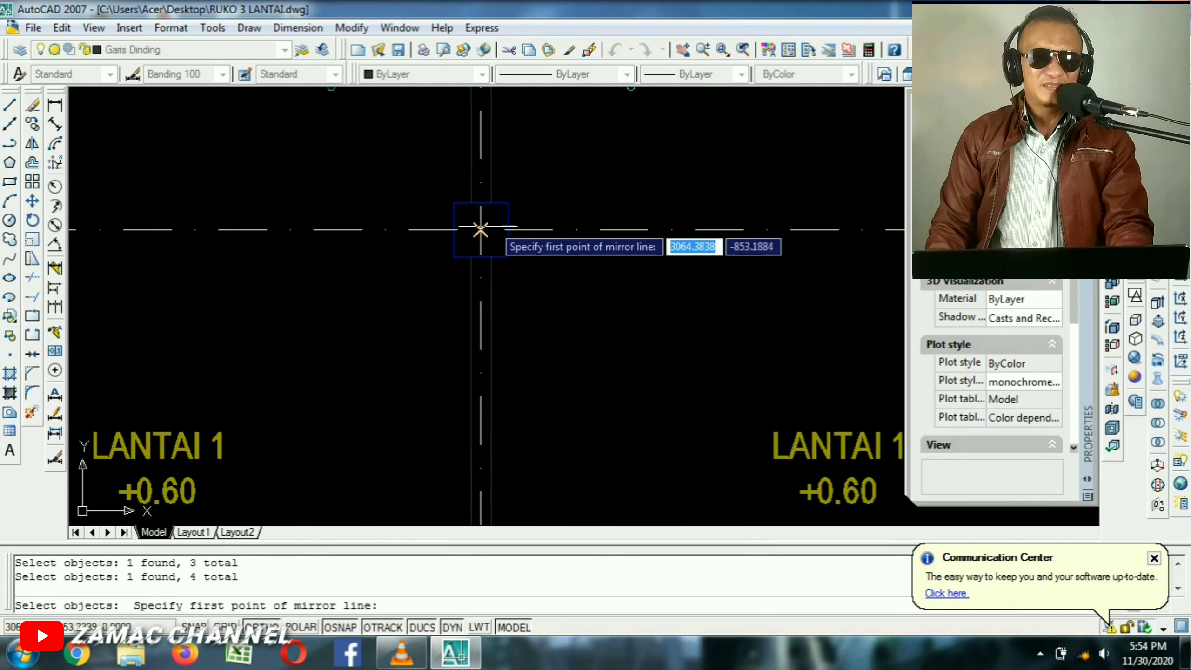
{"action": "left_click", "coordinate": [481, 234]}
{"action": "scroll", "coordinate": [530, 232], "scroll_direction": "down", "scroll_amount": 7}
{"action": "left_click", "coordinate": [798, 201]}
{"action": "key", "text": "Return"}
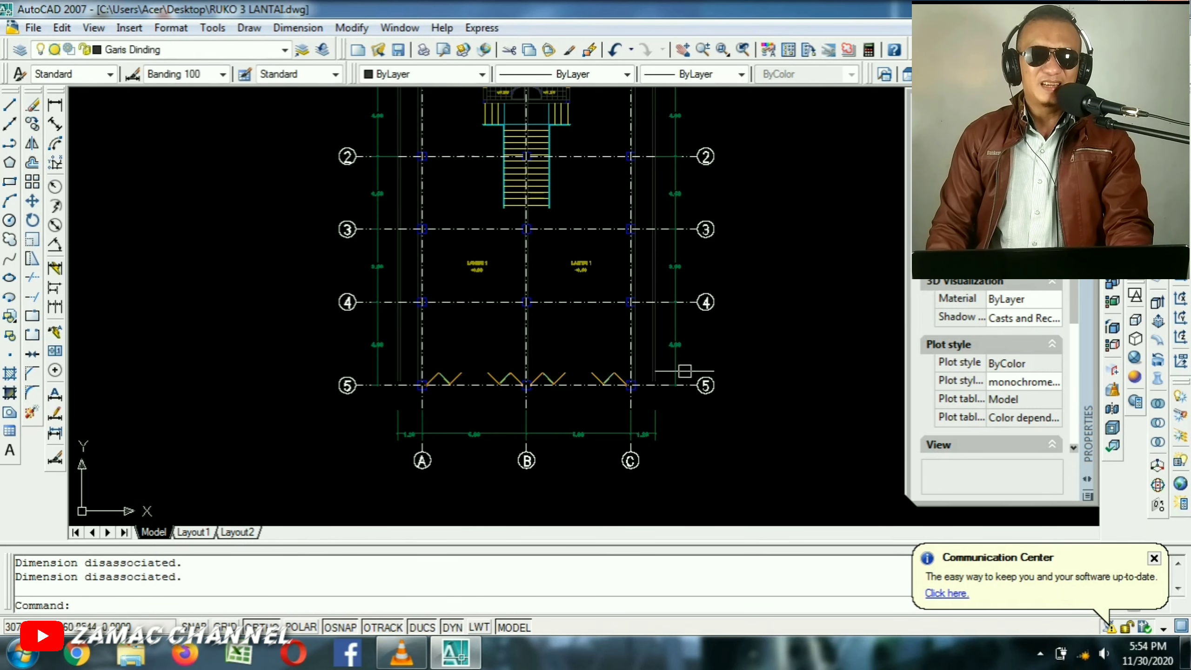
{"action": "scroll", "coordinate": [640, 322], "scroll_direction": "down", "scroll_amount": 3}
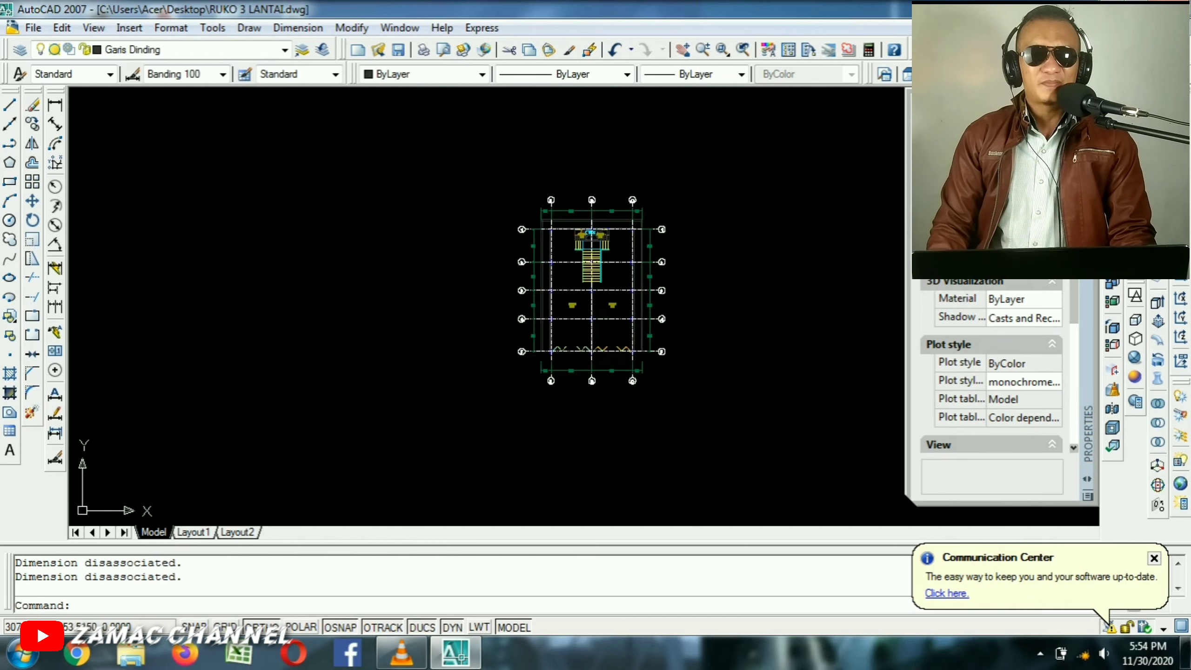
{"action": "scroll", "coordinate": [678, 293], "scroll_direction": "up", "scroll_amount": 2}
{"action": "scroll", "coordinate": [678, 292], "scroll_direction": "down", "scroll_amount": 2}
{"action": "scroll", "coordinate": [661, 312], "scroll_direction": "up", "scroll_amount": 2}
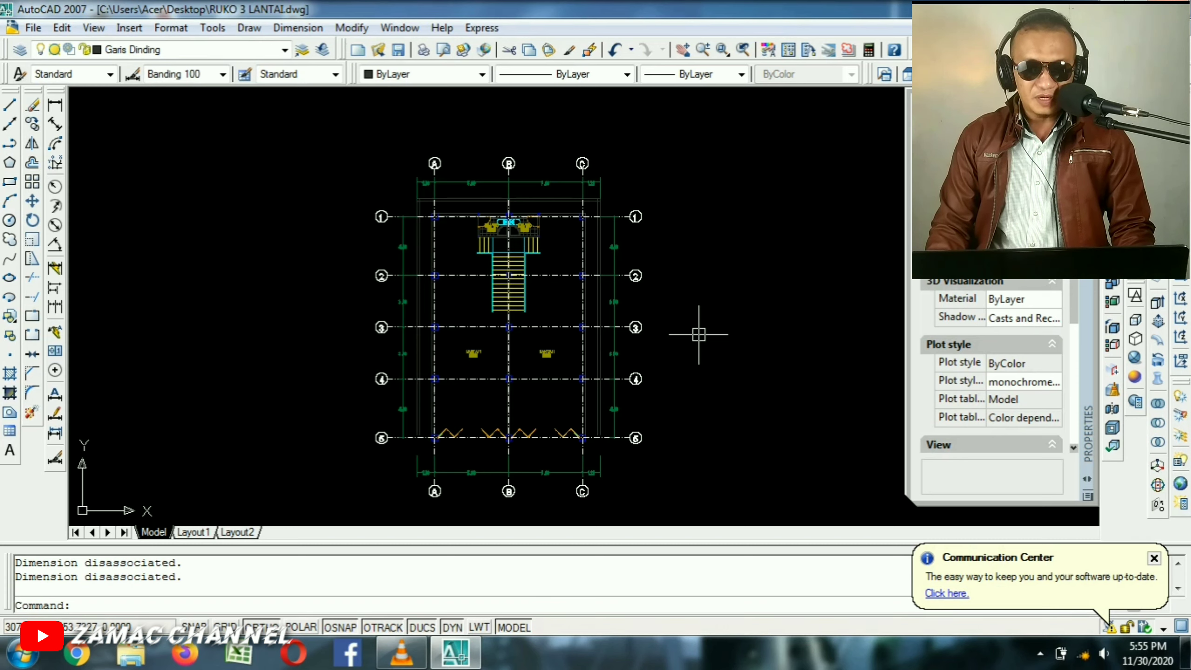
{"action": "scroll", "coordinate": [690, 434], "scroll_direction": "down", "scroll_amount": 2}
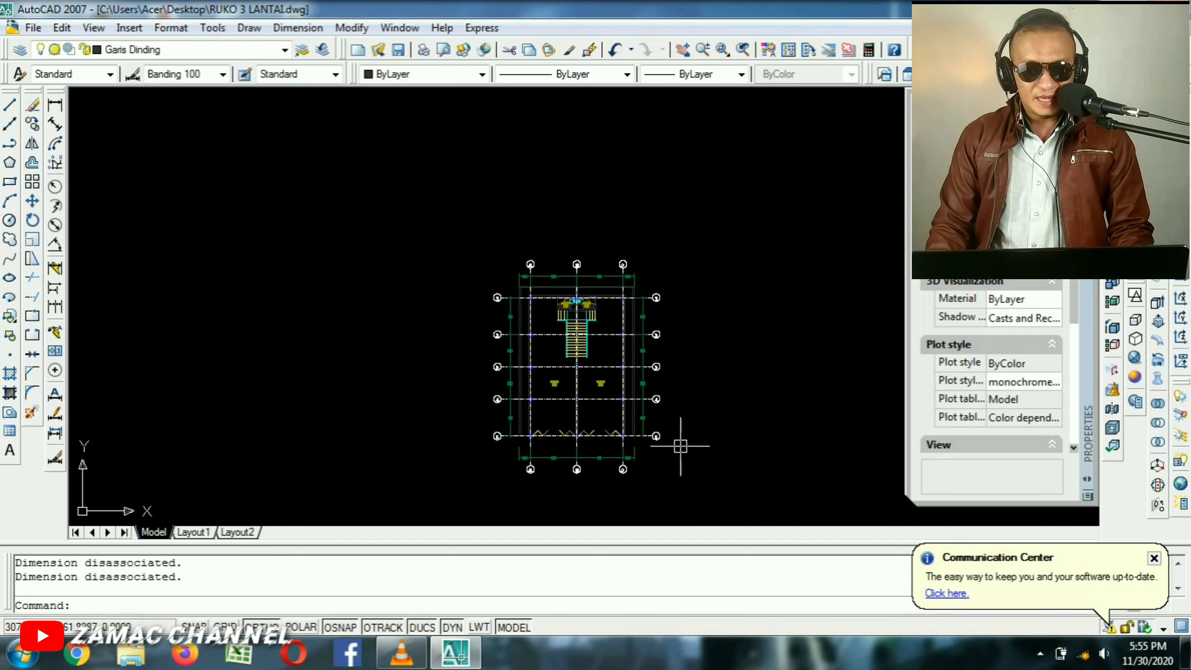